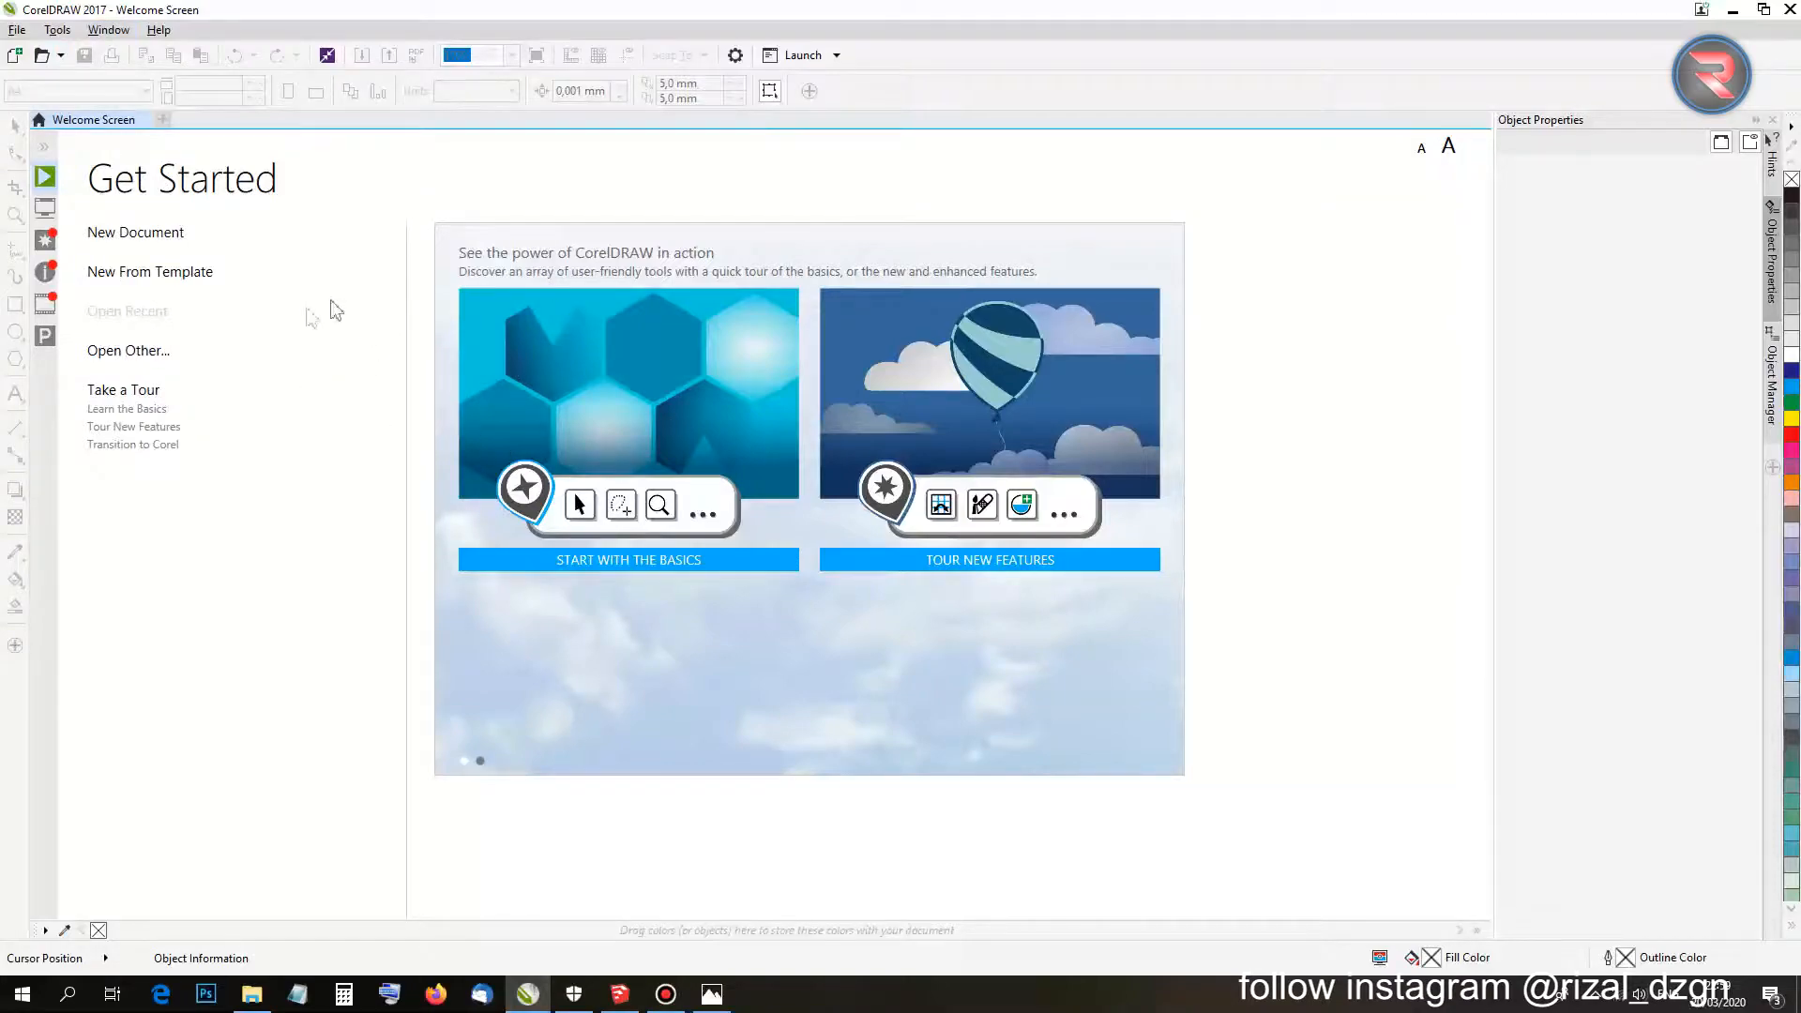
Create a new blank two-page A4 landscape document, Untitled-1, from the Welcome Screen.
click(136, 239)
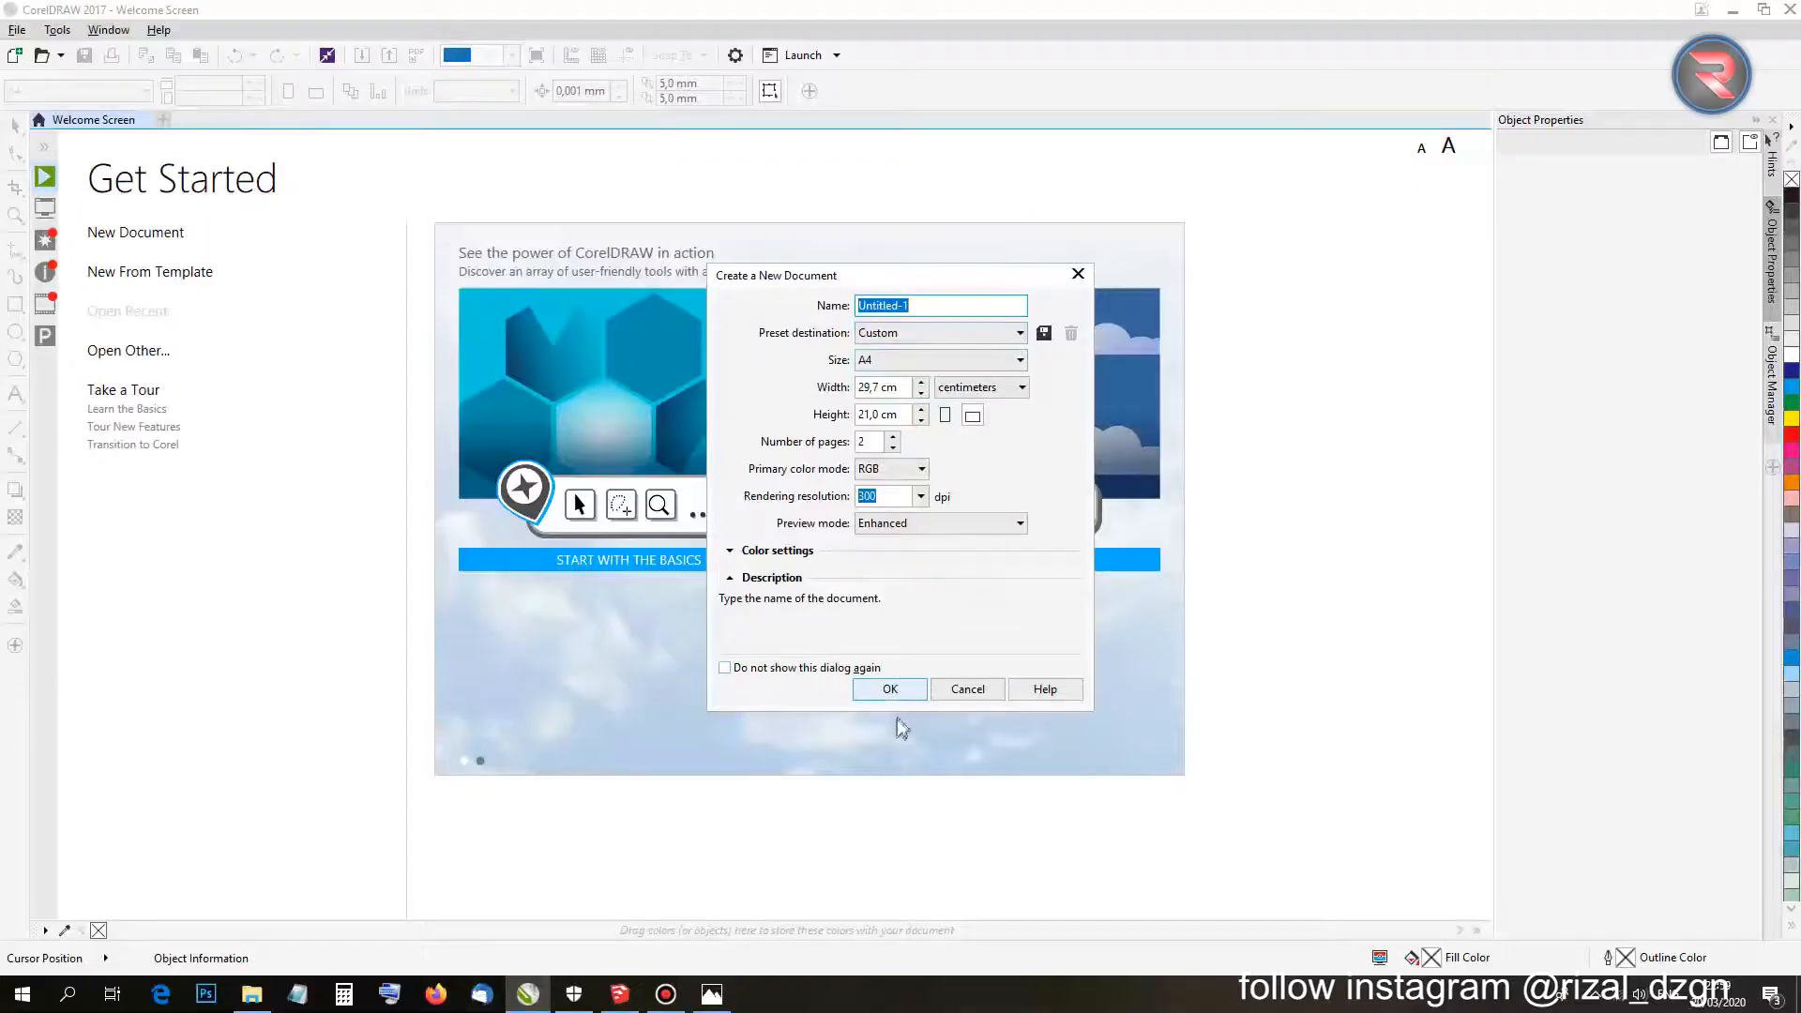
click(890, 691)
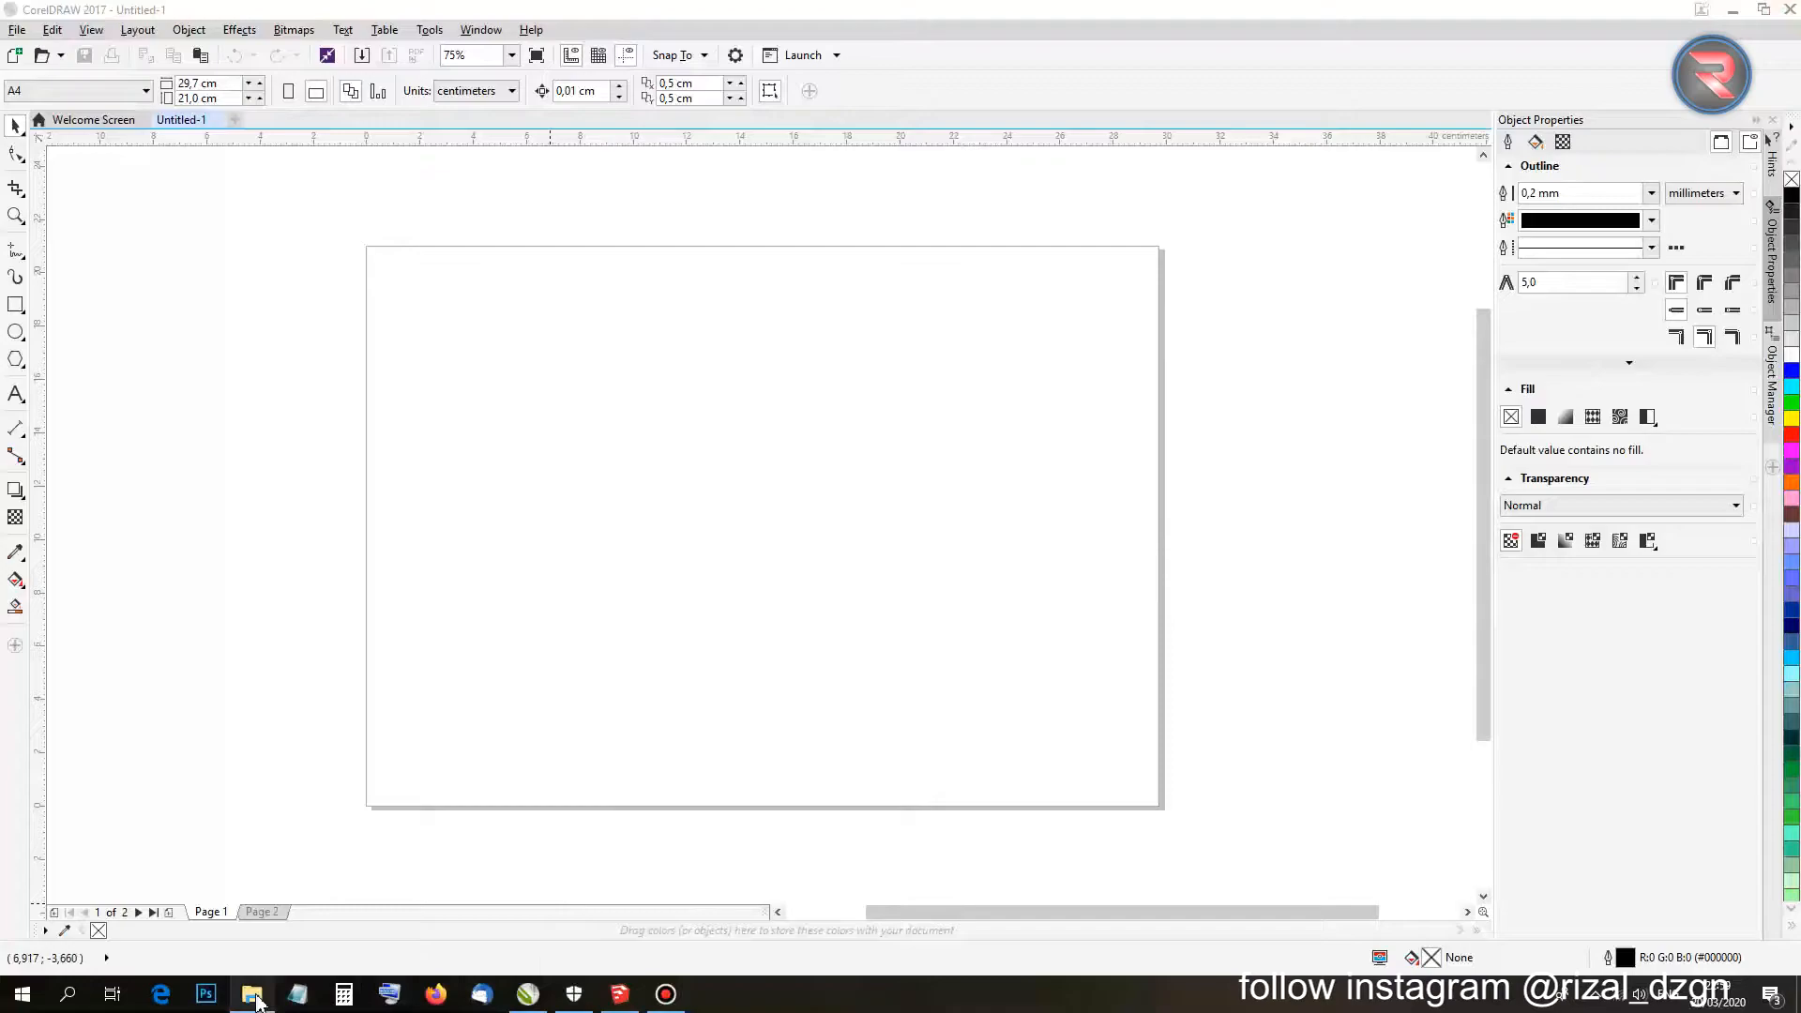
click(19, 30)
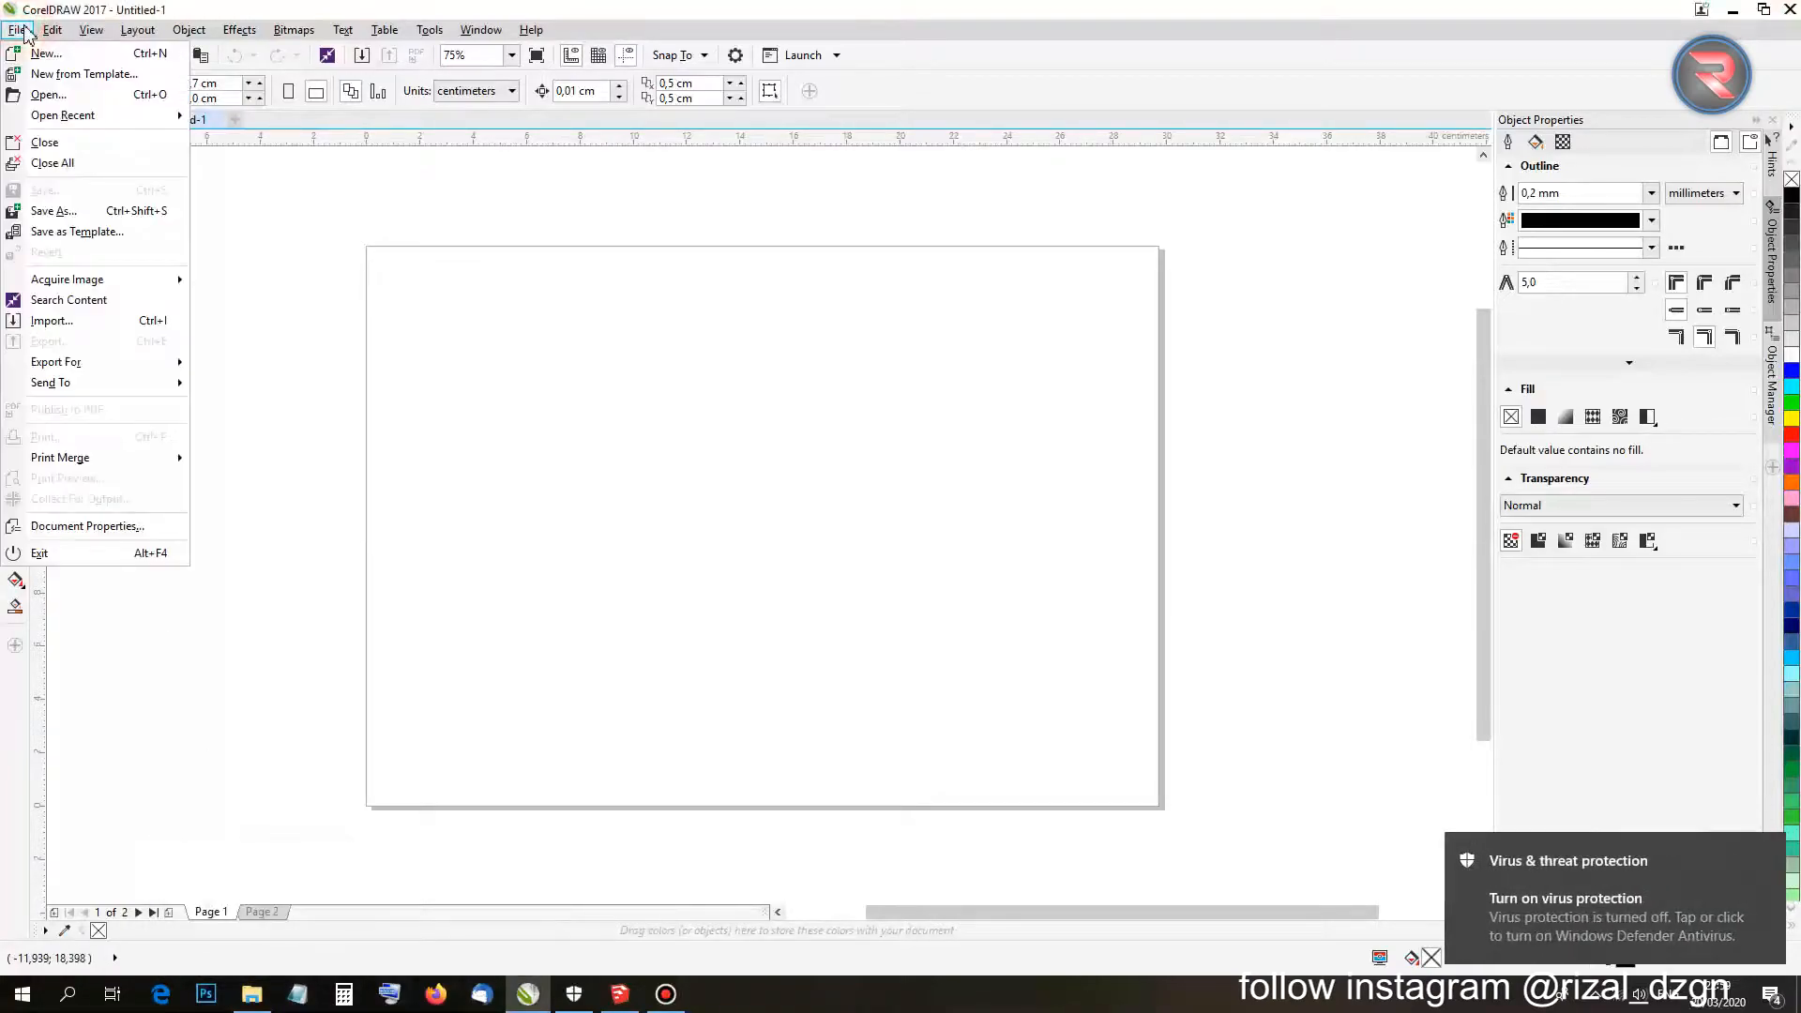
Import BISMILLAH.png onto page 1 and centre it.
click(76, 321)
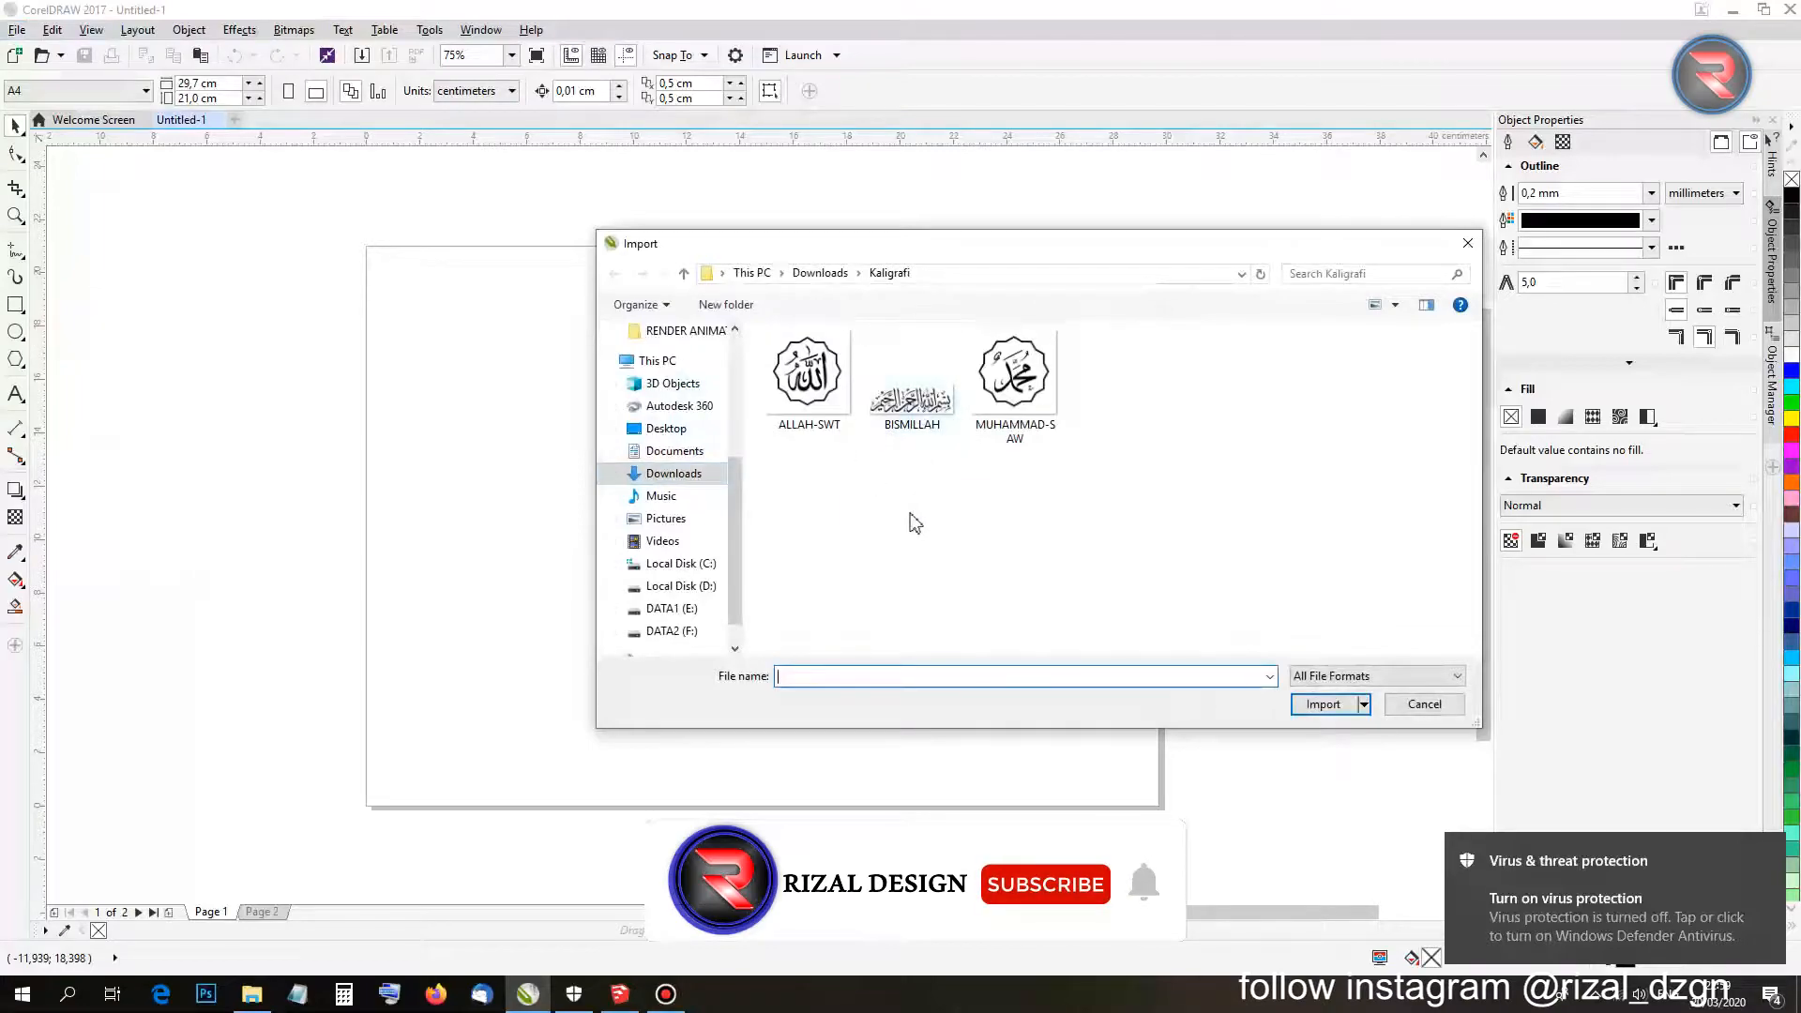
double_click(906, 385)
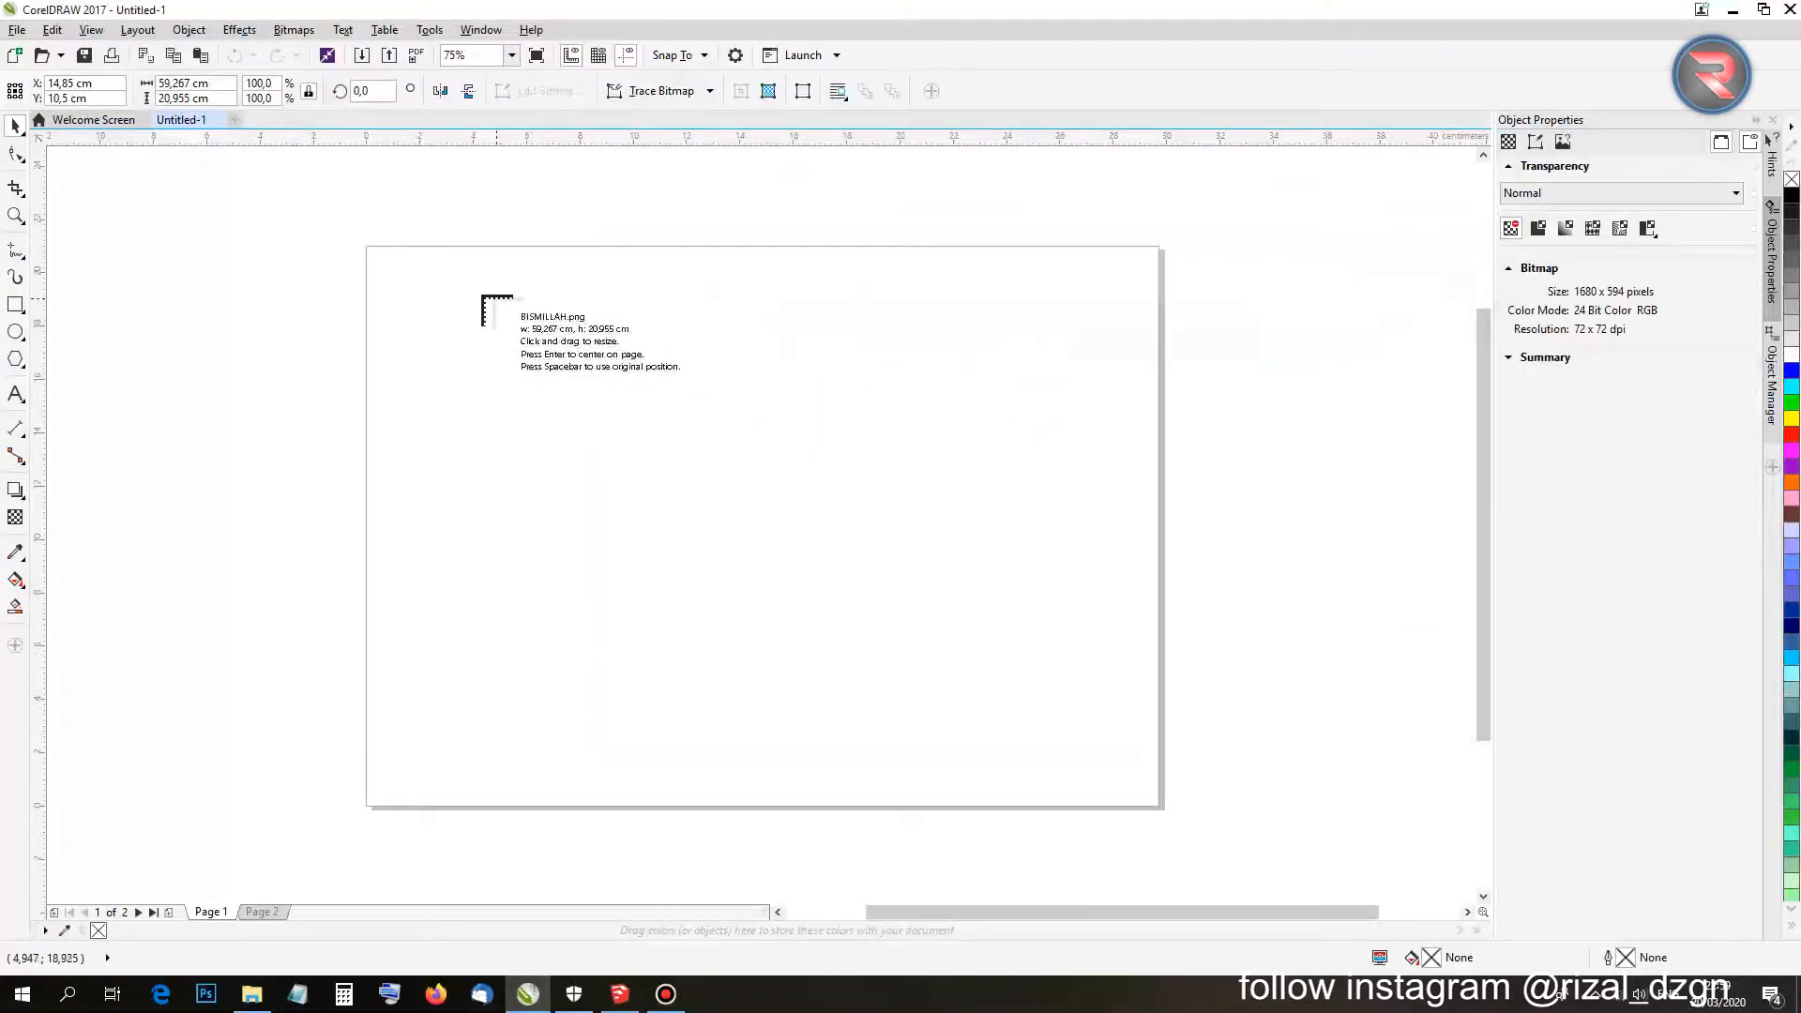
click(405, 298)
scroll(404, 298, down, 2)
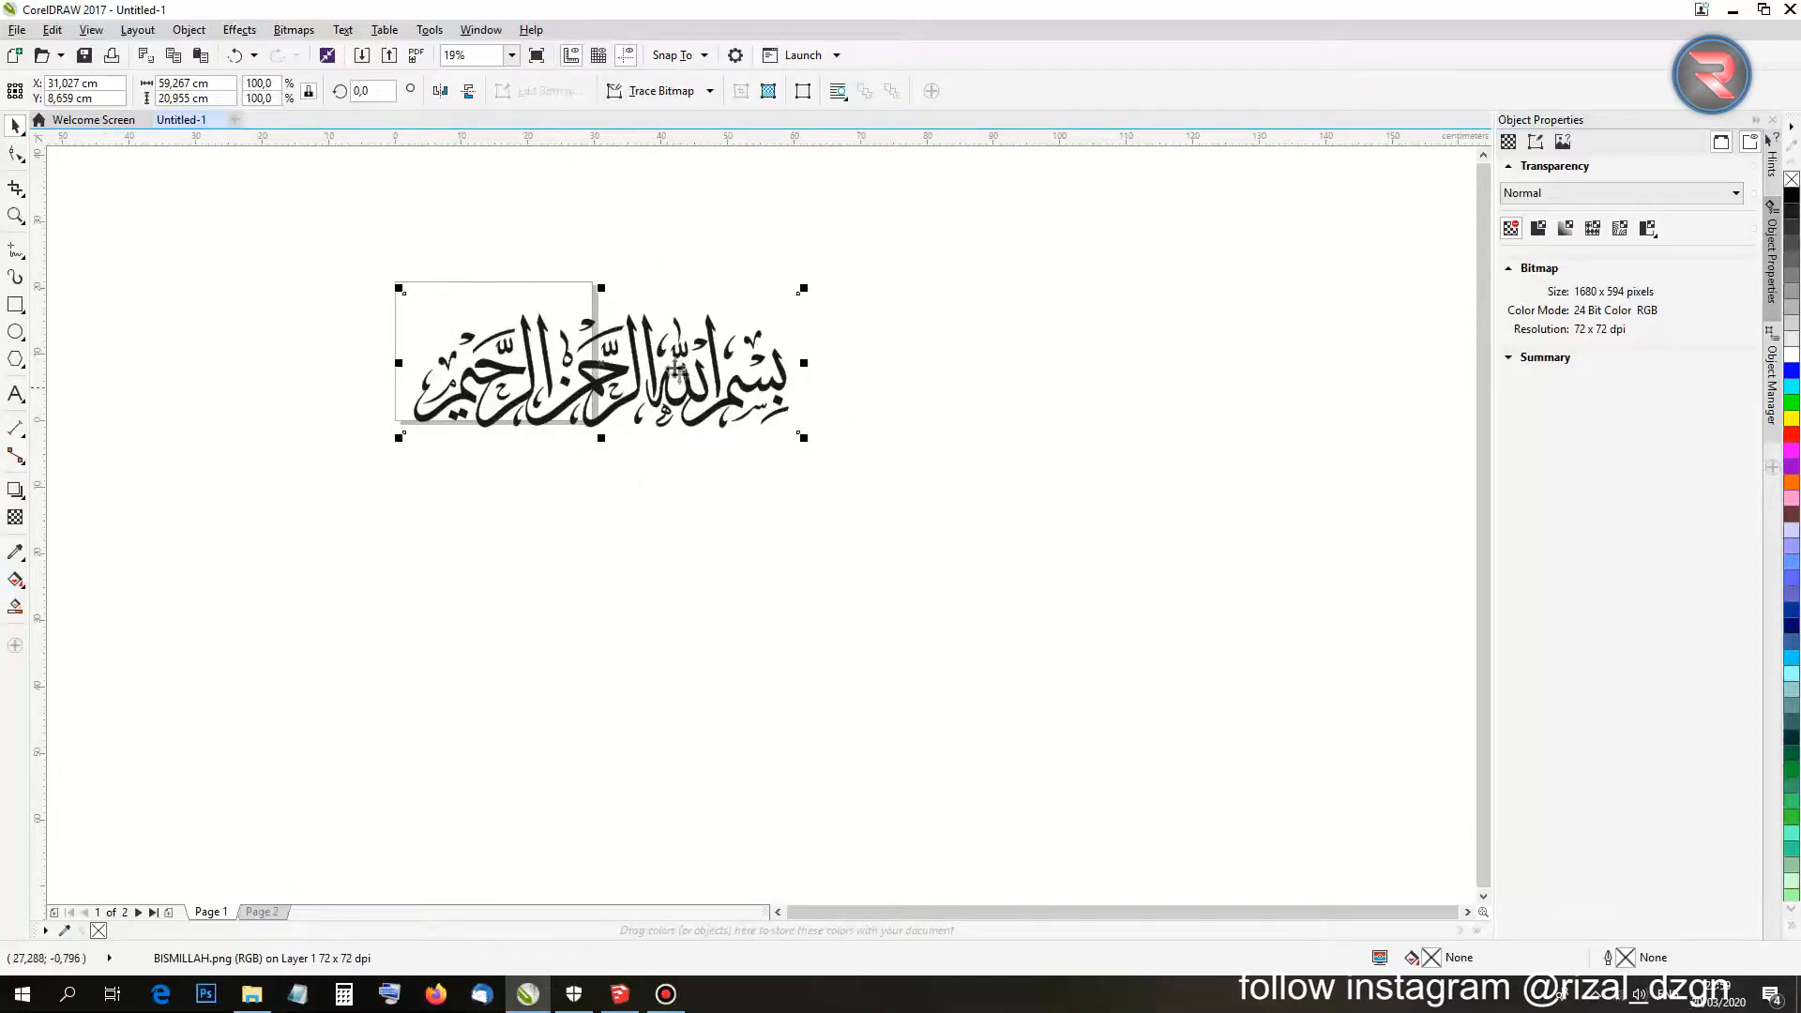
key(p)
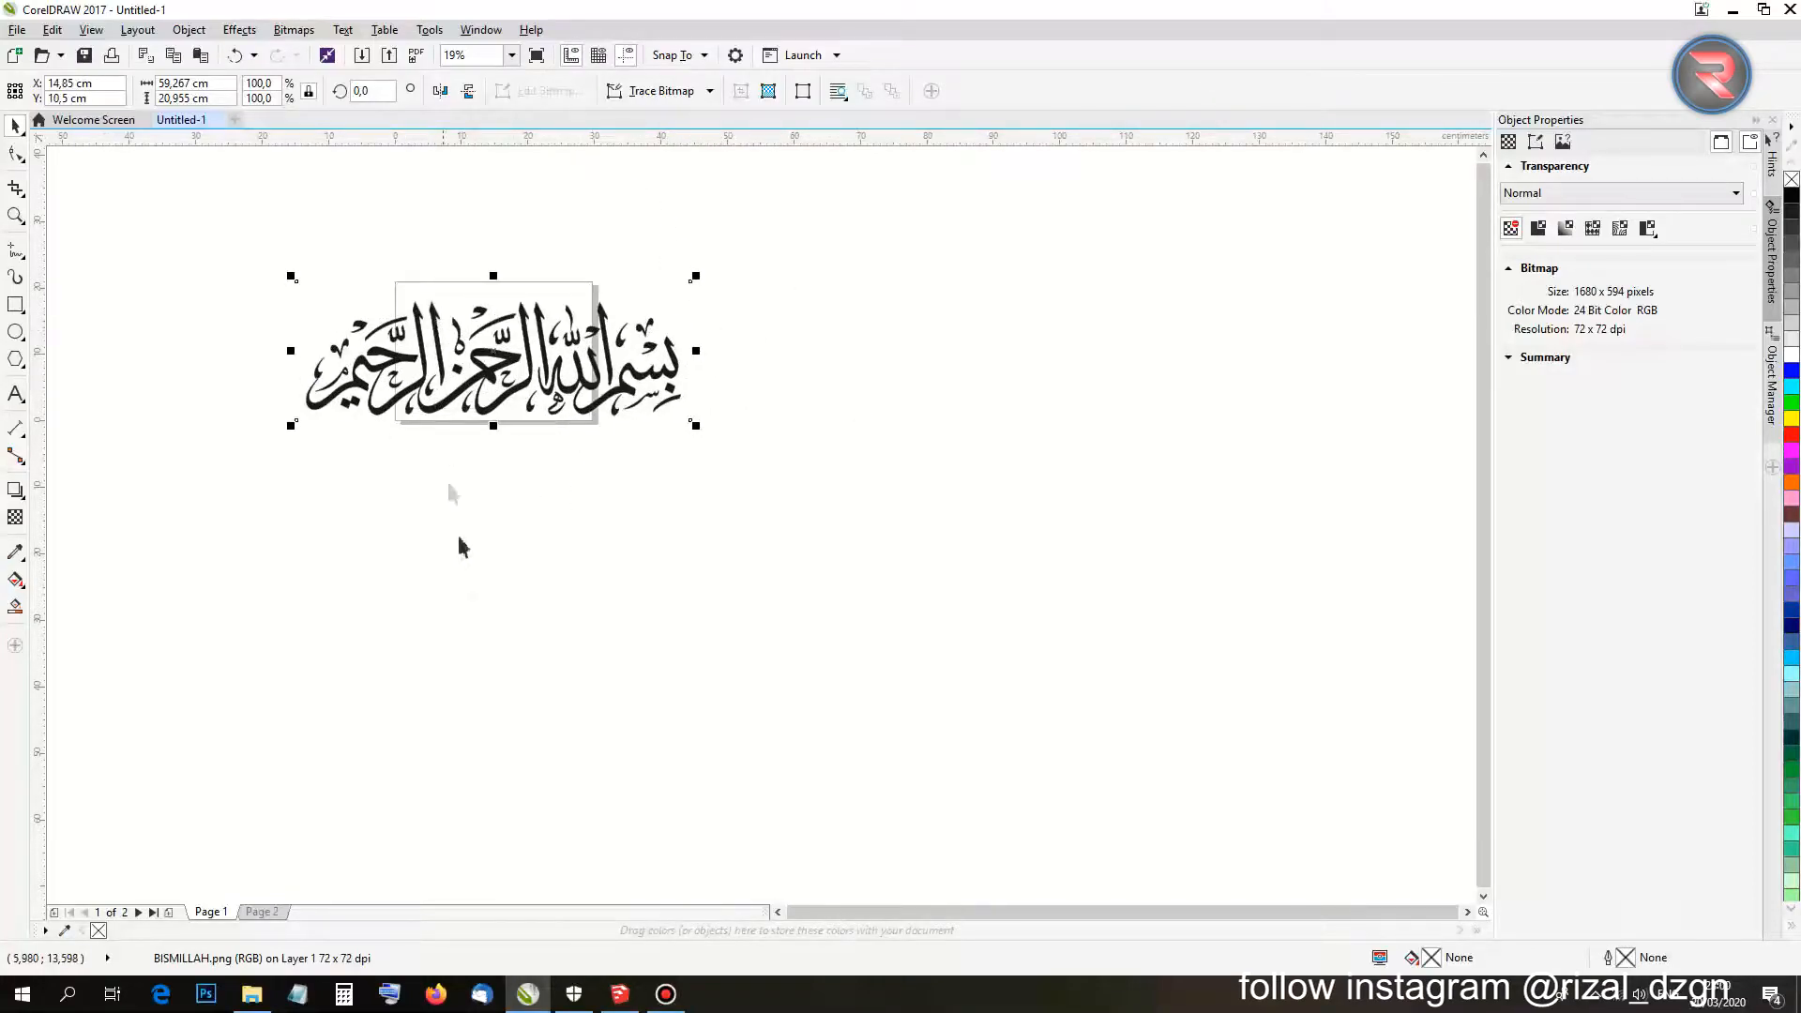
click(466, 563)
scroll(545, 399, up, 2)
click(466, 384)
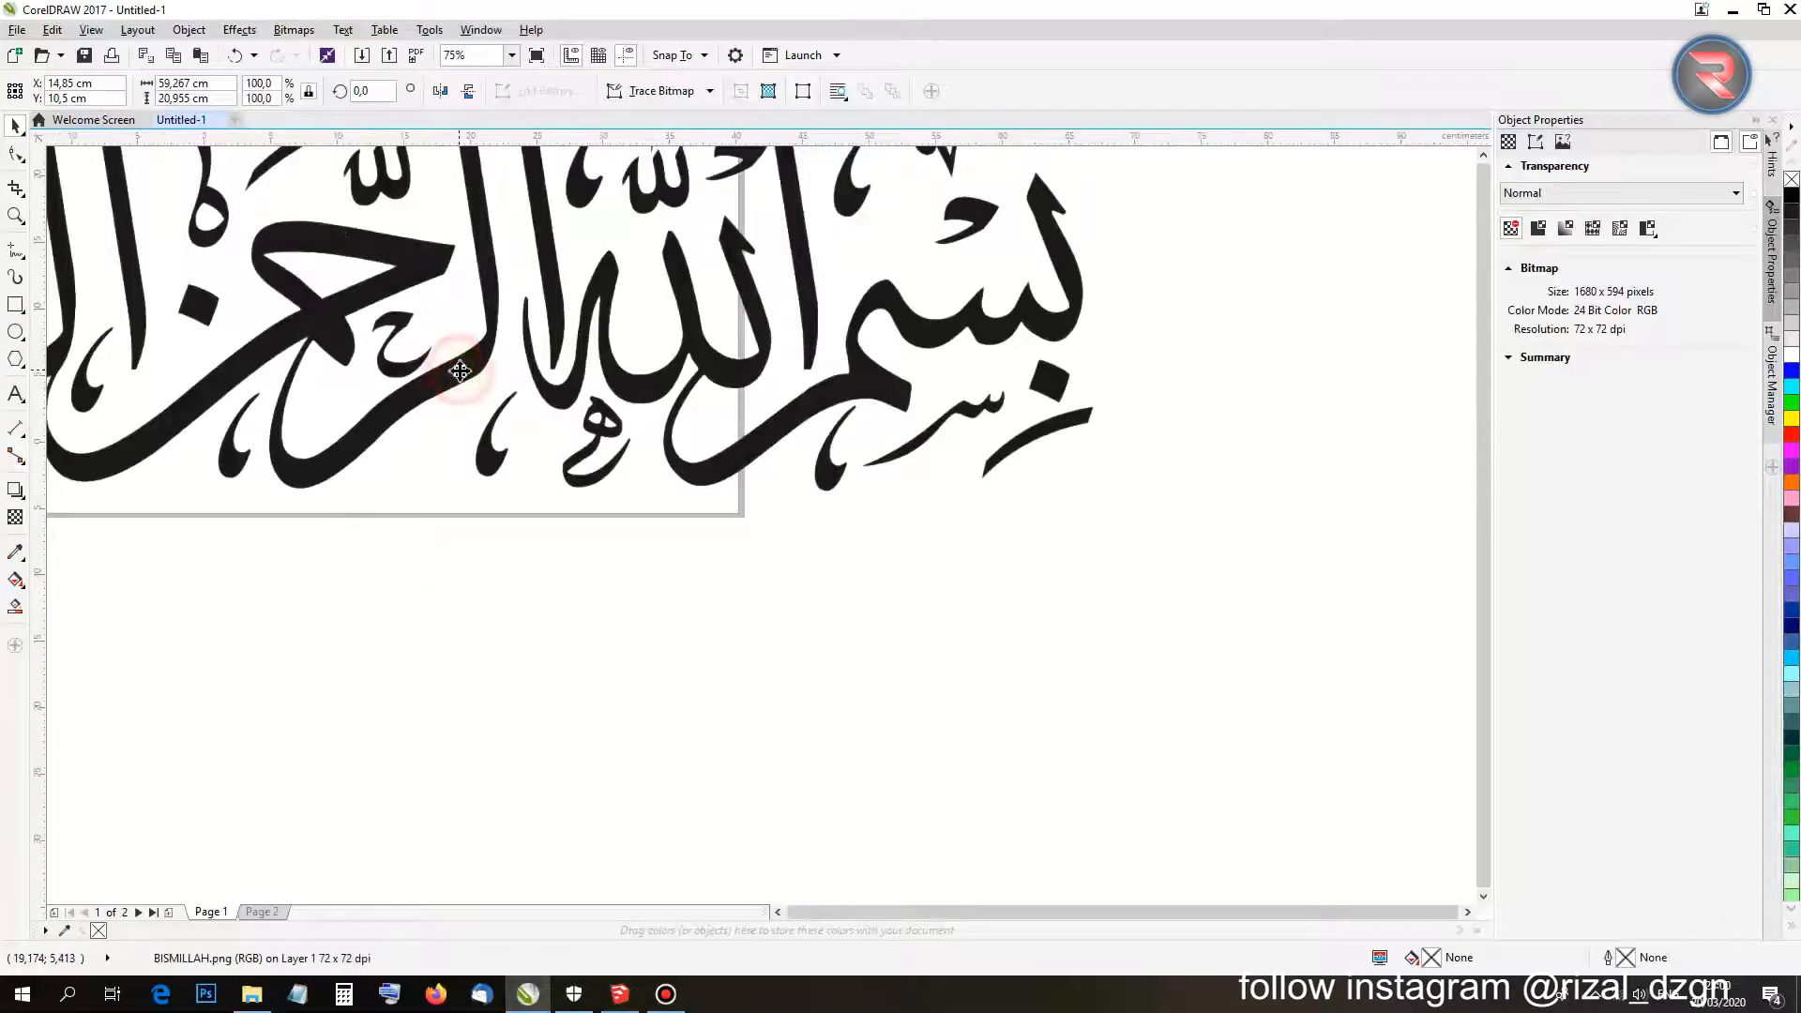
Enlarge the calligraphy image to 106.5% and recentre it on the page.
scroll(624, 402, down, 2)
scroll(611, 357, up, 4)
scroll(611, 362, down, 3)
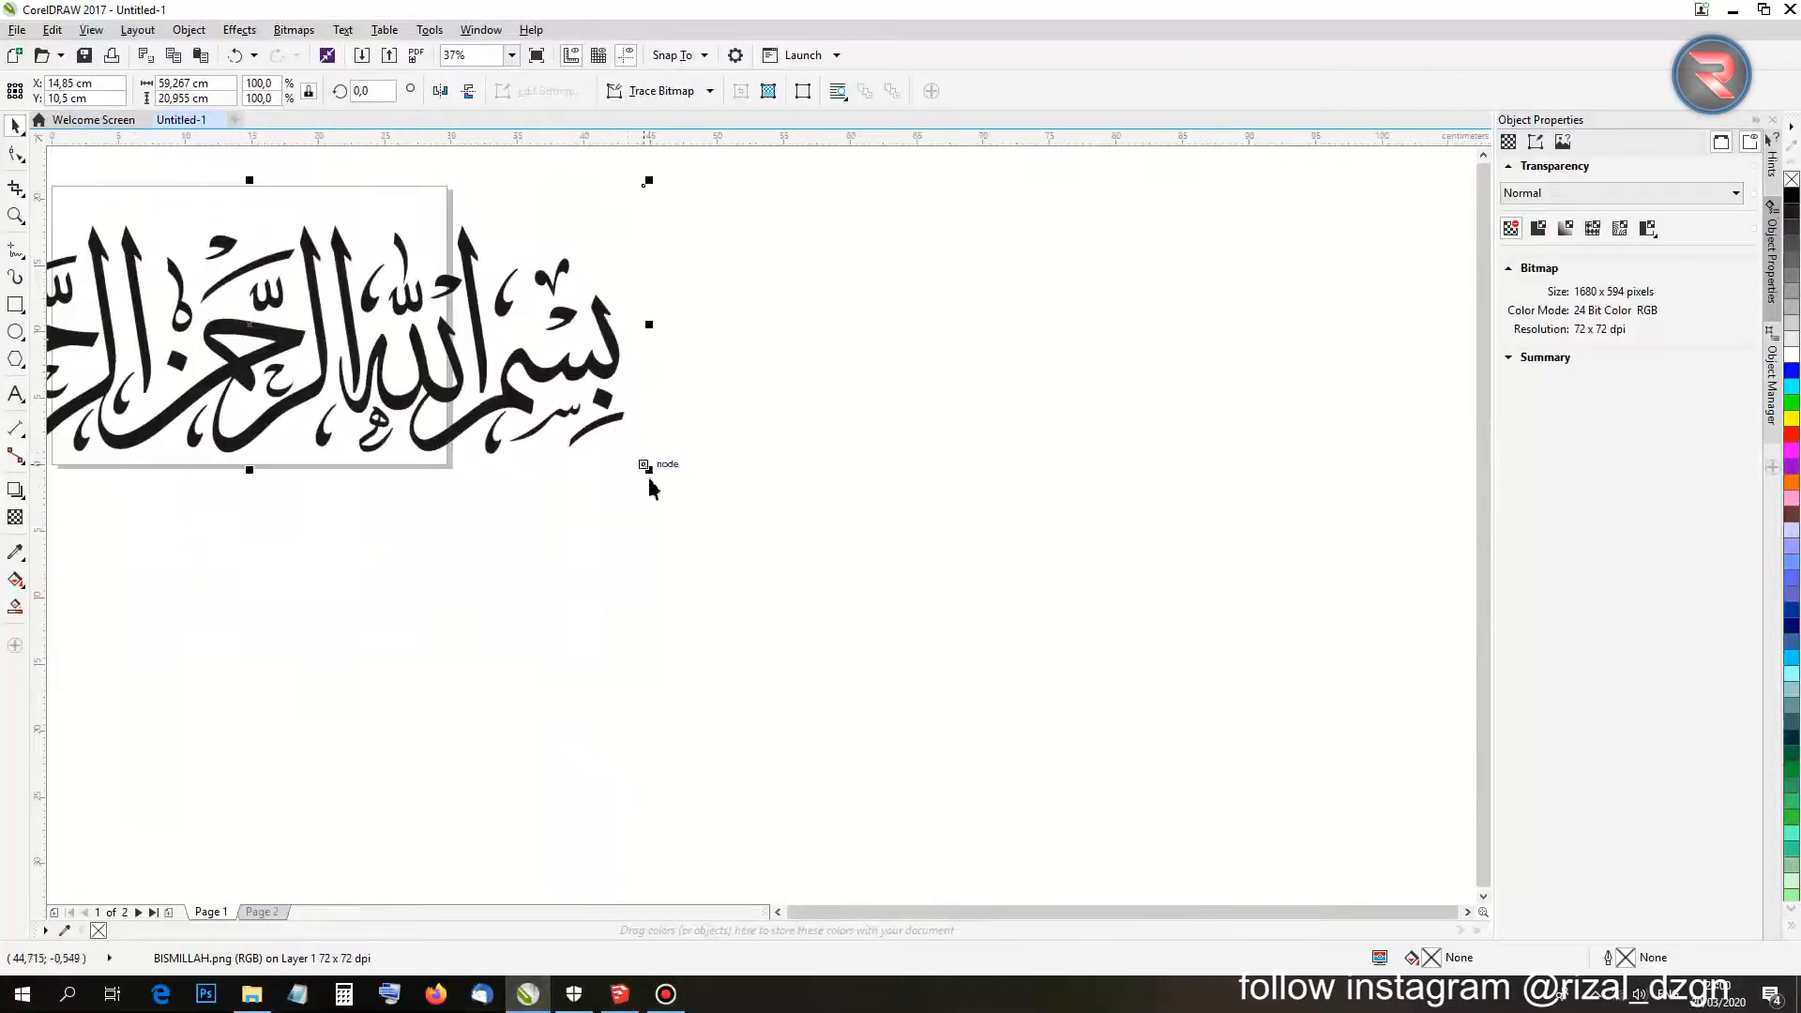
drag(650, 472, 701, 539)
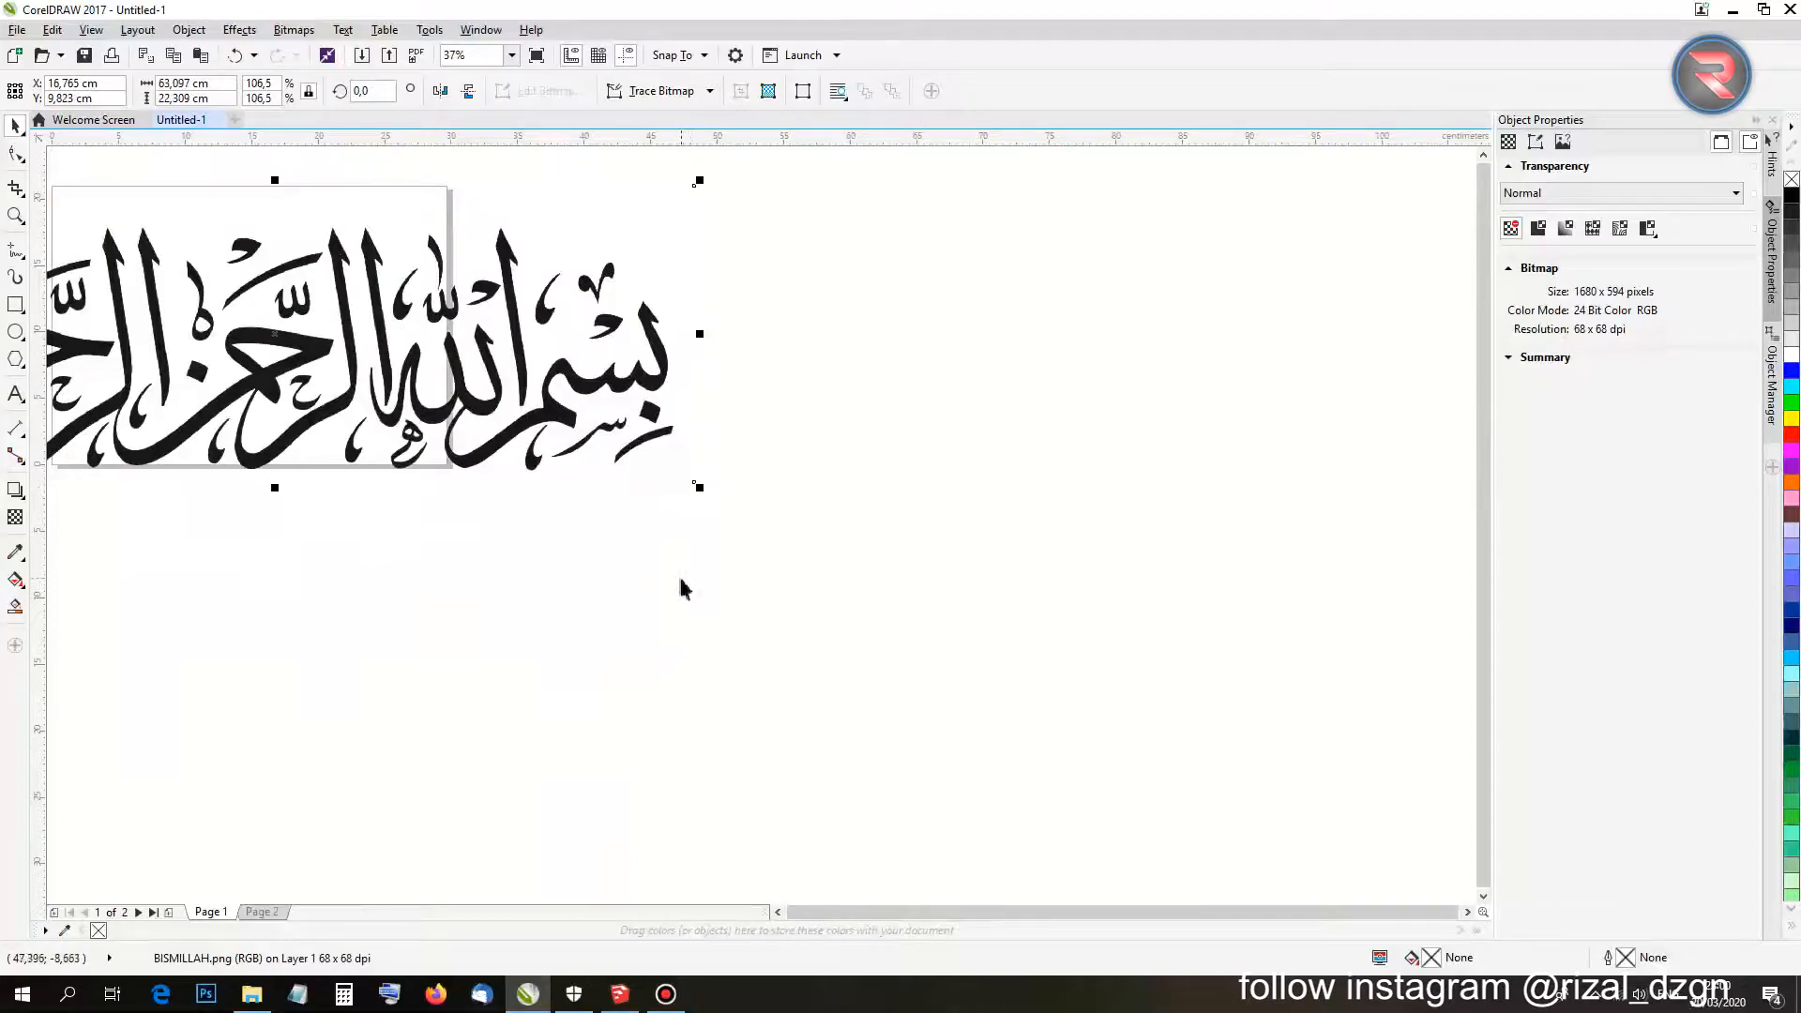
key(p)
click(575, 629)
scroll(469, 551, down, 2)
scroll(406, 486, up, 3)
scroll(373, 642, down, 2)
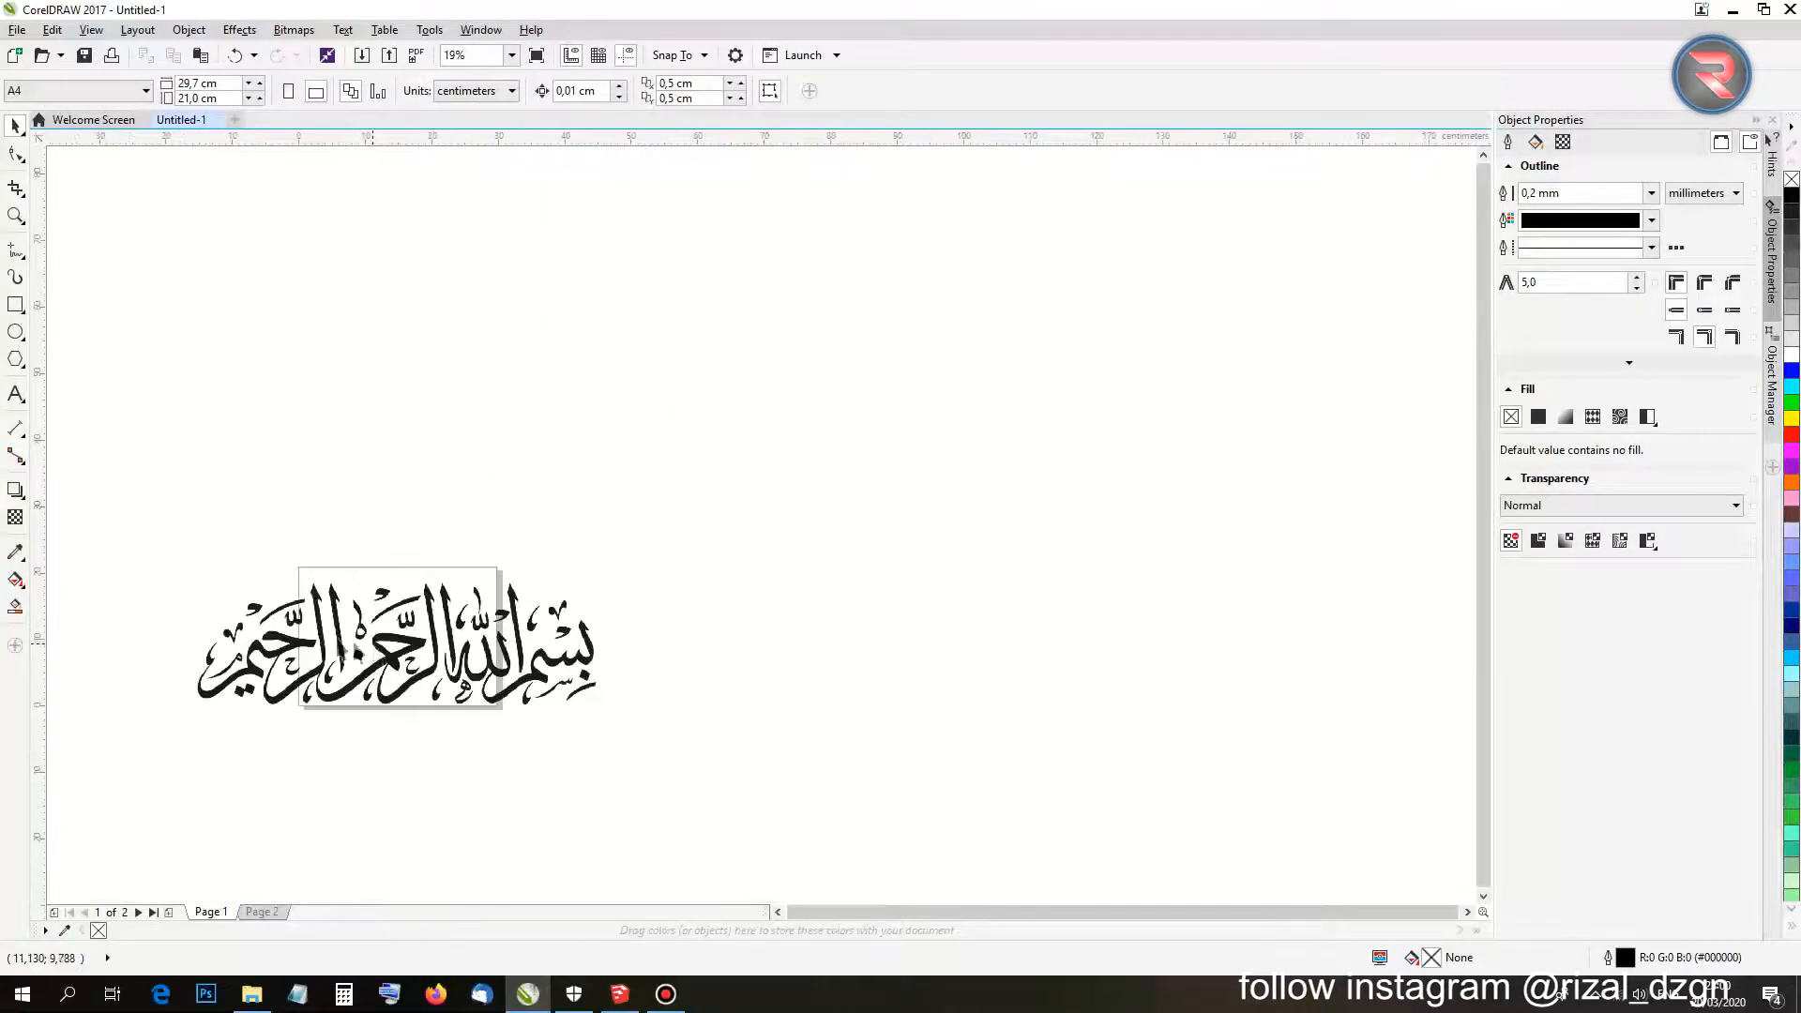
scroll(211, 656, down, 1)
scroll(217, 647, up, 2)
scroll(705, 597, up, 1)
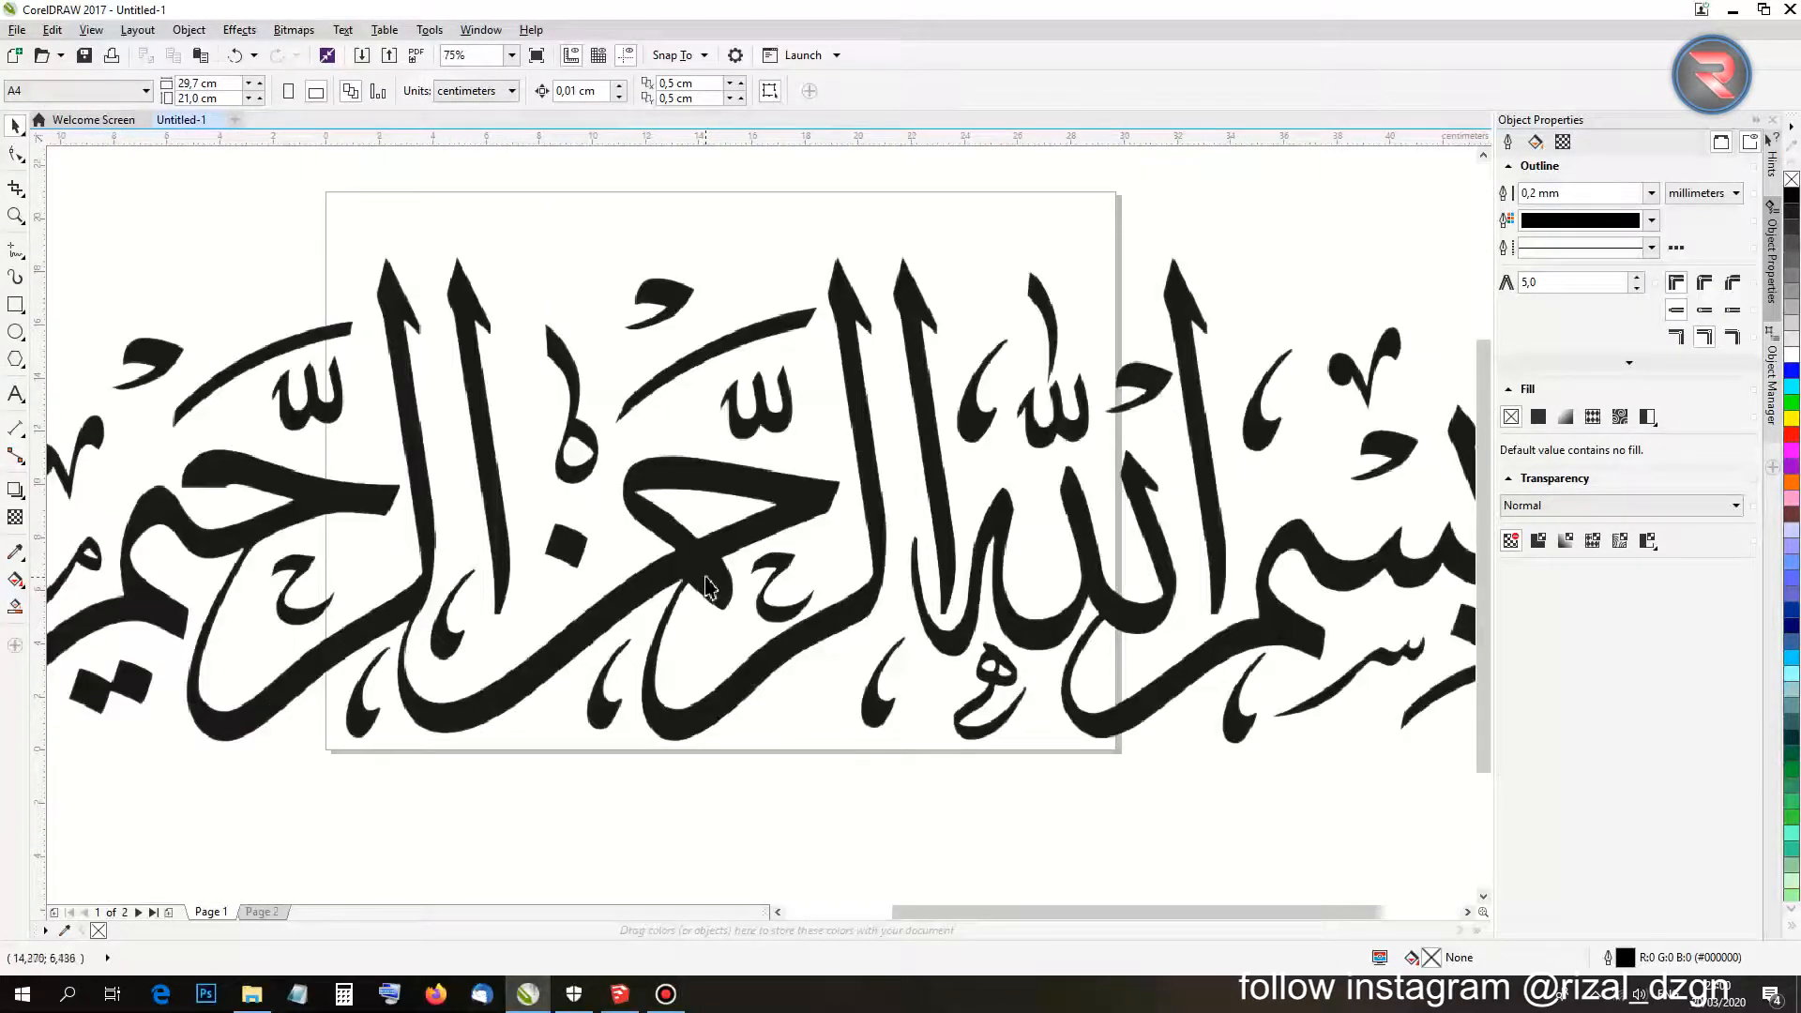
click(705, 569)
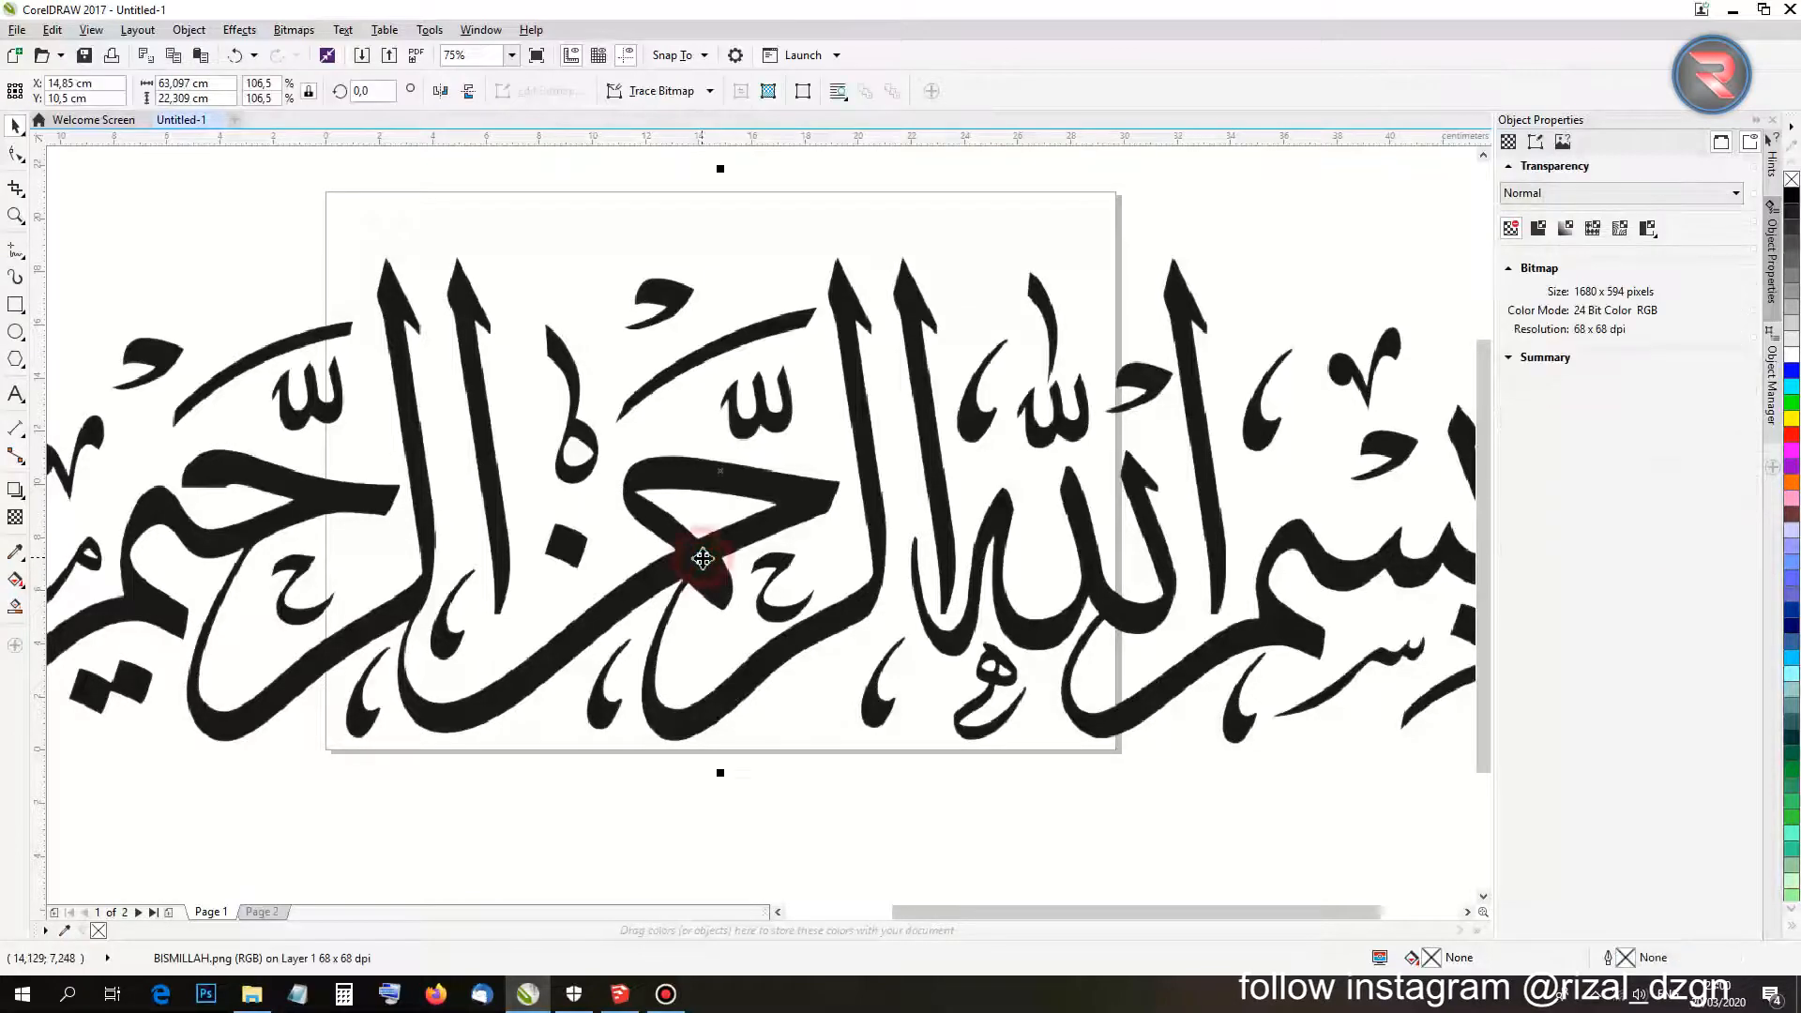
scroll(703, 560, down, 1)
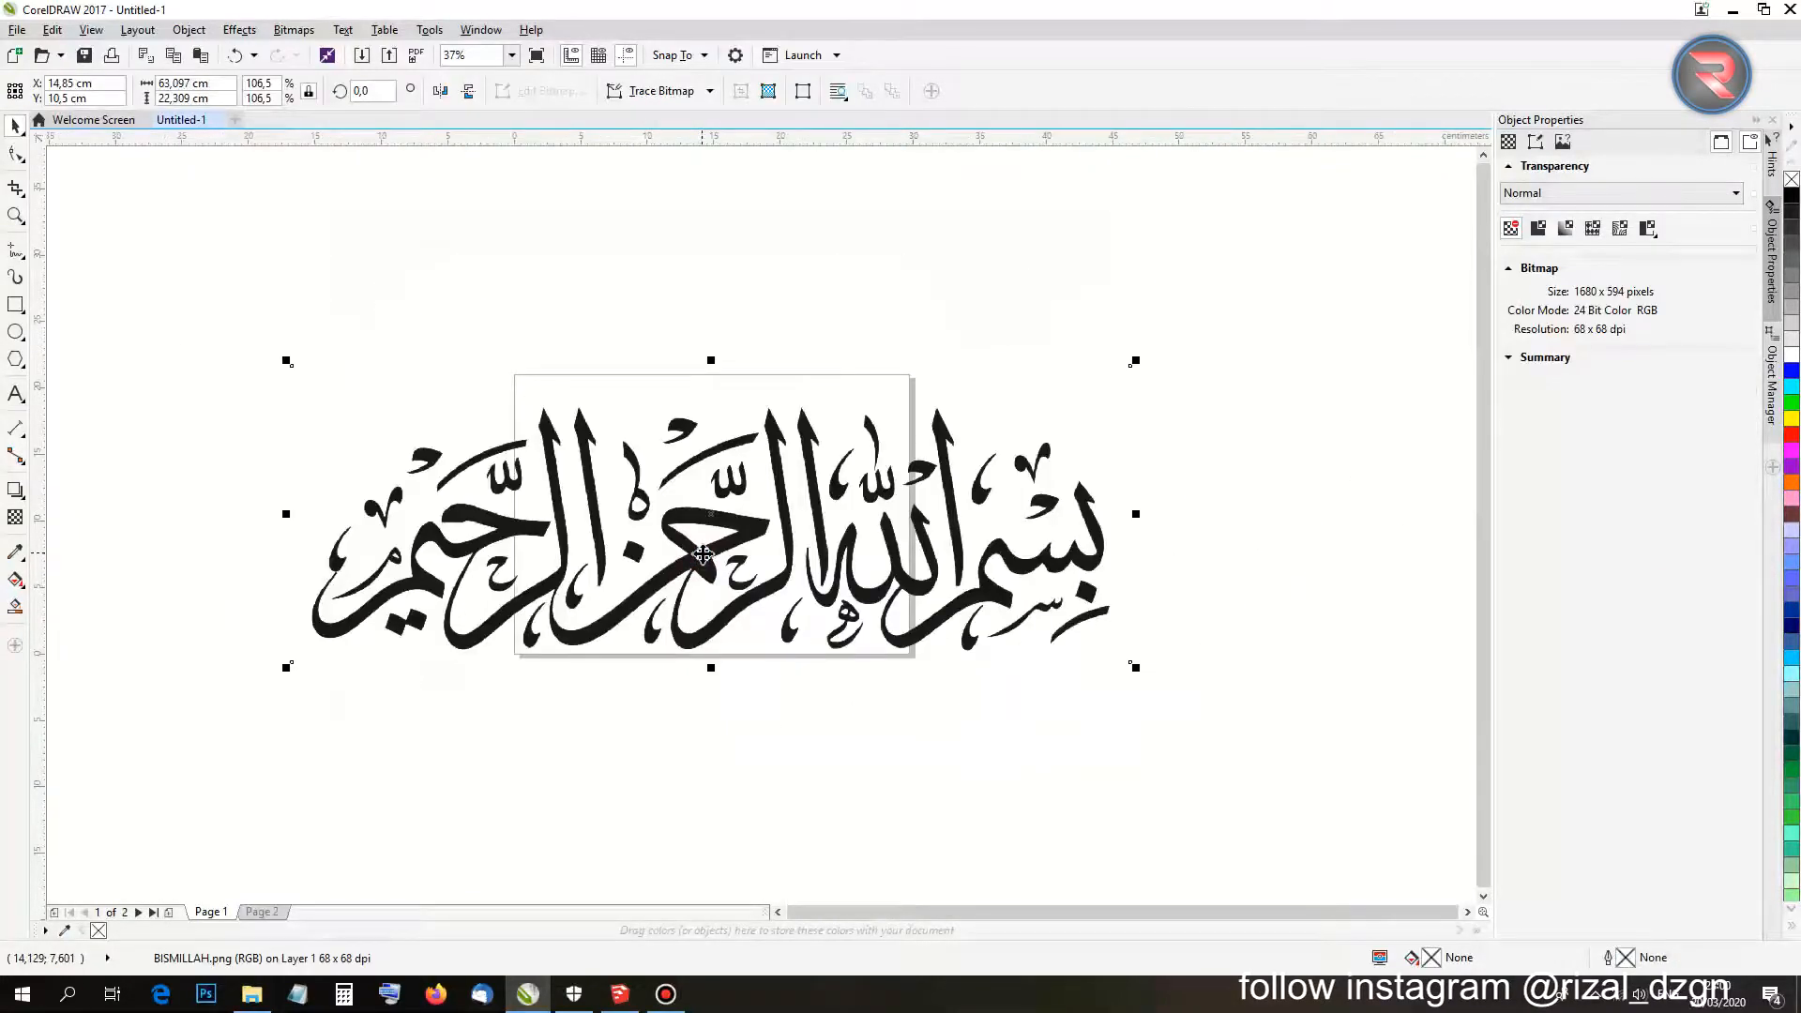
scroll(702, 554, down, 1)
scroll(702, 553, up, 1)
scroll(699, 548, down, 2)
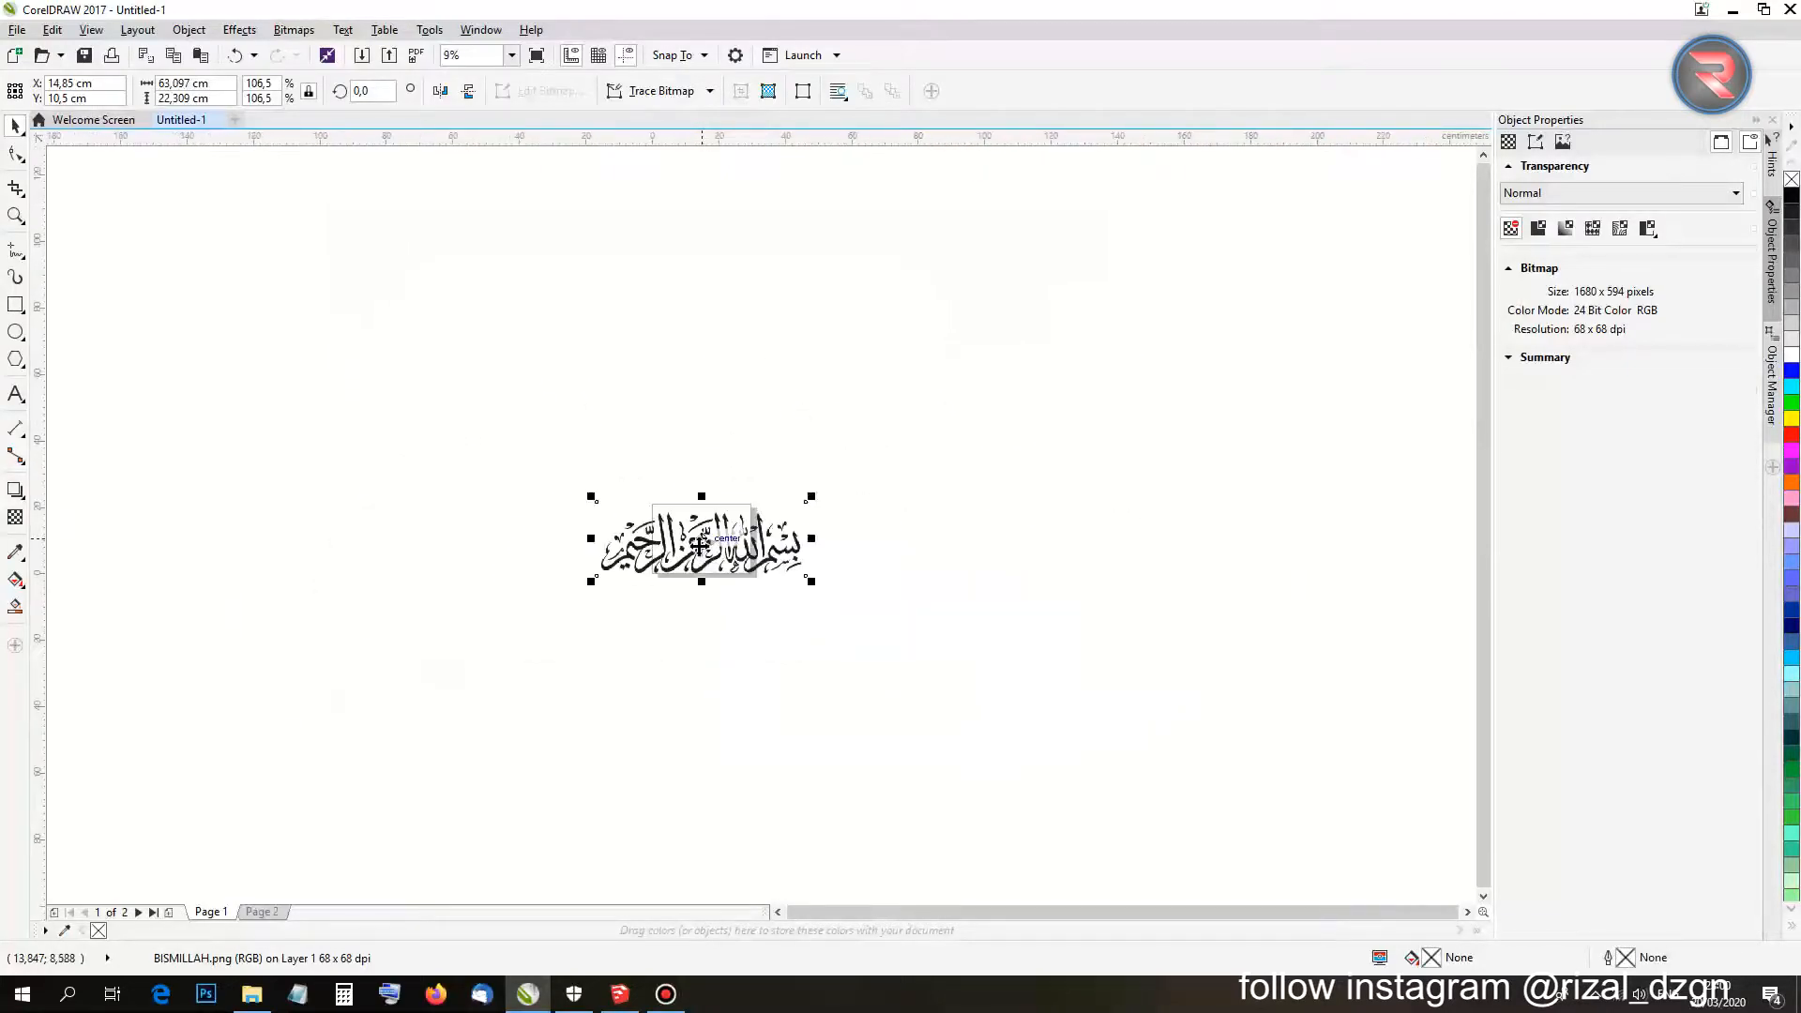
scroll(699, 545, up, 4)
scroll(696, 536, down, 2)
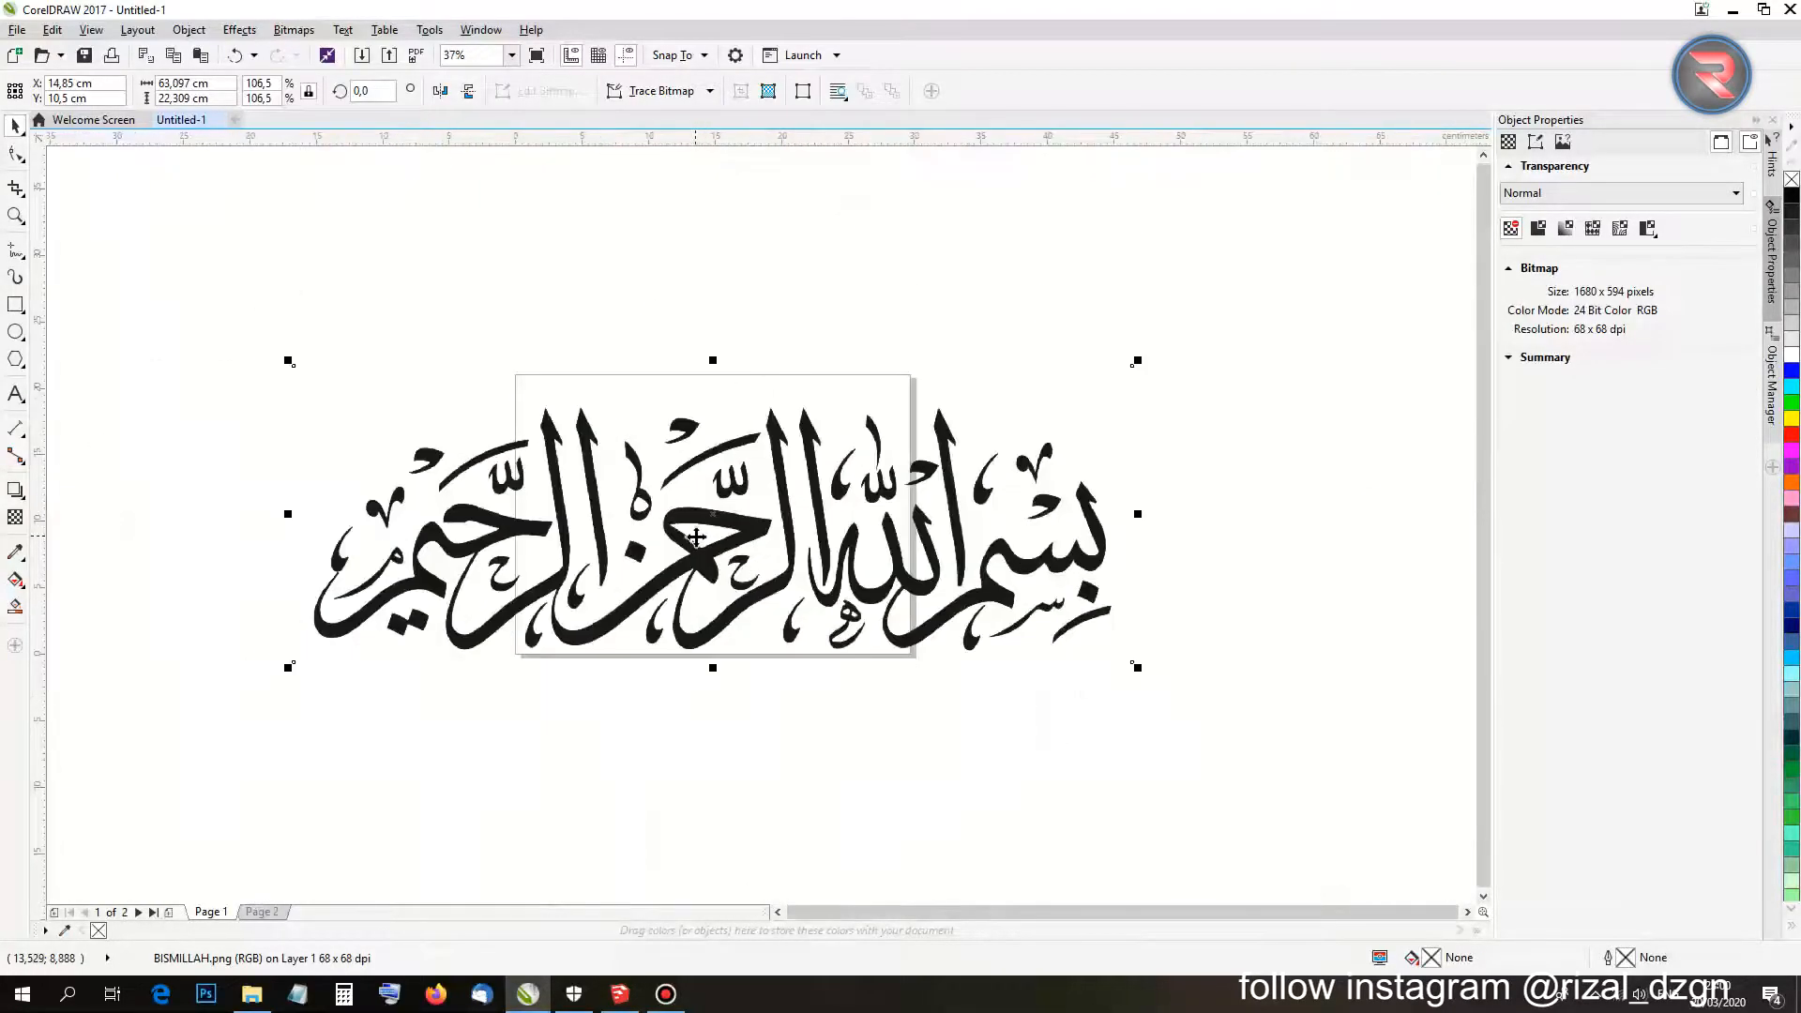
click(695, 735)
click(692, 544)
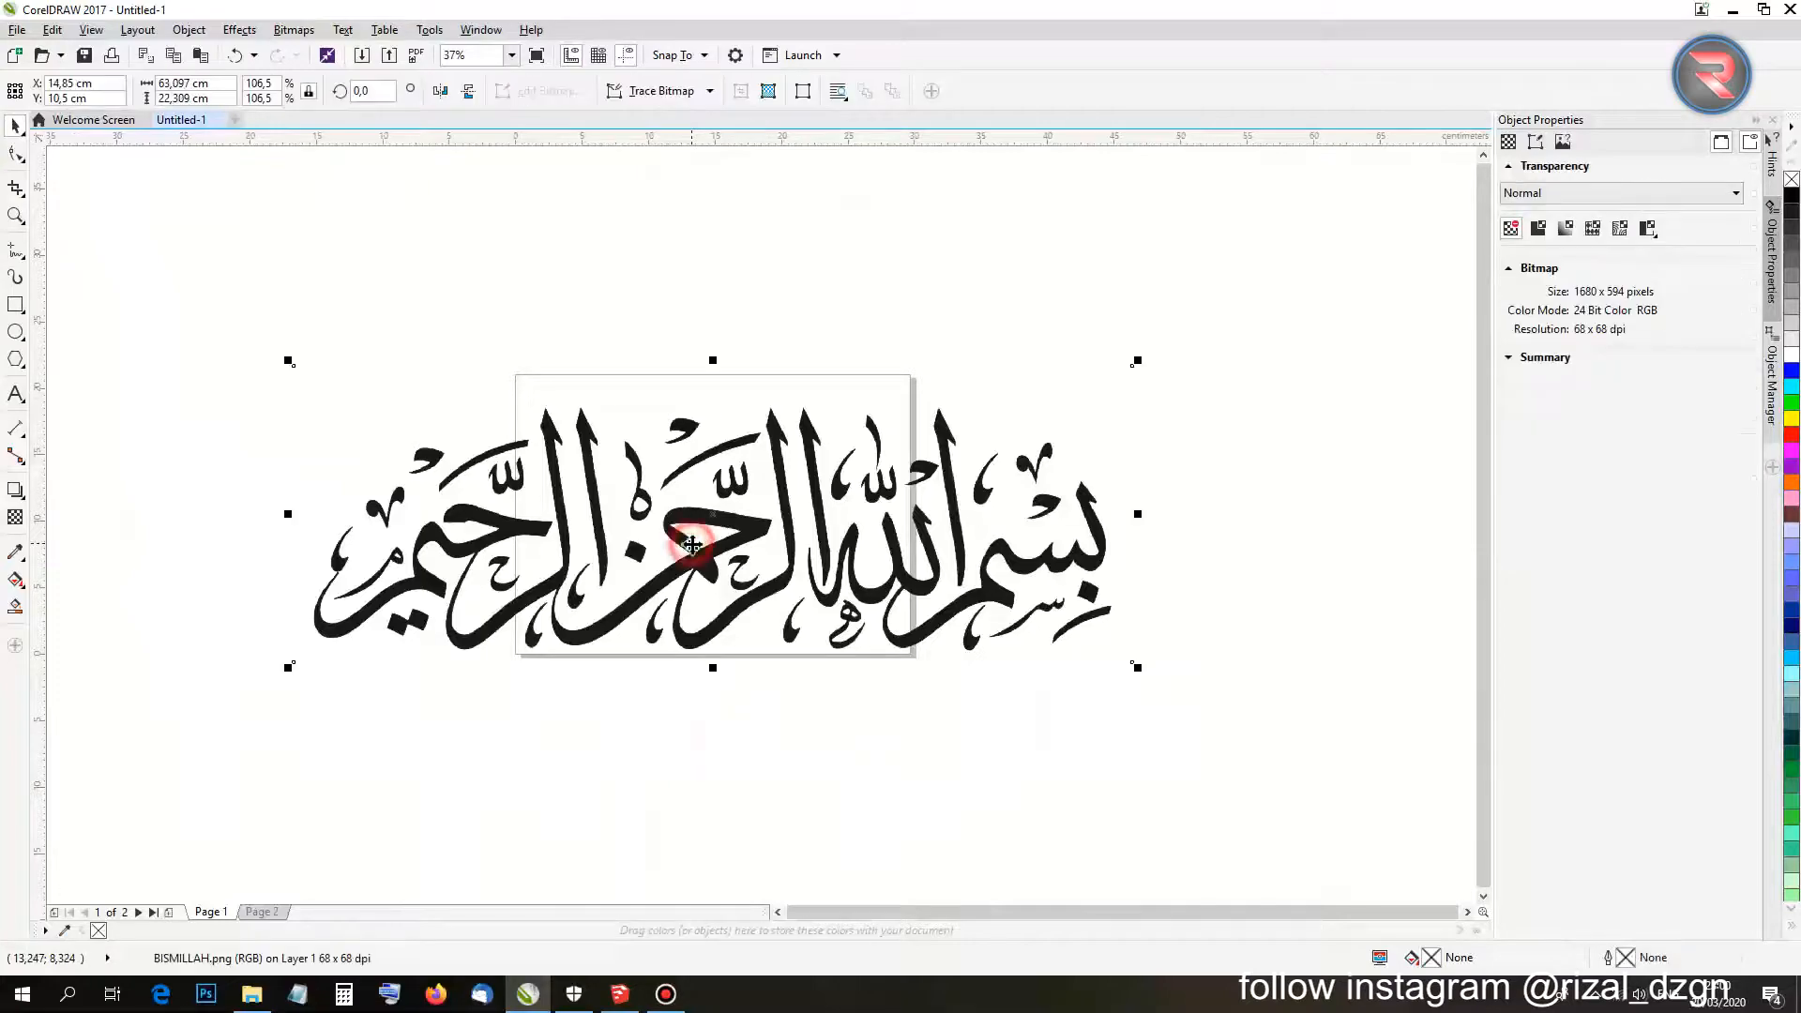
click(655, 91)
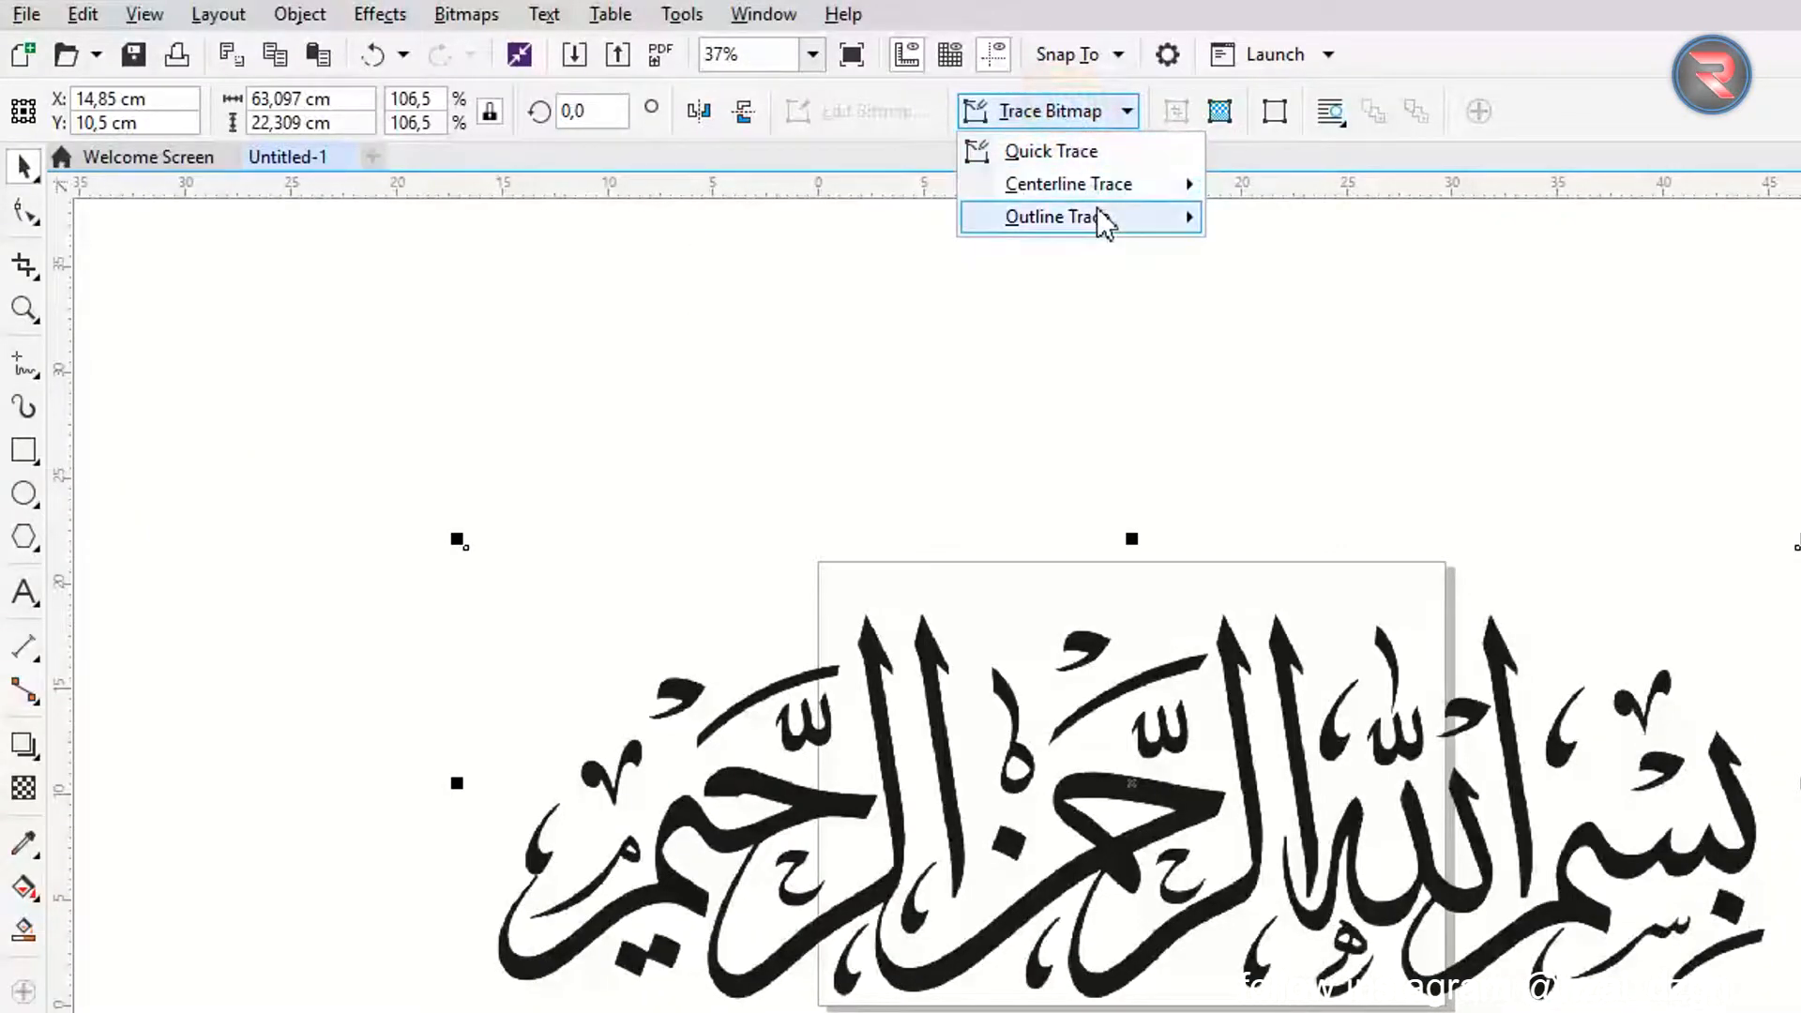
Outline-trace the calligraphy as Line Art (37 curves) and move the trace off the bitmap.
mouse_move(1105, 219)
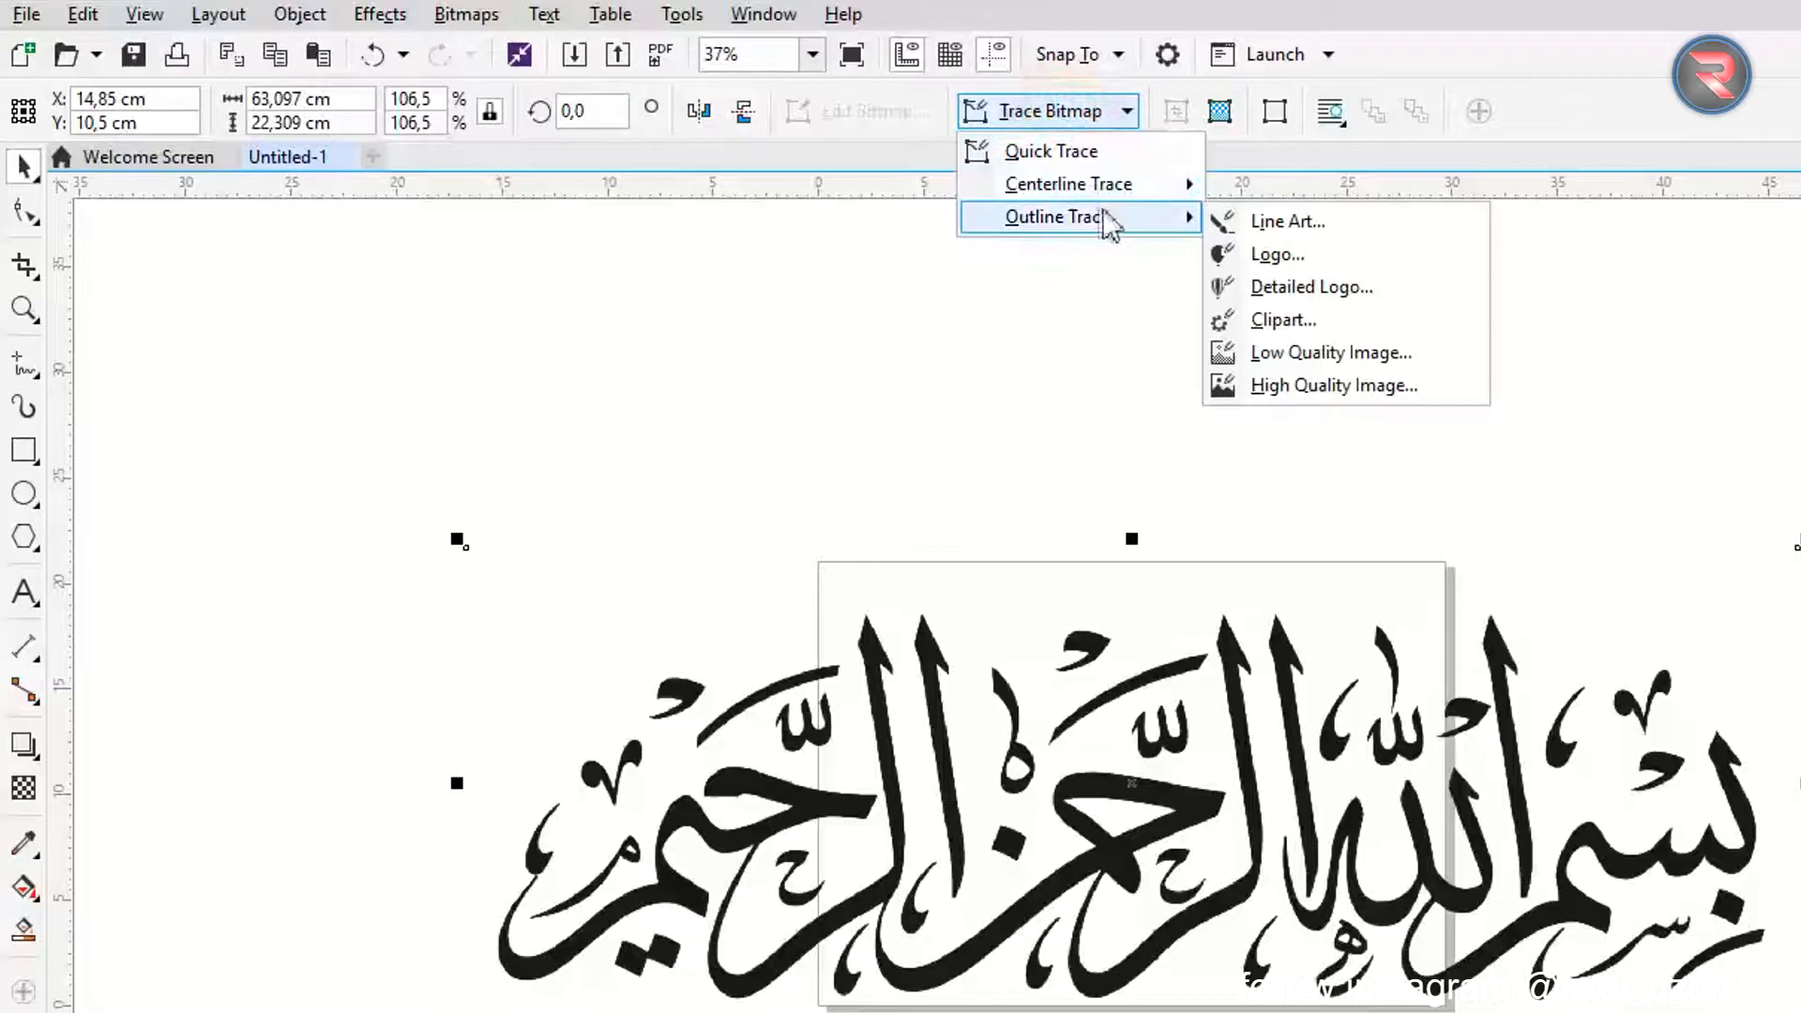
click(1282, 227)
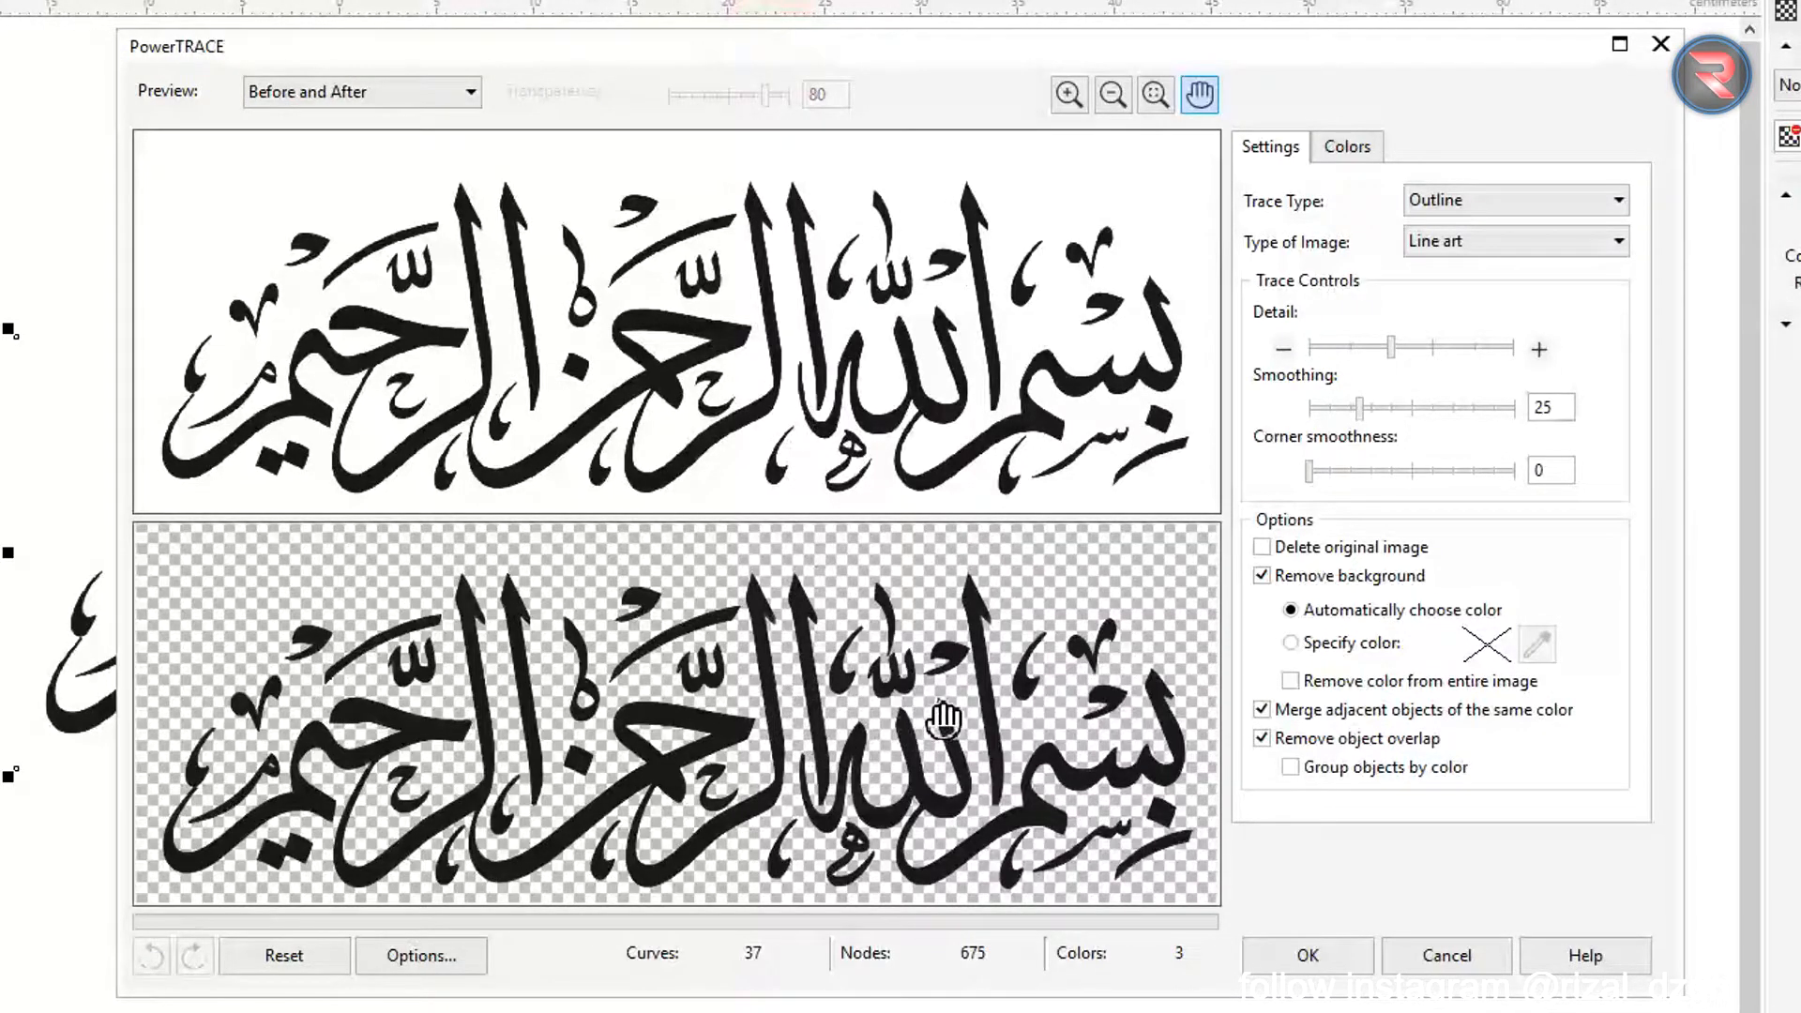
scroll(942, 708, up, 2)
drag(789, 718, 745, 779)
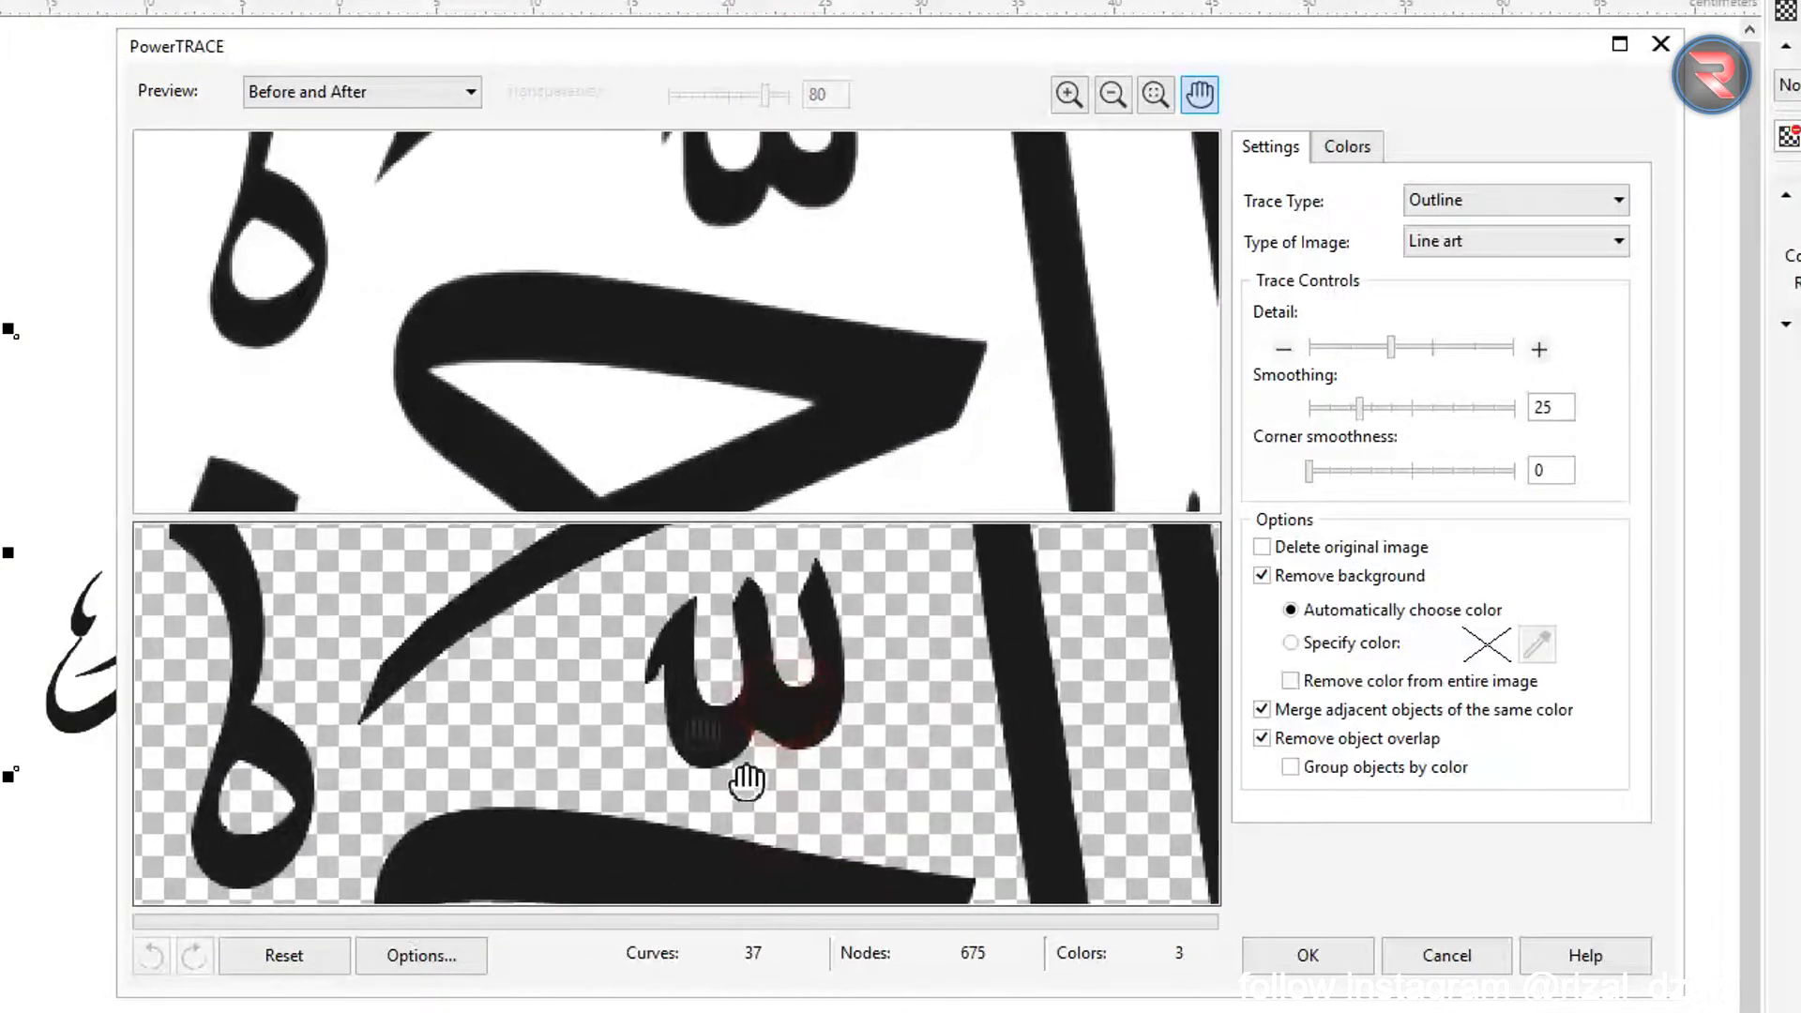
drag(457, 669, 659, 887)
mouse_move(704, 723)
mouse_down()
mouse_move(206, 712)
mouse_move(187, 694)
mouse_move(513, 853)
mouse_up()
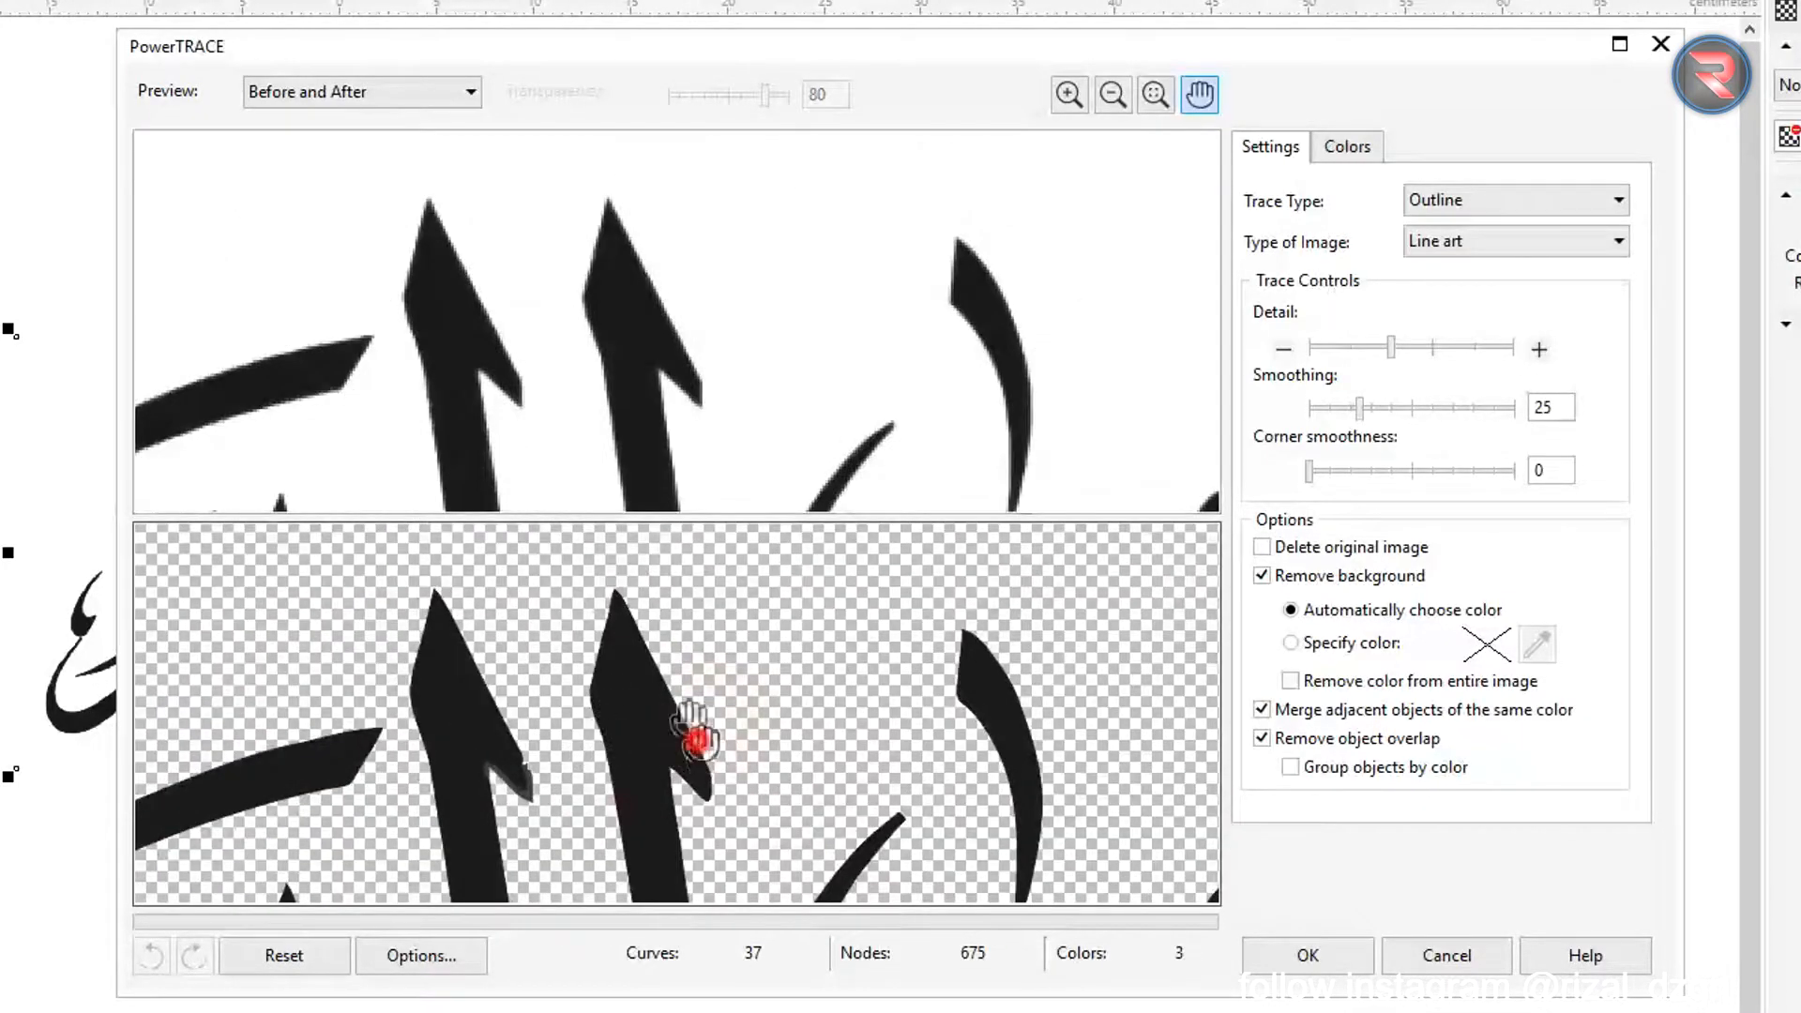
drag(695, 734, 559, 502)
scroll(649, 744, down, 3)
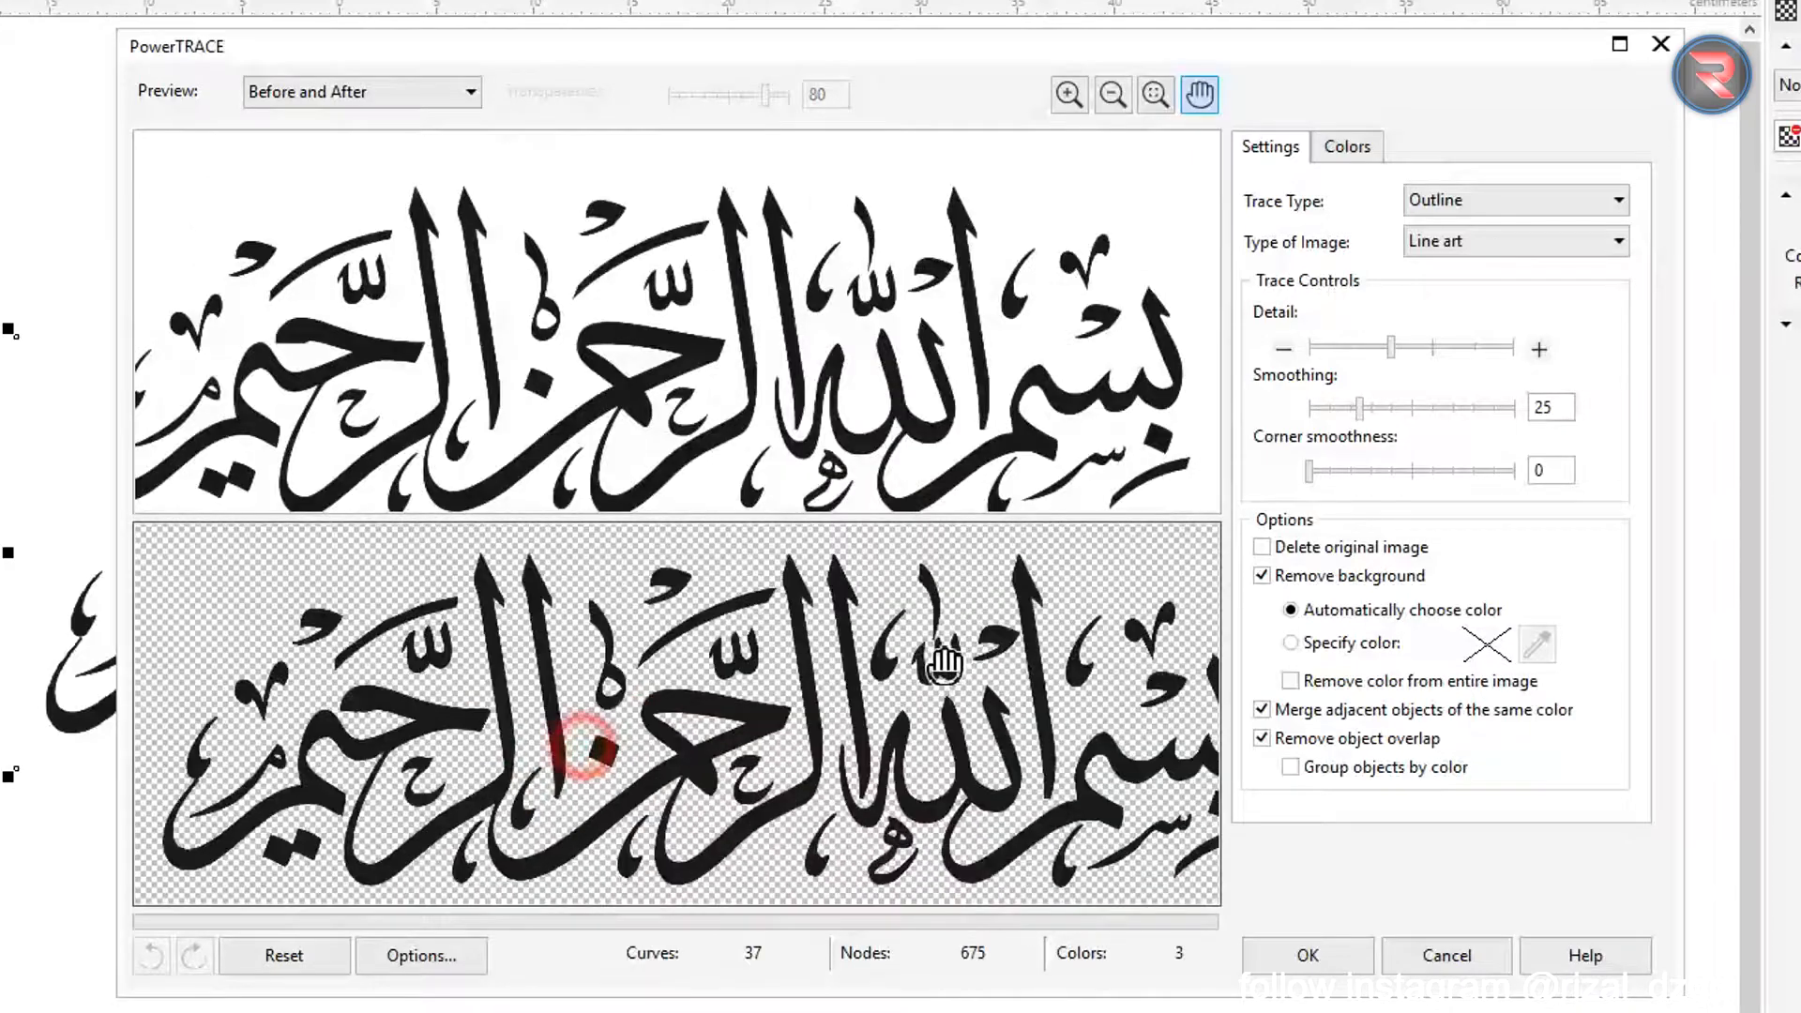
scroll(594, 735, up, 4)
scroll(375, 716, down, 4)
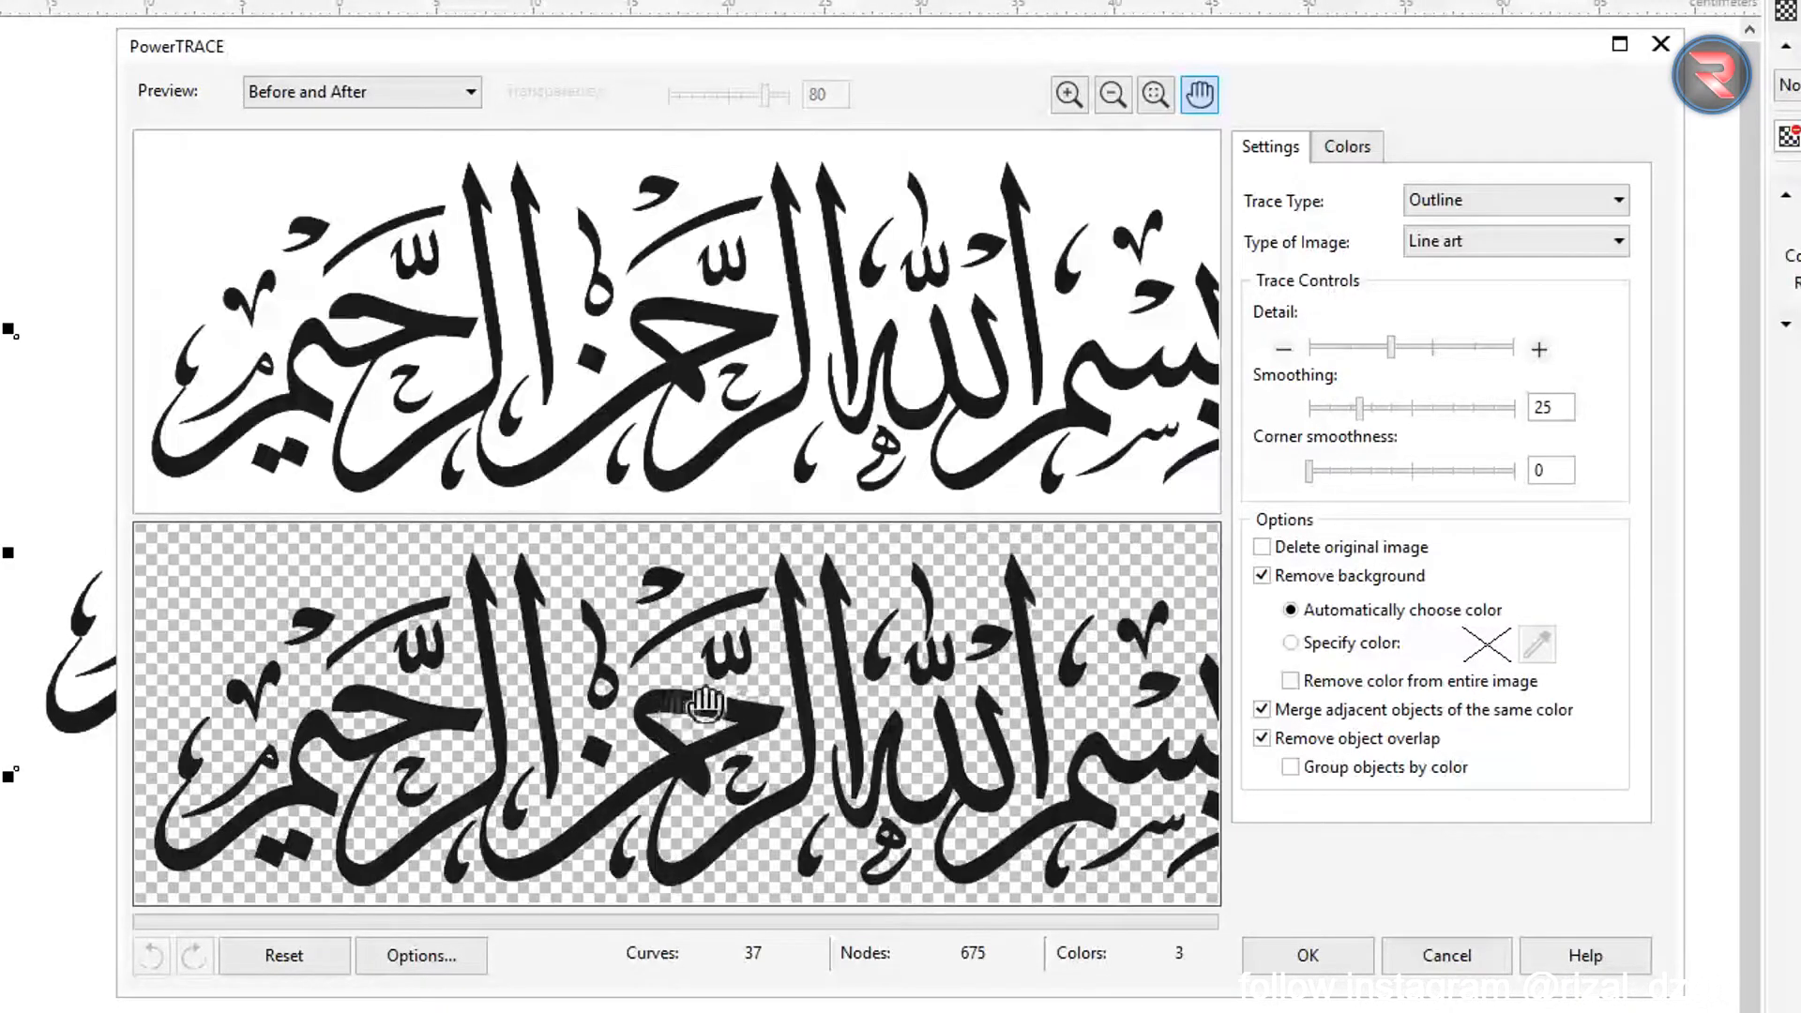
click(1309, 957)
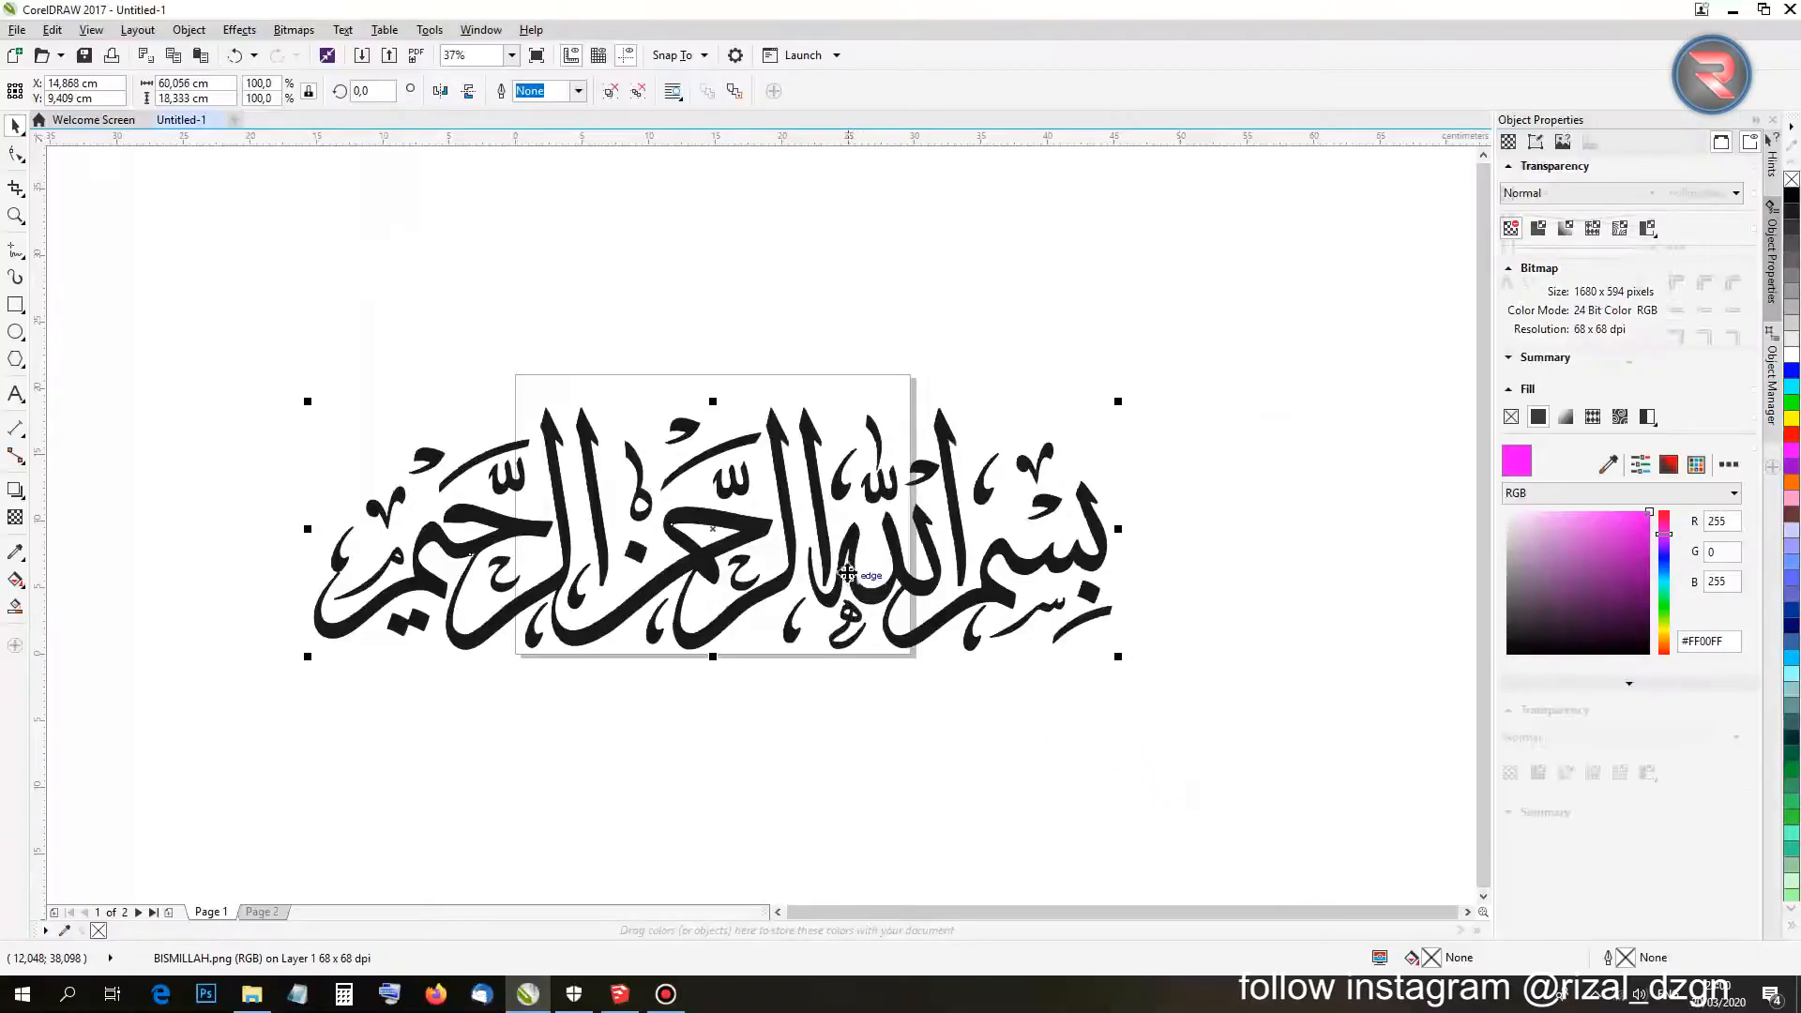
drag(846, 532, 898, 274)
Delete the original BISMILLAH bitmap, leaving only the trace.
click(1198, 454)
scroll(1034, 549, up, 5)
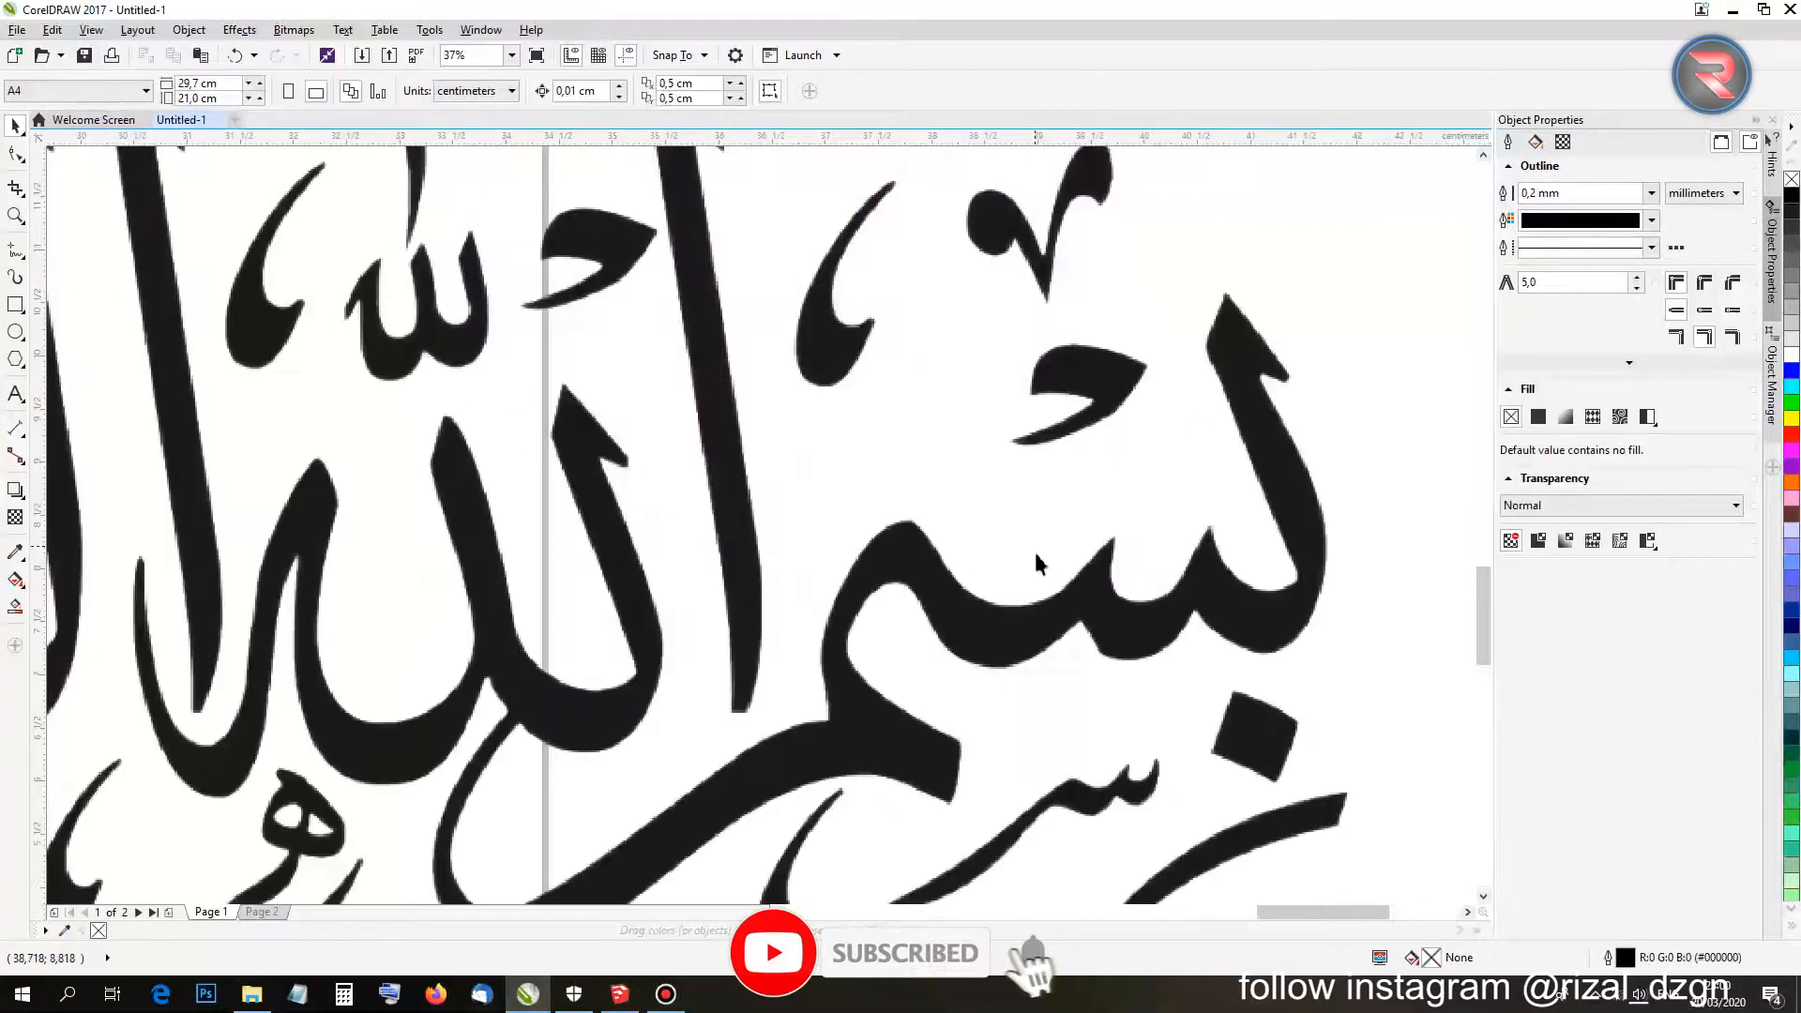
scroll(690, 675, up, 5)
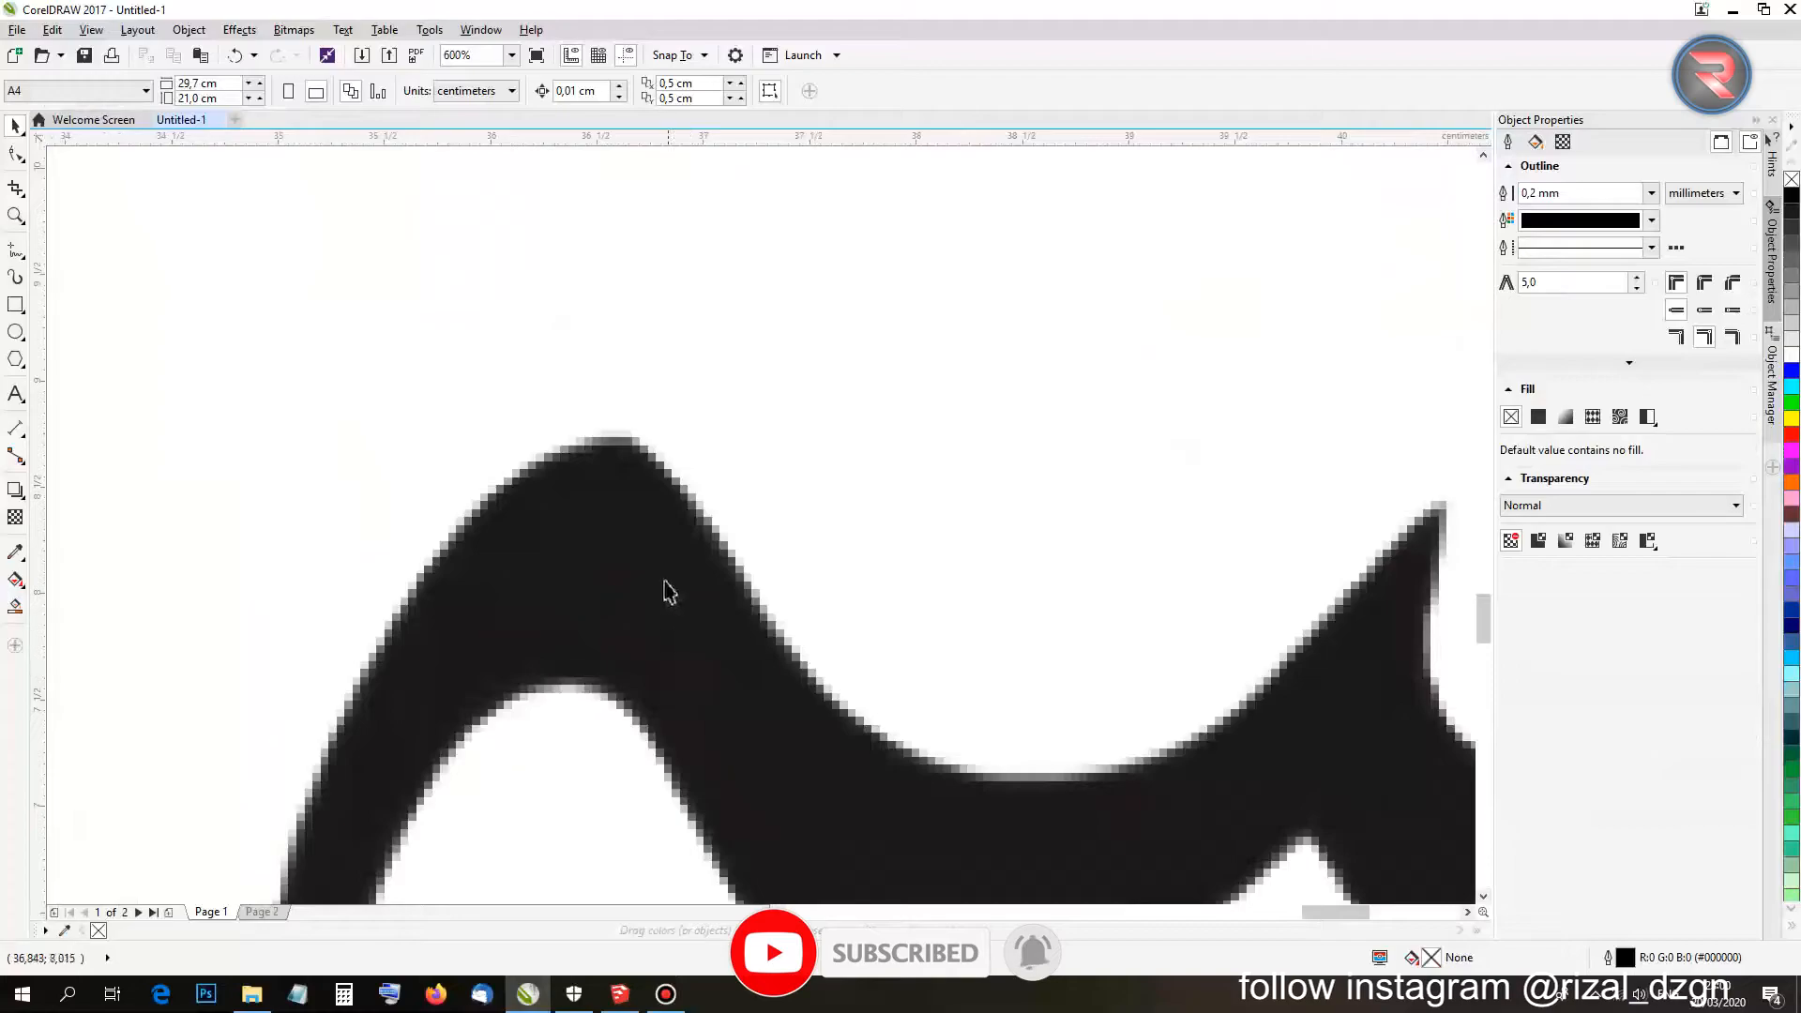
scroll(665, 587, down, 2)
scroll(660, 583, up, 2)
scroll(652, 554, down, 5)
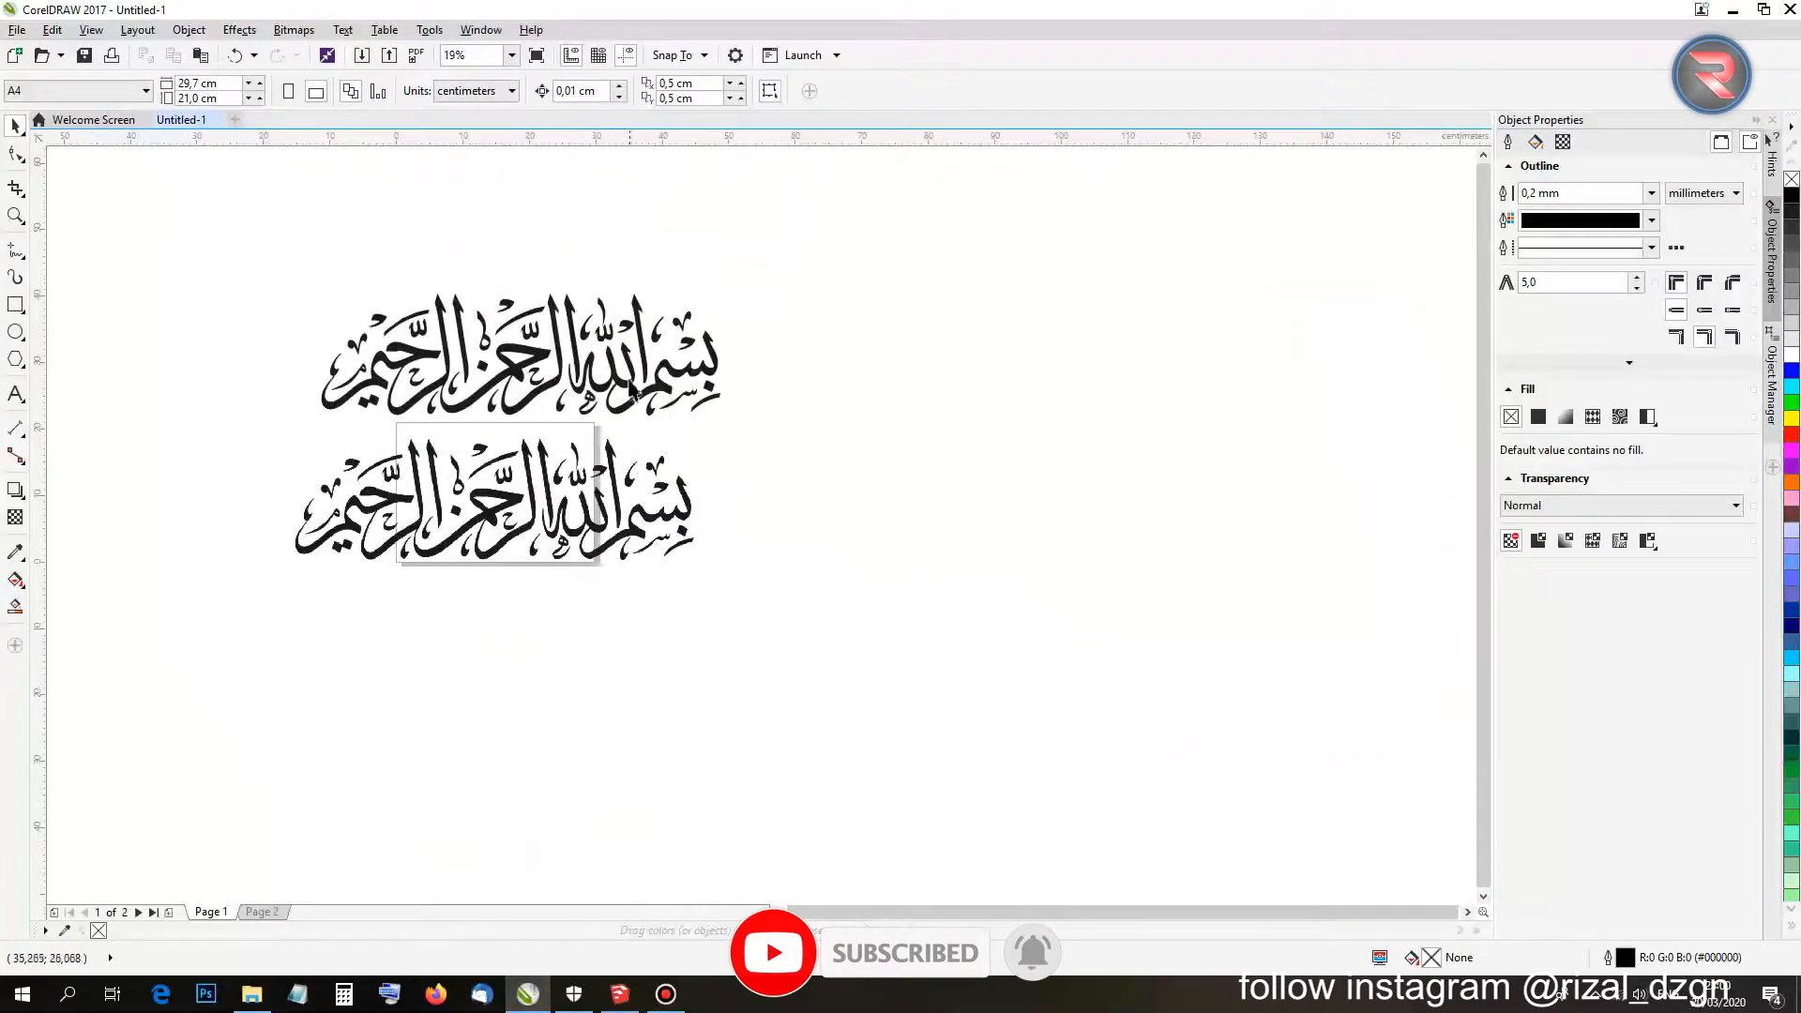
scroll(630, 391, up, 5)
scroll(664, 406, down, 5)
click(650, 557)
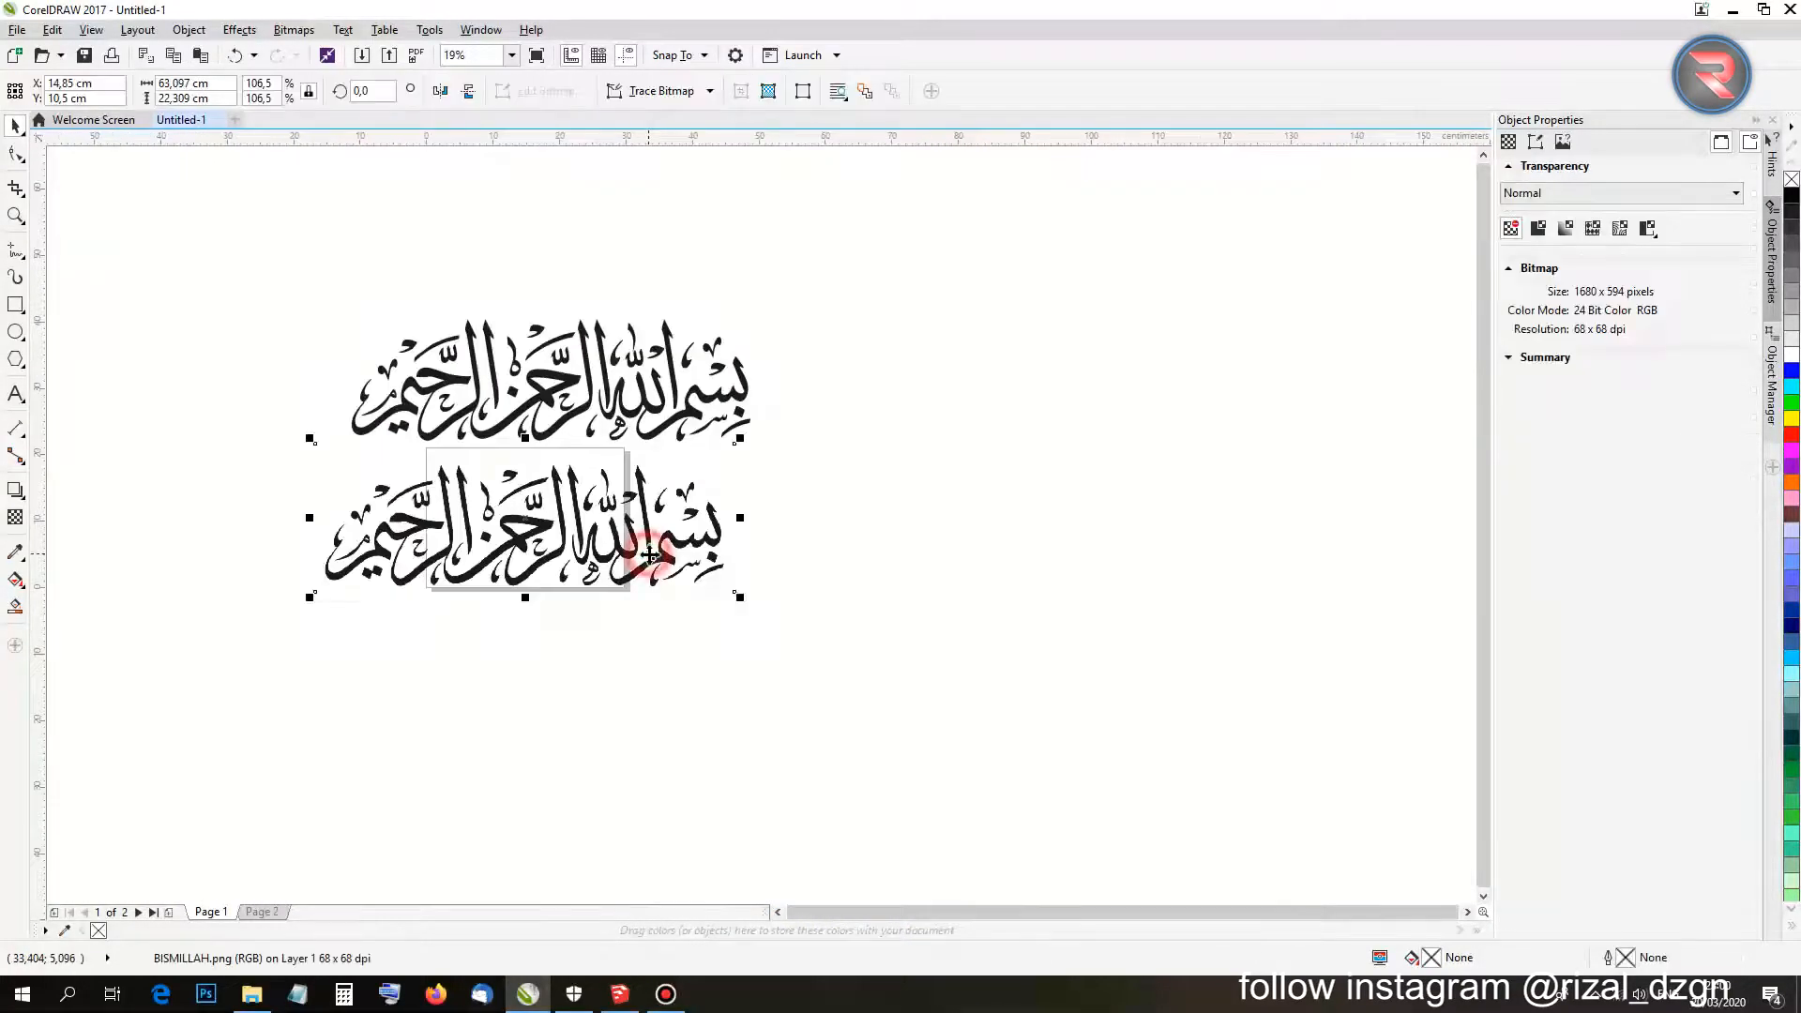
key(Delete)
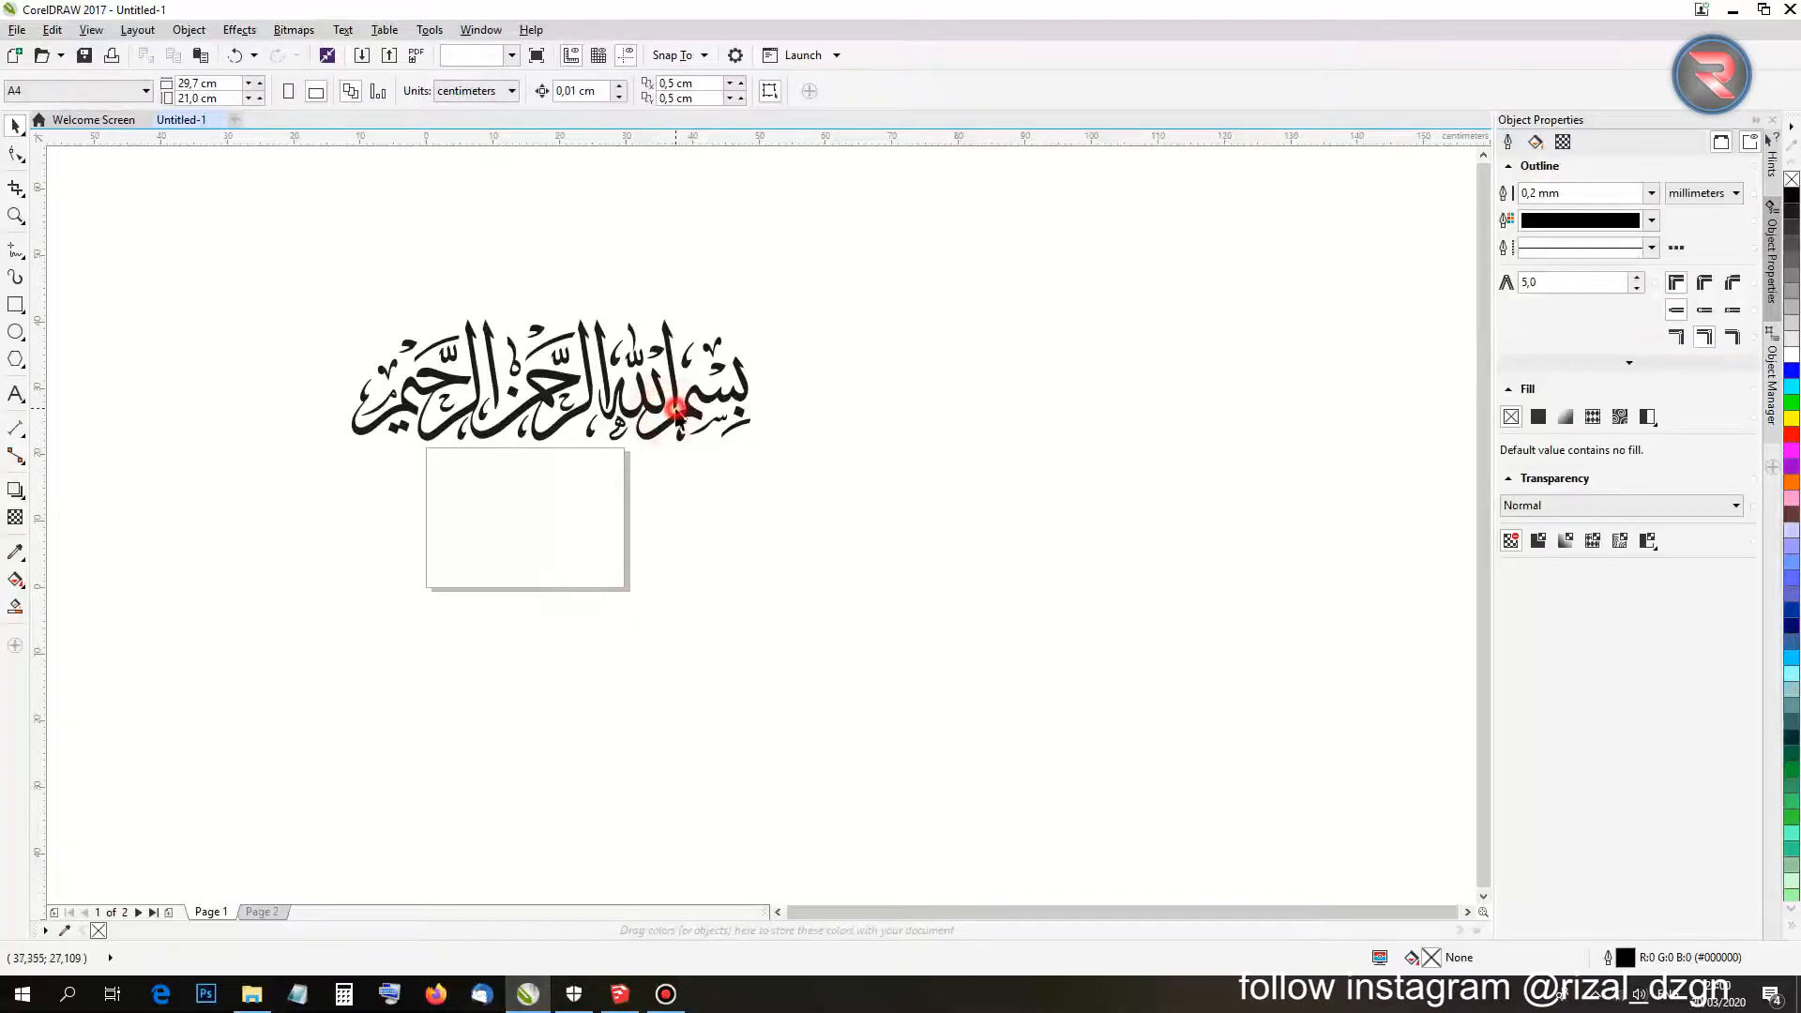
Centre the traced 37-object calligraphy group on the page.
click(677, 413)
key(p)
click(652, 688)
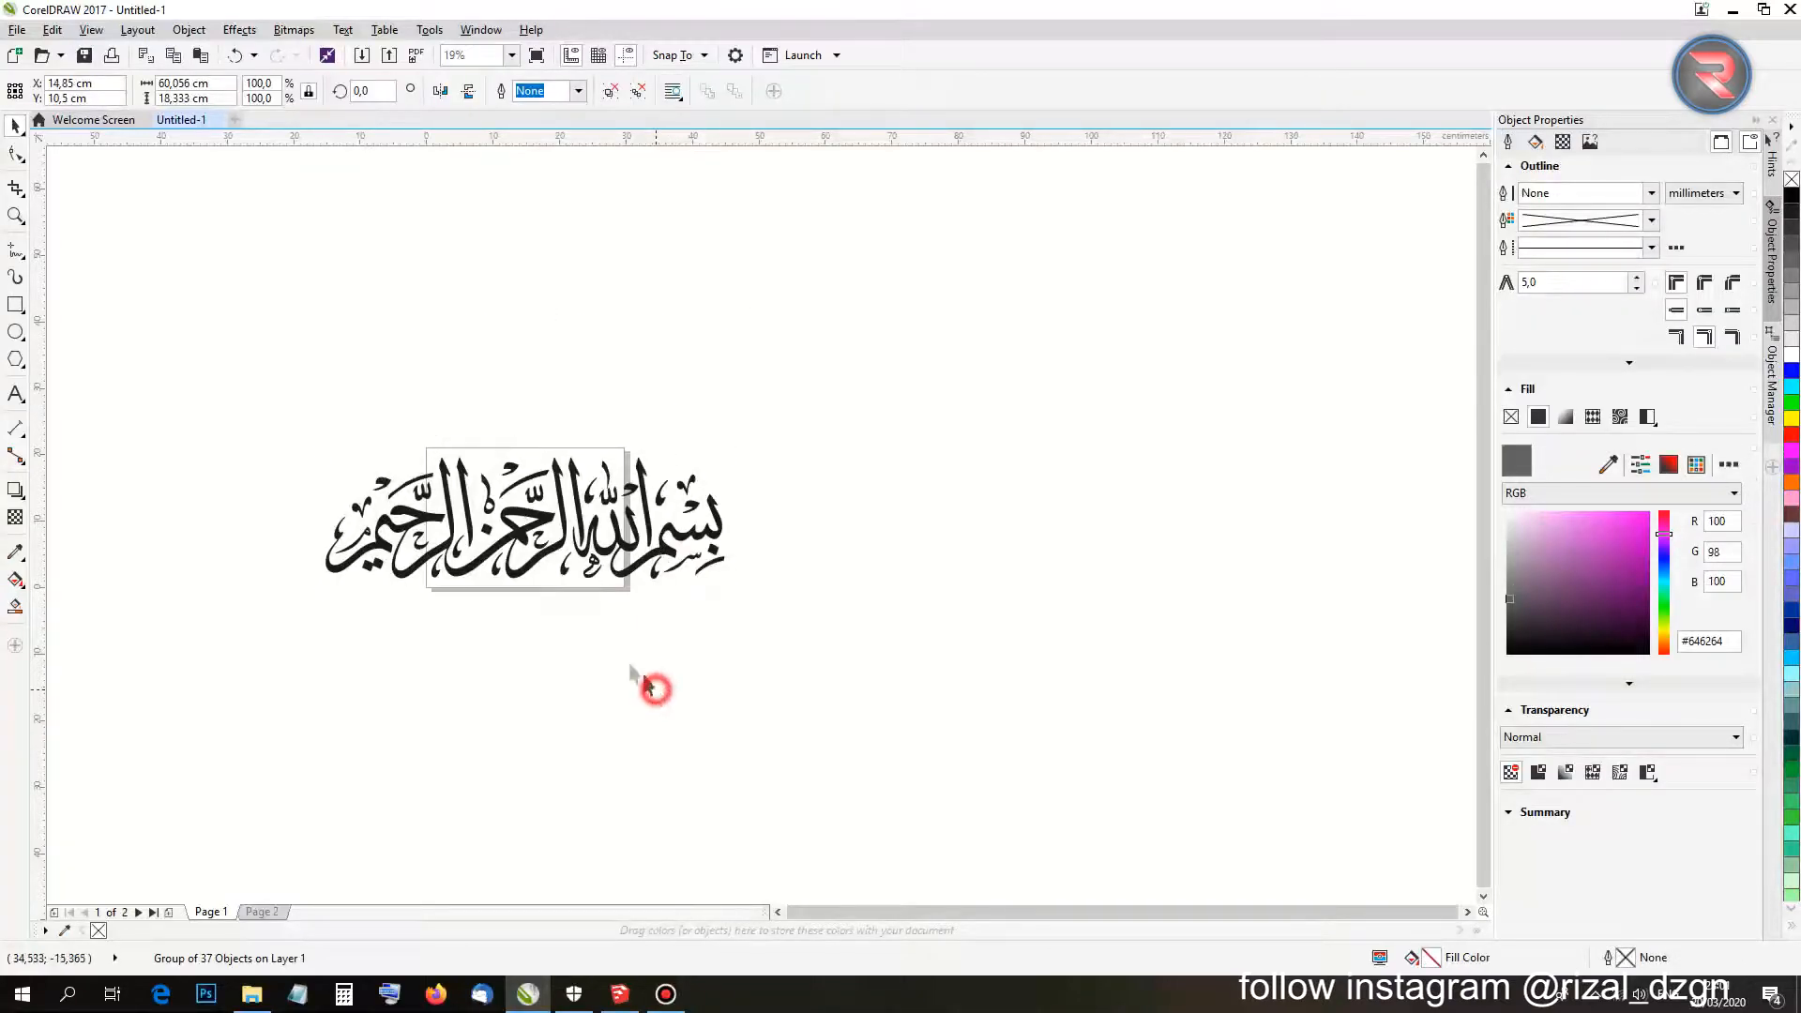
scroll(206, 497, up, 2)
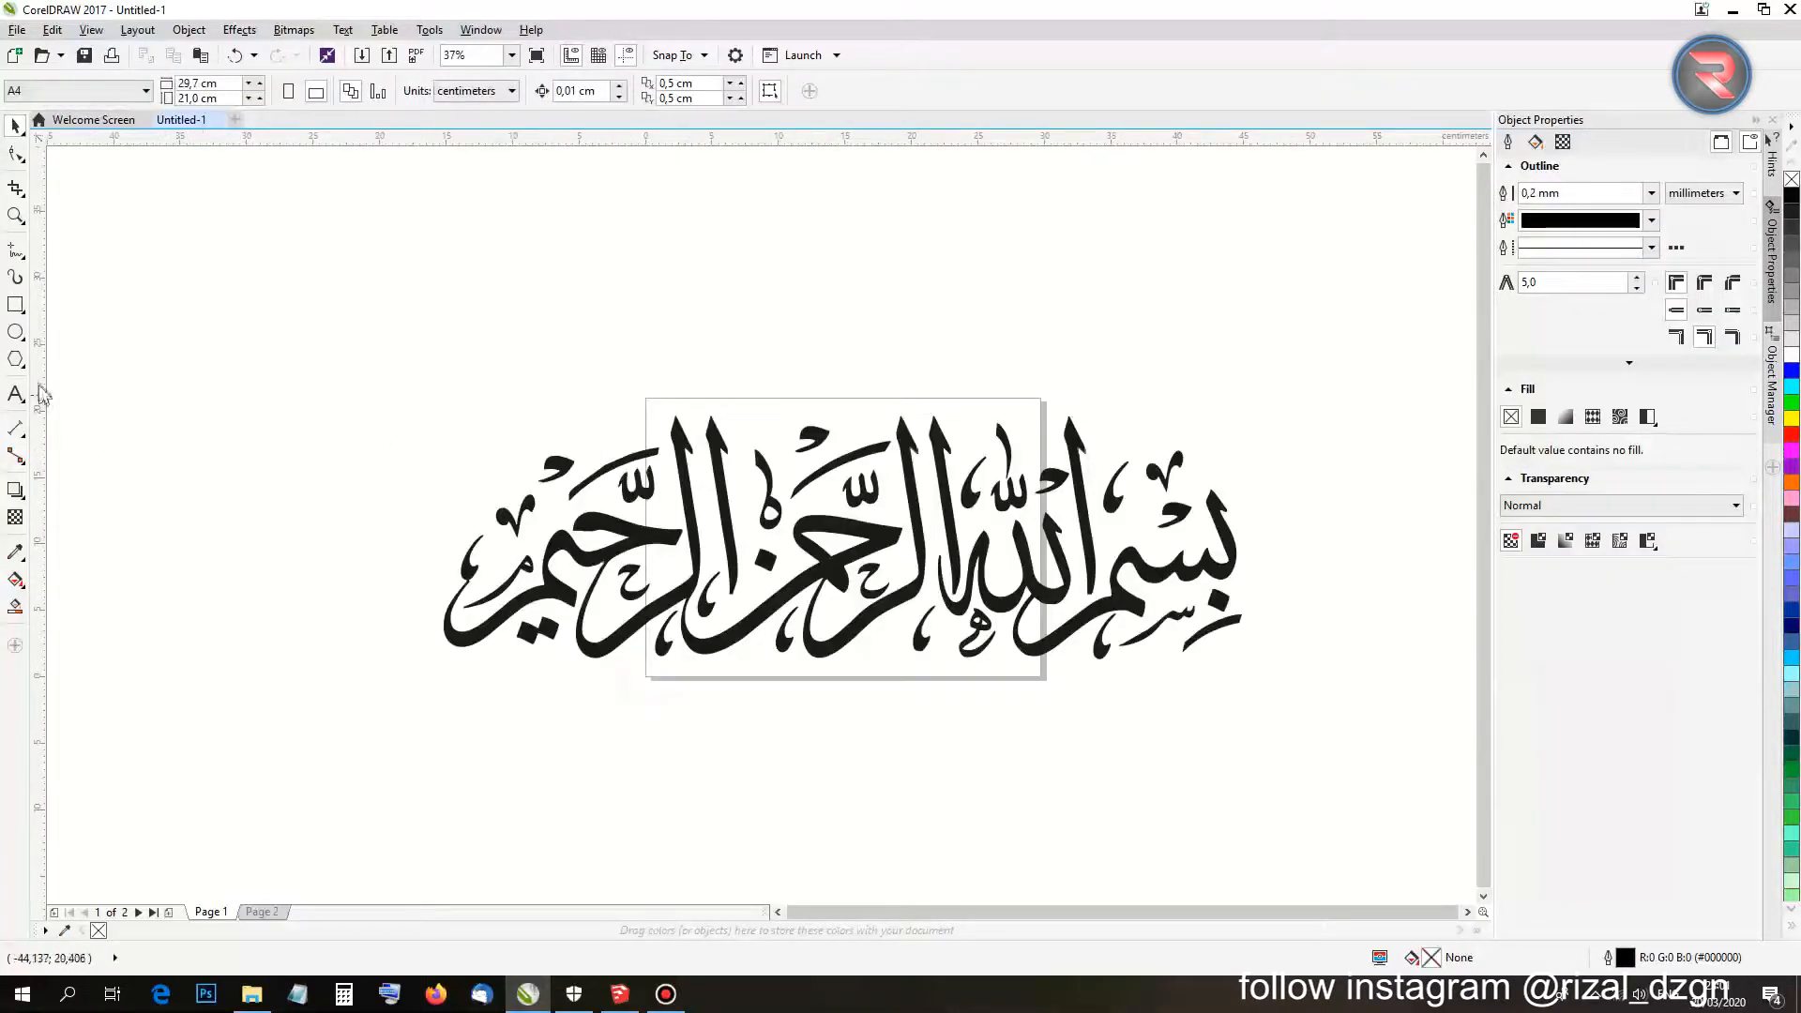
Draw a 71.543 × 32.808 cm rectangle over the calligraphy and fill it blue.
click(16, 305)
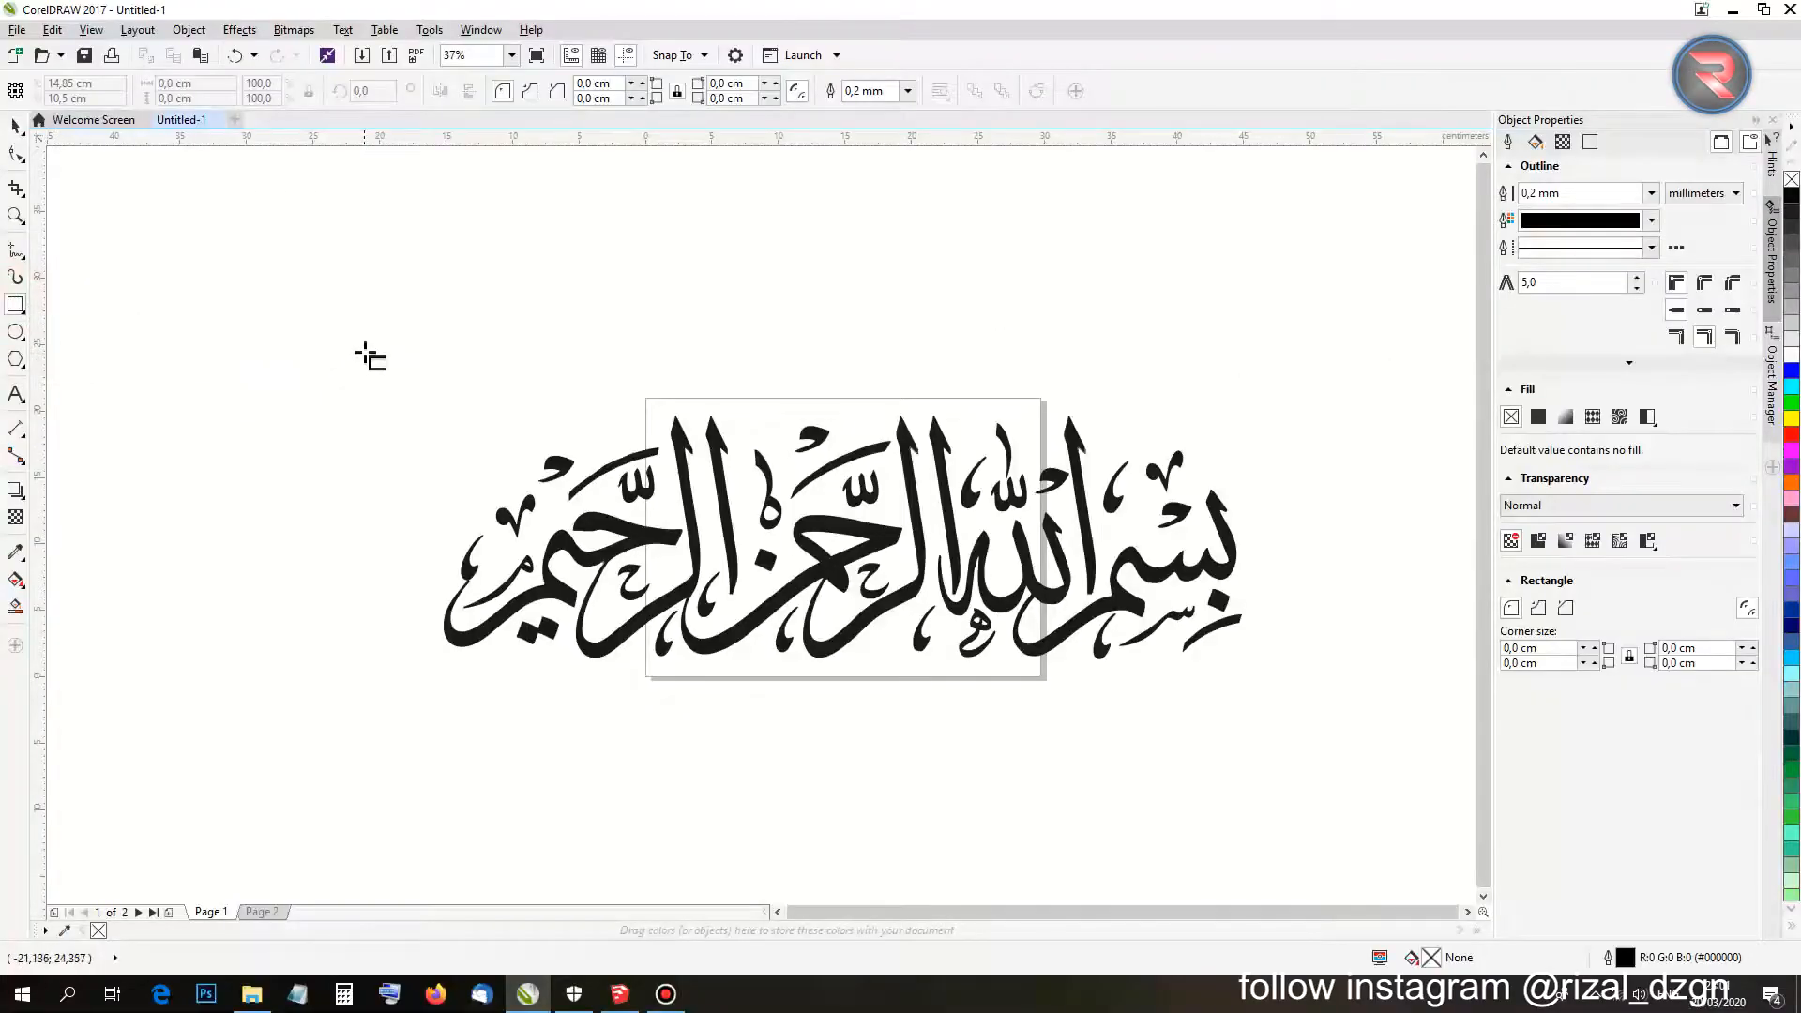
drag(365, 331, 1316, 766)
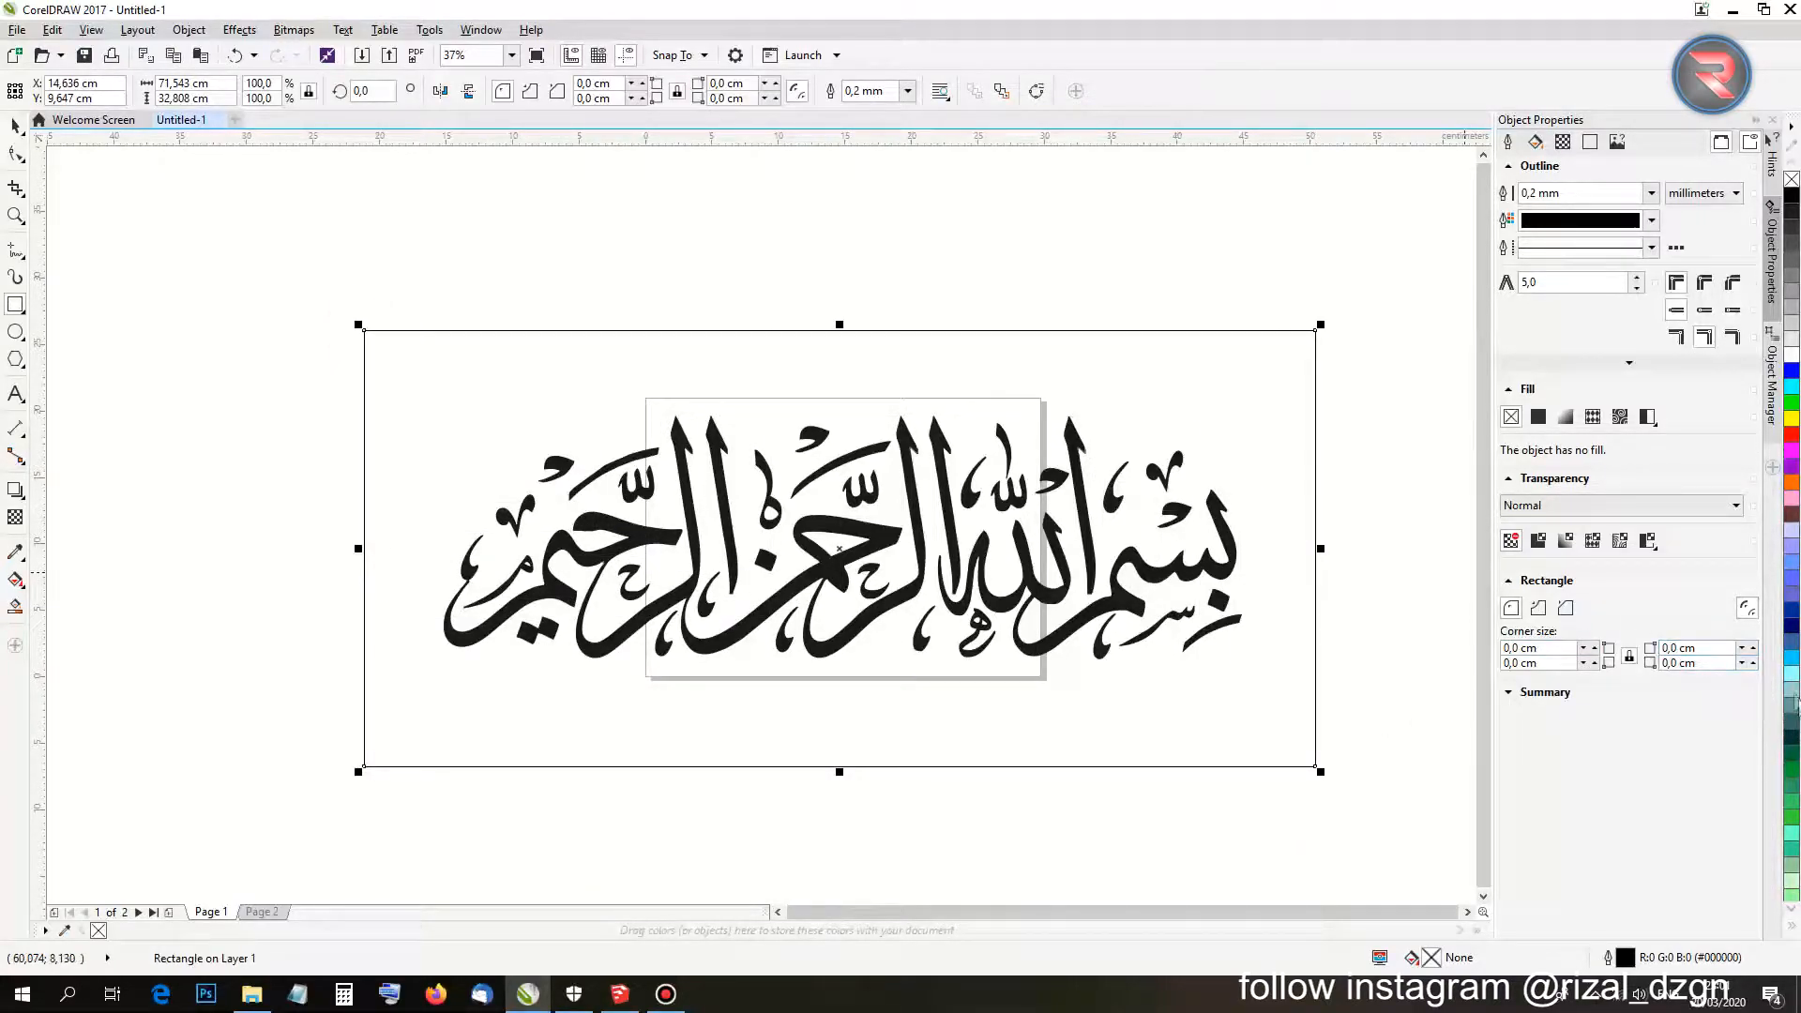
click(1792, 371)
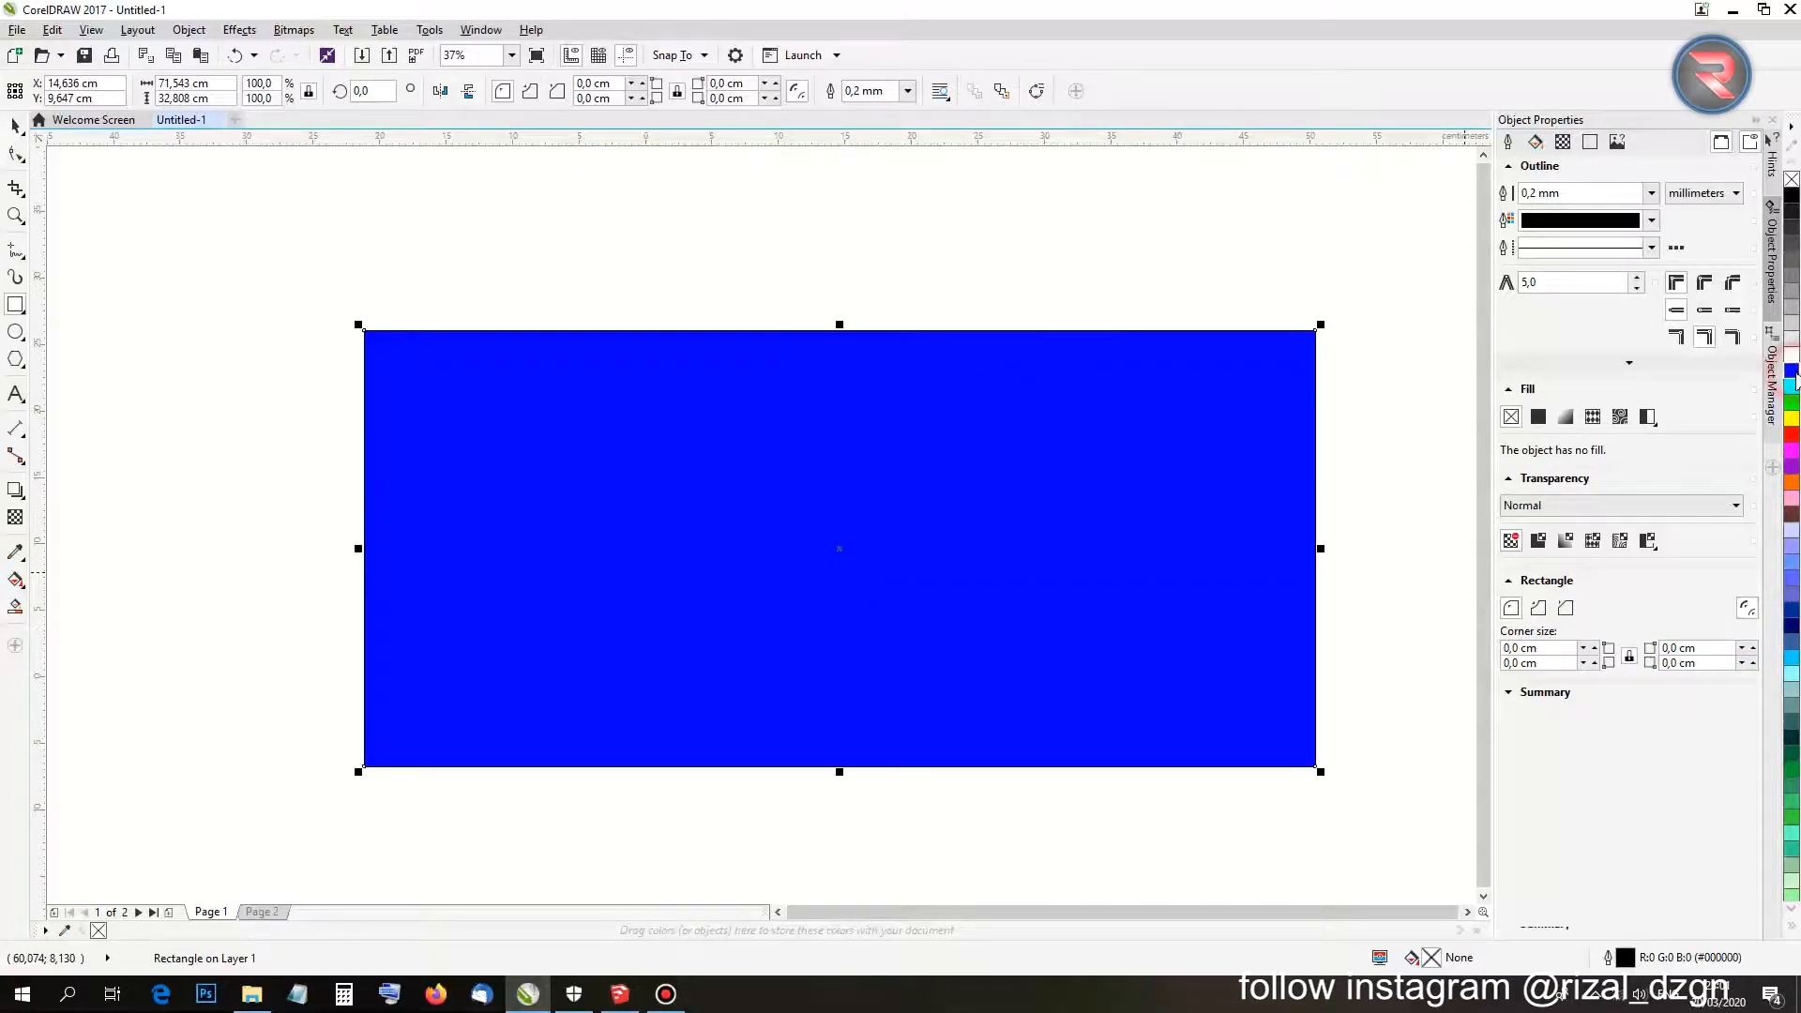
Send the blue rectangle to the back of the page, behind the calligraphy.
right_click(560, 377)
mouse_move(665, 686)
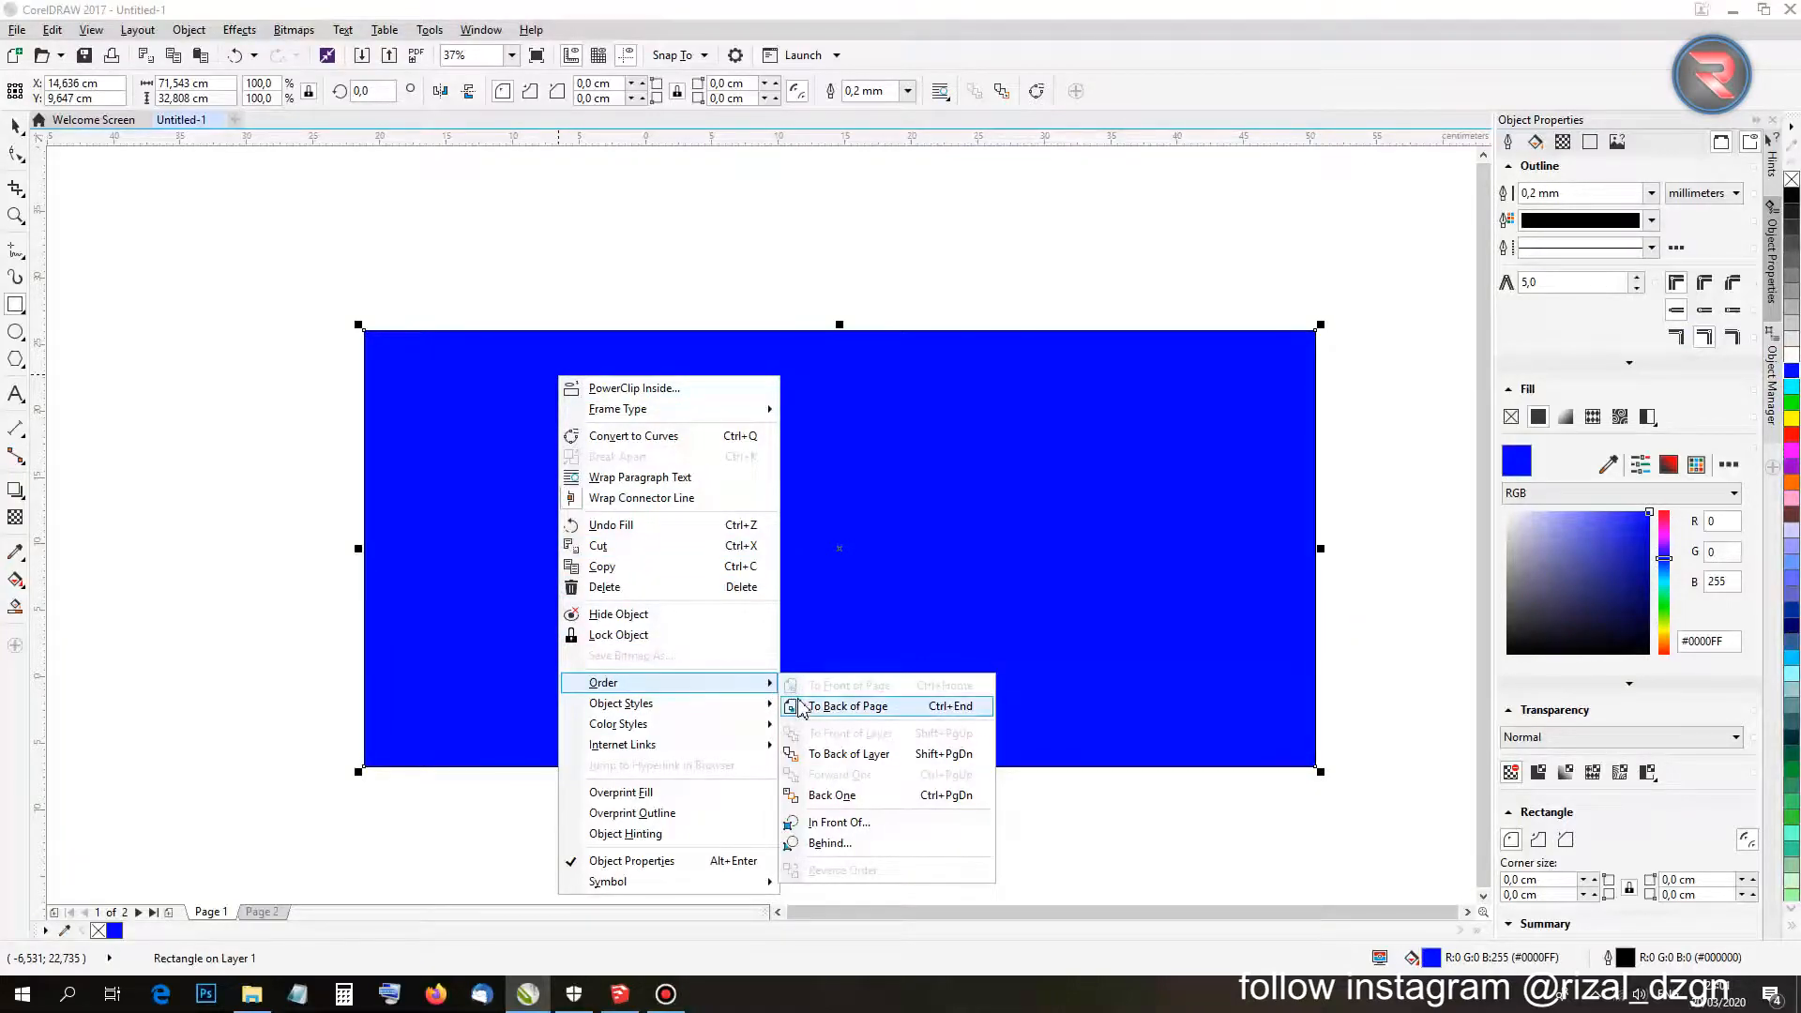
click(833, 711)
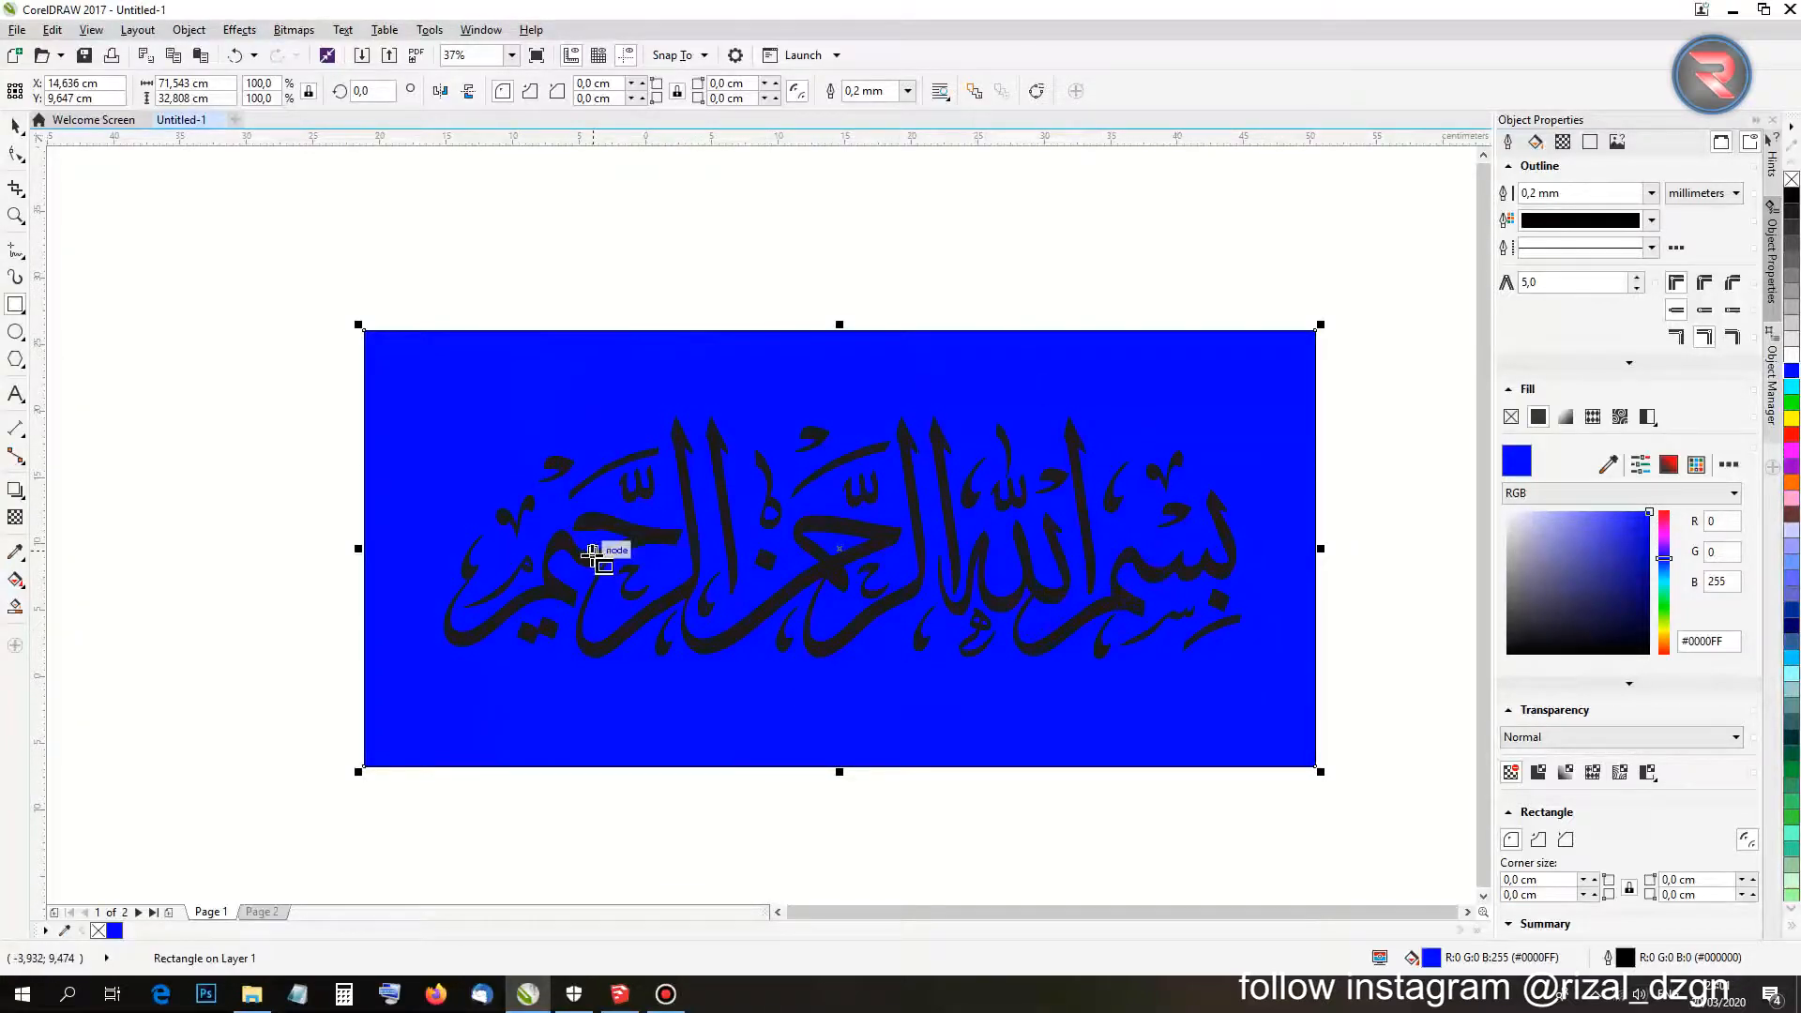
scroll(573, 577, up, 4)
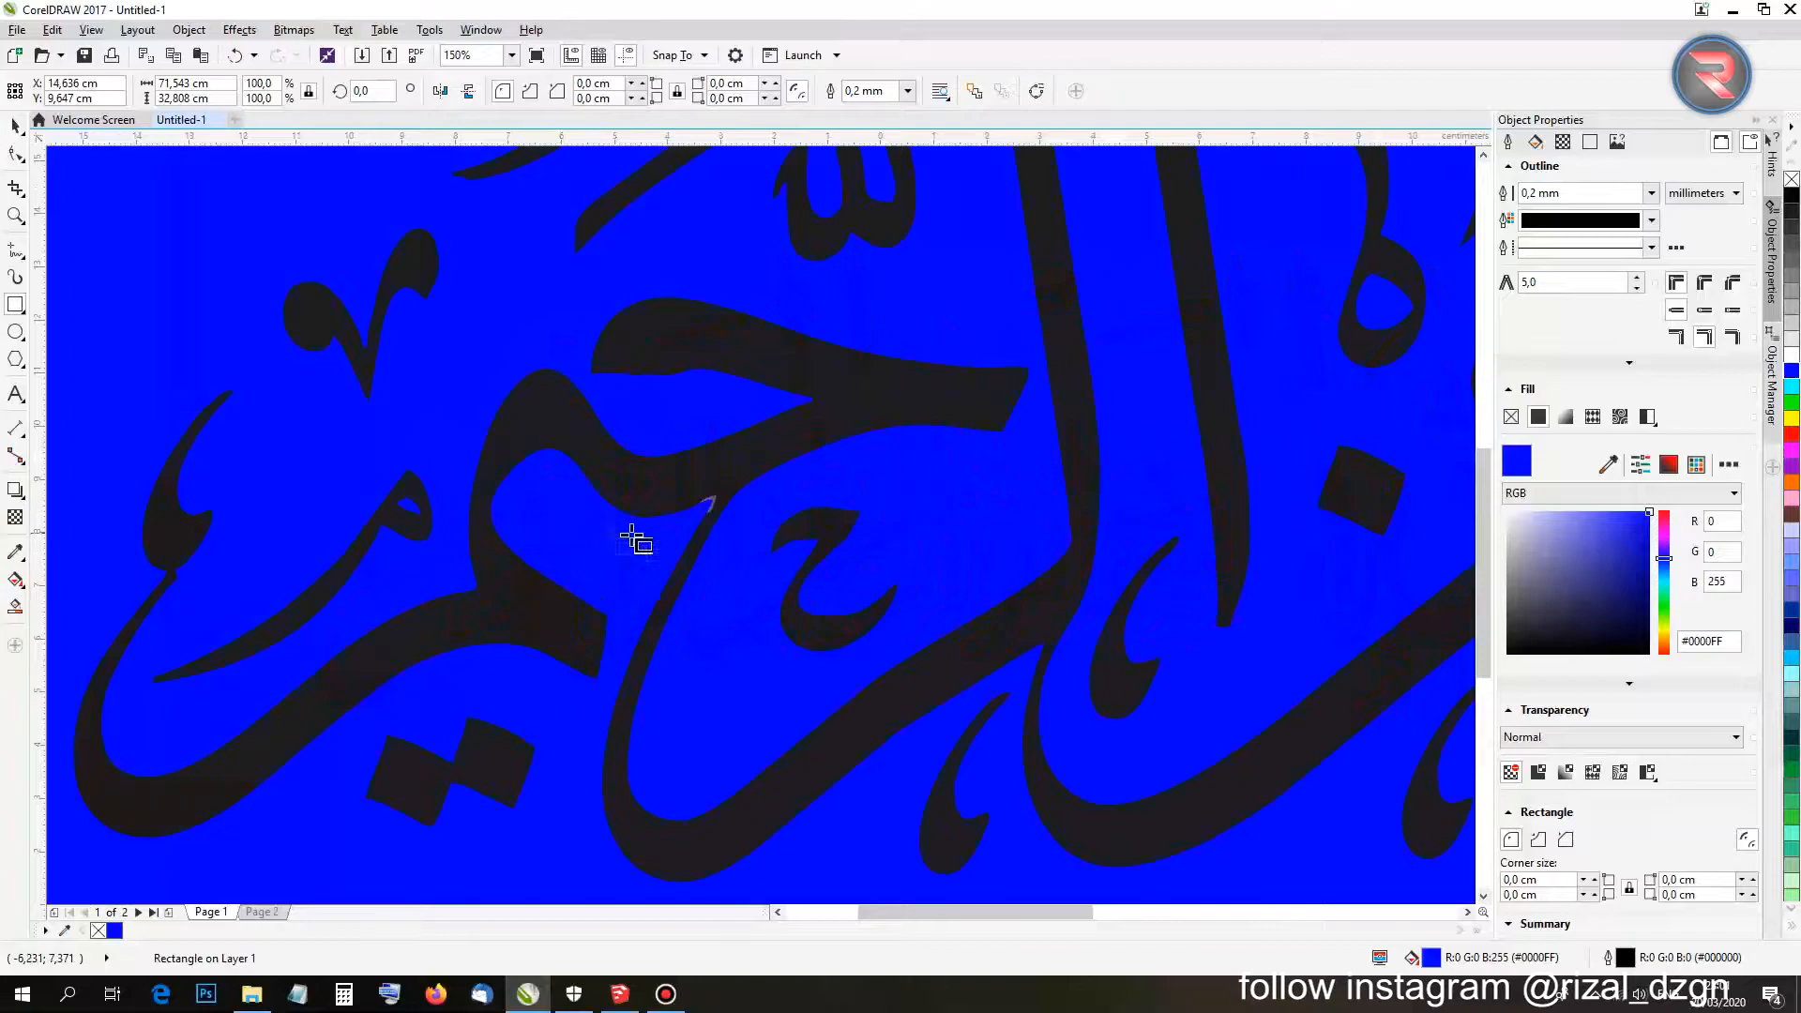
scroll(635, 539, up, 1)
scroll(700, 522, down, 5)
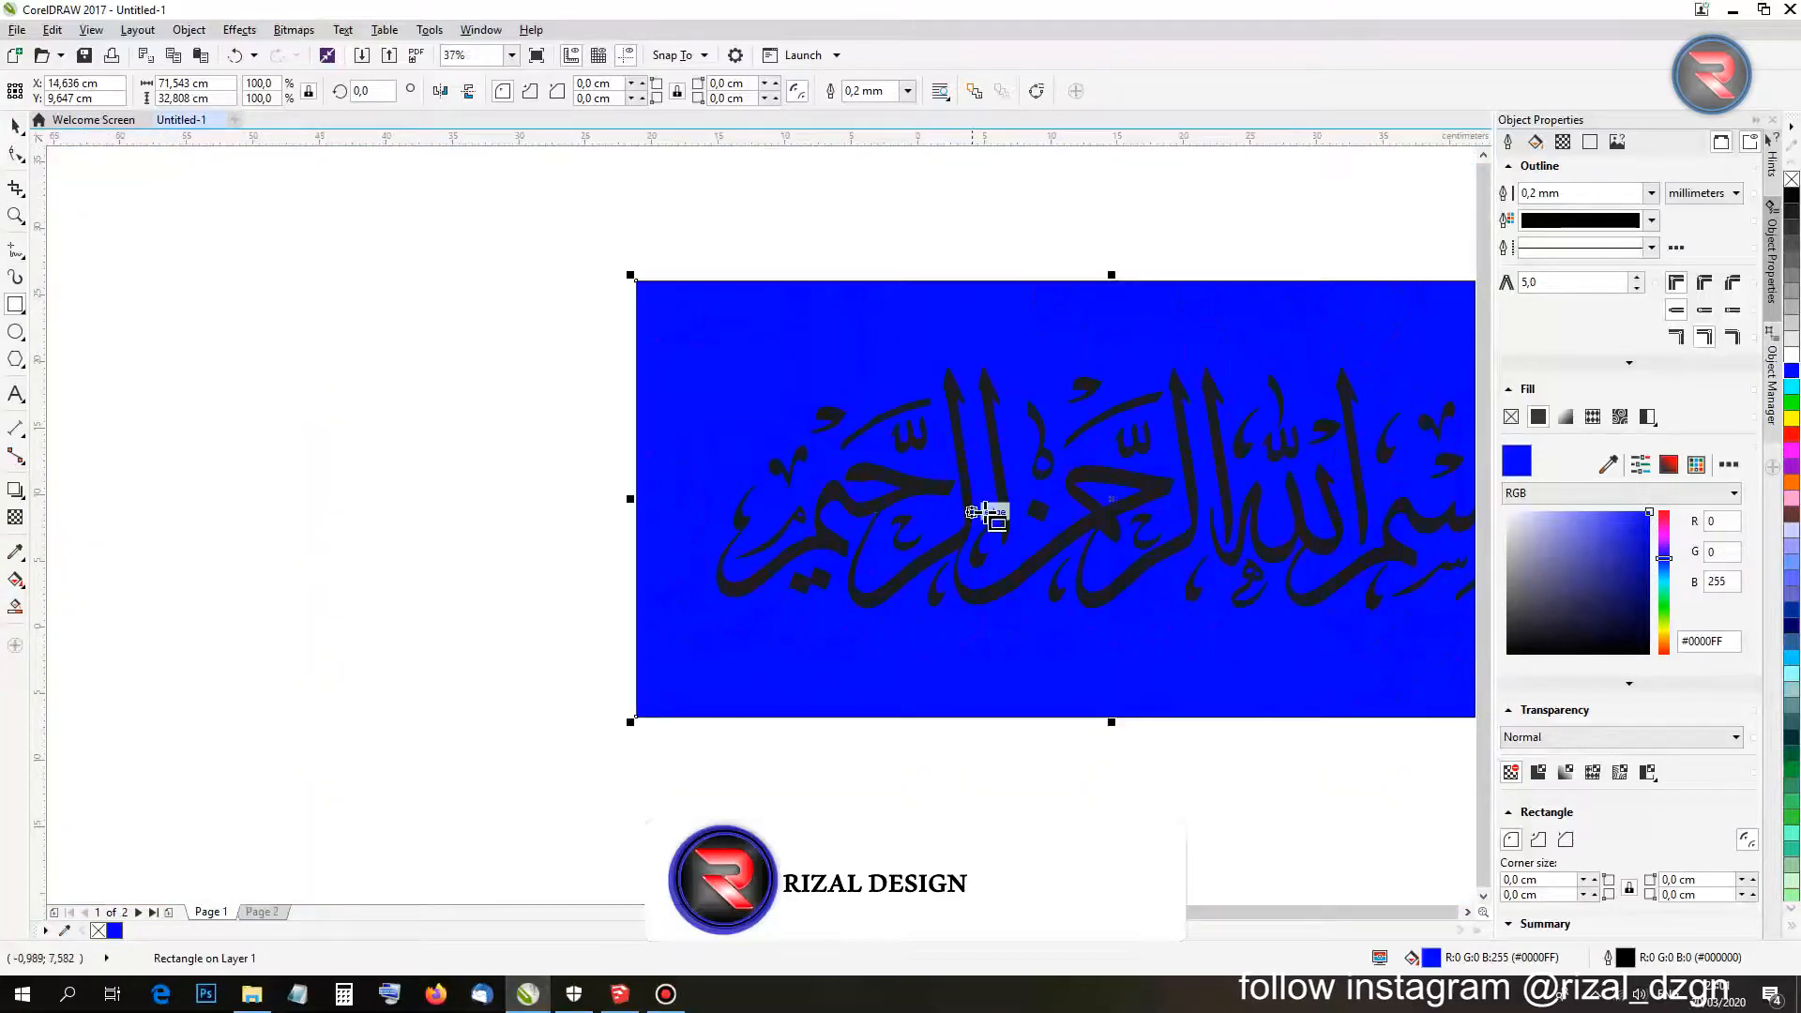
scroll(1229, 525, up, 2)
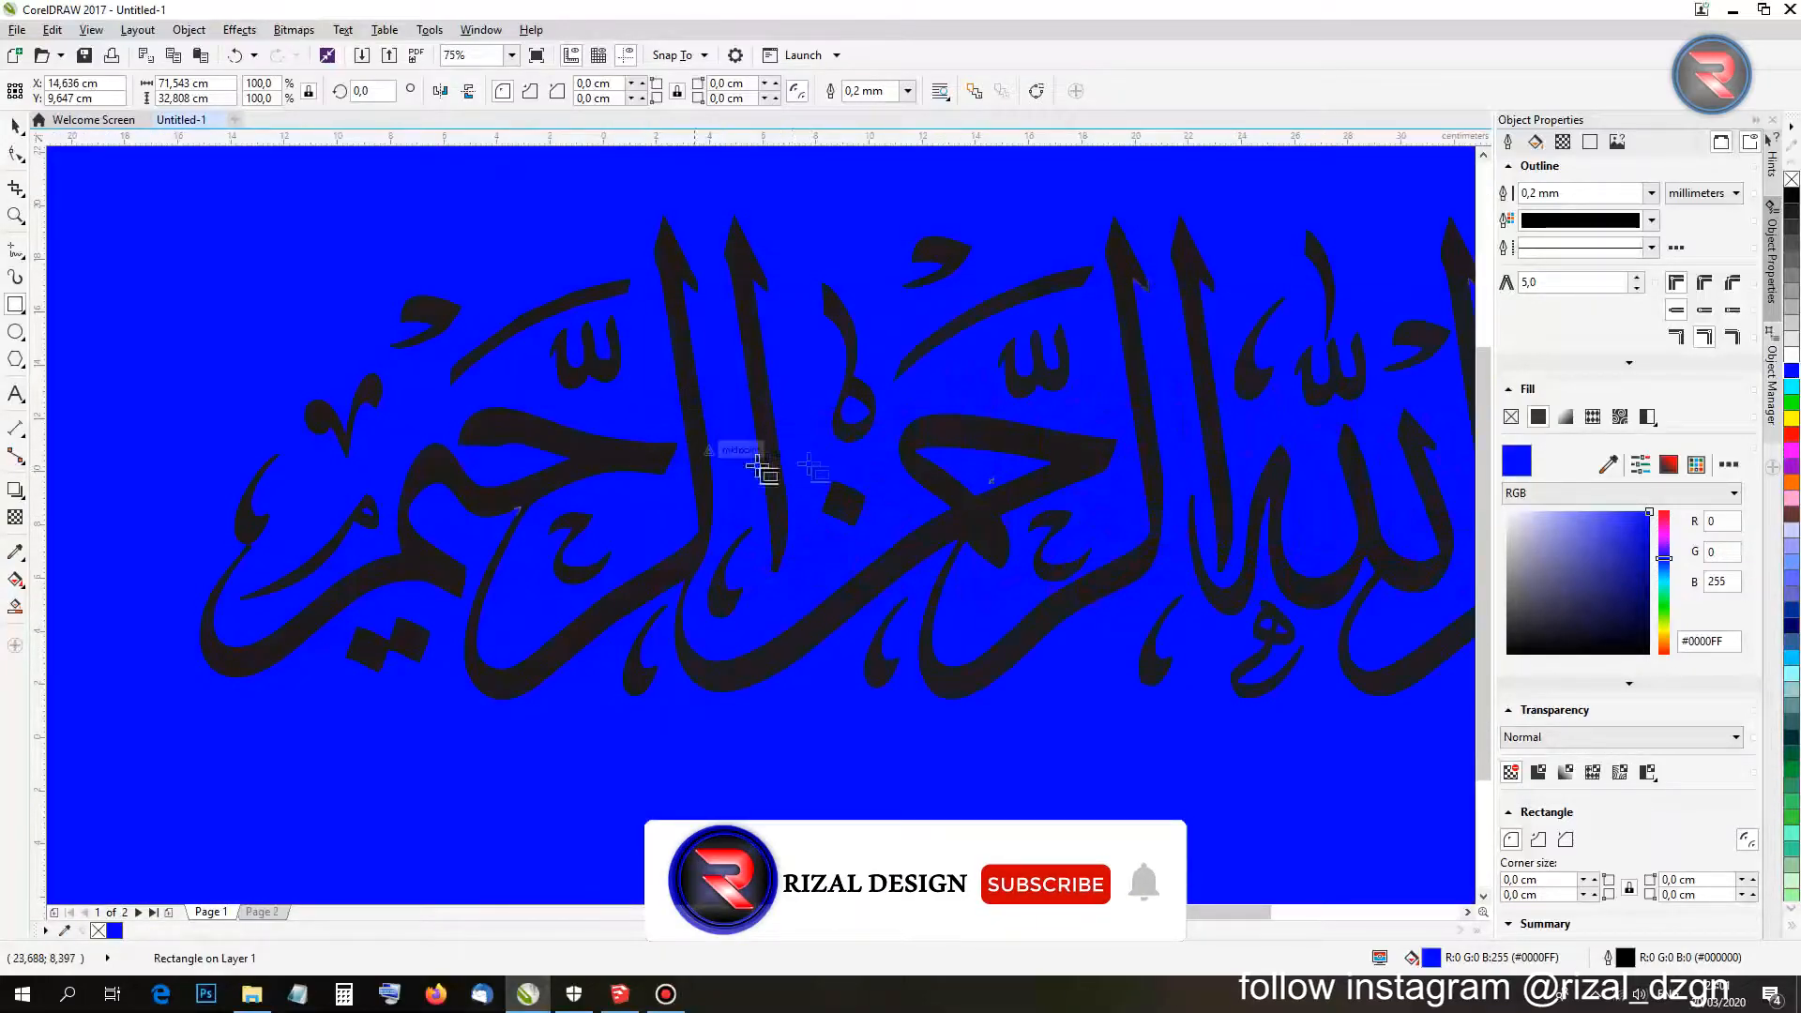
scroll(759, 470, up, 2)
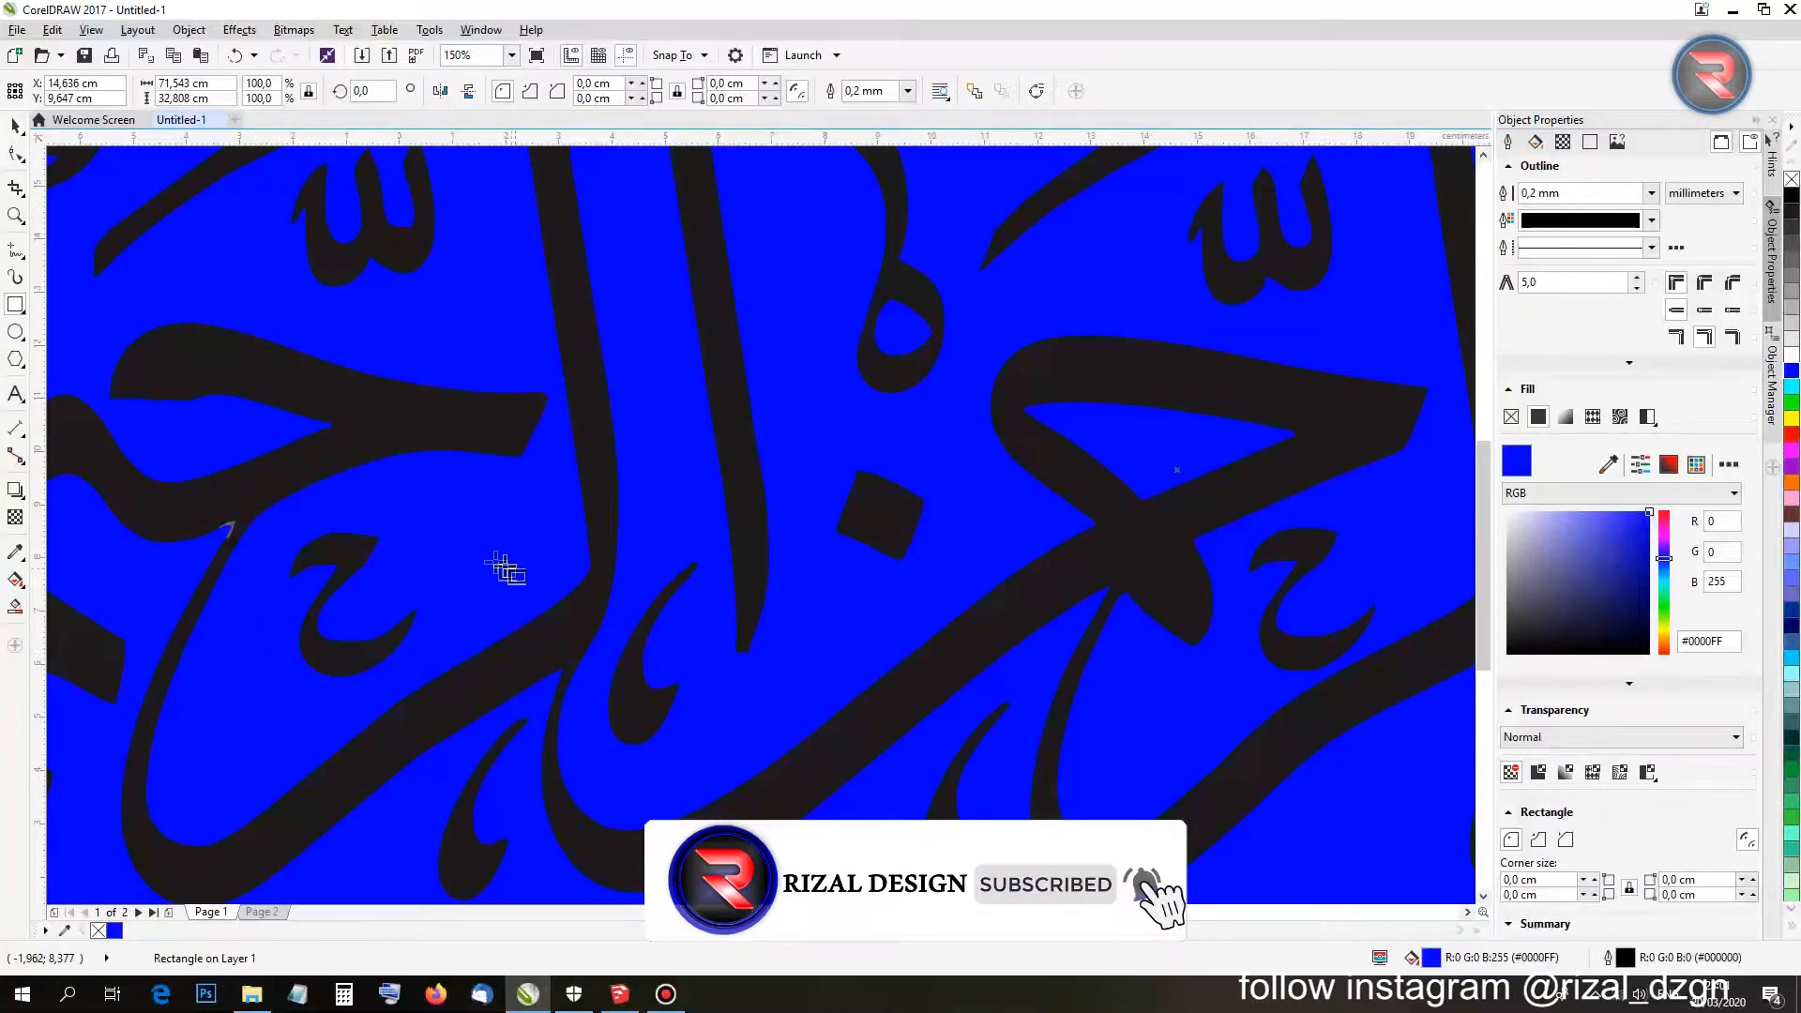
scroll(507, 570, down, 2)
scroll(491, 487, down, 4)
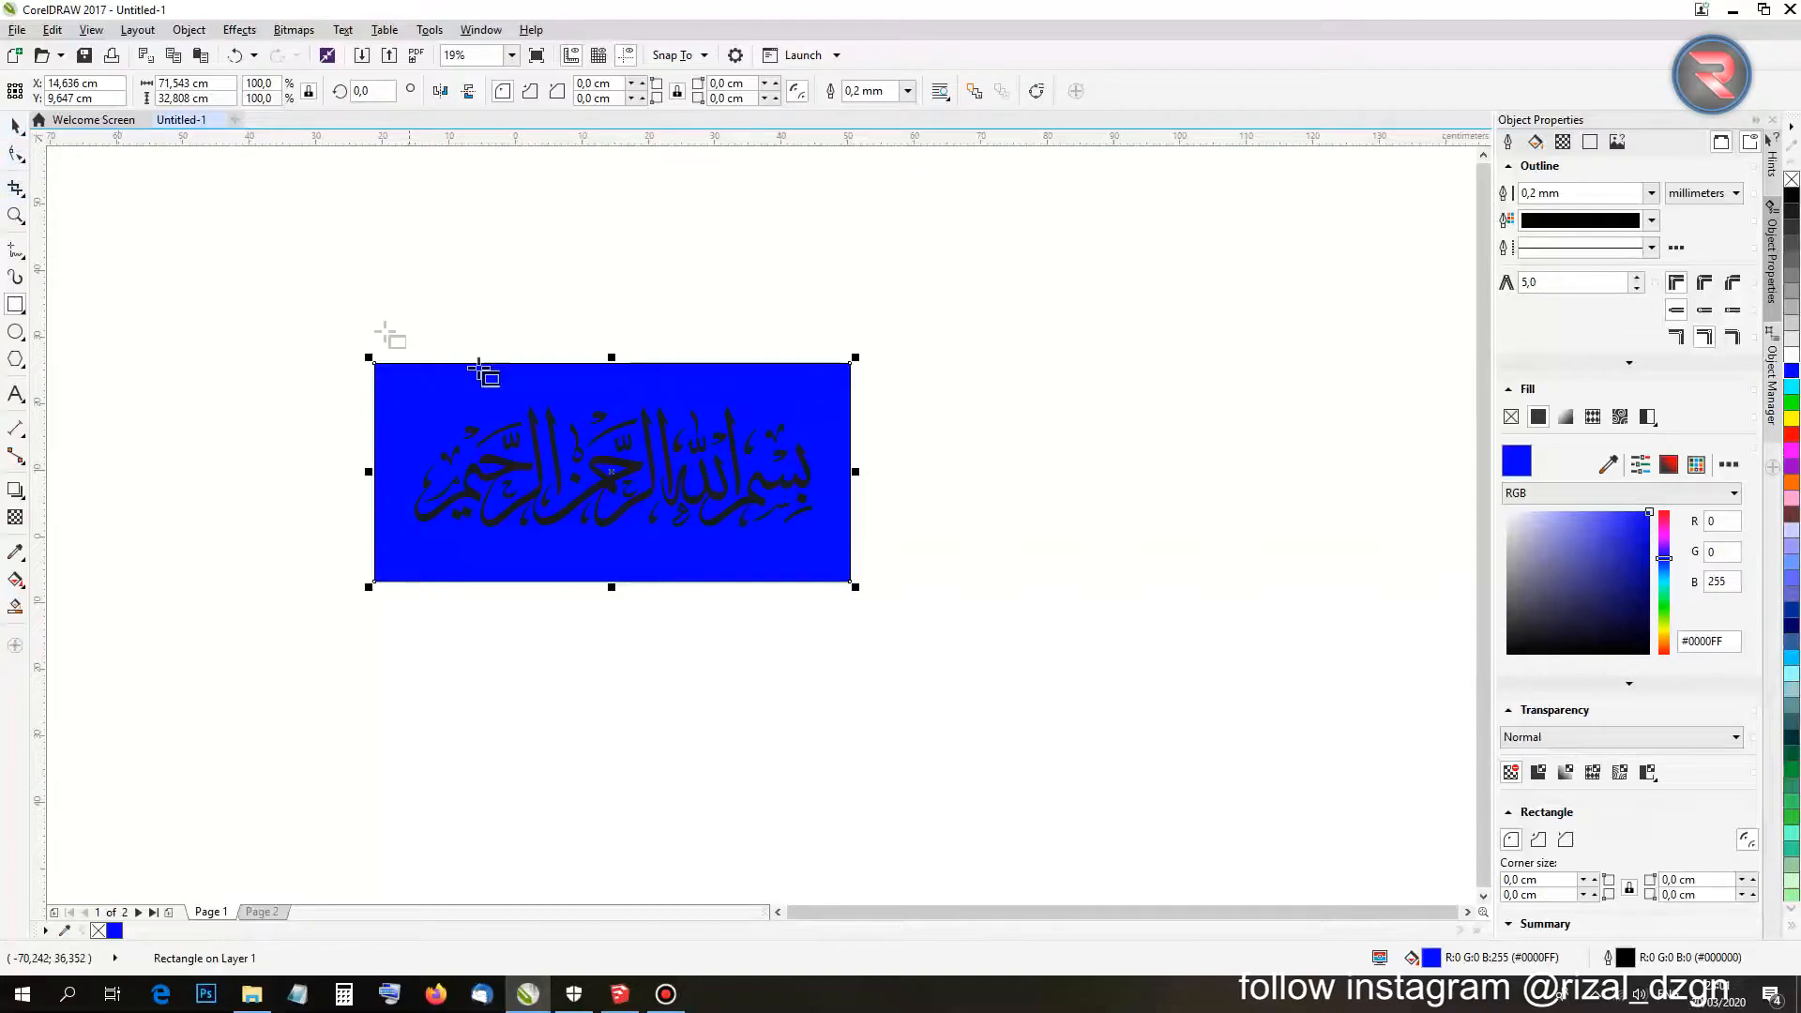
scroll(515, 422, up, 4)
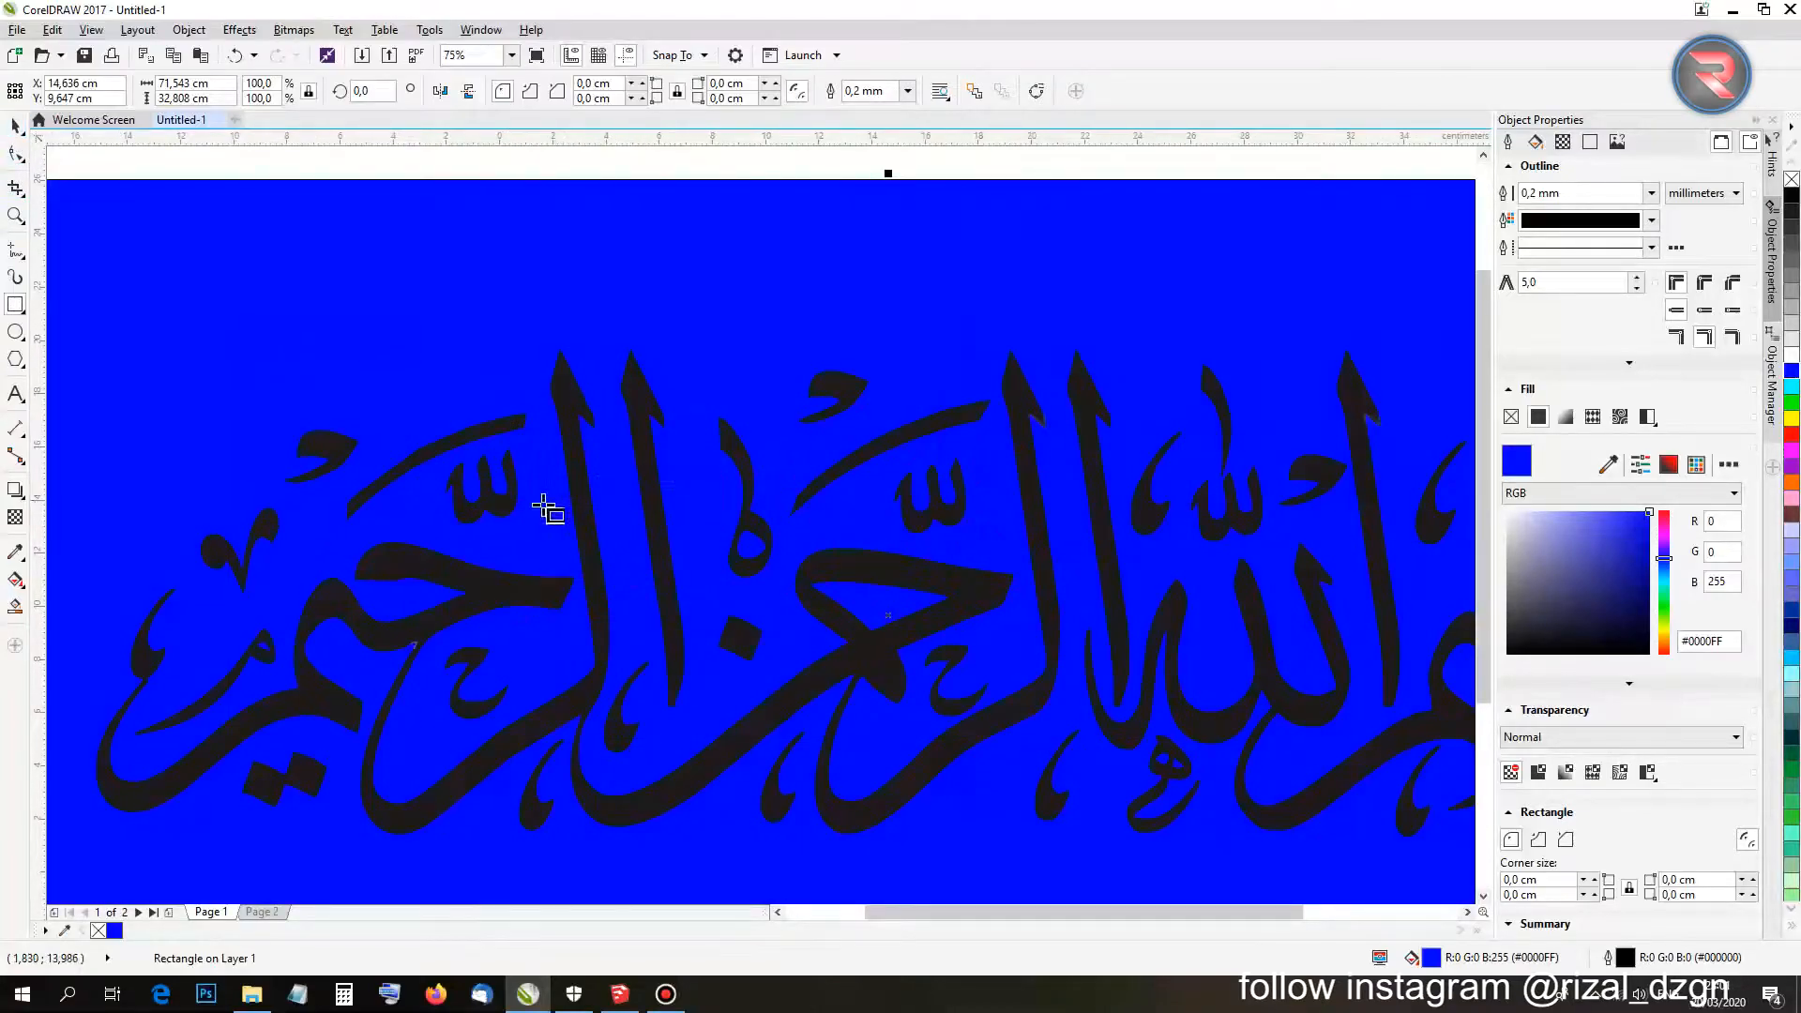
scroll(402, 663, down, 1)
scroll(401, 657, up, 4)
scroll(402, 647, down, 6)
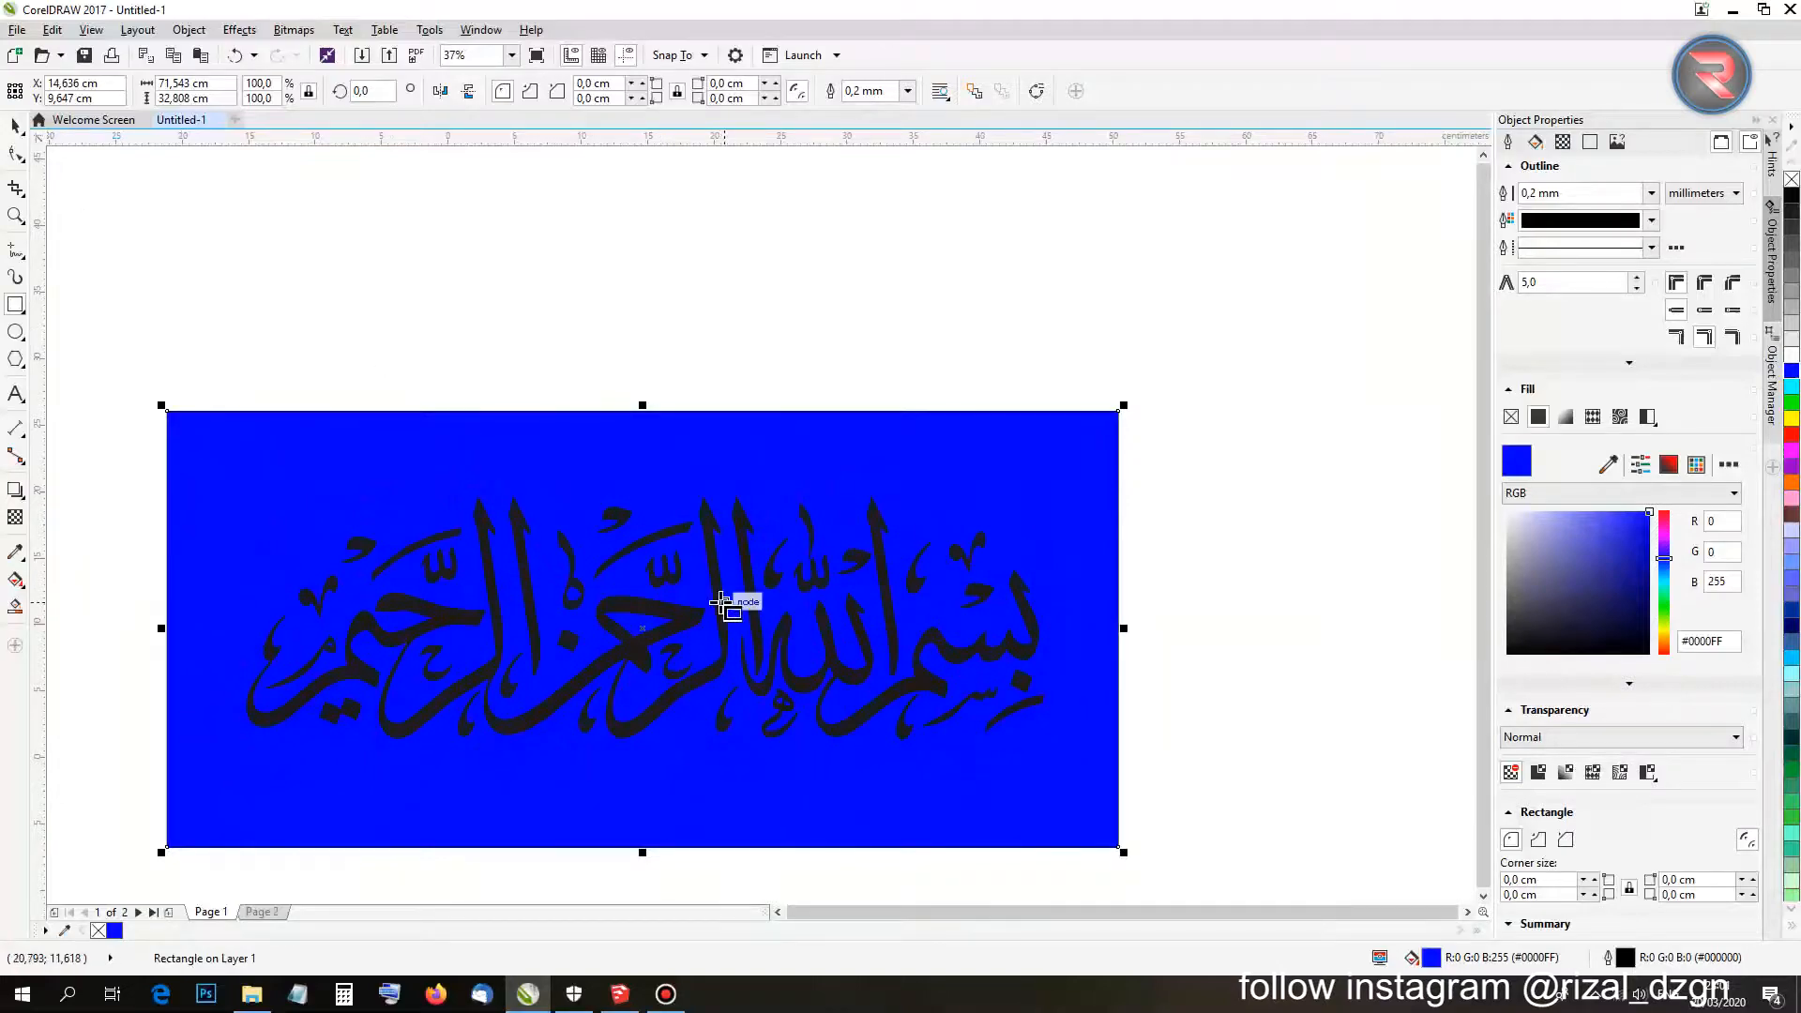
Select the black calligraphy group with the Pick tool.
click(15, 125)
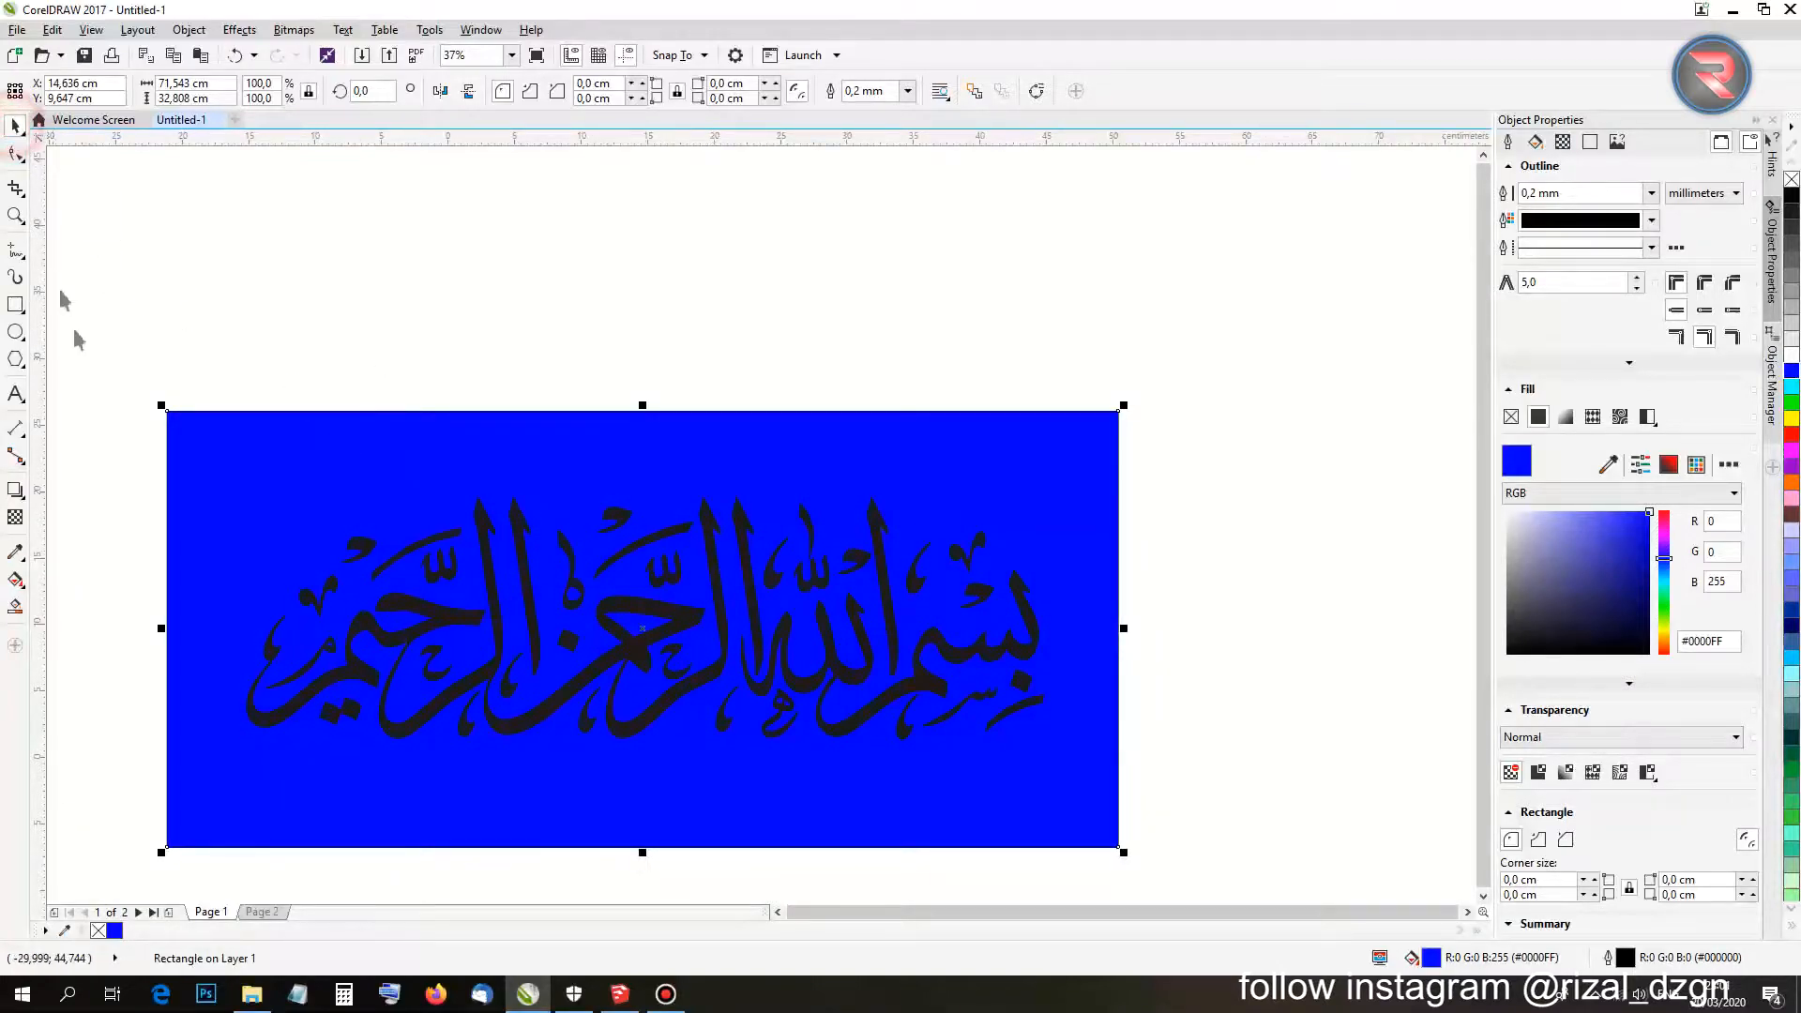
scroll(359, 688, up, 5)
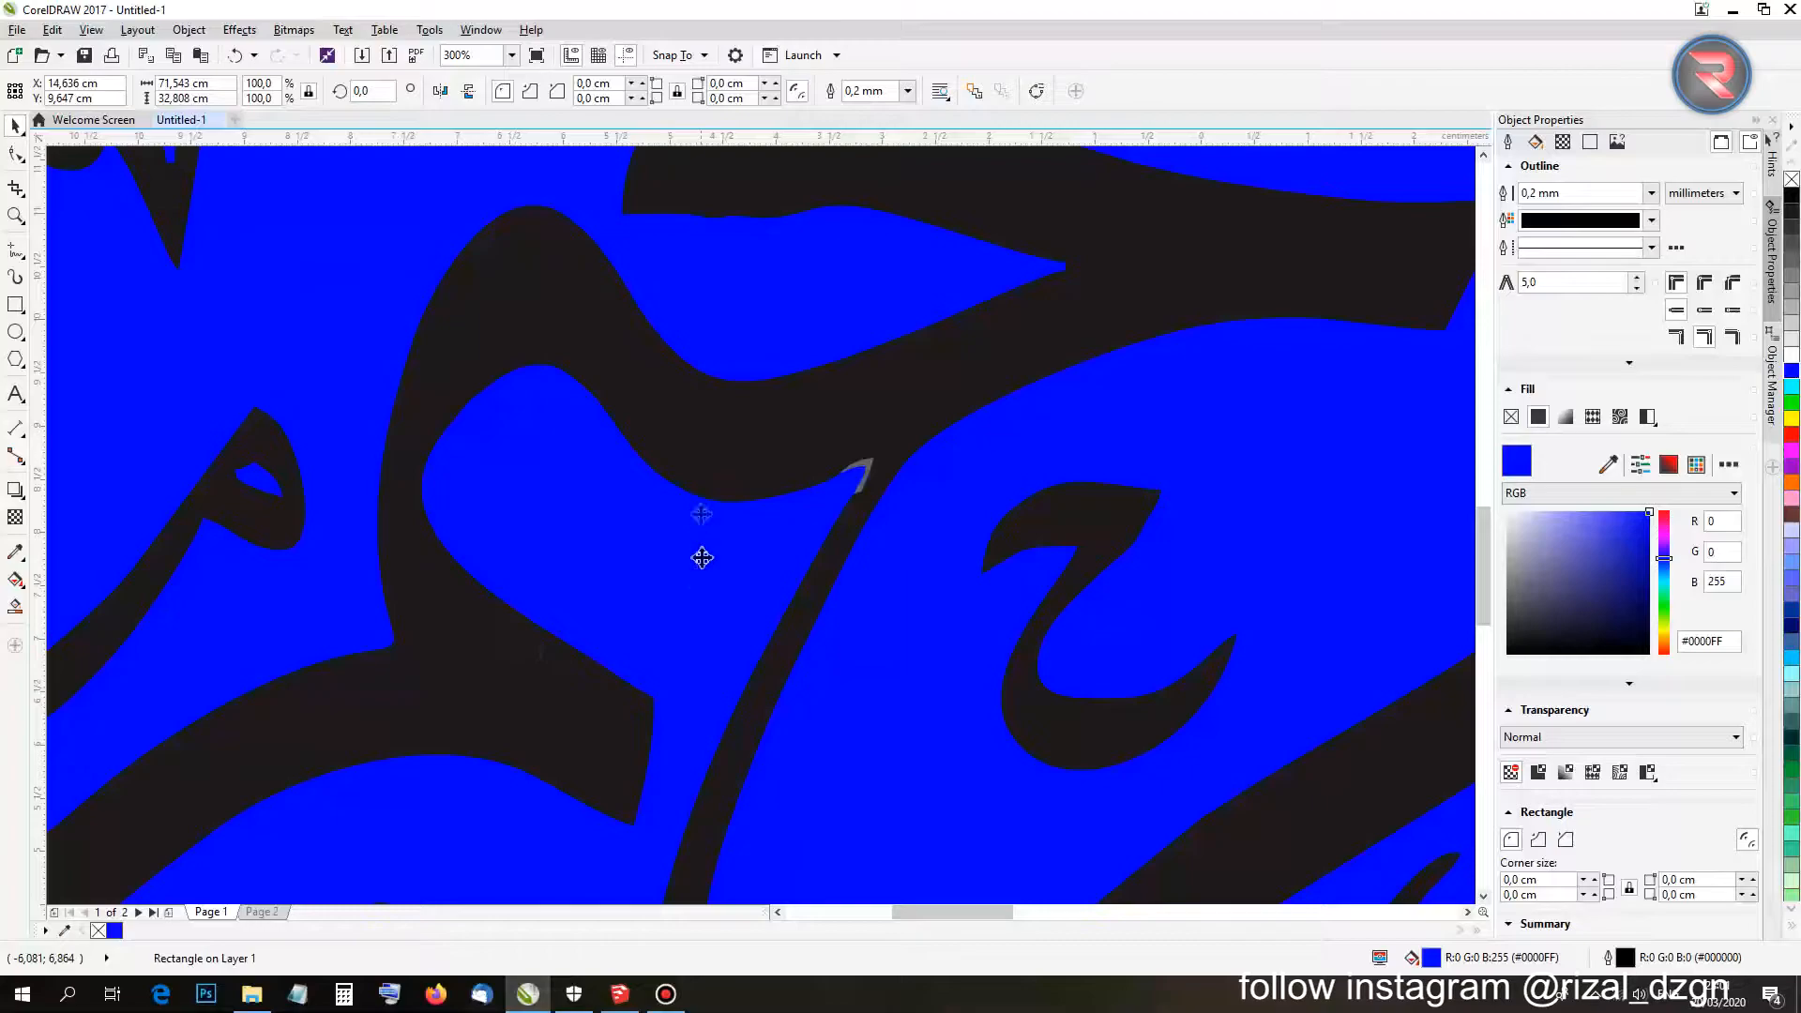
scroll(627, 534, down, 5)
scroll(631, 534, up, 2)
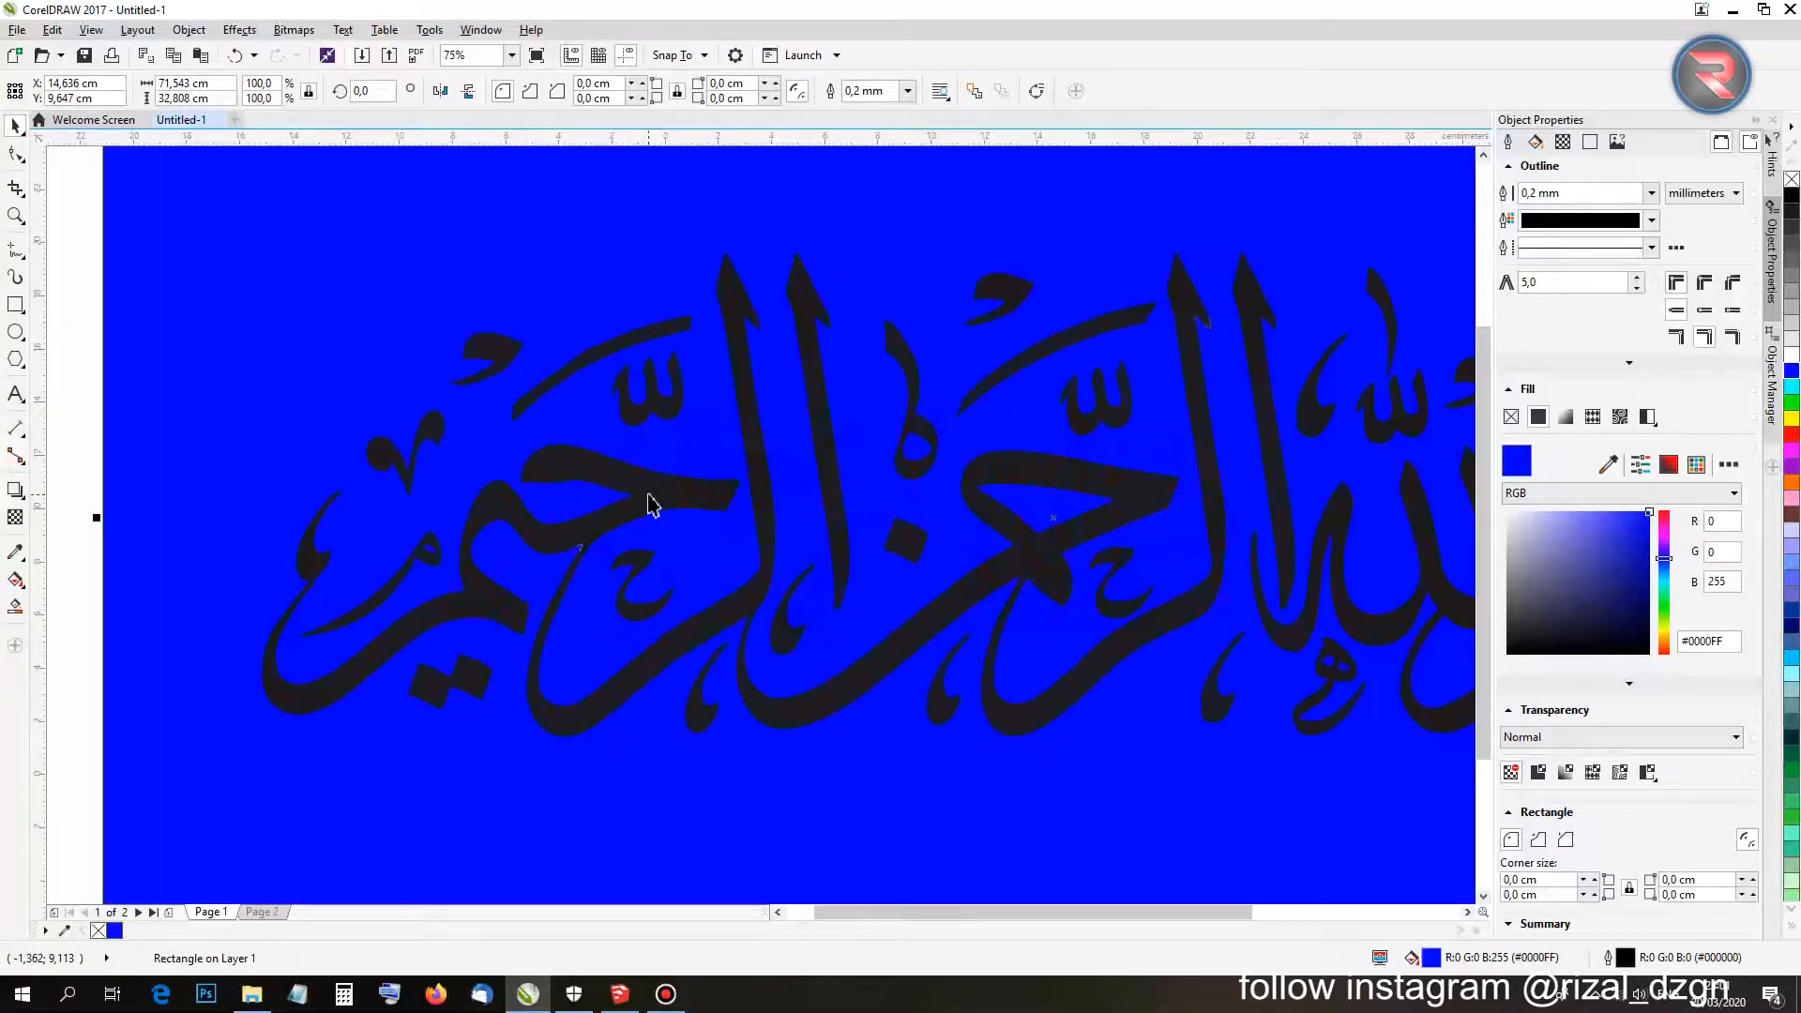
click(651, 493)
scroll(648, 491, down, 2)
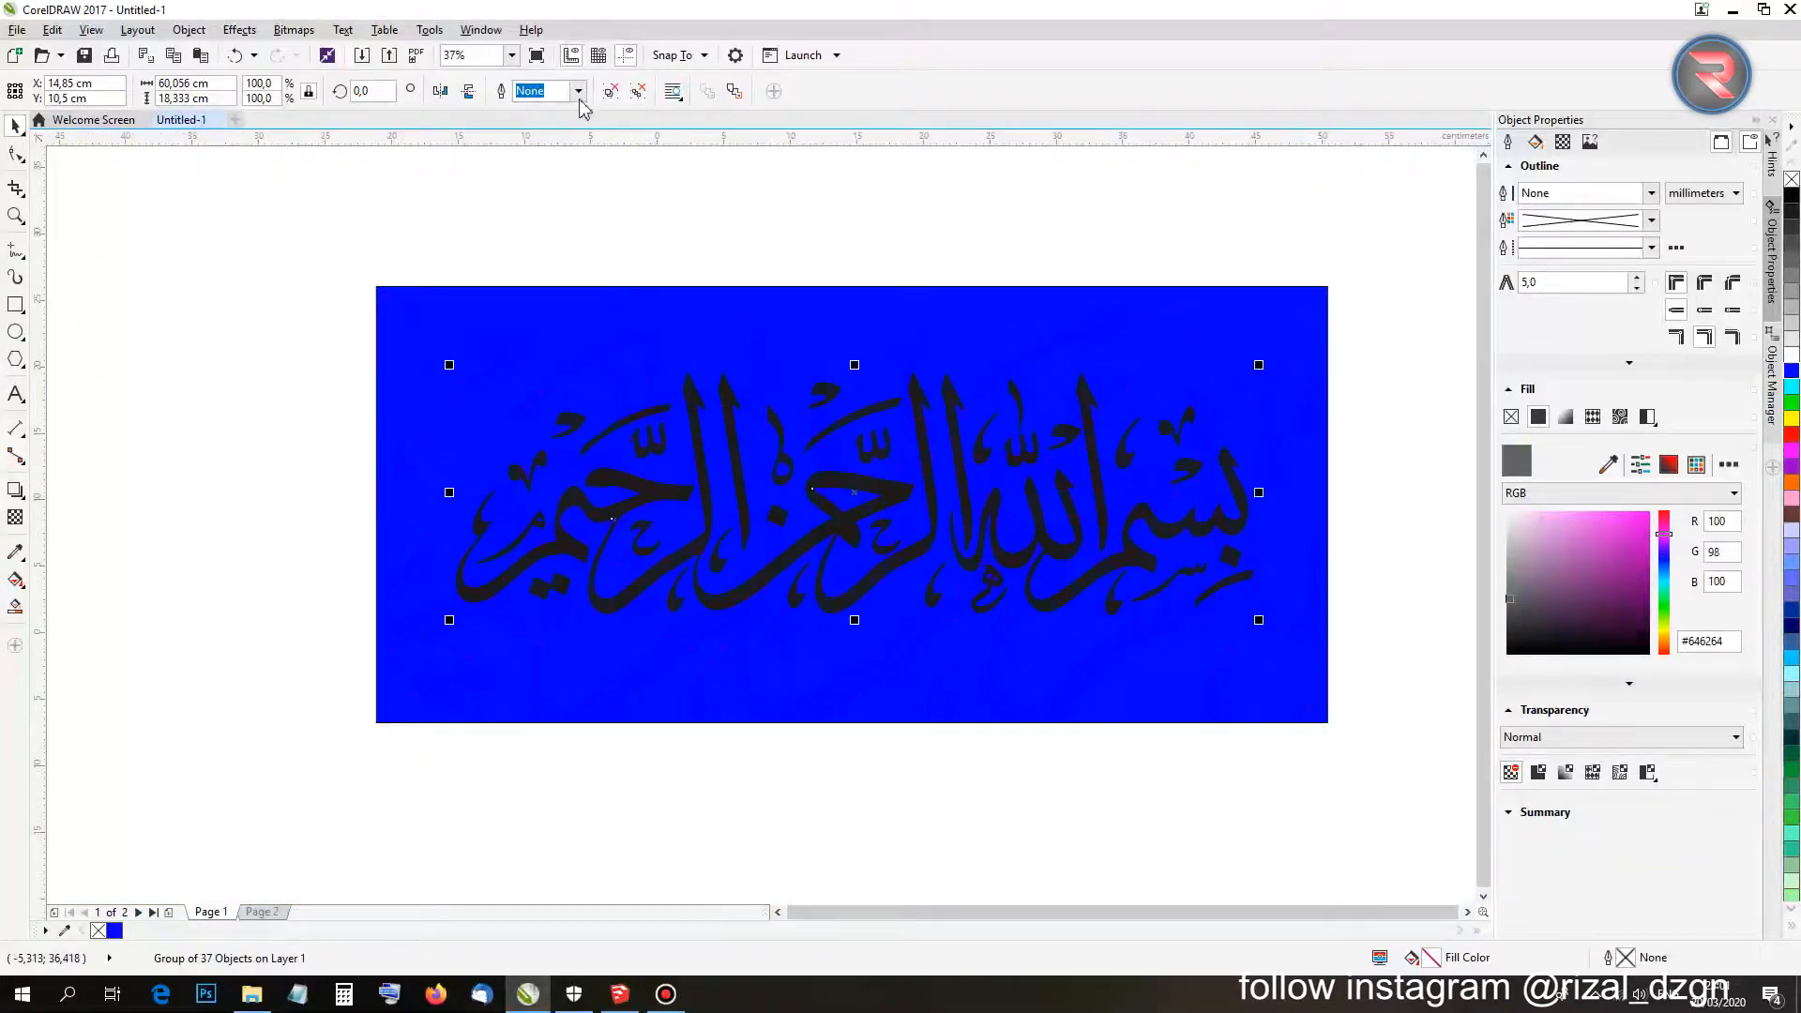
Ungroup all of the calligraphy into 37 separate curve objects.
click(636, 90)
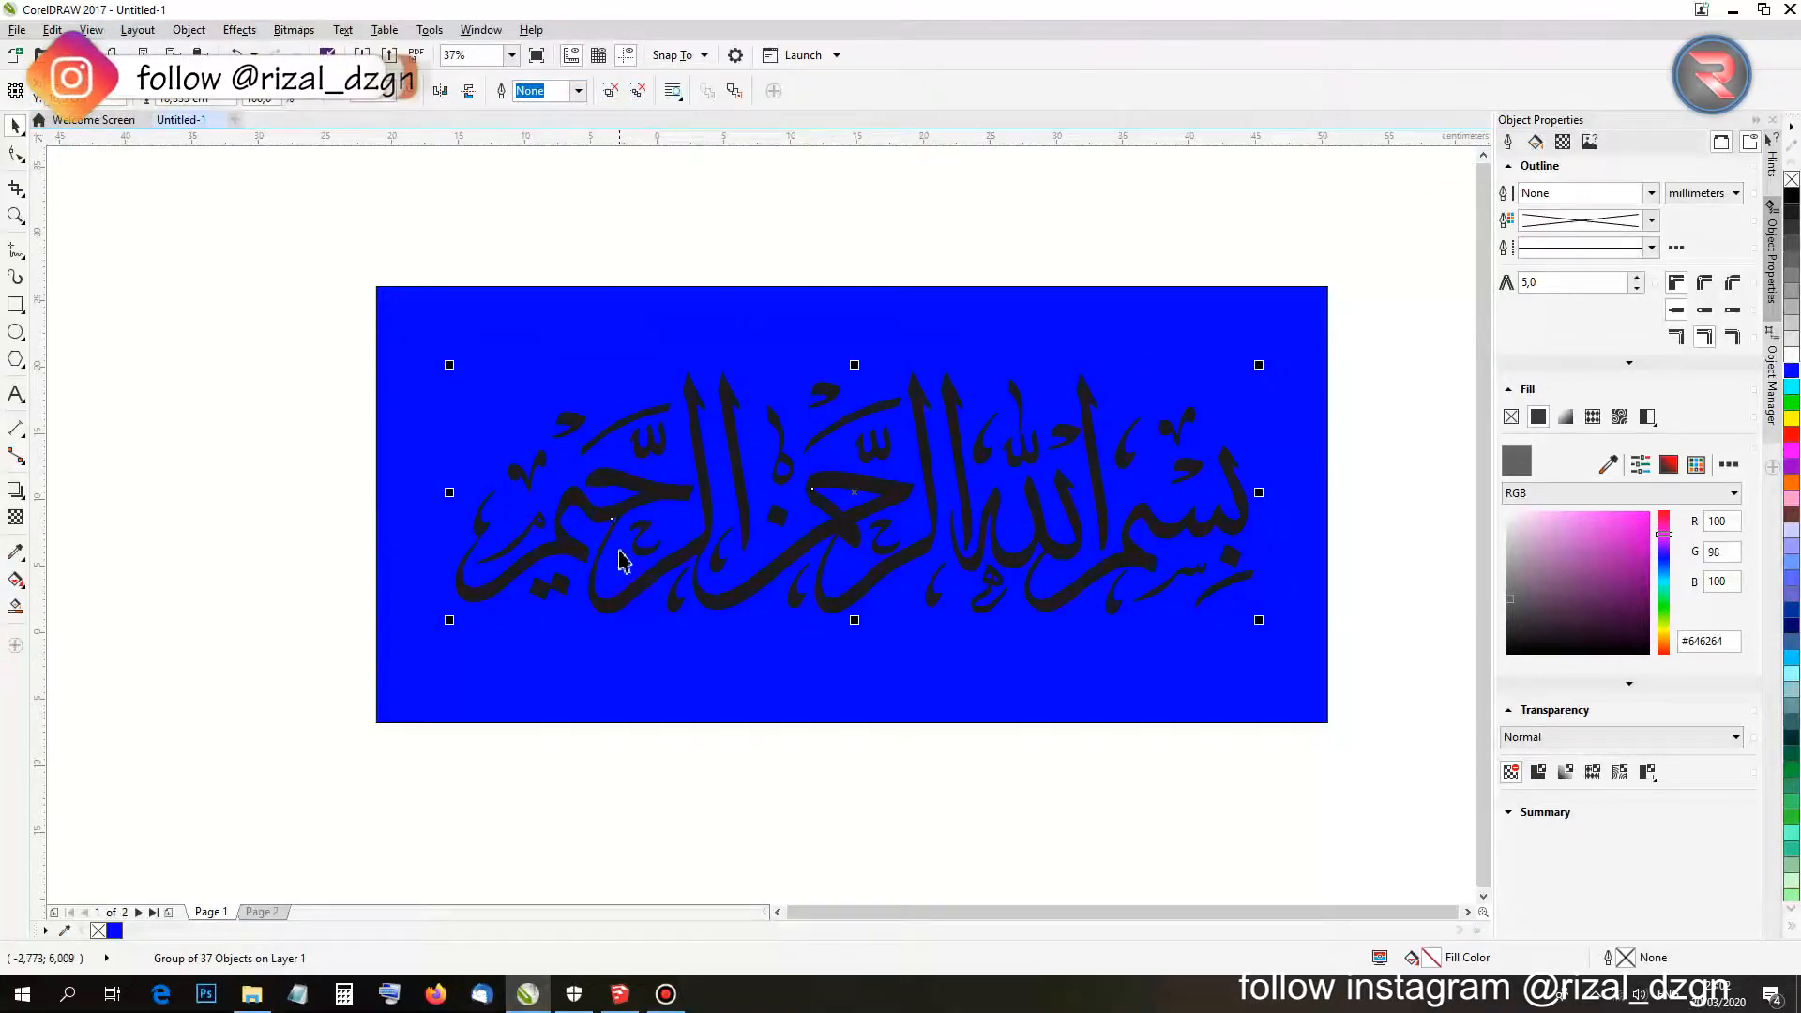
scroll(619, 560, up, 6)
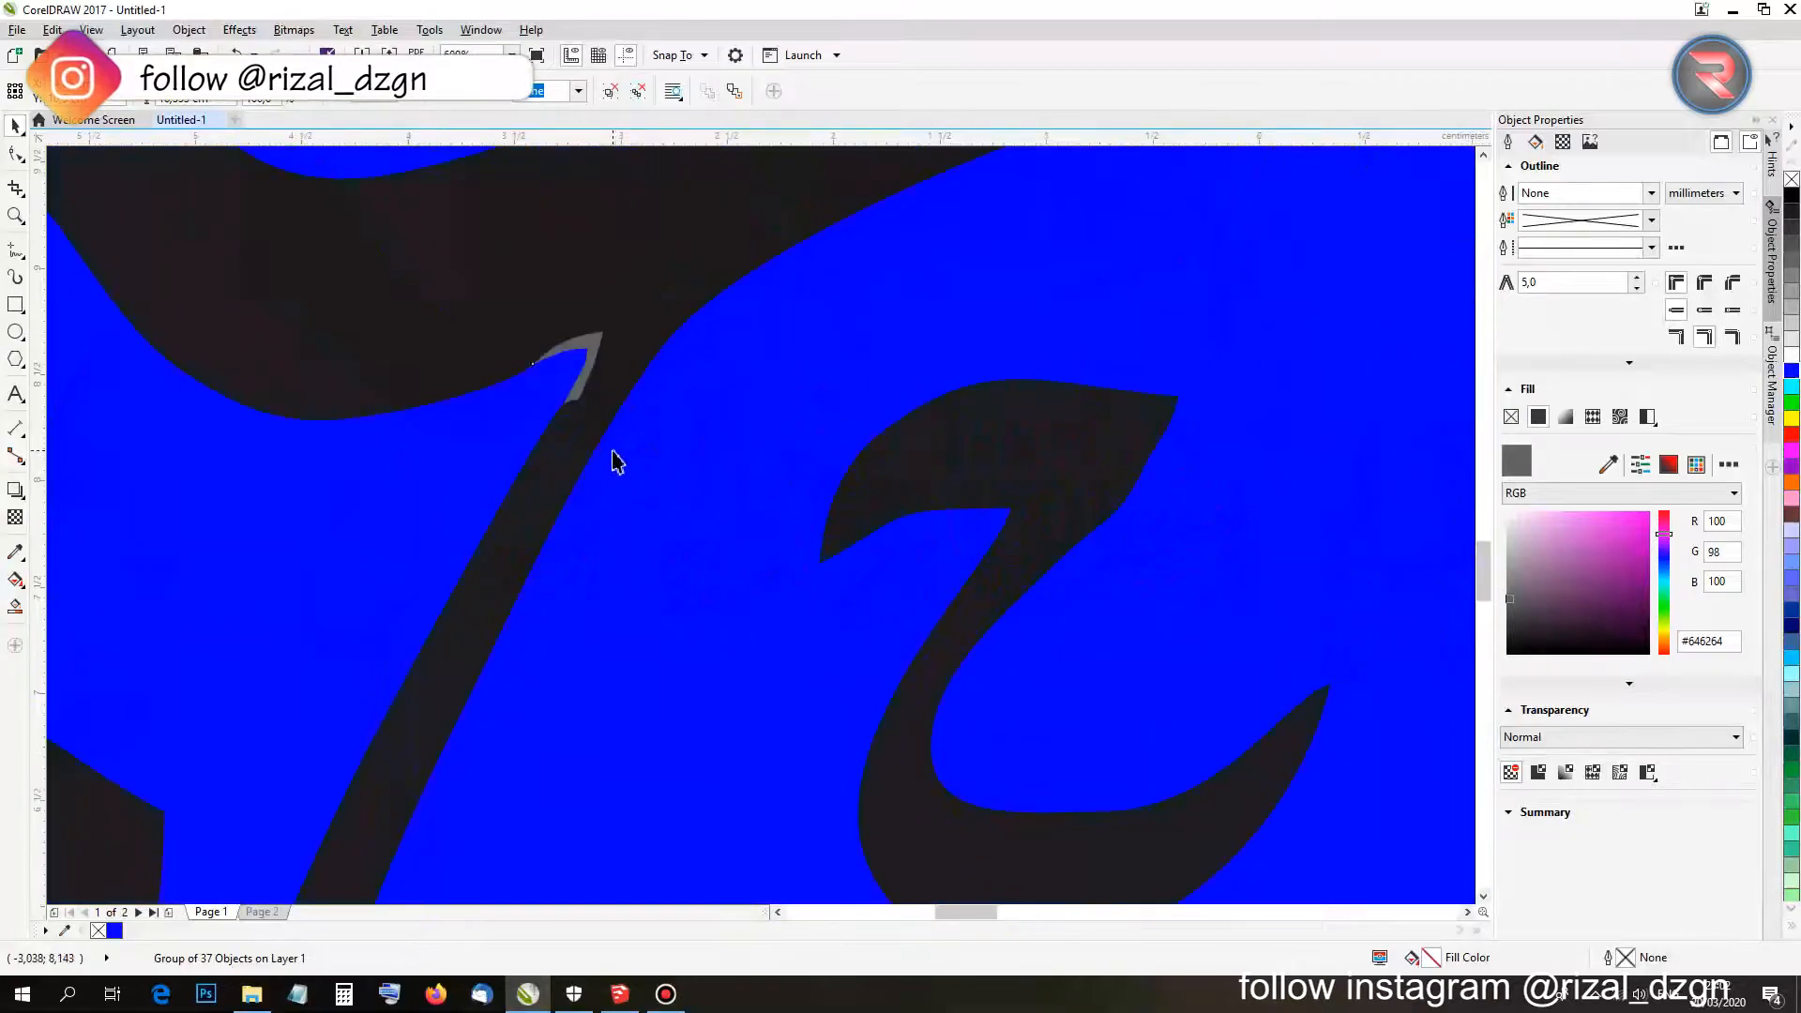
scroll(593, 356, up, 2)
scroll(596, 298, up, 2)
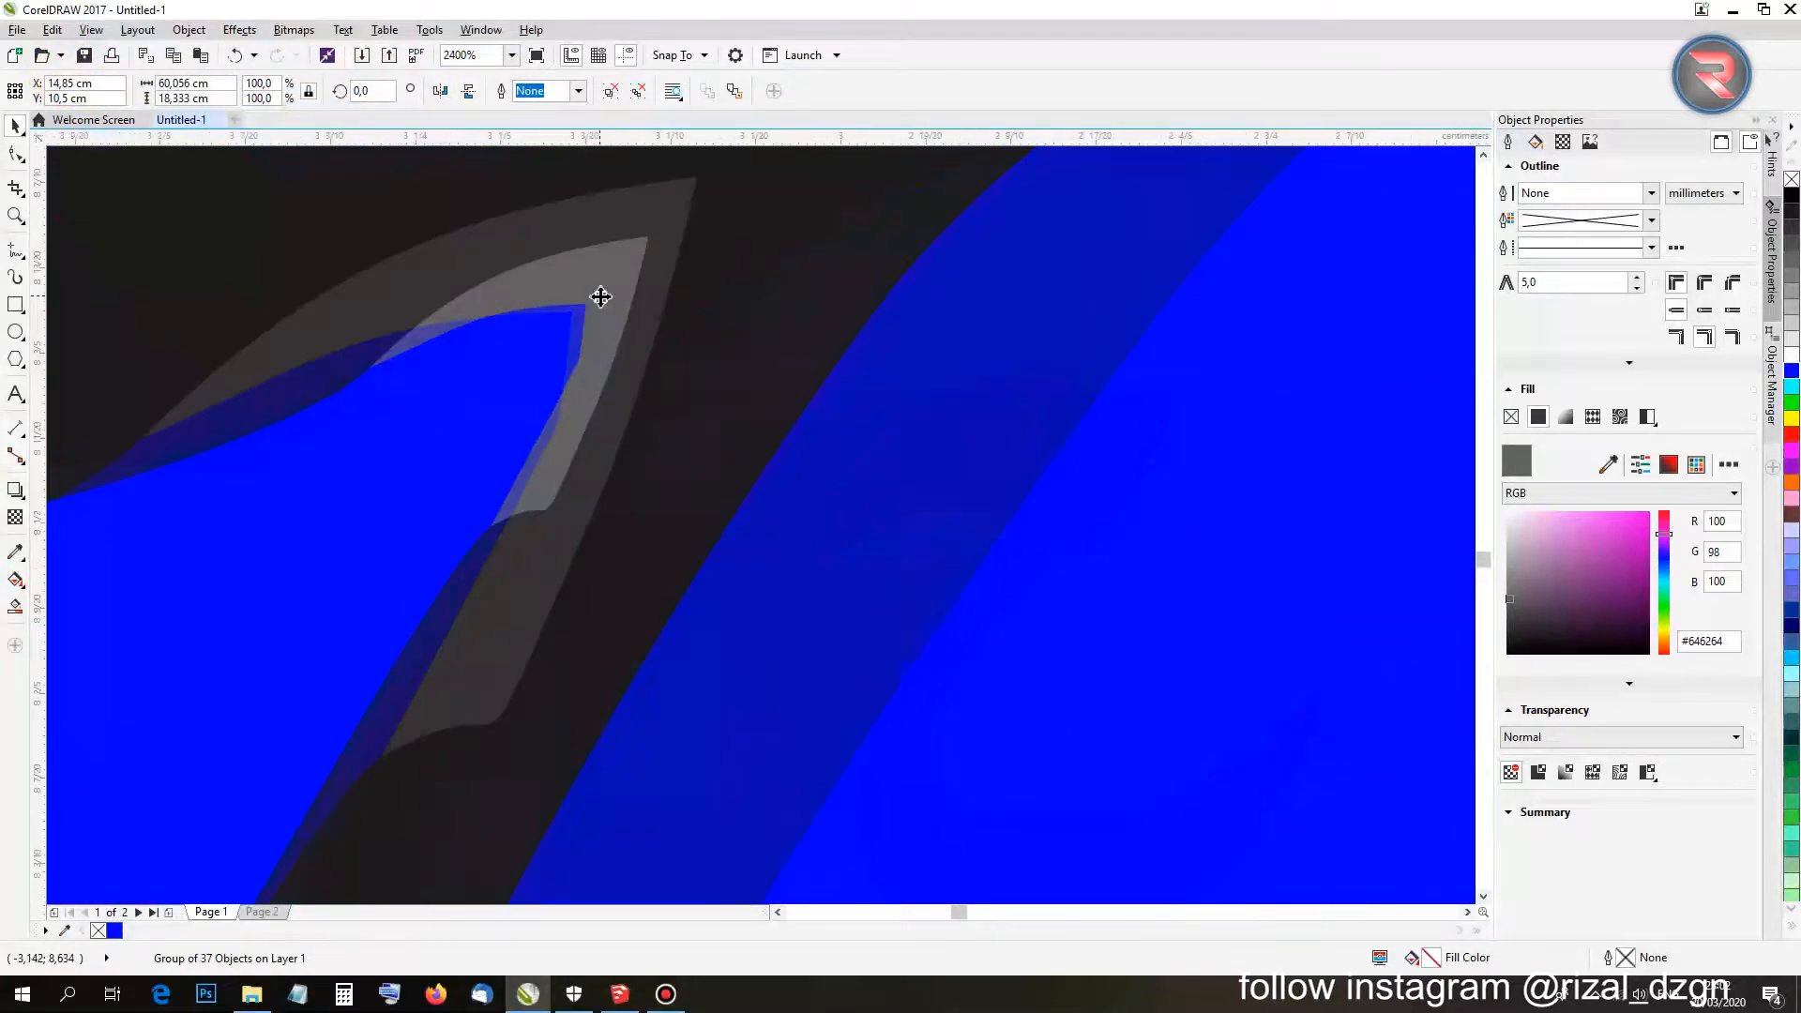
scroll(586, 357, down, 2)
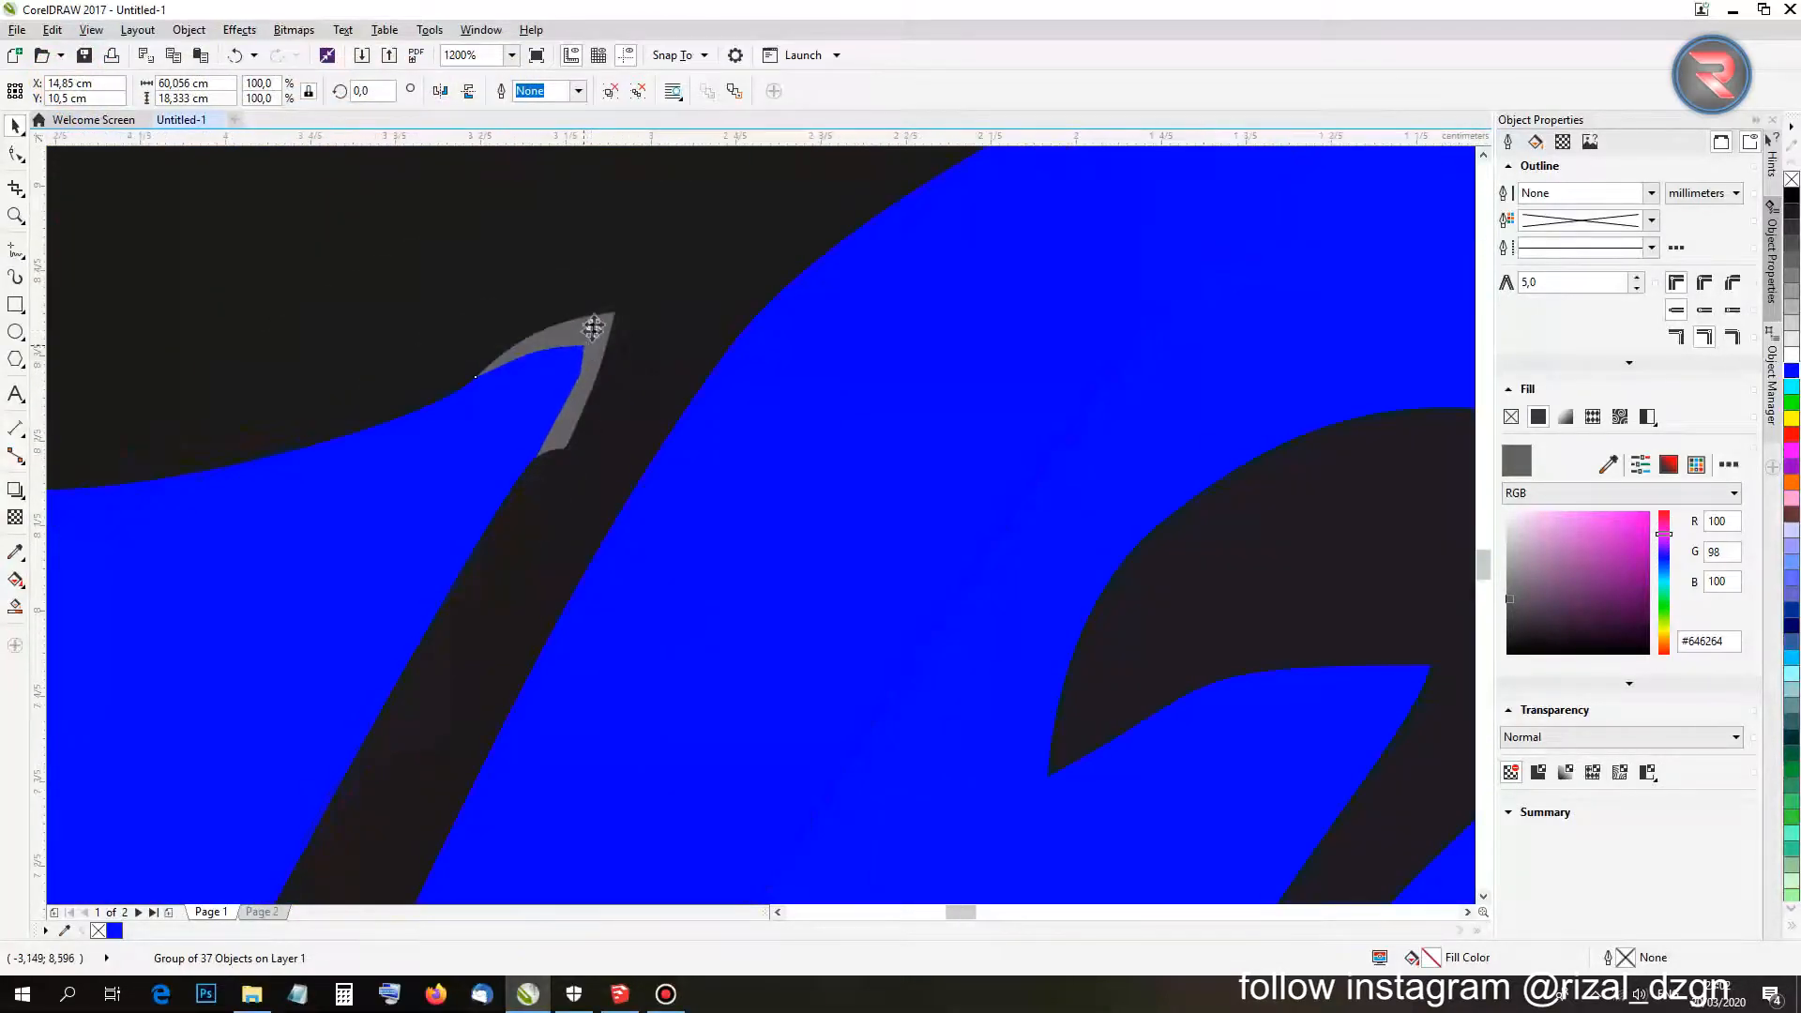
scroll(566, 349, down, 5)
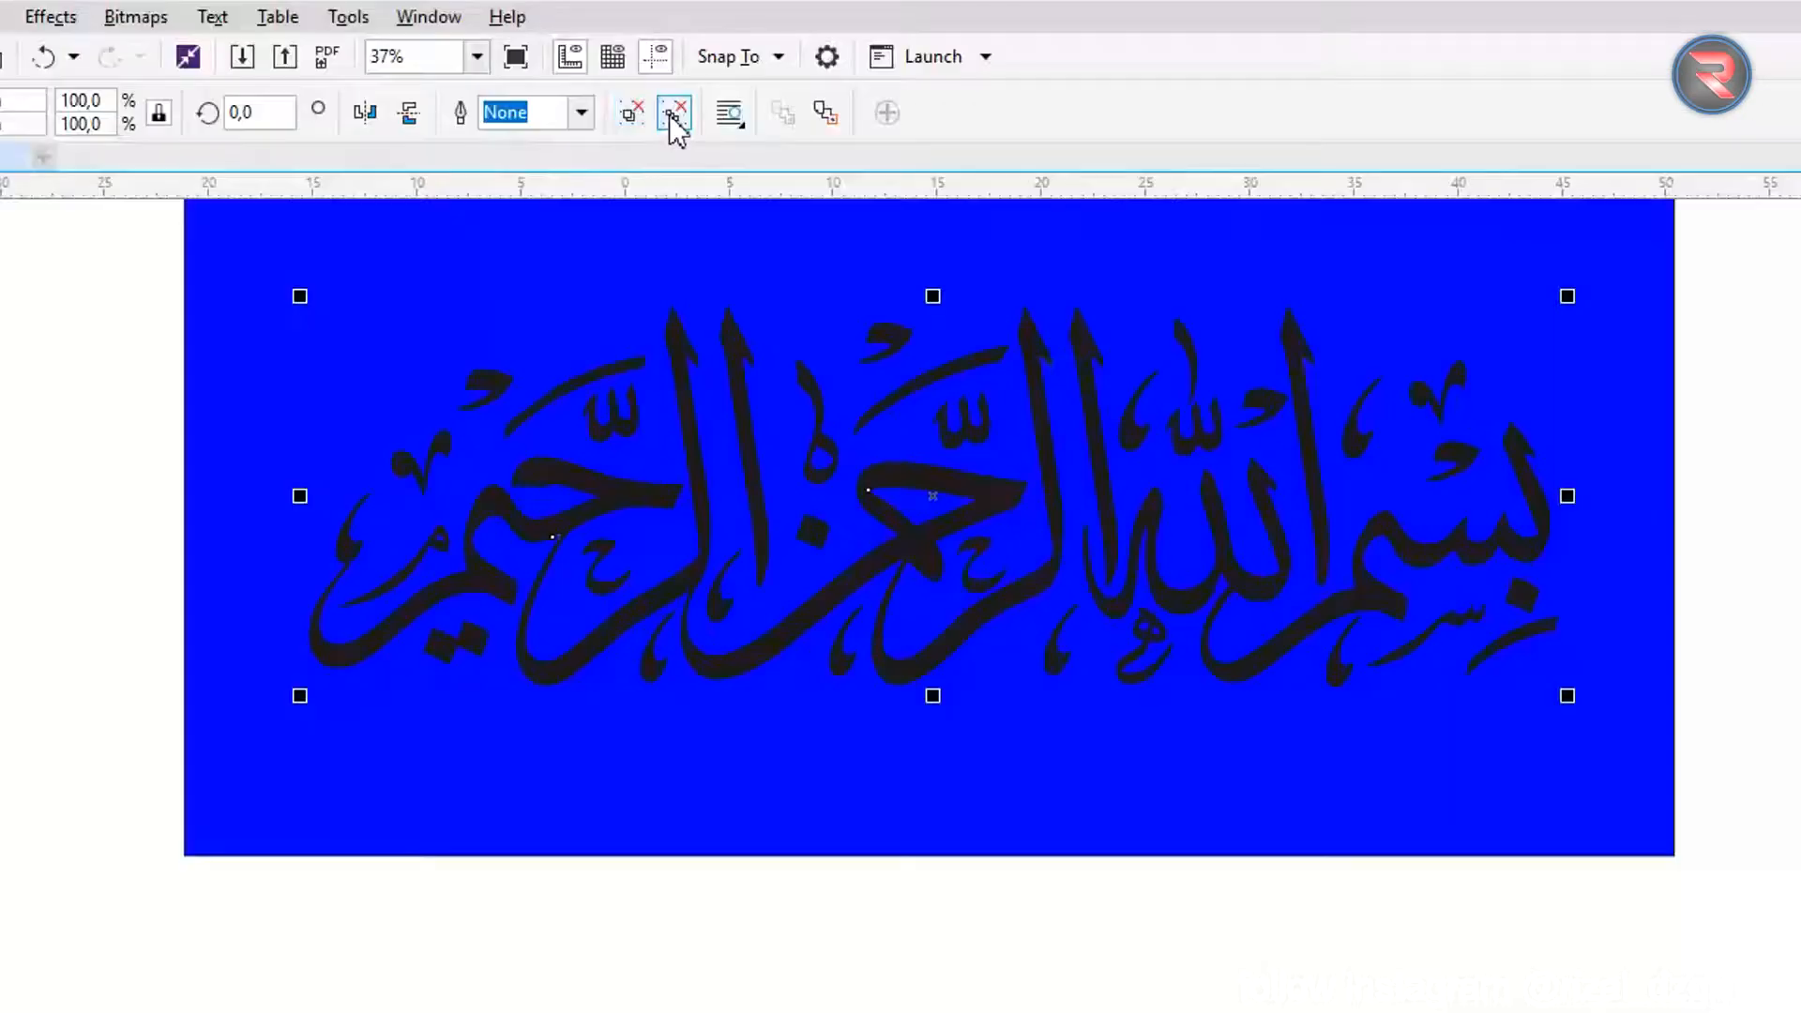
click(638, 91)
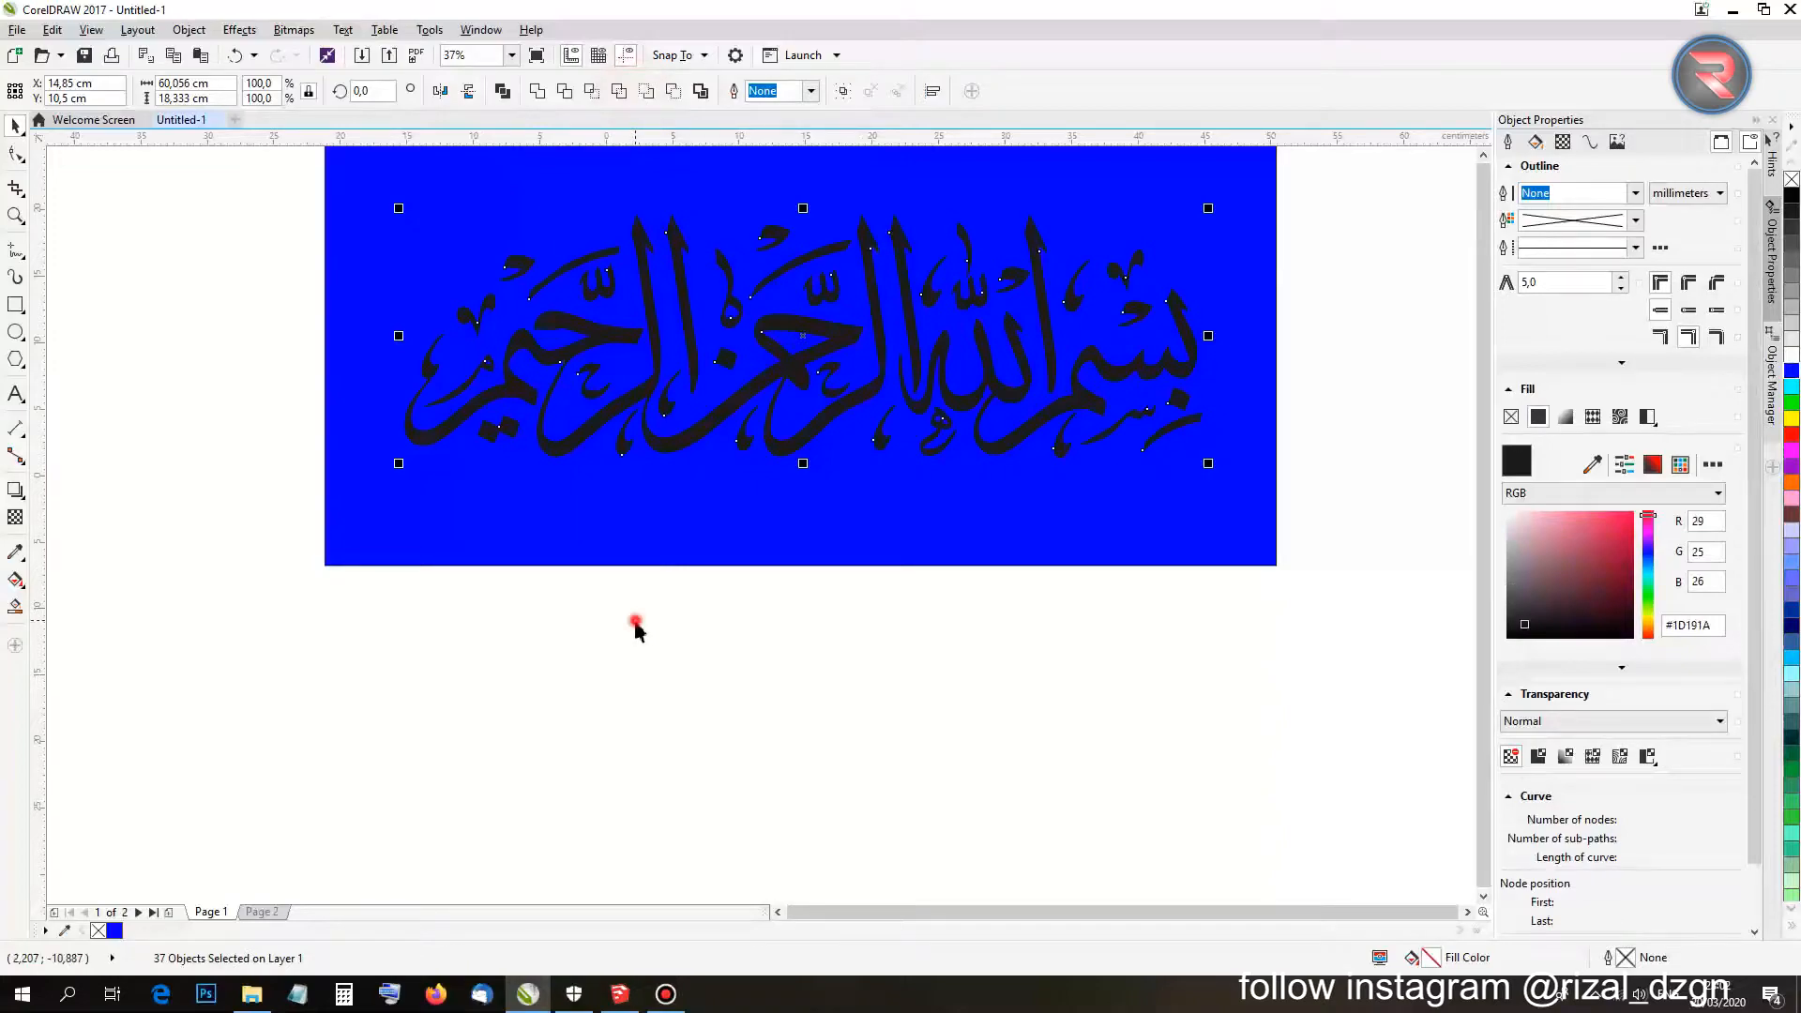
Delete the stray grey tip on one of the strokes.
click(635, 628)
scroll(563, 362, up, 4)
click(627, 437)
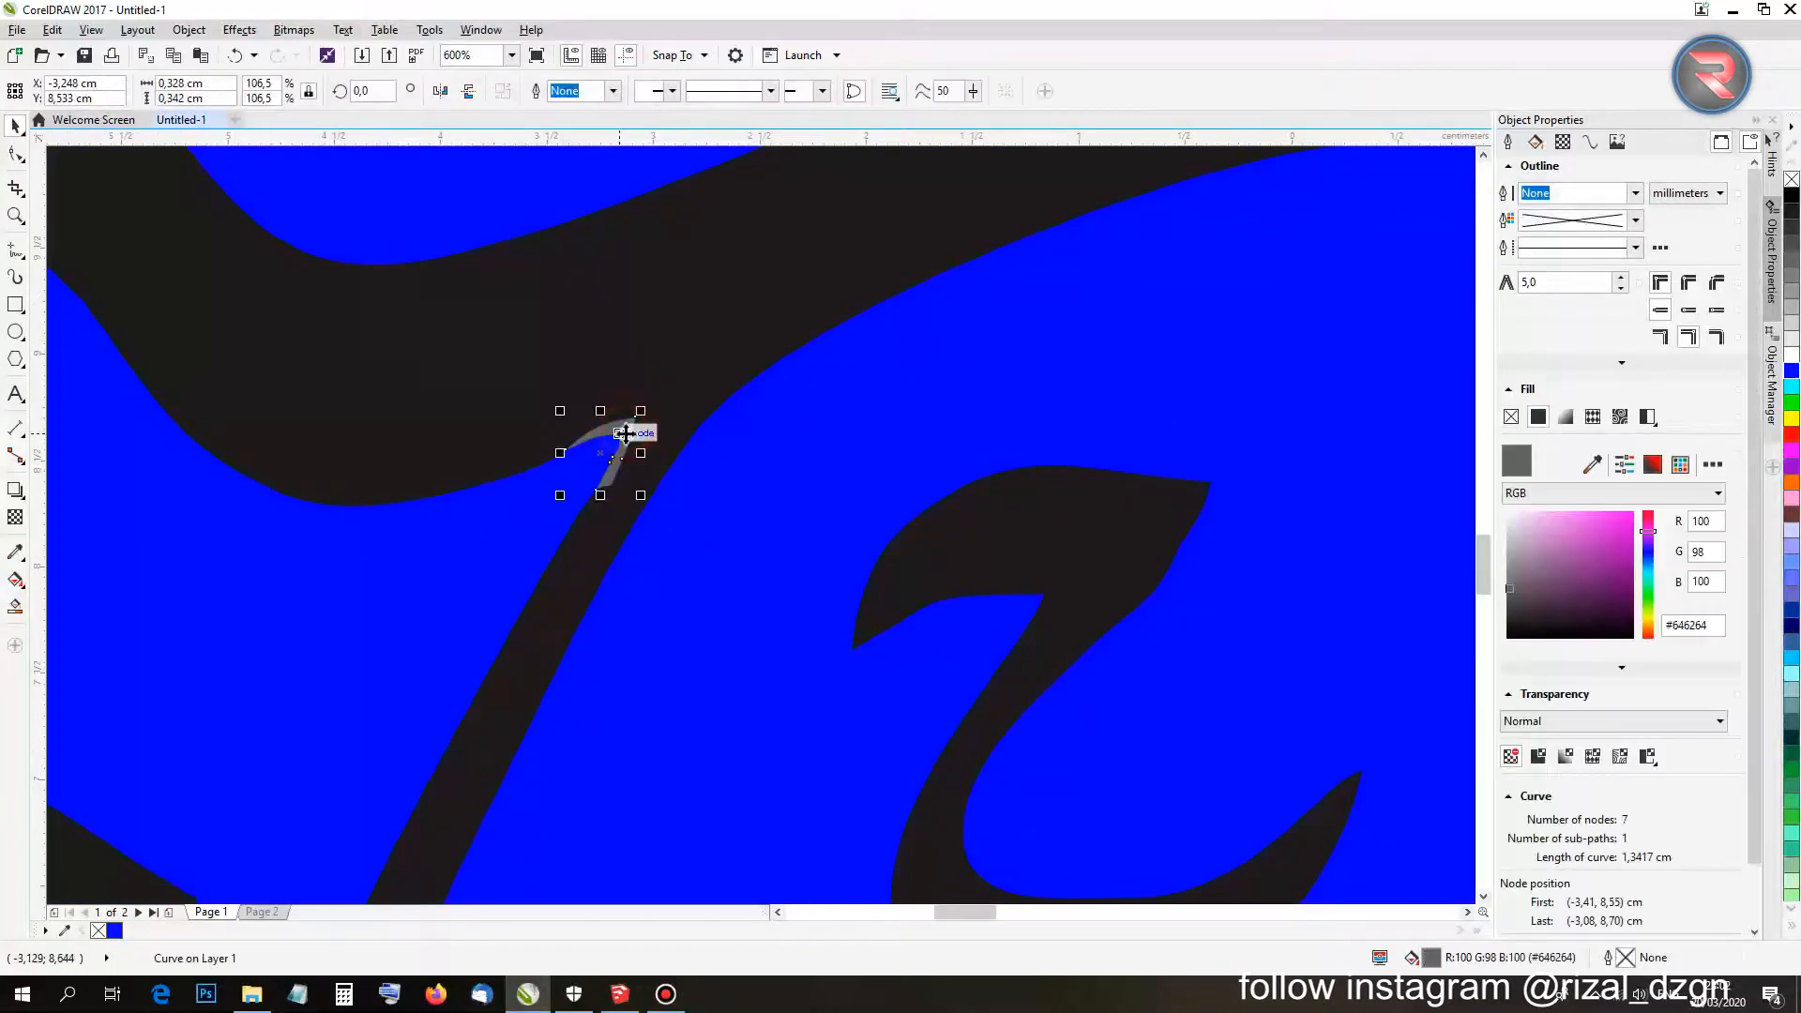
scroll(624, 431, up, 2)
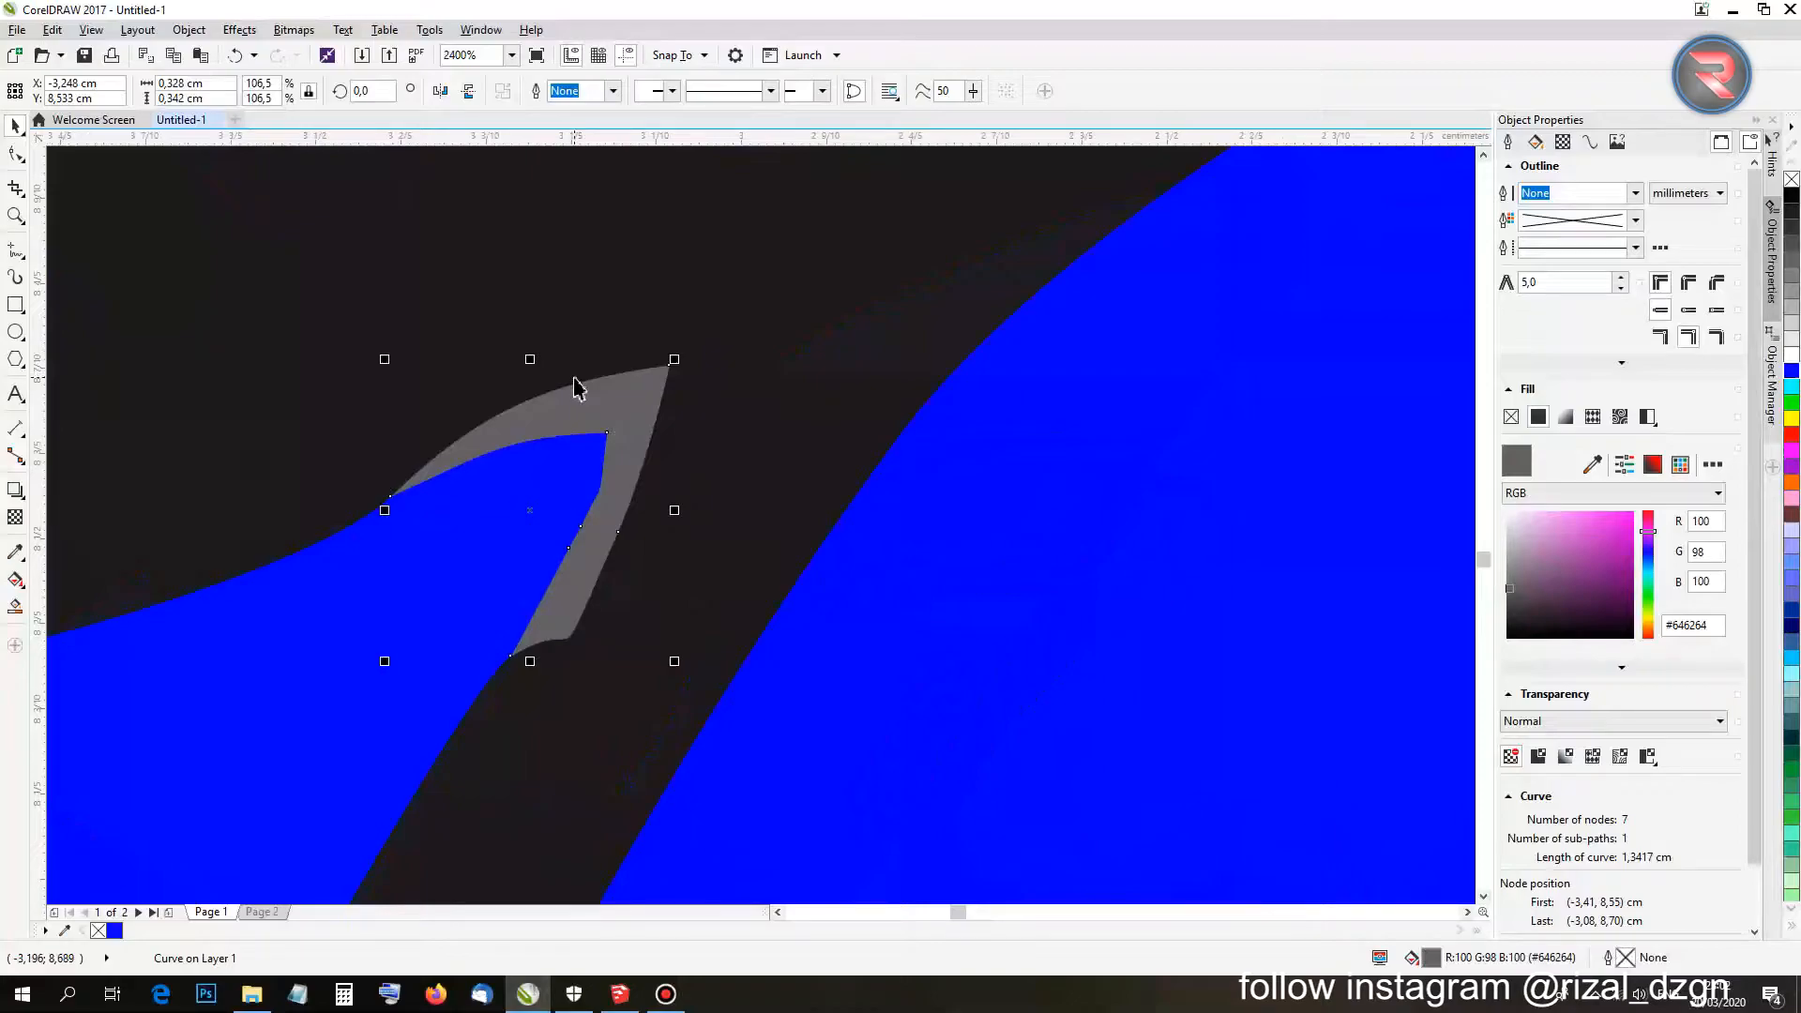
key(Delete)
Delete the blue background rectangle and bring the black calligraphy back into view.
scroll(571, 410, down, 5)
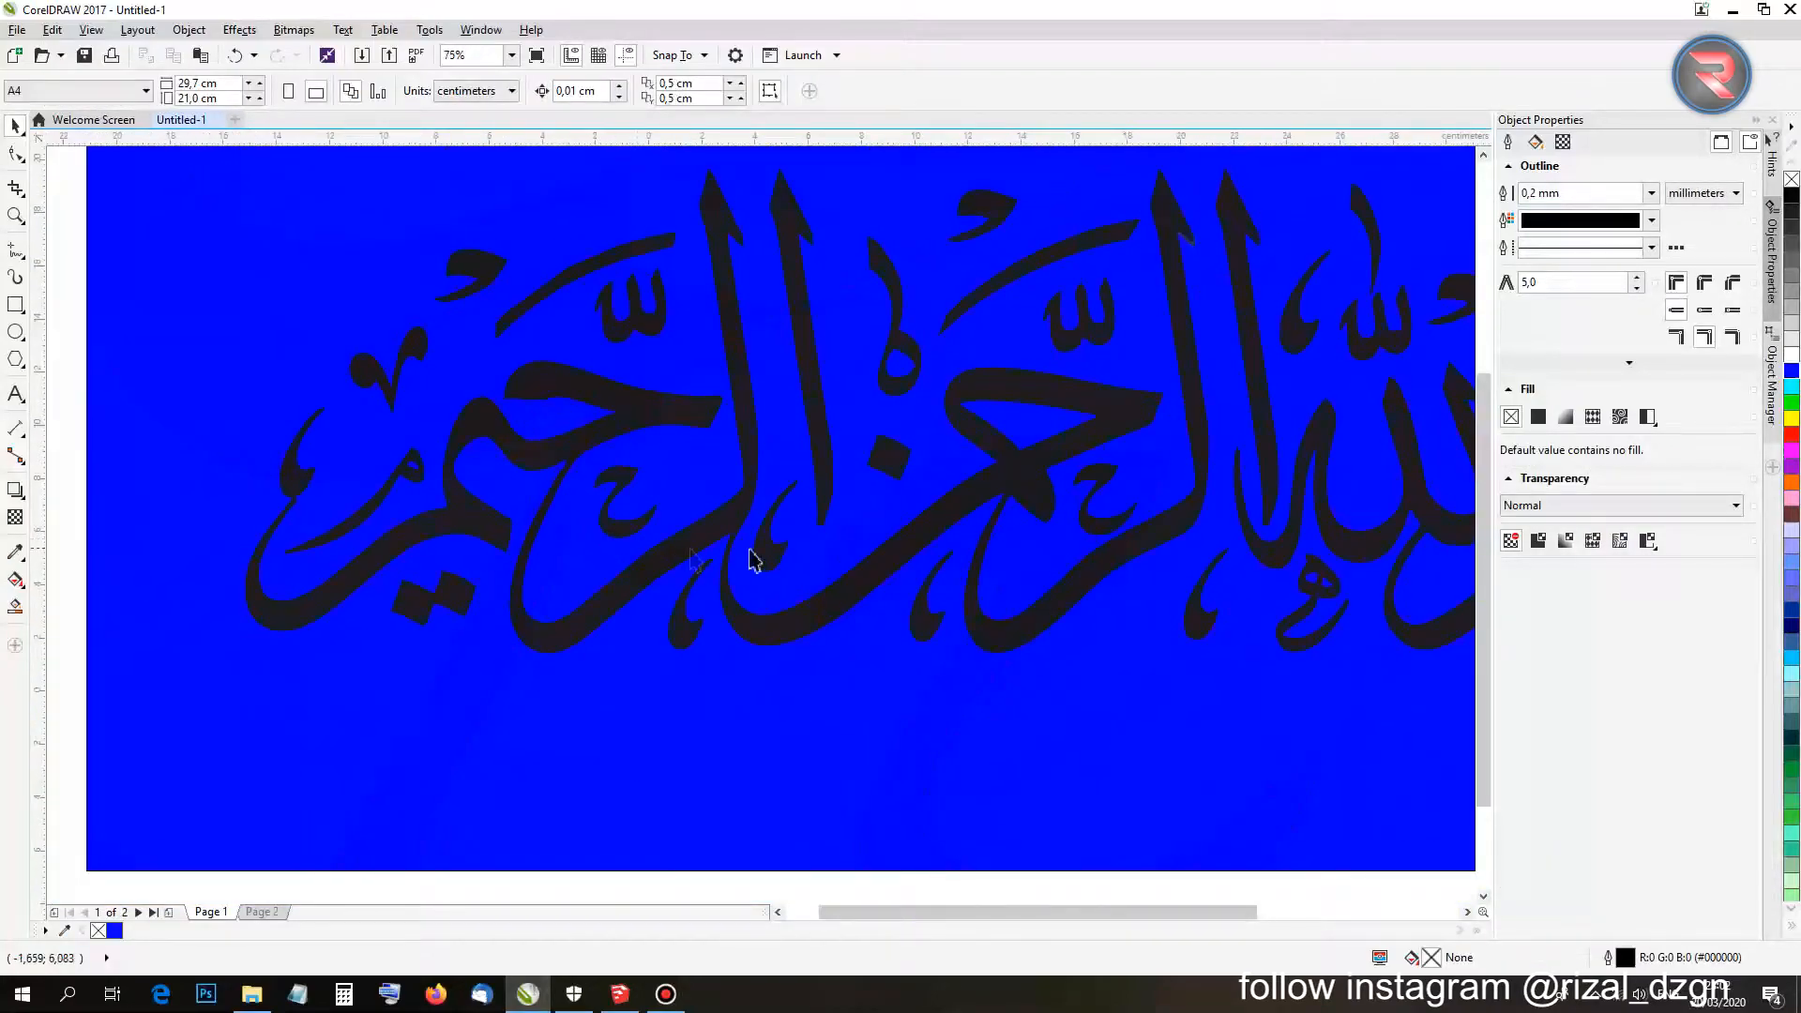
scroll(1001, 572, down, 3)
scroll(1038, 494, up, 4)
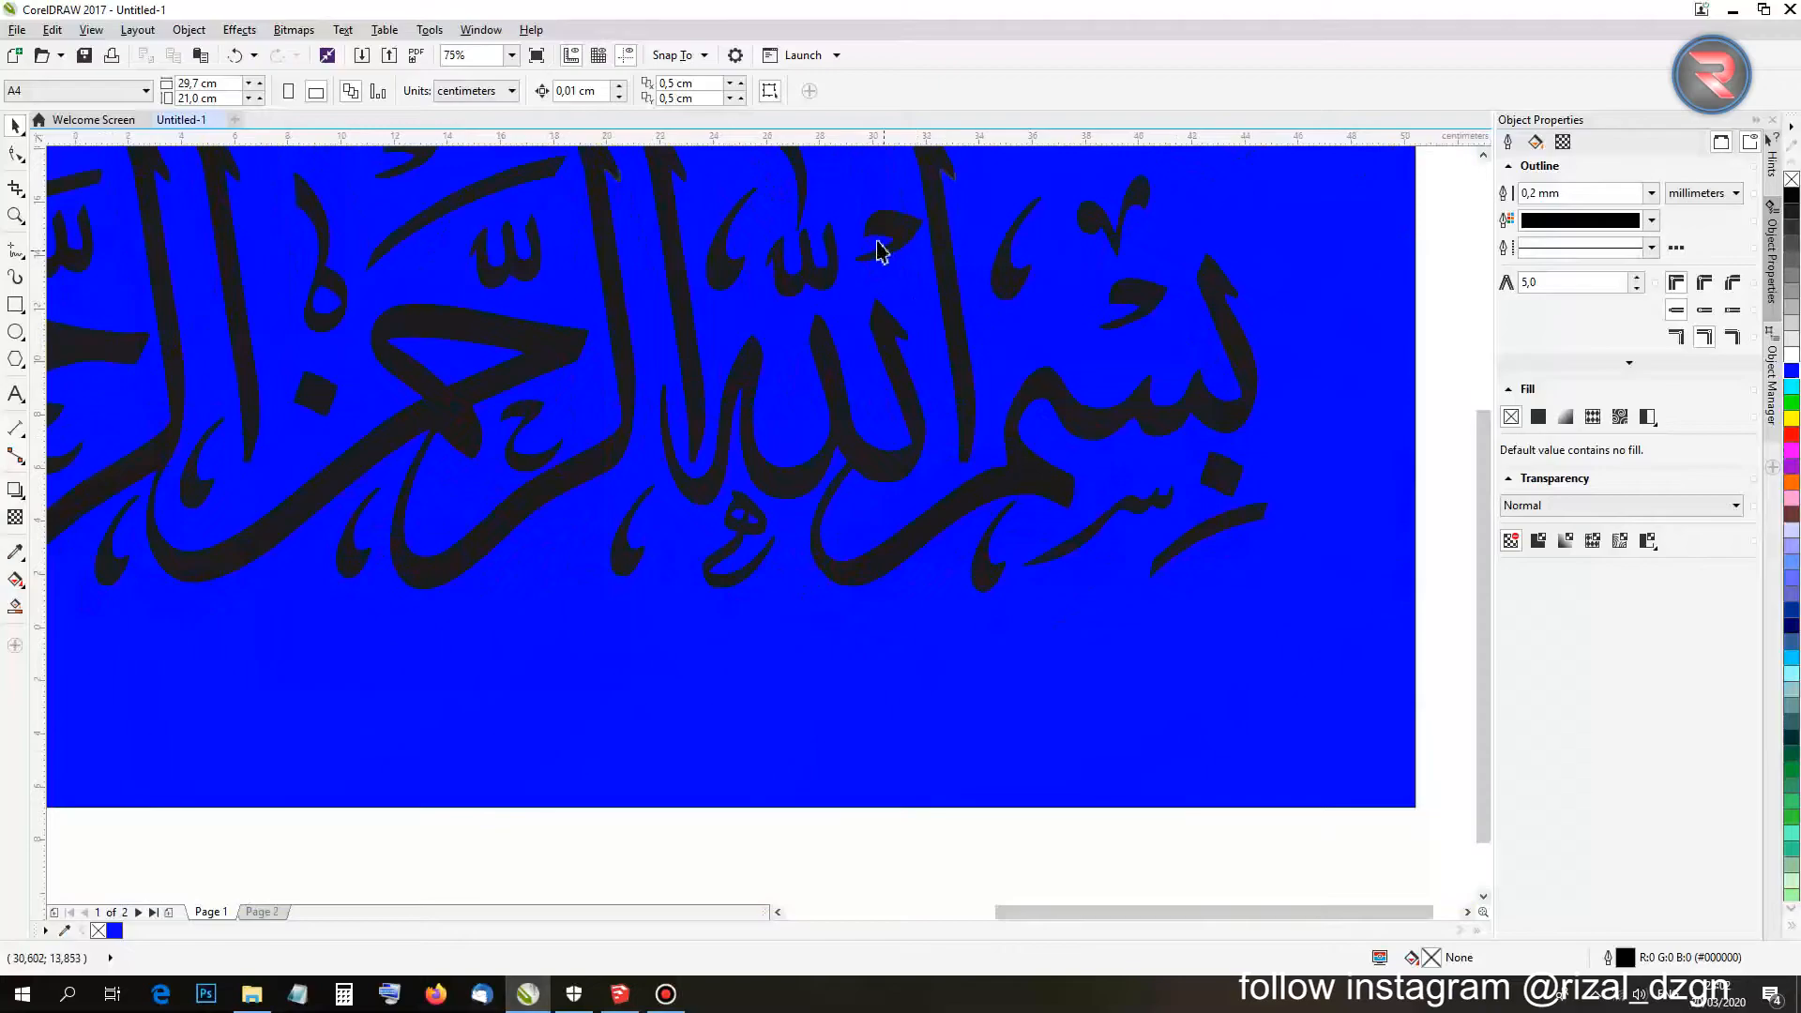
scroll(877, 249, up, 3)
scroll(609, 208, down, 4)
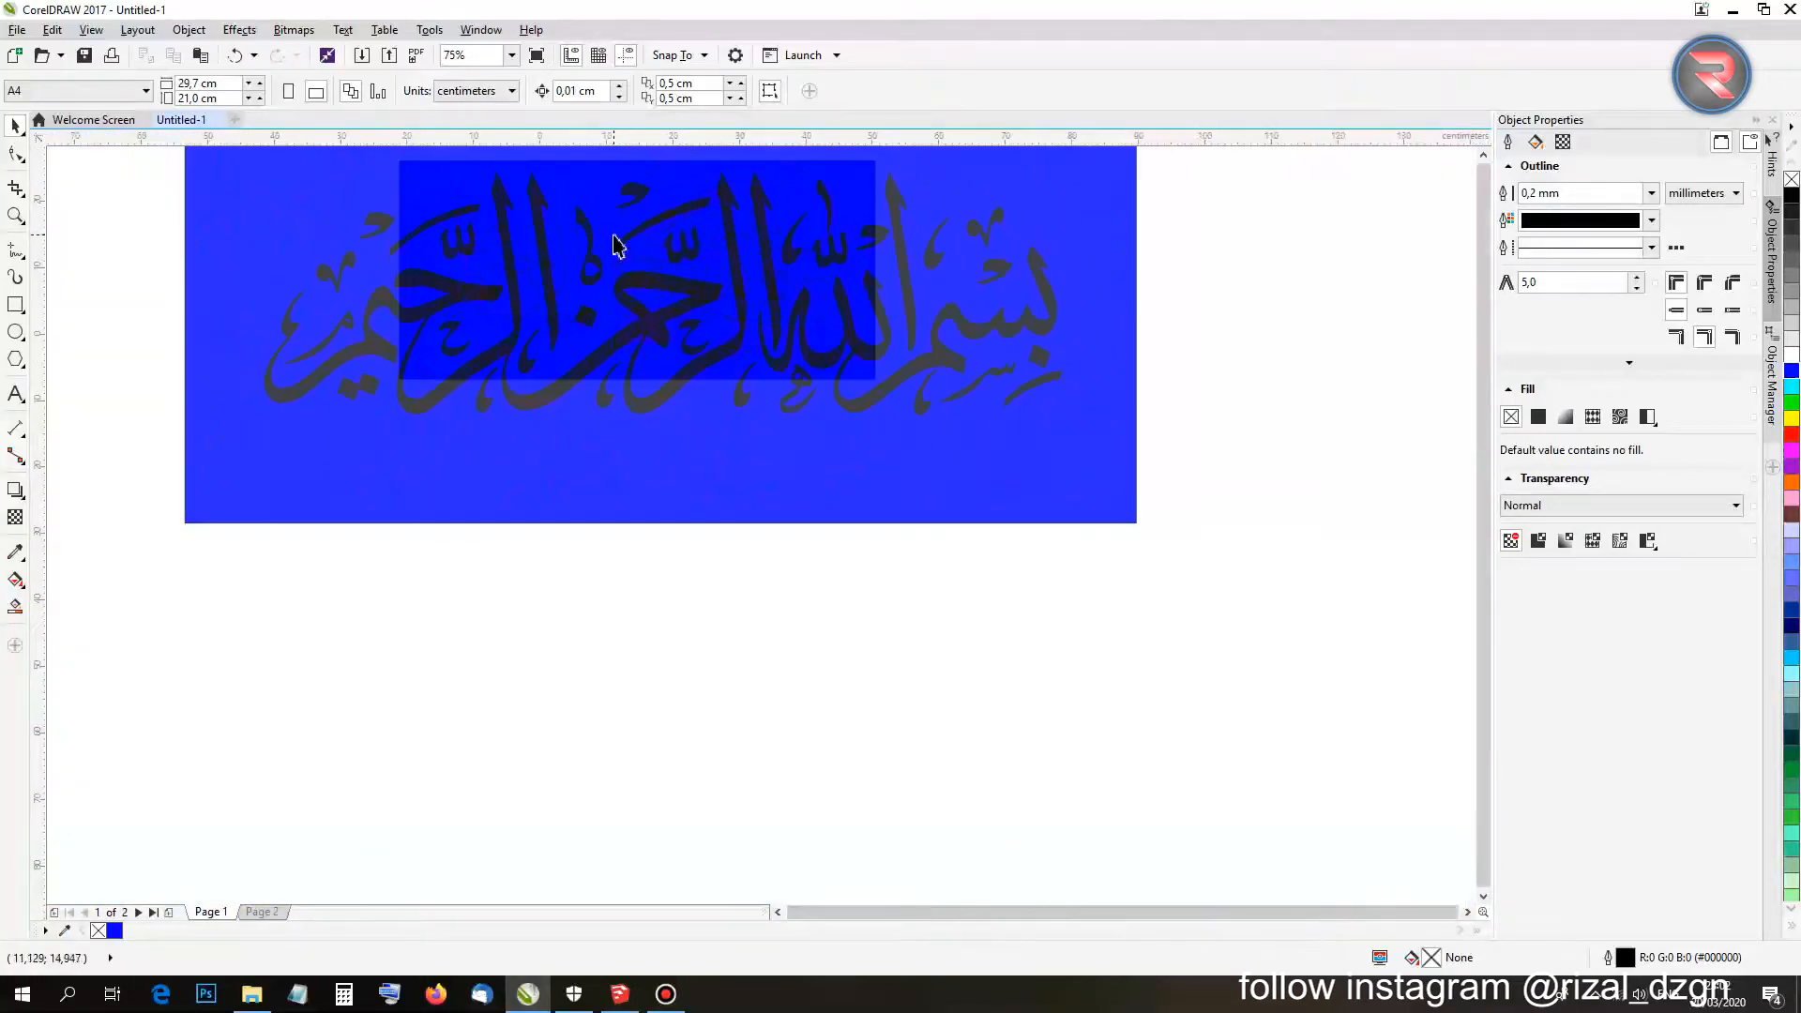
scroll(618, 265, up, 2)
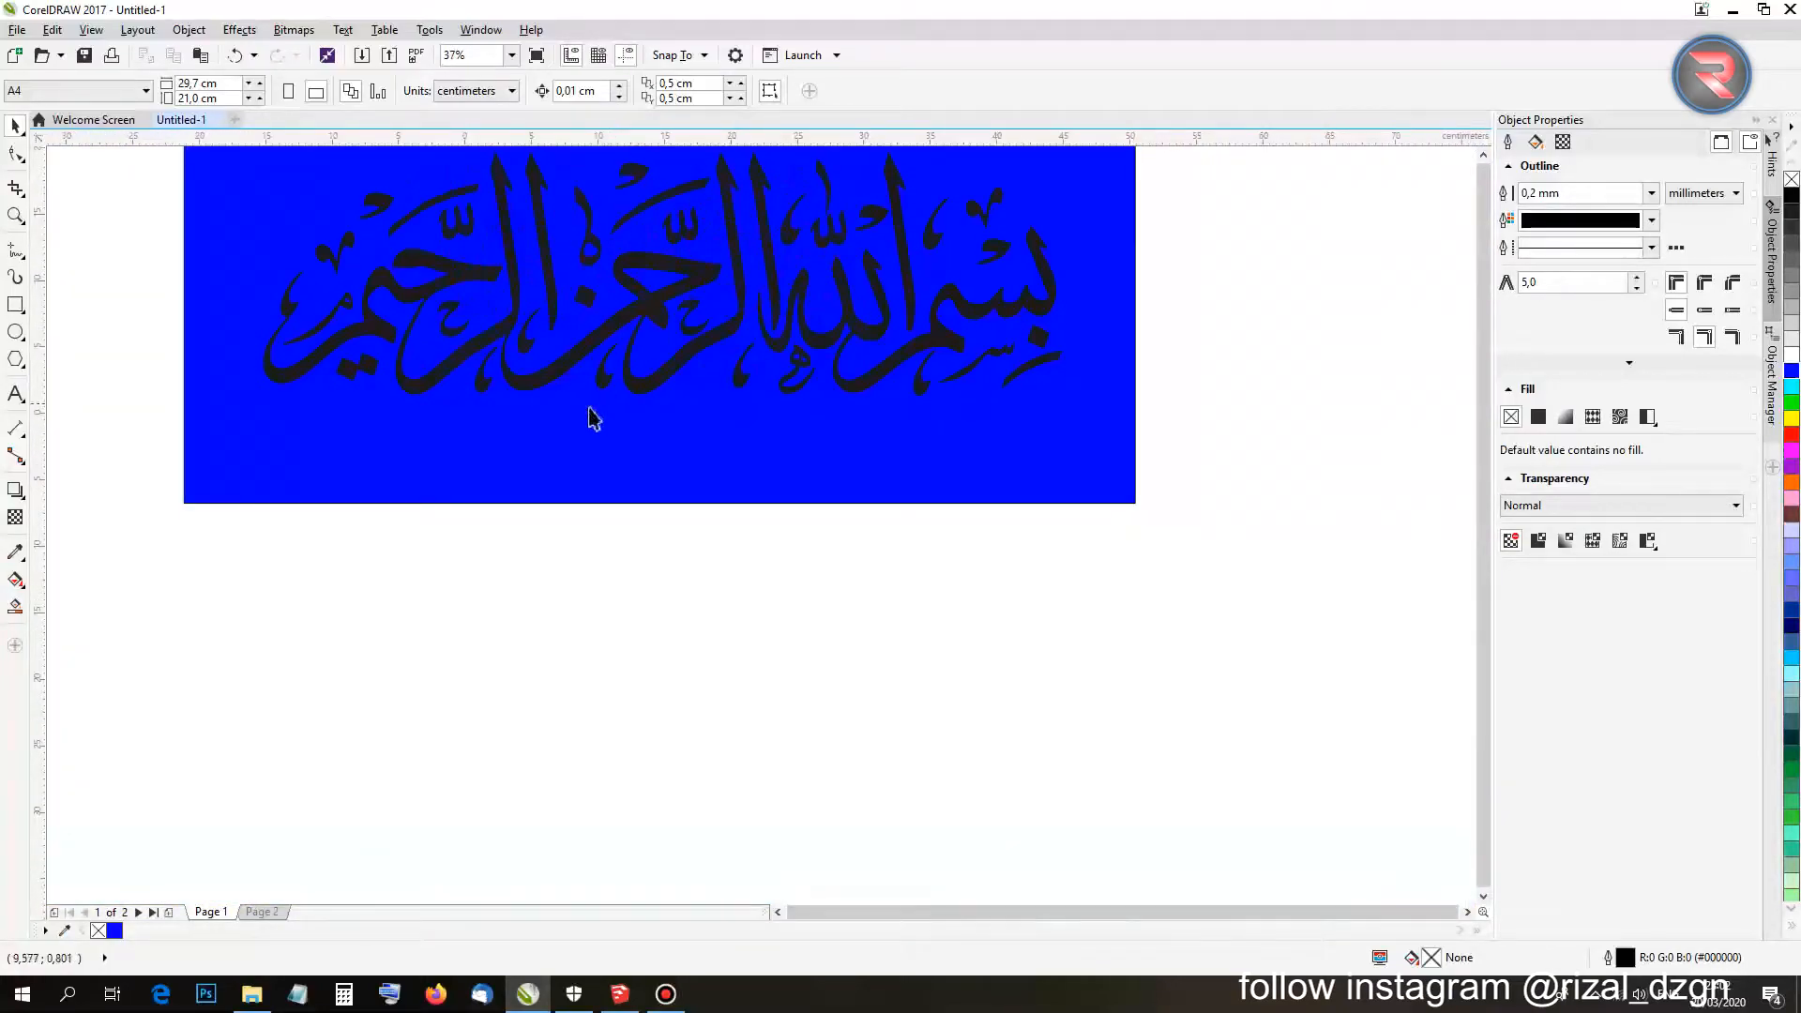
click(590, 460)
key(Delete)
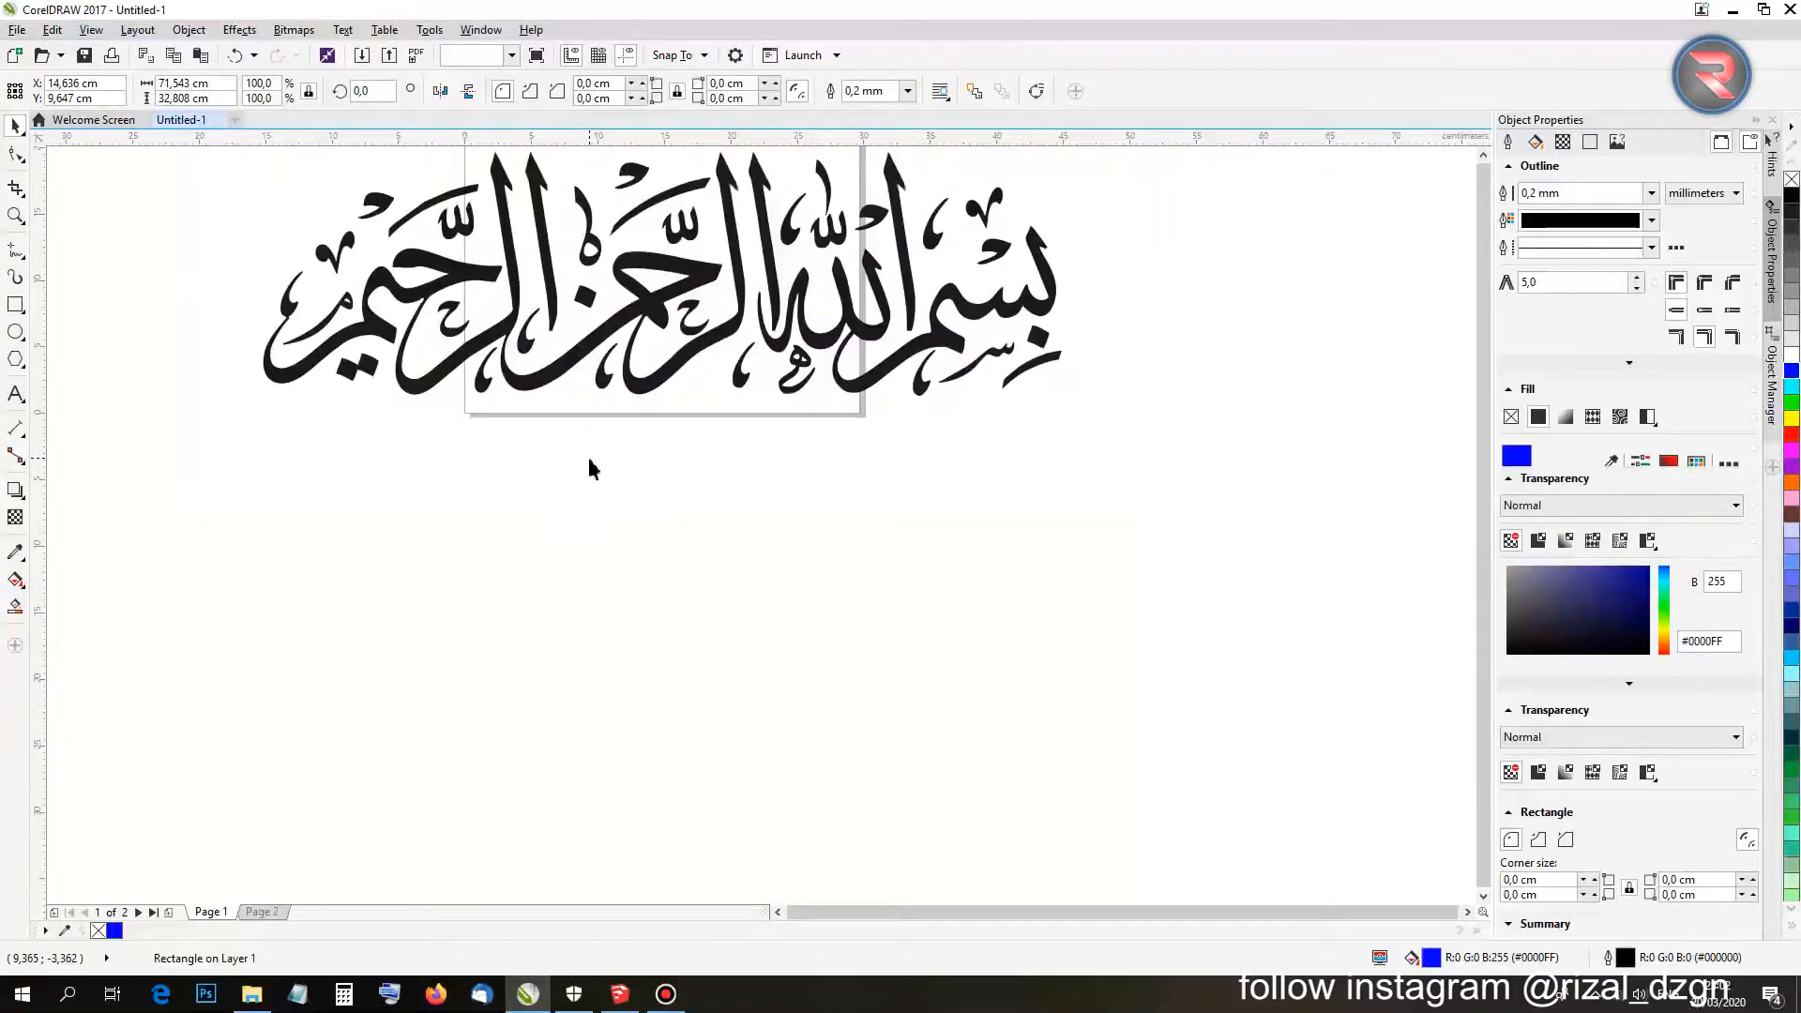
scroll(601, 469, down, 2)
middle_drag(612, 485, 608, 570)
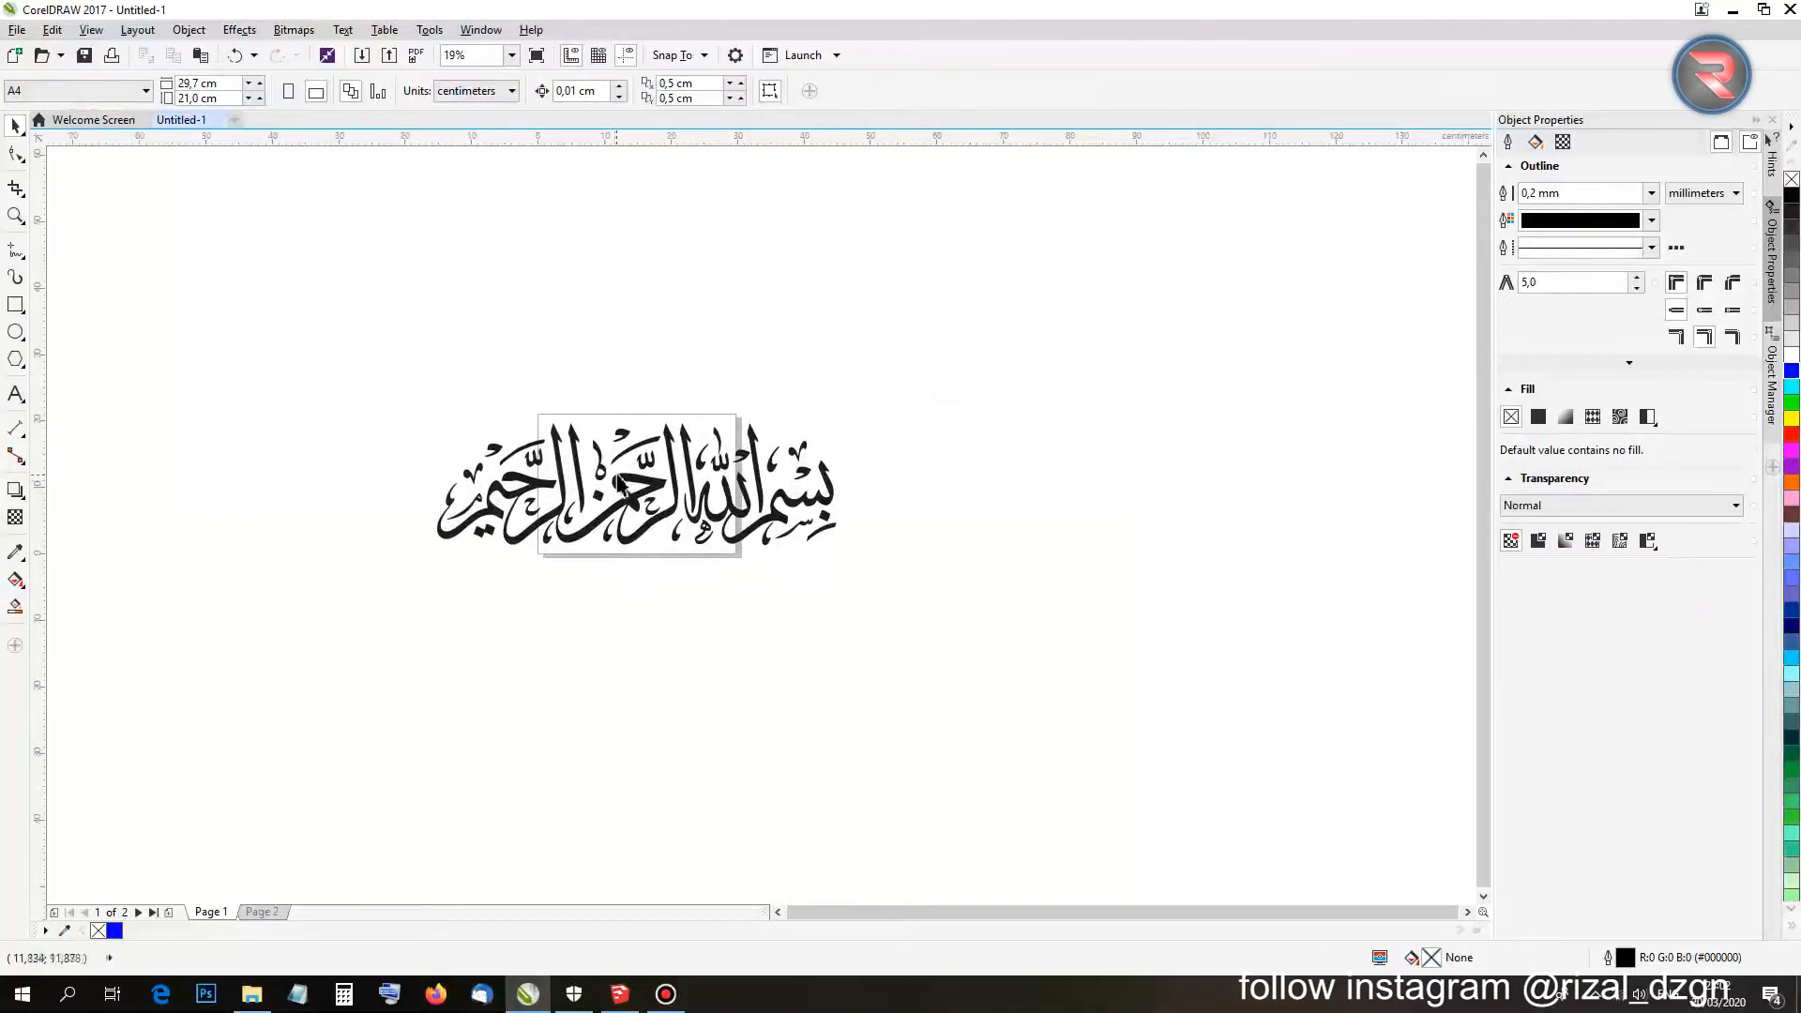
scroll(617, 473, up, 2)
scroll(618, 473, down, 1)
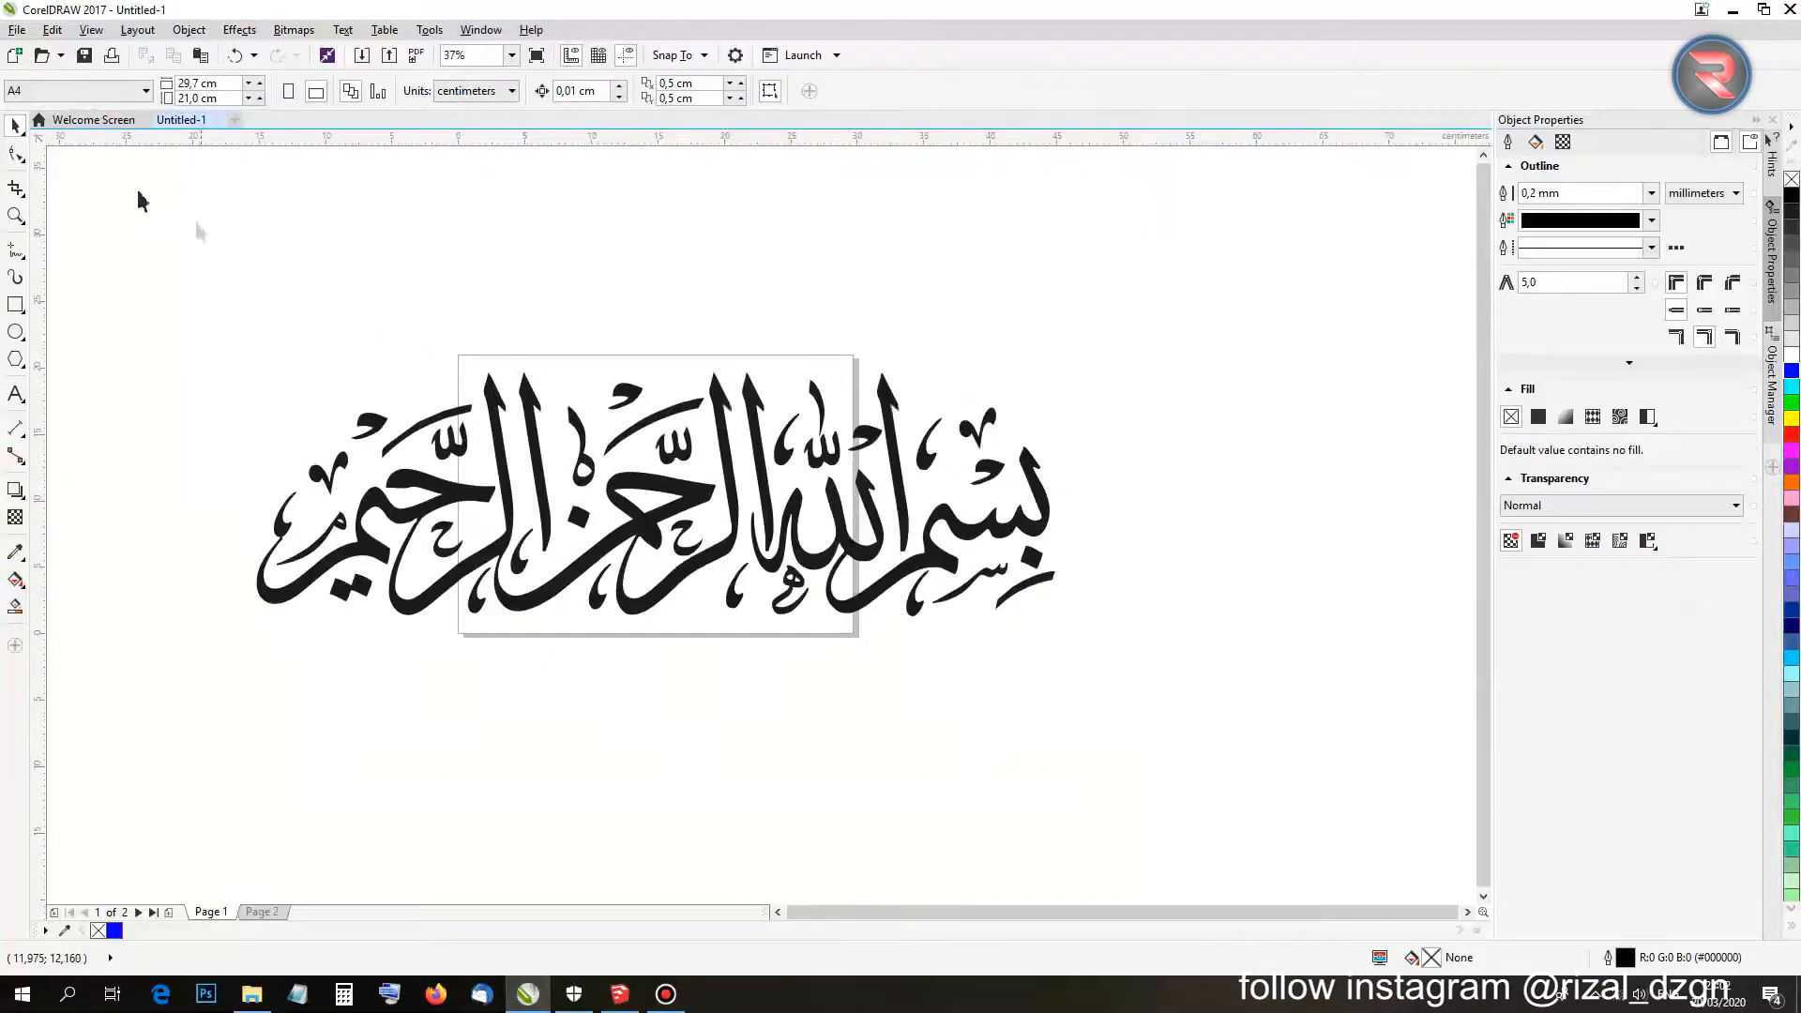
click(19, 30)
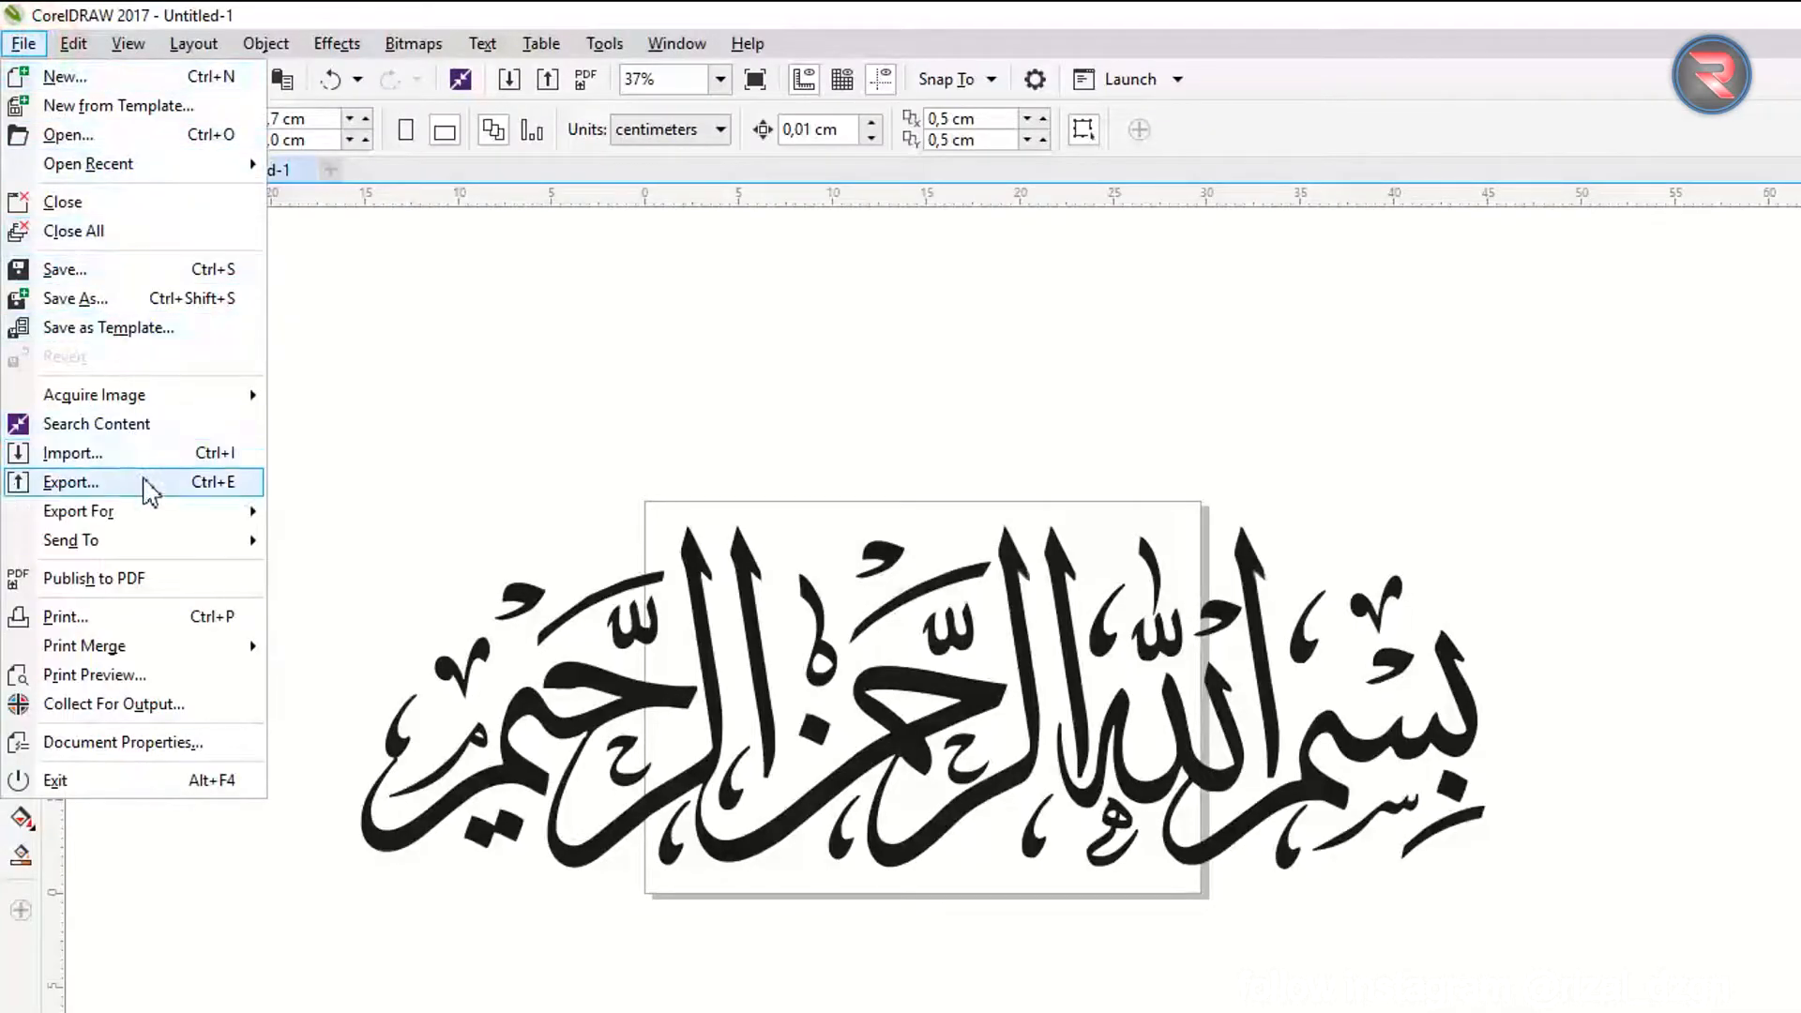
Export the calligraphy to Downloads as an AutoCAD 2008-2013 DWG in centimetres.
click(103, 344)
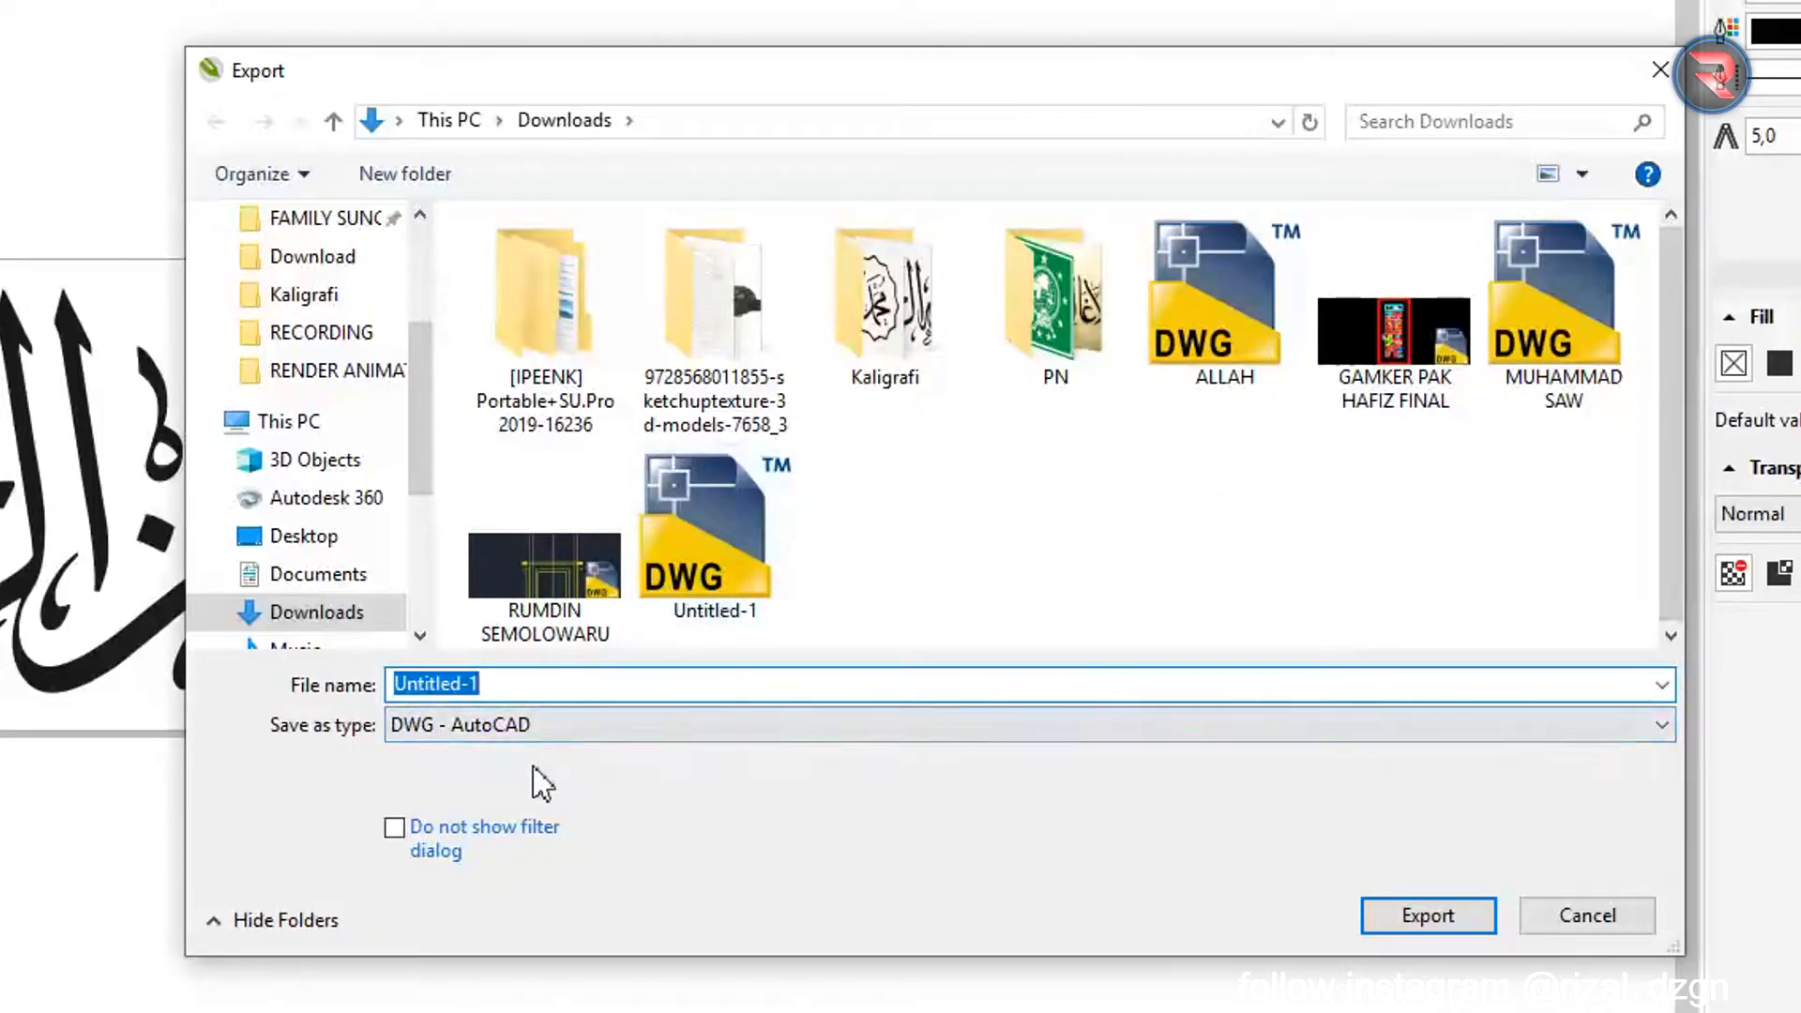
text(BISMILLAH KALIGRAFI)
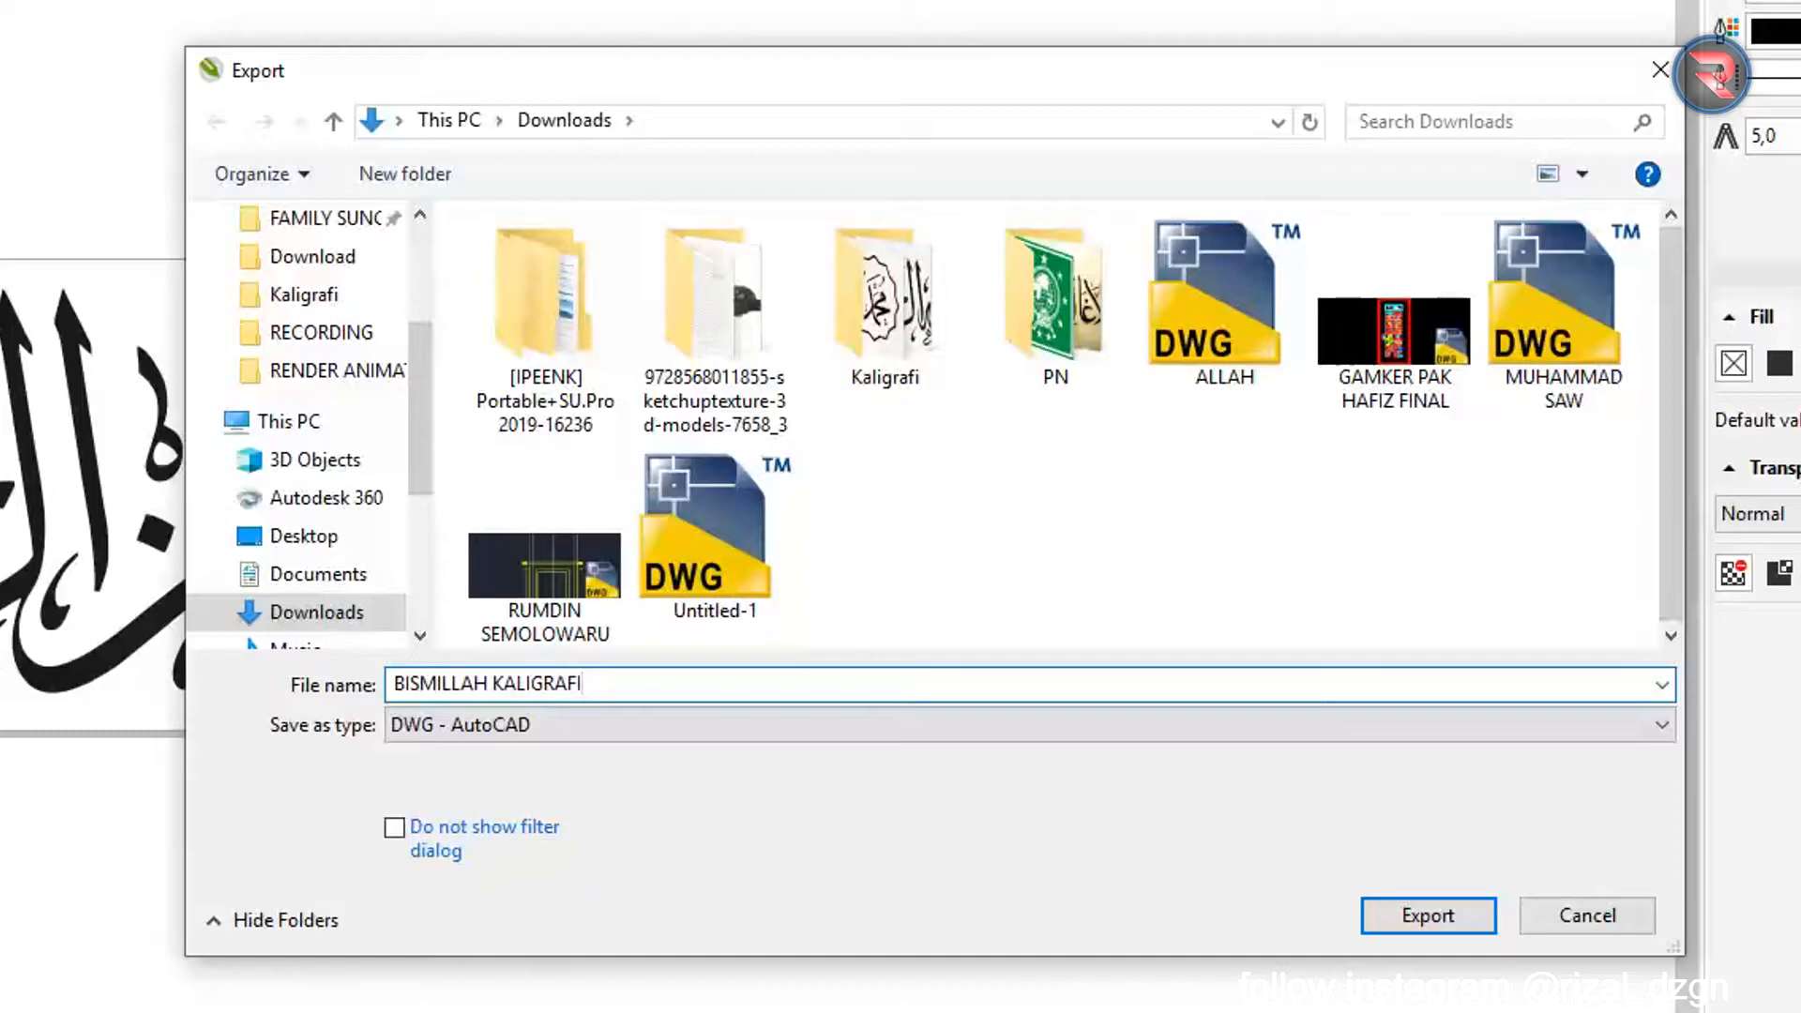
key(Return)
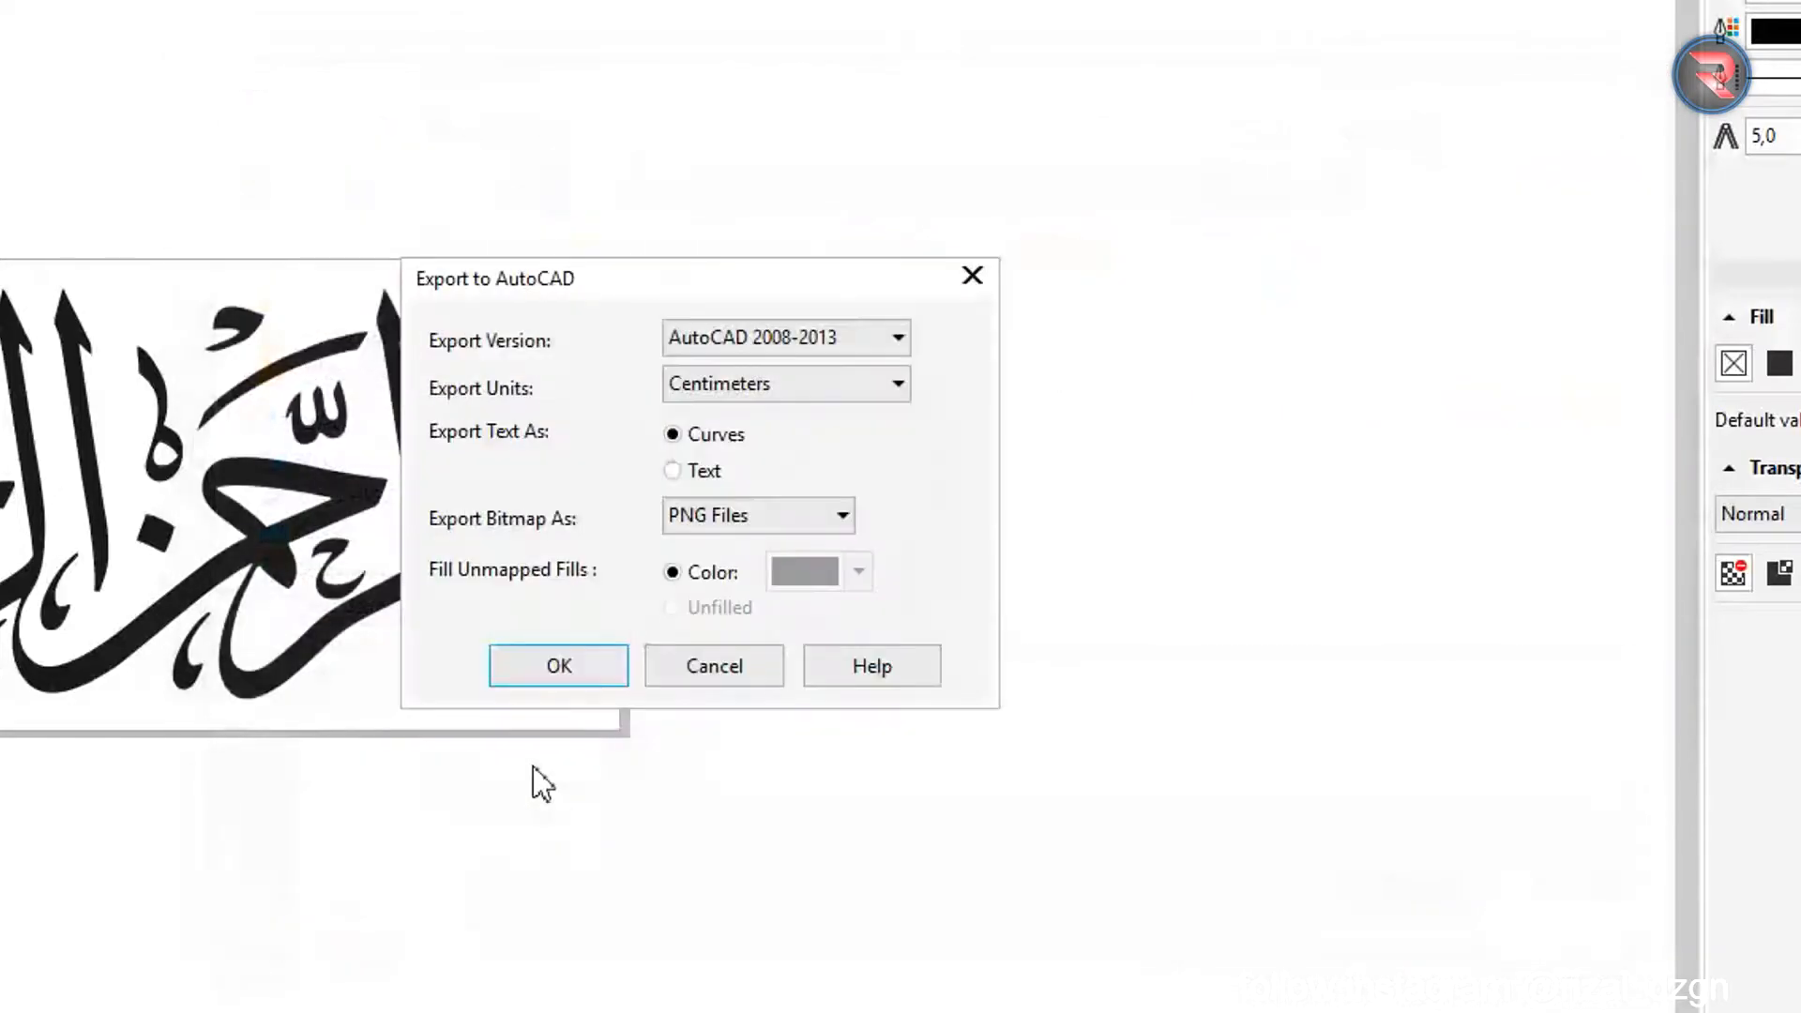
click(557, 668)
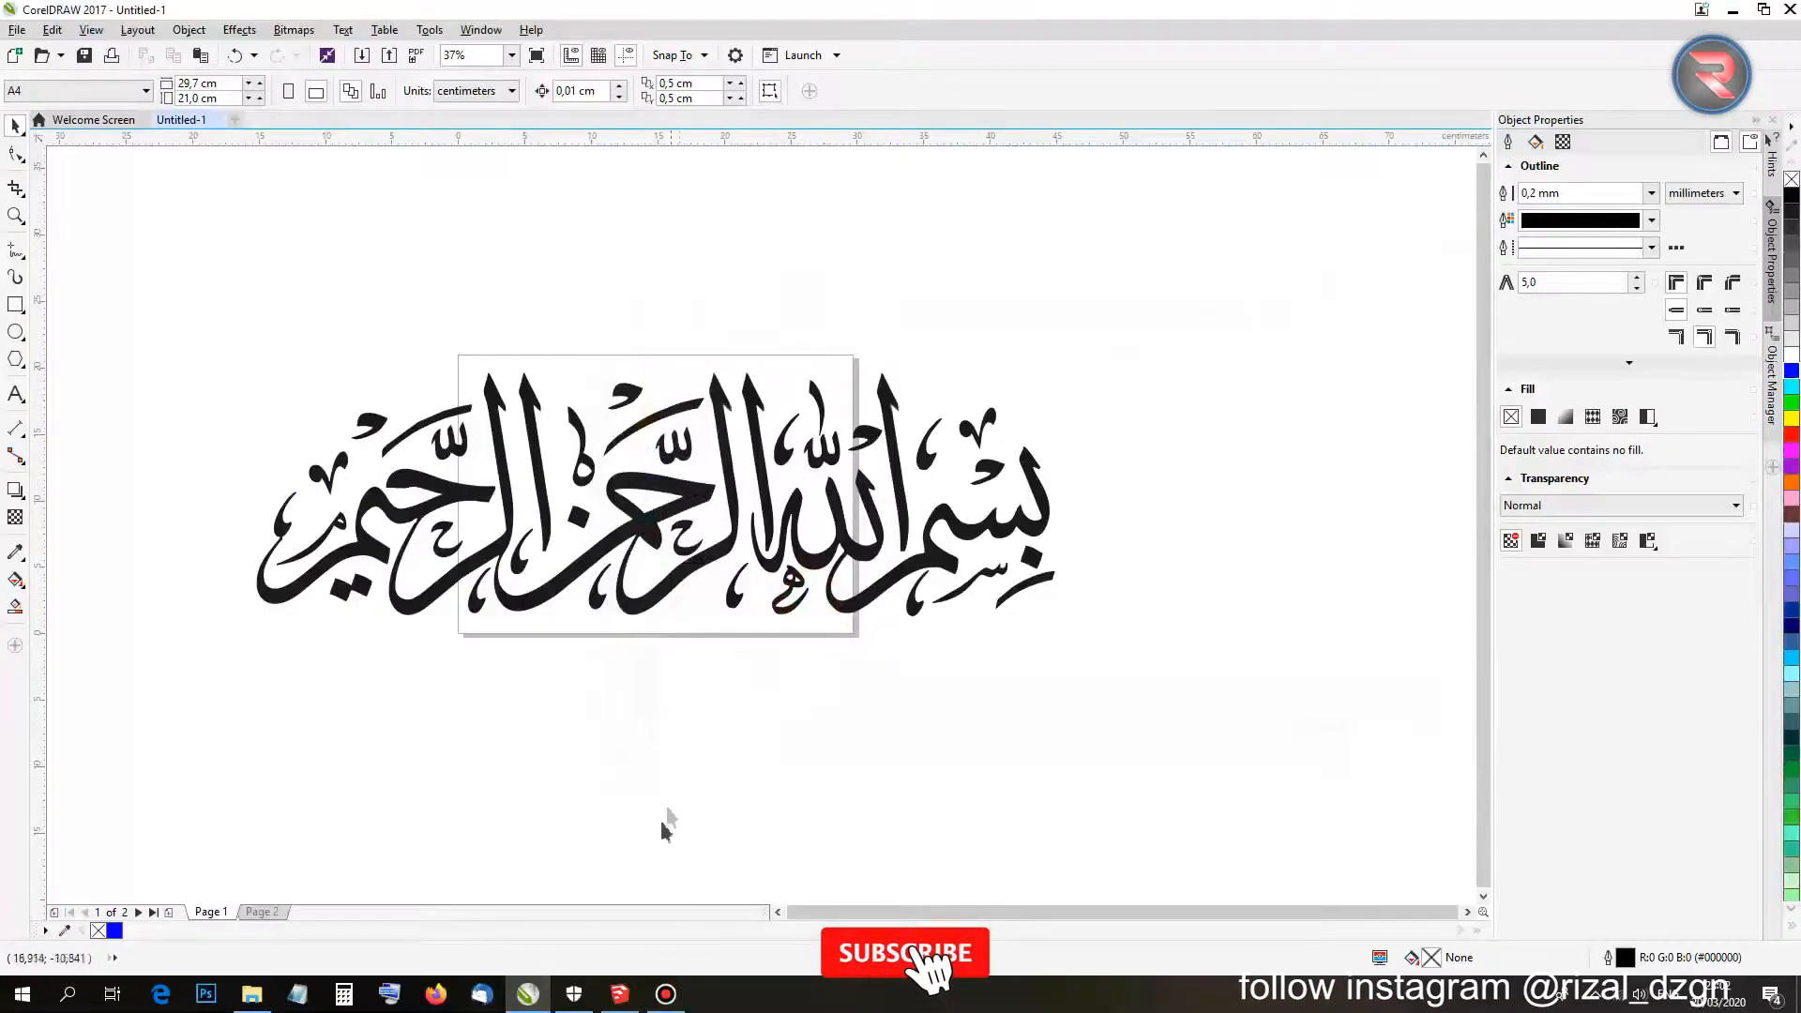
click(620, 993)
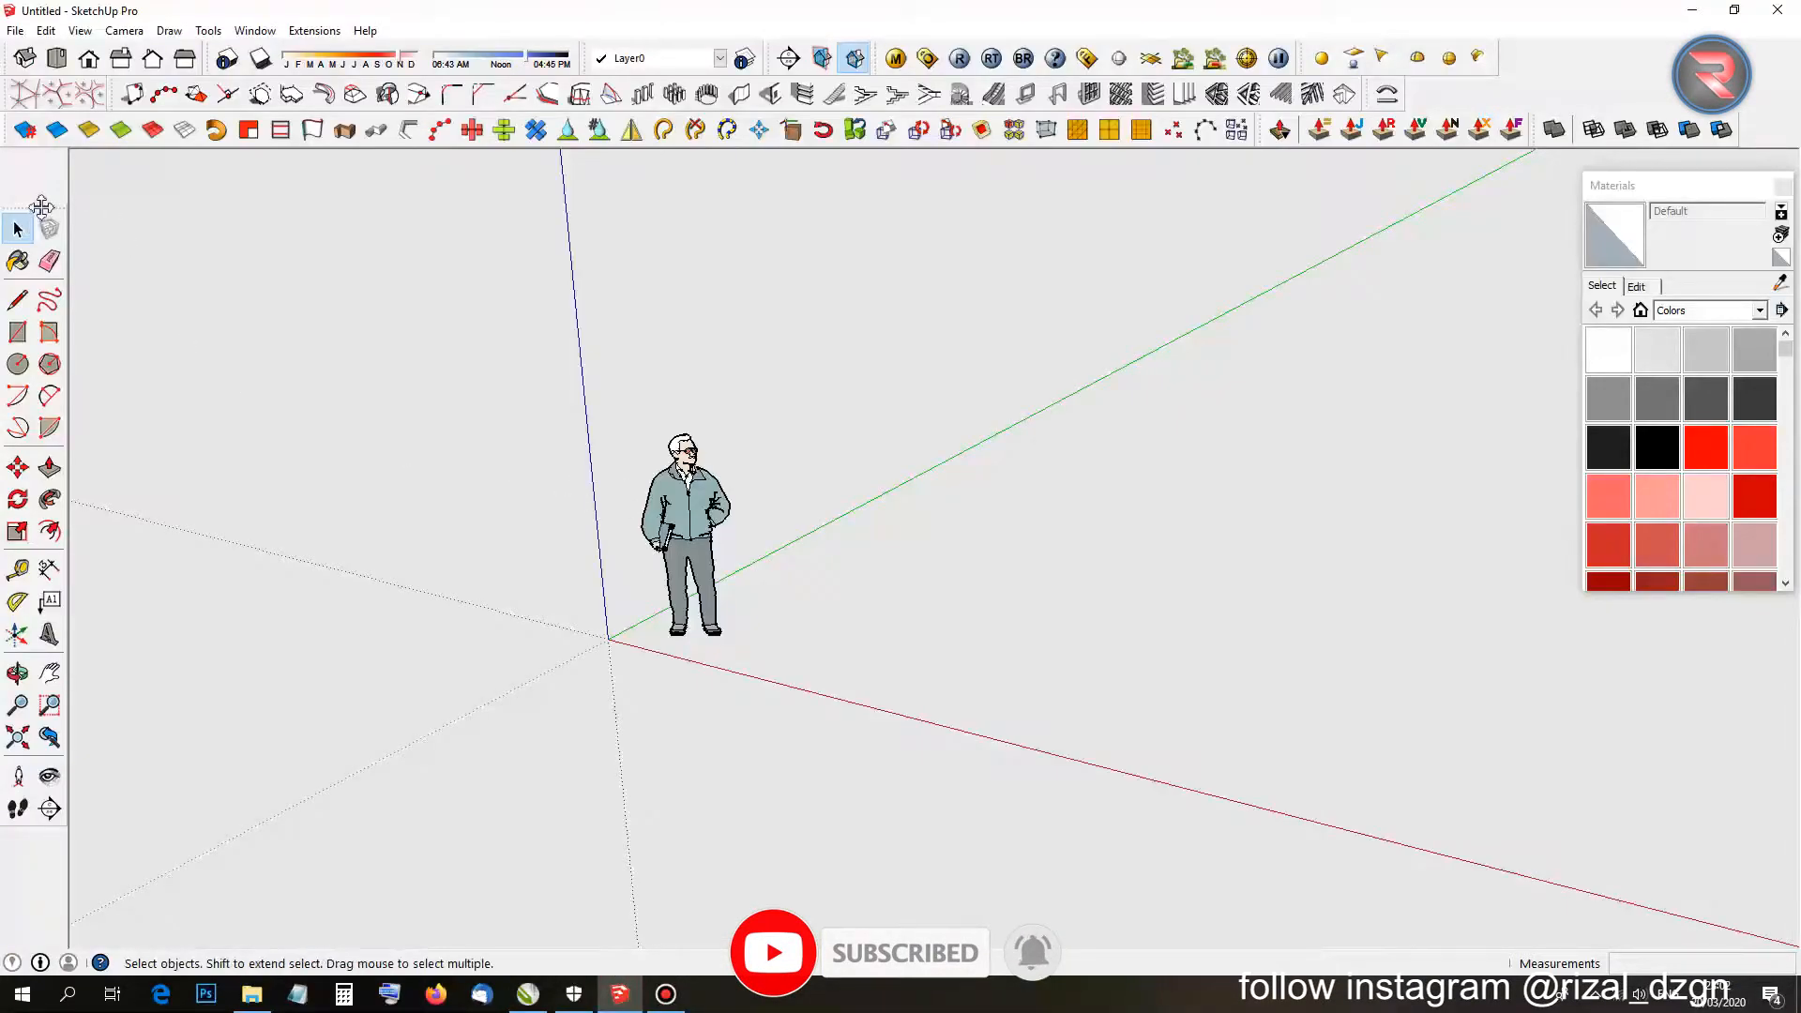
Remove the default person figure from the SketchUp model.
drag(41, 207, 41, 150)
click(670, 527)
key(Delete)
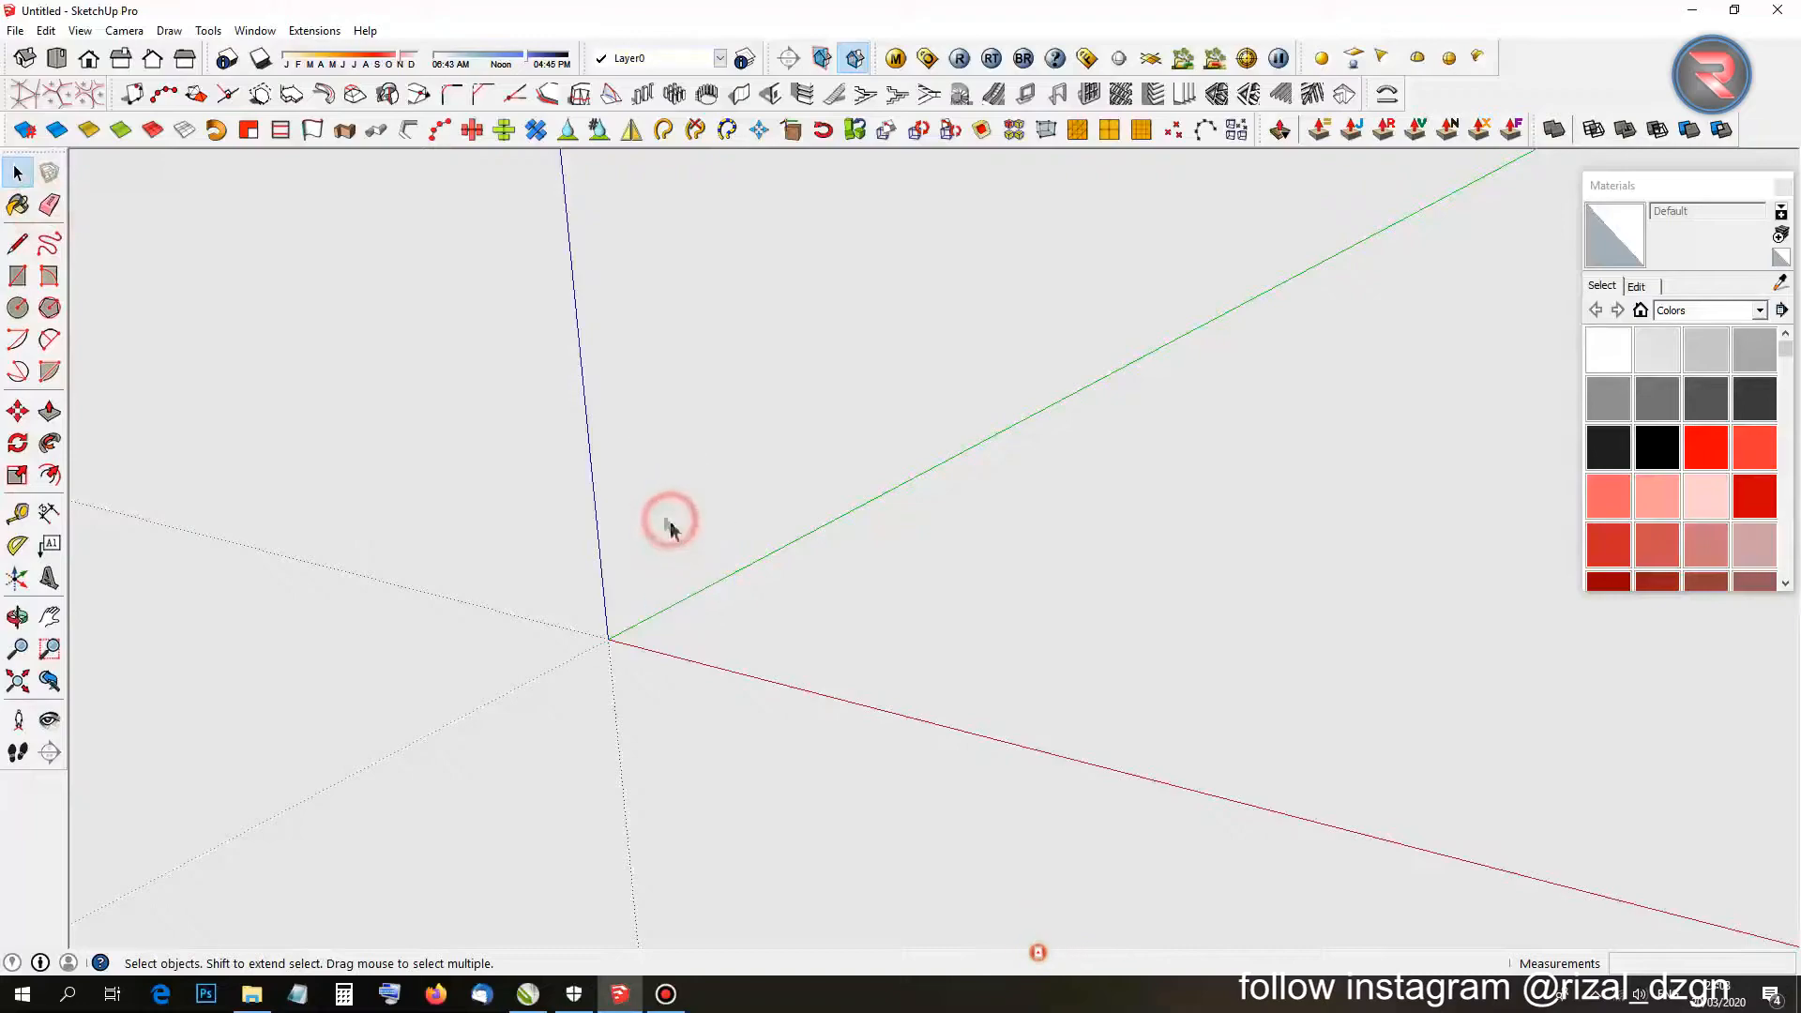
Import the BISMILLAH KALIGRAFI DWG into the model at the origin.
click(15, 30)
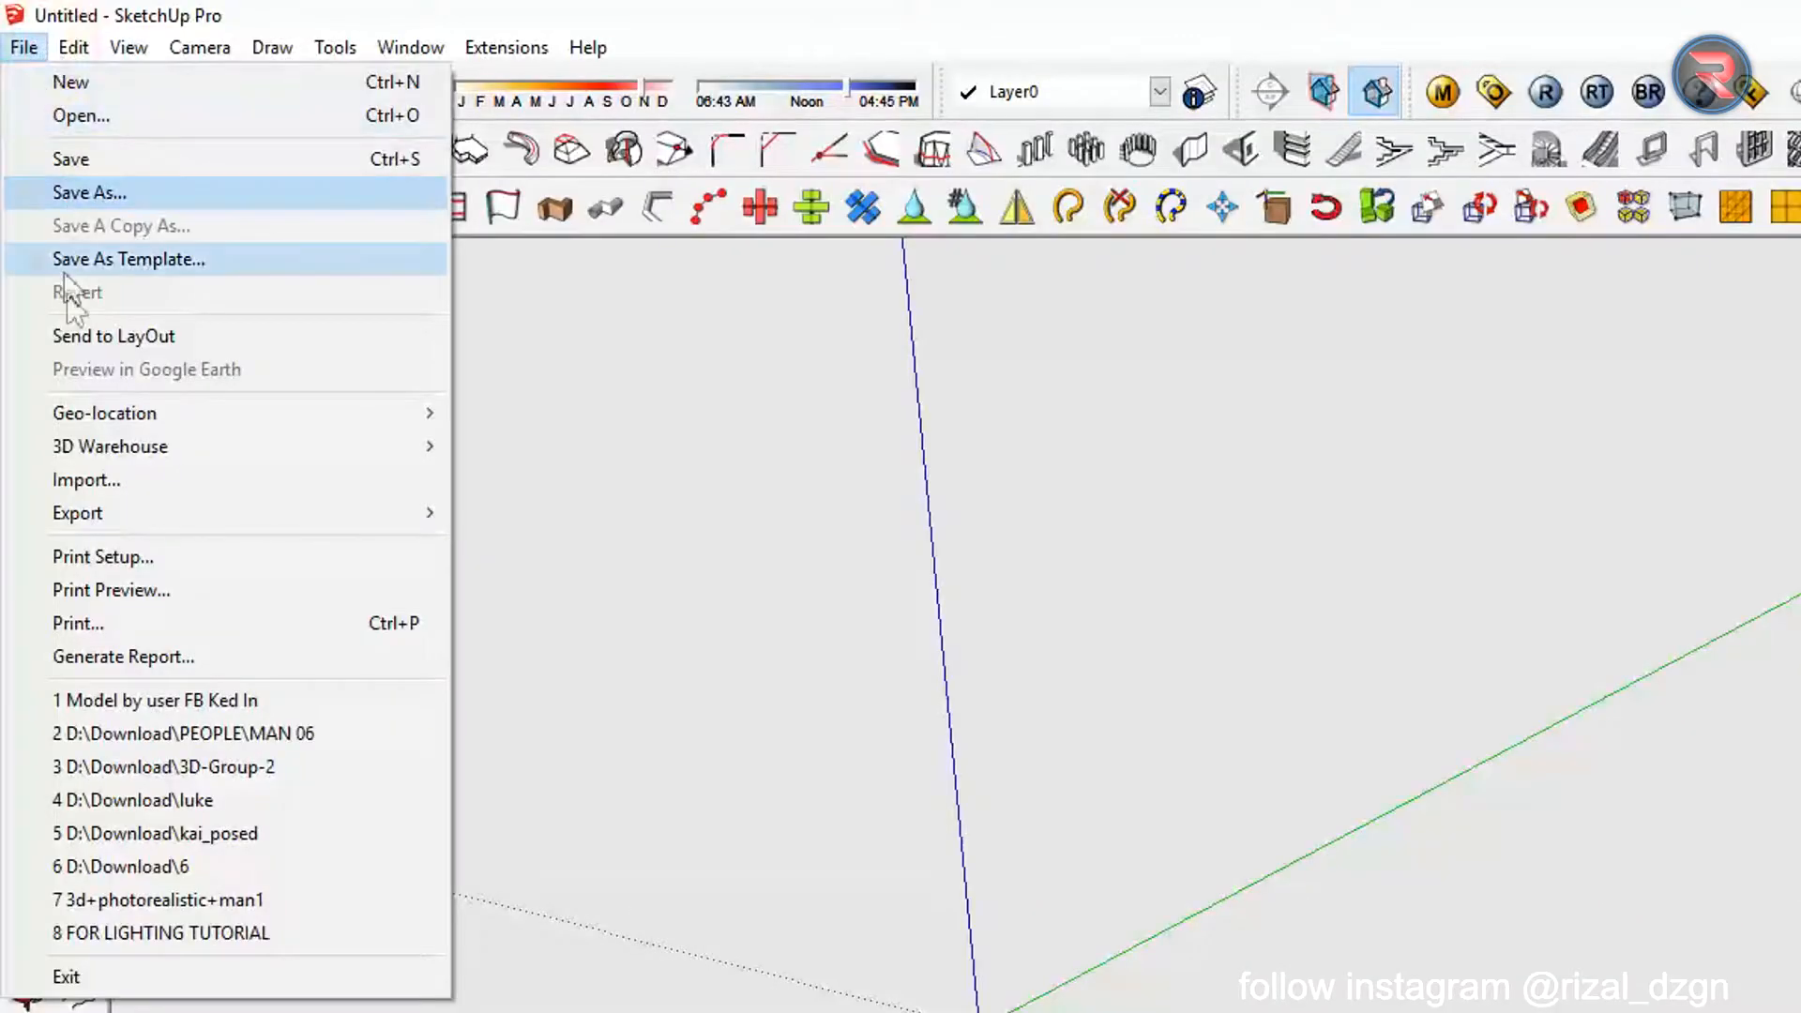
click(94, 488)
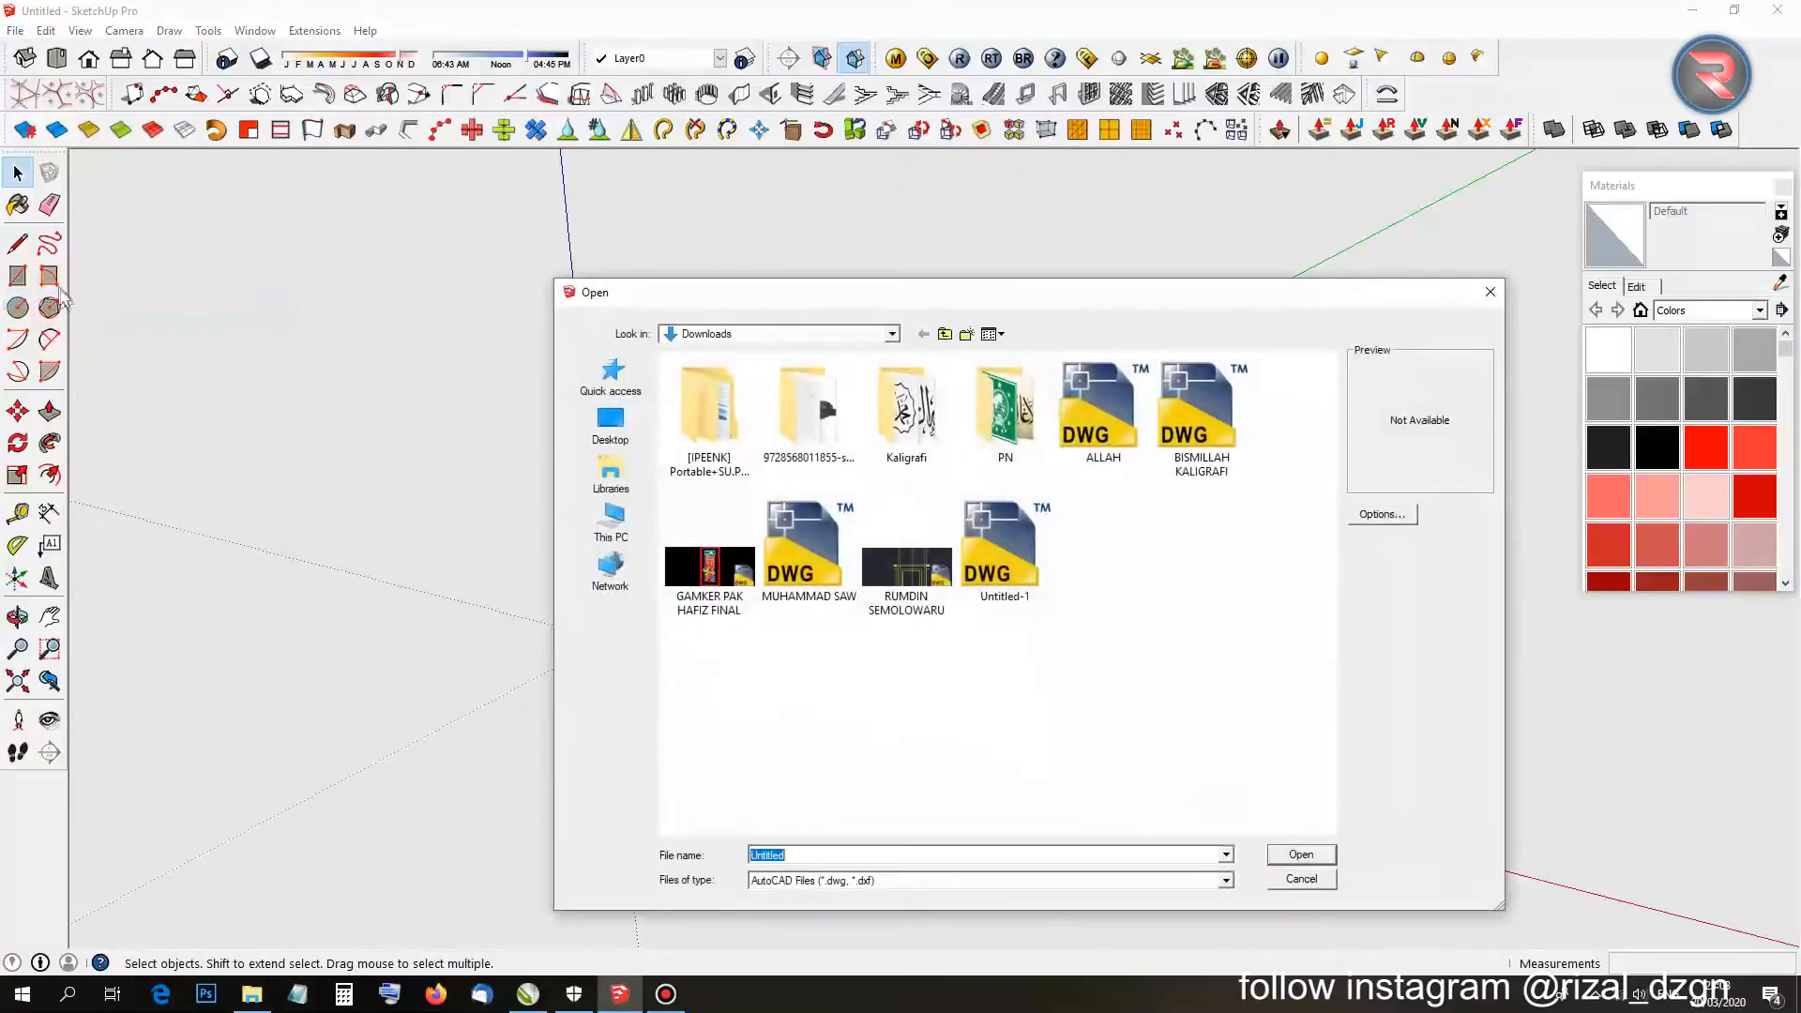
click(1206, 446)
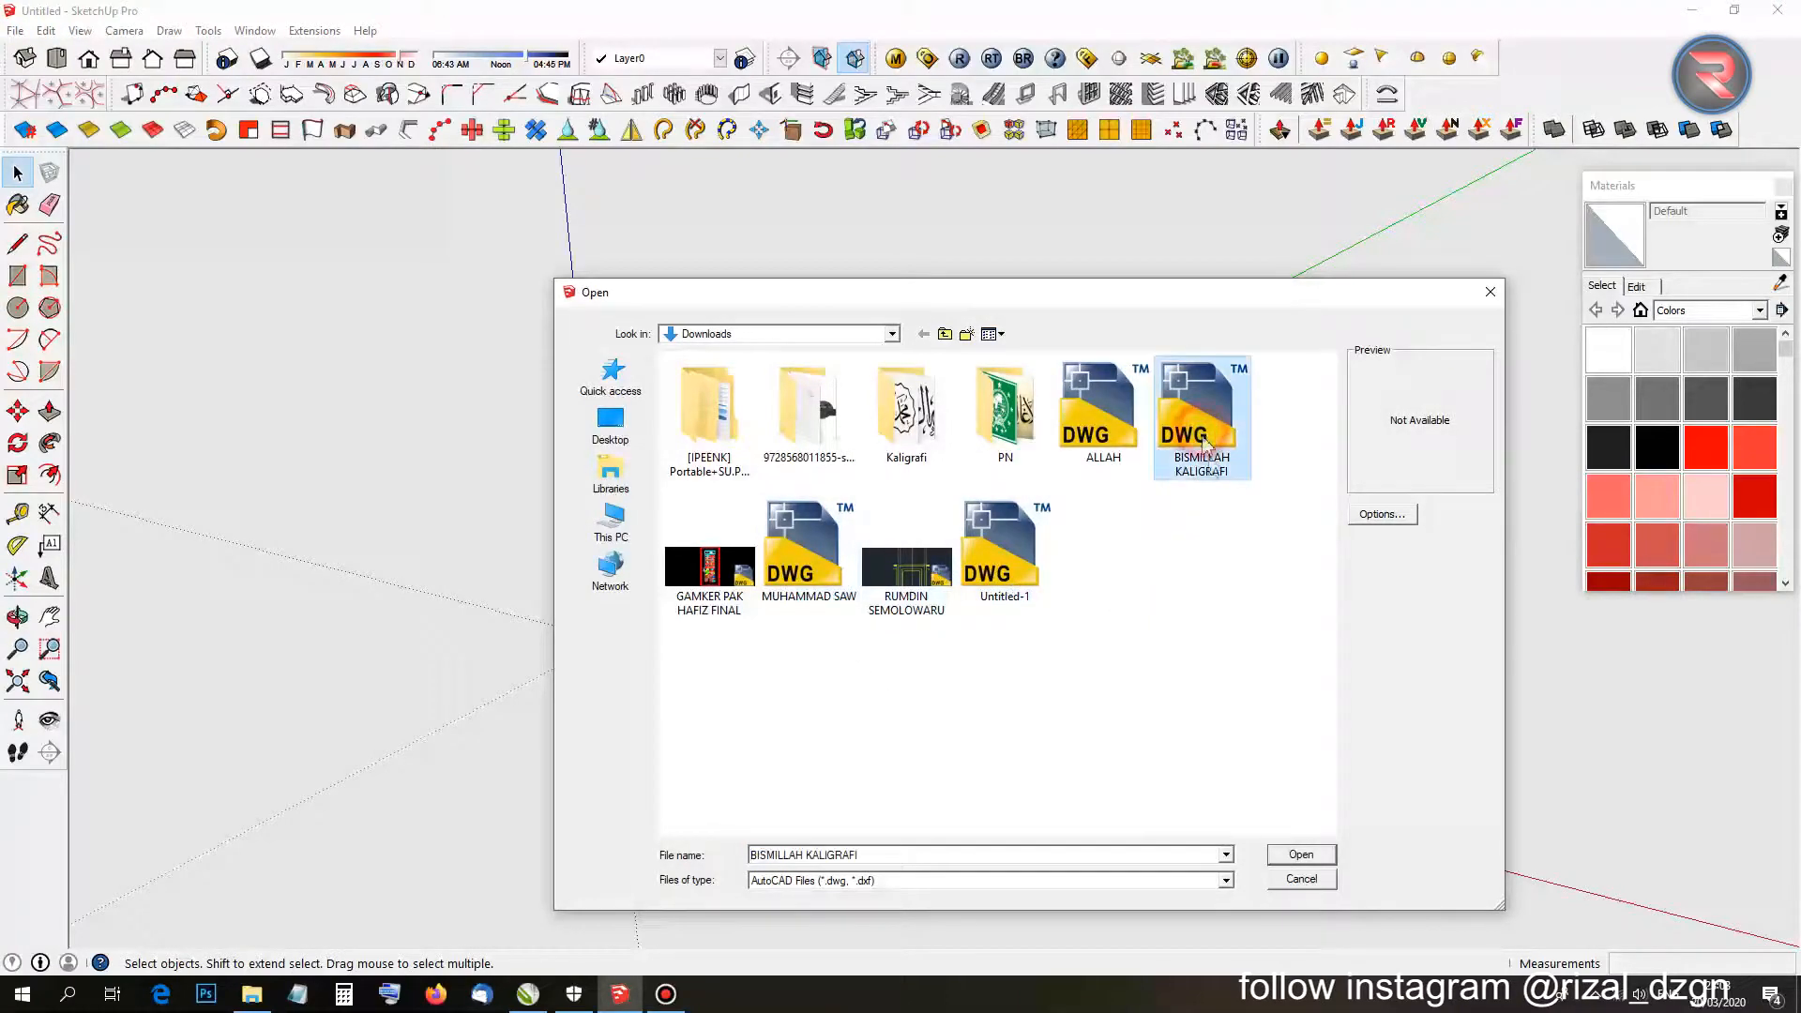
click(1306, 859)
click(999, 637)
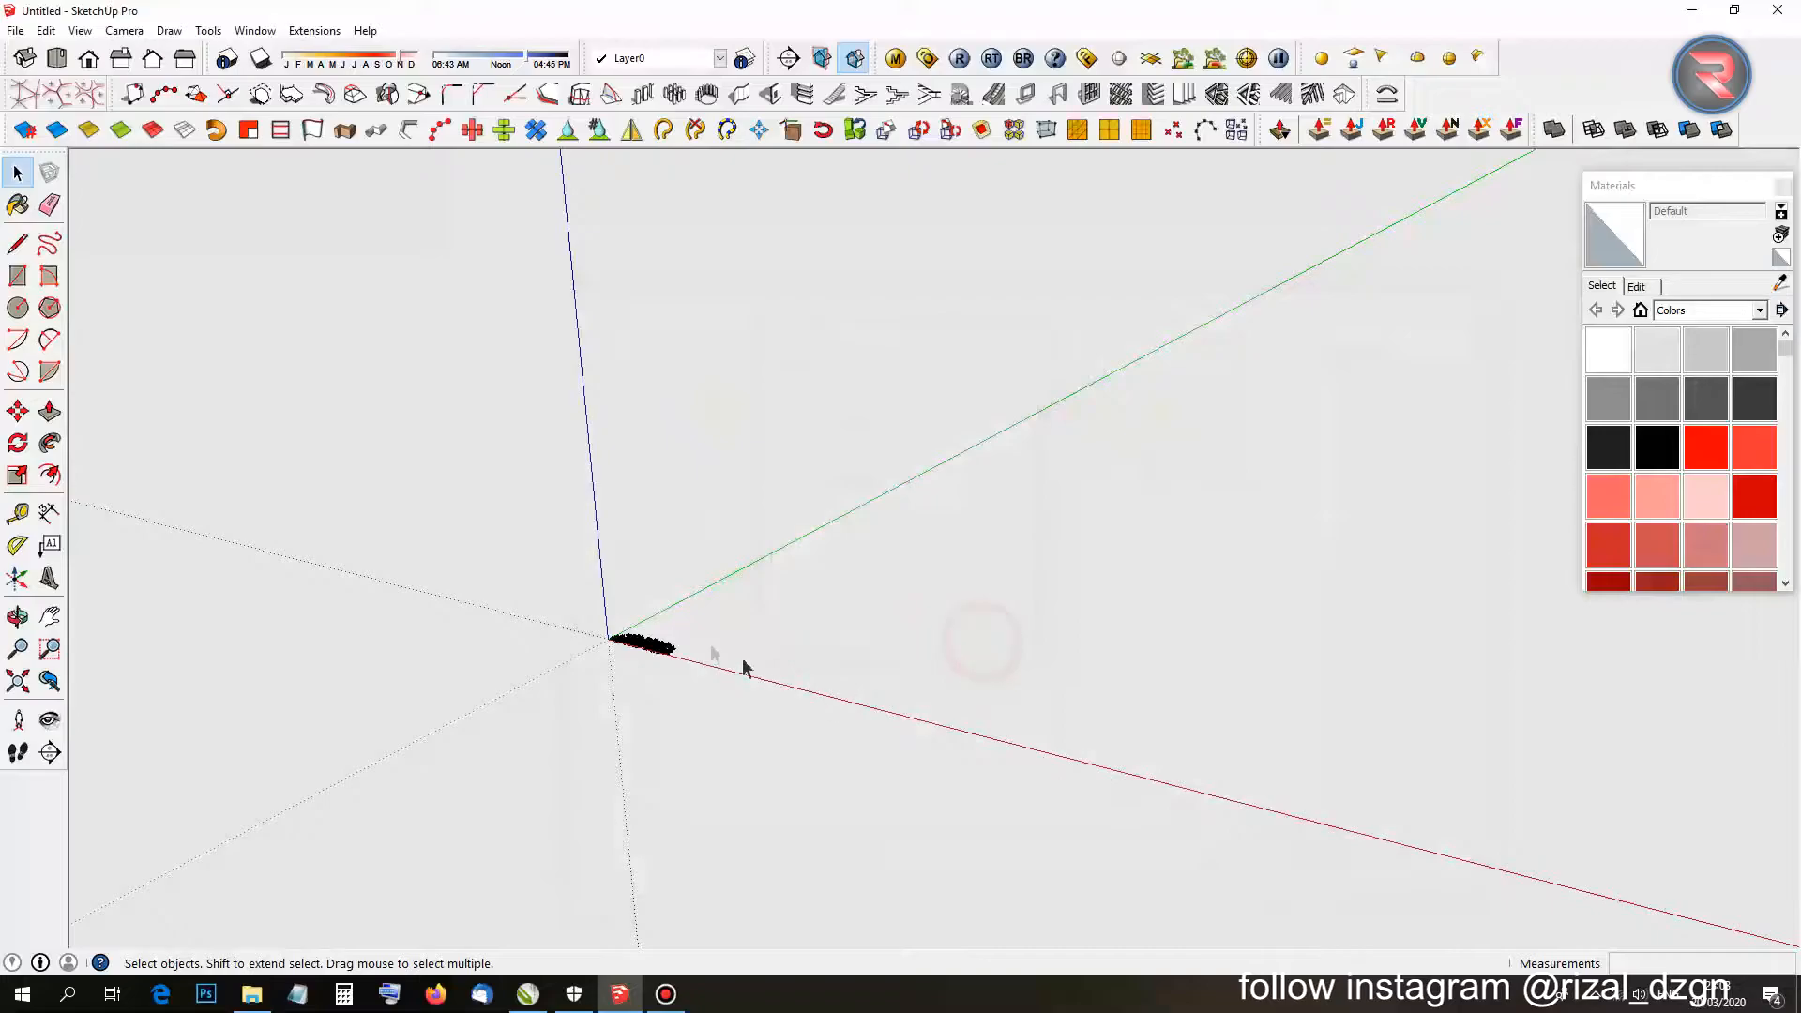
scroll(635, 701, up, 6)
Orbit to a steeper view and bring up the Styles panel's edge settings.
scroll(737, 601, up, 10)
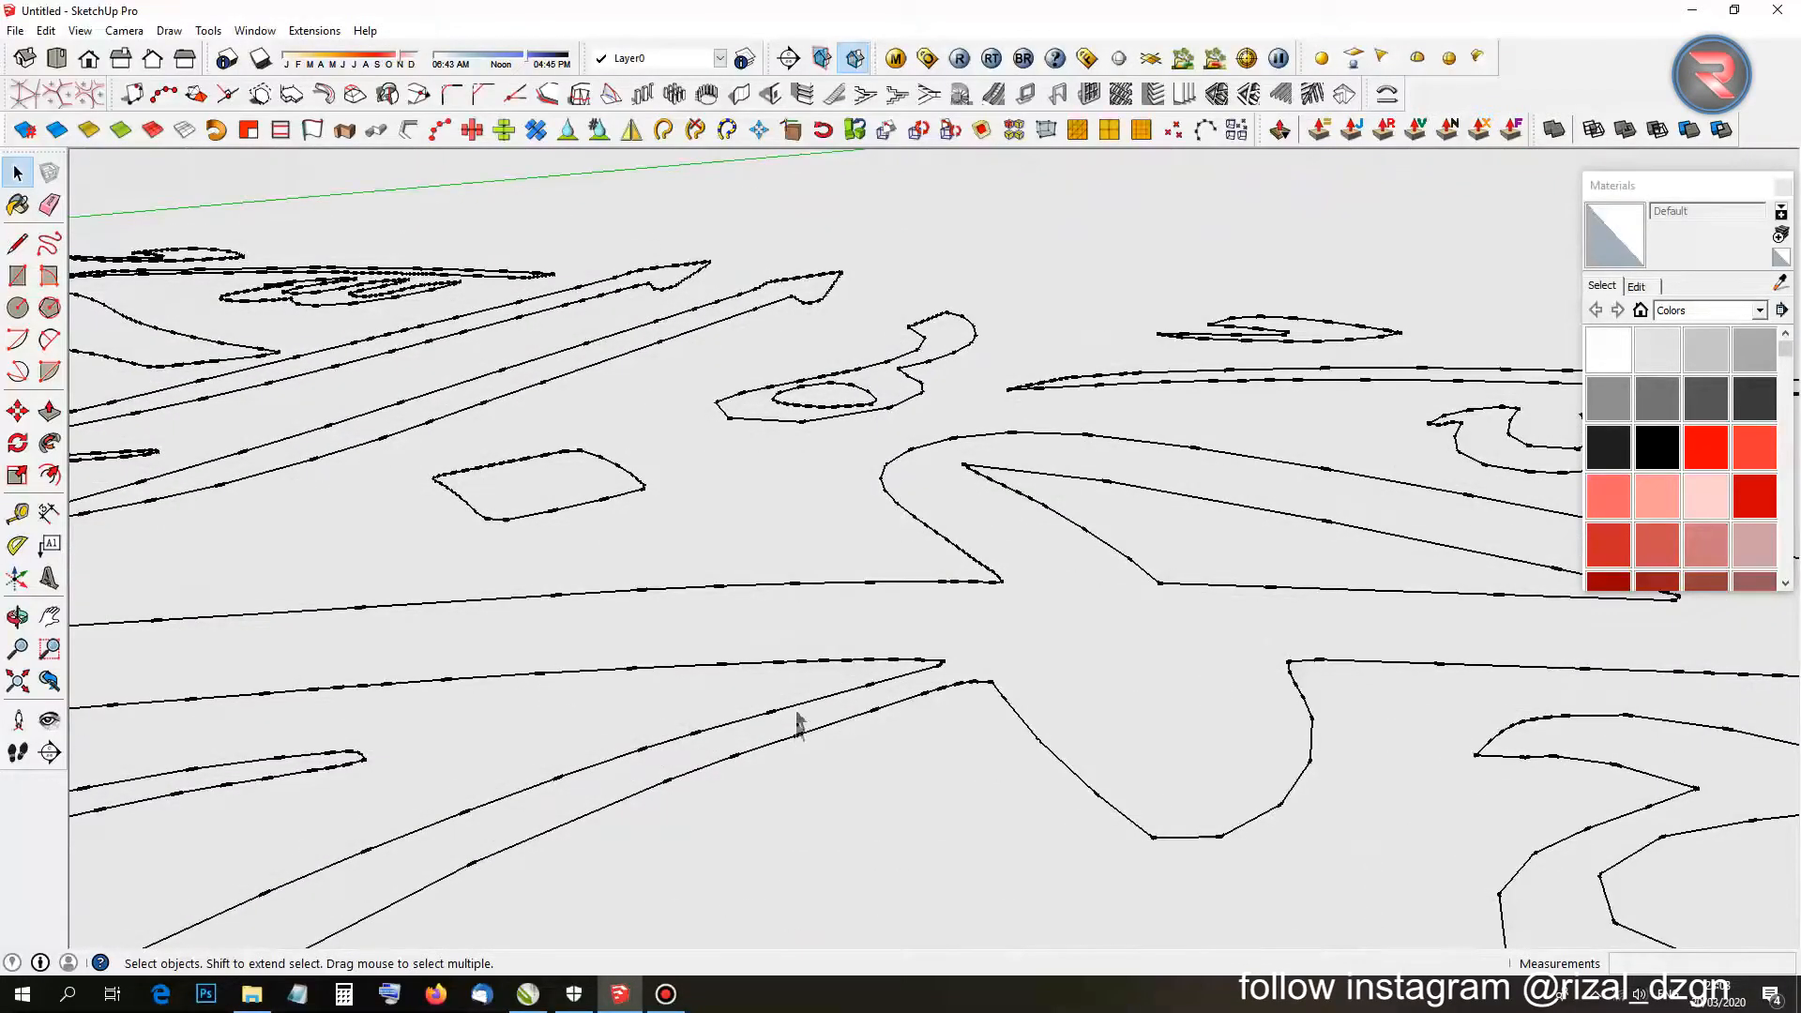
scroll(798, 723, down, 2)
middle_drag(766, 628, 872, 732)
scroll(976, 436, up, 3)
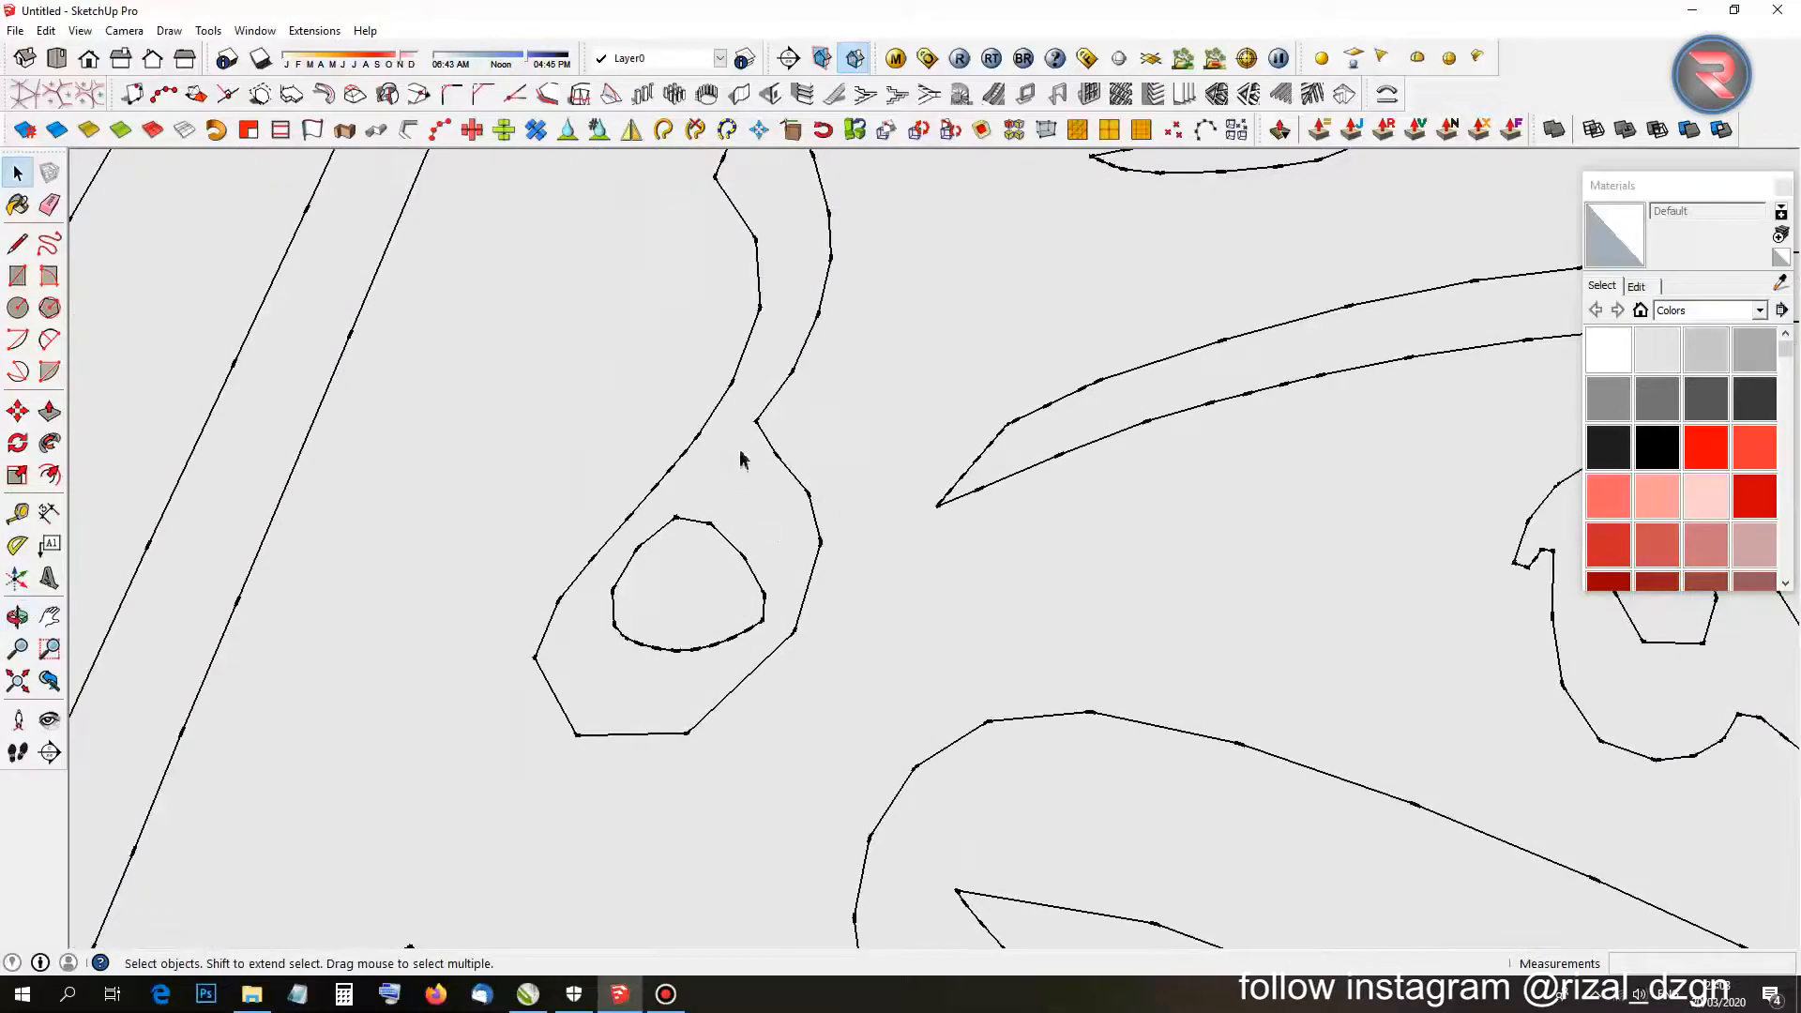
scroll(741, 458, up, 2)
scroll(1231, 373, down, 3)
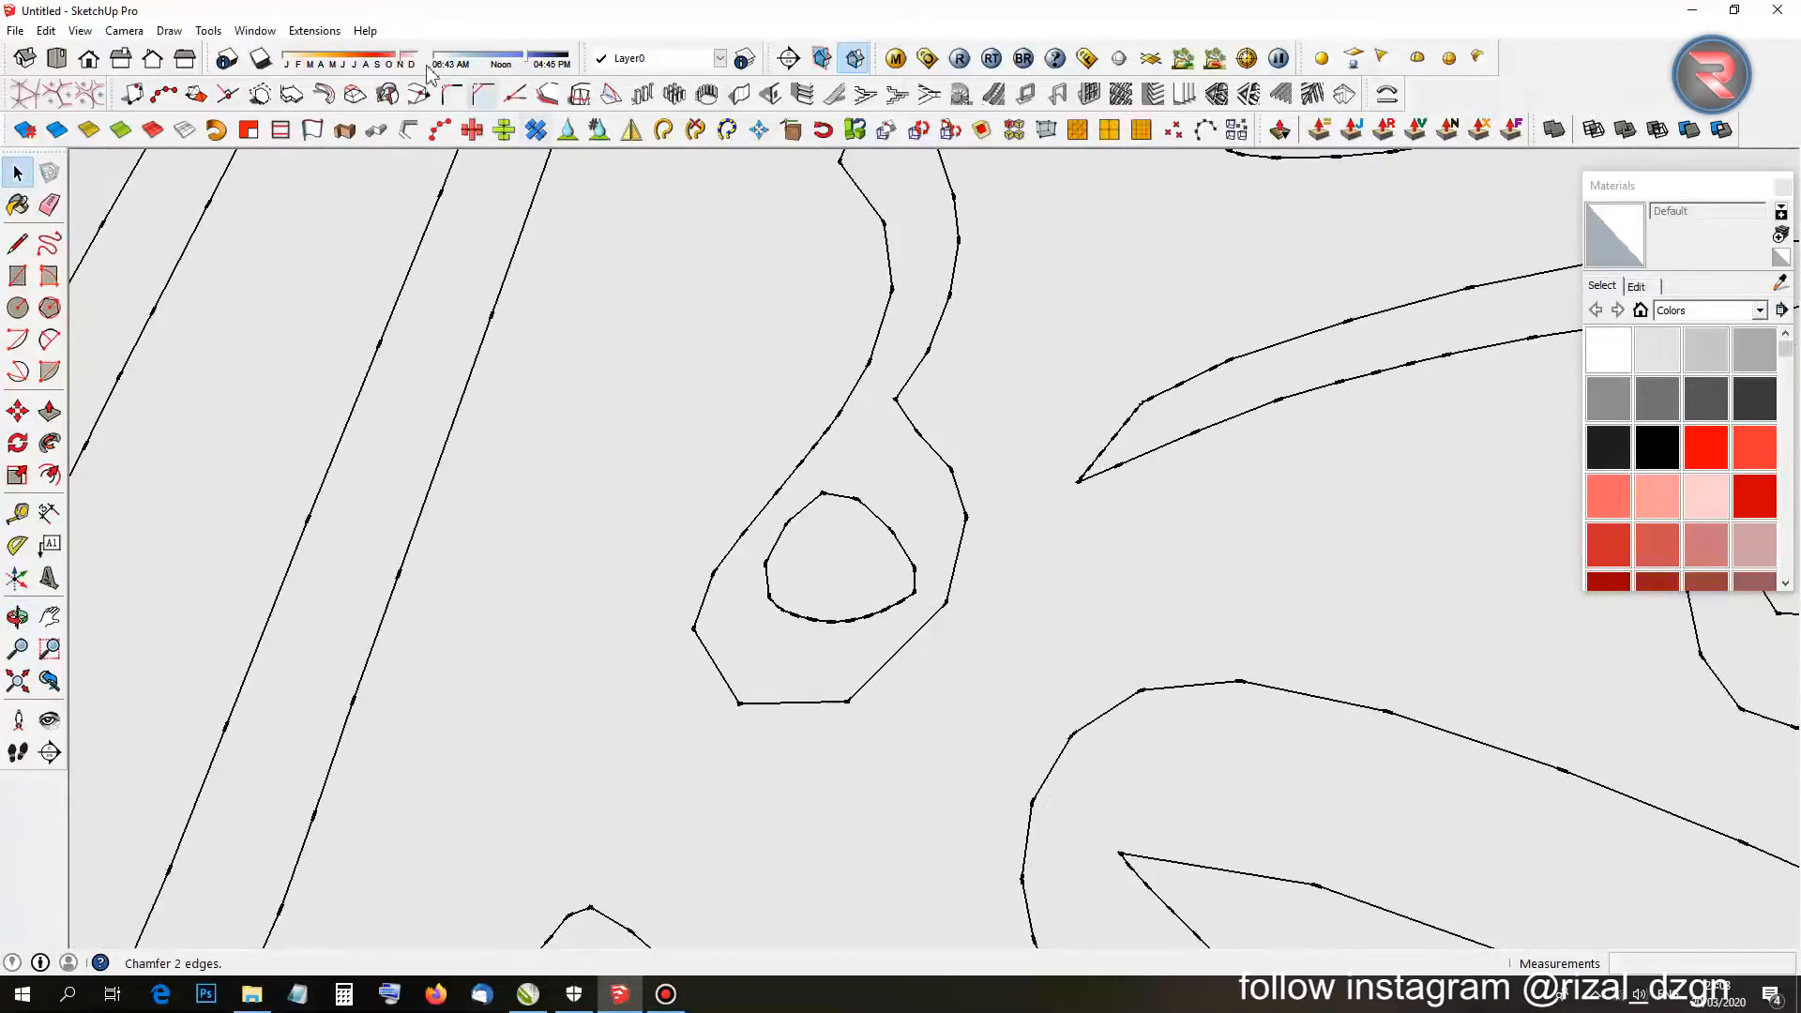
click(255, 29)
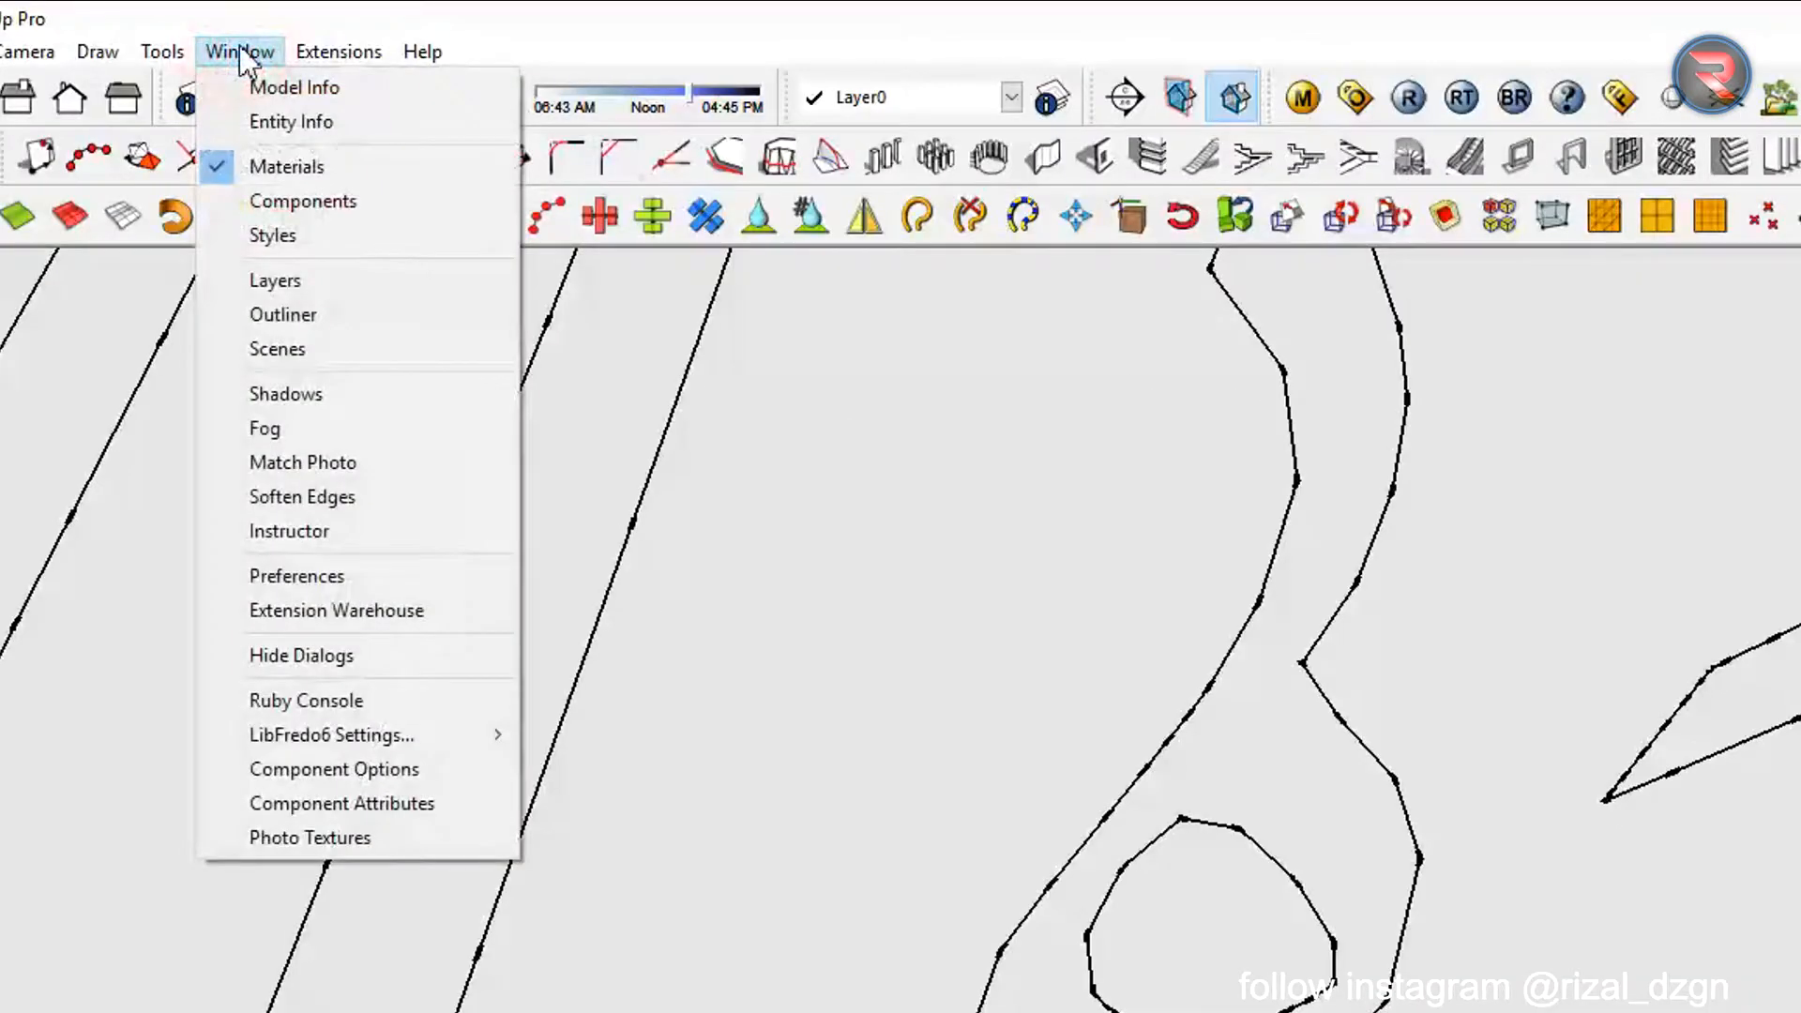
click(272, 235)
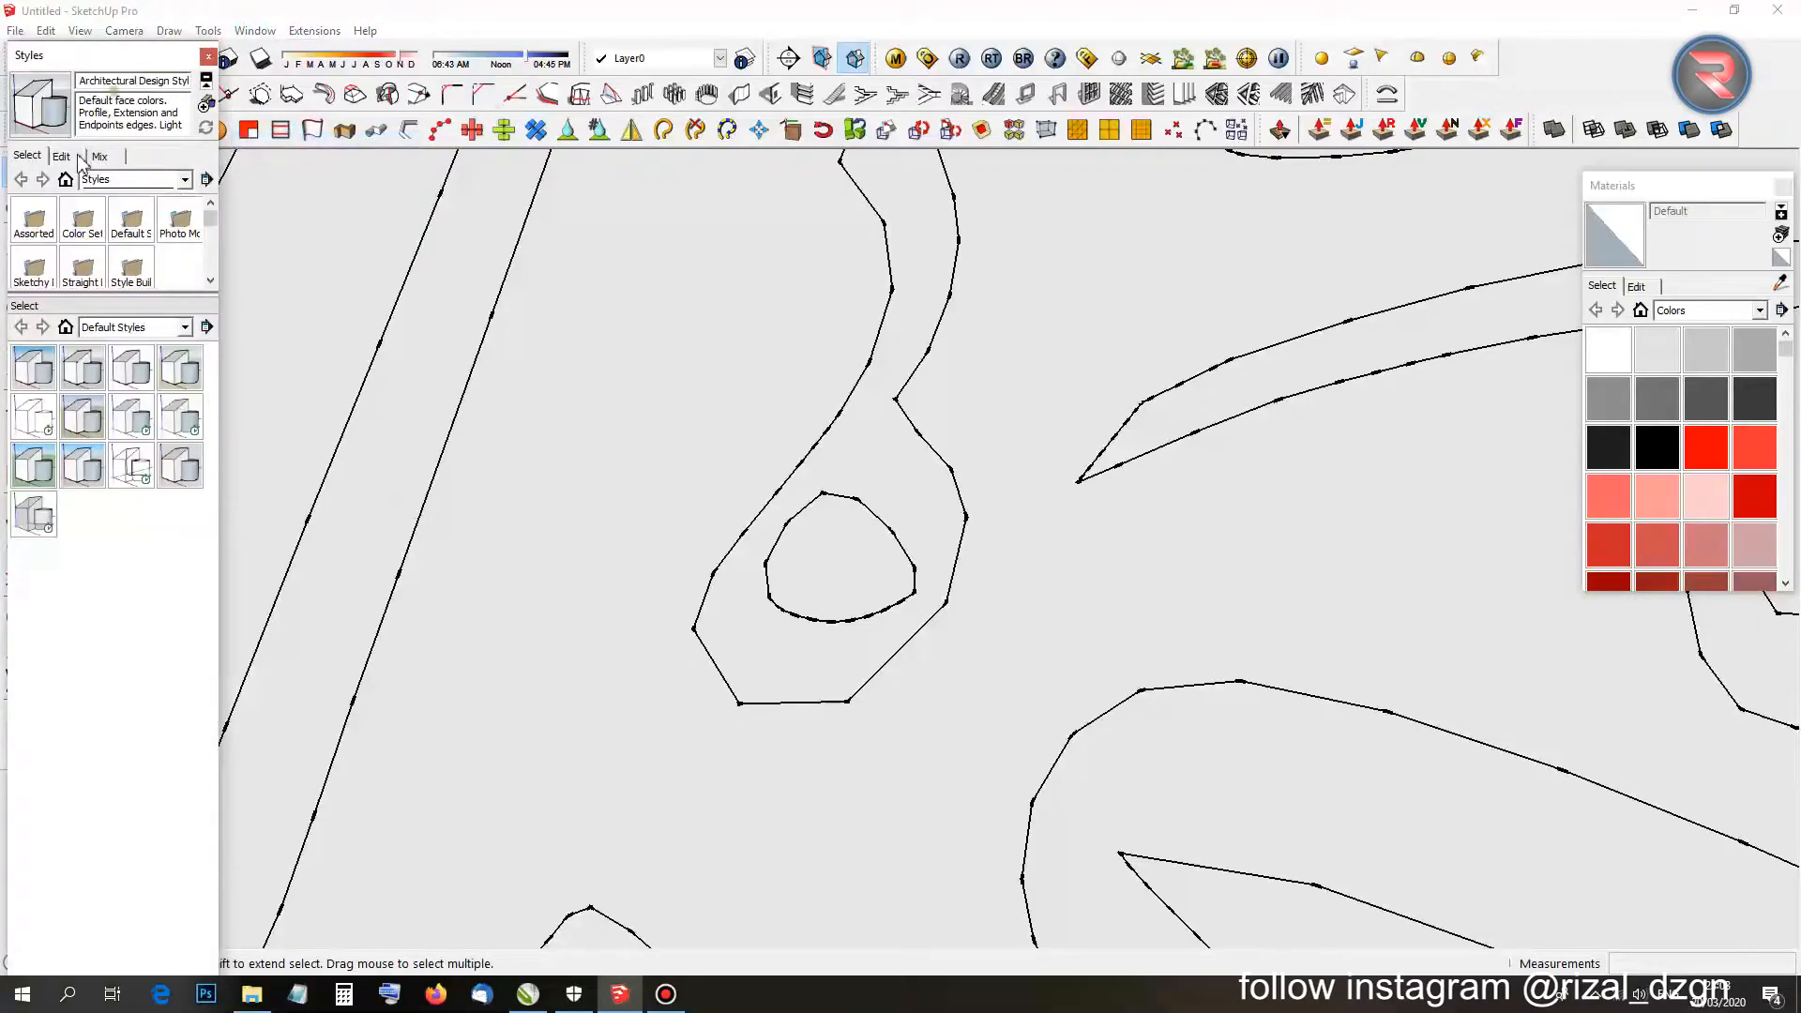
click(62, 156)
drag(89, 294, 96, 441)
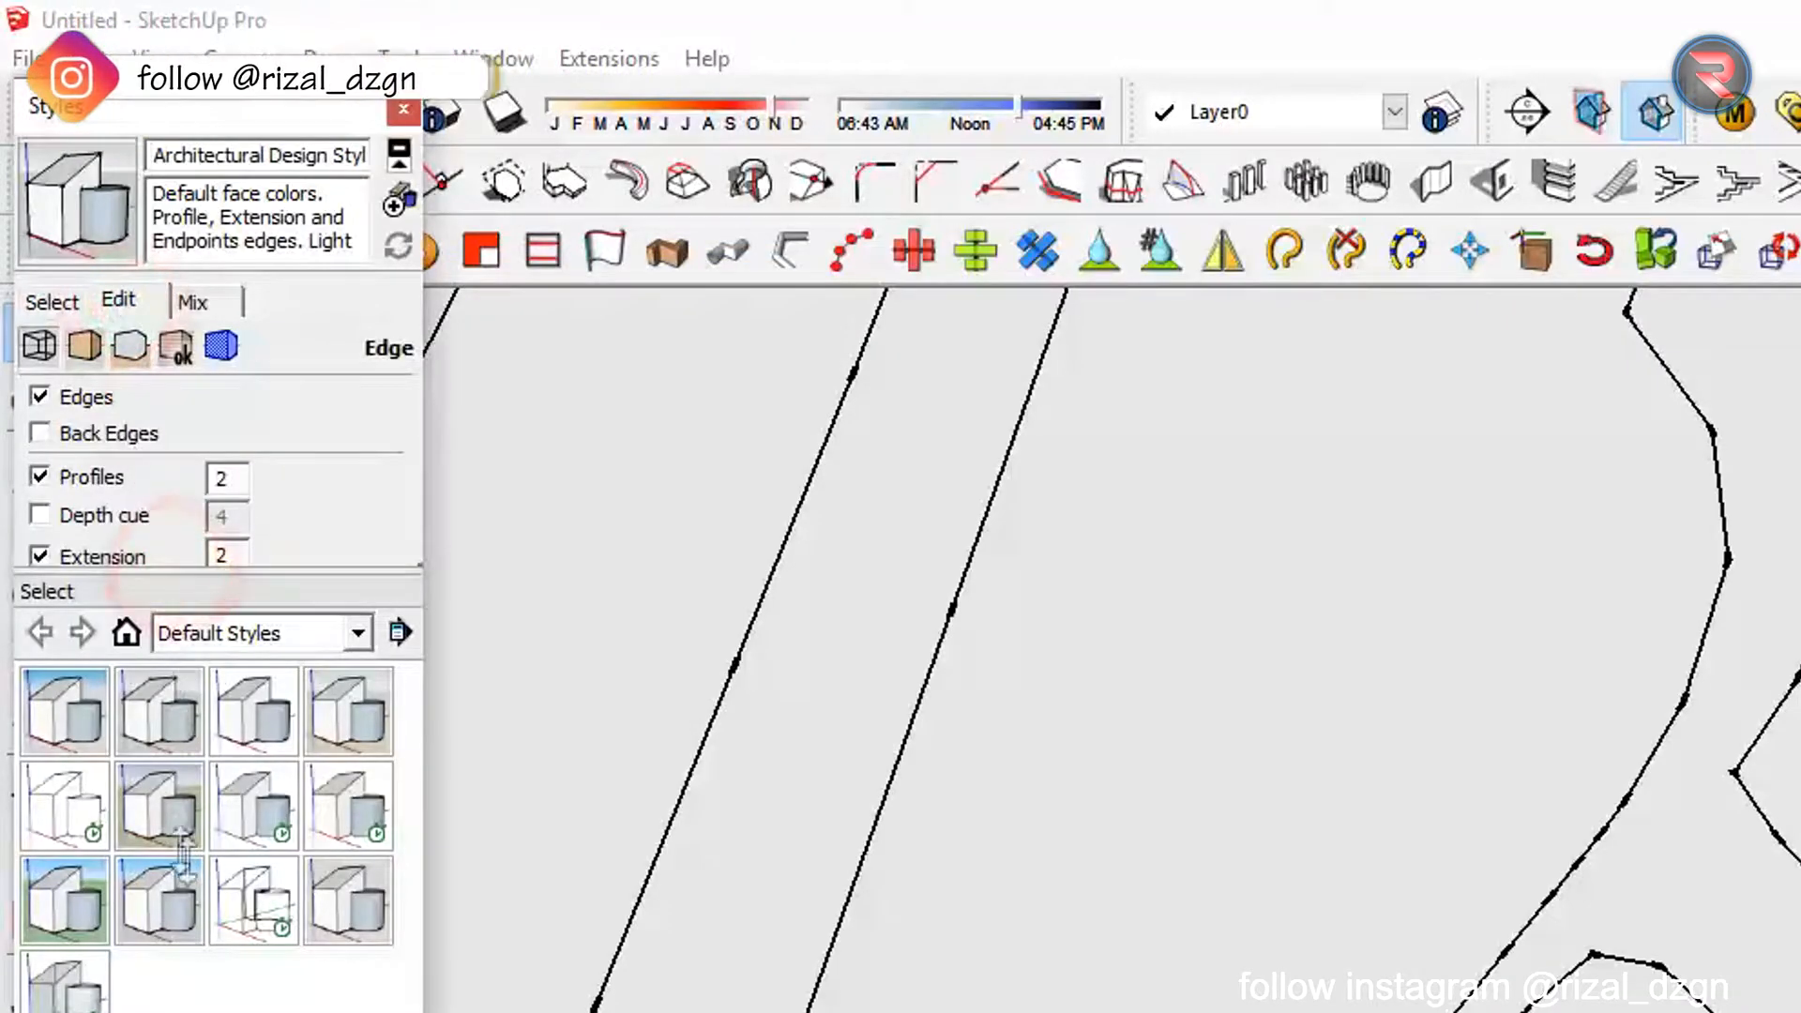
drag(185, 853, 180, 863)
Turn off Endpoints, Extension and Profiles edges, then close Styles and reframe the calligraphy.
click(39, 593)
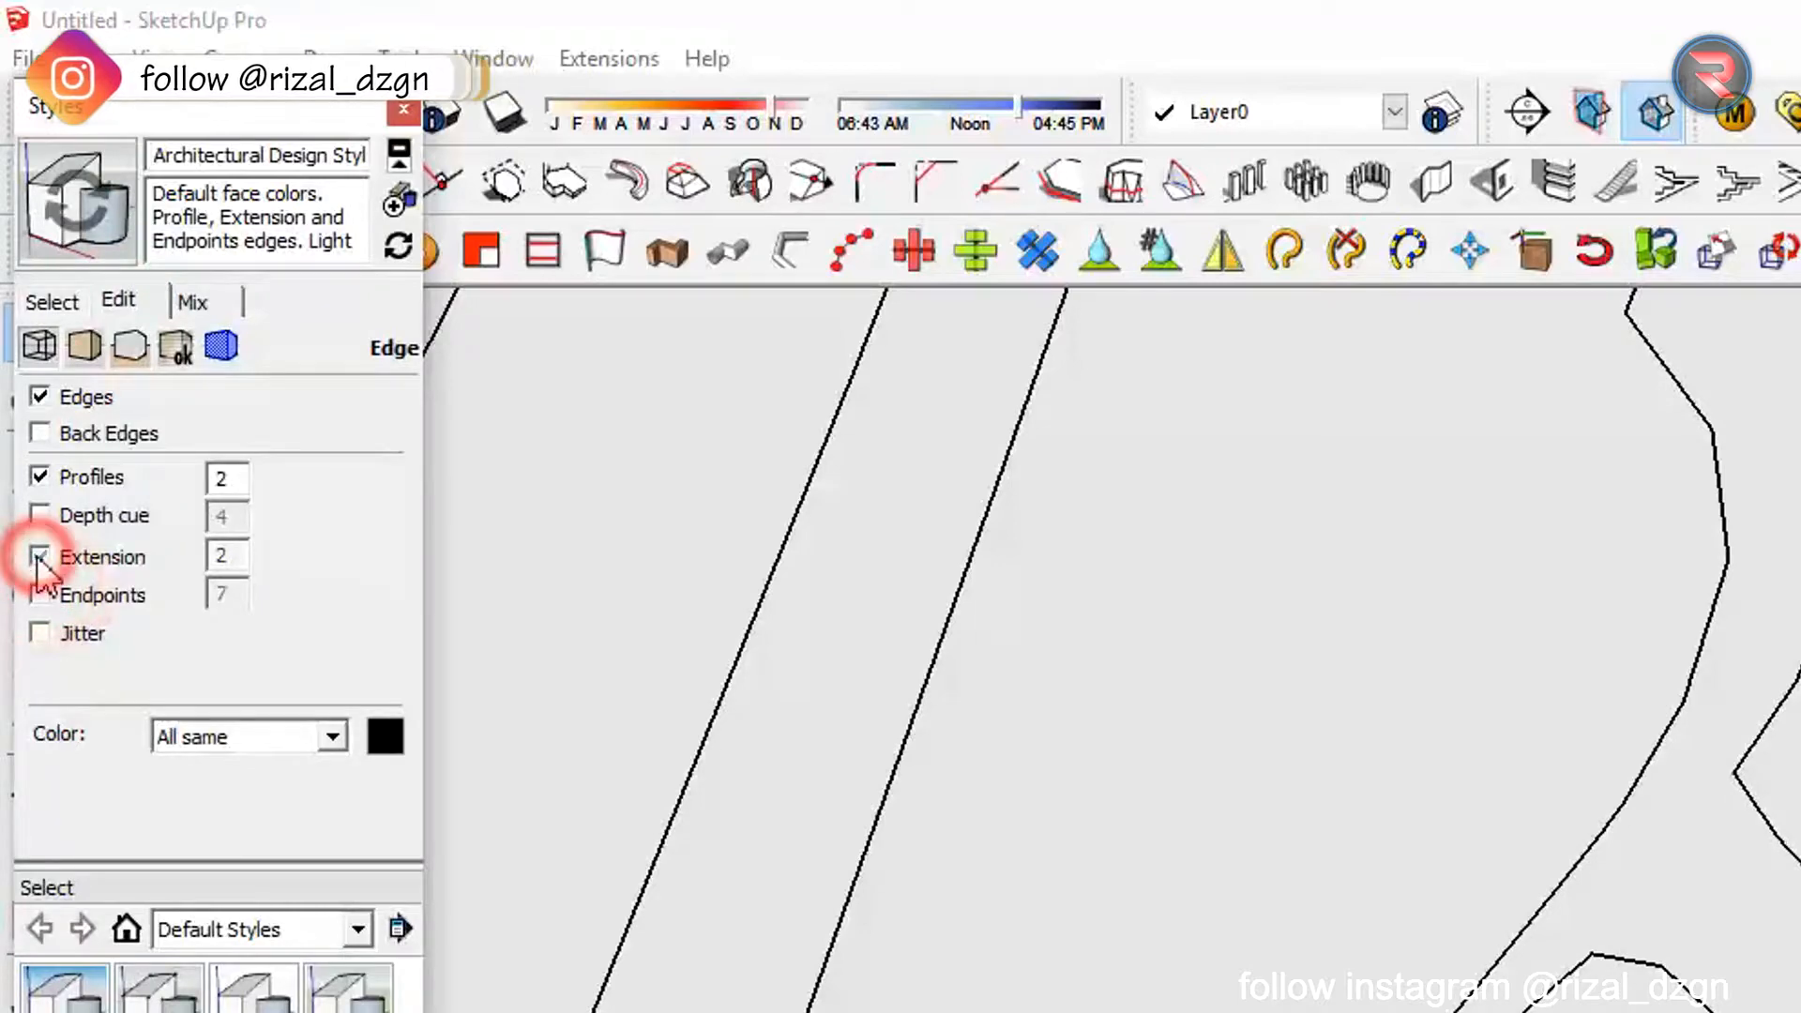
click(39, 556)
click(40, 477)
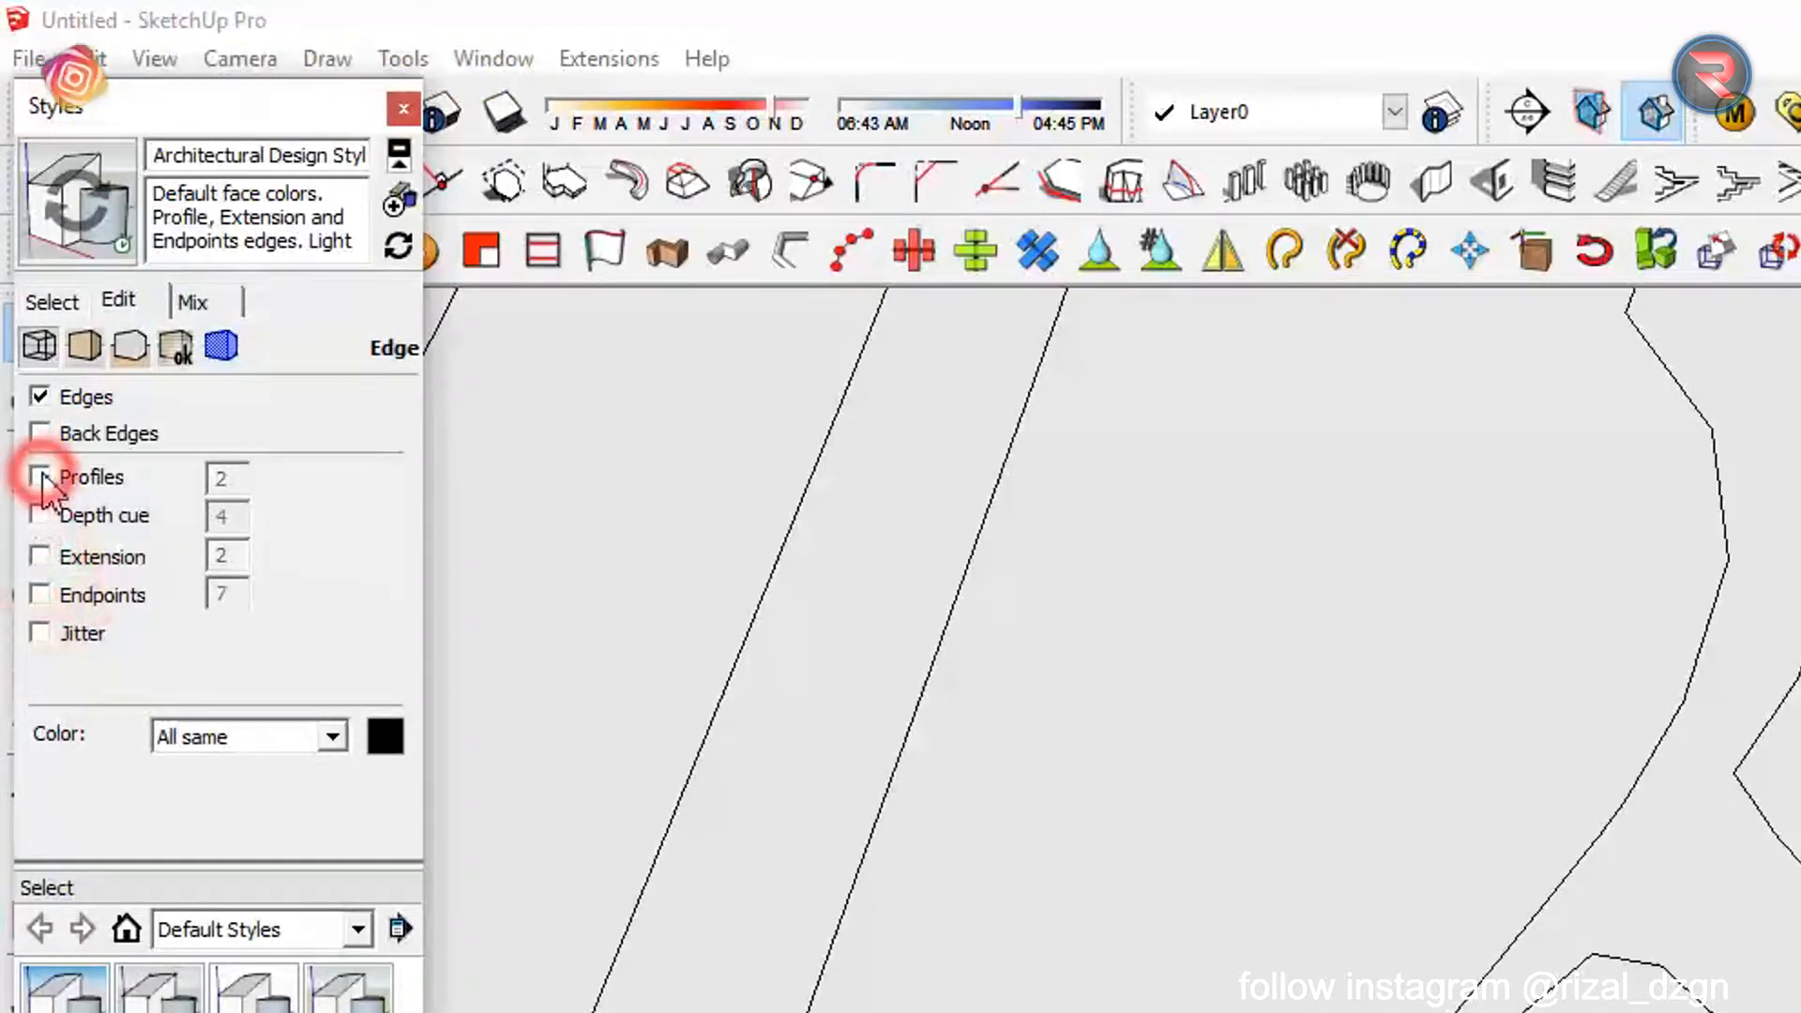
click(402, 108)
scroll(1144, 826, down, 8)
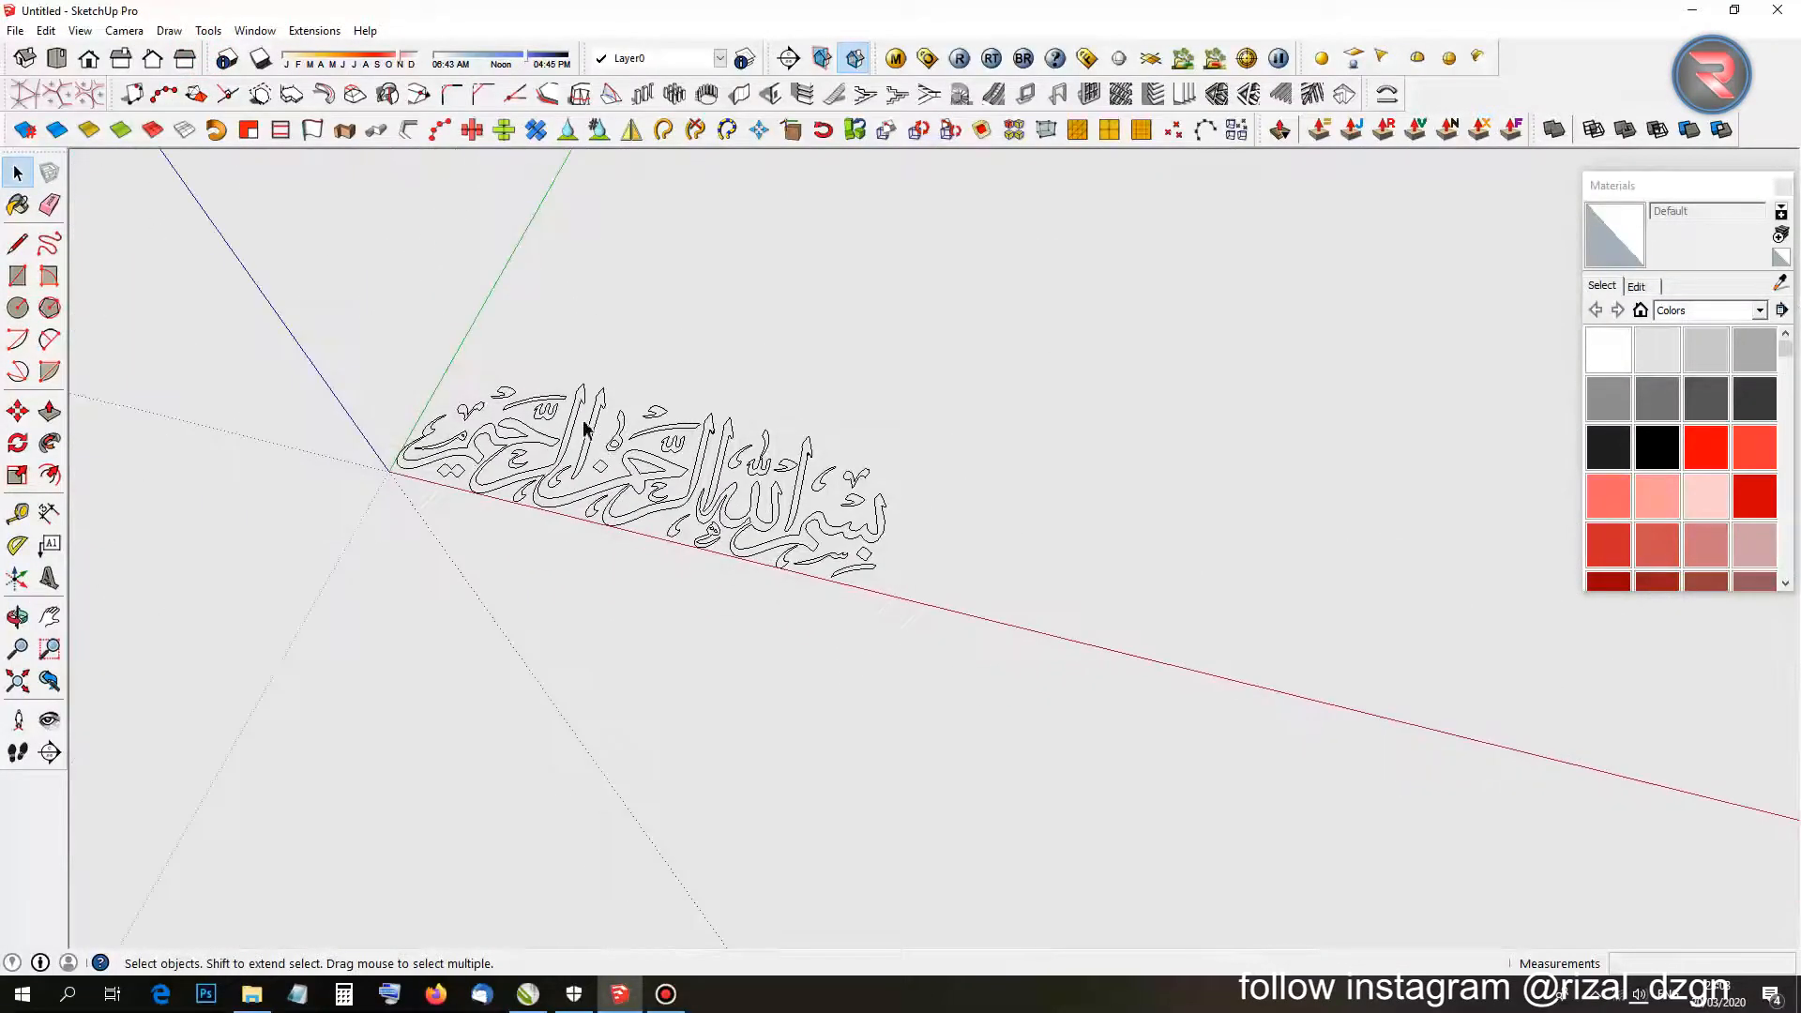
middle_drag(585, 427, 619, 338)
key(r)
click(490, 324)
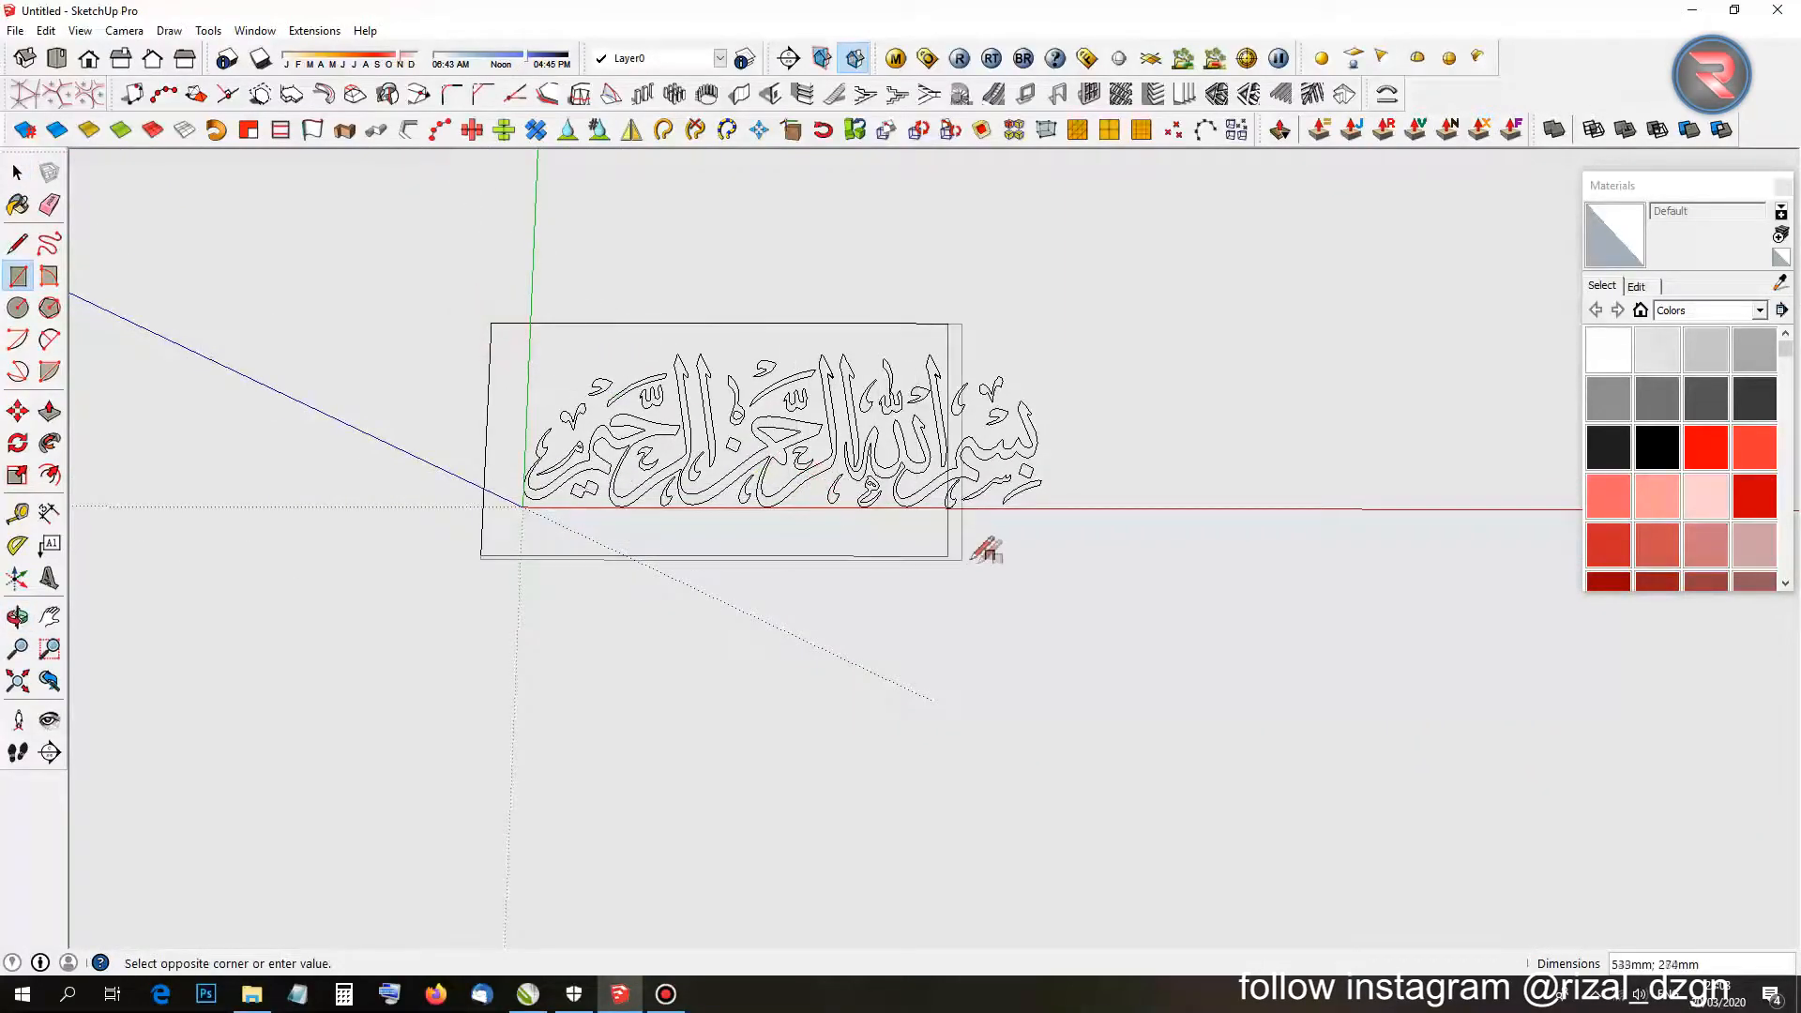
scroll(833, 293, up, 10)
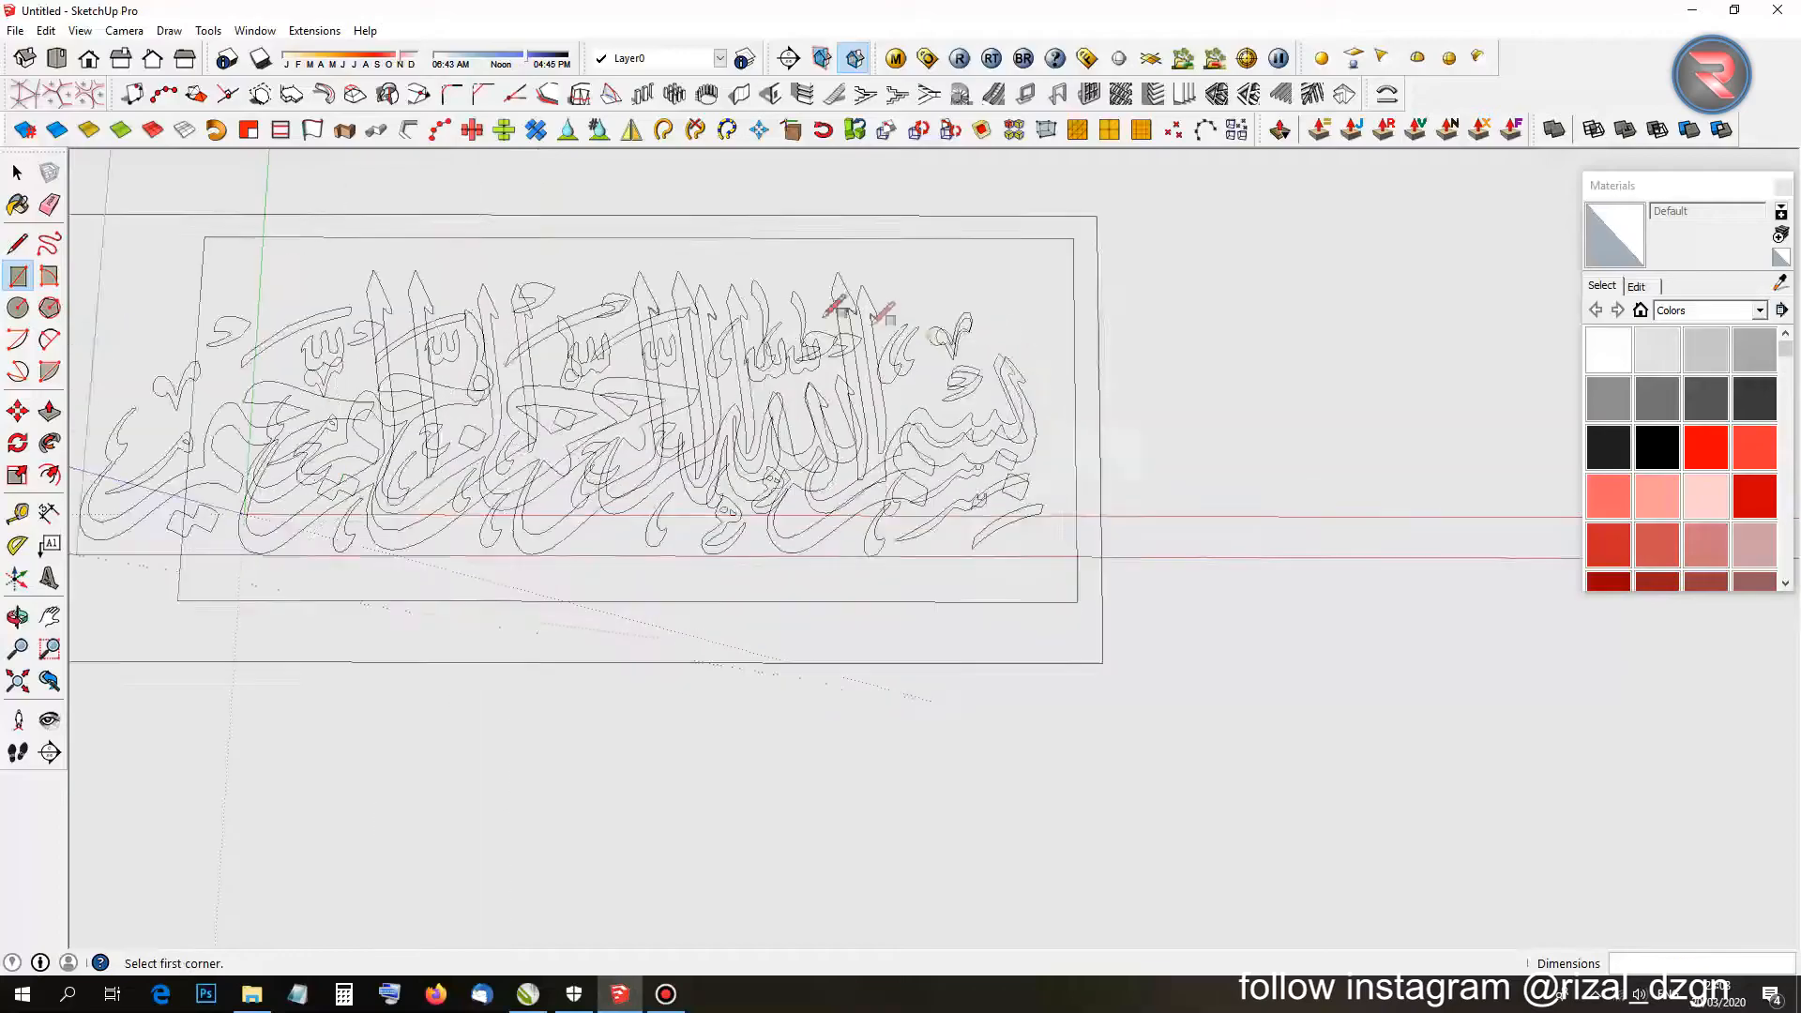
scroll(955, 319, down, 10)
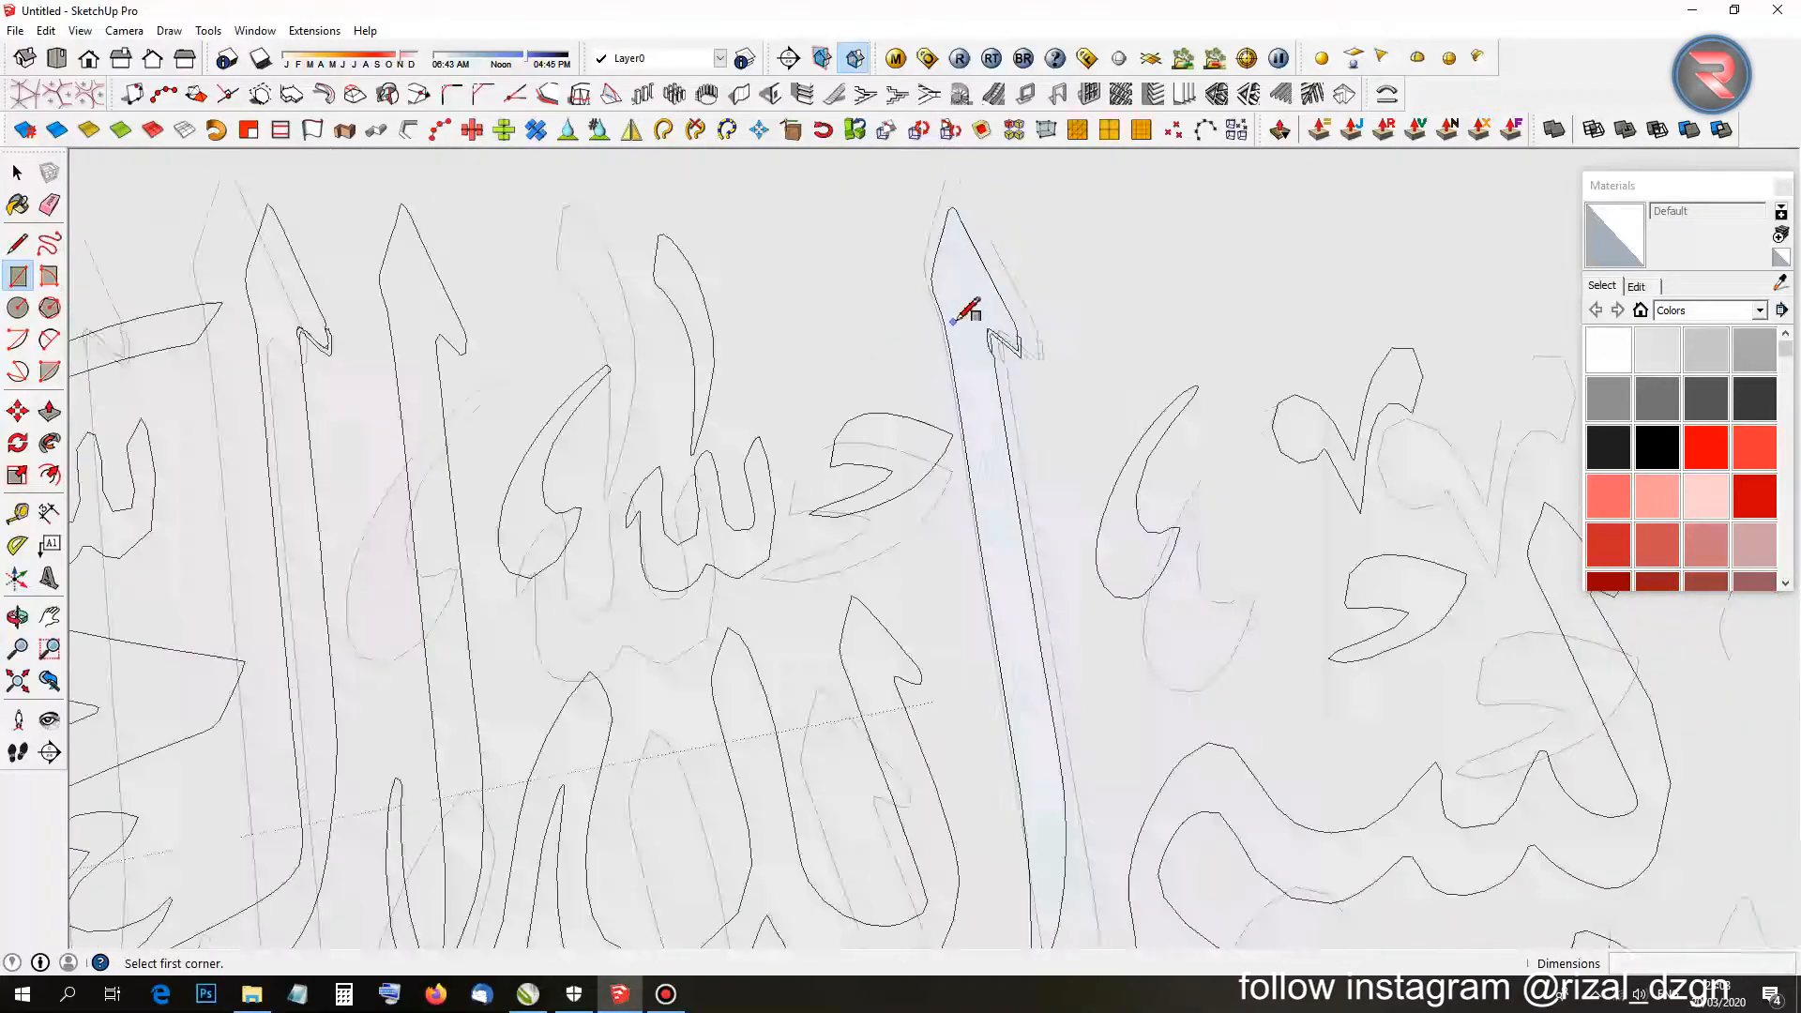
click(1113, 339)
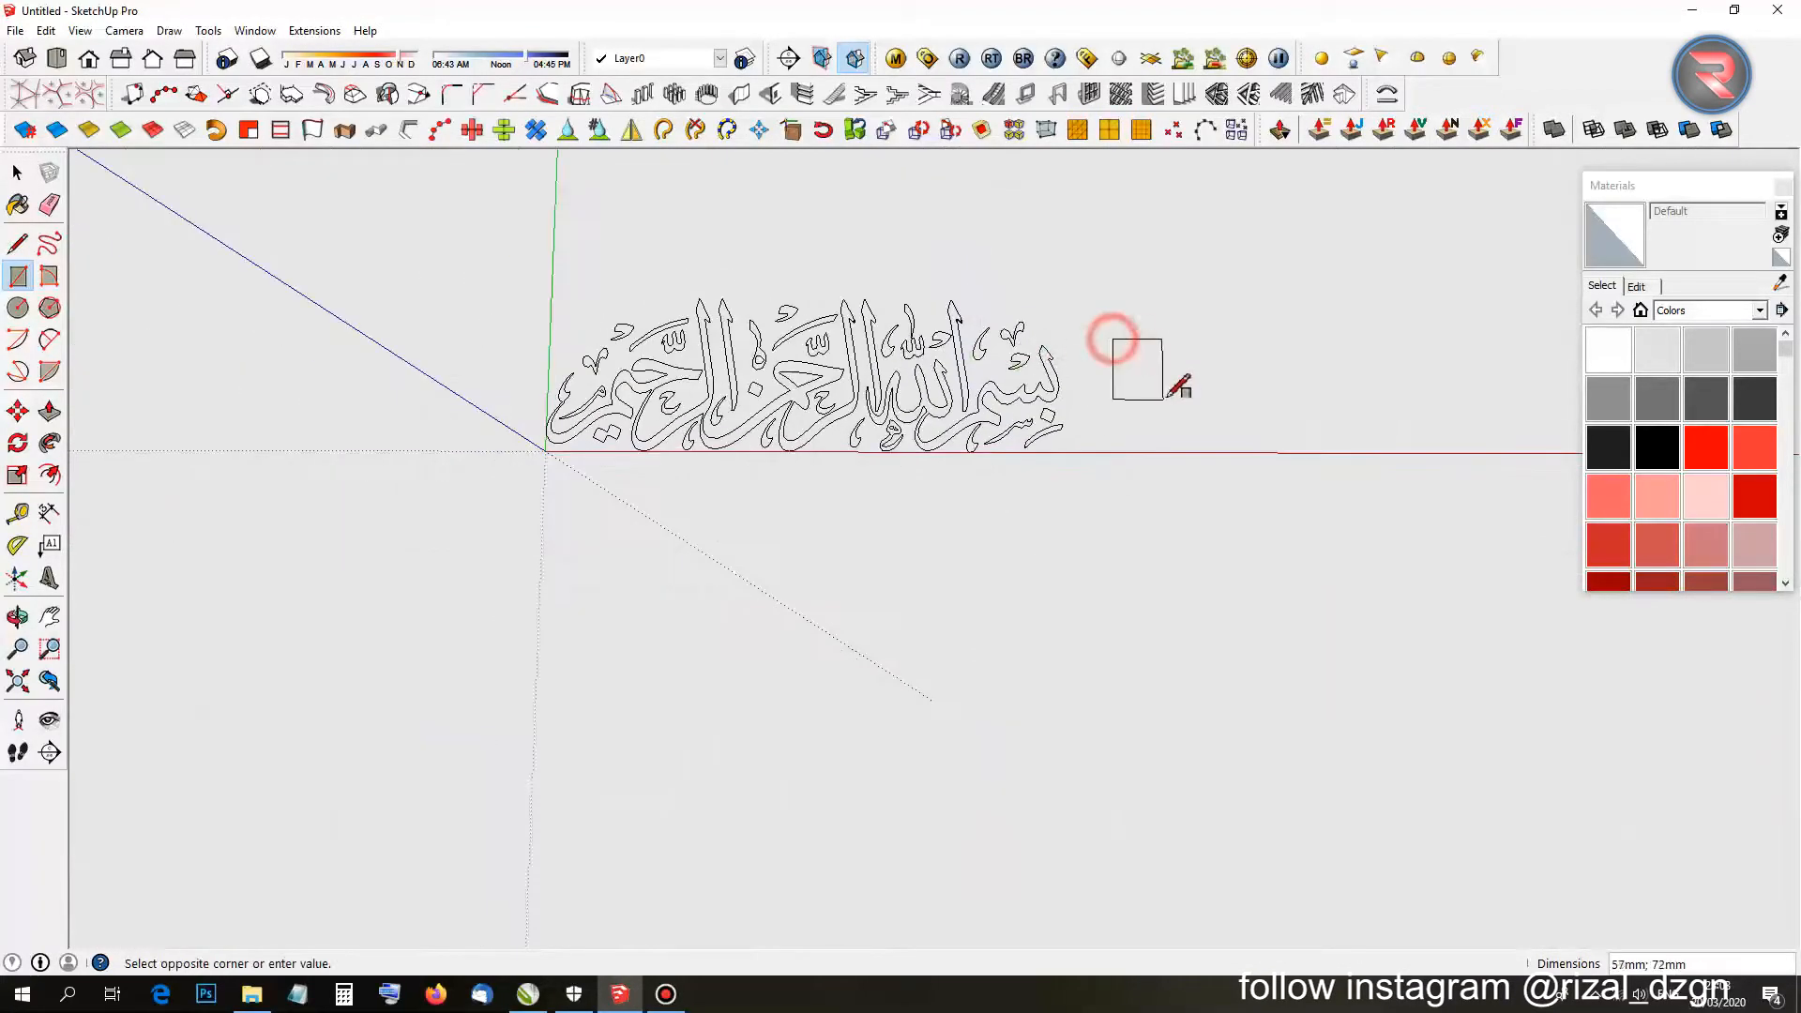
key(e)
drag(1146, 322, 1184, 414)
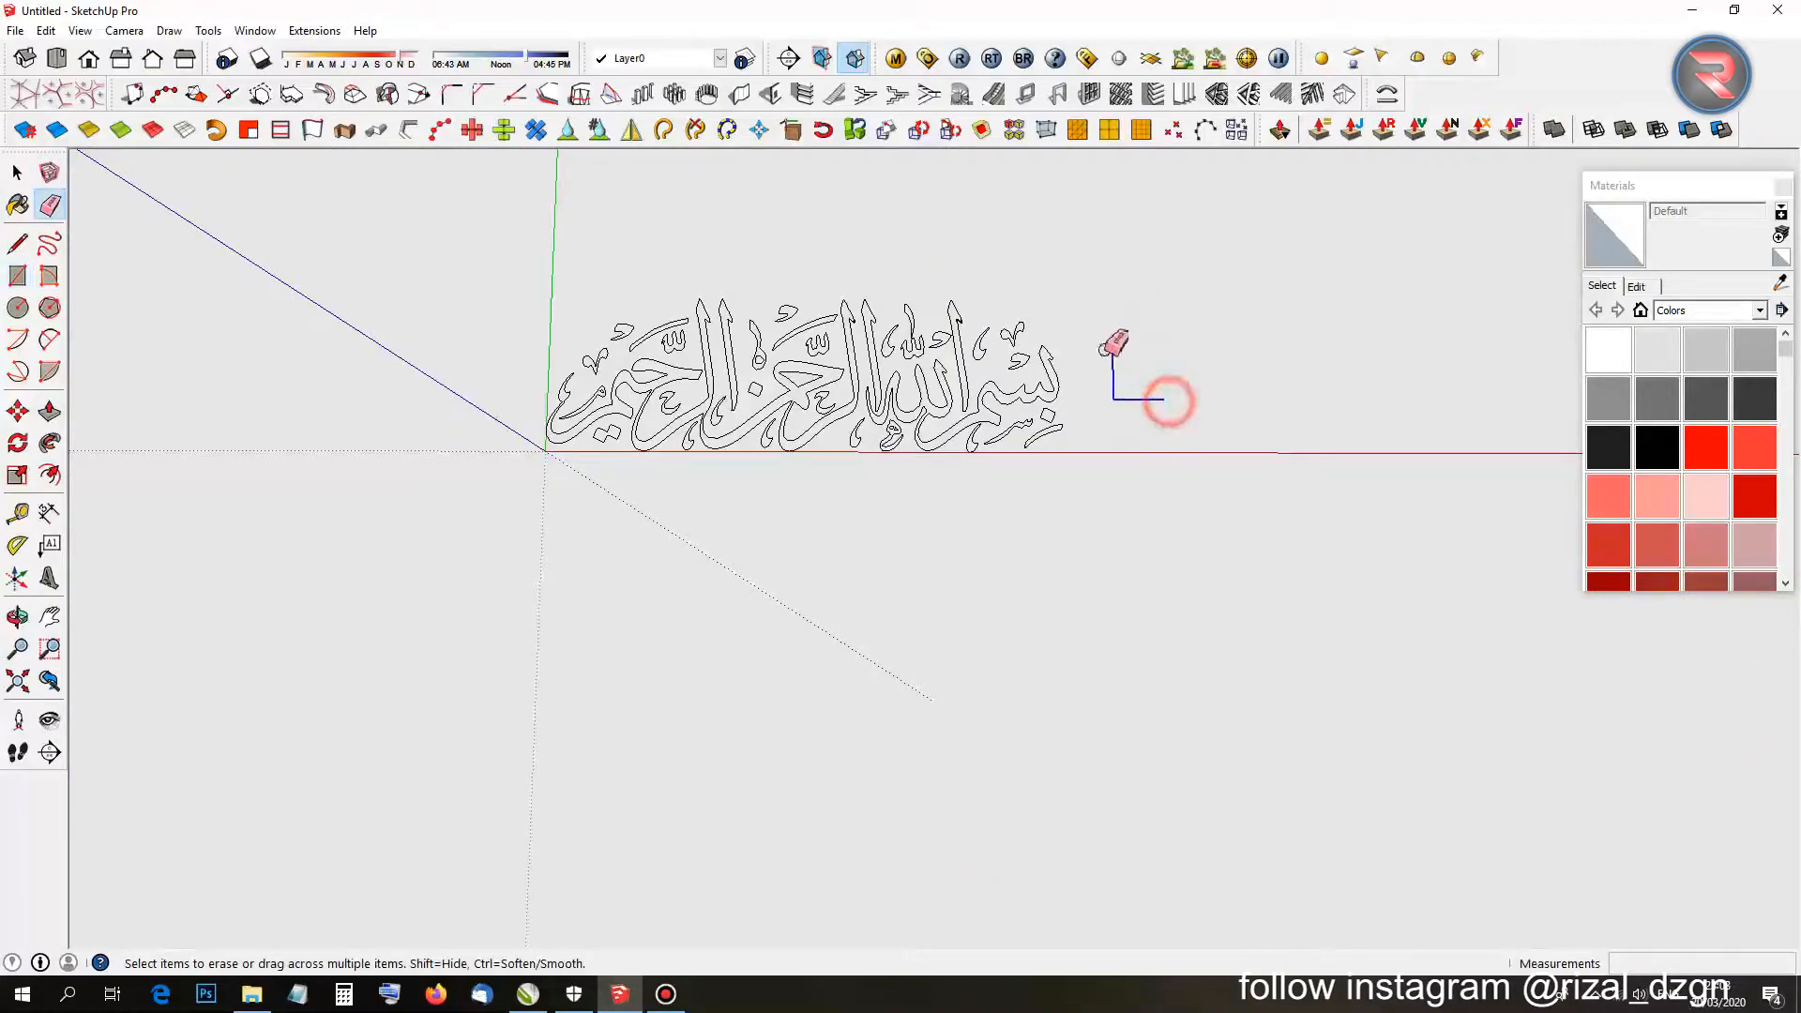
key(r)
click(1118, 499)
click(461, 258)
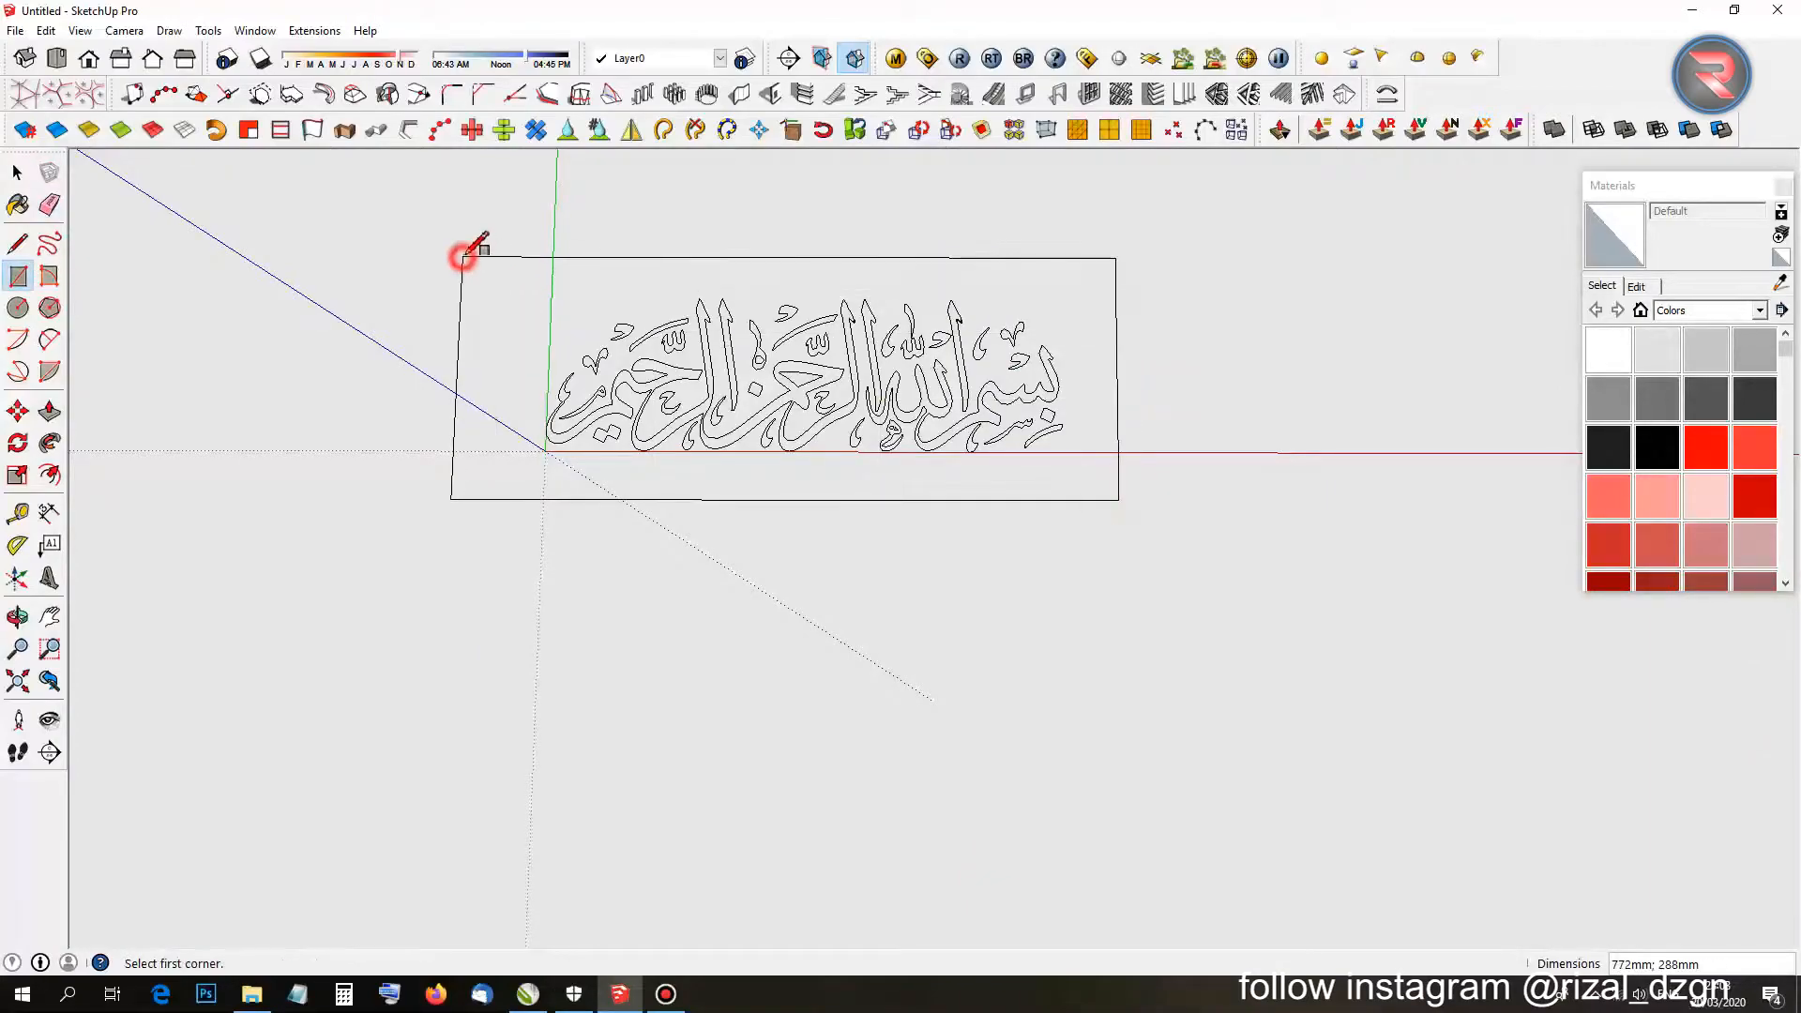
key(ctrl+z)
scroll(969, 299, up, 10)
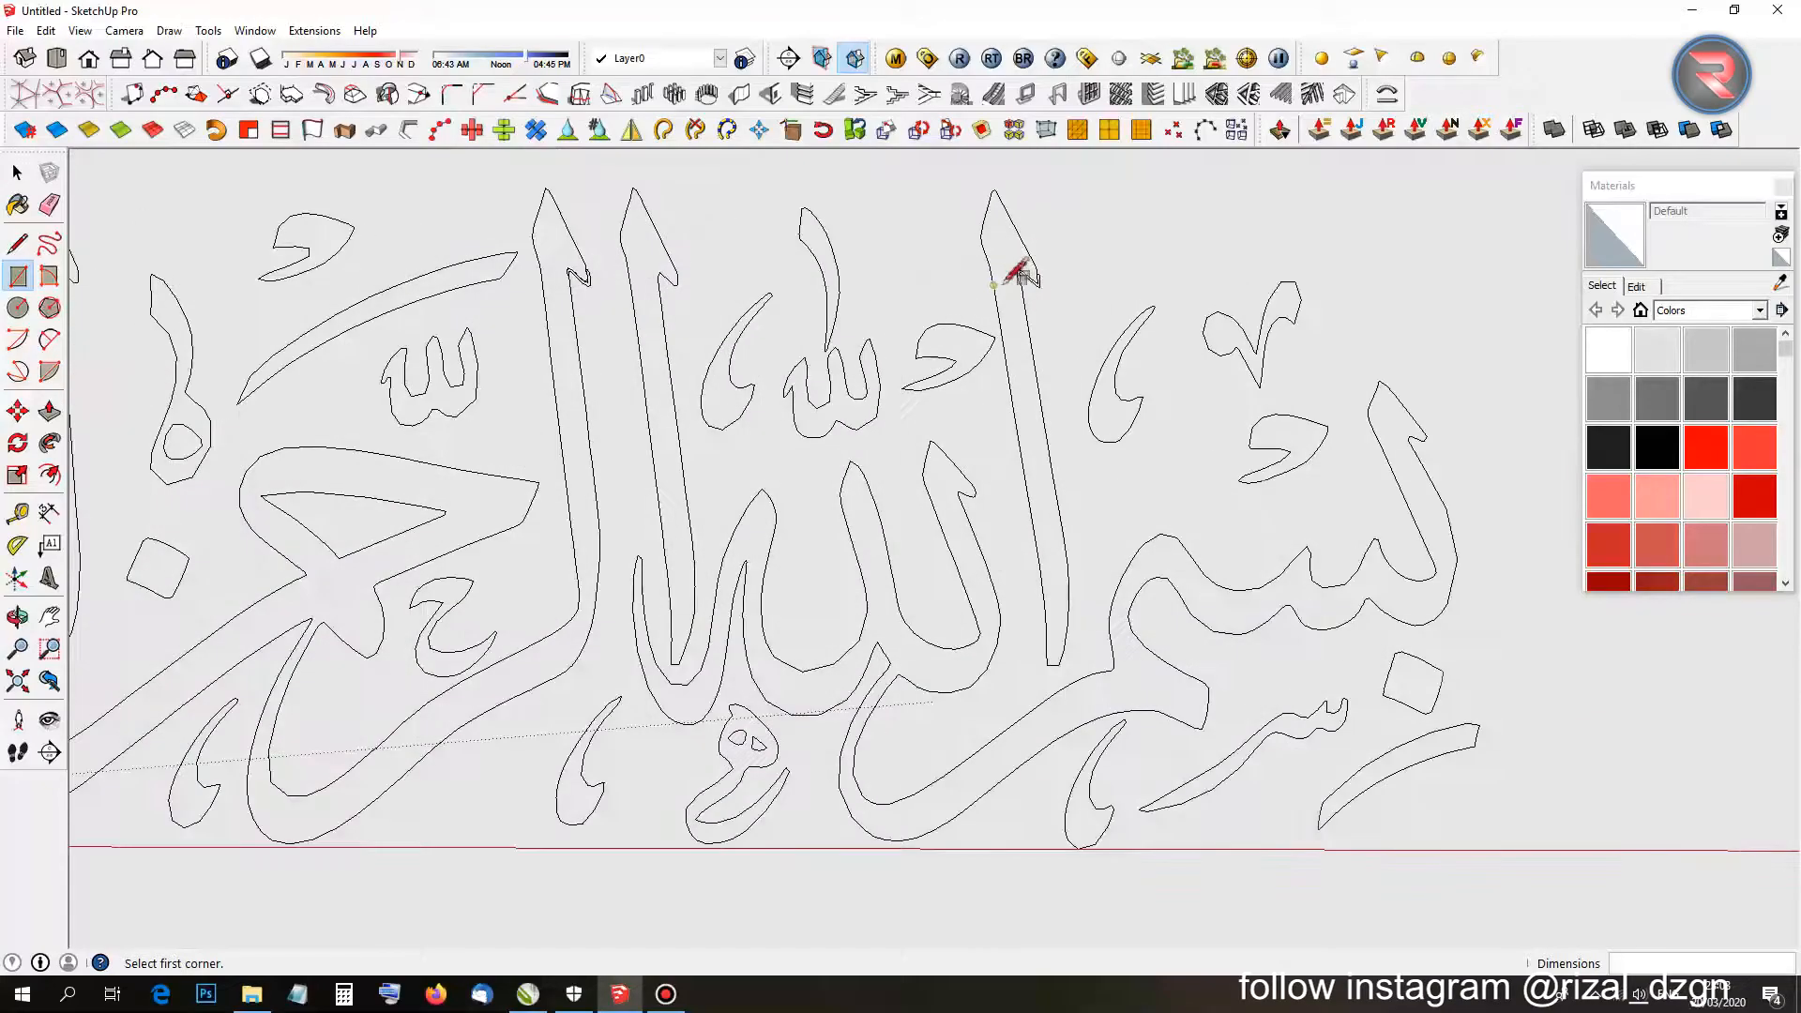
key(space)
click(1026, 284)
scroll(1028, 288, up, 3)
Erase the stray edges at the letter tip with the Eraser.
scroll(1032, 293, up, 8)
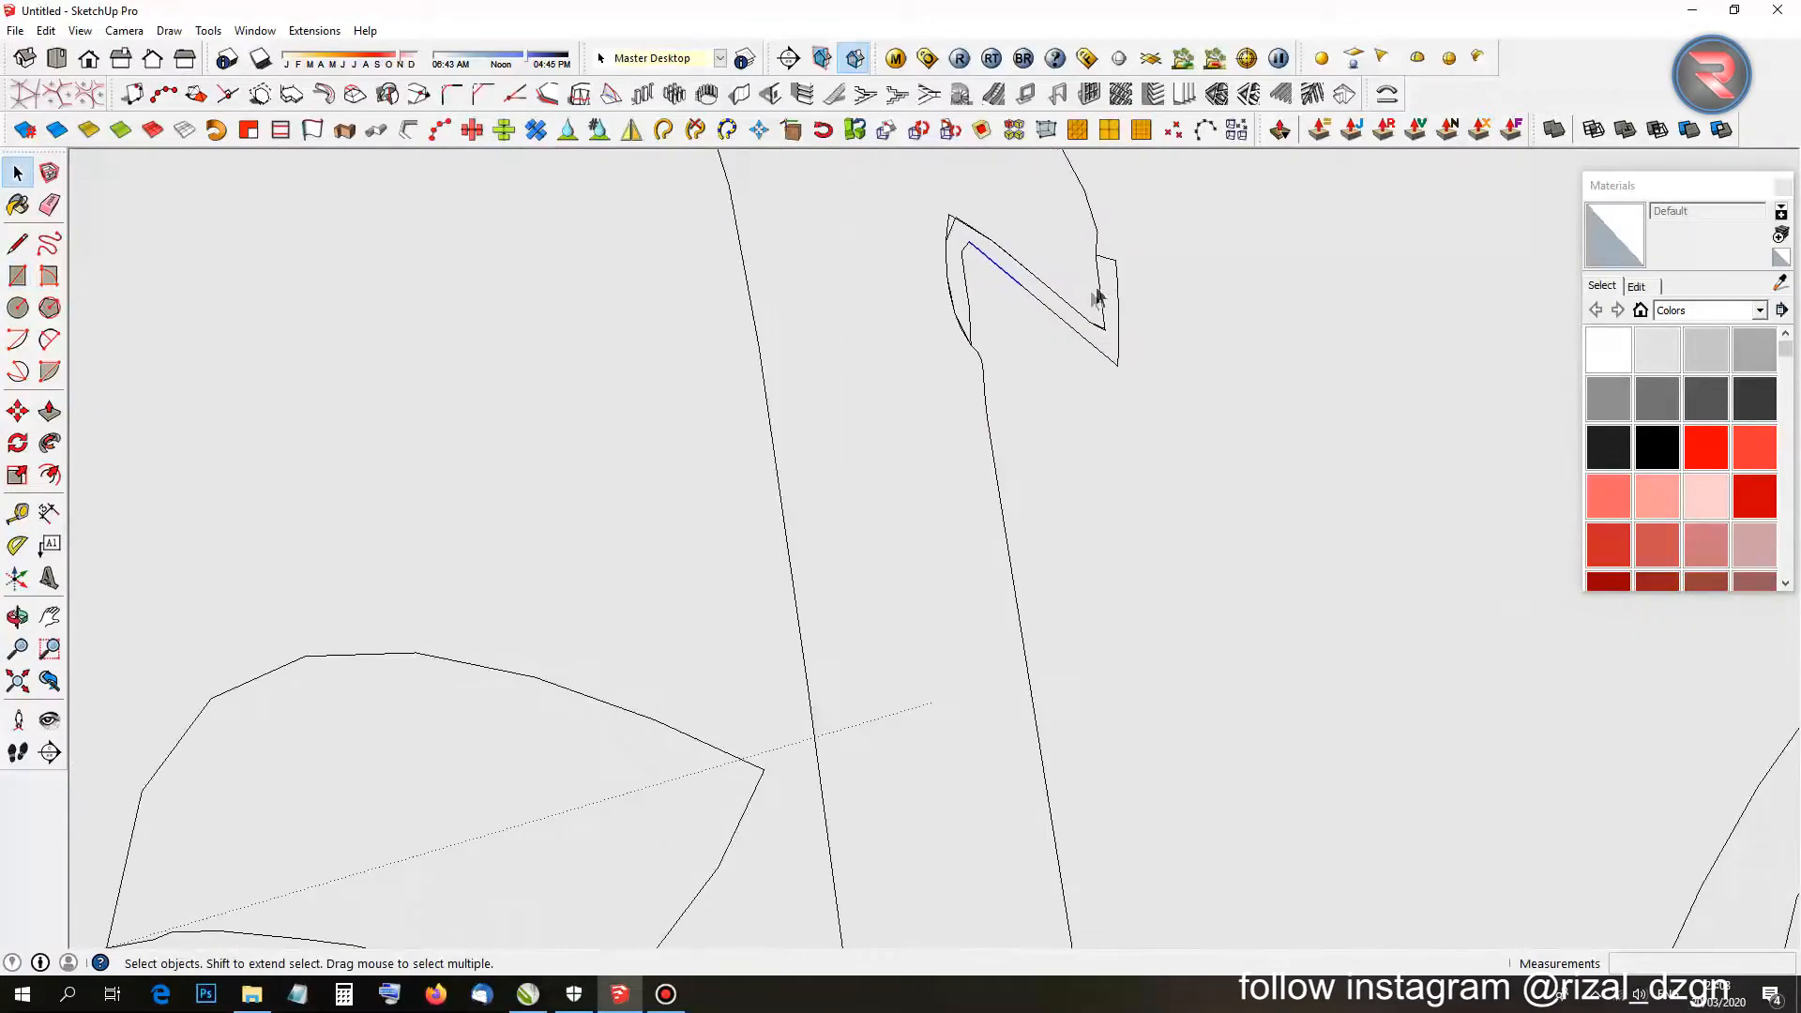
key(e)
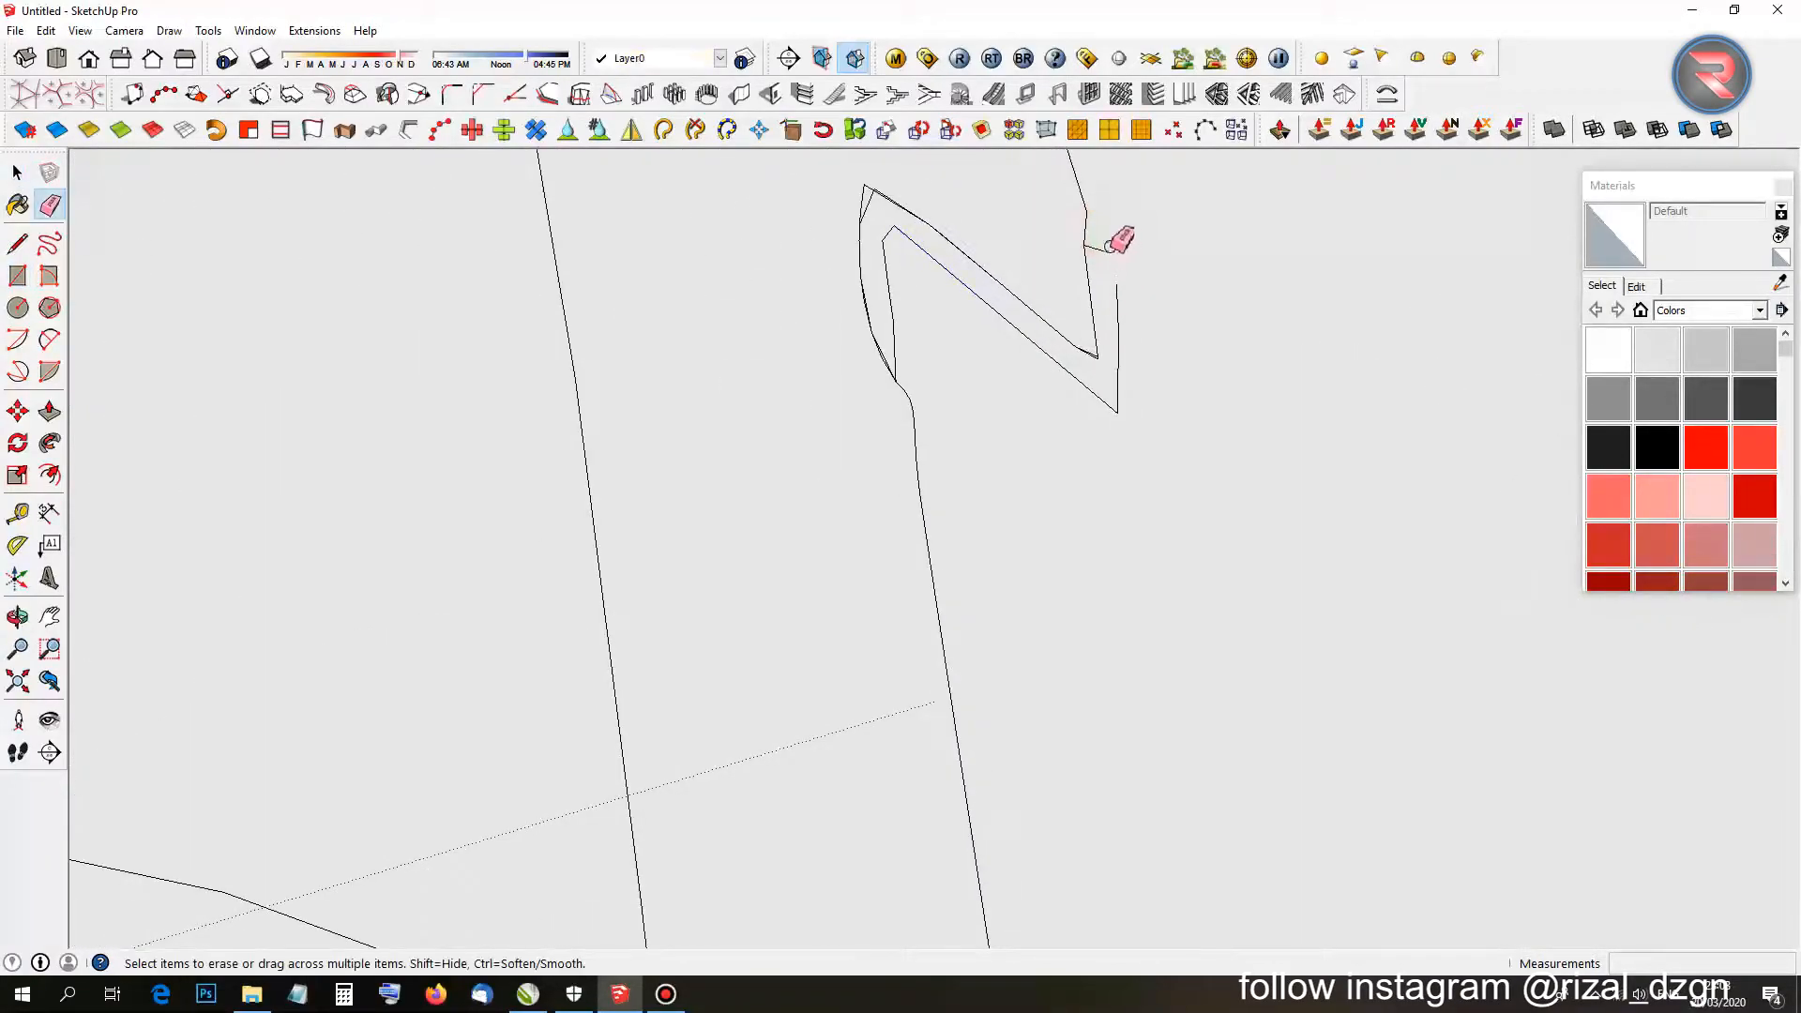
drag(1110, 260, 1133, 345)
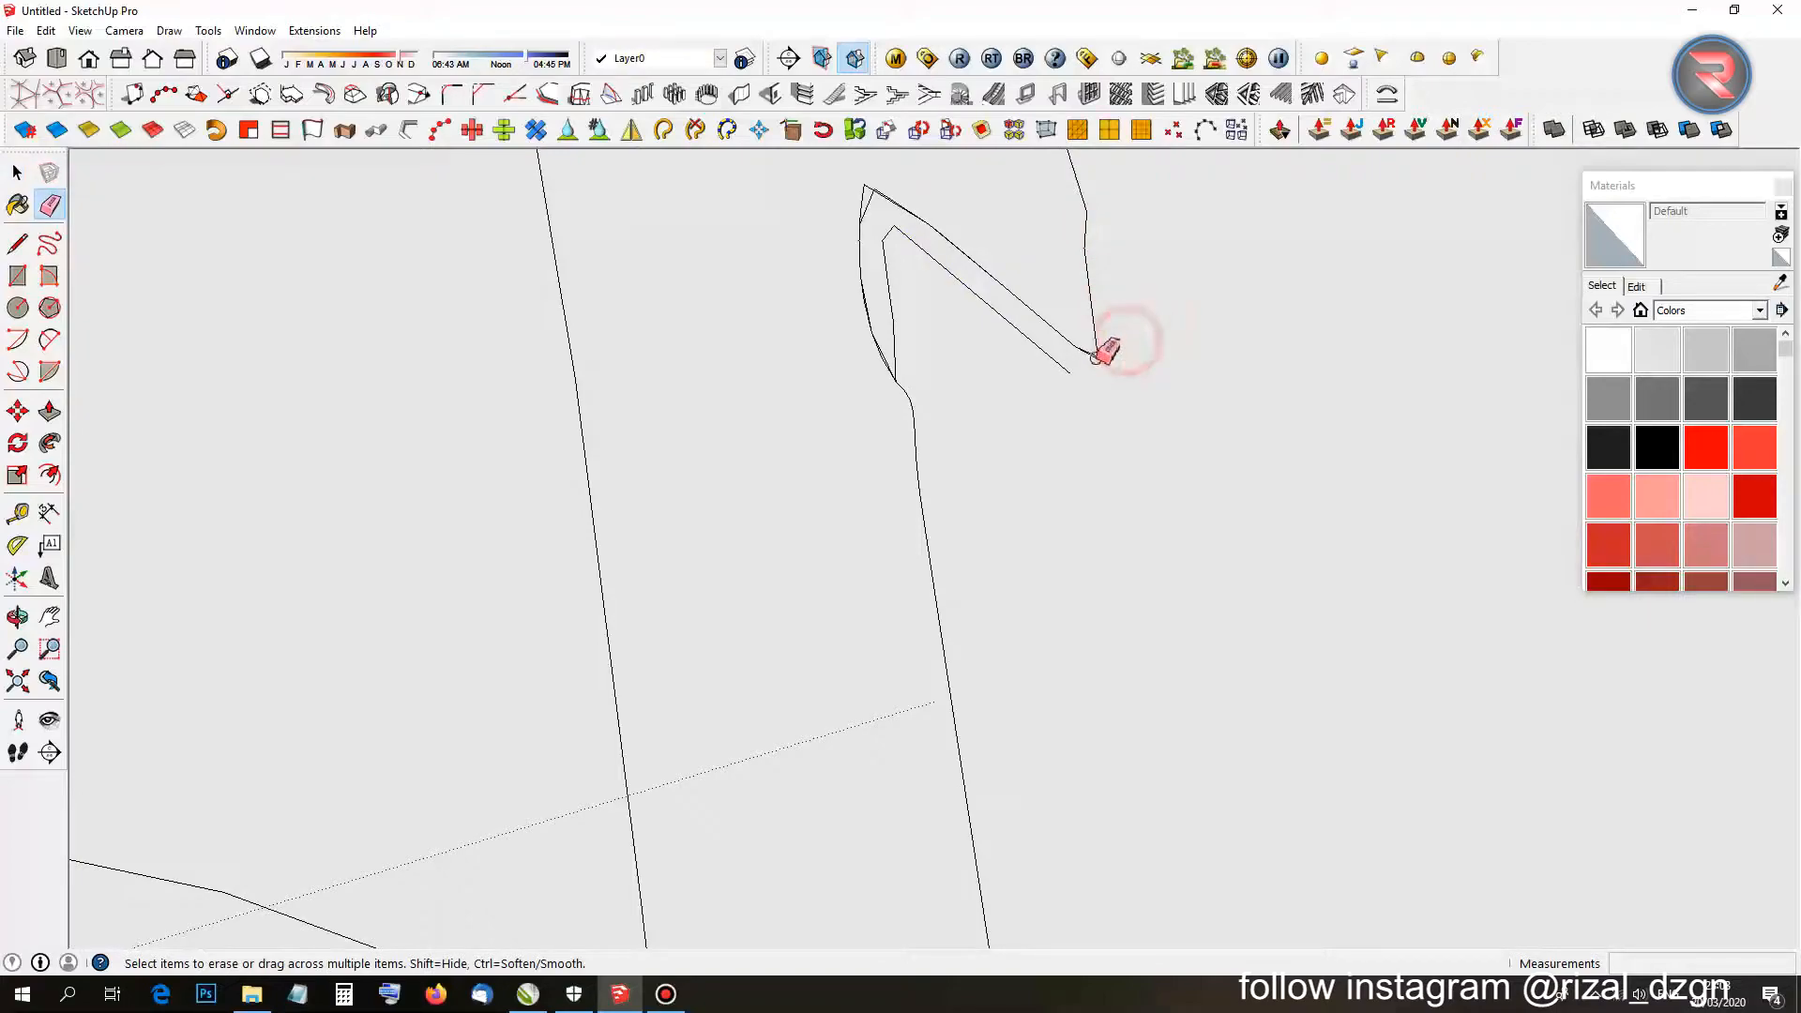
scroll(1095, 358, up, 2)
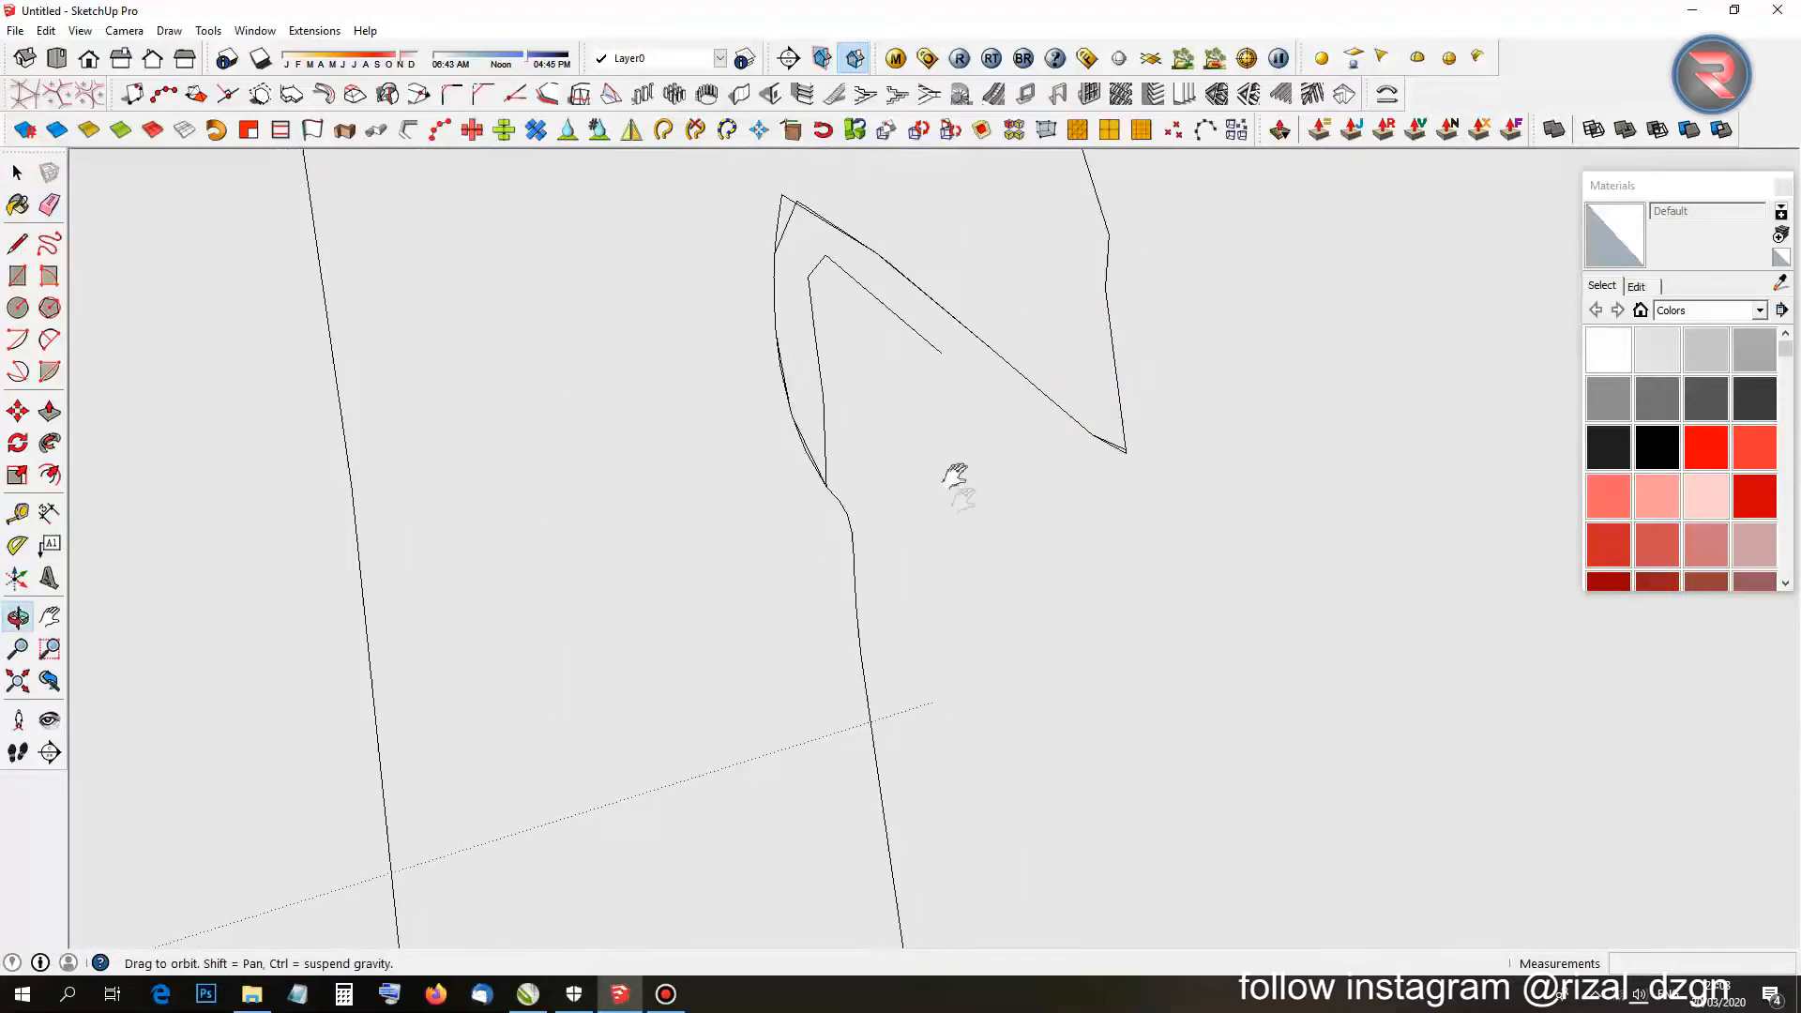
scroll(893, 390, up, 3)
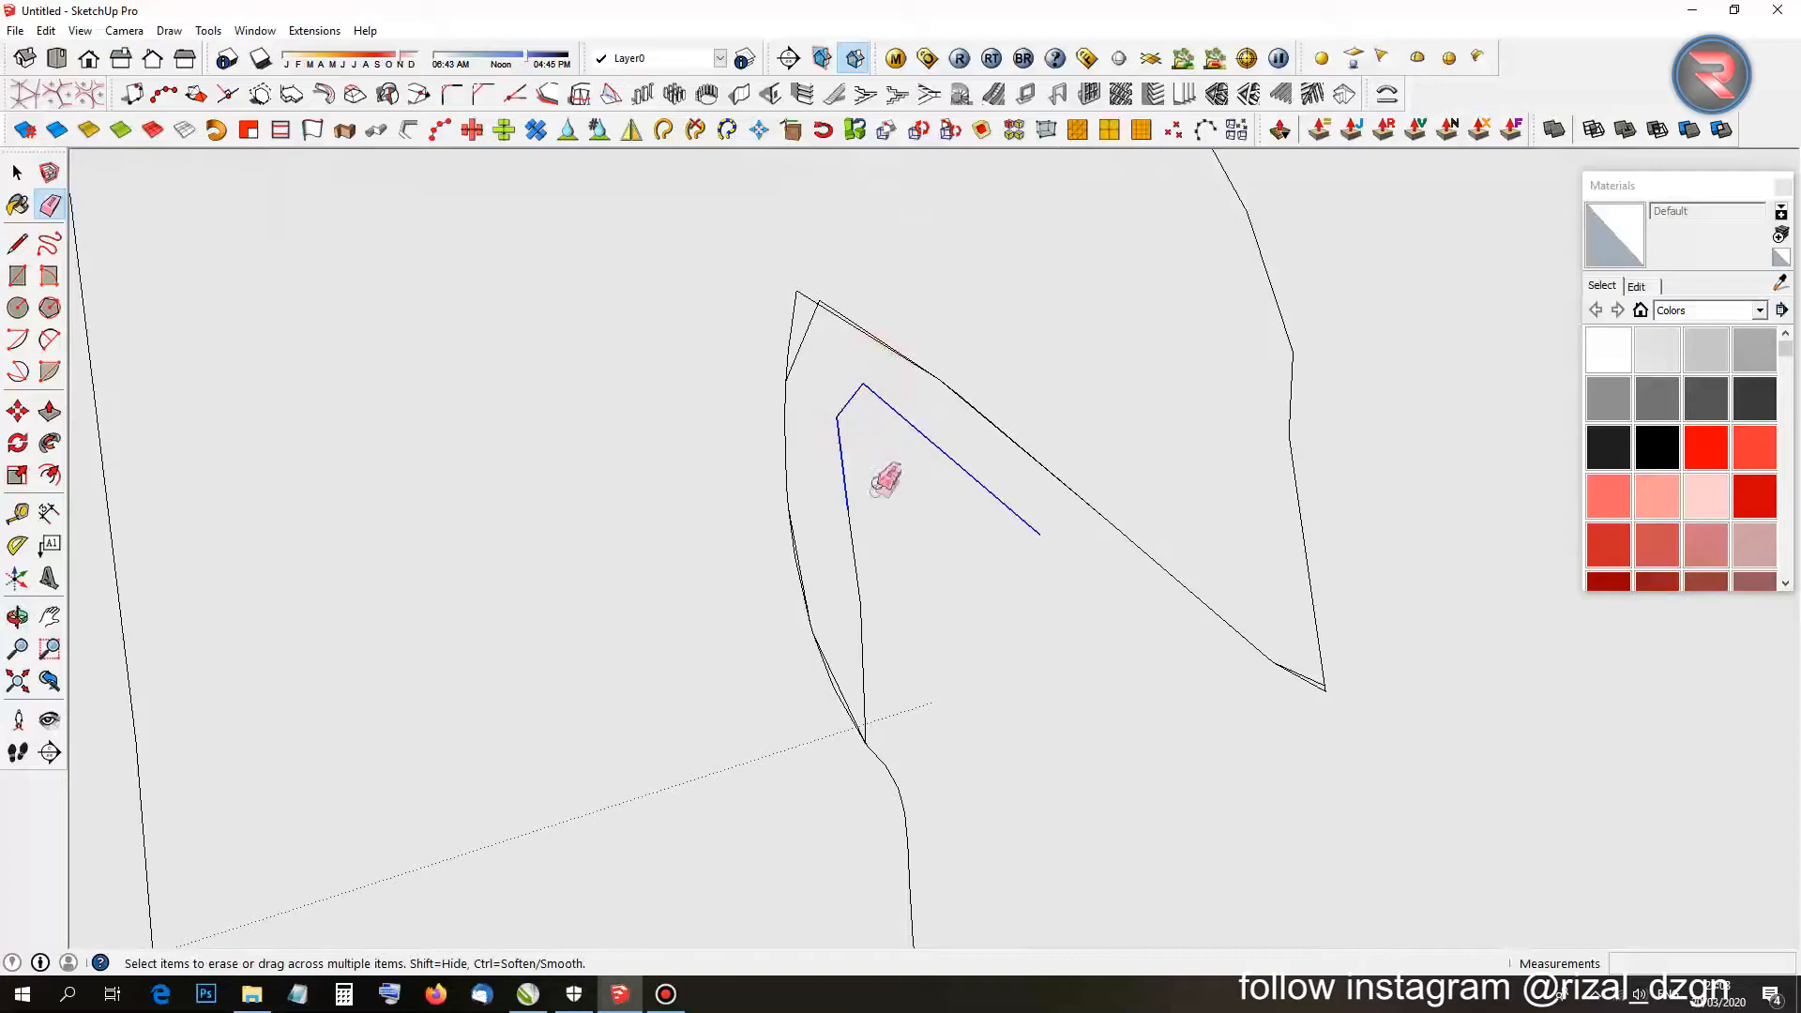
drag(856, 659, 877, 710)
Erase the stray edges along the letter curve and near the outline.
scroll(858, 691, up, 2)
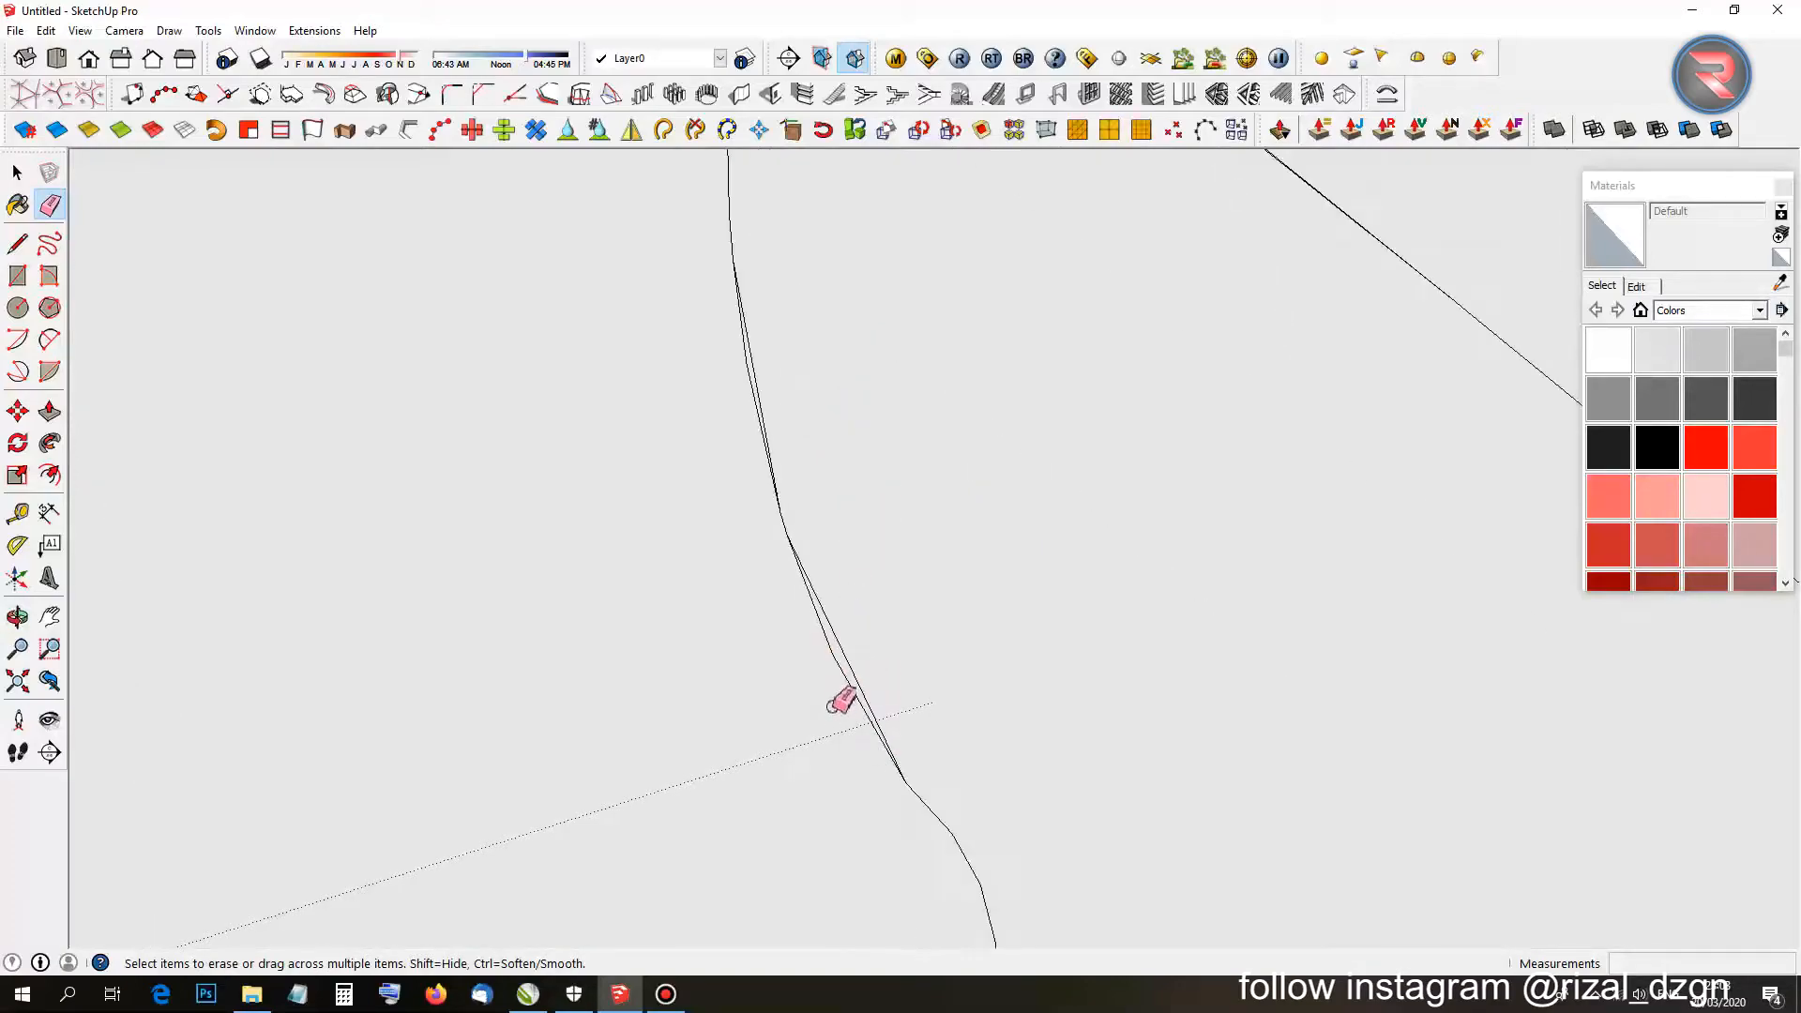
click(855, 661)
scroll(771, 379, down, 3)
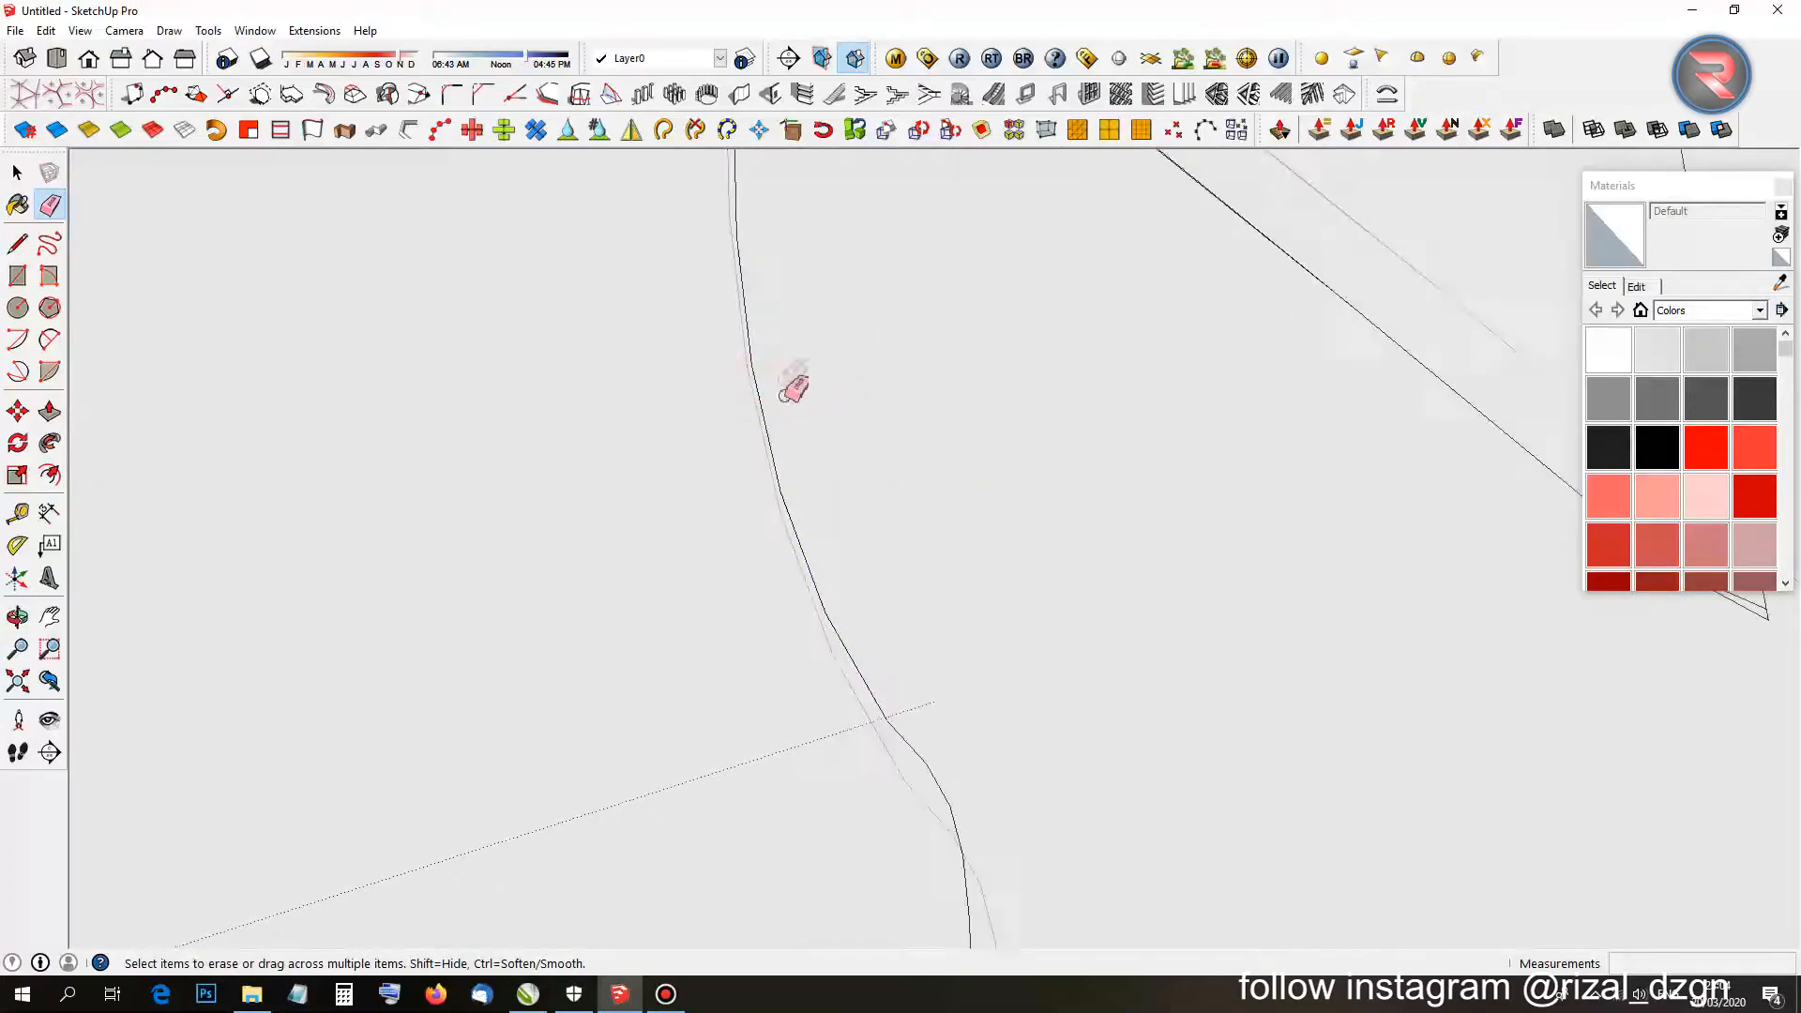
click(761, 385)
scroll(805, 339, up, 1)
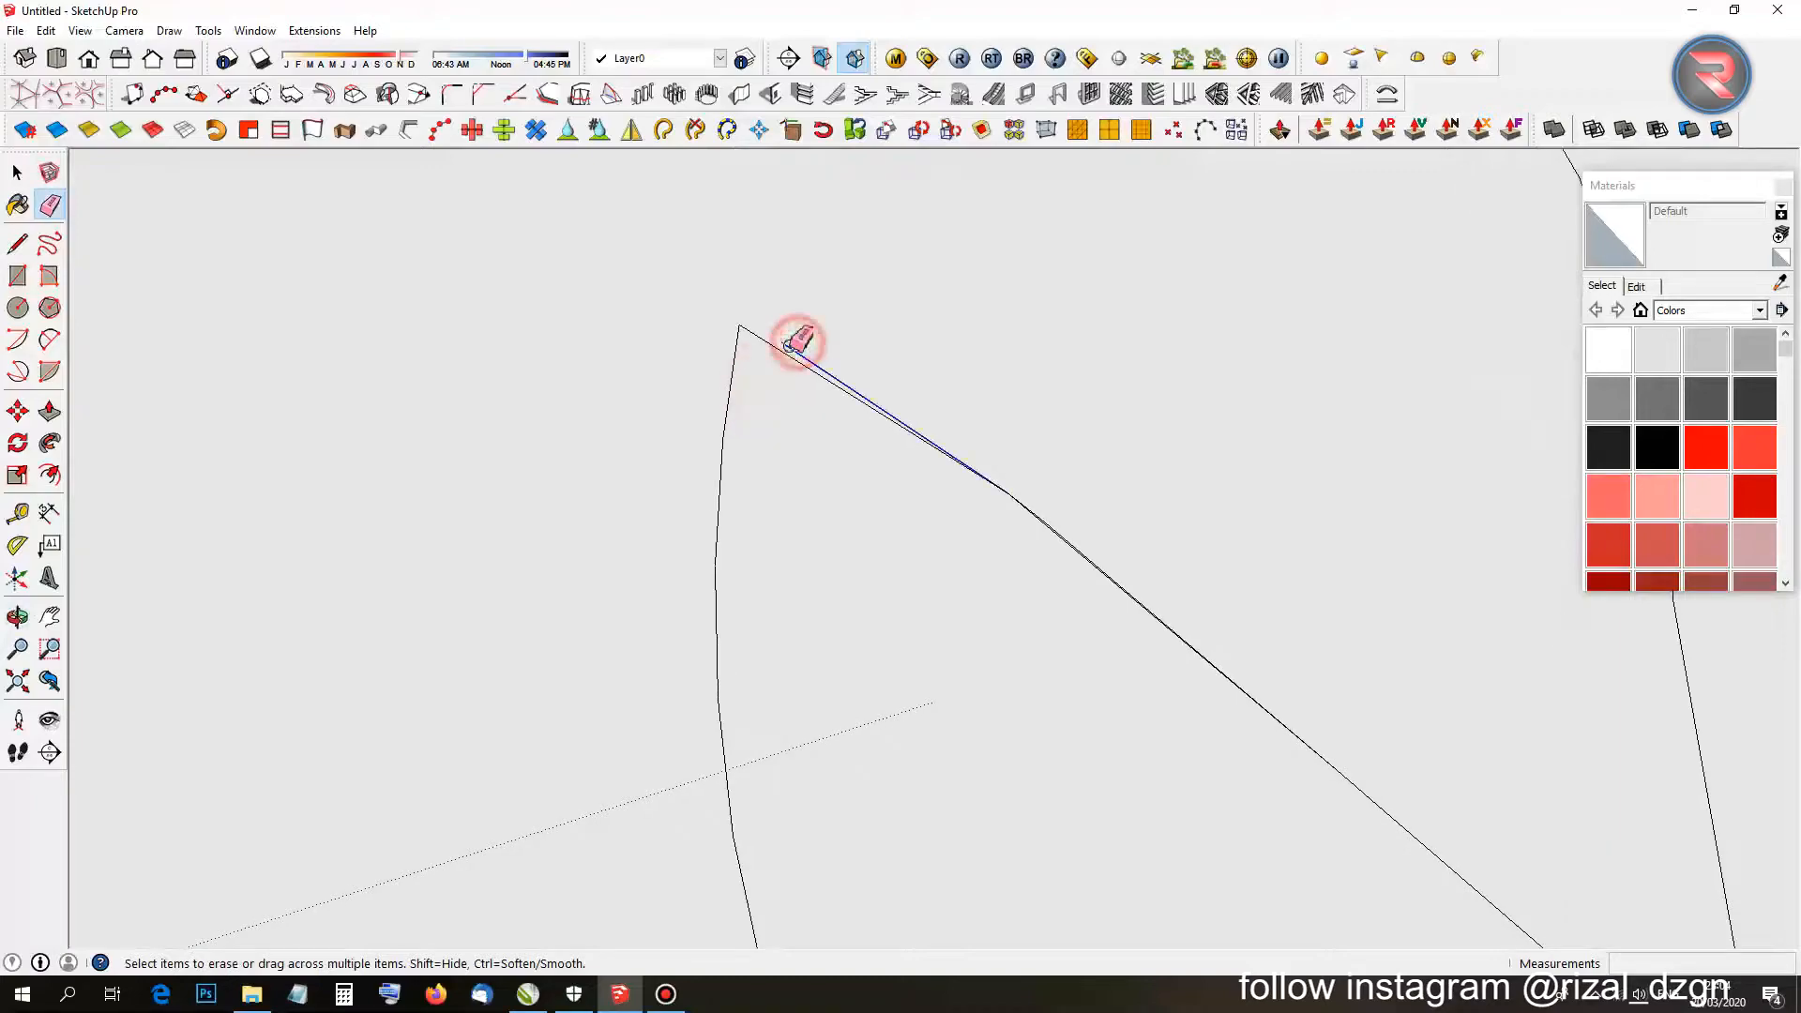
click(790, 346)
scroll(825, 432, down, 2)
Remove both diagonal double lines, then set a rectangle's first corner.
shift+middle_drag(753, 409, 643, 350)
scroll(813, 337, up, 7)
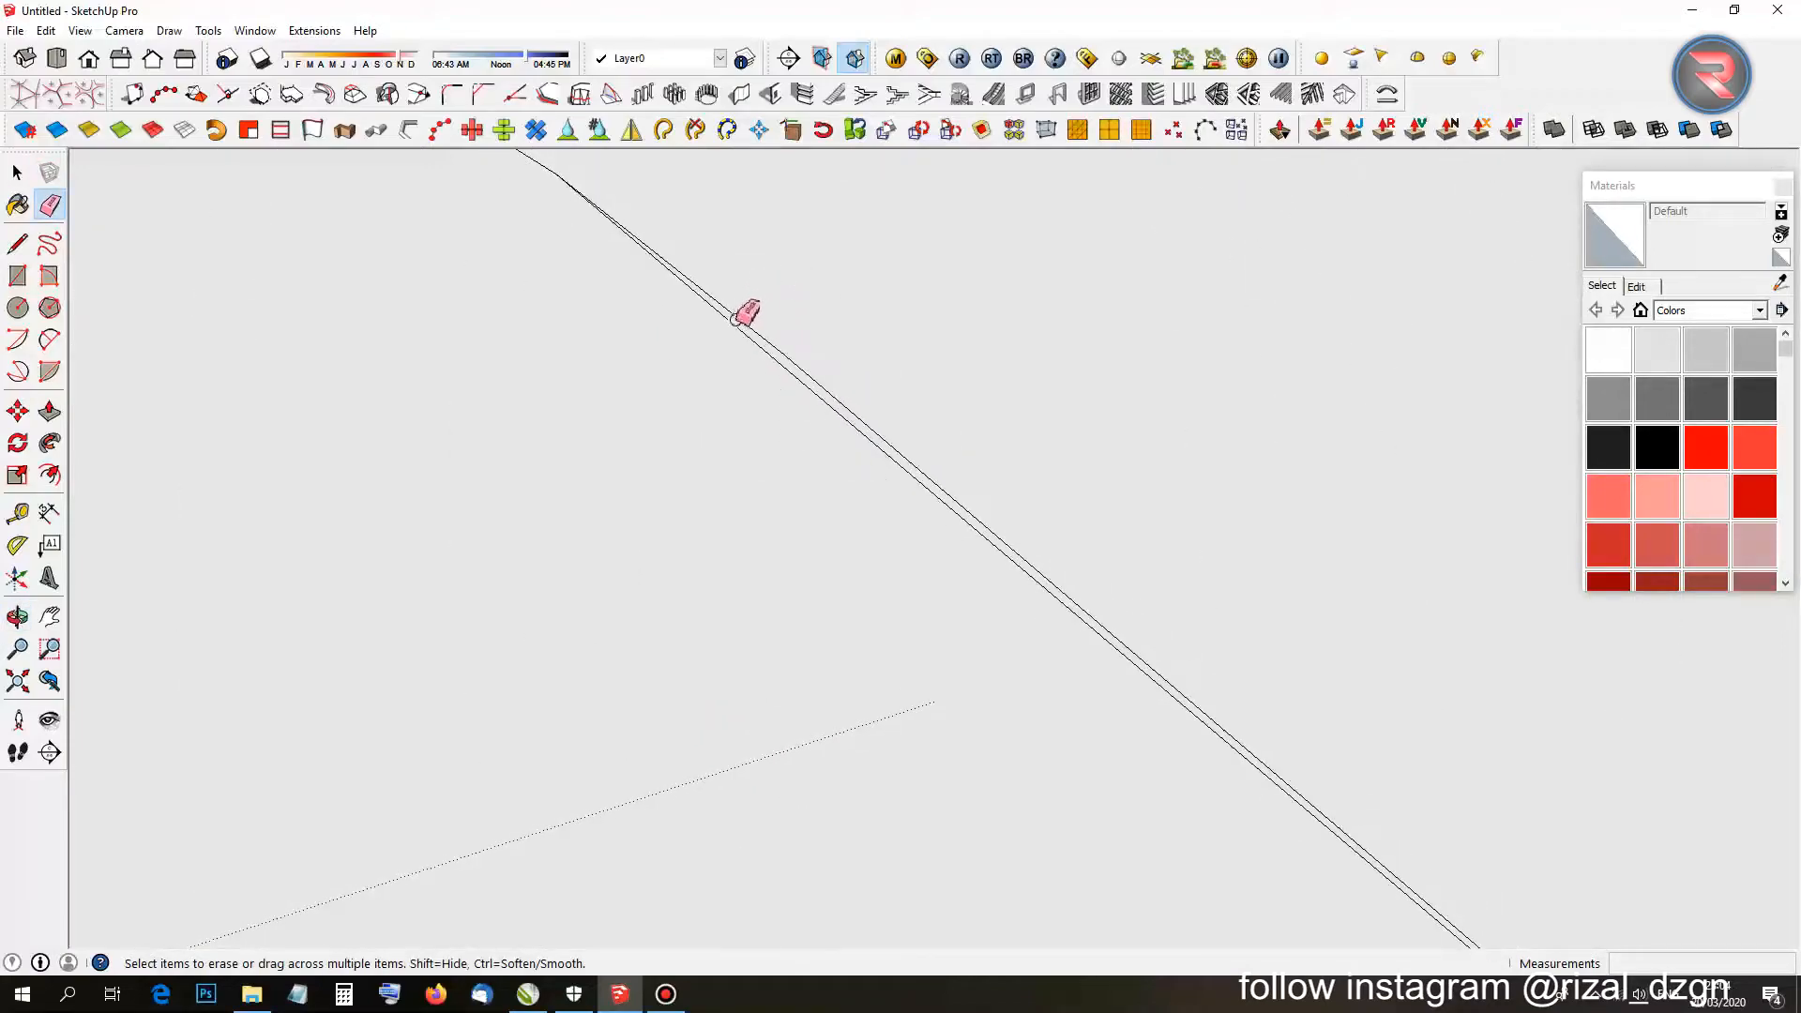
click(739, 316)
scroll(840, 567, down, 4)
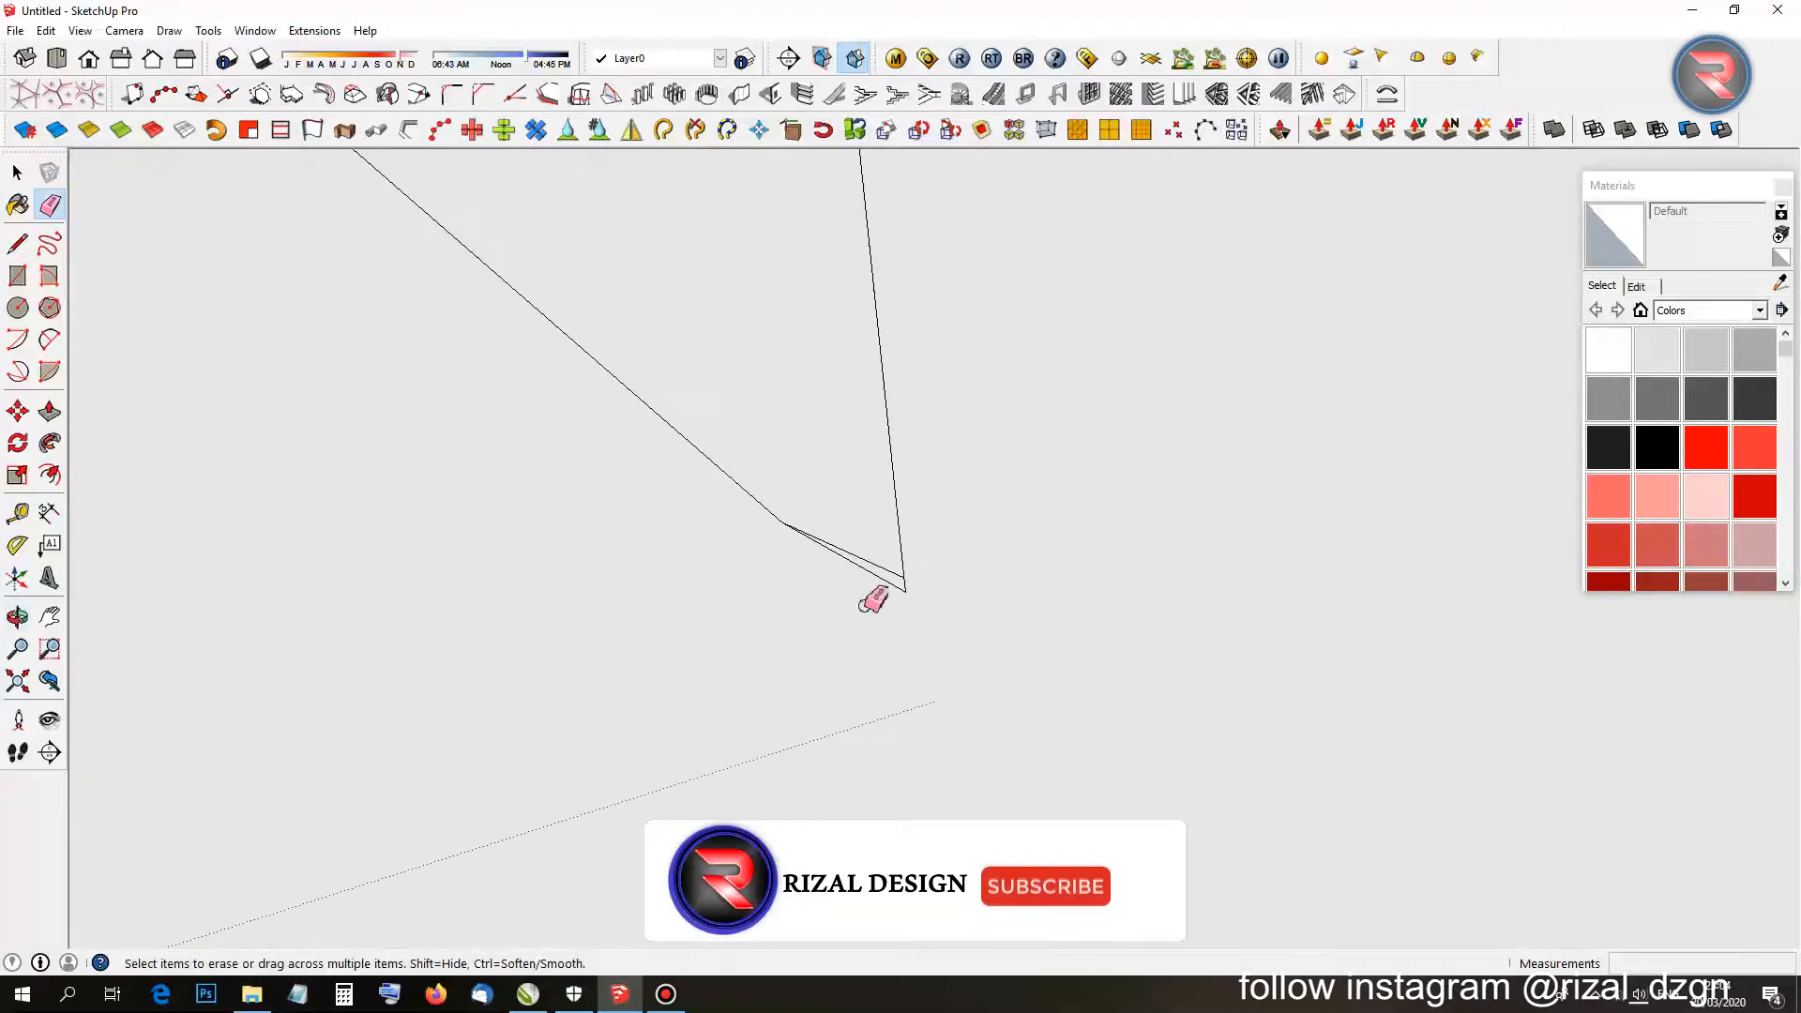
scroll(870, 597, up, 5)
click(897, 434)
scroll(695, 380, down, 6)
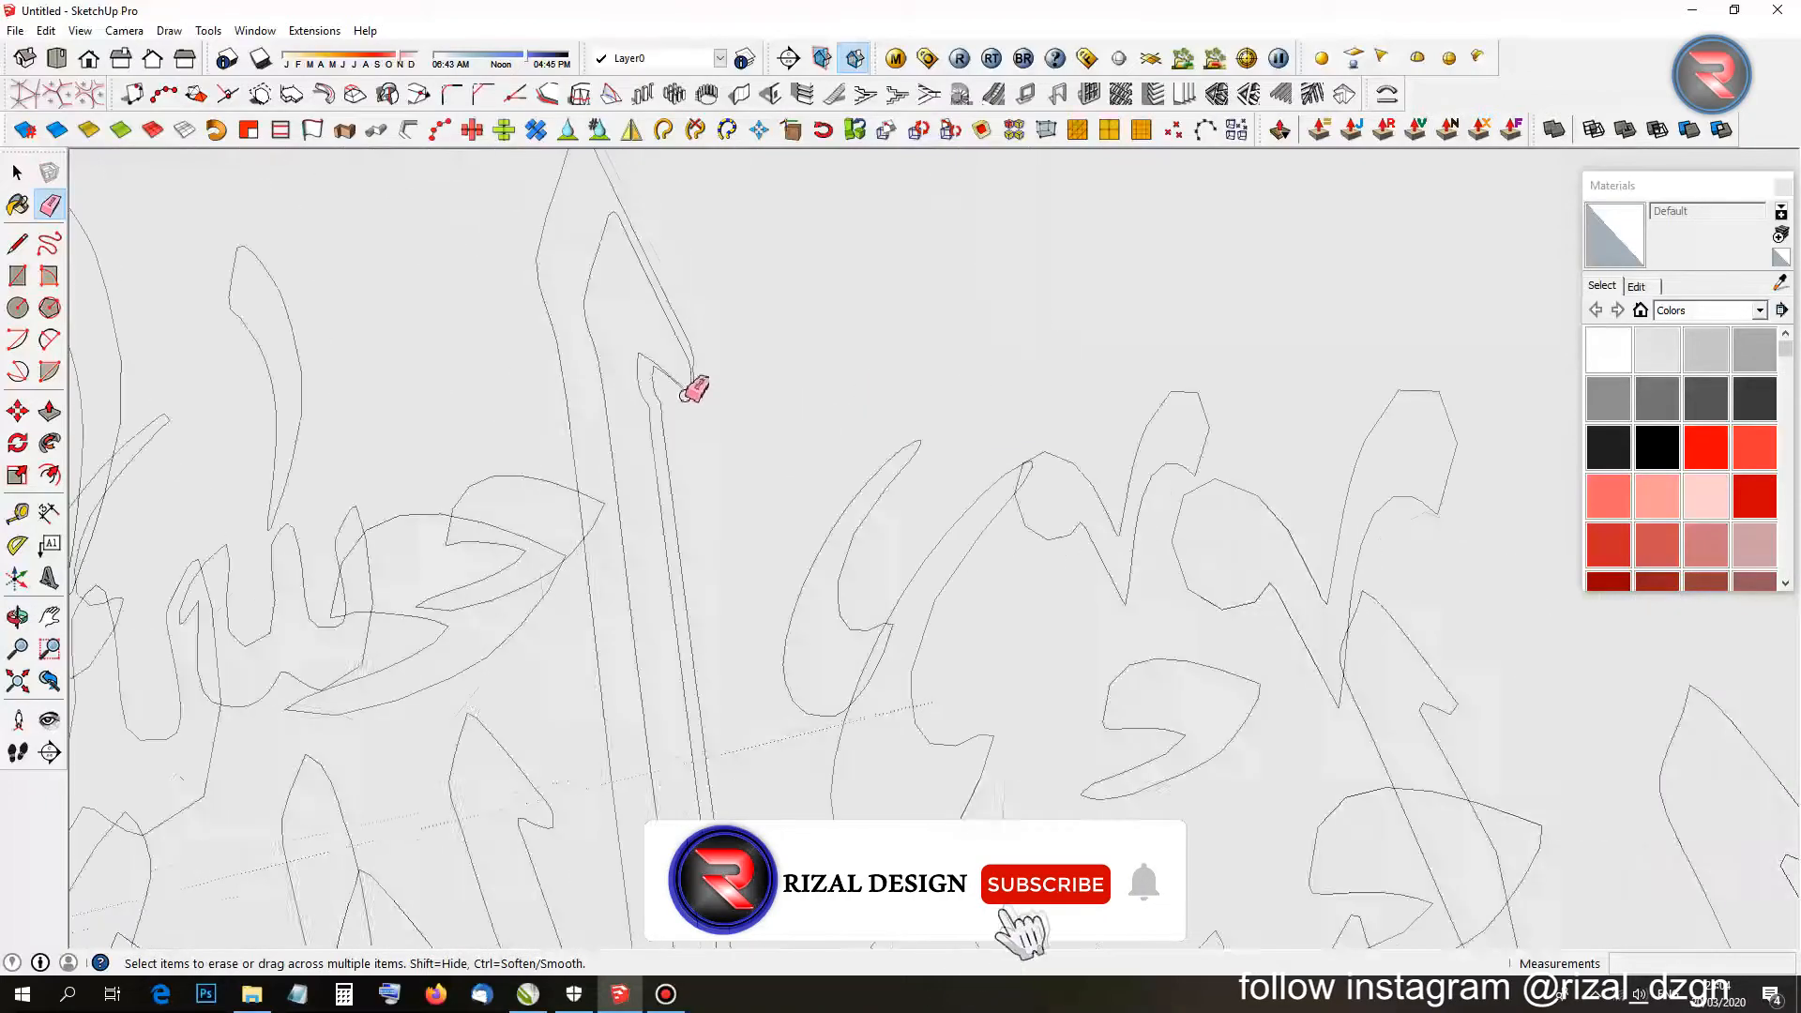
scroll(695, 380, down, 8)
key(r)
click(767, 480)
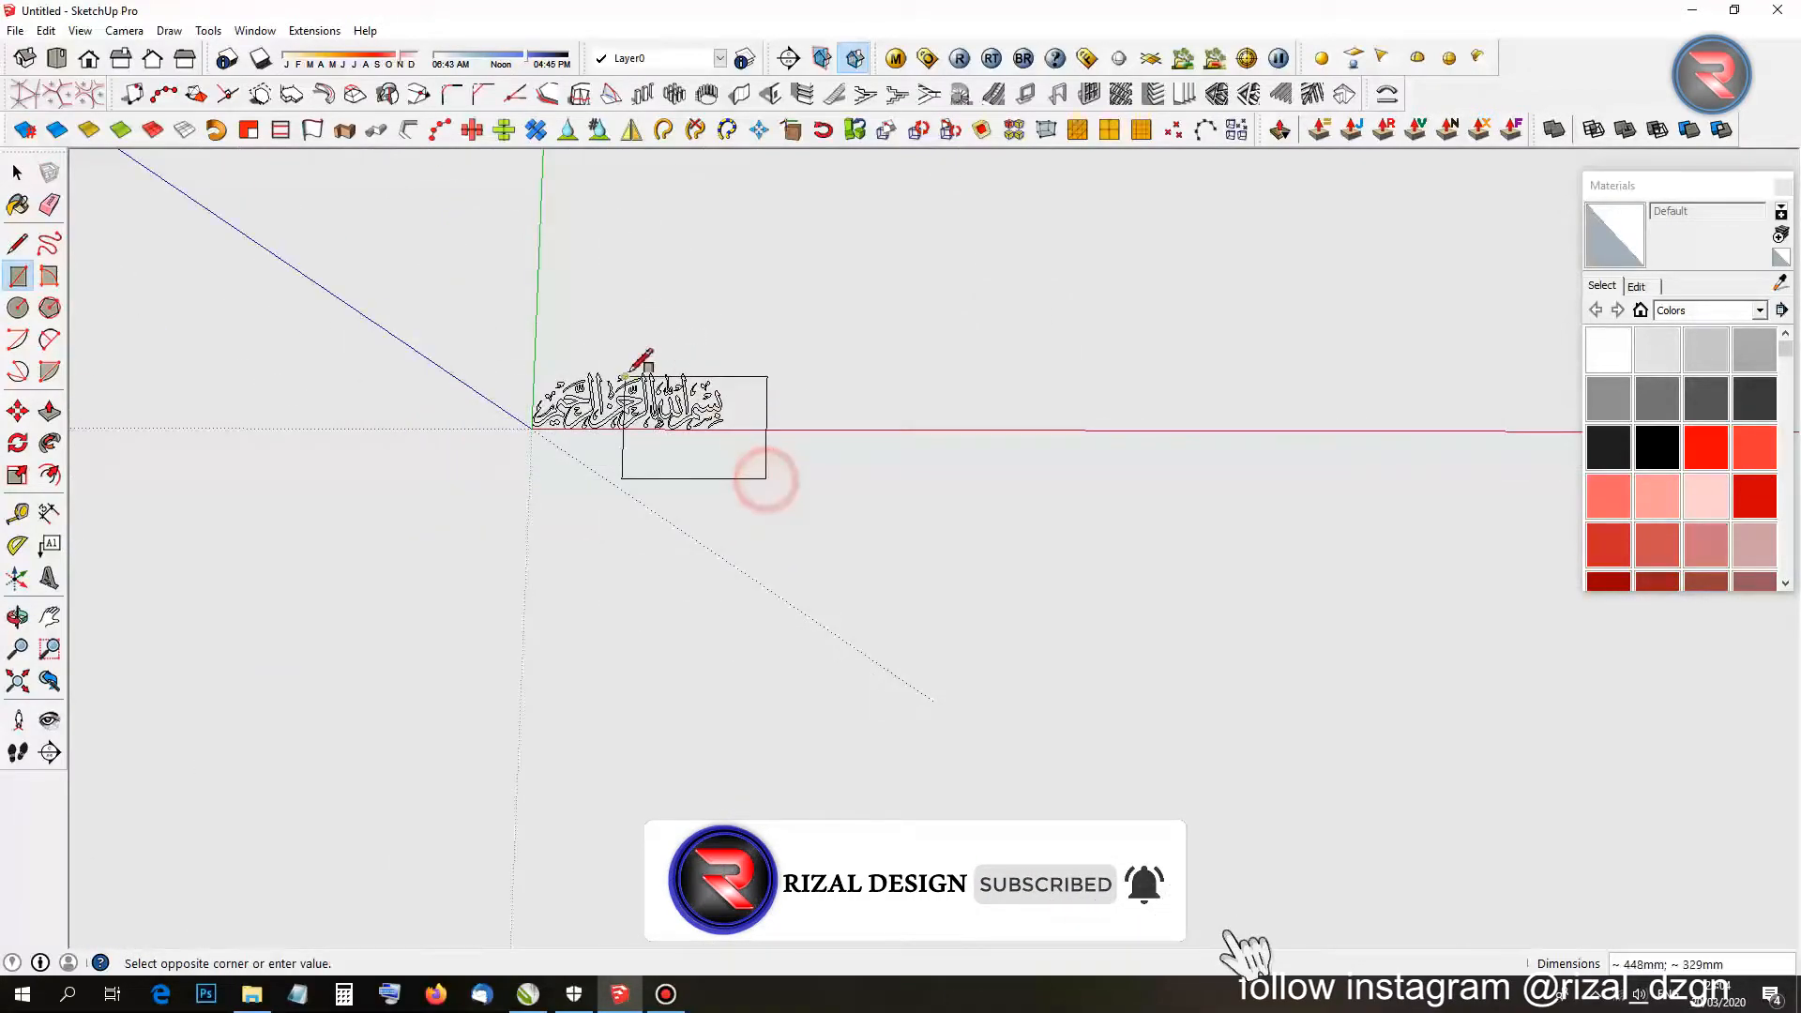
Draw an enclosing rectangle and a small side rectangle, then erase the big rectangle's edges.
click(488, 343)
scroll(563, 382, up, 5)
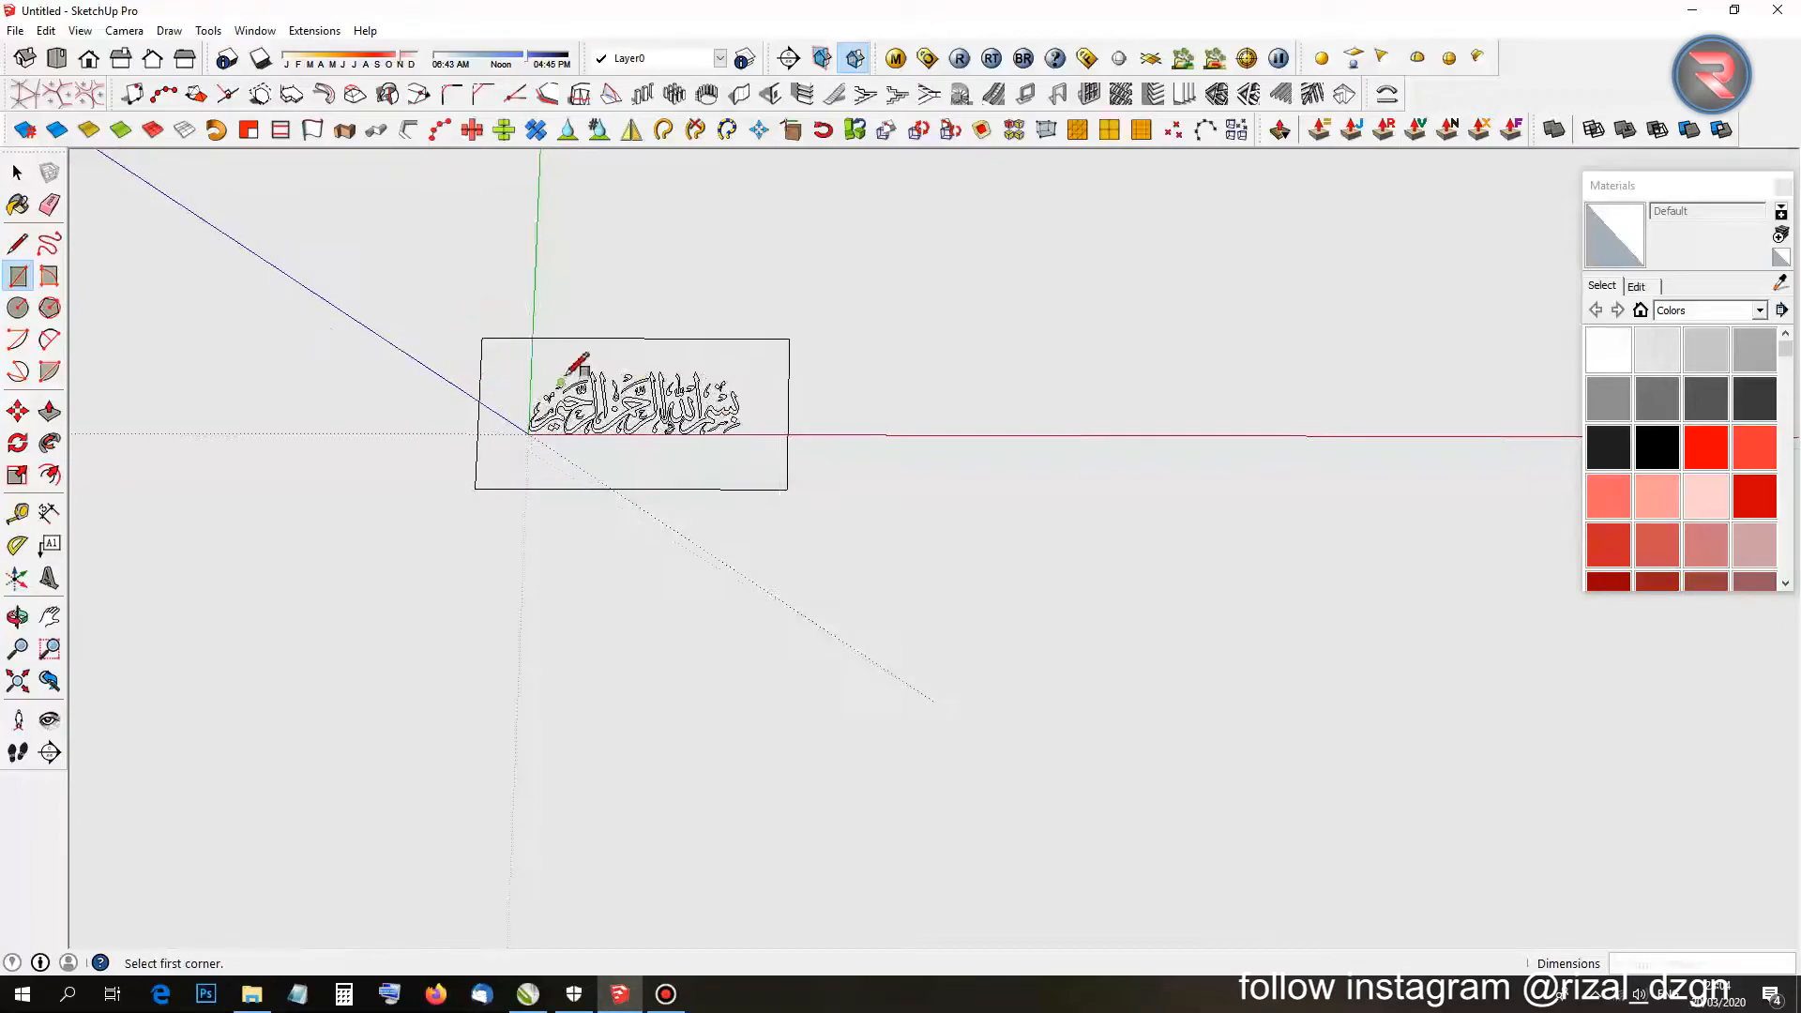
click(978, 333)
click(1036, 437)
key(e)
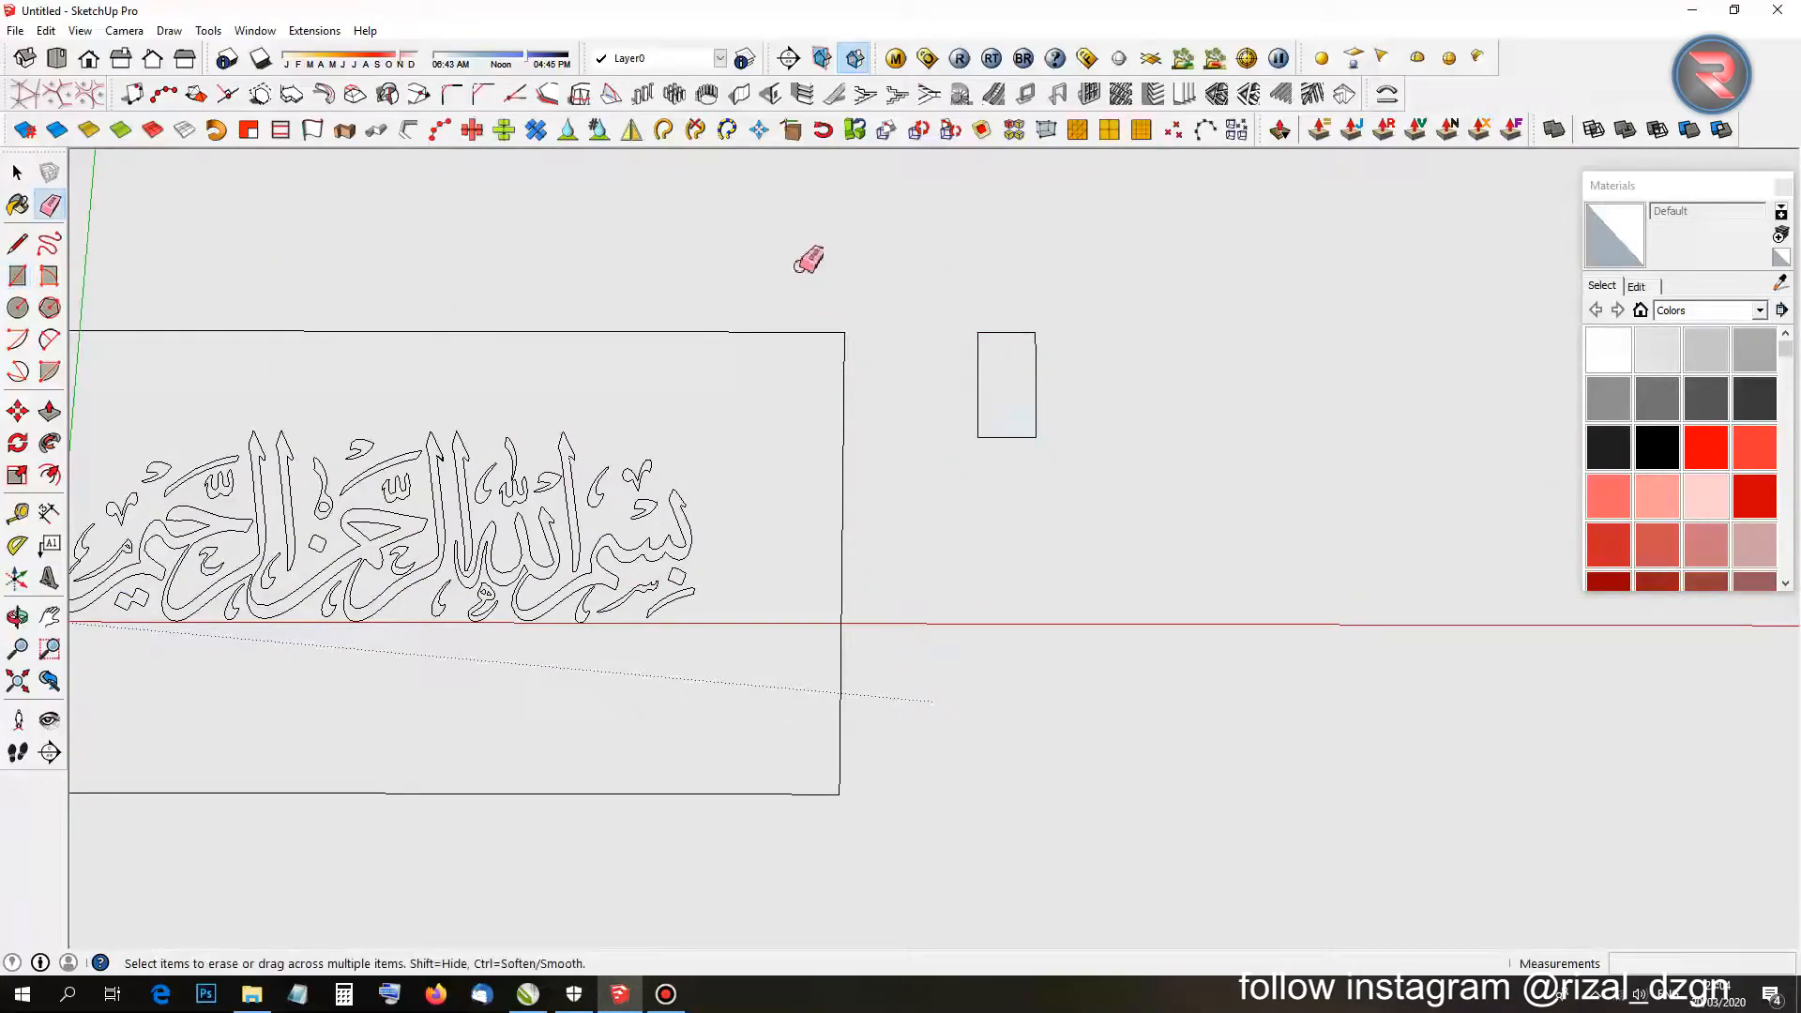
drag(784, 284, 861, 404)
scroll(863, 544, down, 2)
scroll(802, 647, up, 1)
scroll(751, 684, down, 1)
drag(301, 656, 412, 769)
Redraw a rectangle around the calligraphy and erase the small rectangle.
key(r)
click(853, 631)
click(407, 455)
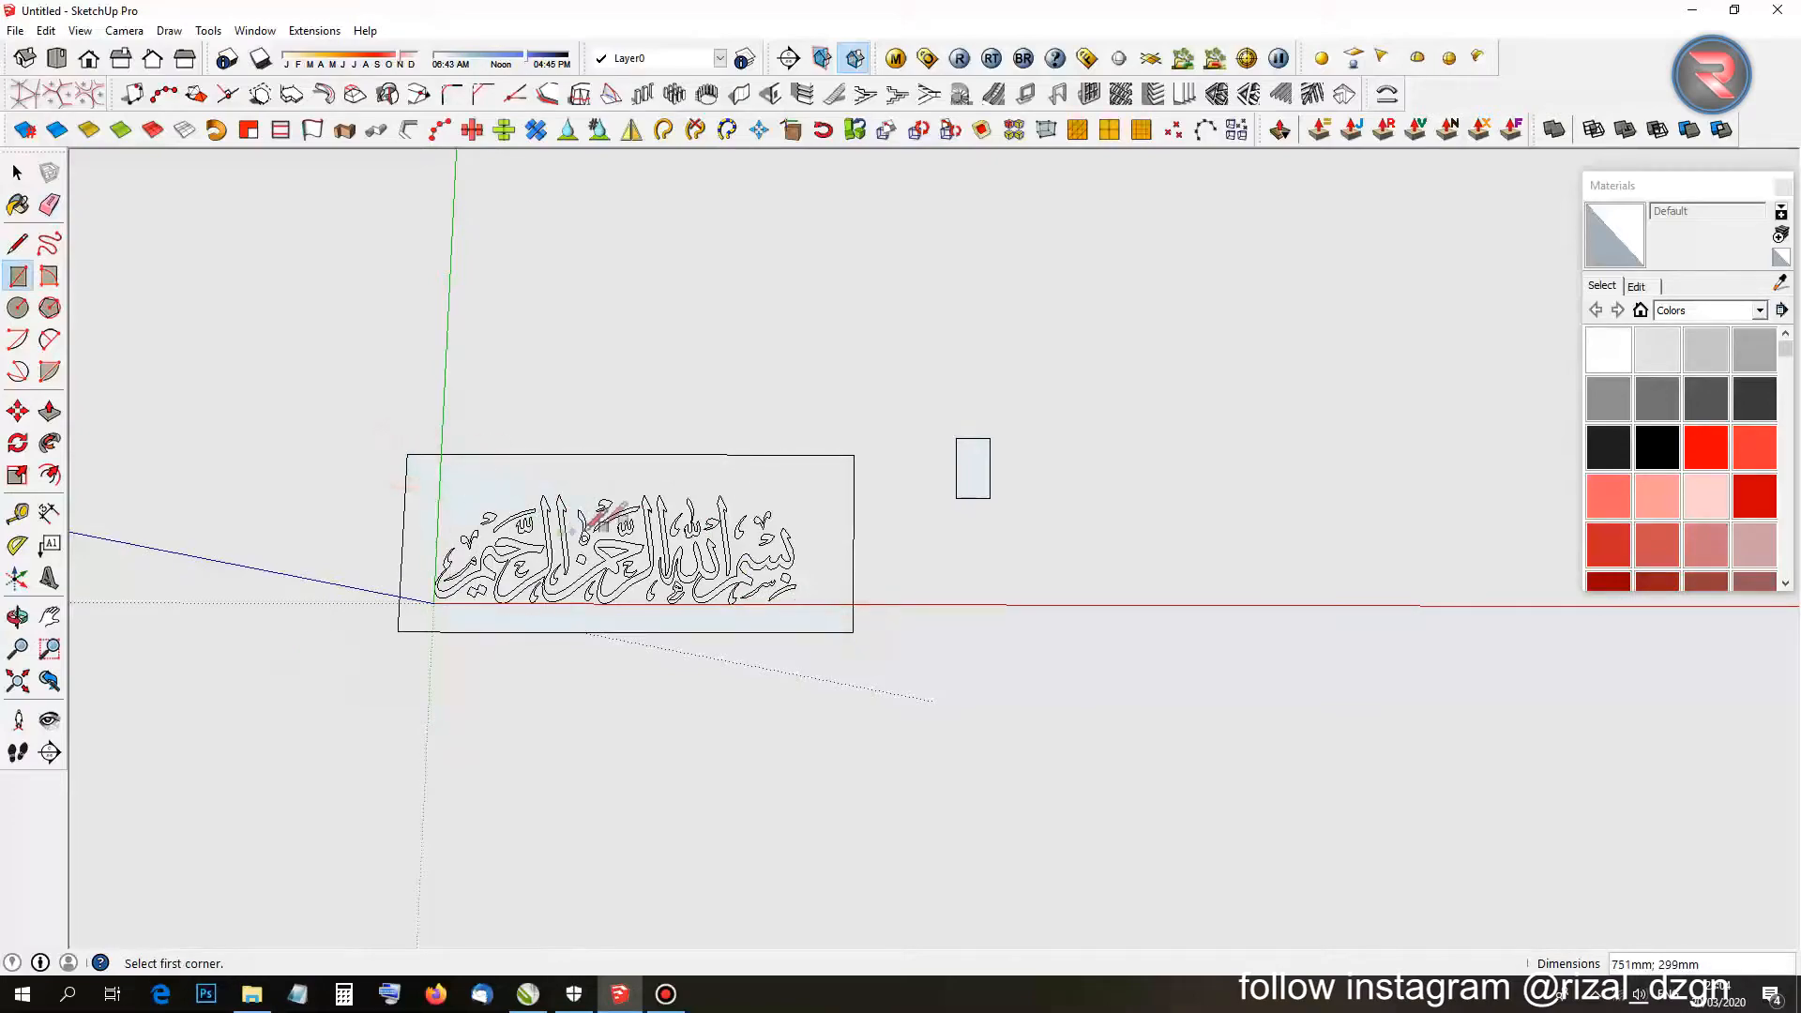
scroll(664, 519, up, 5)
key(e)
mouse_move(1366, 284)
mouse_down()
mouse_move(1331, 419)
mouse_move(1317, 410)
mouse_up()
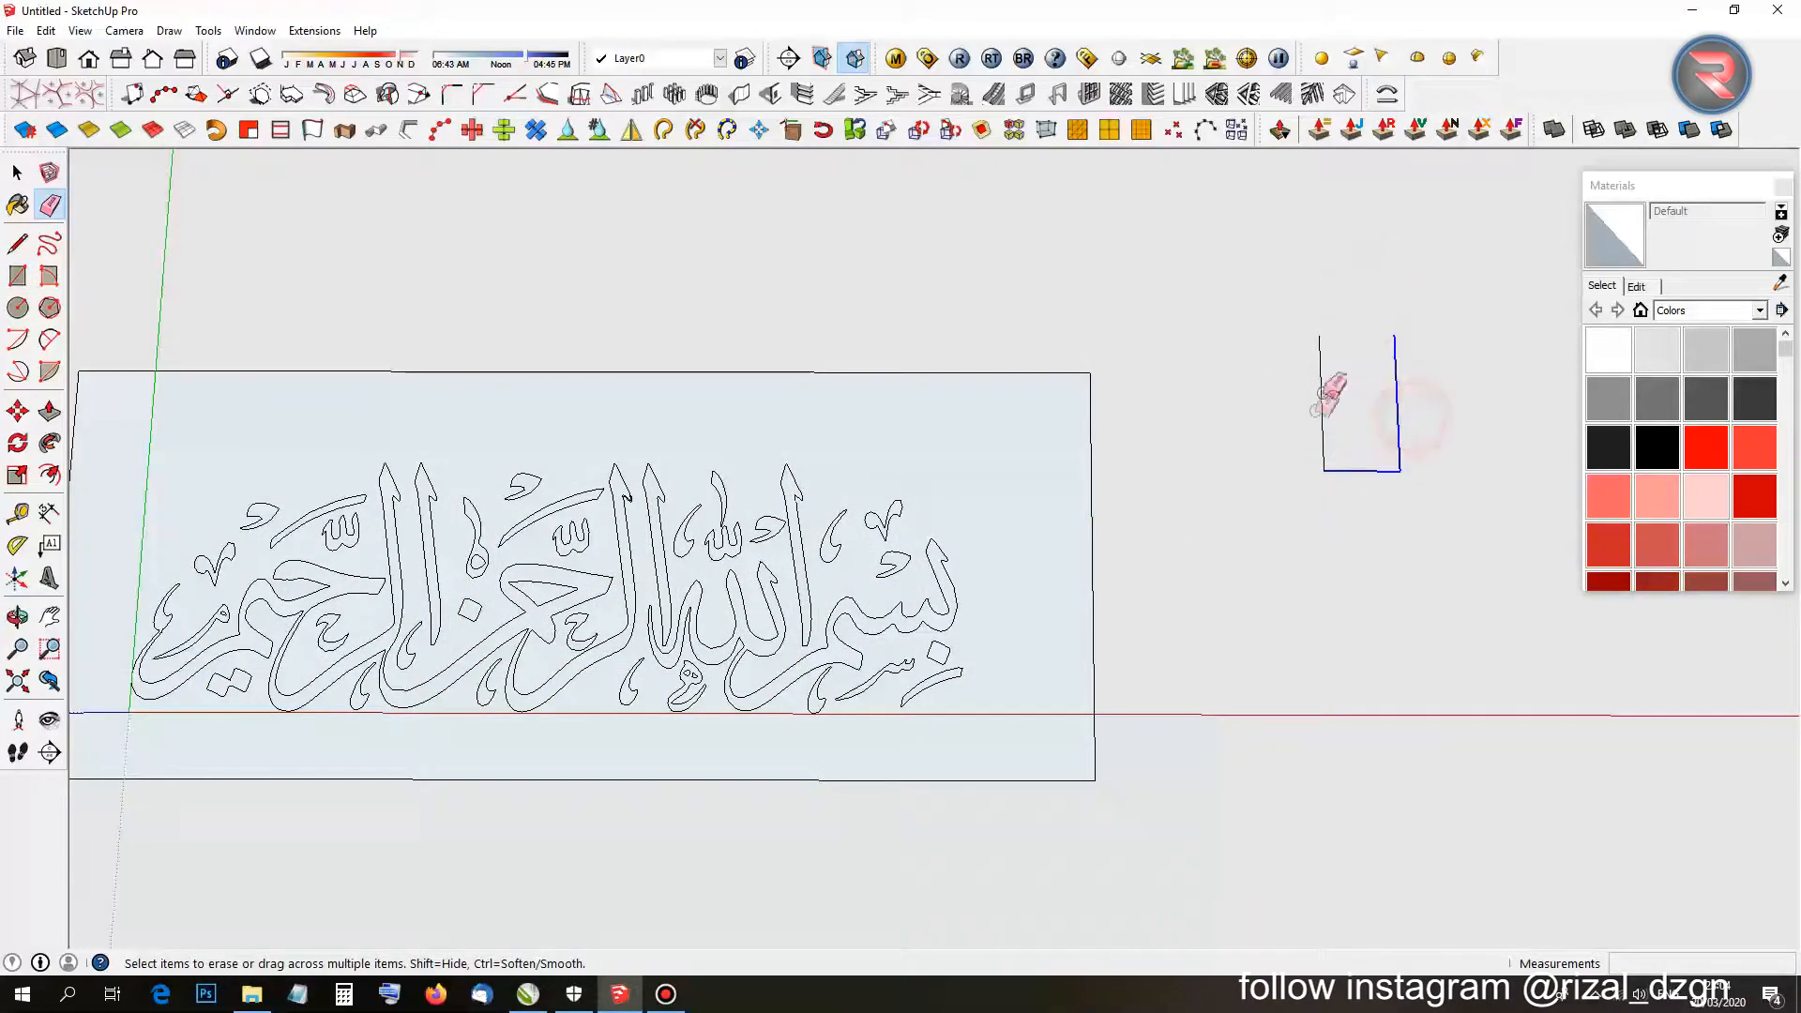
scroll(905, 542, down, 3)
Window-select the calligraphy and rectangle, then Intersect Faces With Model.
key(space)
drag(346, 404, 1309, 786)
scroll(777, 599, up, 2)
right_click(768, 561)
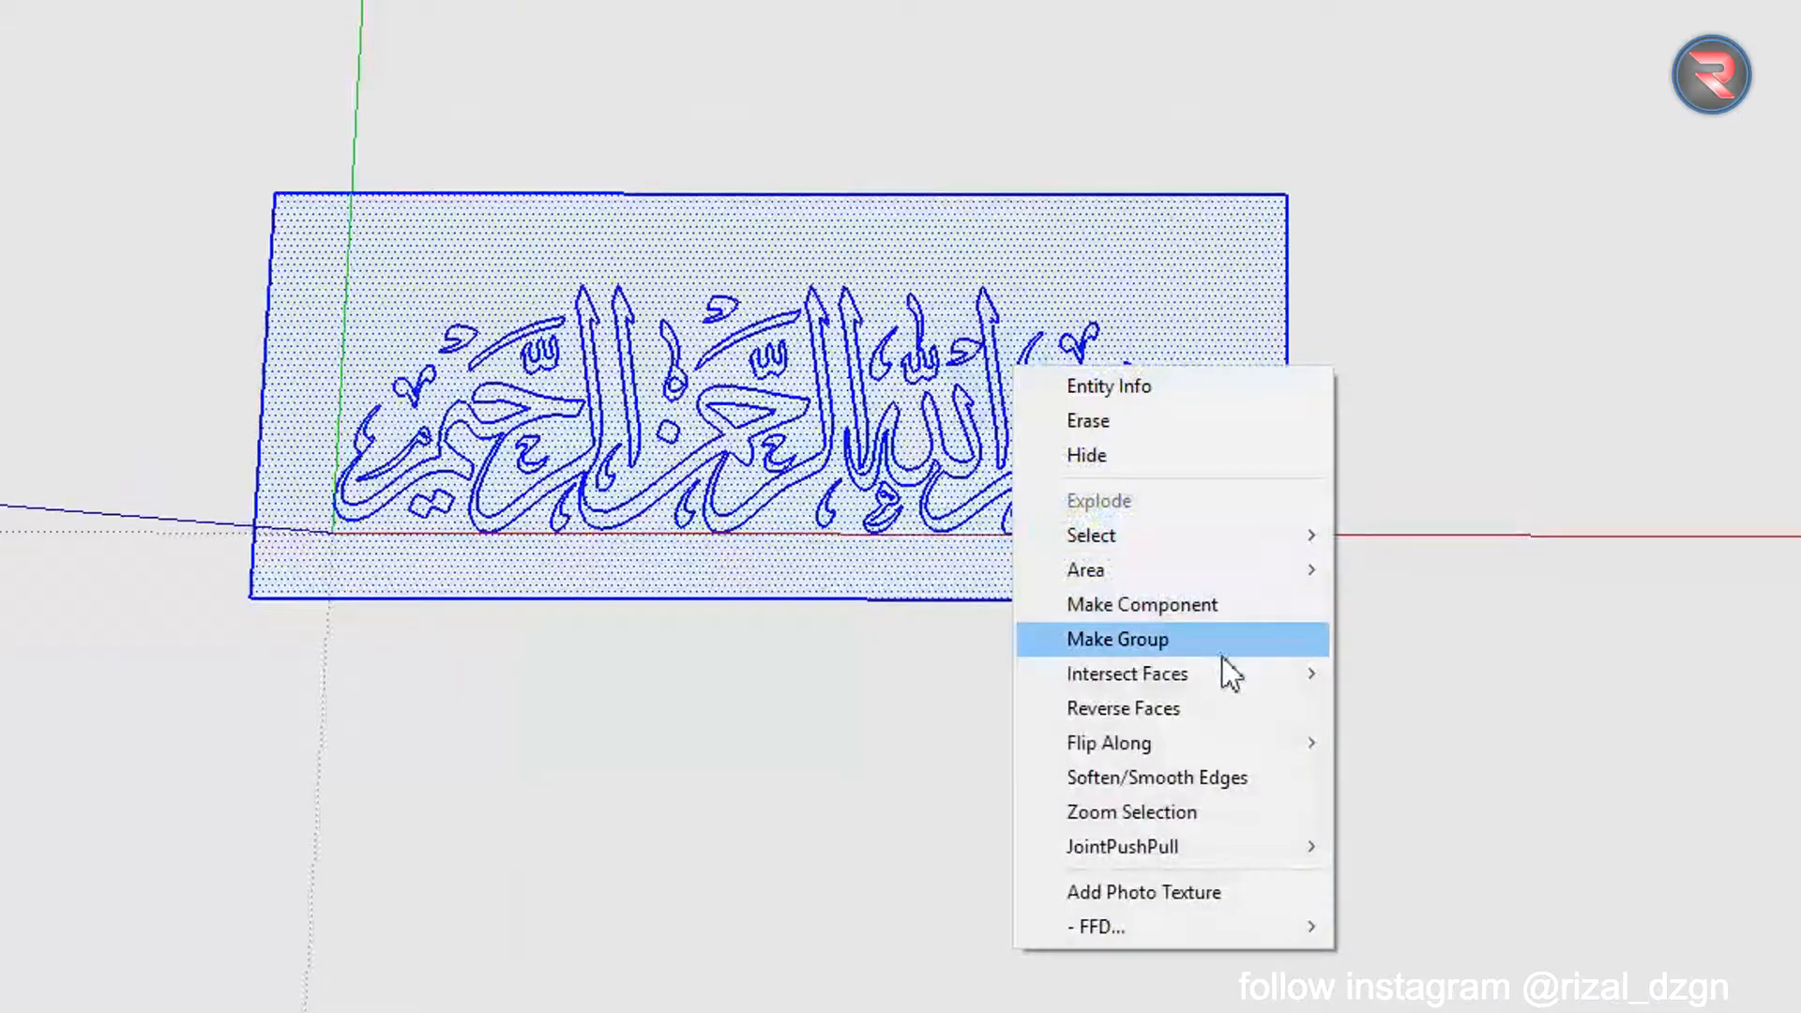
mouse_move(892, 734)
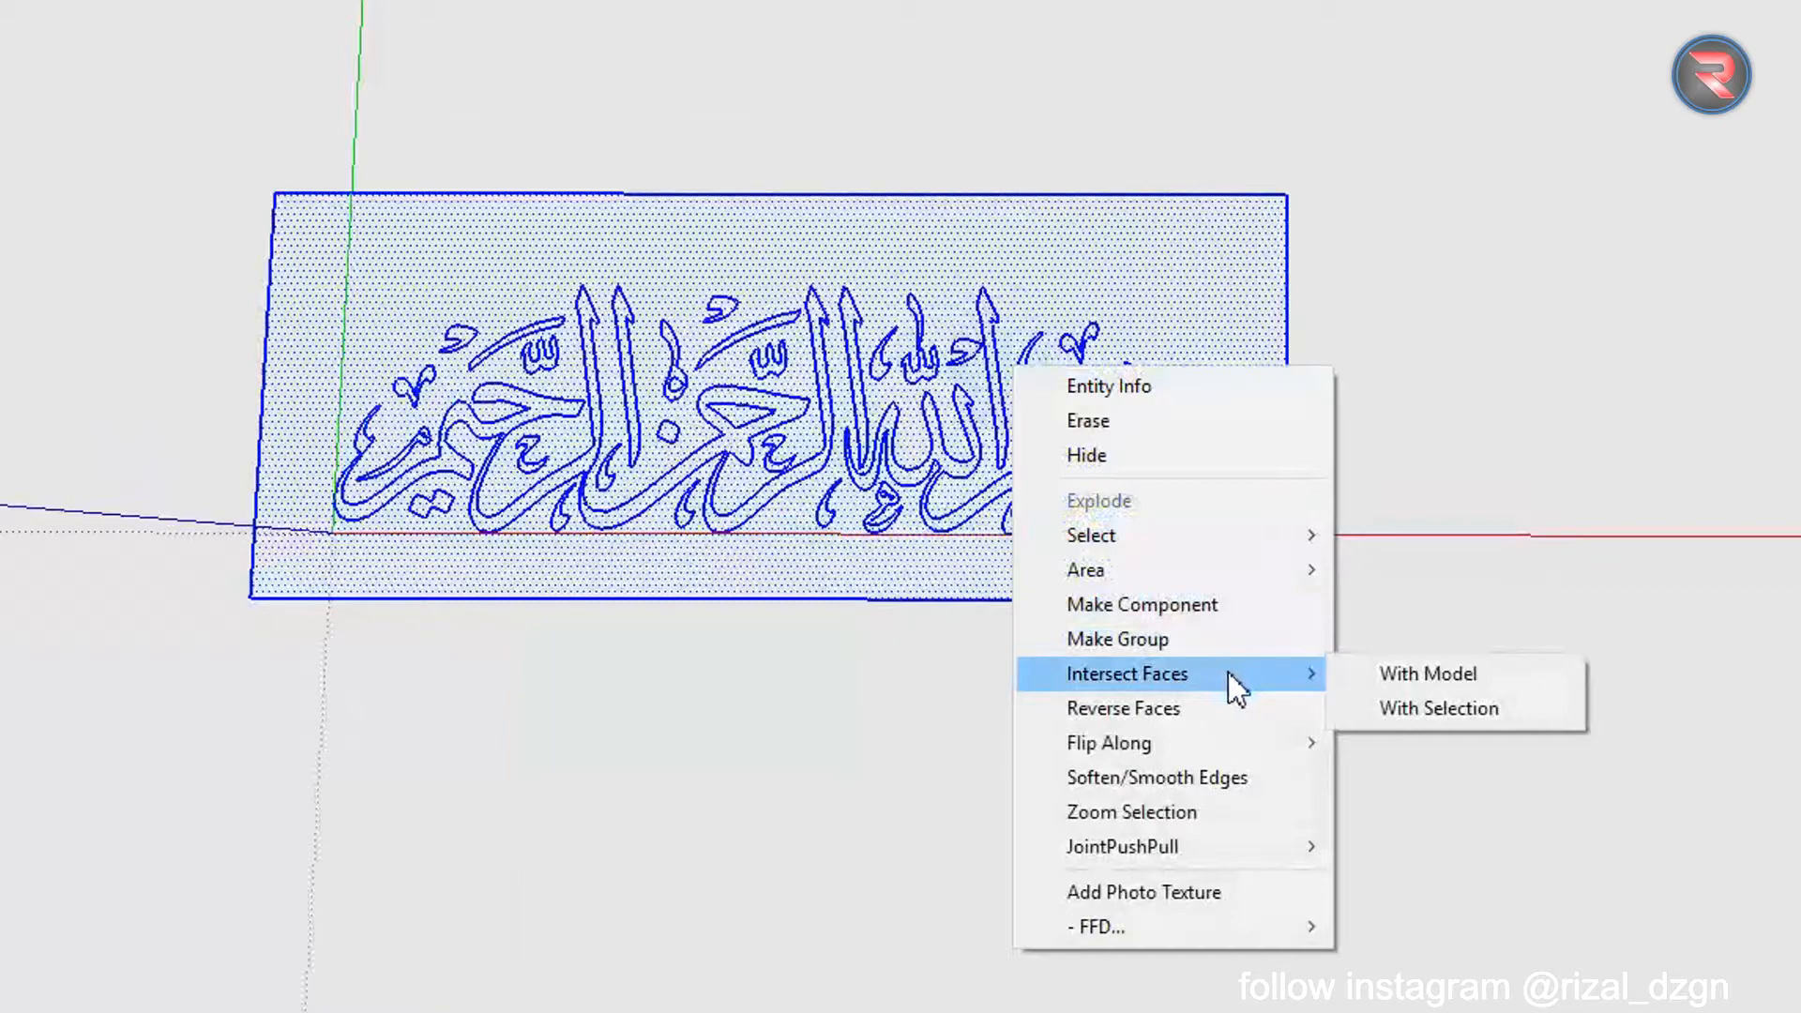
click(1351, 675)
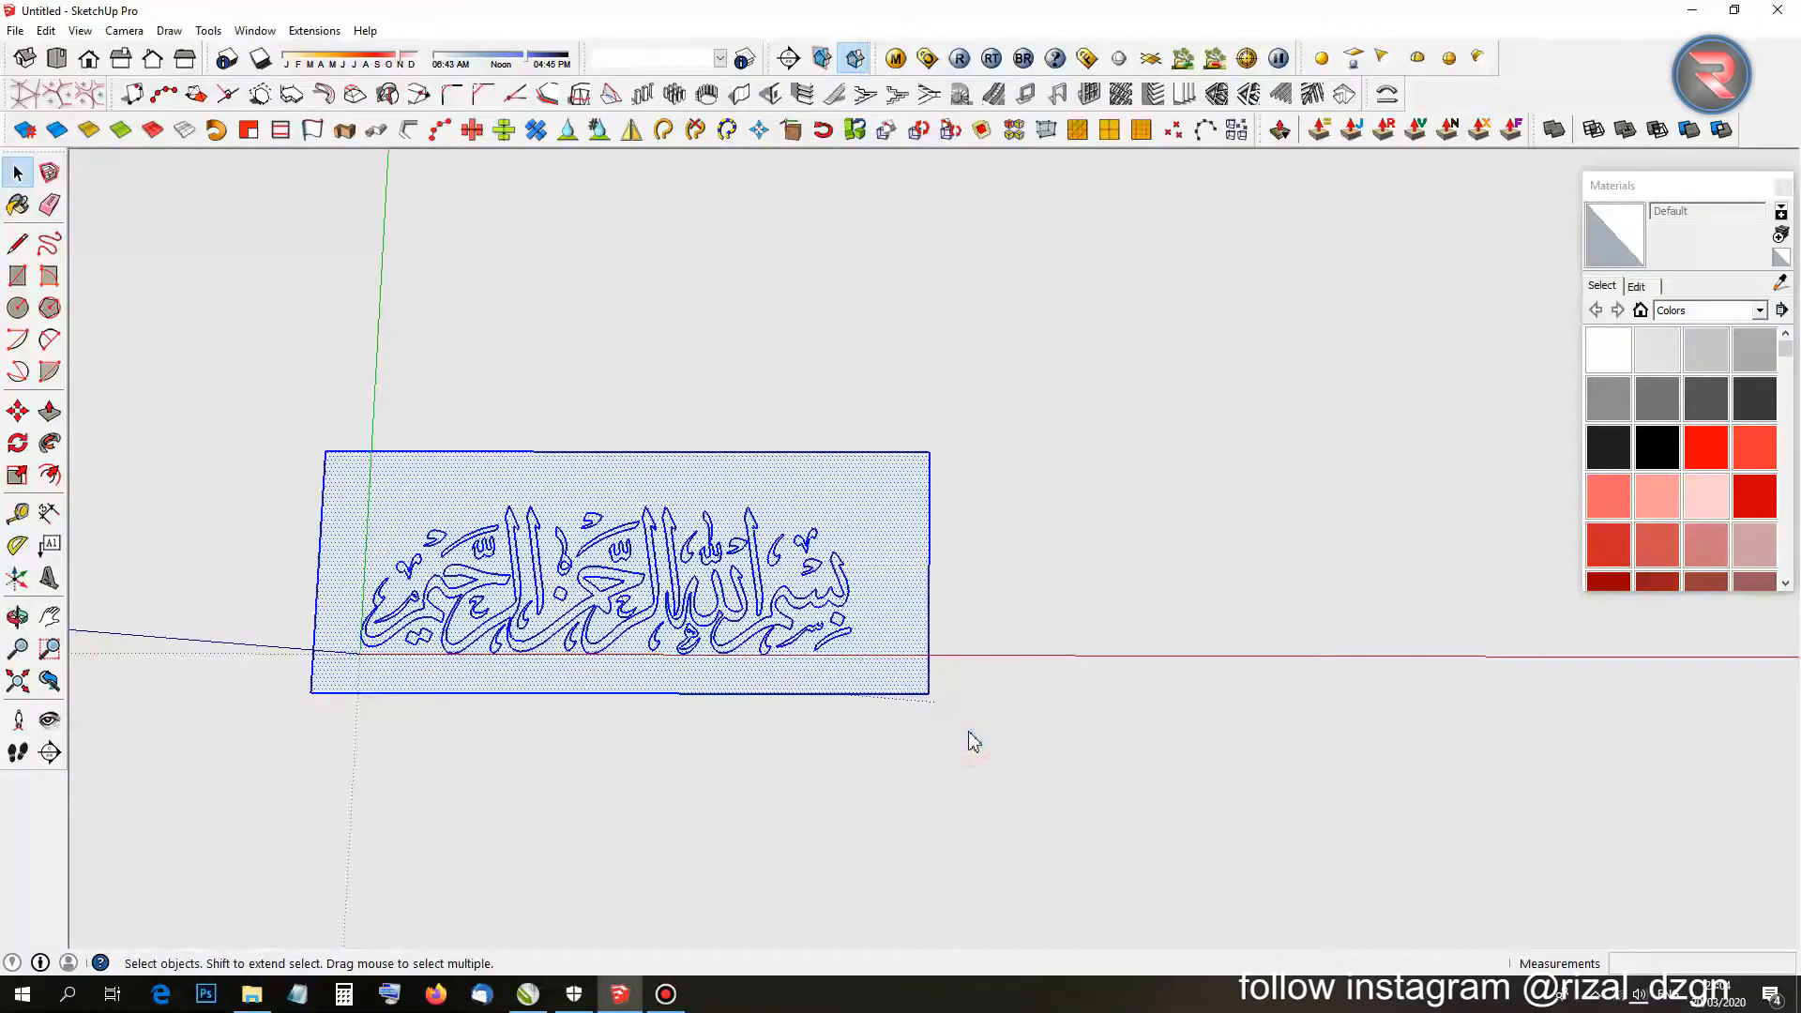
click(1354, 662)
scroll(846, 529, up, 2)
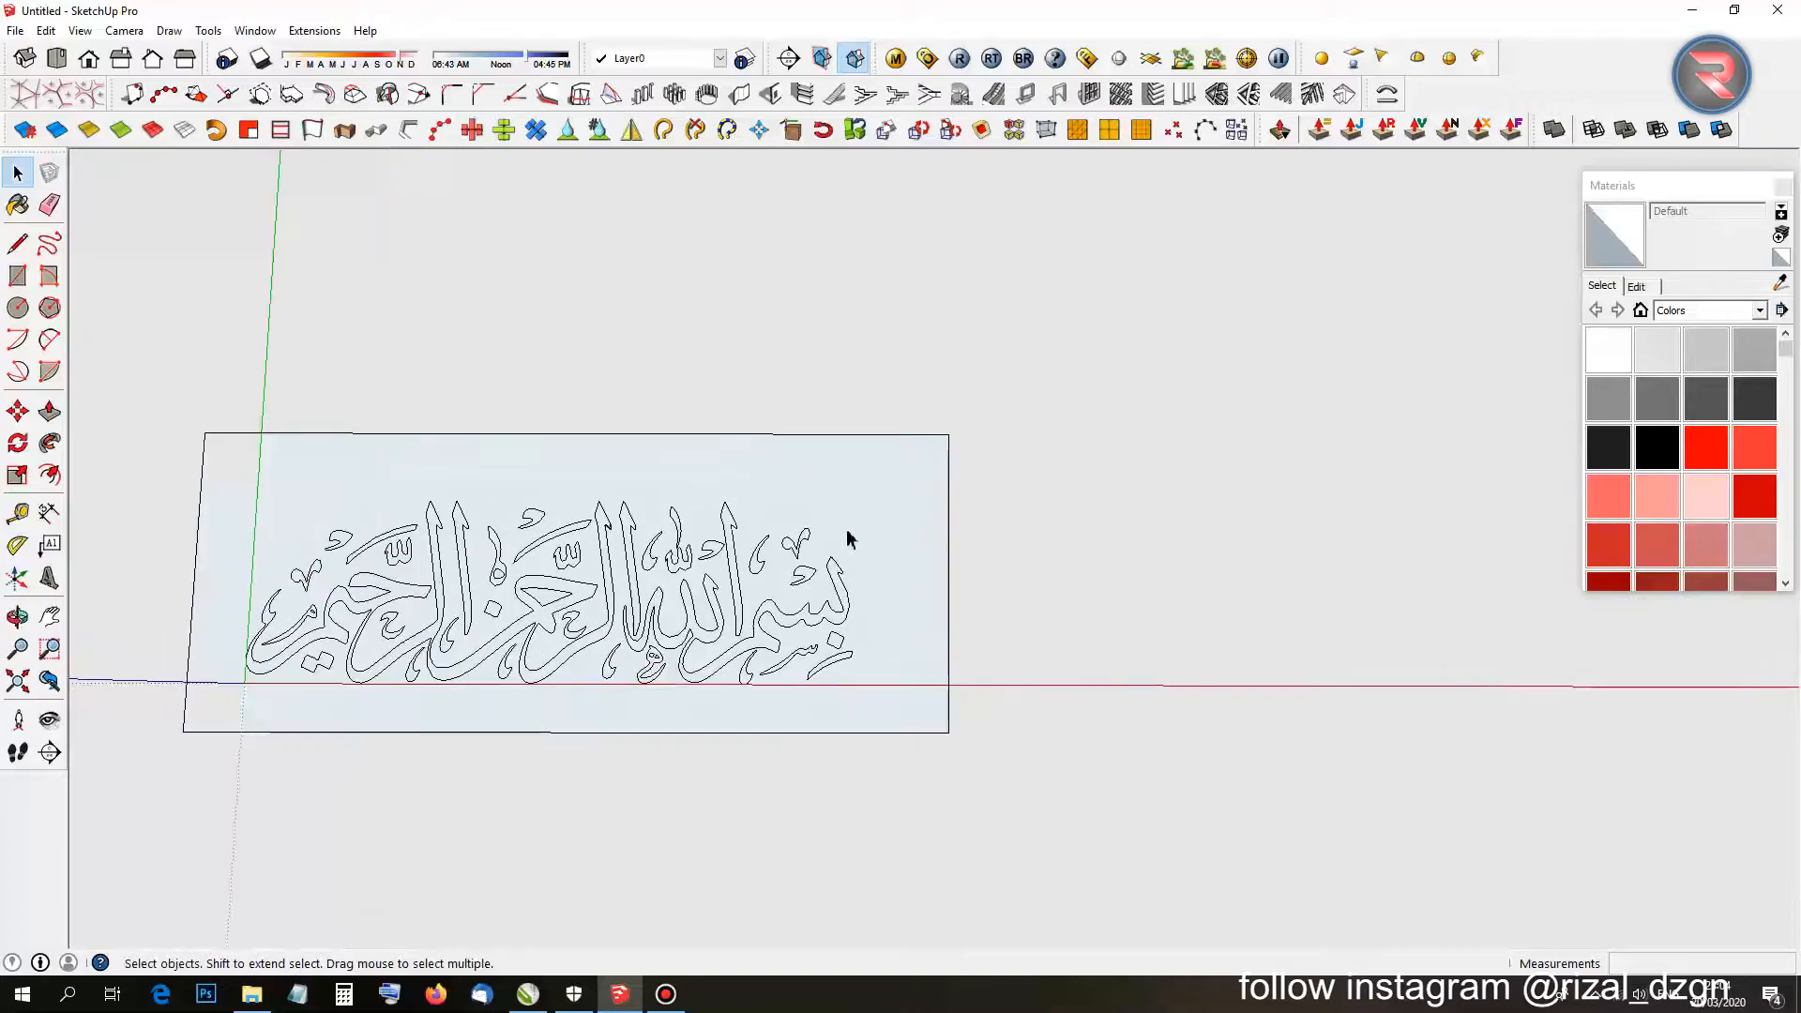
Erase all four edges of the surrounding rectangle.
click(850, 515)
key(e)
drag(901, 403, 965, 565)
drag(924, 688, 845, 787)
drag(156, 523, 293, 683)
scroll(294, 683, up, 5)
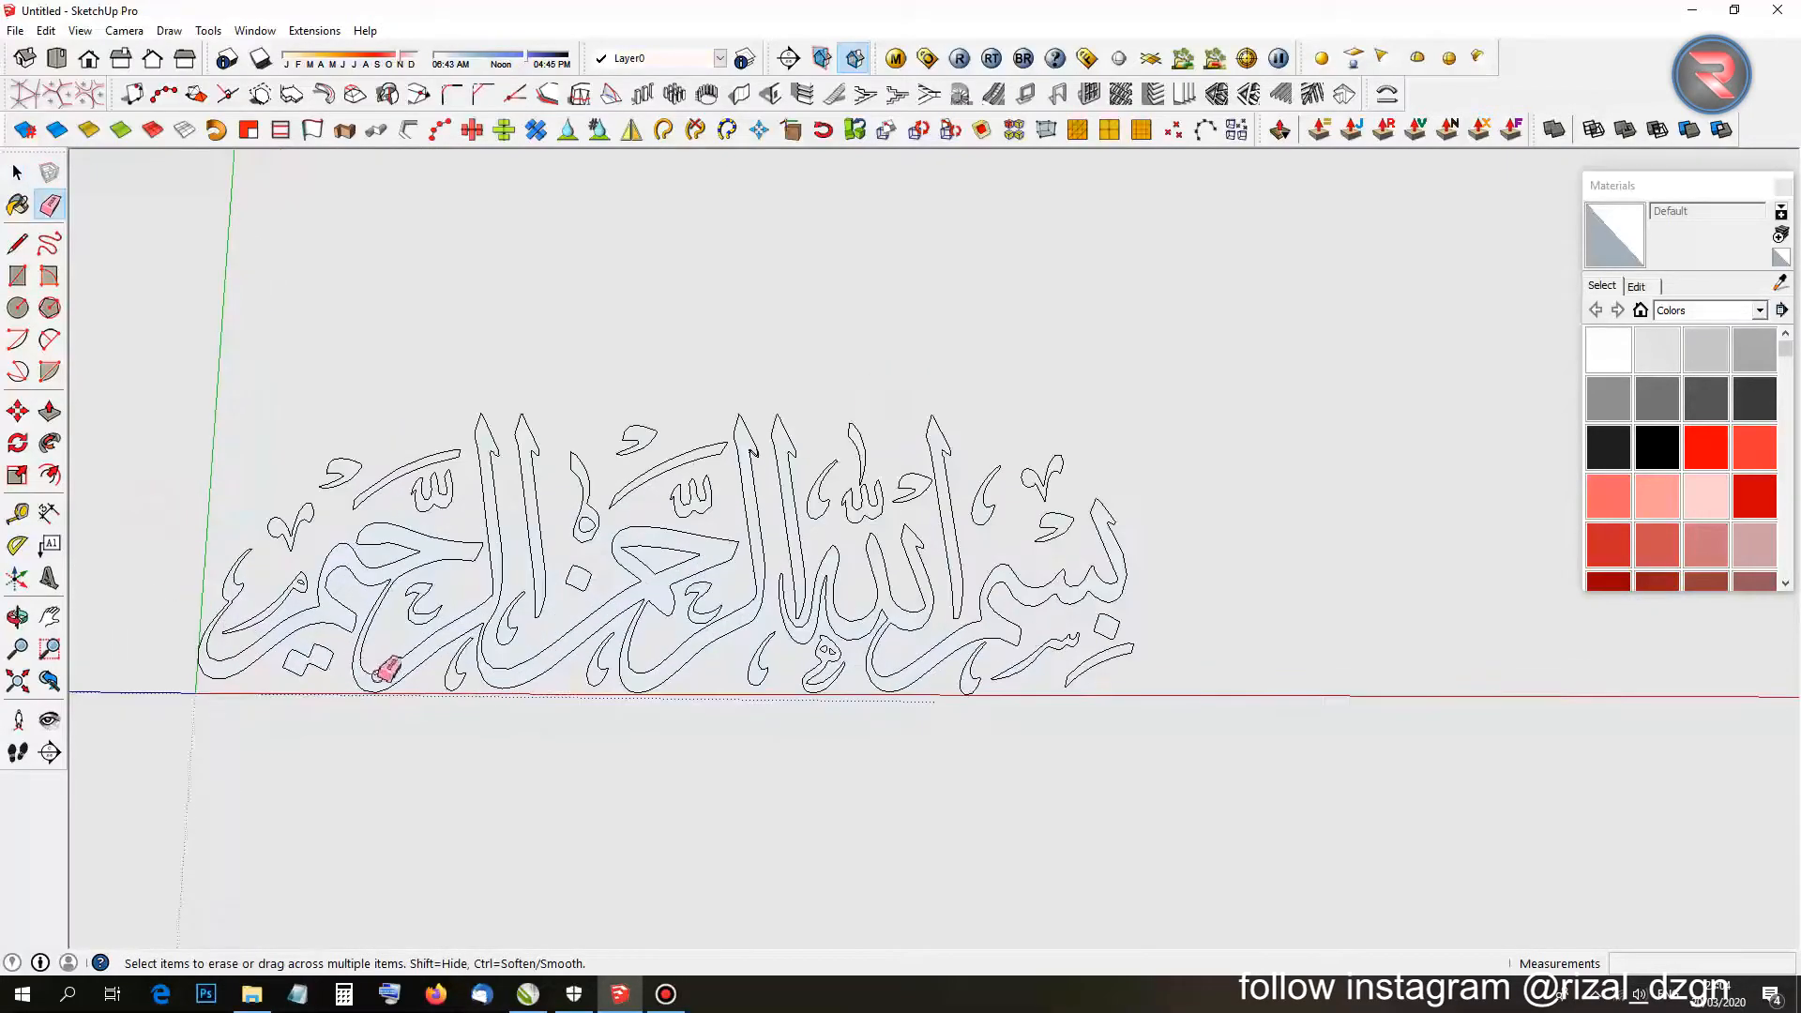
Select the large leftover face around the letters and delete it.
key(space)
click(309, 490)
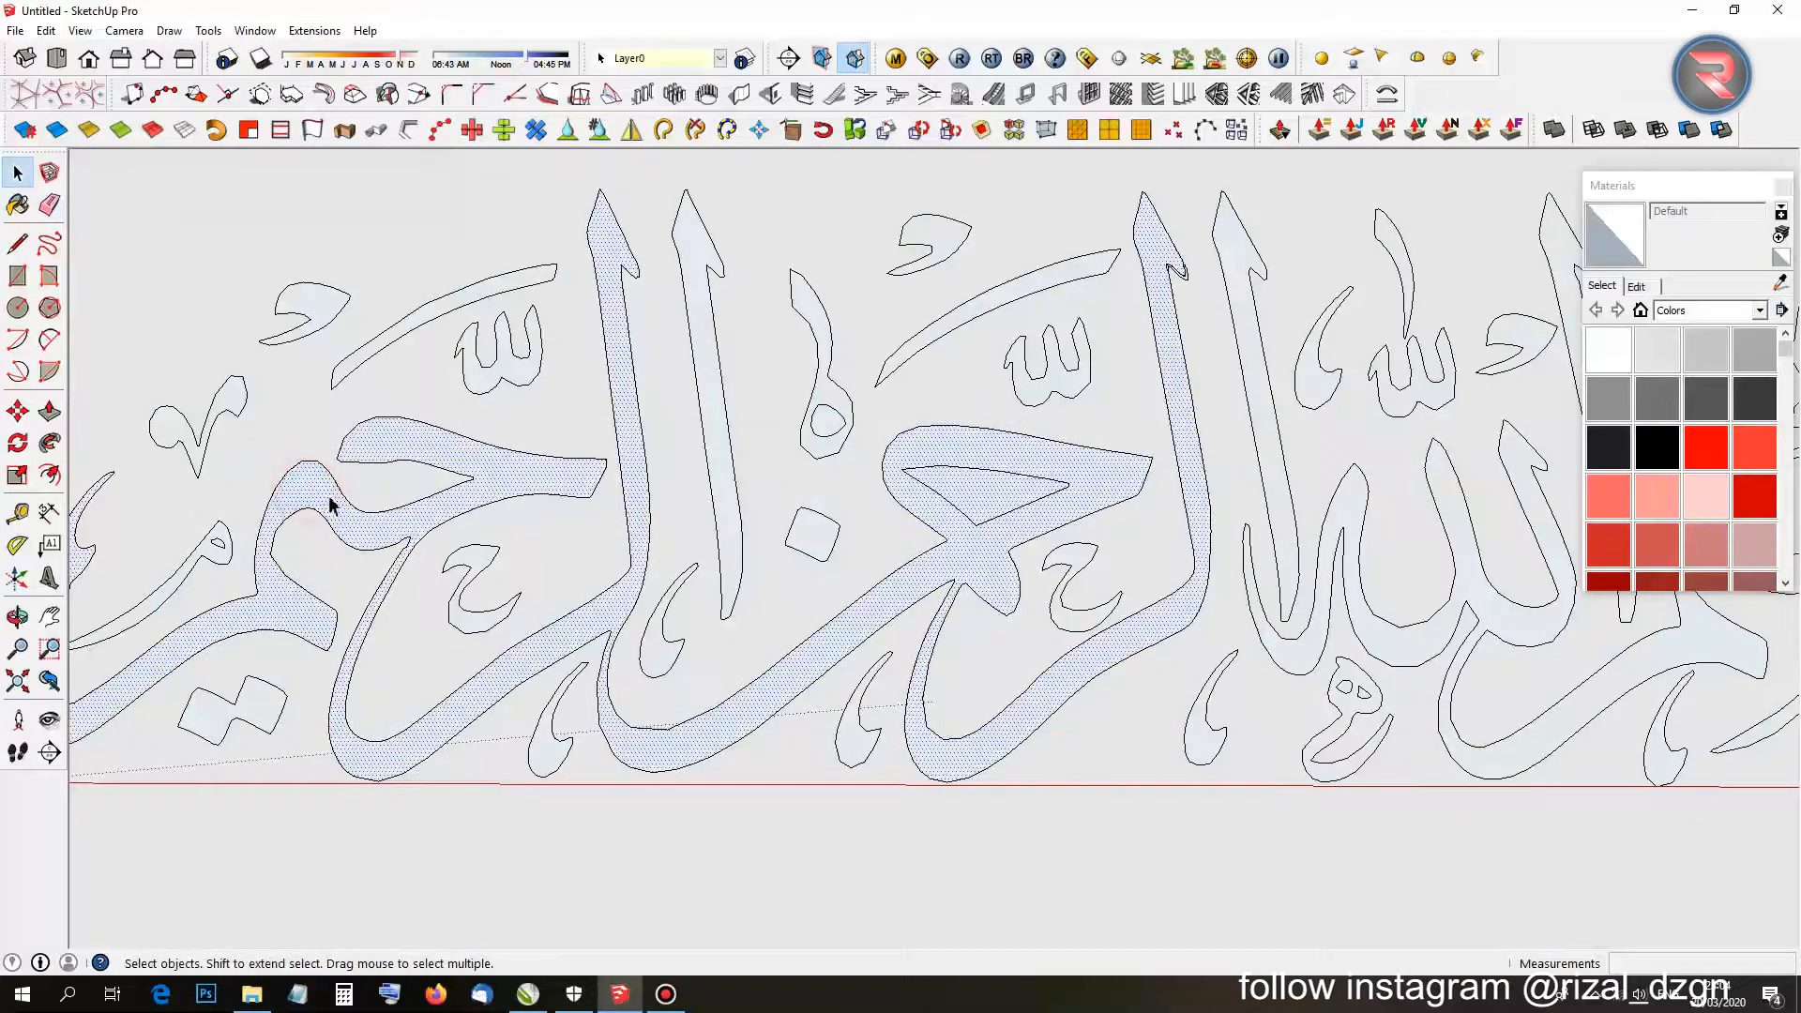
scroll(1069, 549, up, 3)
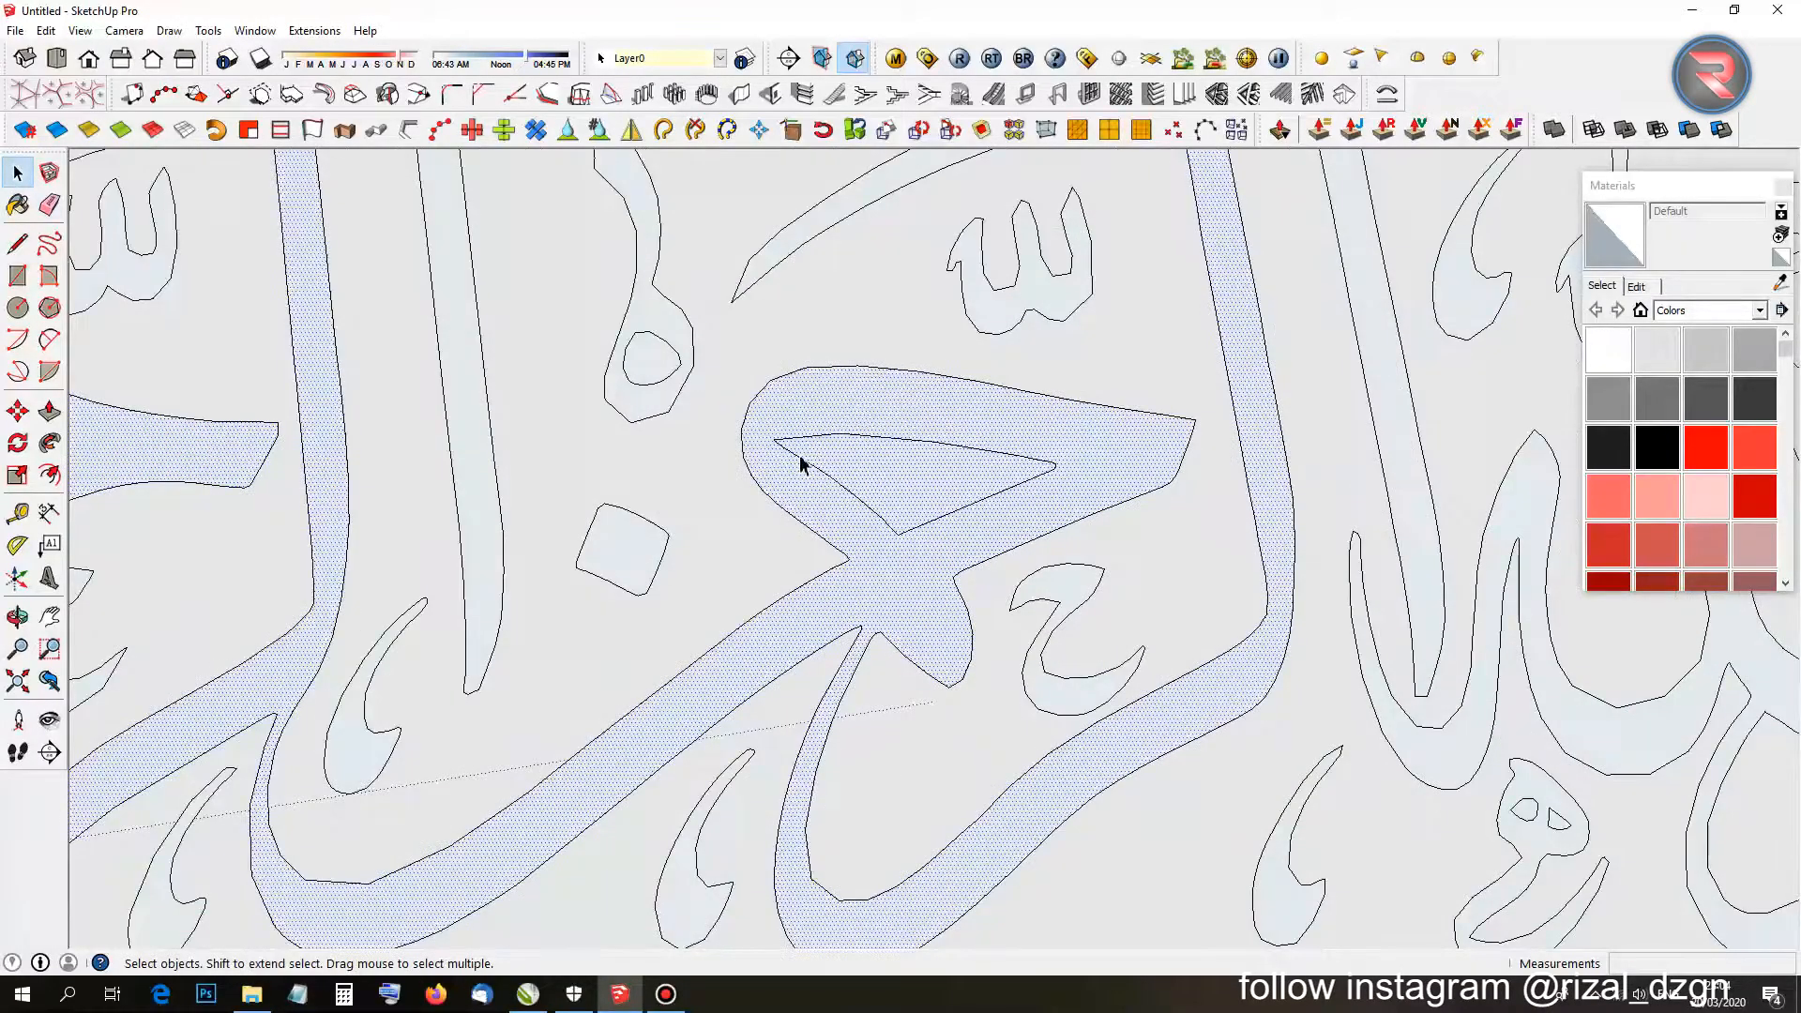
click(654, 362)
click(890, 486)
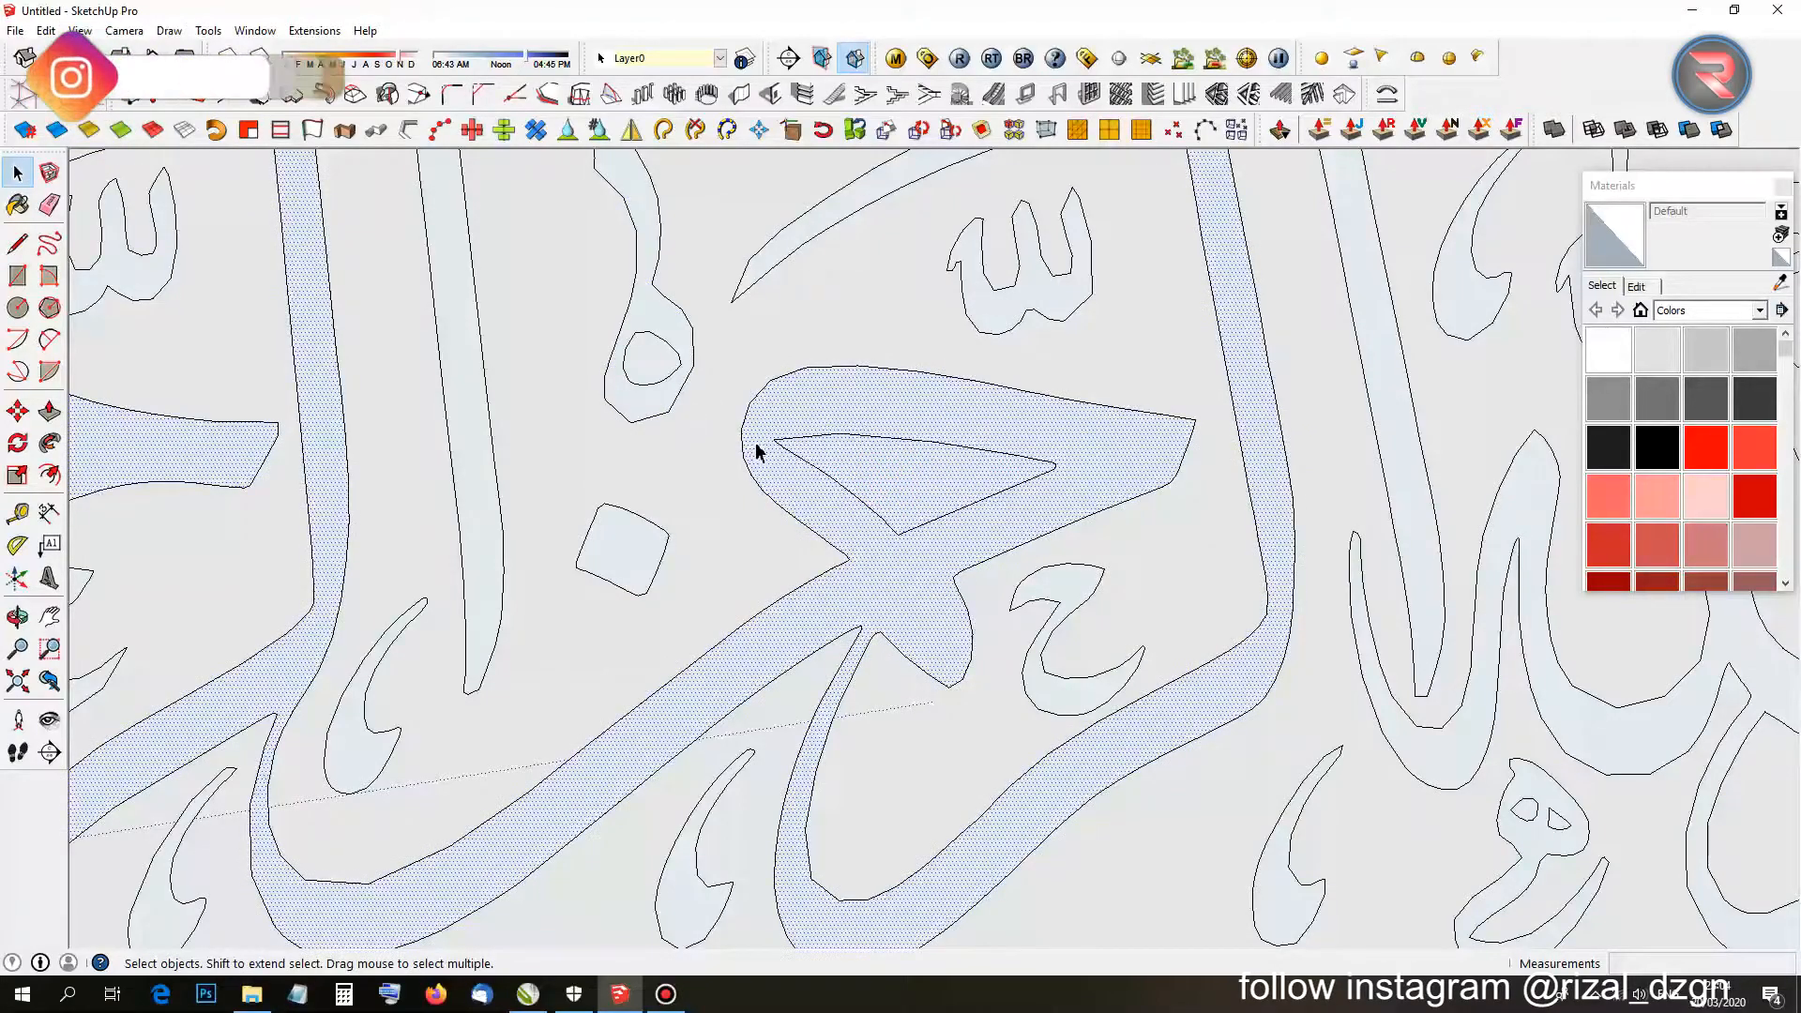
key(Delete)
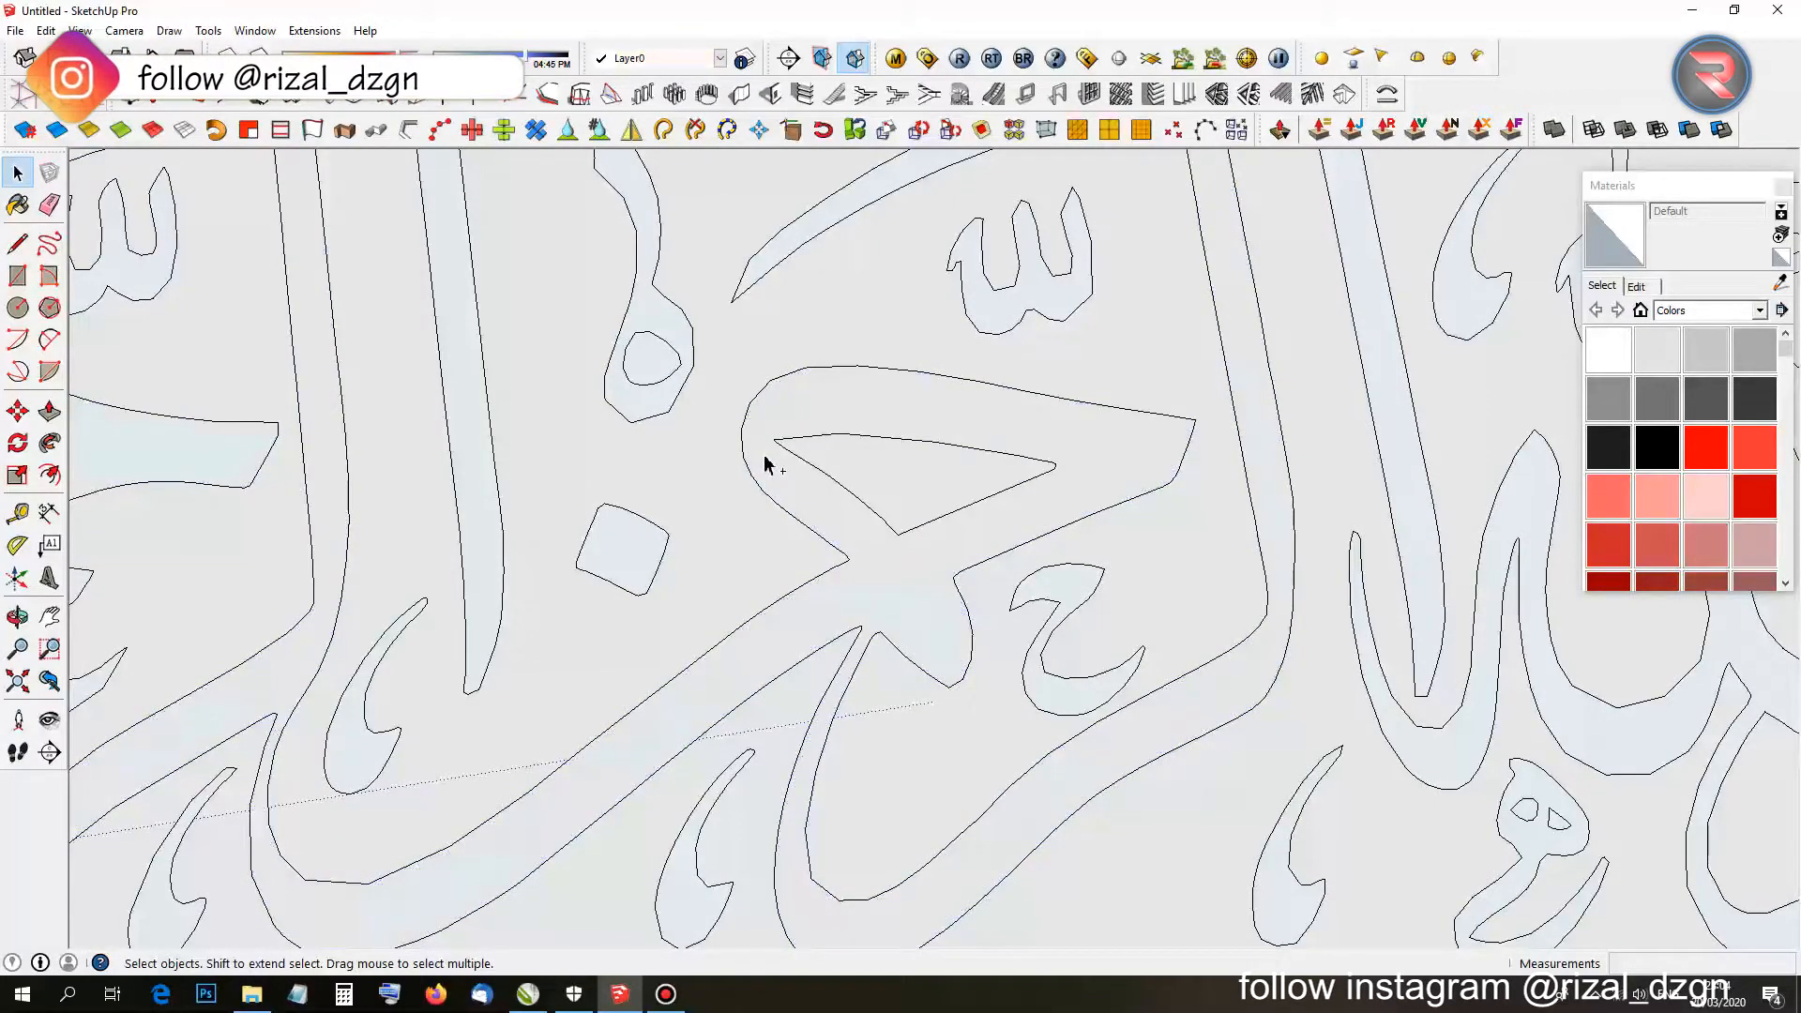
Window-select the entire calligraphy outline.
scroll(763, 463, down, 3)
scroll(824, 475, up, 4)
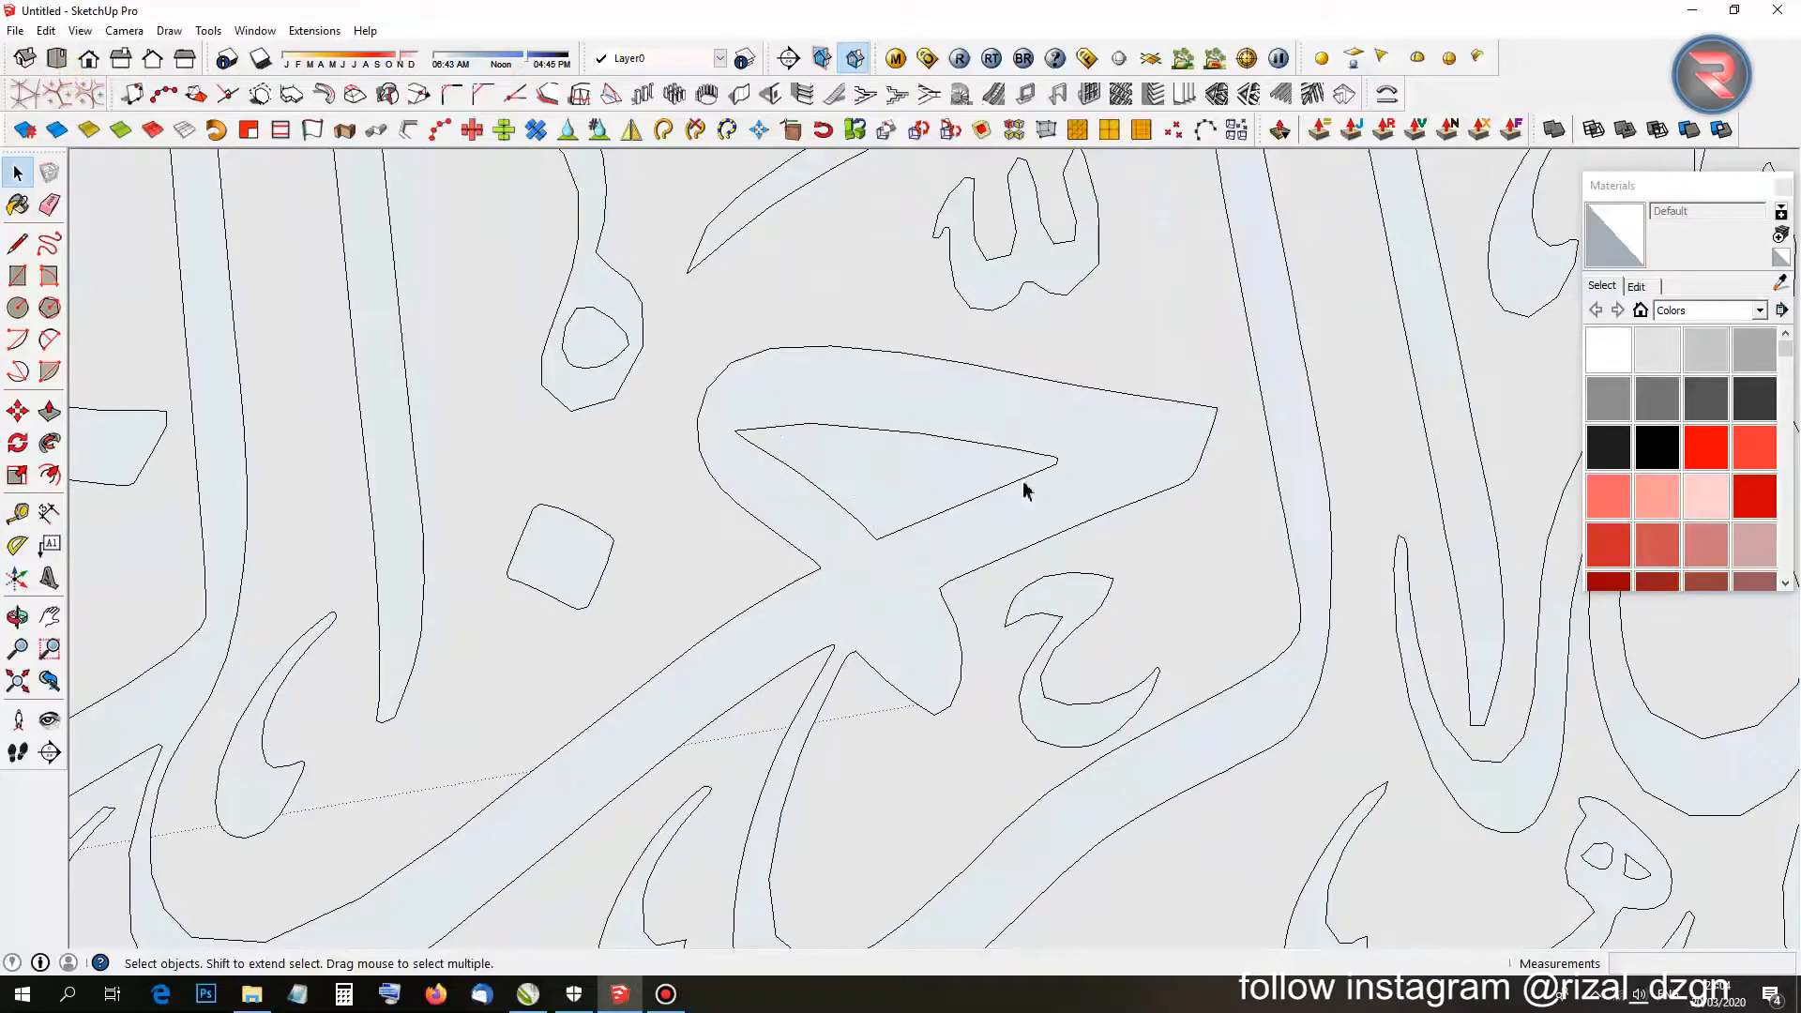
scroll(1023, 488, down, 5)
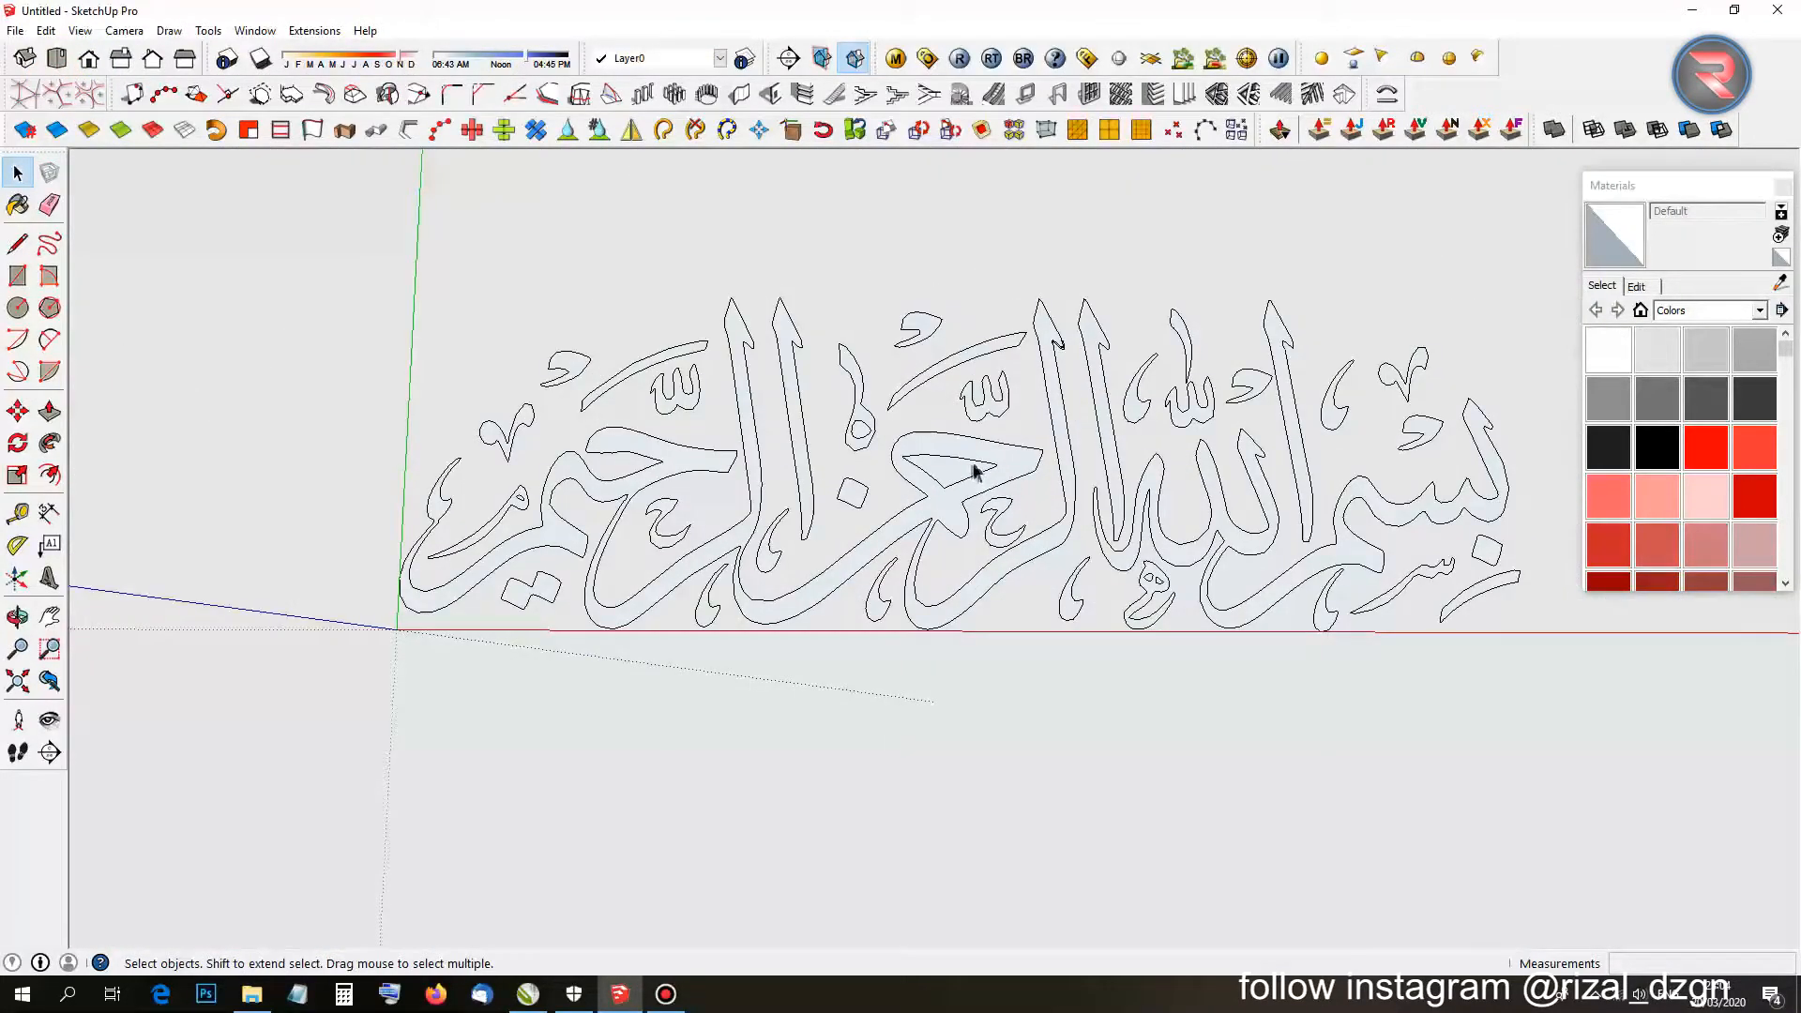
scroll(974, 471, up, 4)
scroll(764, 408, up, 4)
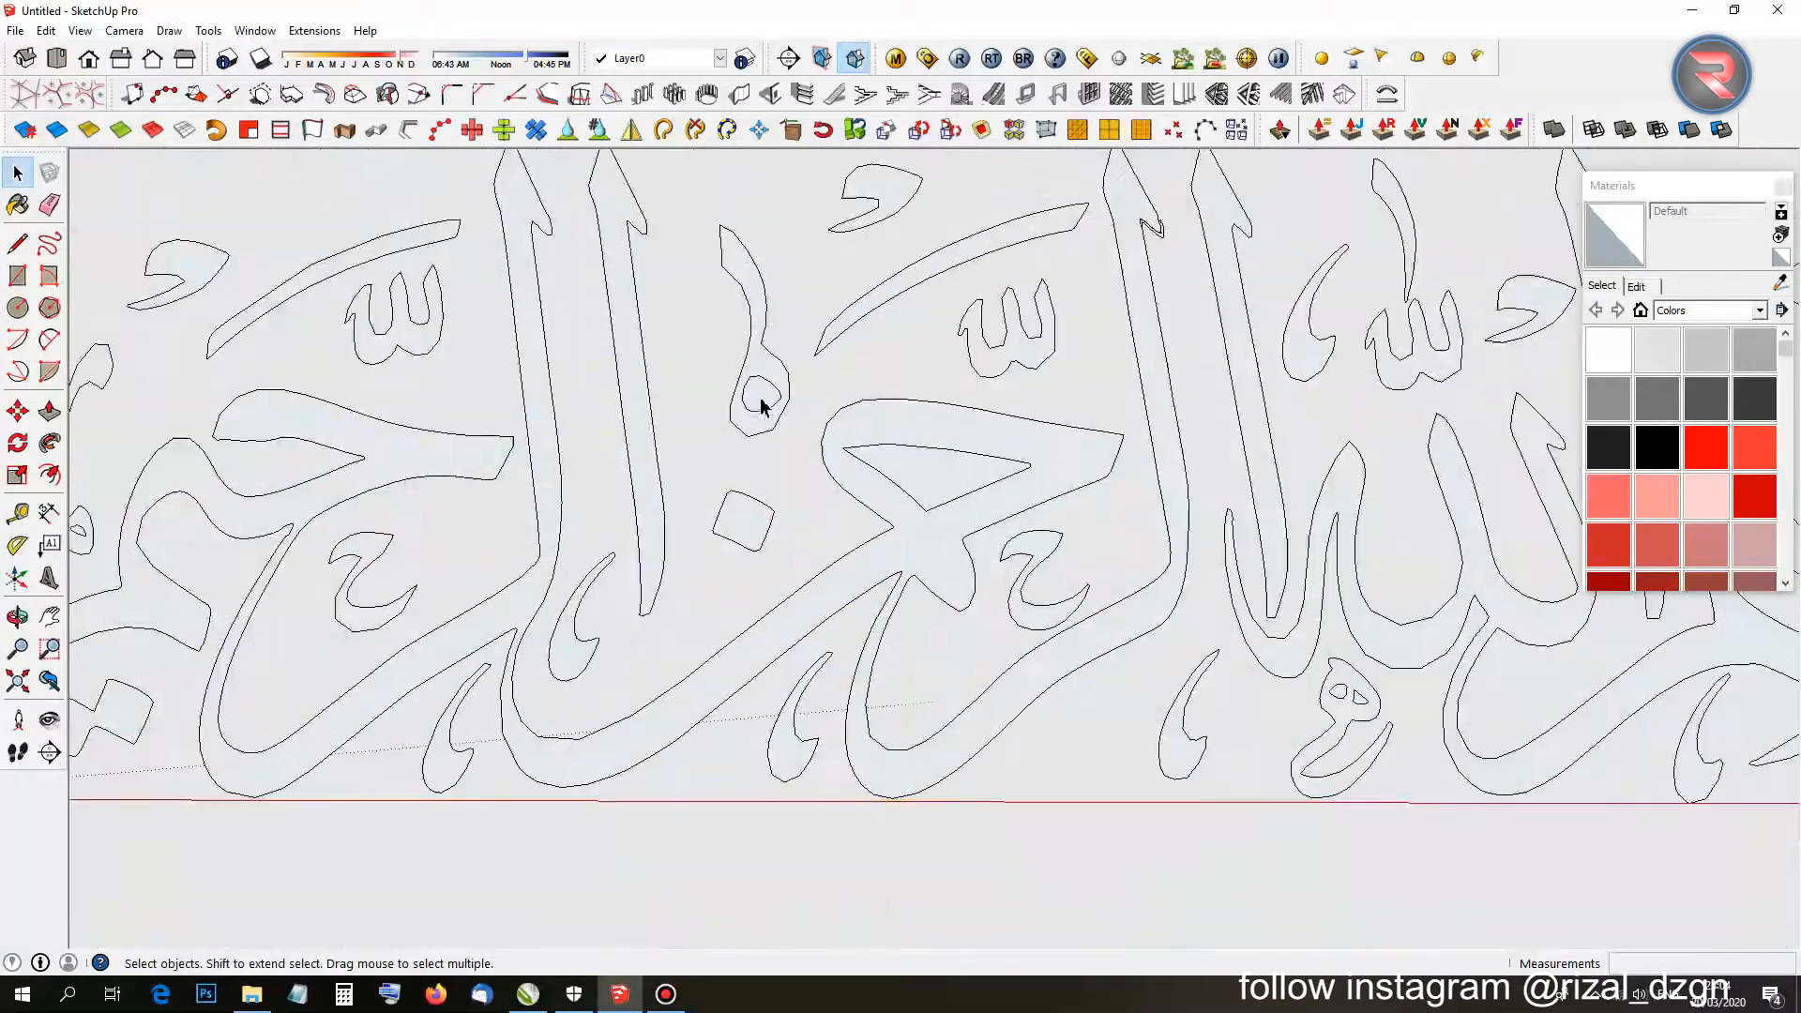
scroll(758, 403, down, 5)
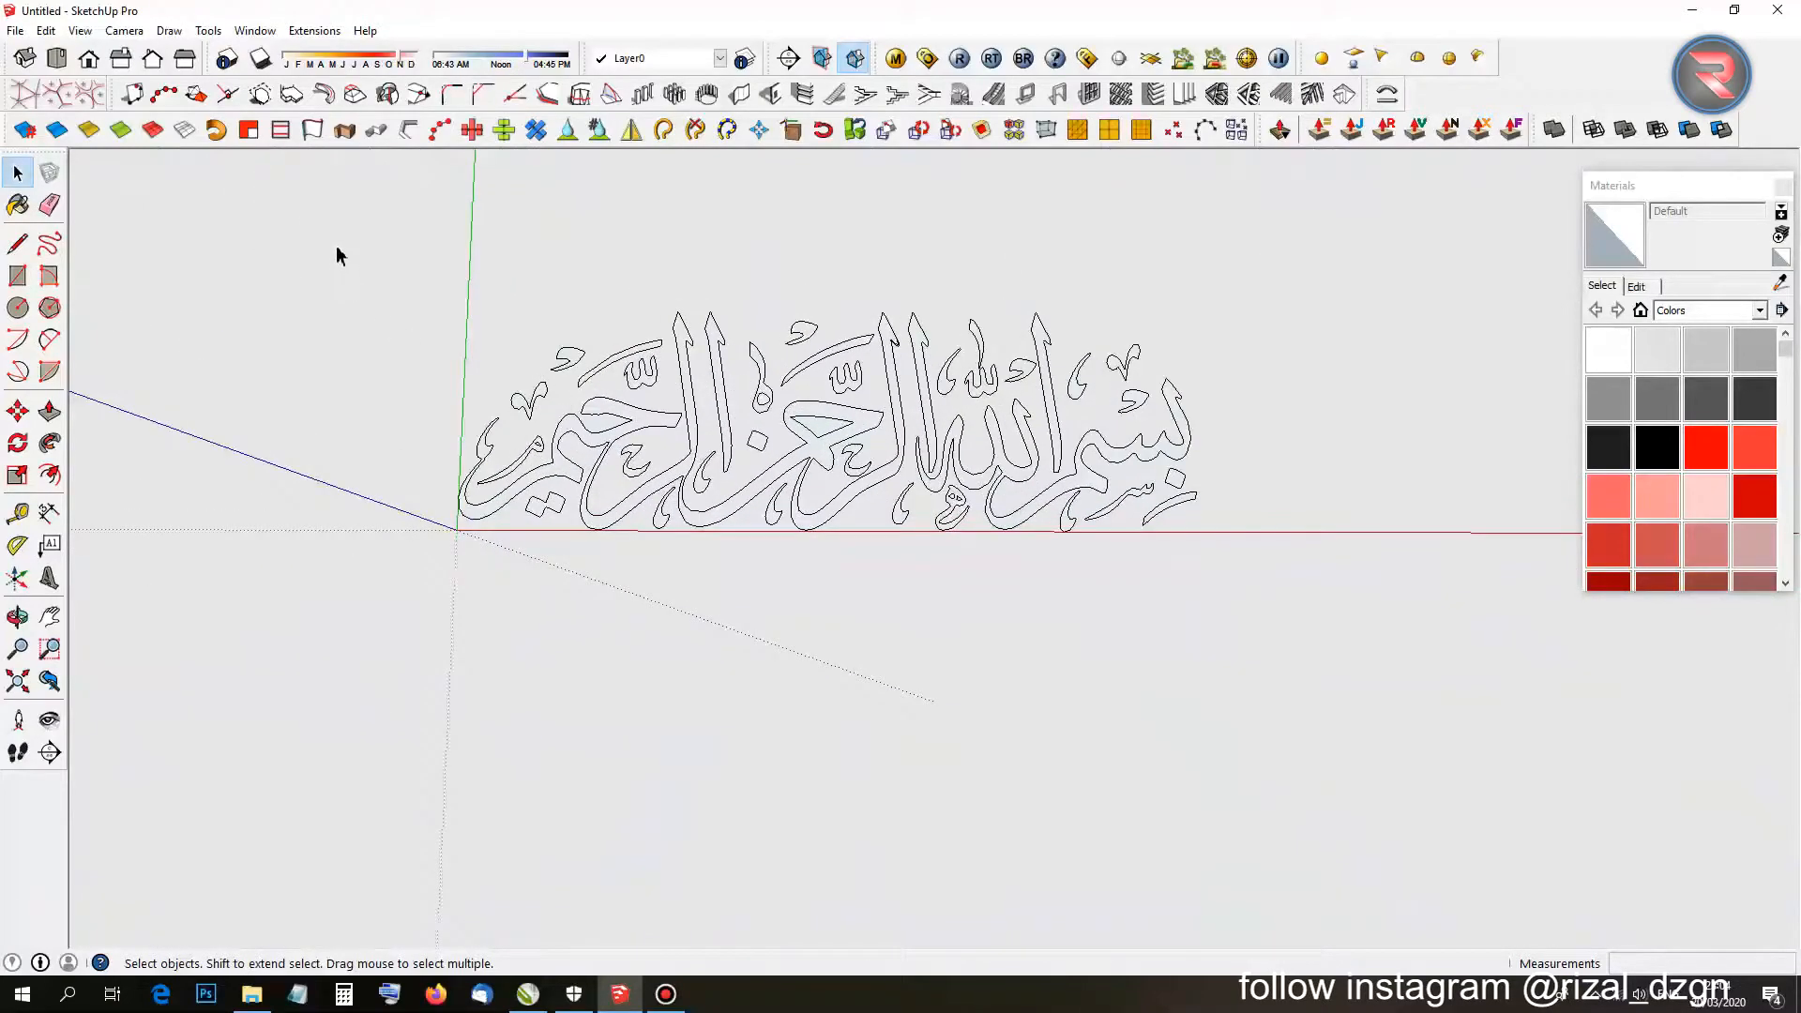
drag(343, 240, 1194, 597)
Intersect the selected calligraphy with the model.
scroll(826, 441, up, 2)
right_click(802, 417)
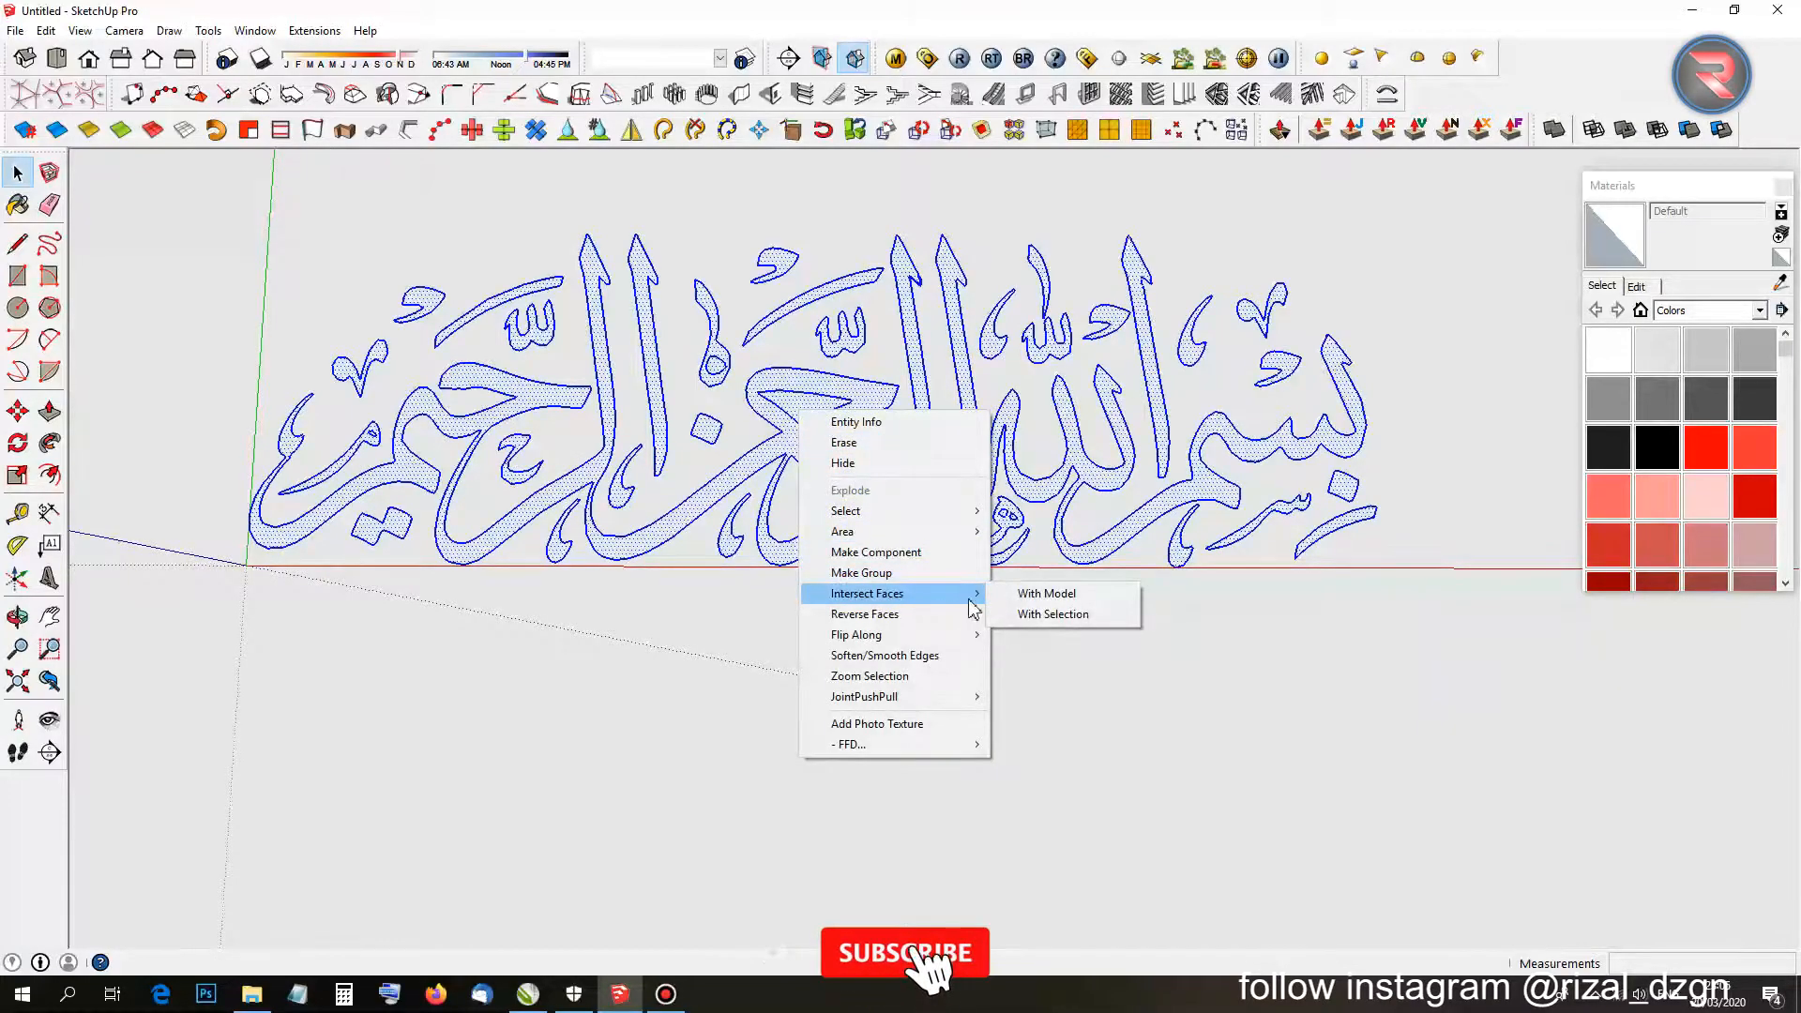
click(999, 597)
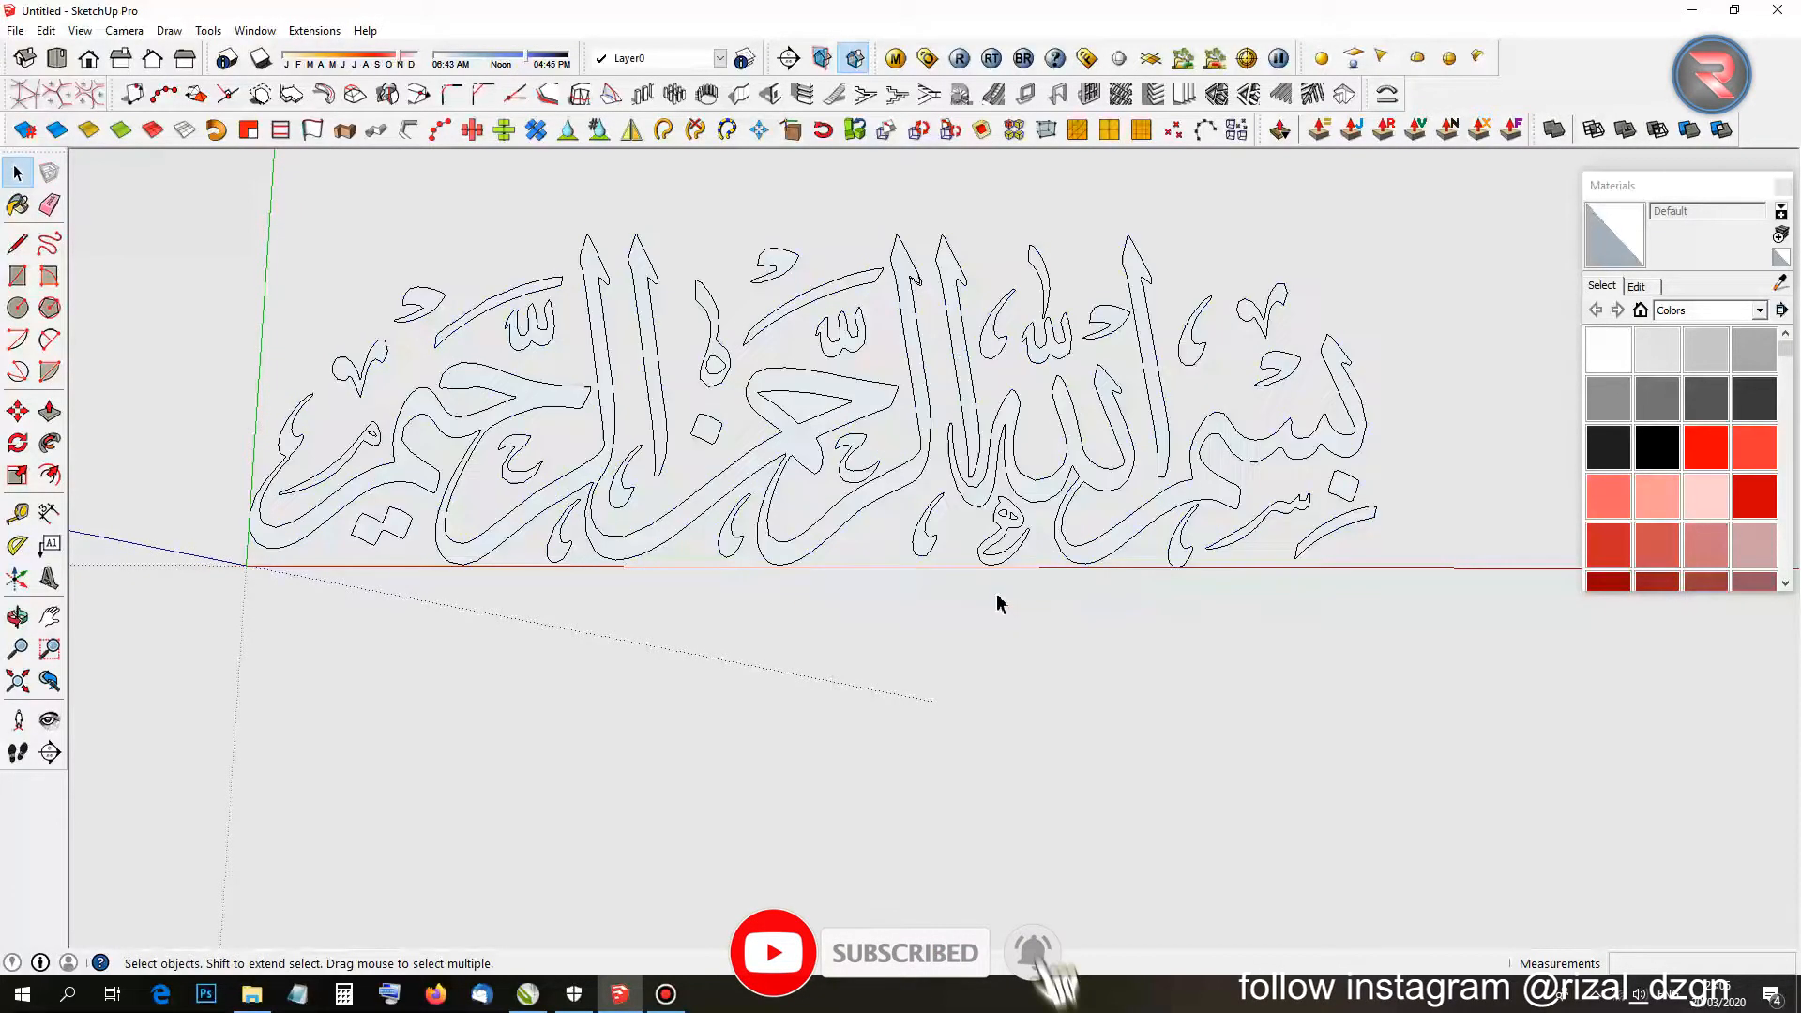
Check the two small triangular faces inside a letter.
scroll(823, 413, up, 3)
click(788, 389)
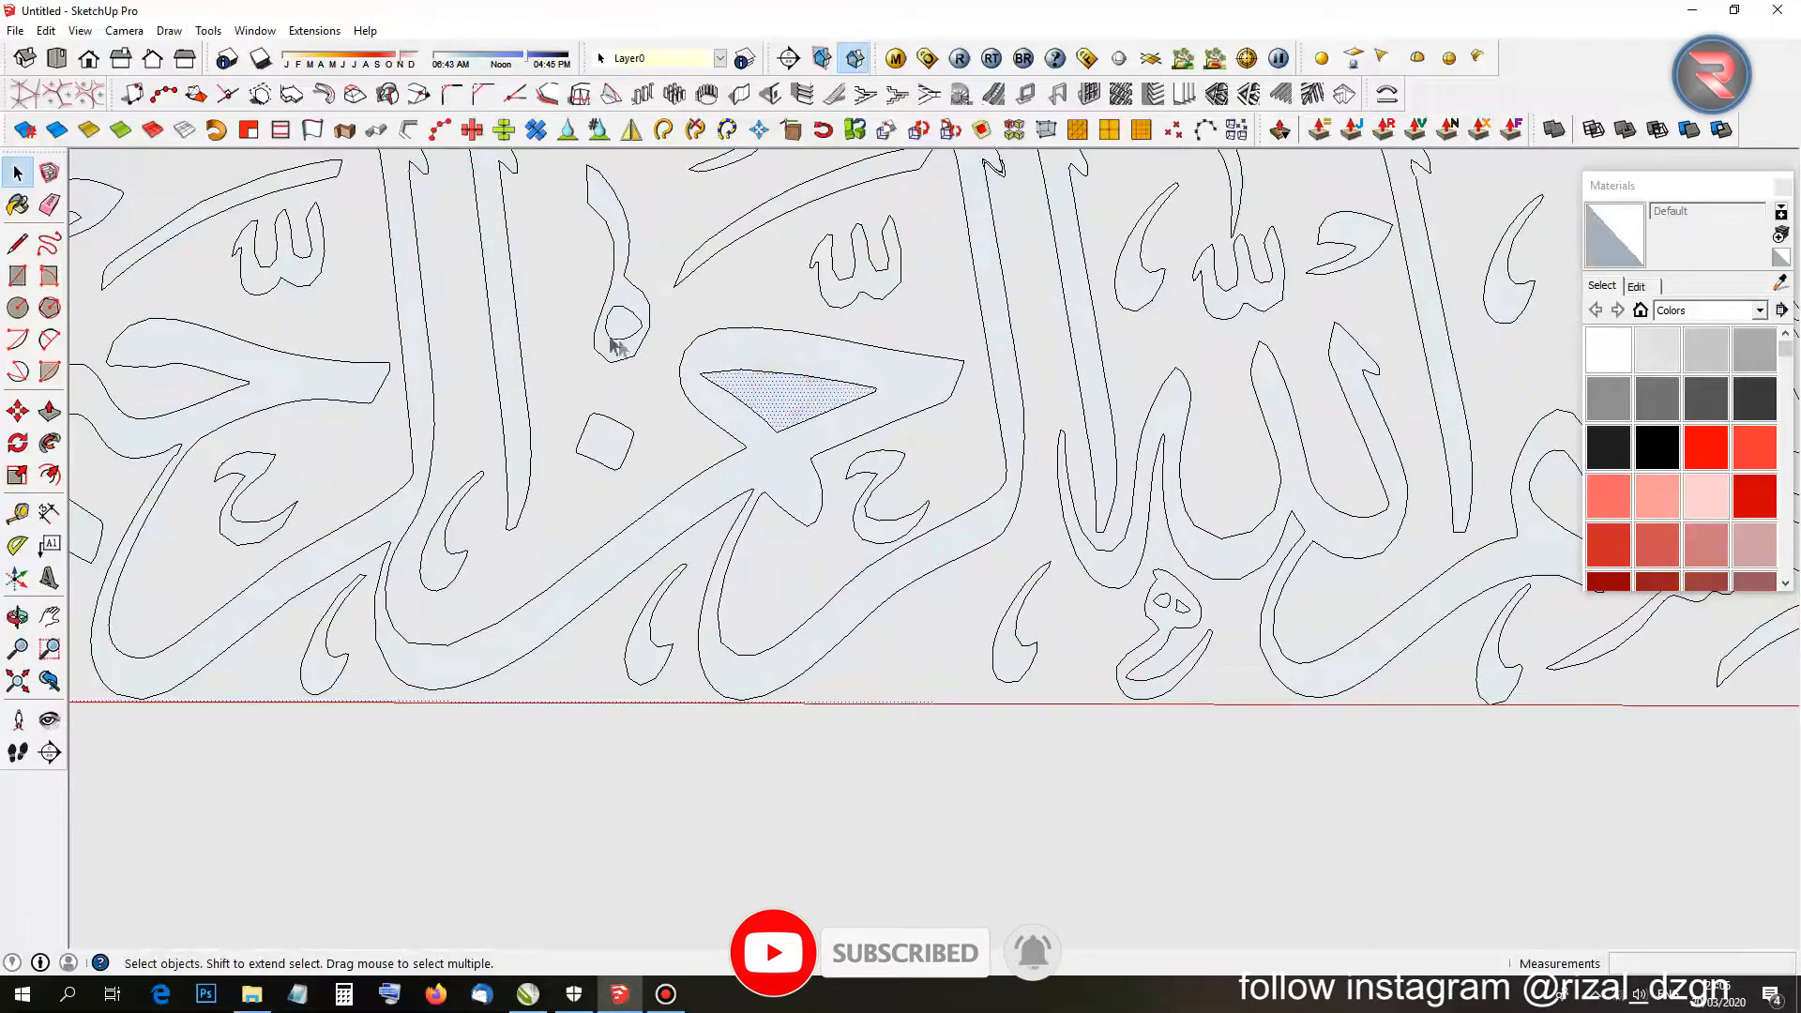
scroll(615, 347, down, 8)
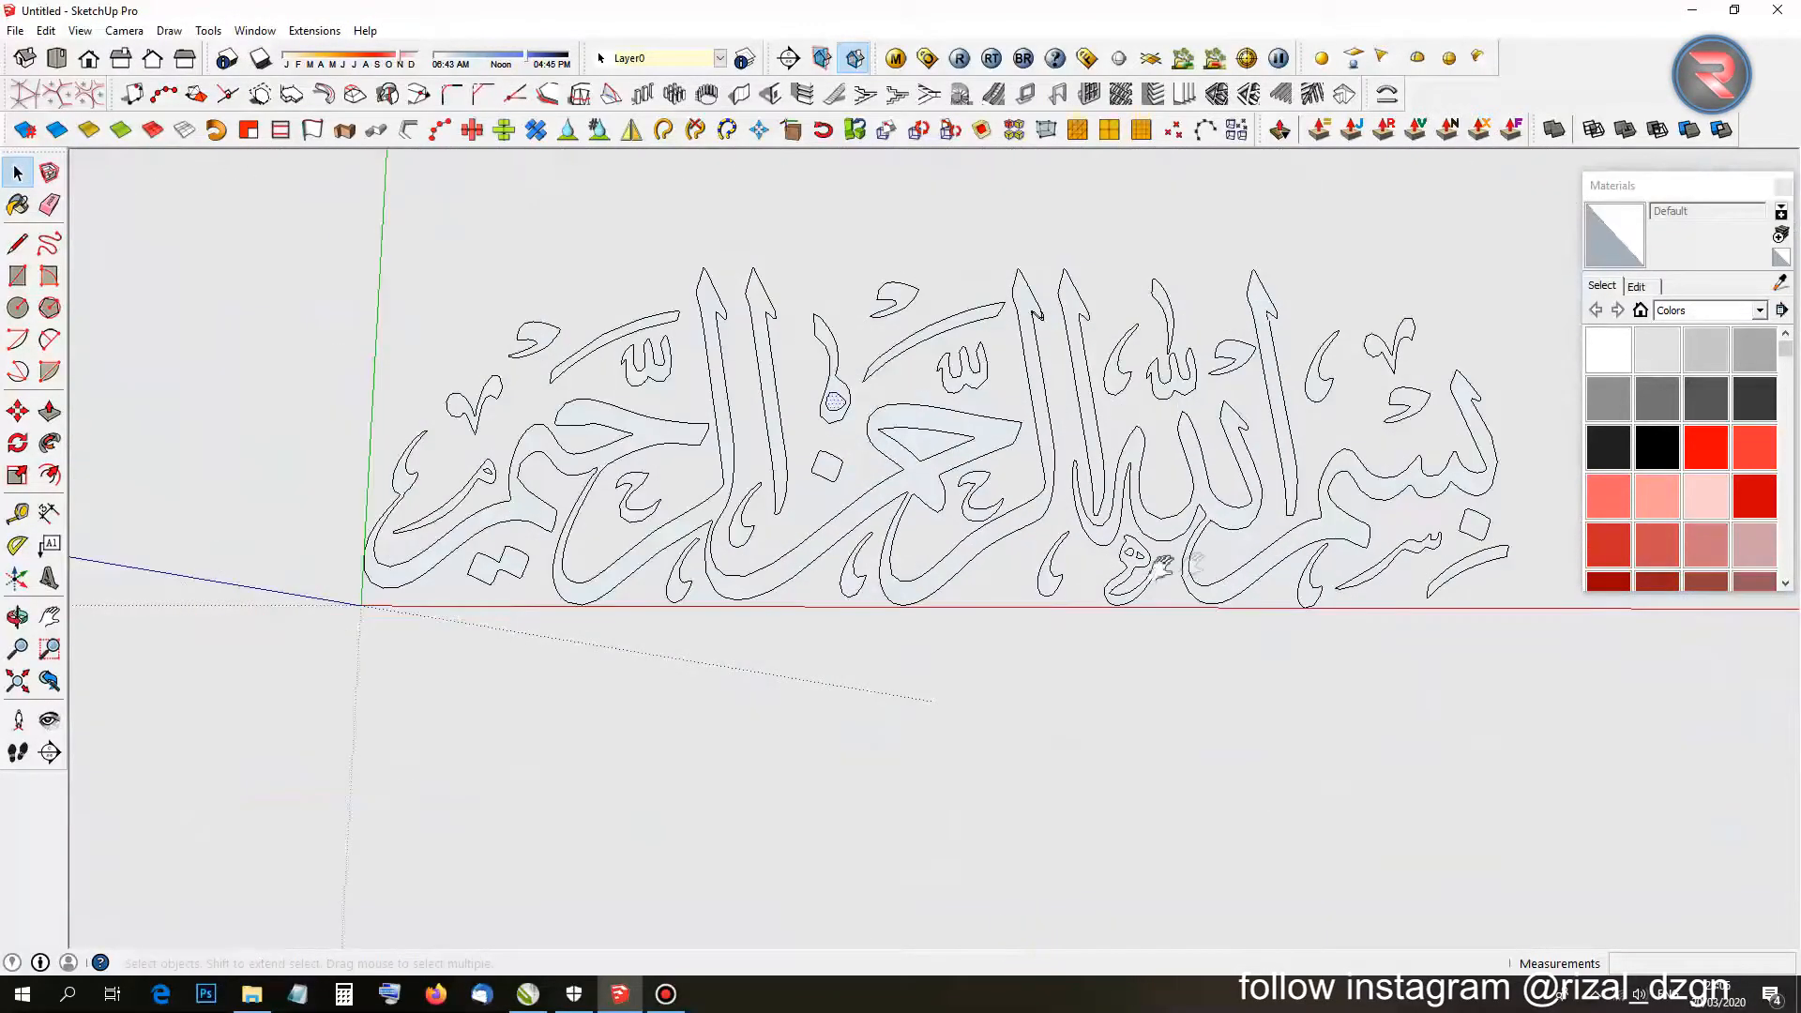
scroll(1160, 565, up, 10)
click(779, 514)
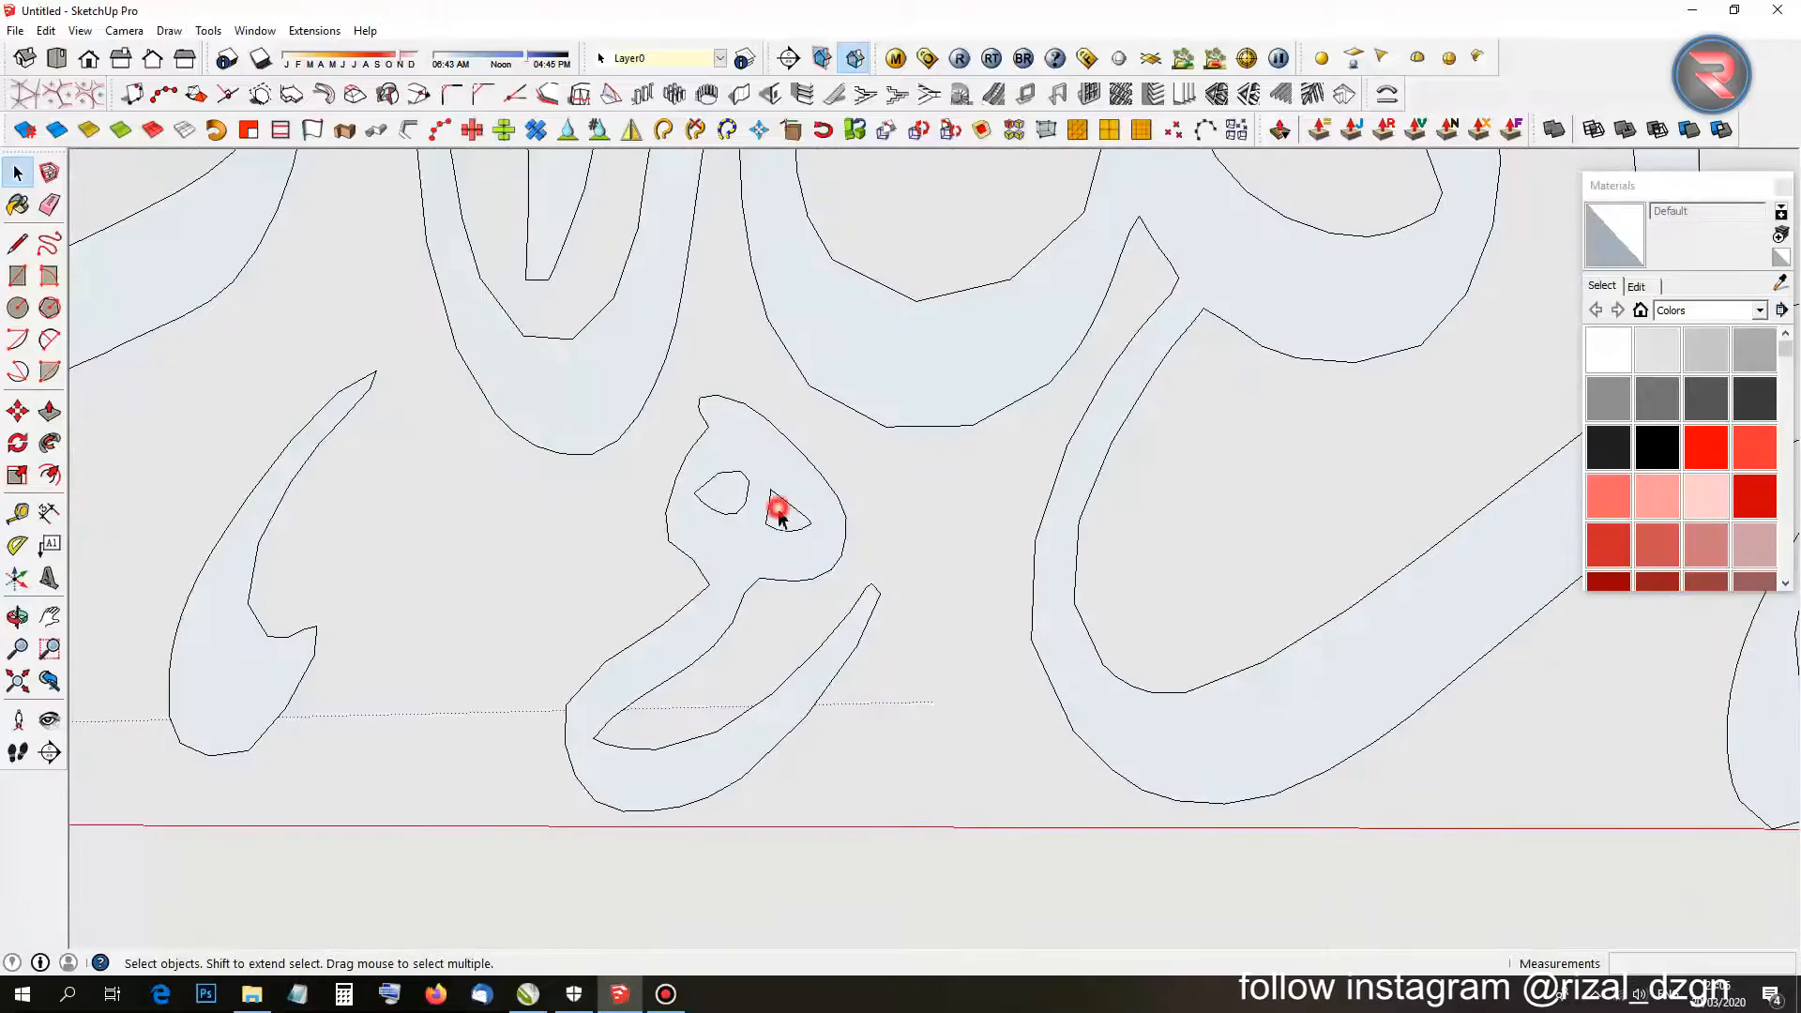
scroll(732, 496, down, 10)
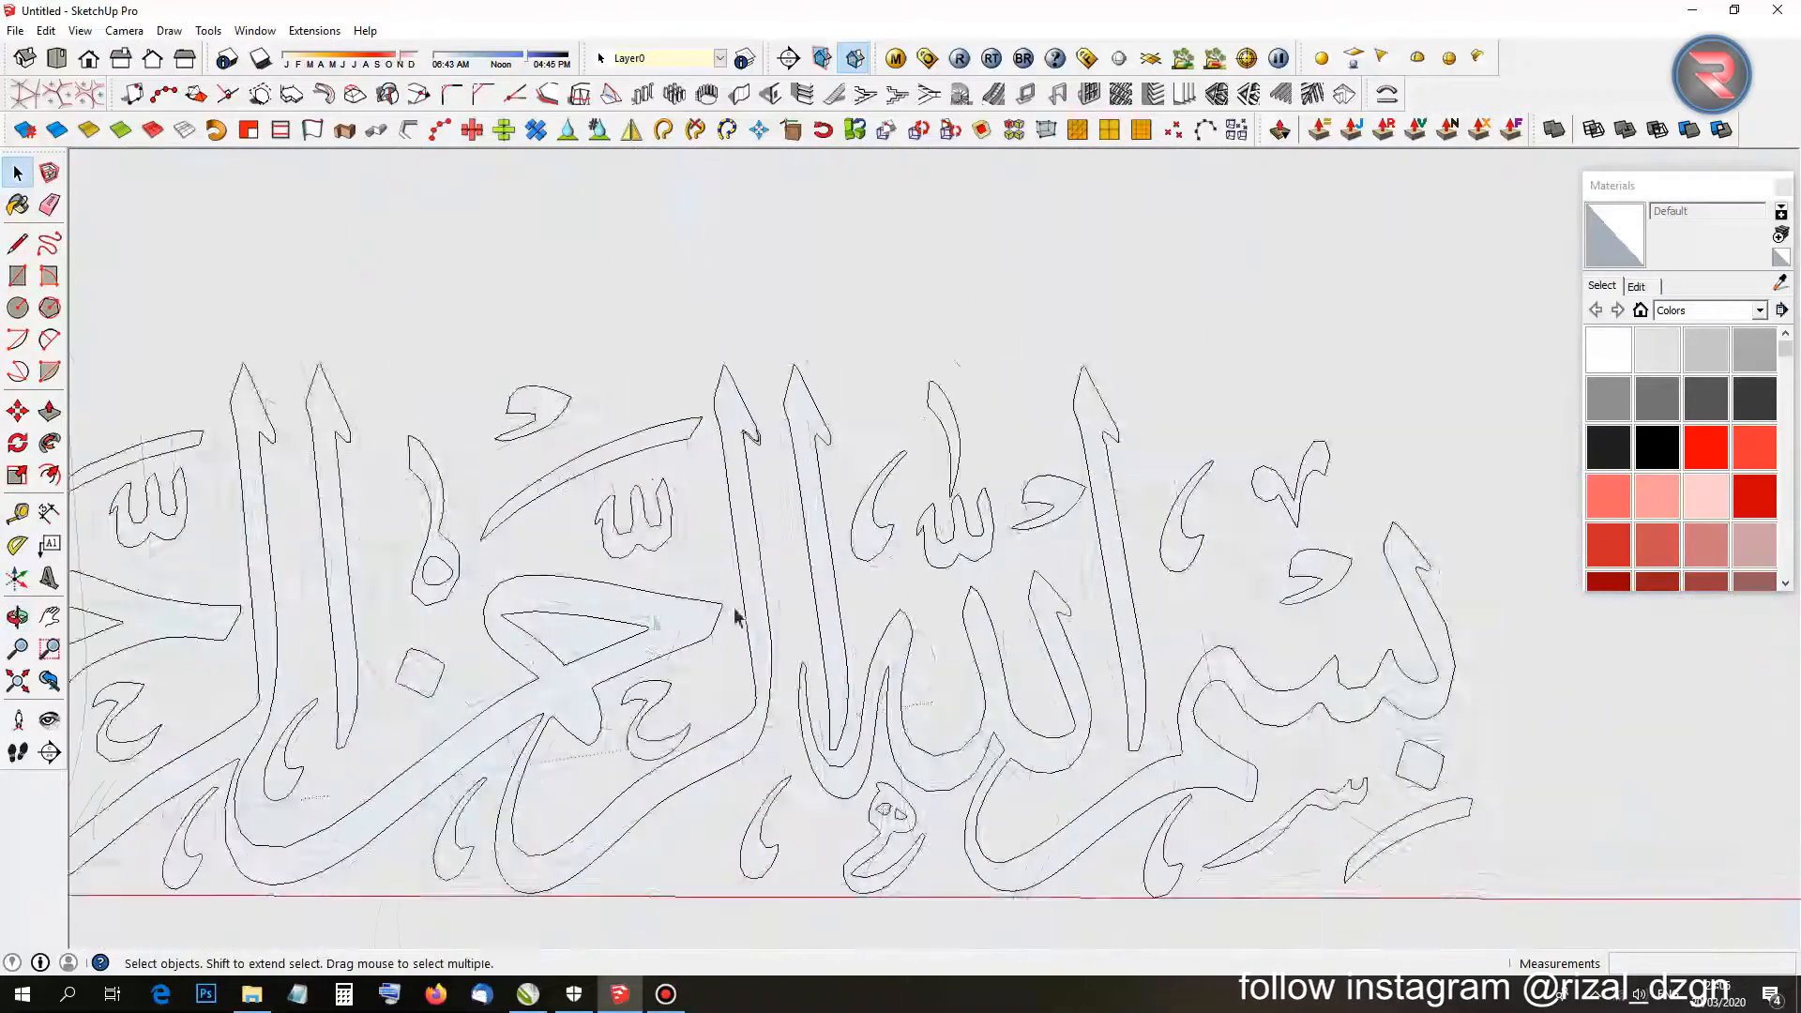
scroll(868, 601, up, 5)
Check the small teardrop and diamond faces inside the letter loops.
click(1085, 535)
scroll(938, 563, down, 5)
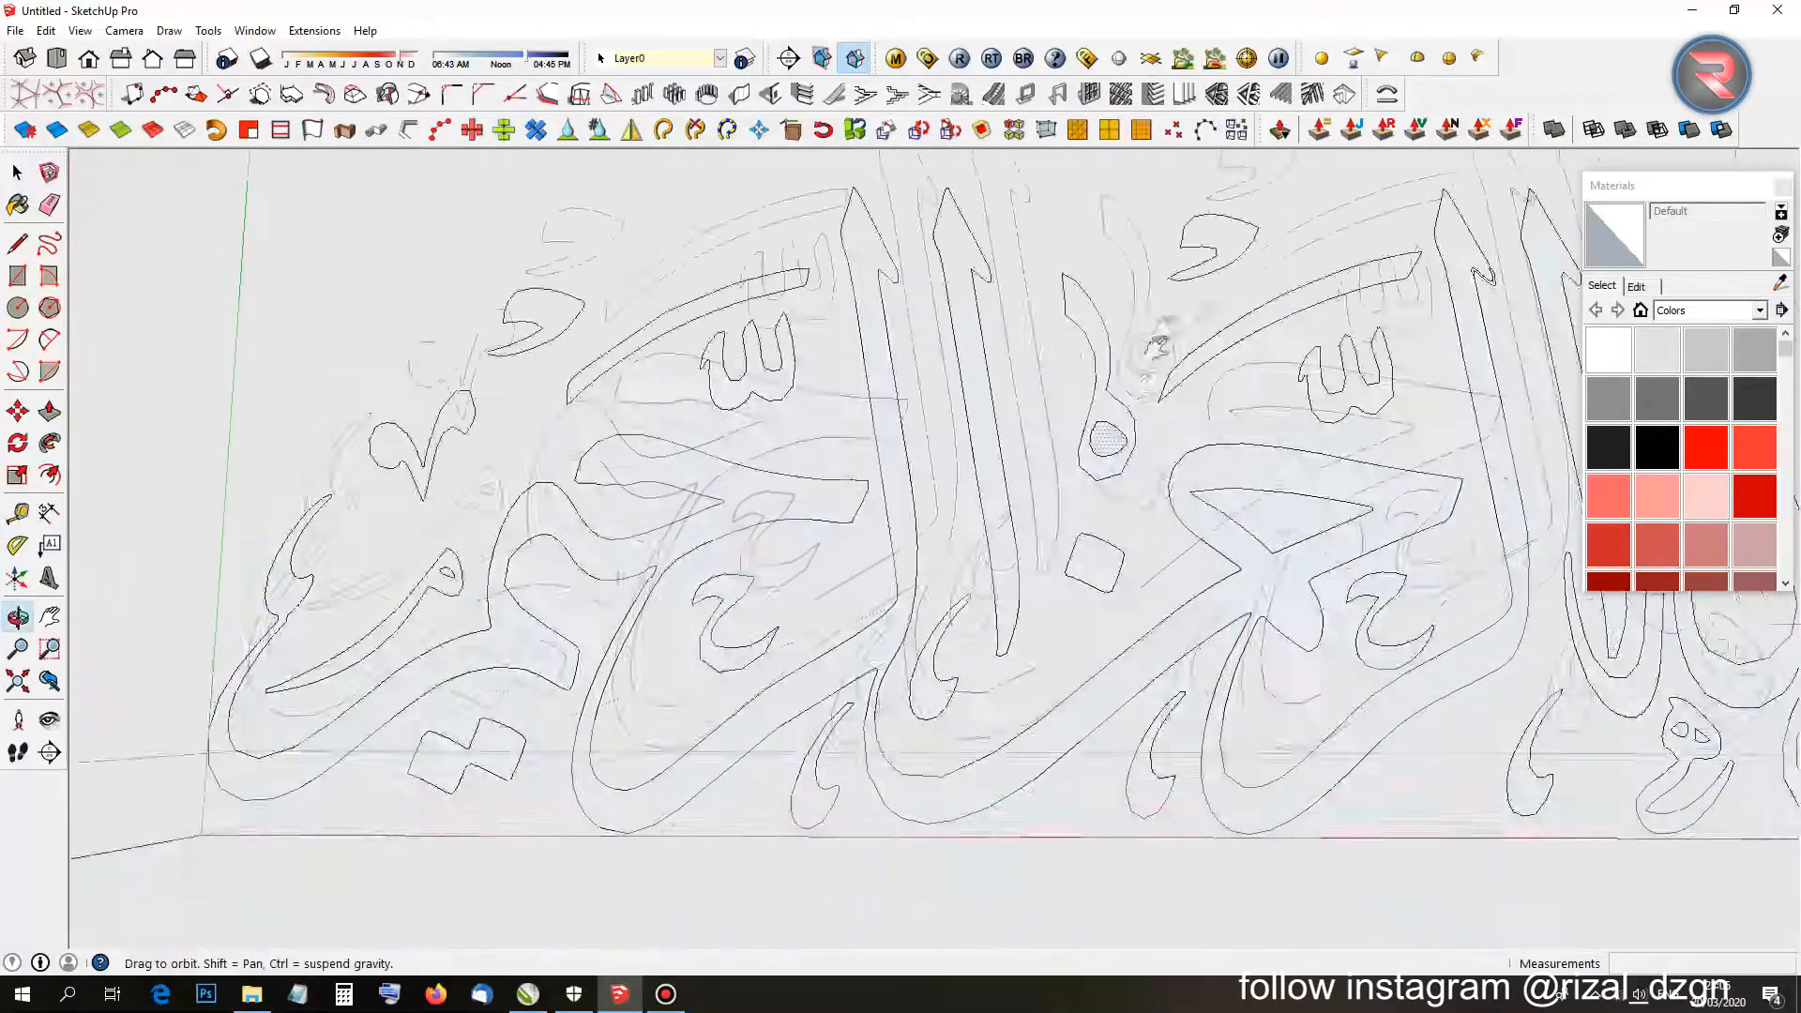
scroll(568, 567, up, 4)
scroll(553, 591, up, 2)
click(501, 611)
scroll(563, 366, up, 6)
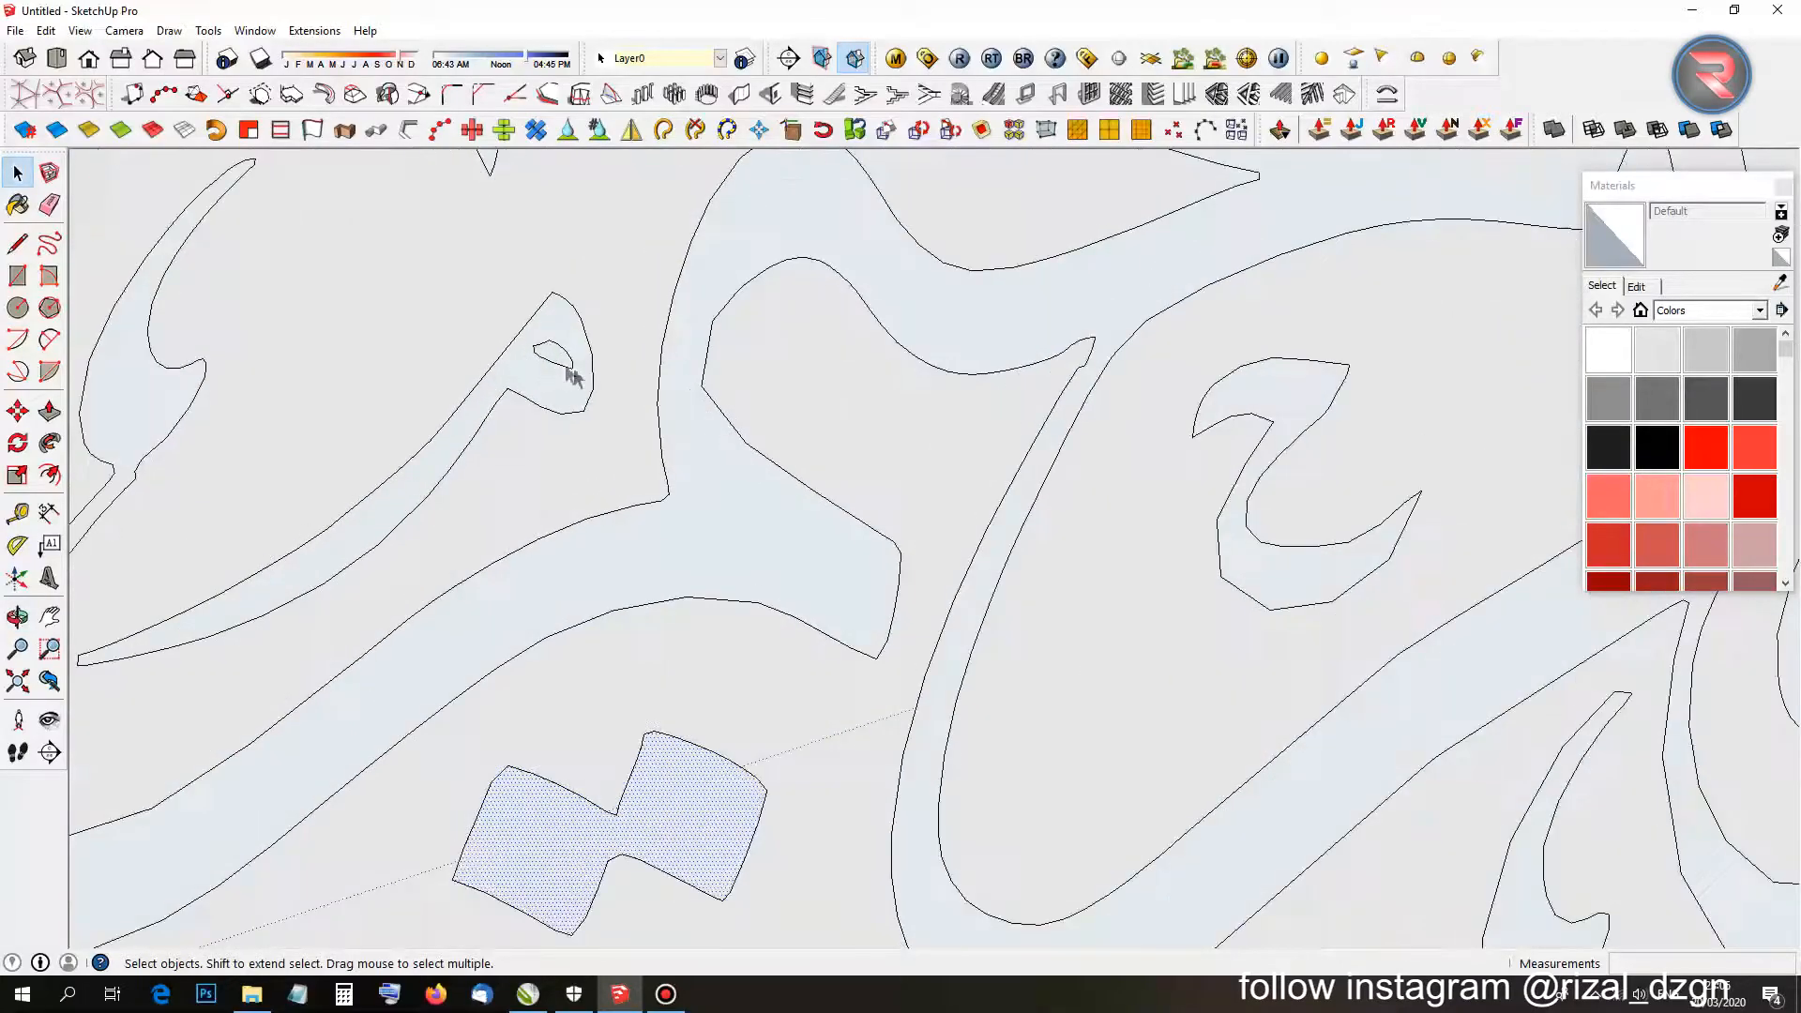
click(553, 352)
scroll(563, 394, down, 6)
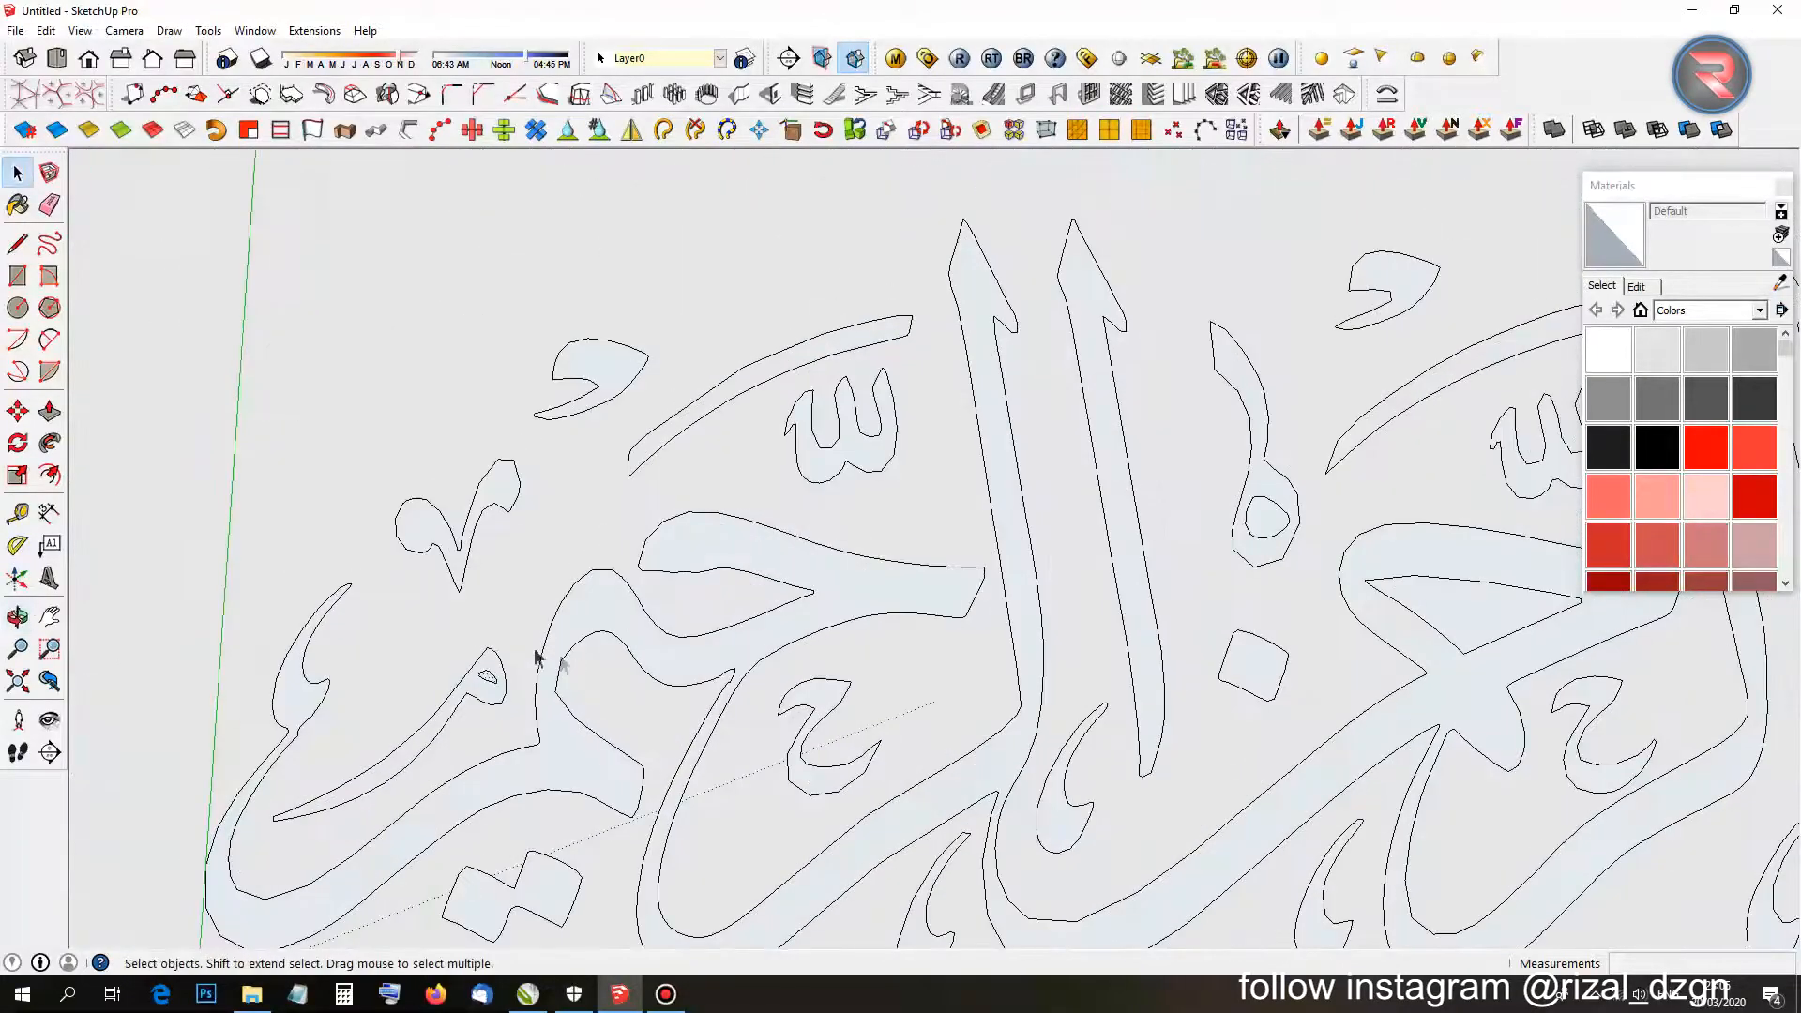
Window-select the whole calligraphy outline.
scroll(441, 582, down, 5)
scroll(399, 519, up, 5)
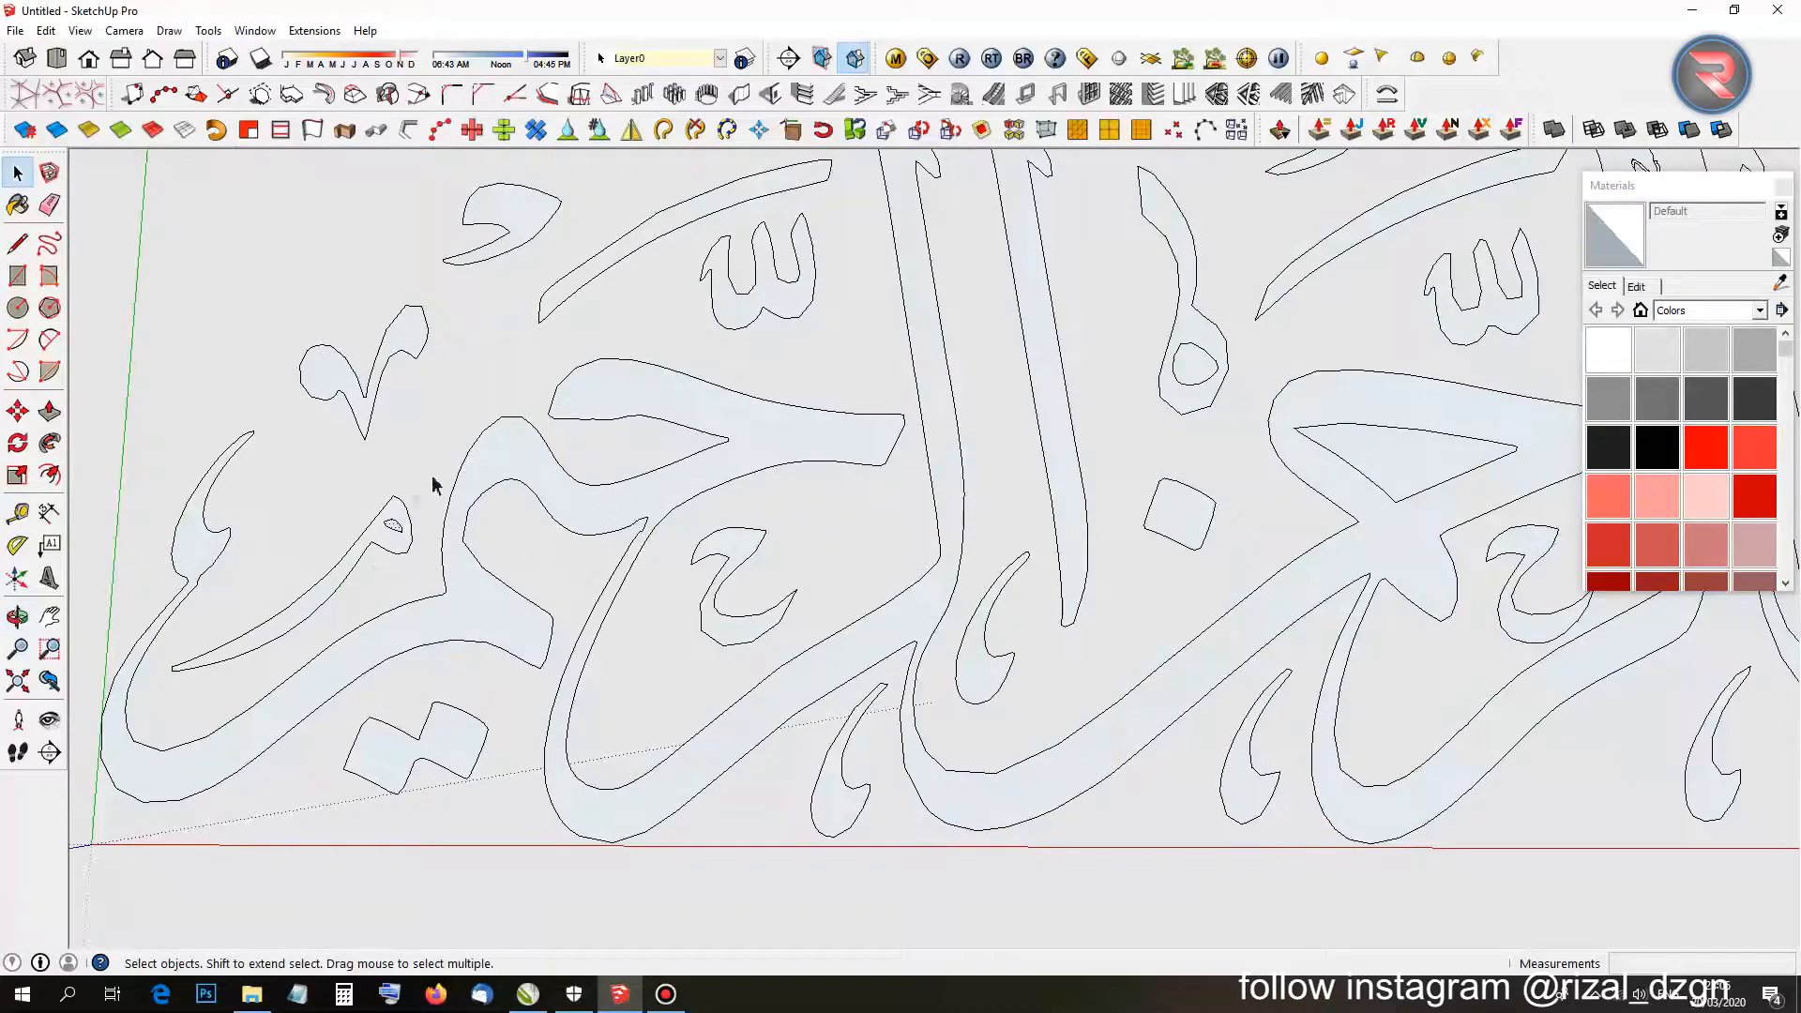
scroll(366, 581, up, 2)
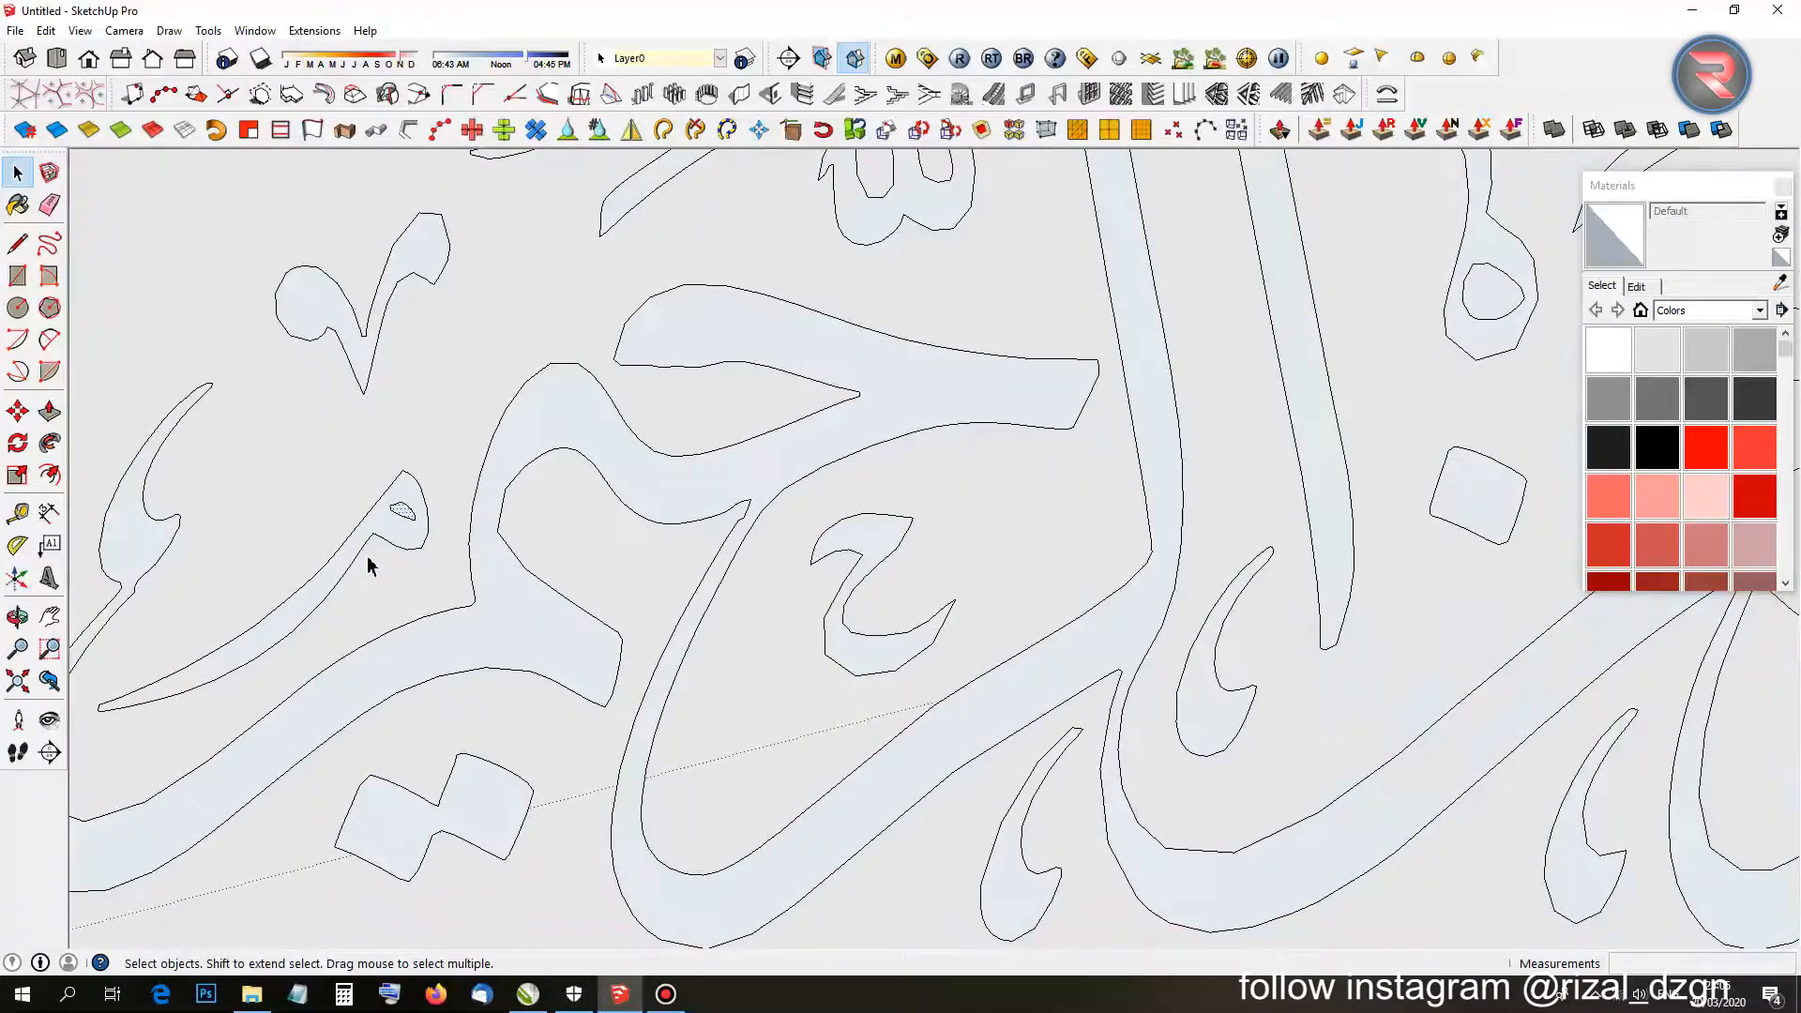
scroll(368, 556, down, 4)
scroll(368, 555, up, 3)
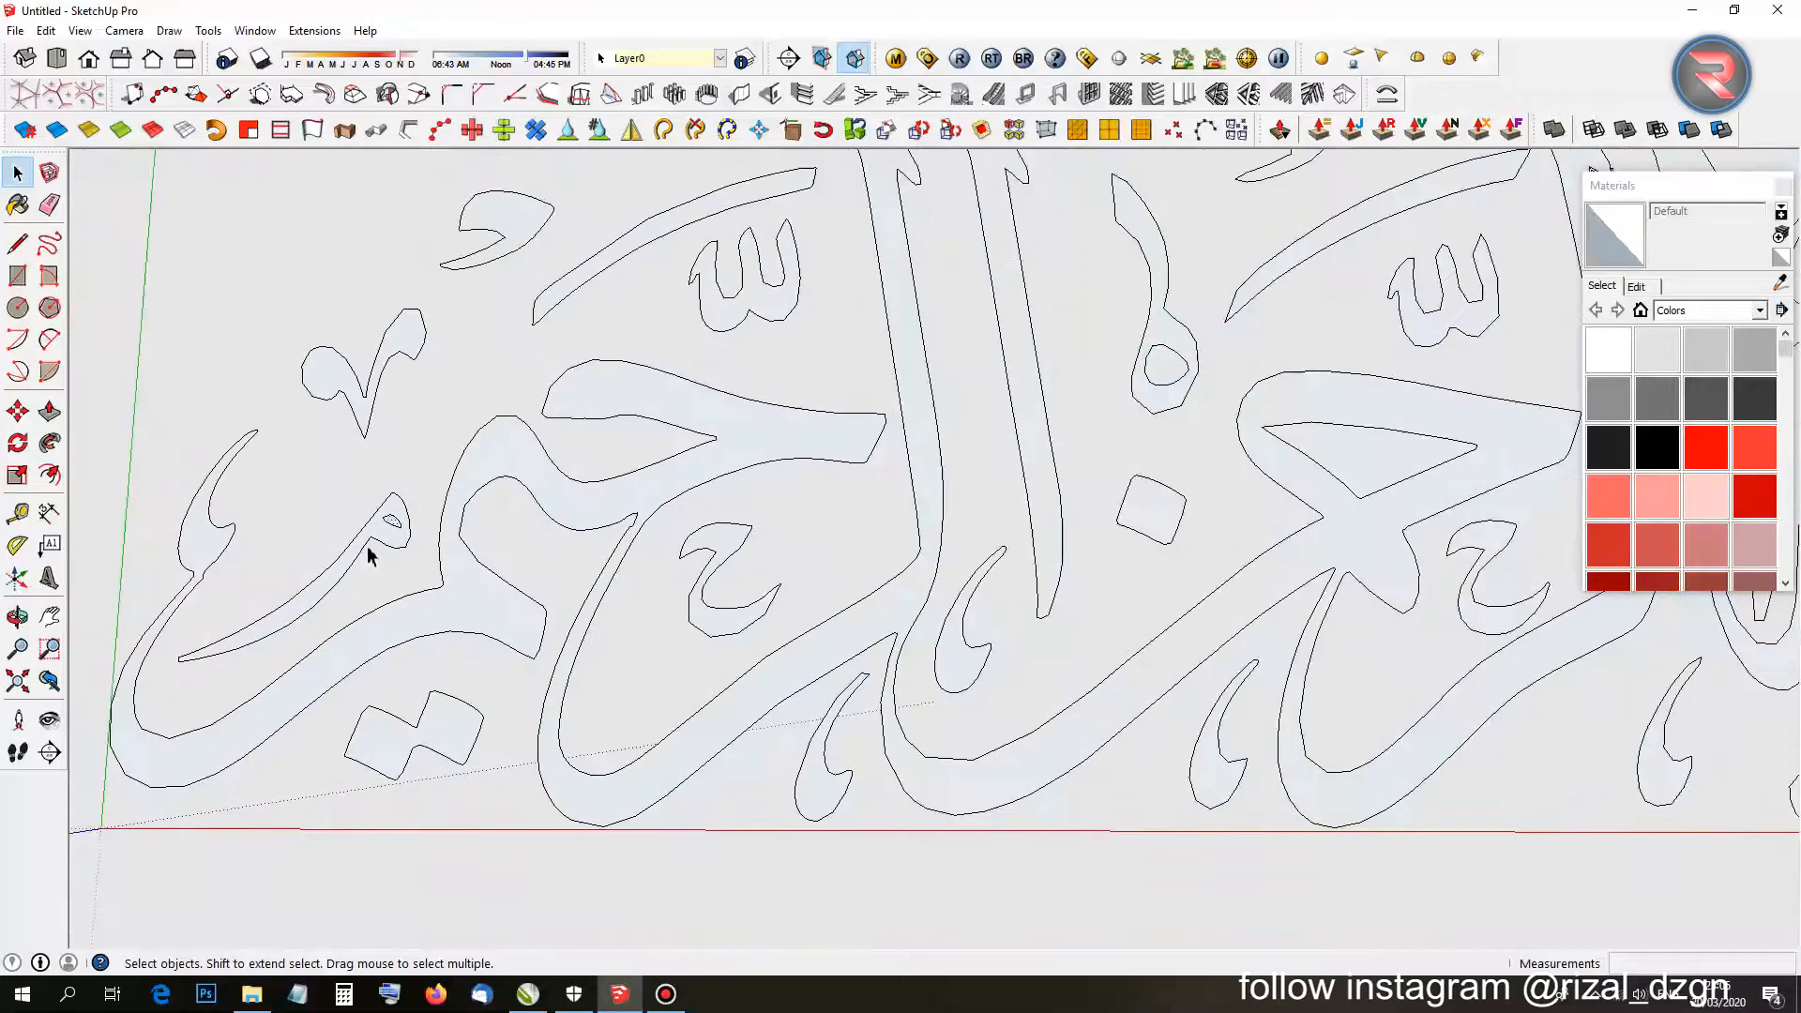
scroll(986, 470, down, 5)
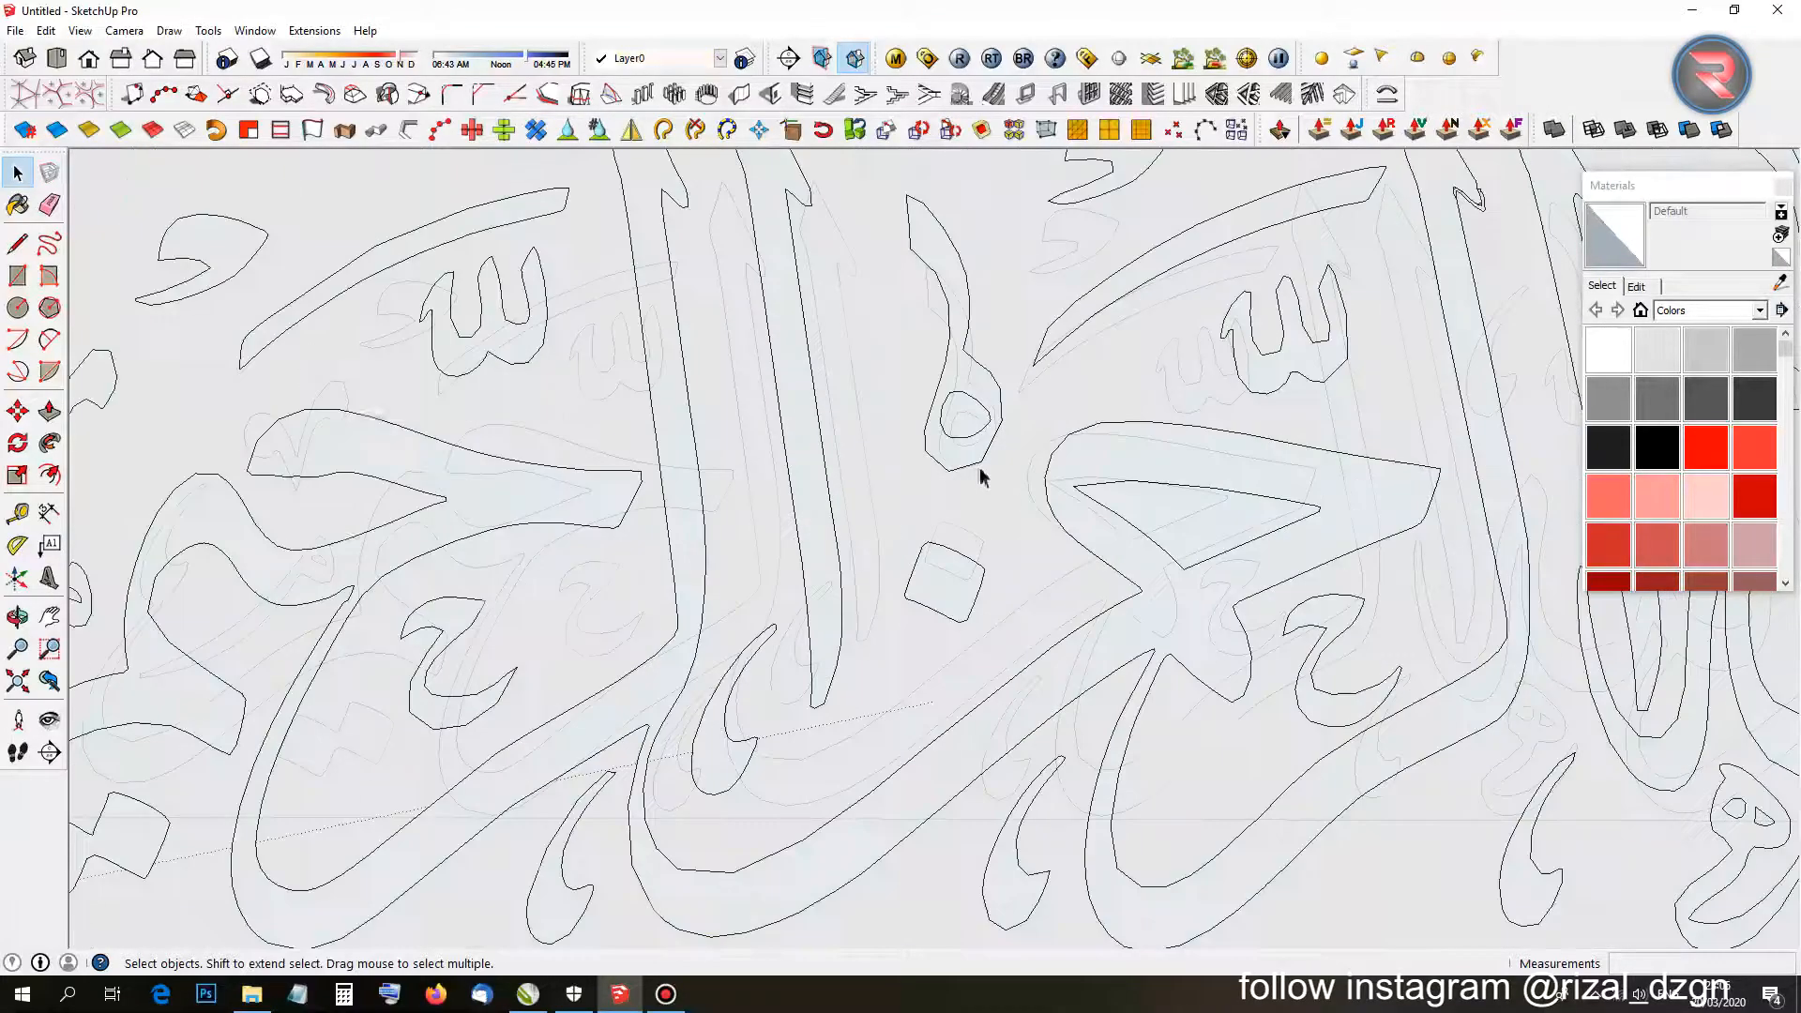
scroll(948, 610, up, 8)
scroll(948, 610, down, 6)
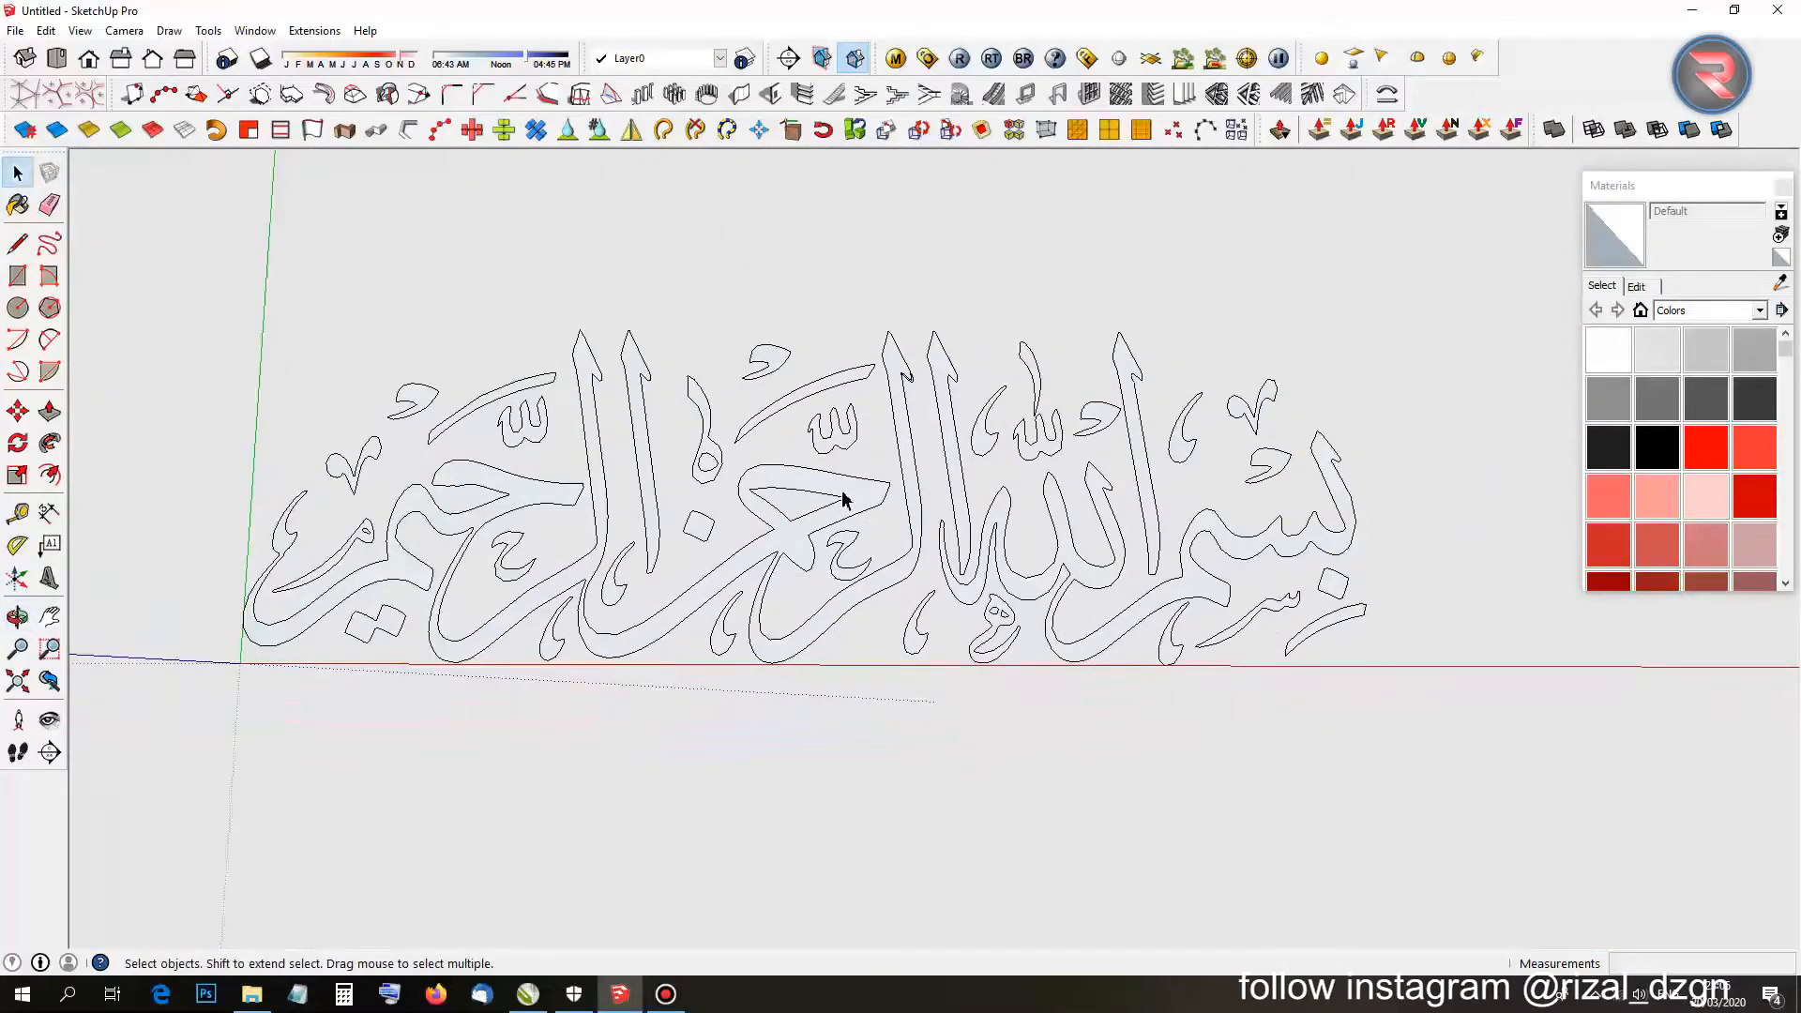
scroll(843, 499, down, 2)
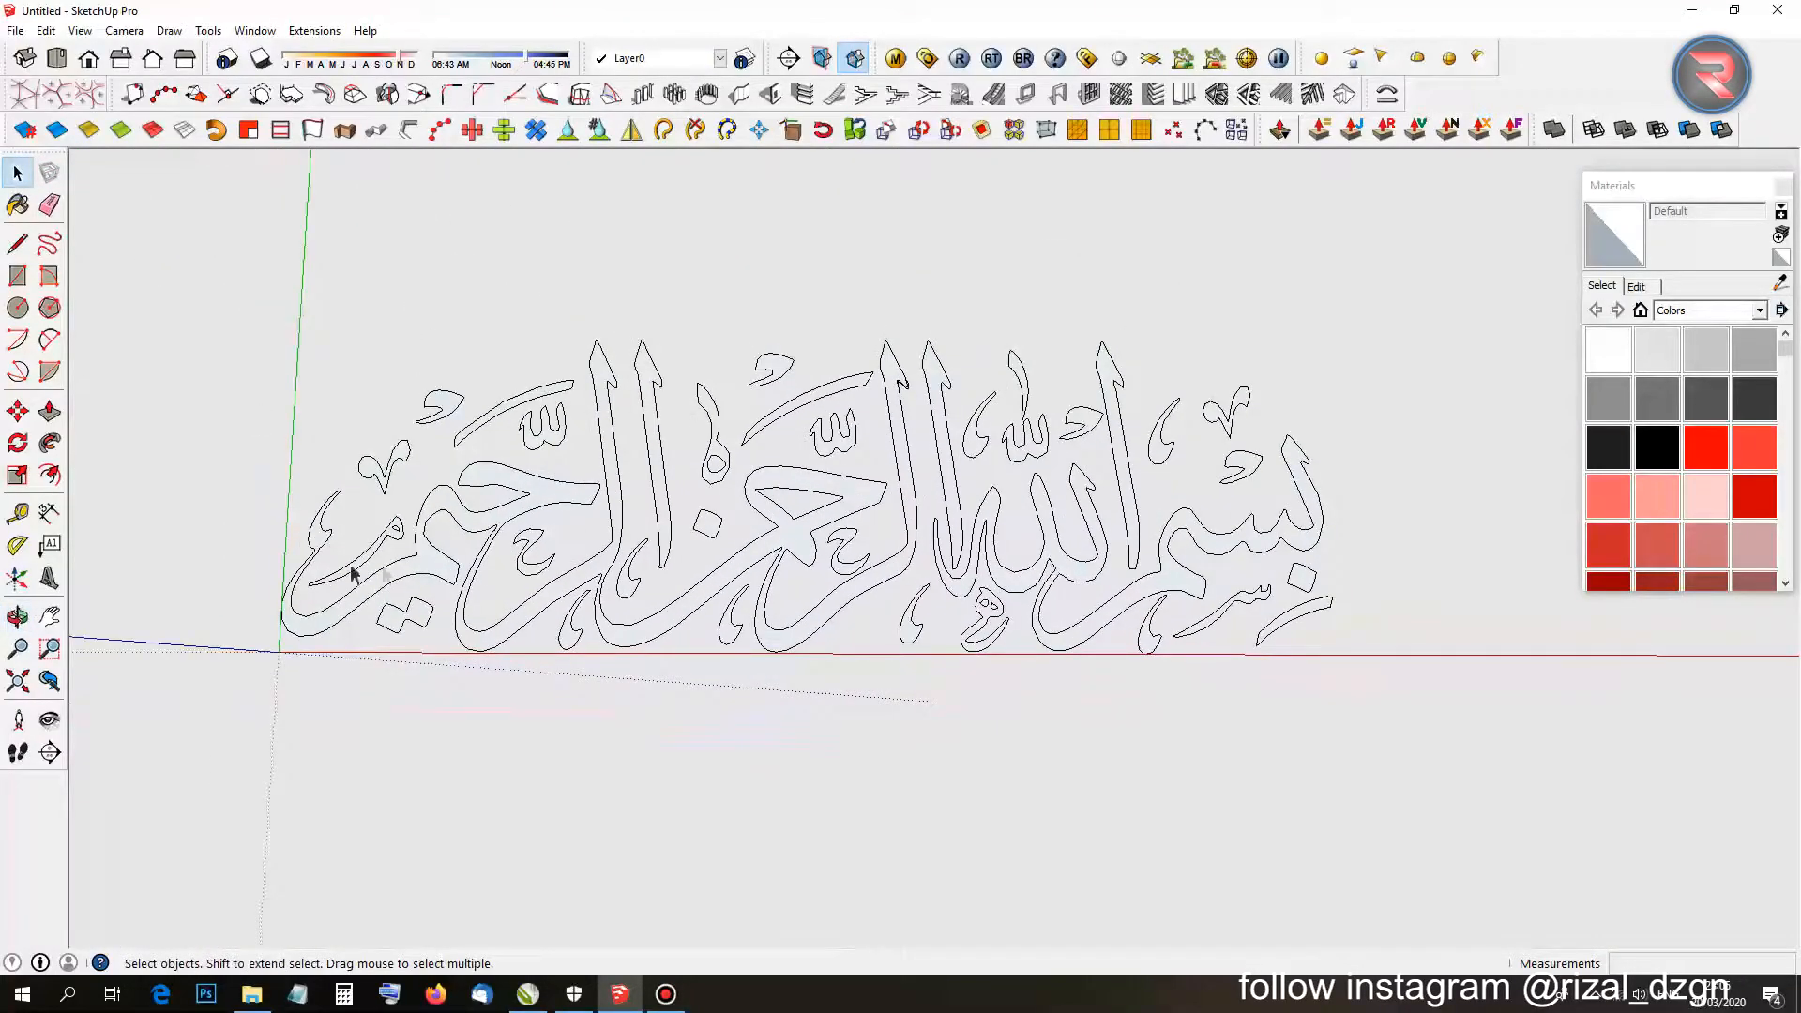
drag(662, 545, 1388, 789)
scroll(1304, 755, down, 3)
Start a Move copy of the outline from a base point, holding Ctrl.
key(m)
click(1022, 780)
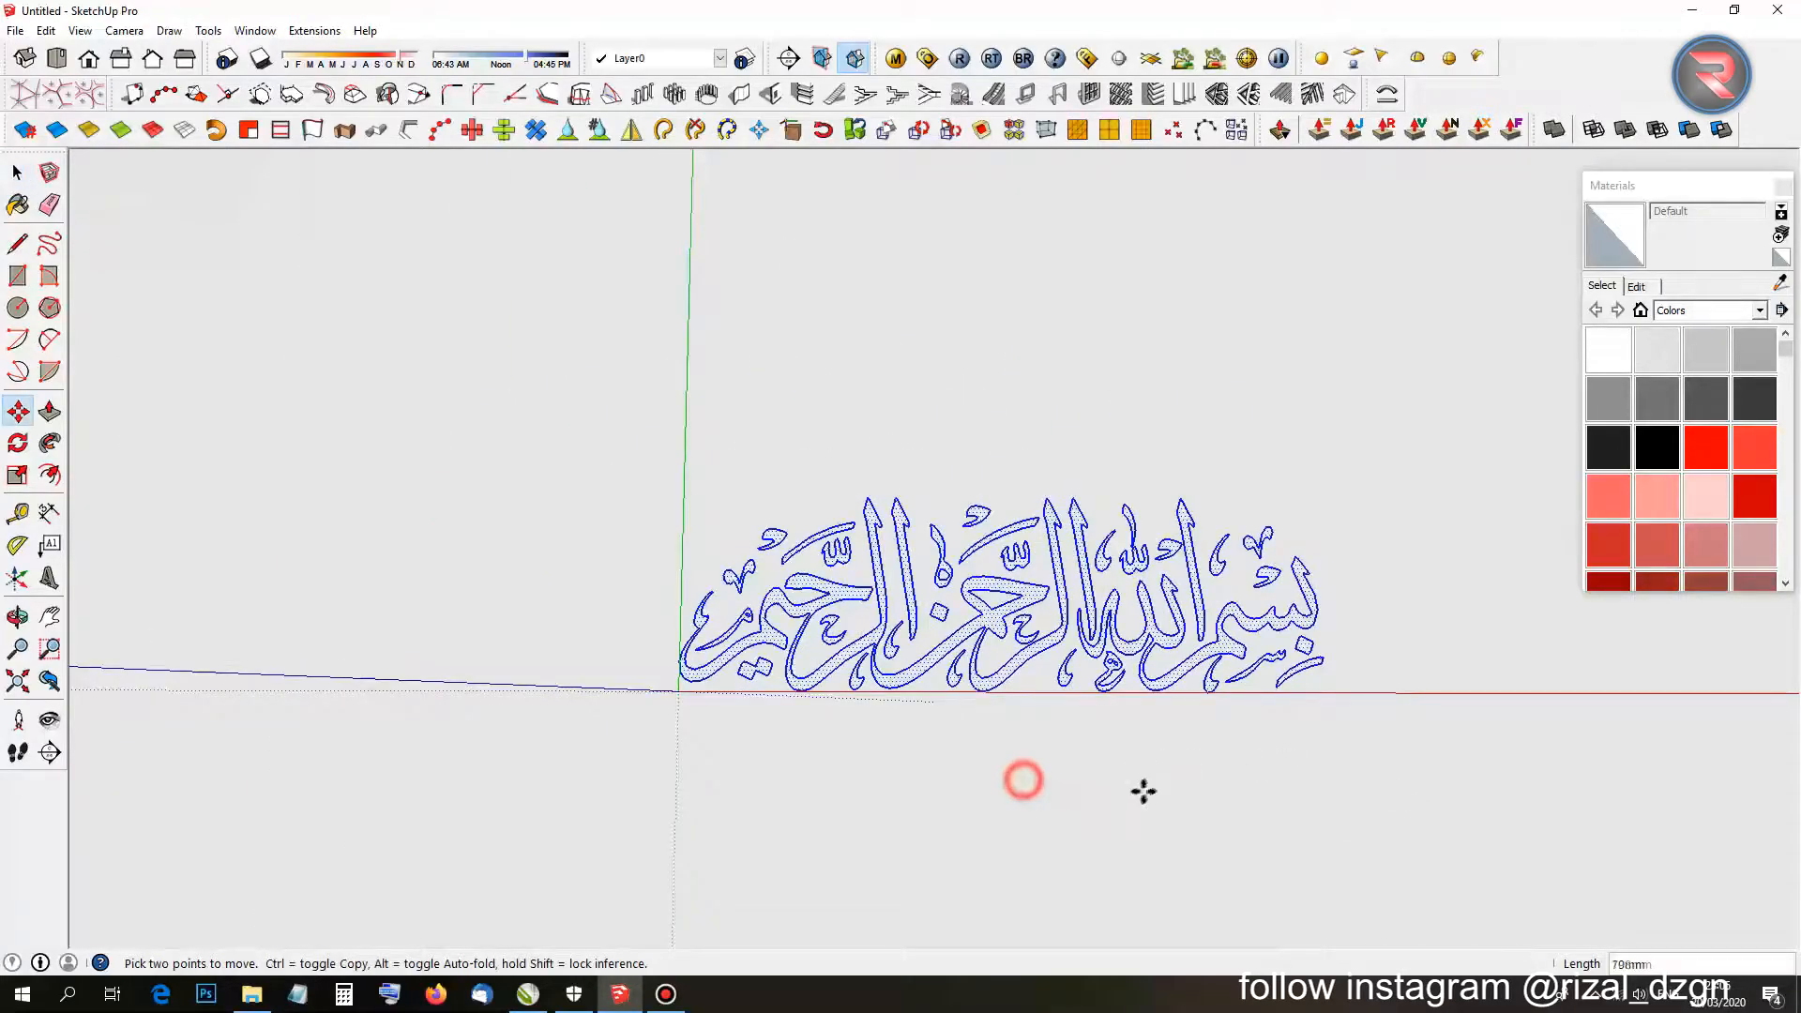
key(ctrl)
Place a flat copy of the Bismillah to the right of the original.
shift+middle_drag(1151, 789, 796, 751)
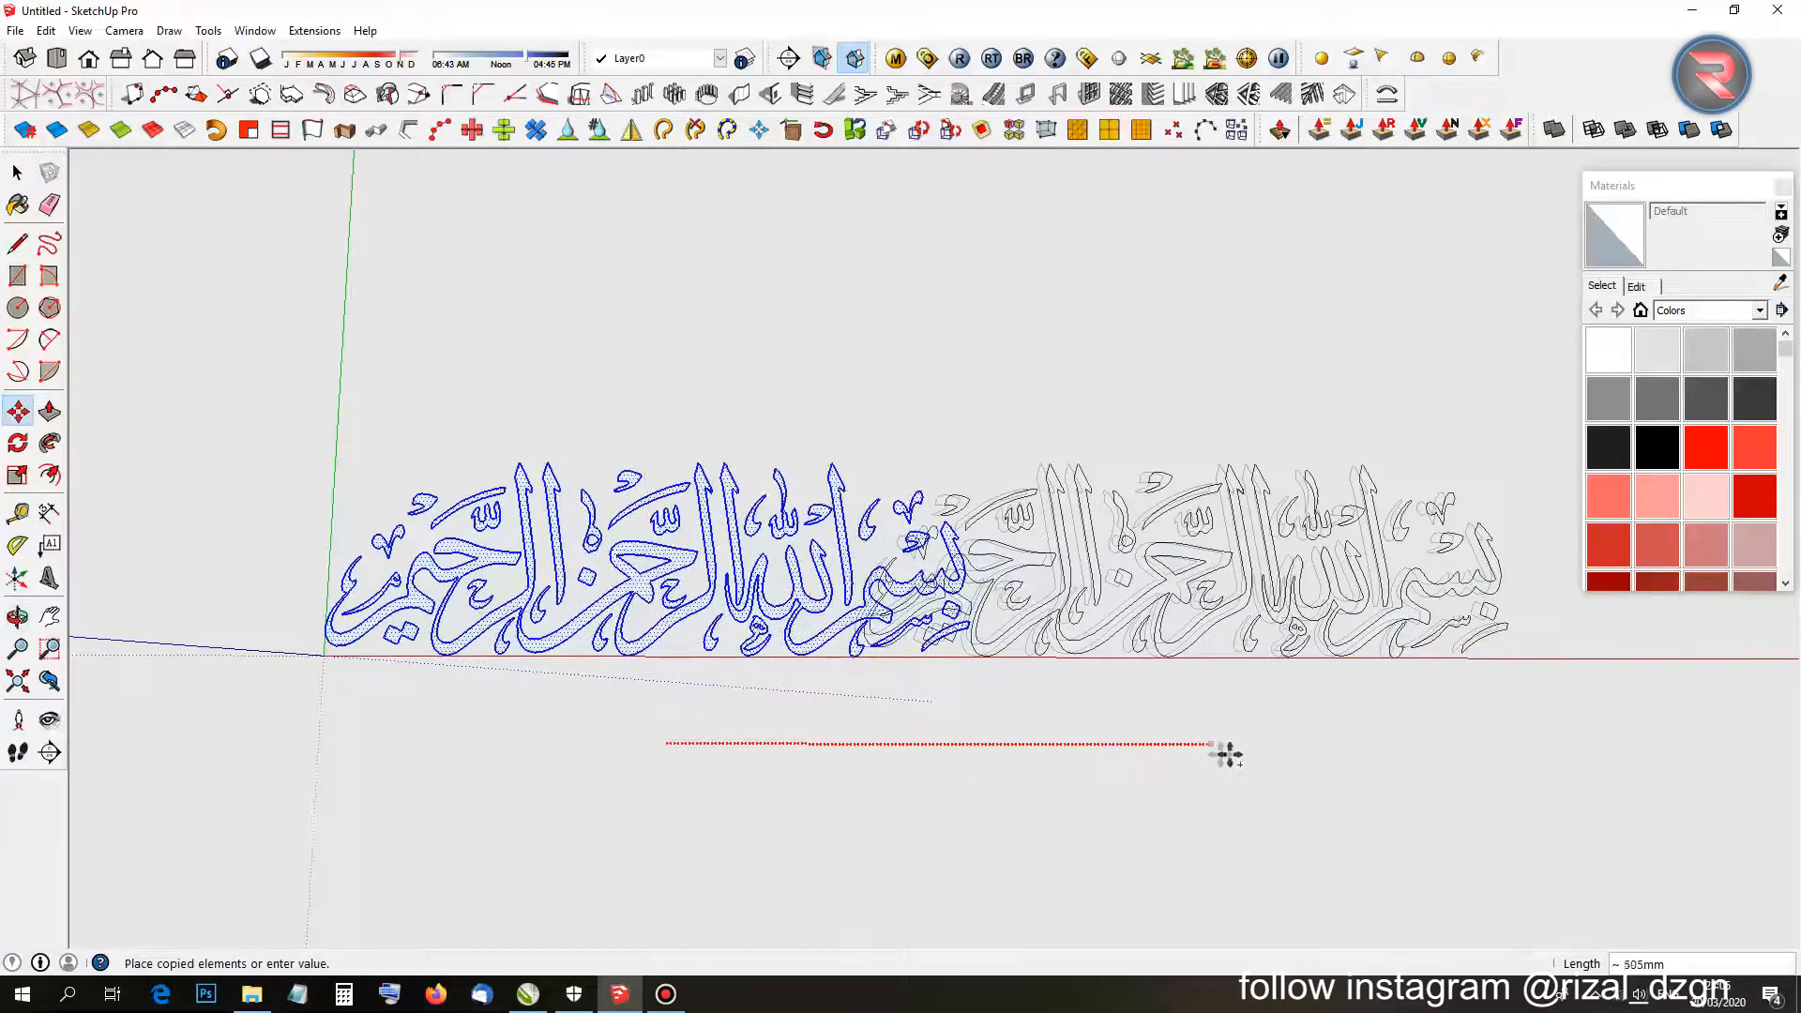
click(1477, 784)
key(space)
click(1347, 753)
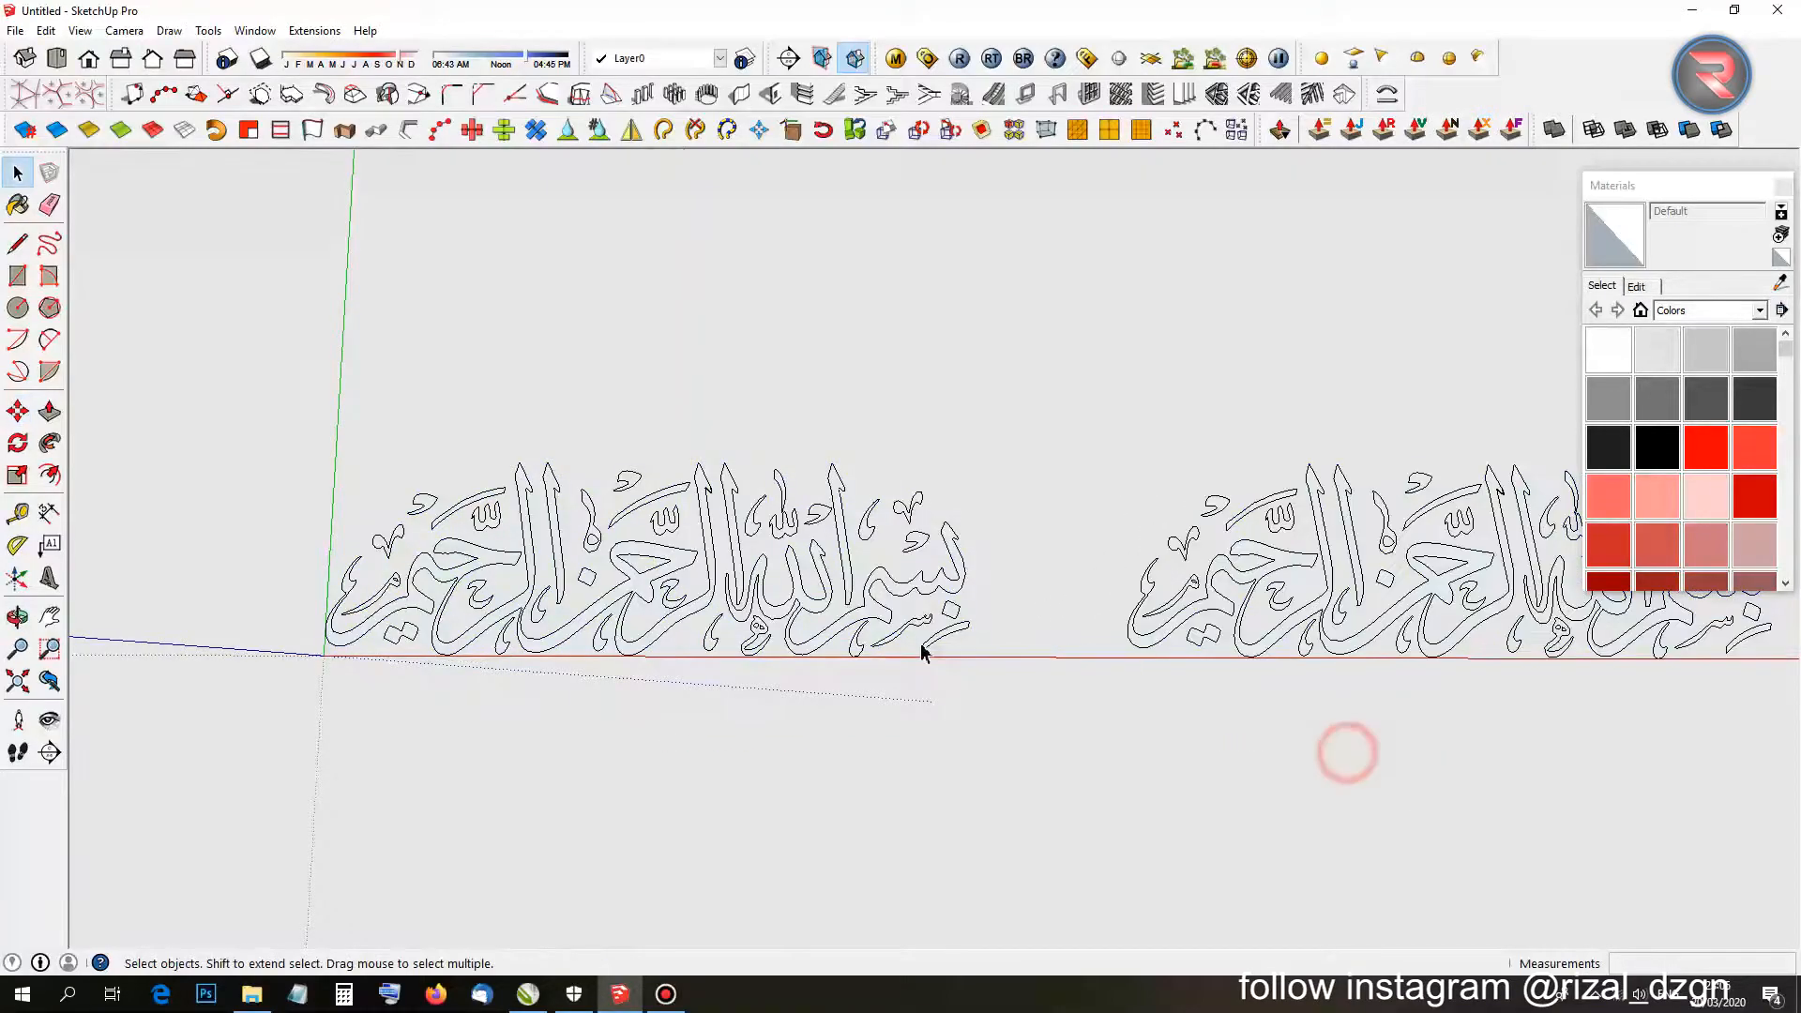
middle_drag(920, 651, 774, 331)
scroll(905, 619, up, 4)
scroll(807, 535, up, 5)
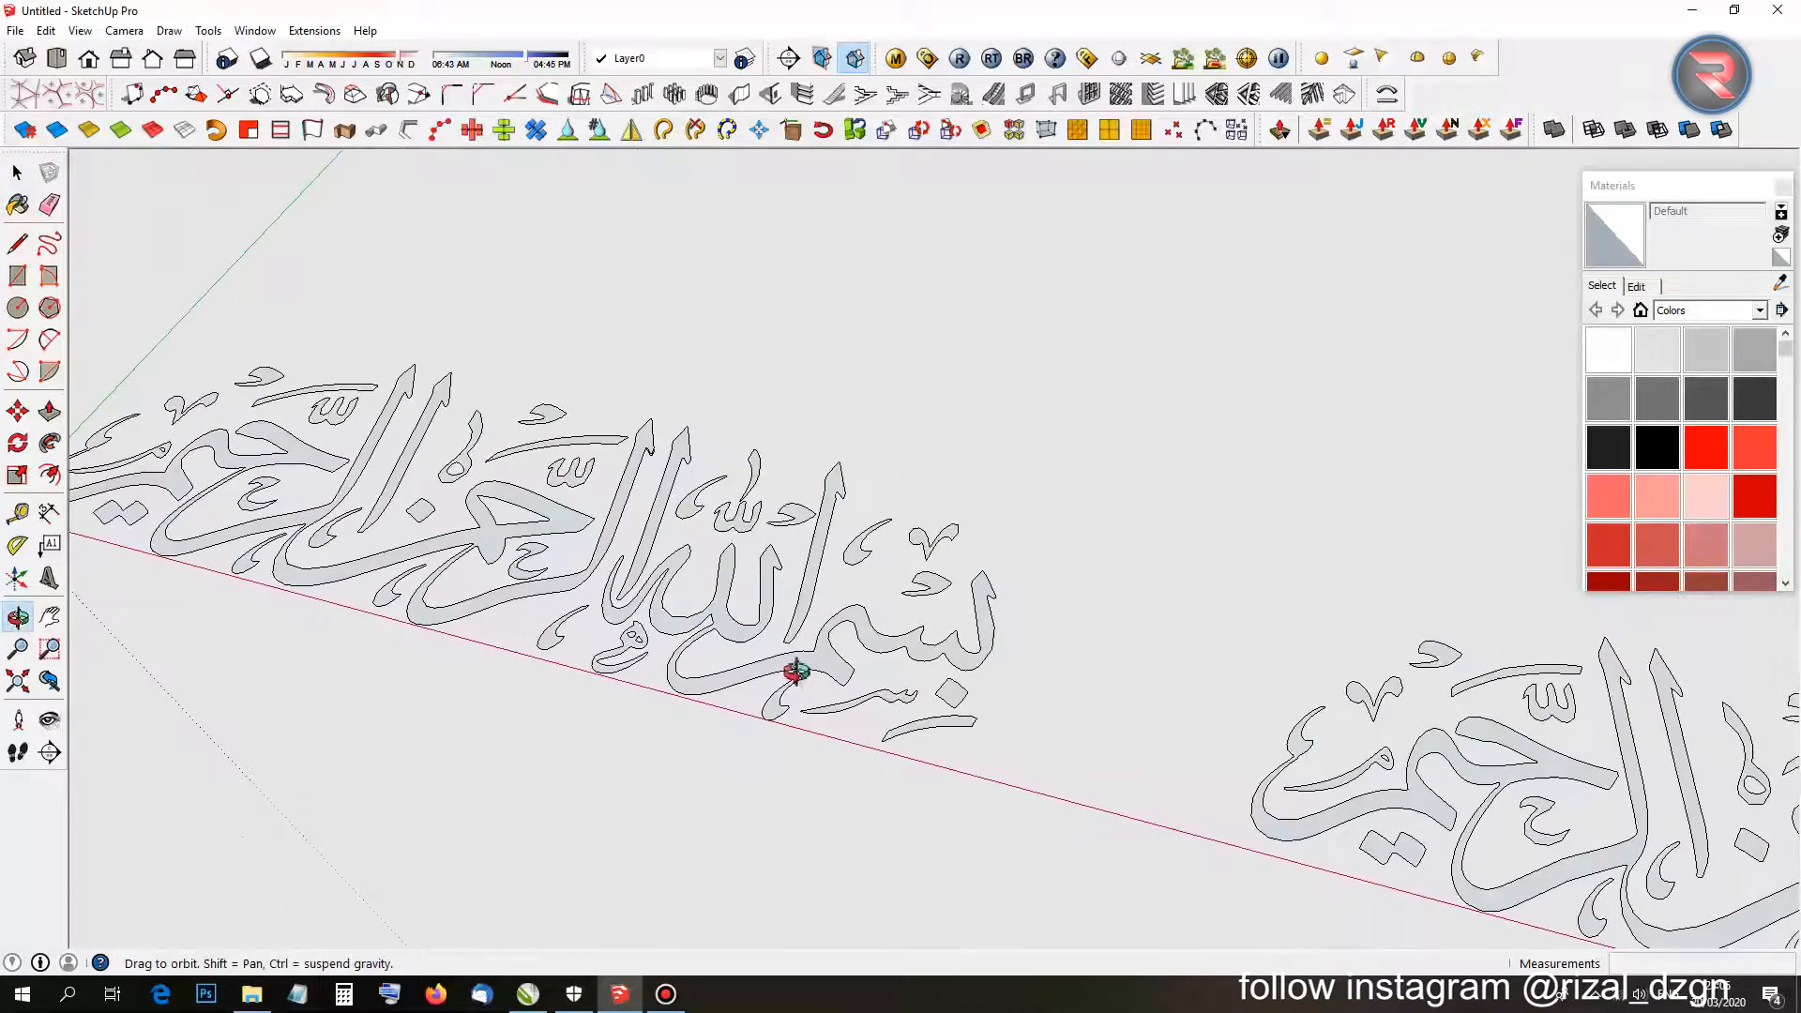
Push/Pull the large calligraphy stroke to 10 mm and re-pull the swoosh upward.
key(p)
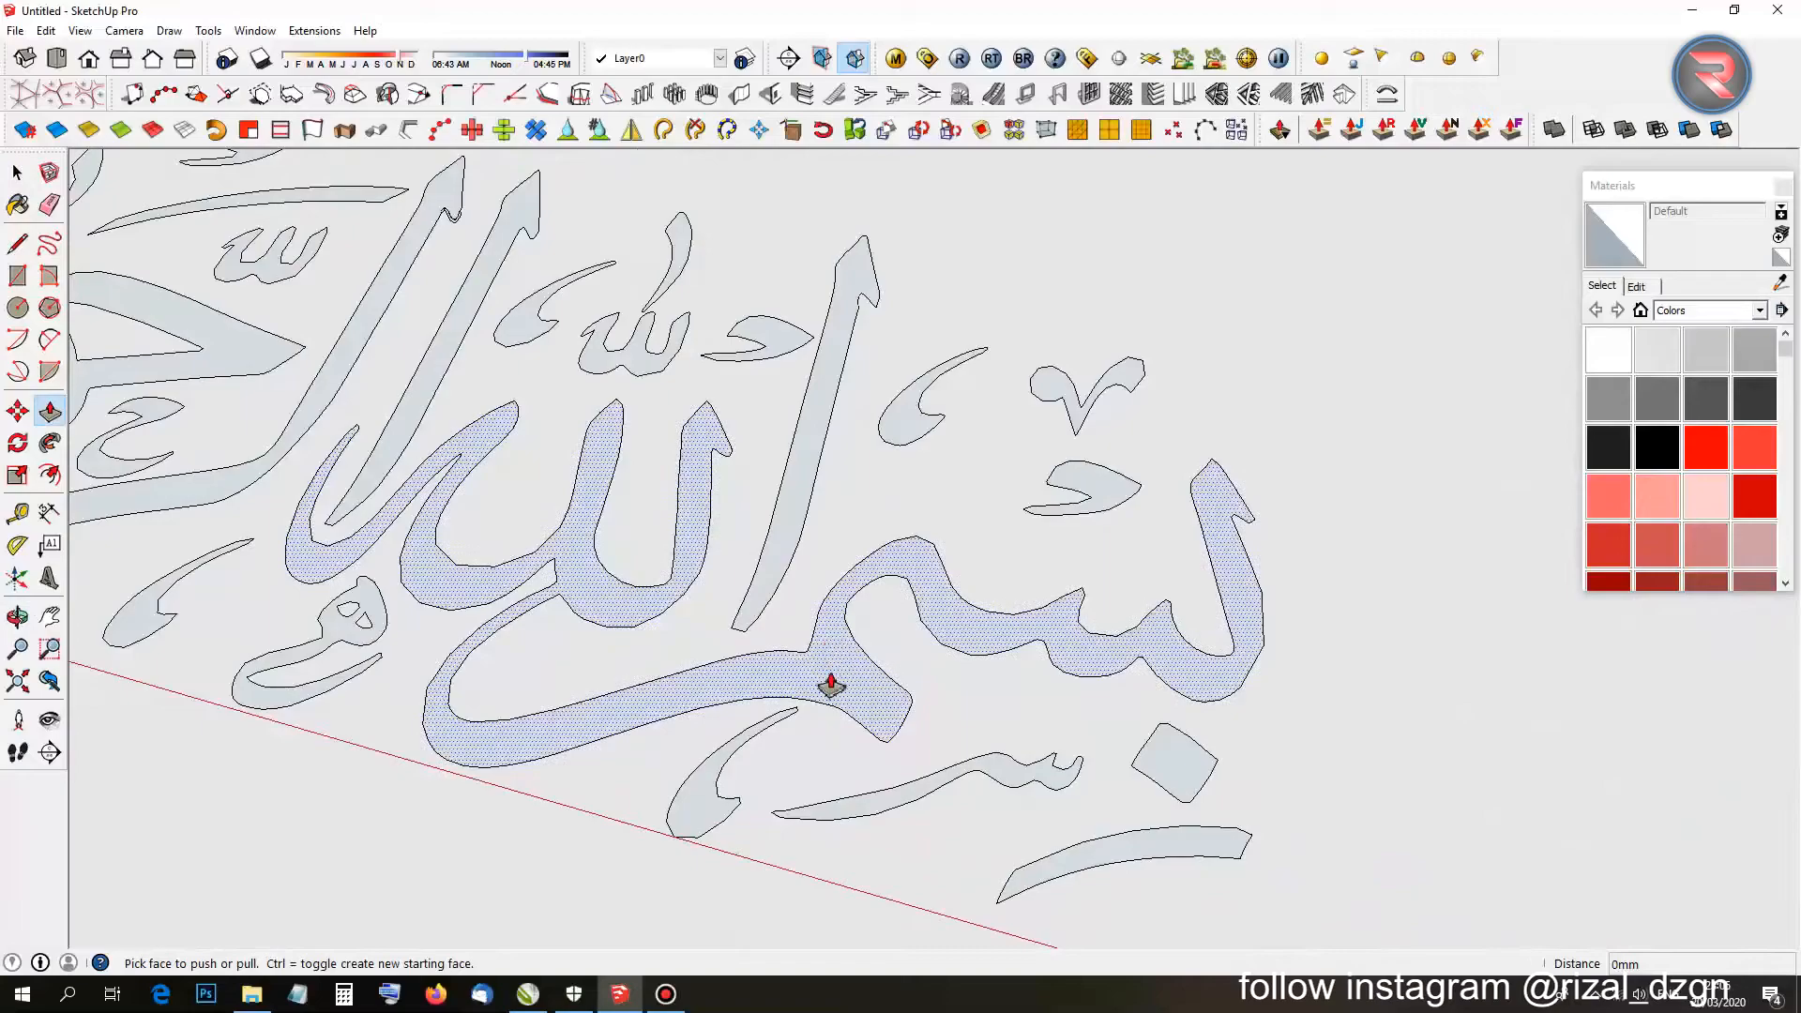
scroll(831, 685, down, 3)
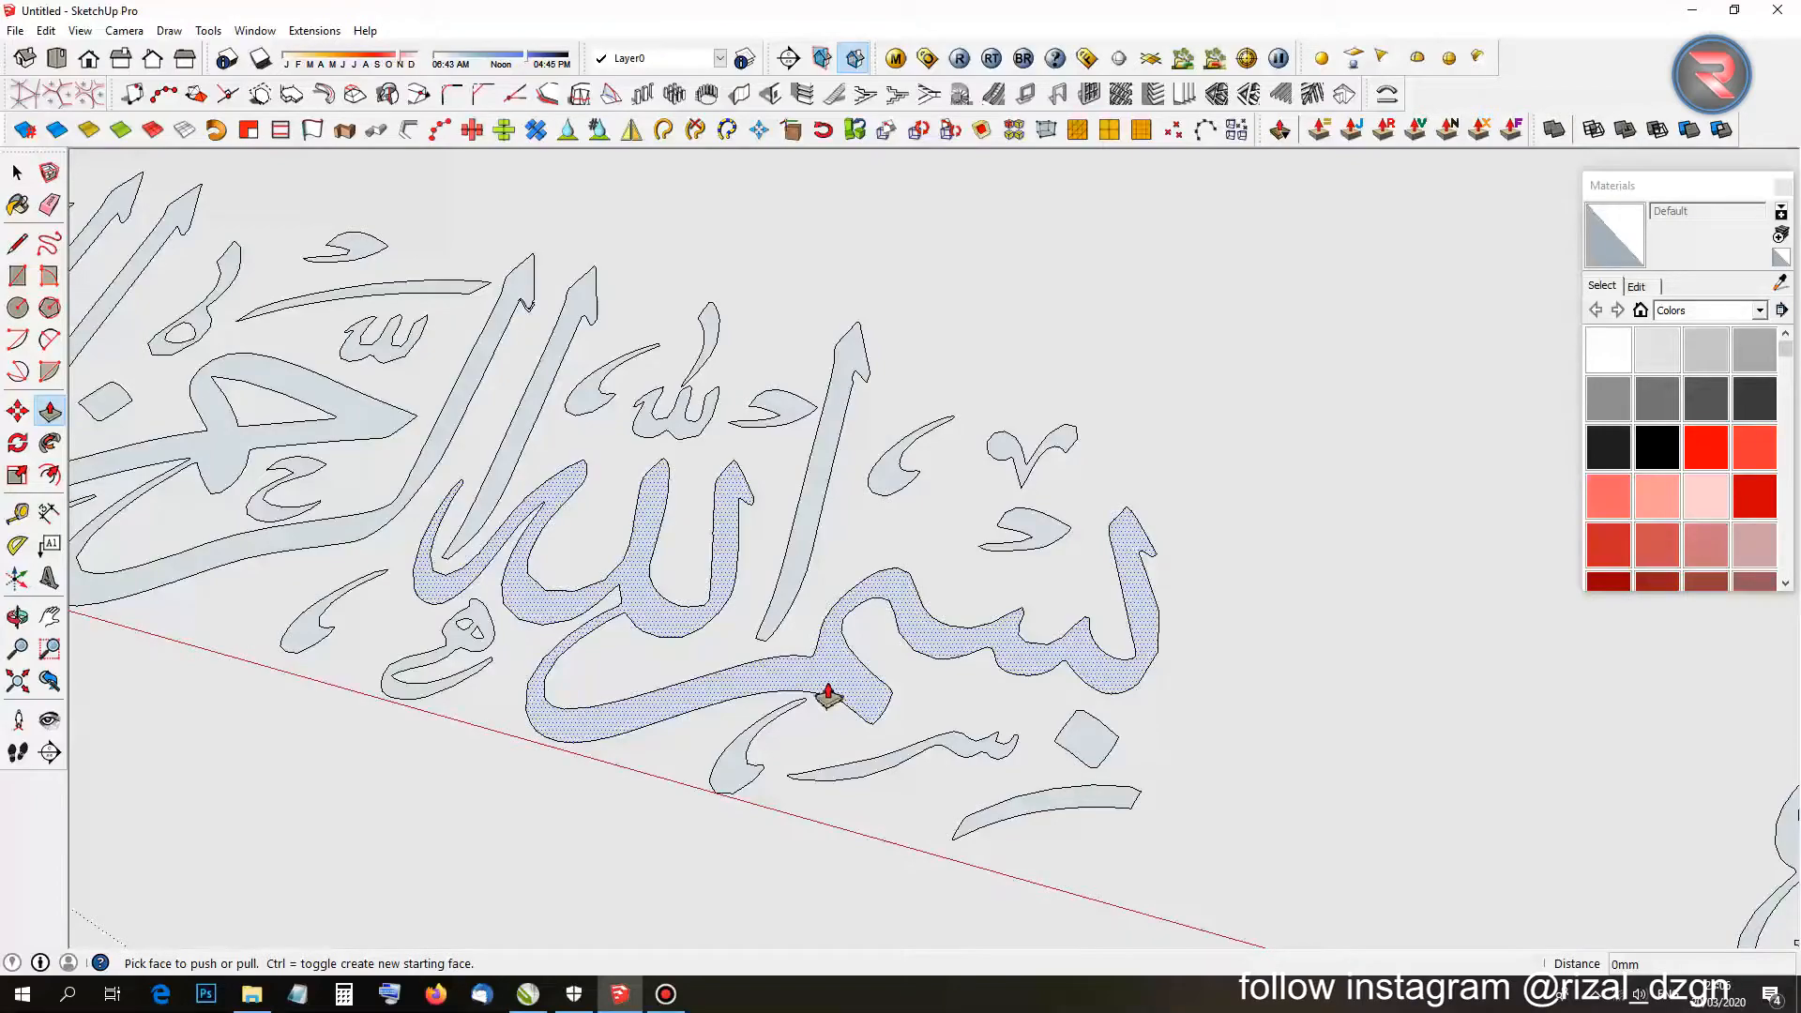
middle_drag(828, 696, 819, 540)
scroll(825, 623, up, 4)
click(825, 611)
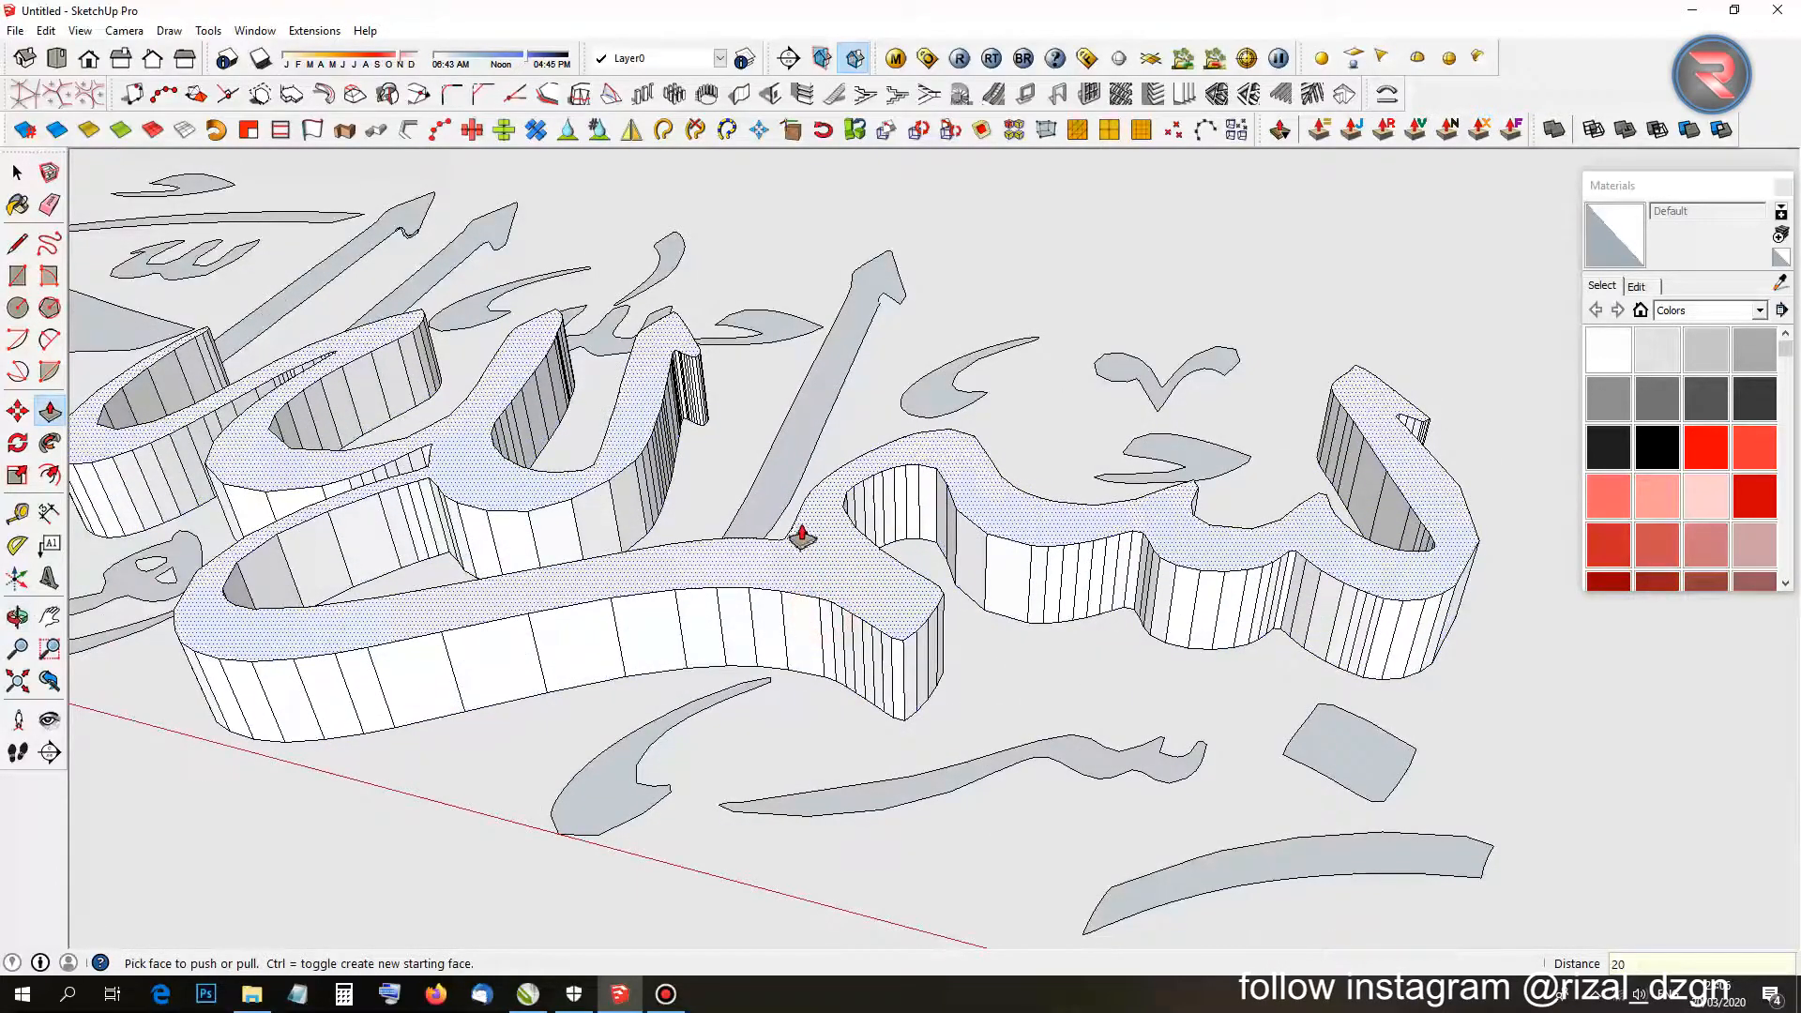
key(Return)
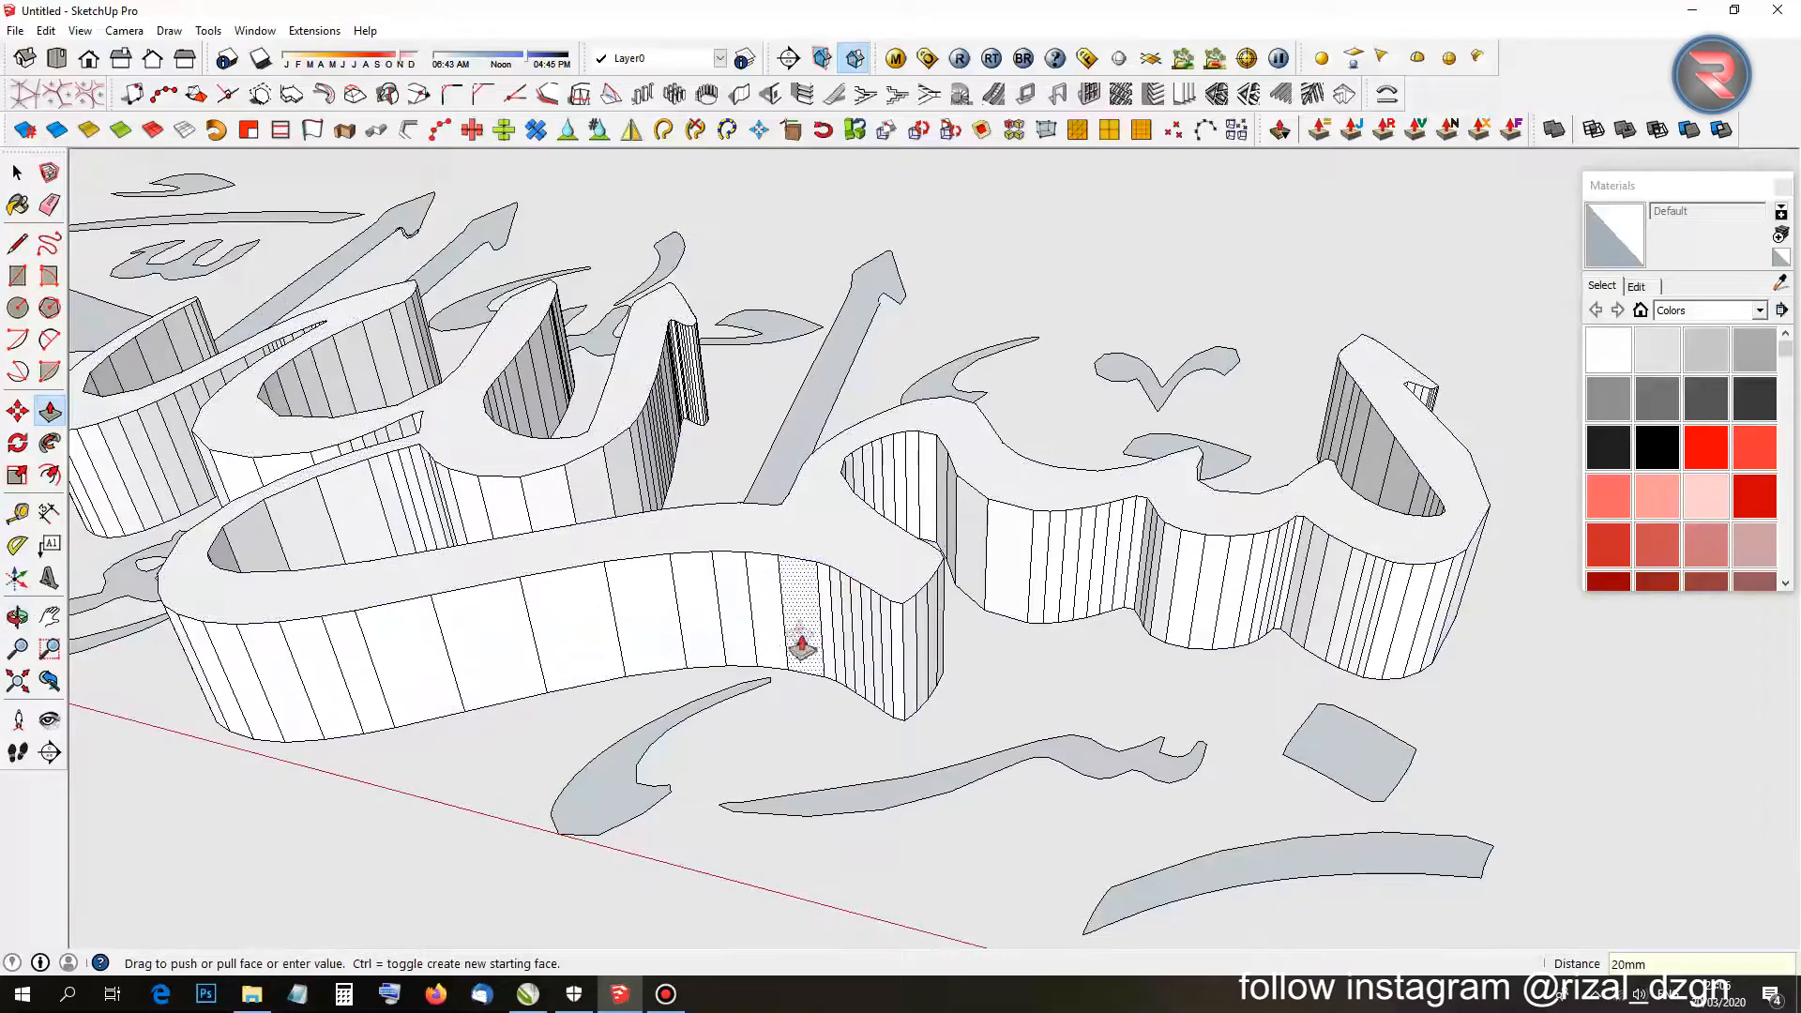
middle_drag(802, 647, 906, 617)
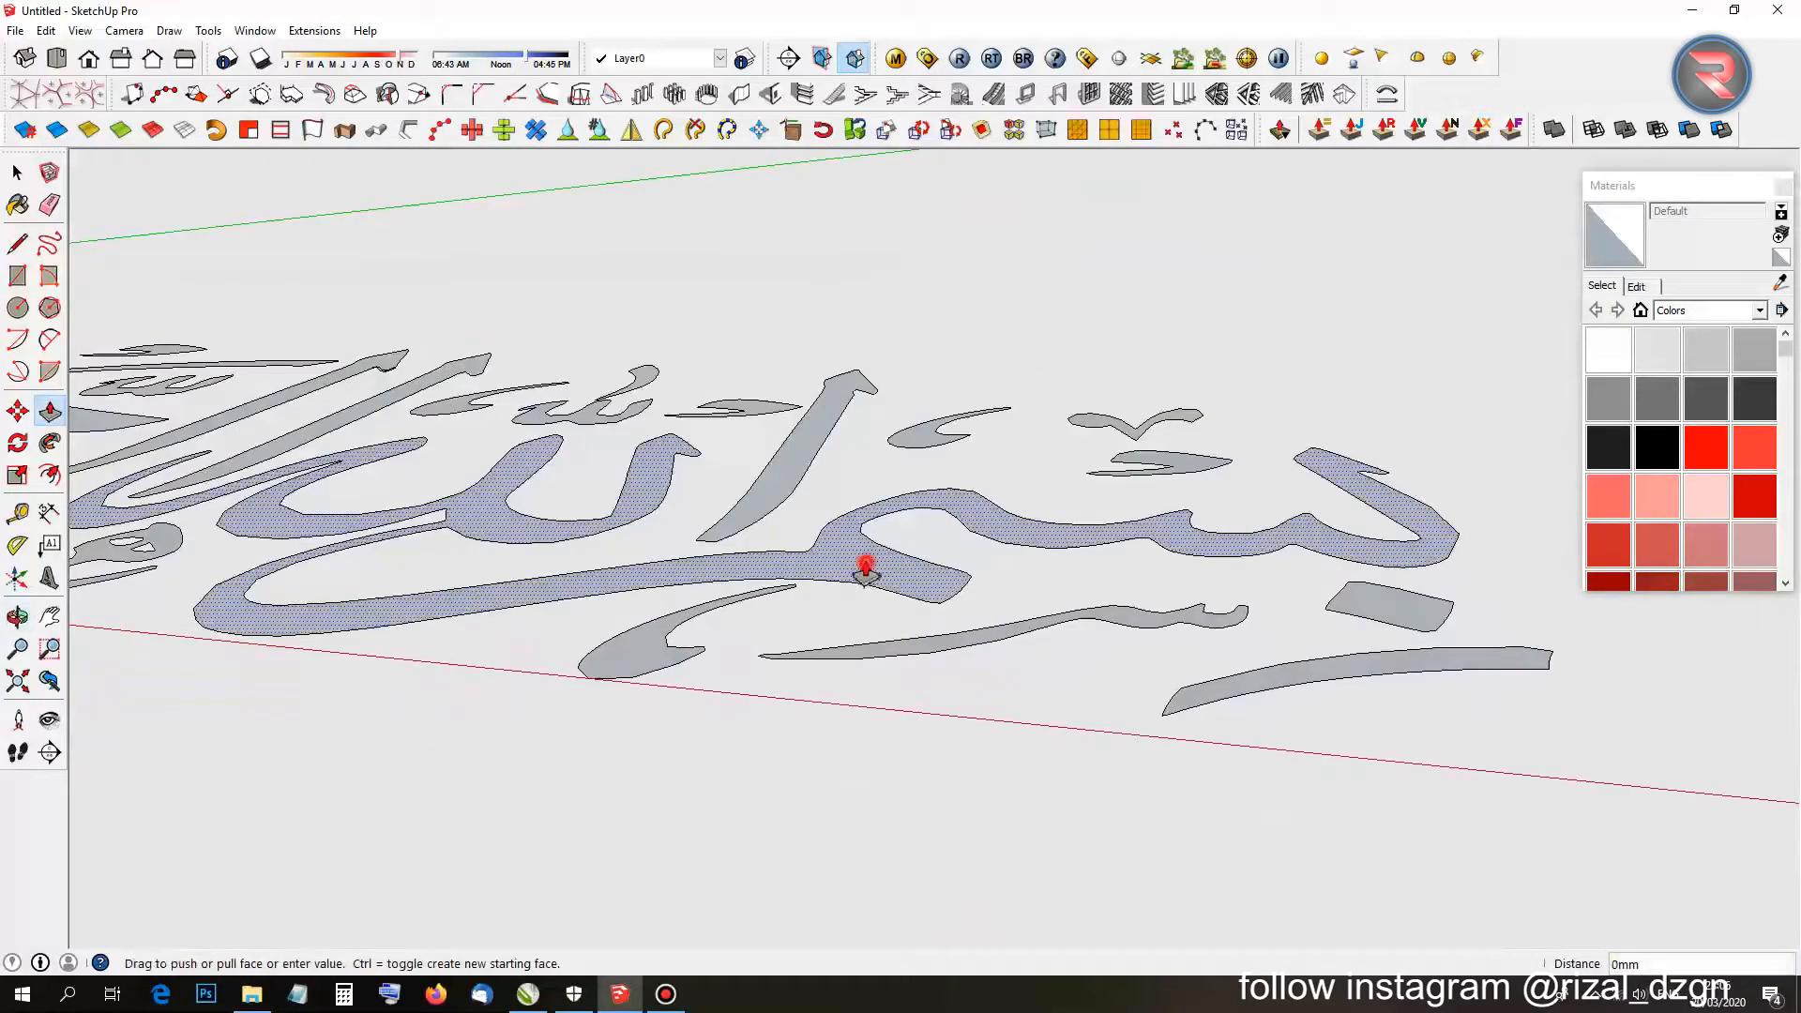
click(860, 543)
key(Return)
middle_drag(859, 542, 943, 758)
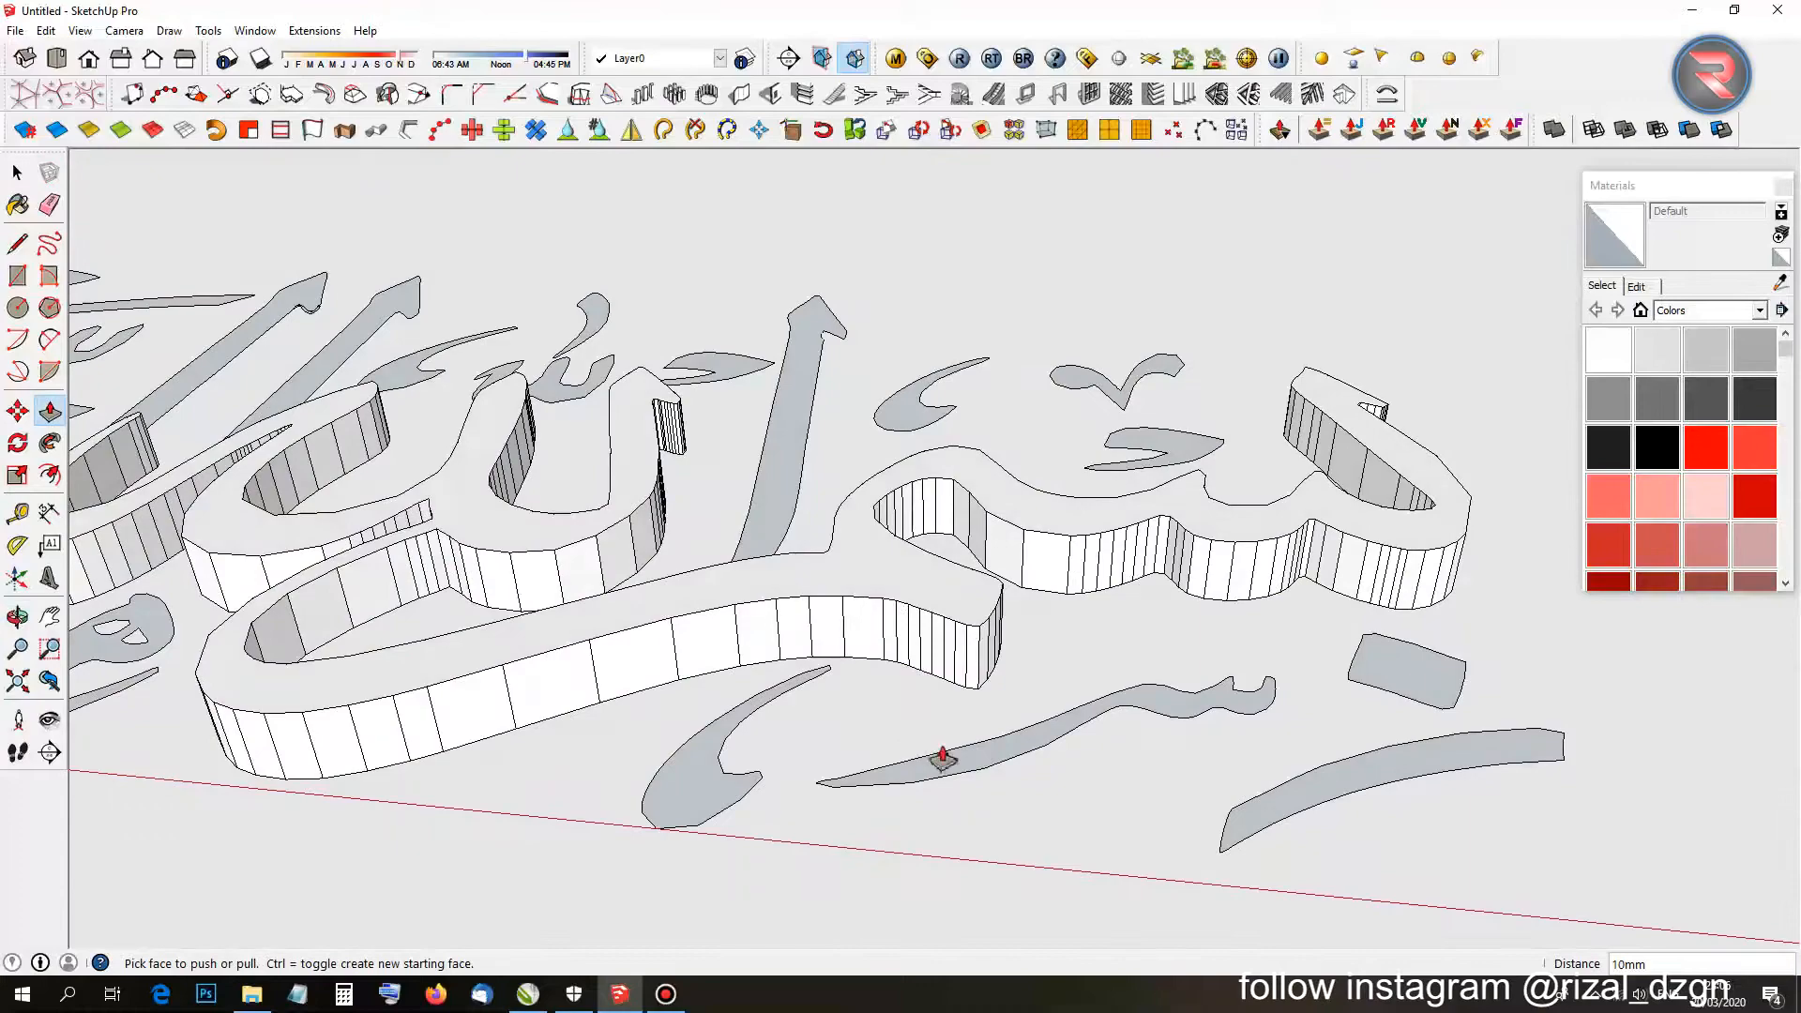
double_click(969, 753)
key(ctrl+z)
click(1027, 741)
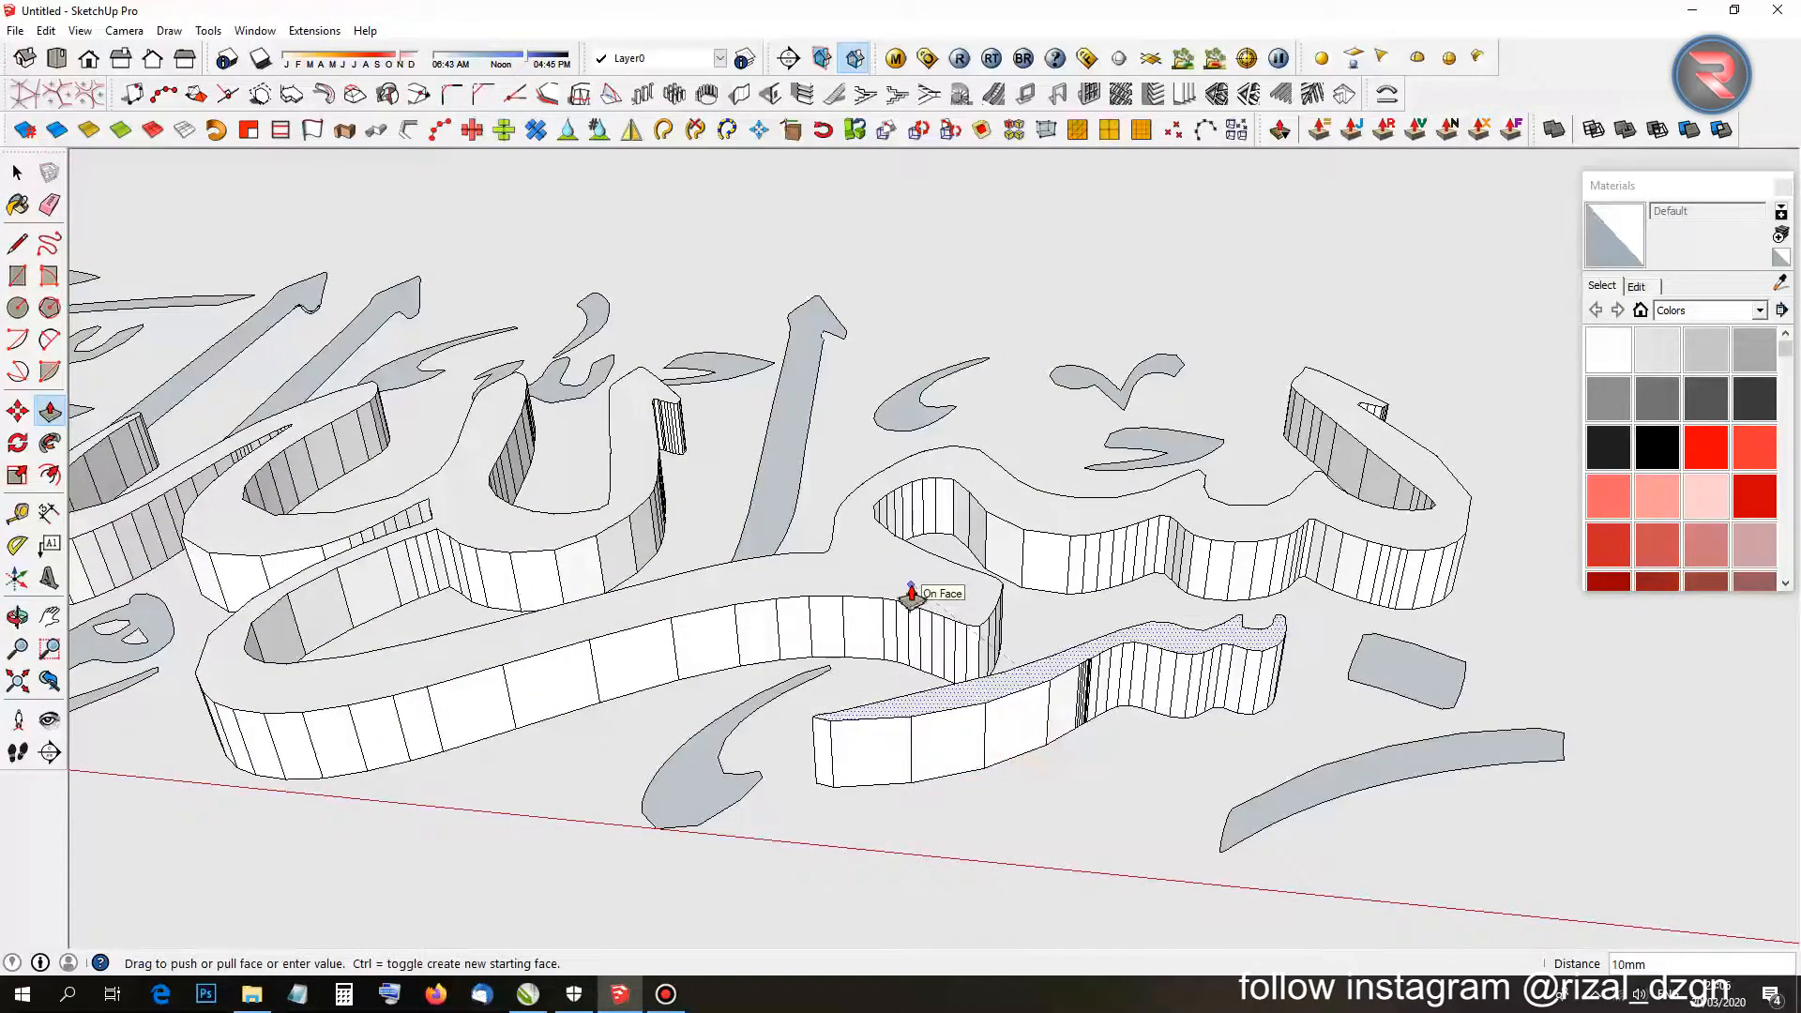
Extrude the diamond, swooshes, upright stroke, heart shape and crescent to 10 mm.
double_click(1392, 678)
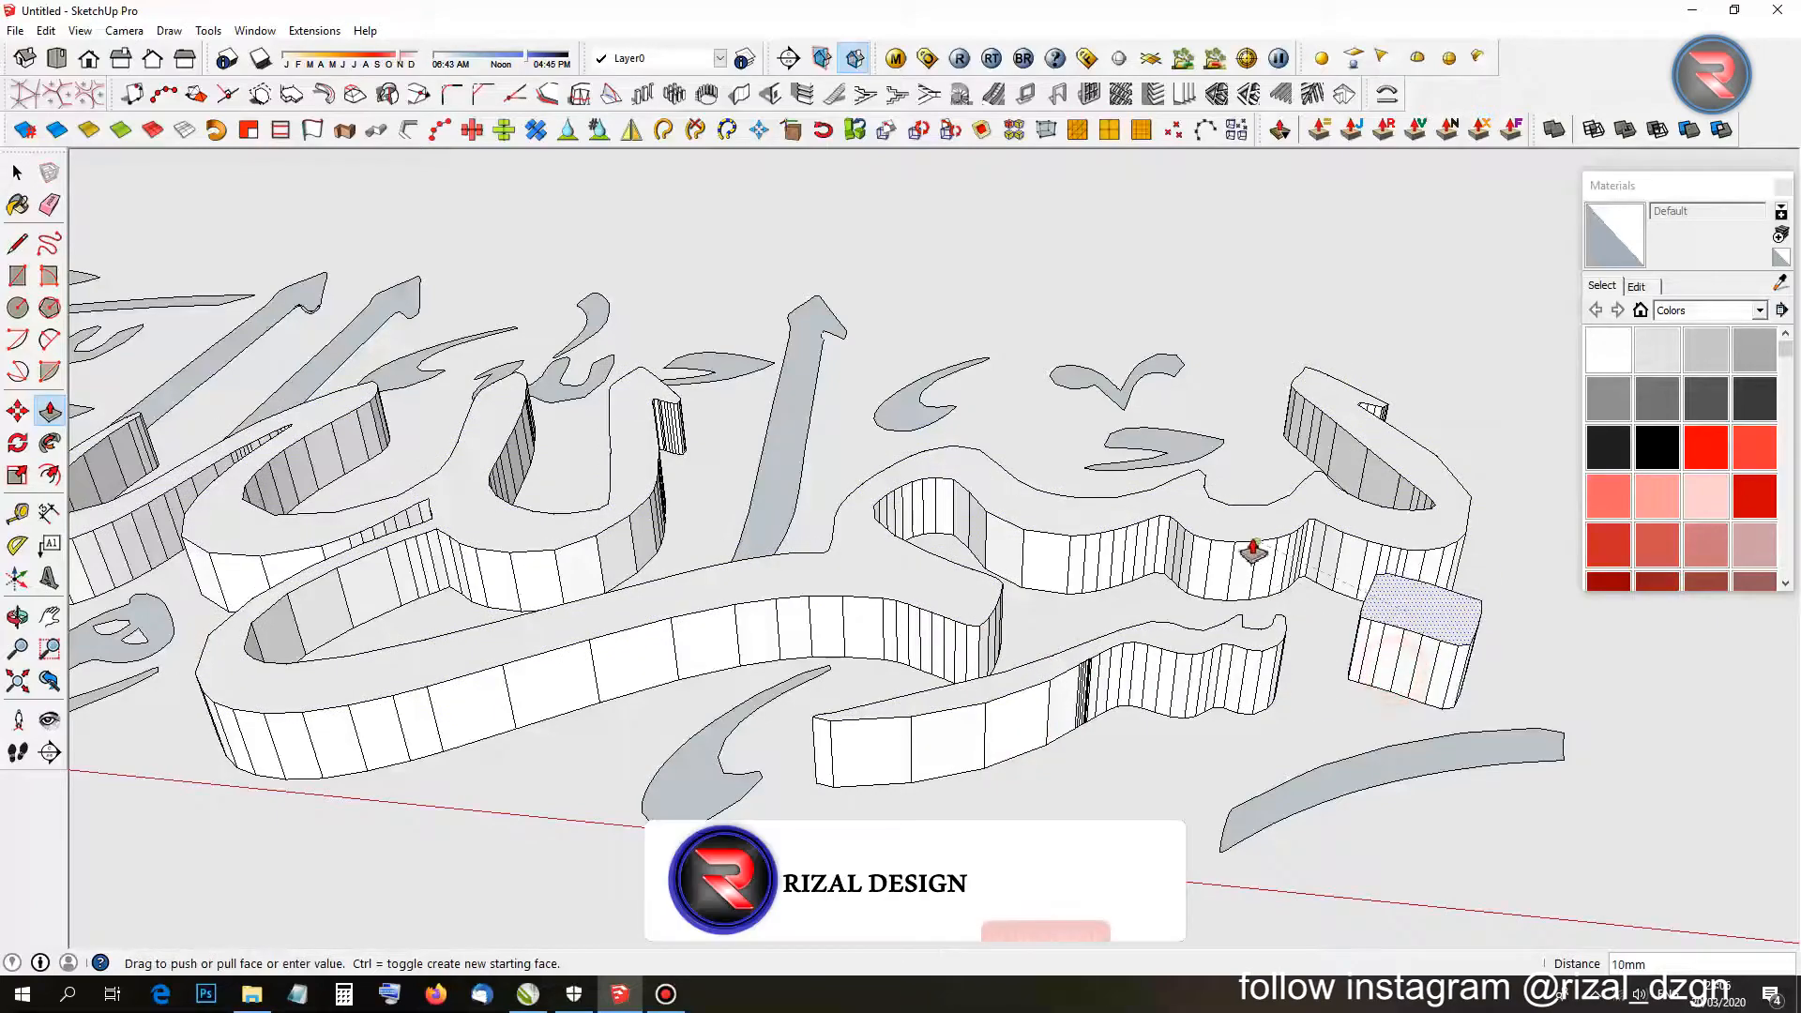
double_click(1321, 792)
double_click(657, 791)
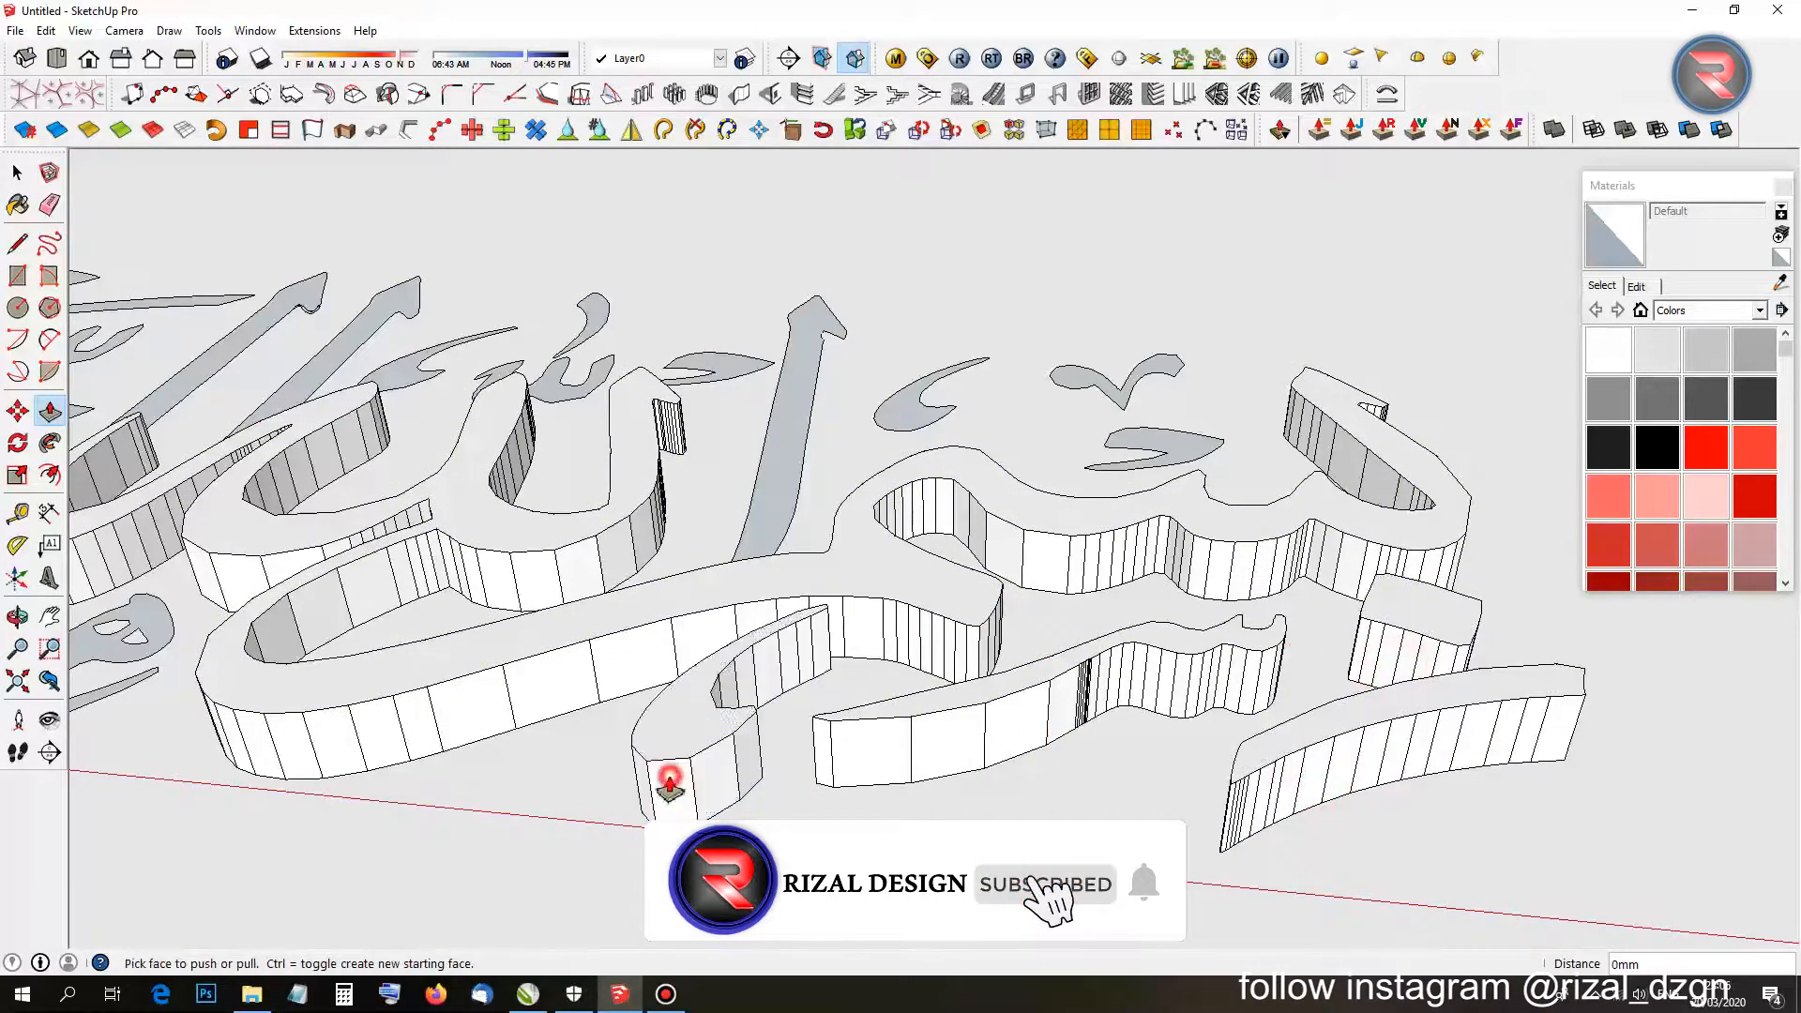
double_click(763, 525)
mouse_move(764, 503)
middle_down()
mouse_move(713, 600)
mouse_move(691, 728)
middle_up()
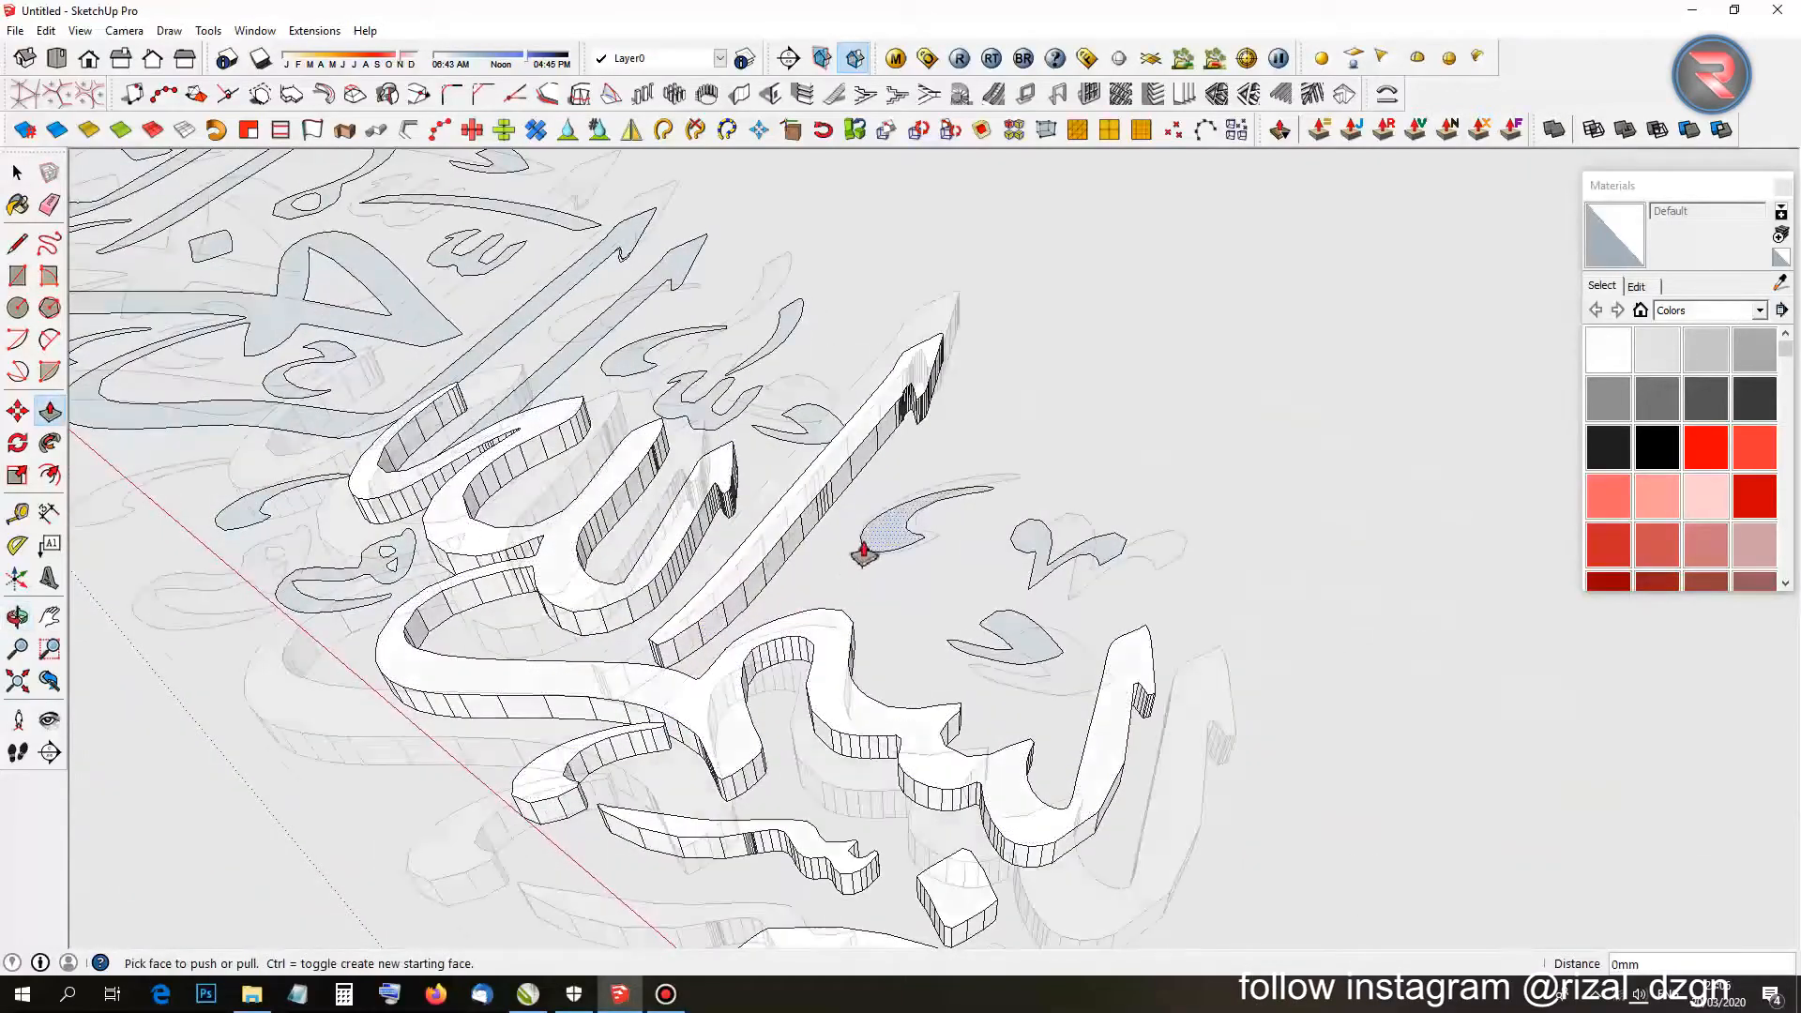
scroll(864, 554, up, 2)
double_click(885, 541)
double_click(1085, 656)
double_click(1186, 555)
middle_drag(844, 403, 938, 586)
double_click(938, 584)
scroll(794, 601, up, 1)
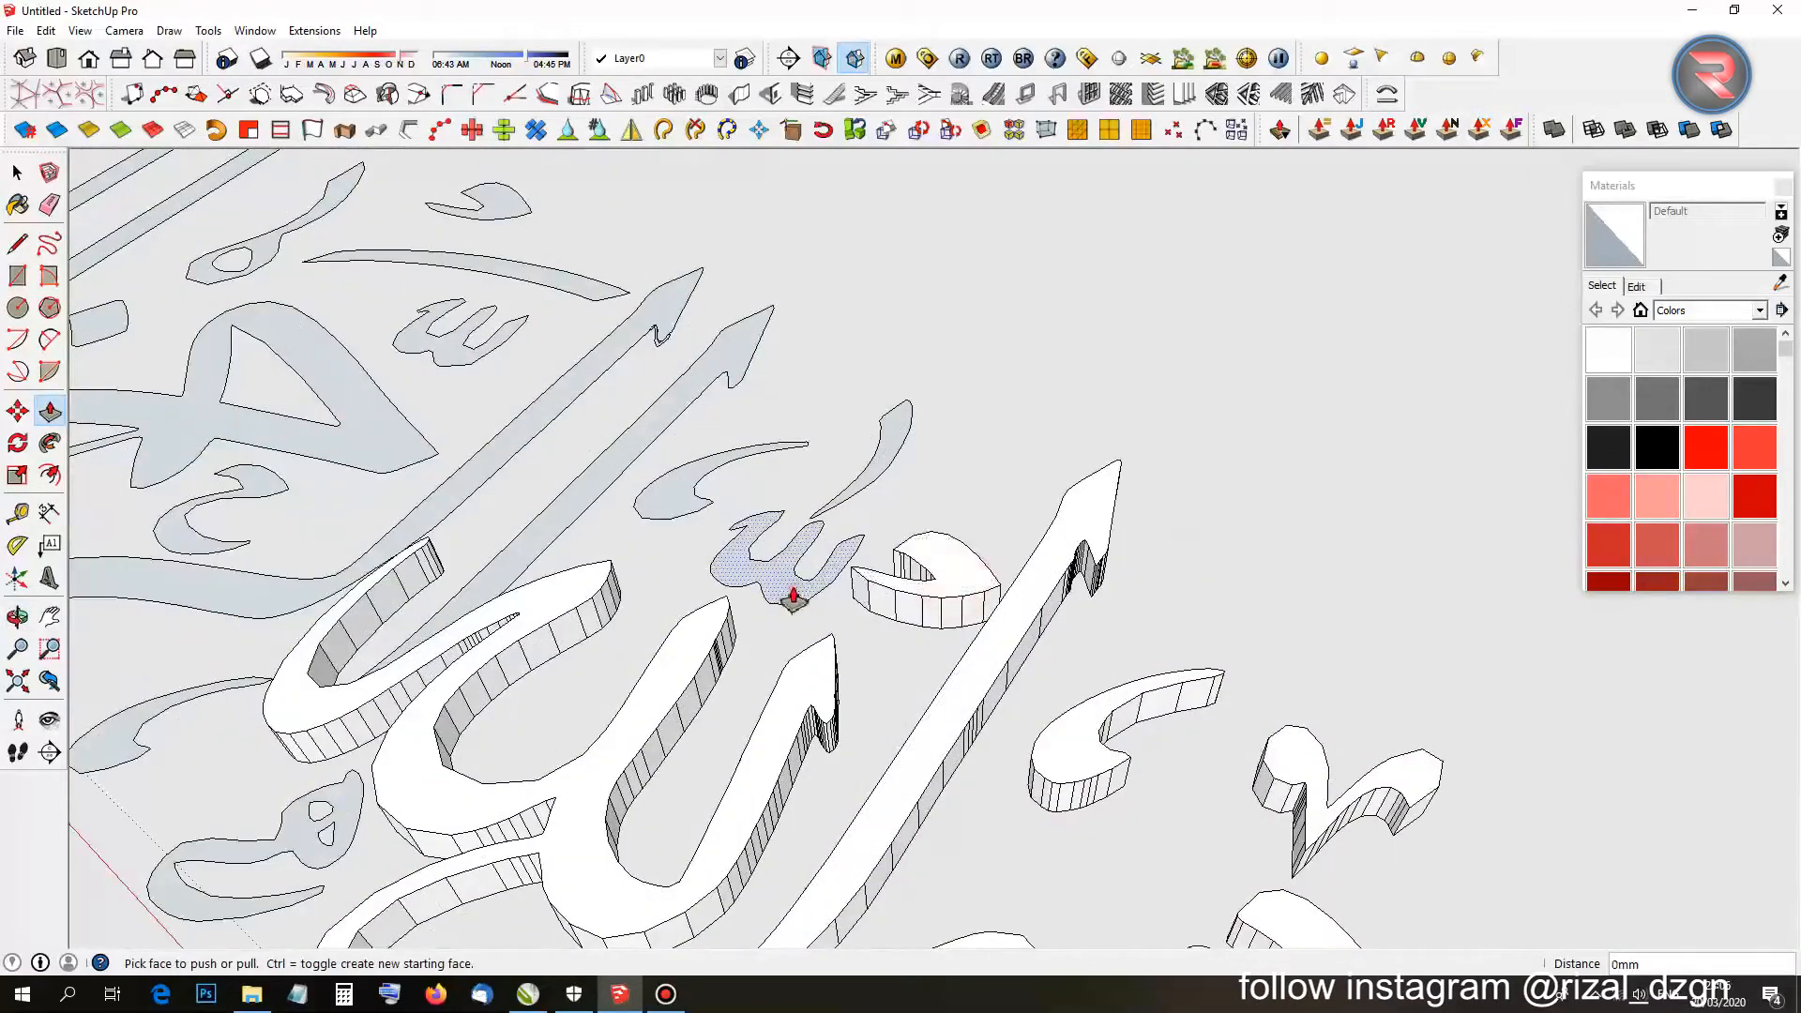
double_click(794, 597)
double_click(884, 461)
double_click(664, 490)
Extrude all remaining flat letter pieces, curls and strokes to the same 10 mm height.
middle_drag(600, 526, 807, 675)
double_click(812, 732)
double_click(597, 591)
double_click(1046, 530)
double_click(1021, 699)
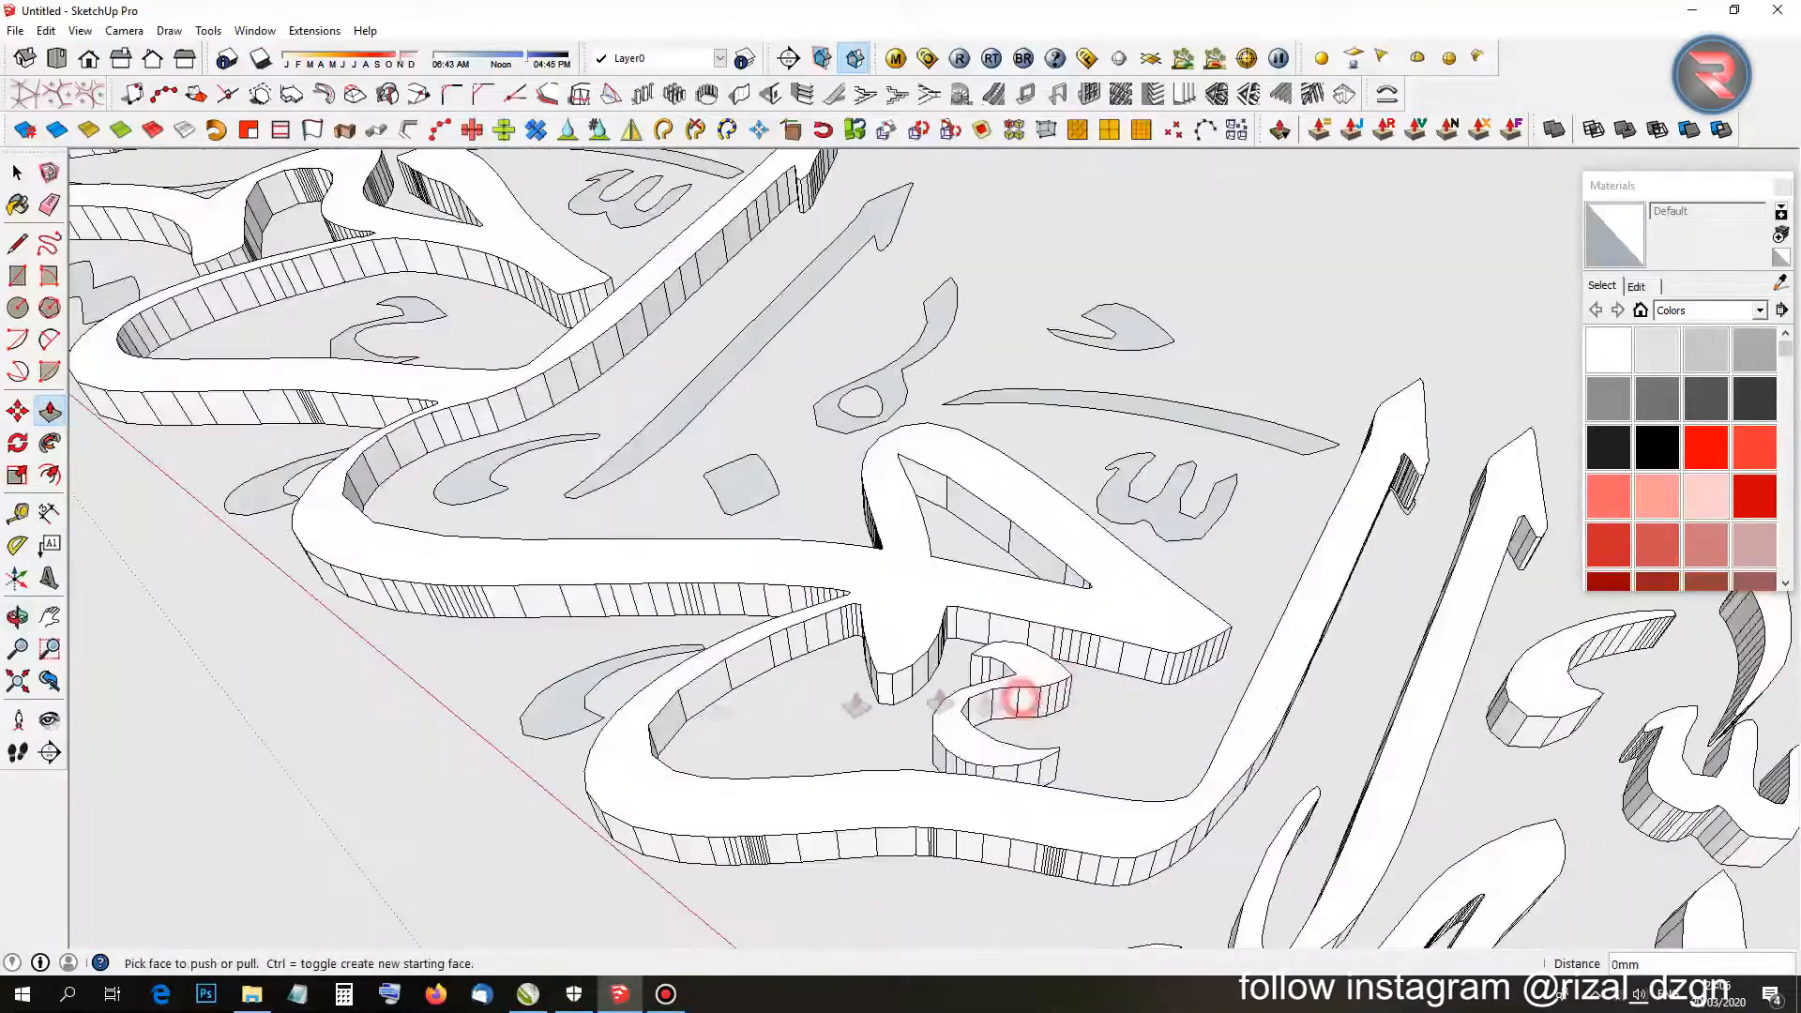
double_click(578, 707)
double_click(1125, 497)
double_click(1103, 404)
double_click(1126, 330)
double_click(892, 381)
double_click(741, 489)
double_click(685, 413)
shift+middle_drag(686, 417, 1159, 502)
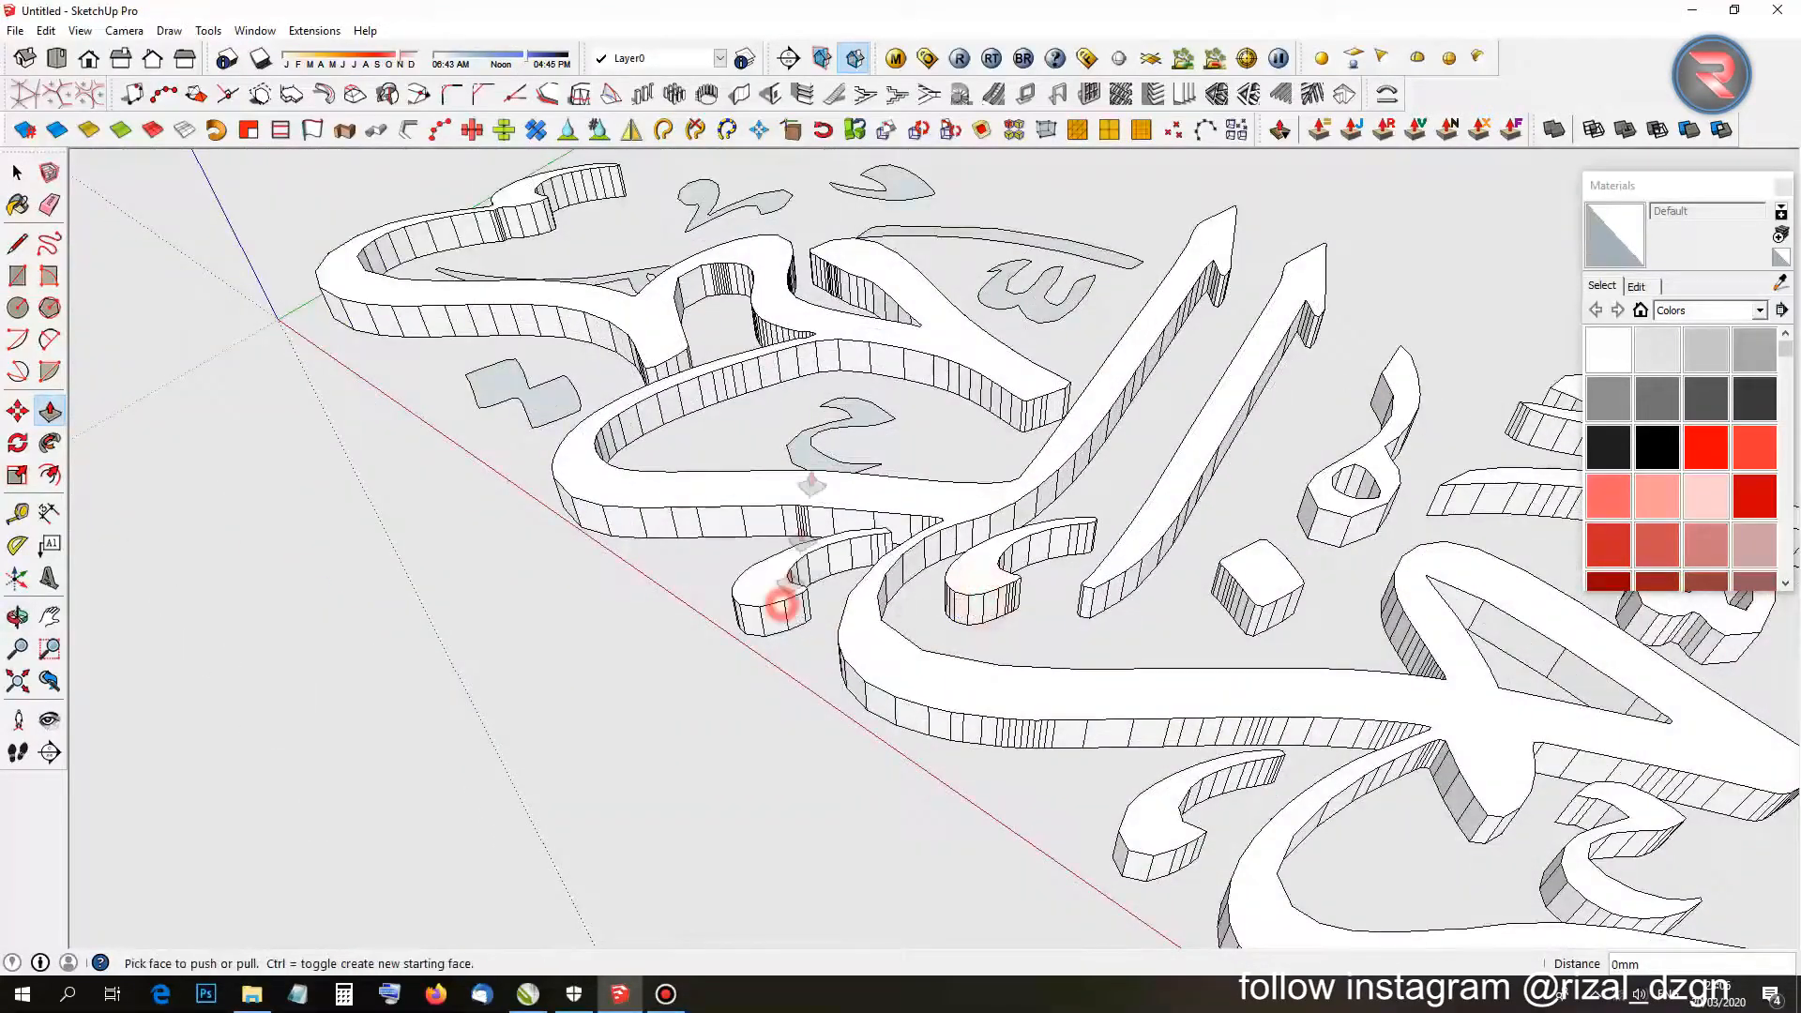
double_click(814, 458)
double_click(691, 708)
double_click(792, 507)
double_click(832, 403)
double_click(1078, 390)
double_click(1138, 439)
double_click(1243, 552)
key(space)
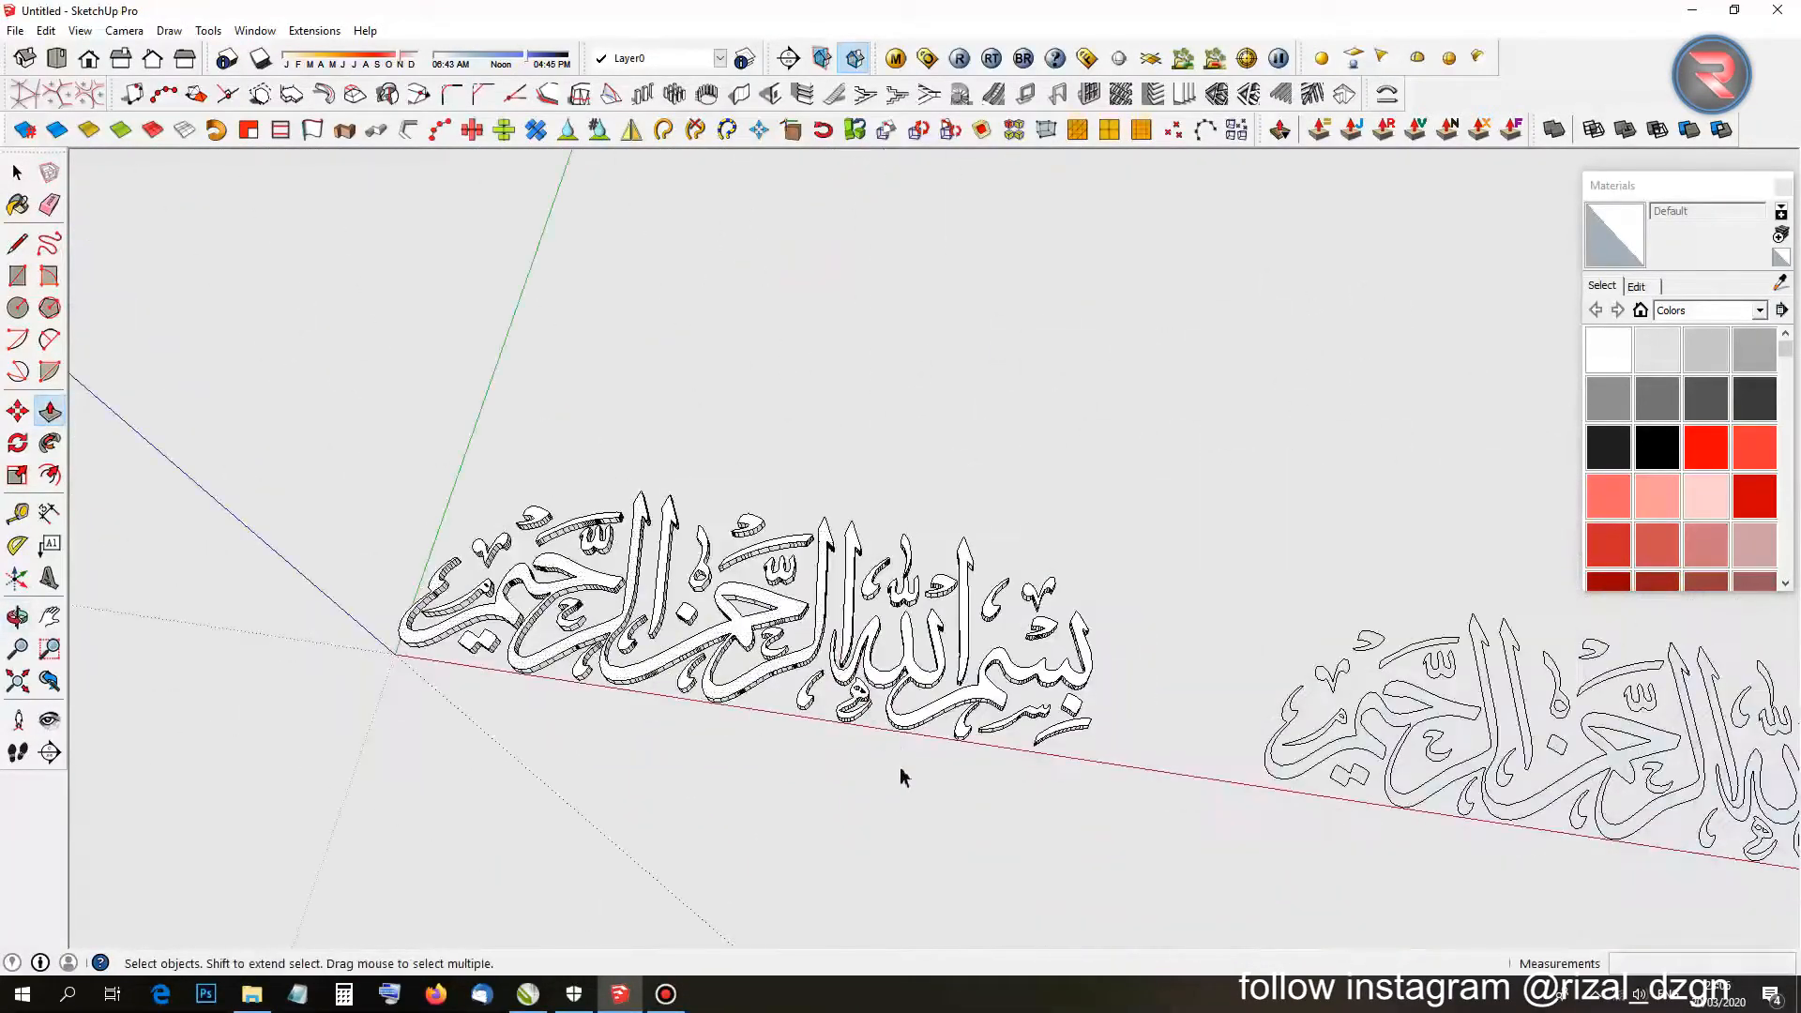
middle_drag(685, 669, 889, 758)
Window-select all the extruded calligraphy and make it a group.
scroll(602, 600, up, 2)
drag(353, 470, 1223, 833)
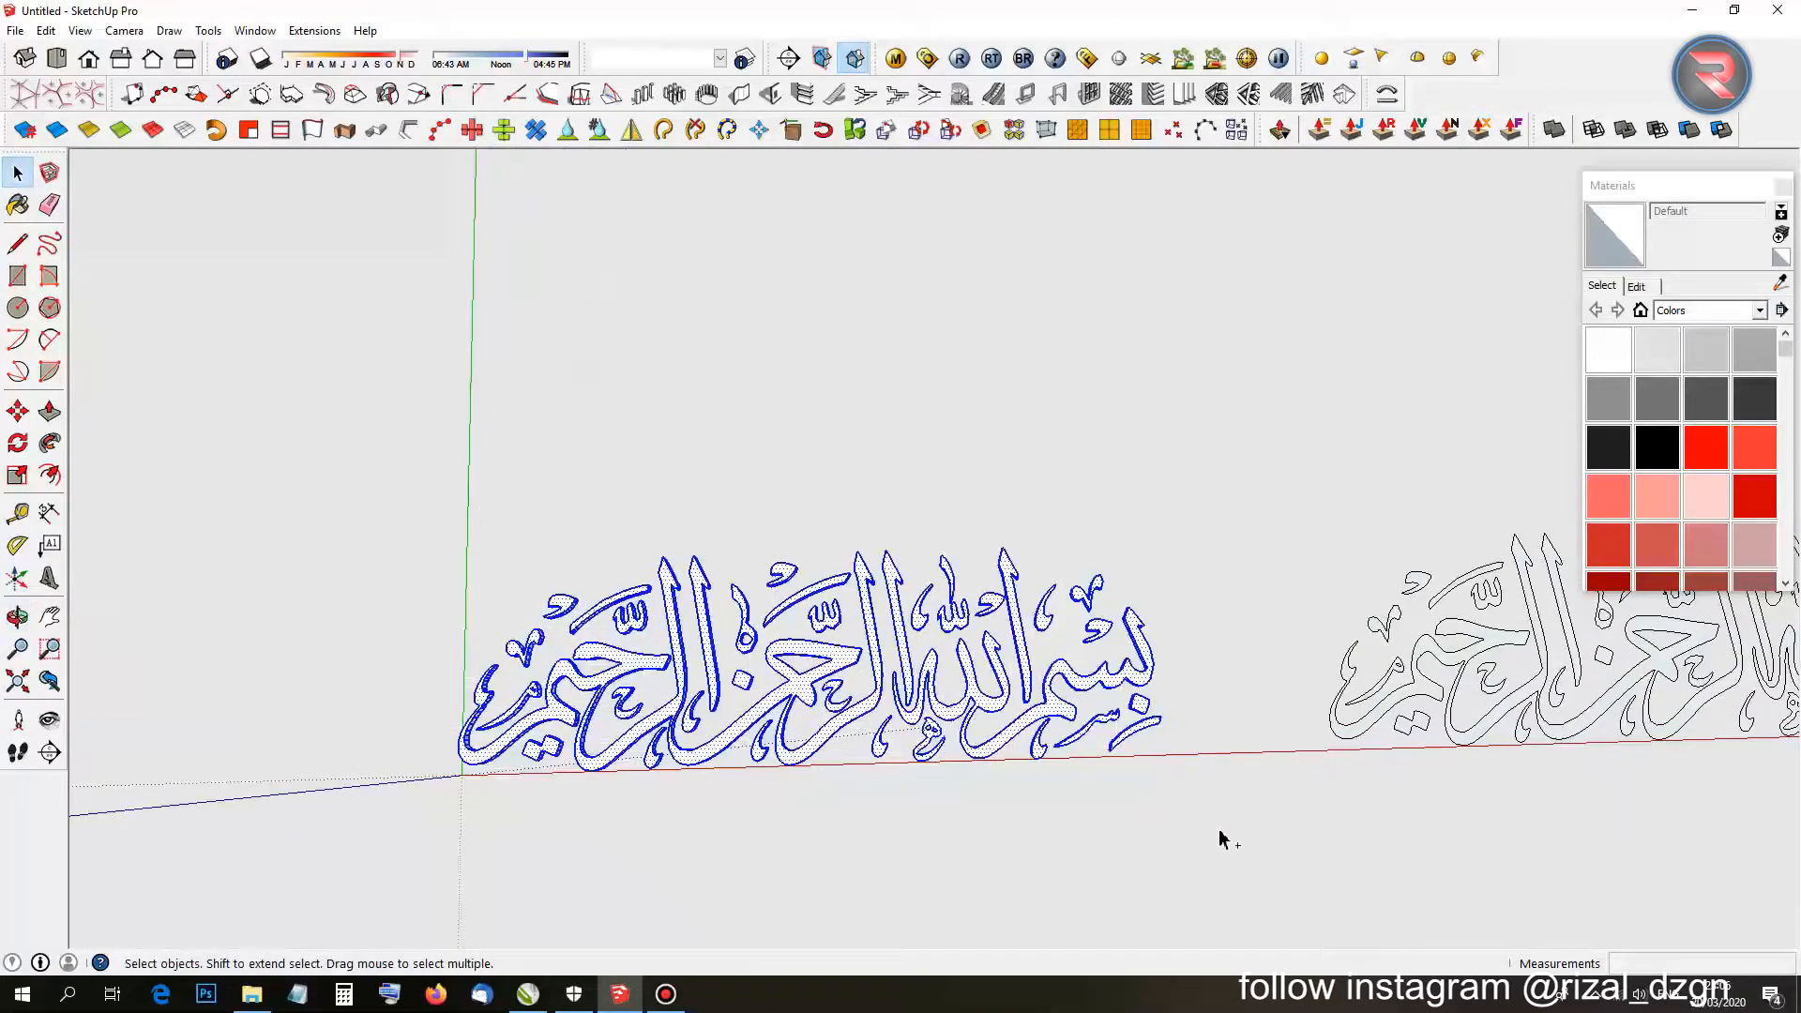
right_click(1014, 732)
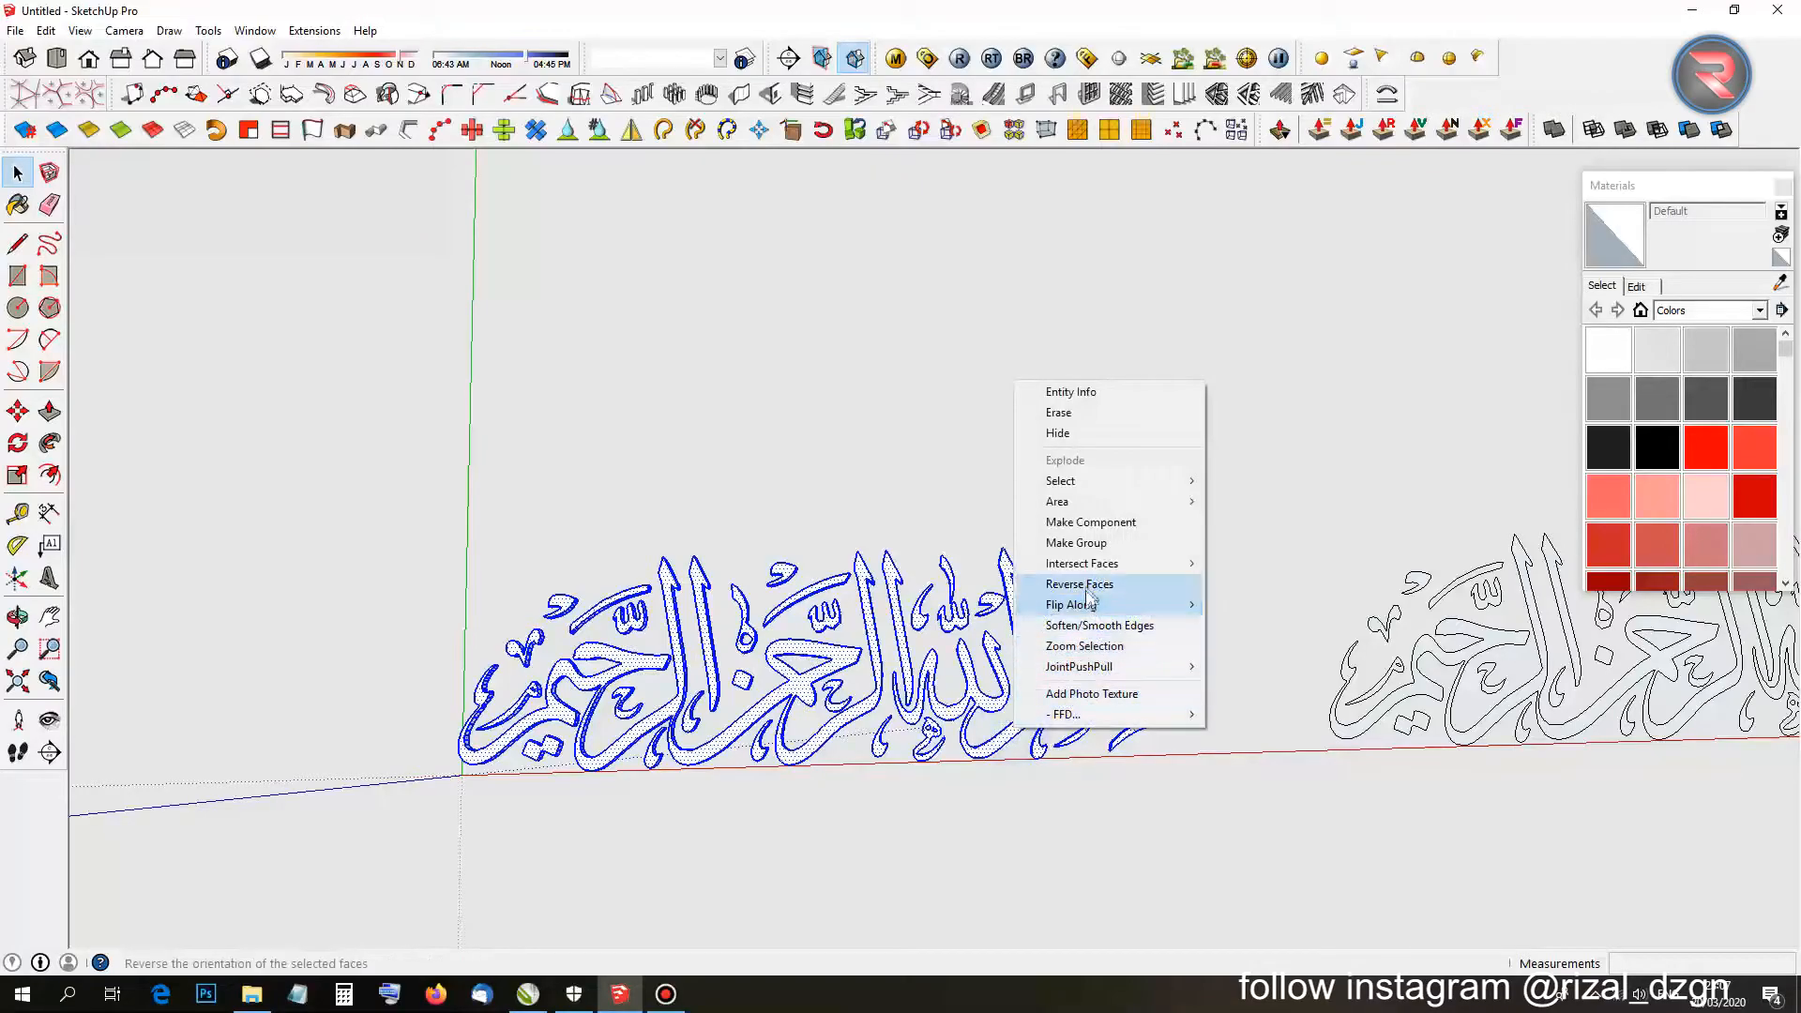
click(1096, 547)
Compare the grouped 3D piece with the flat copy, then bring up the toolbars list.
scroll(1105, 685, down, 2)
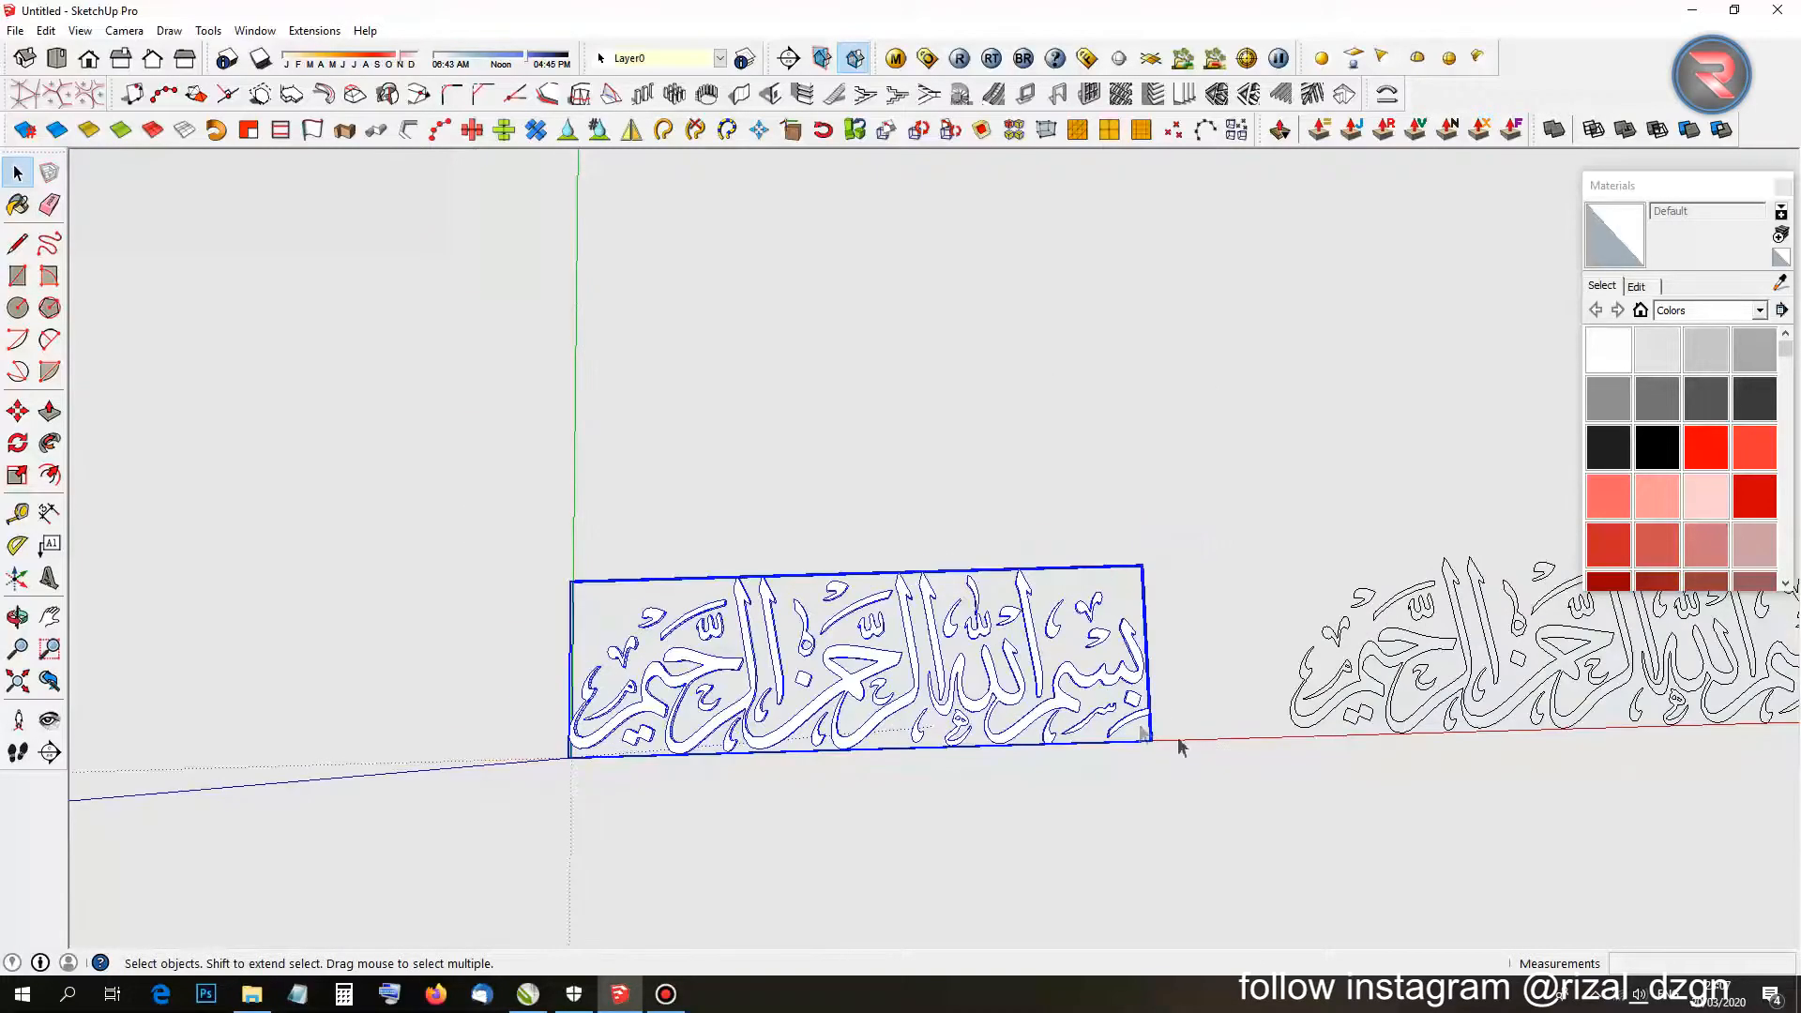
shift+middle_drag(1623, 667, 1189, 614)
scroll(1189, 615, up, 2)
scroll(1173, 605, up, 3)
click(1153, 595)
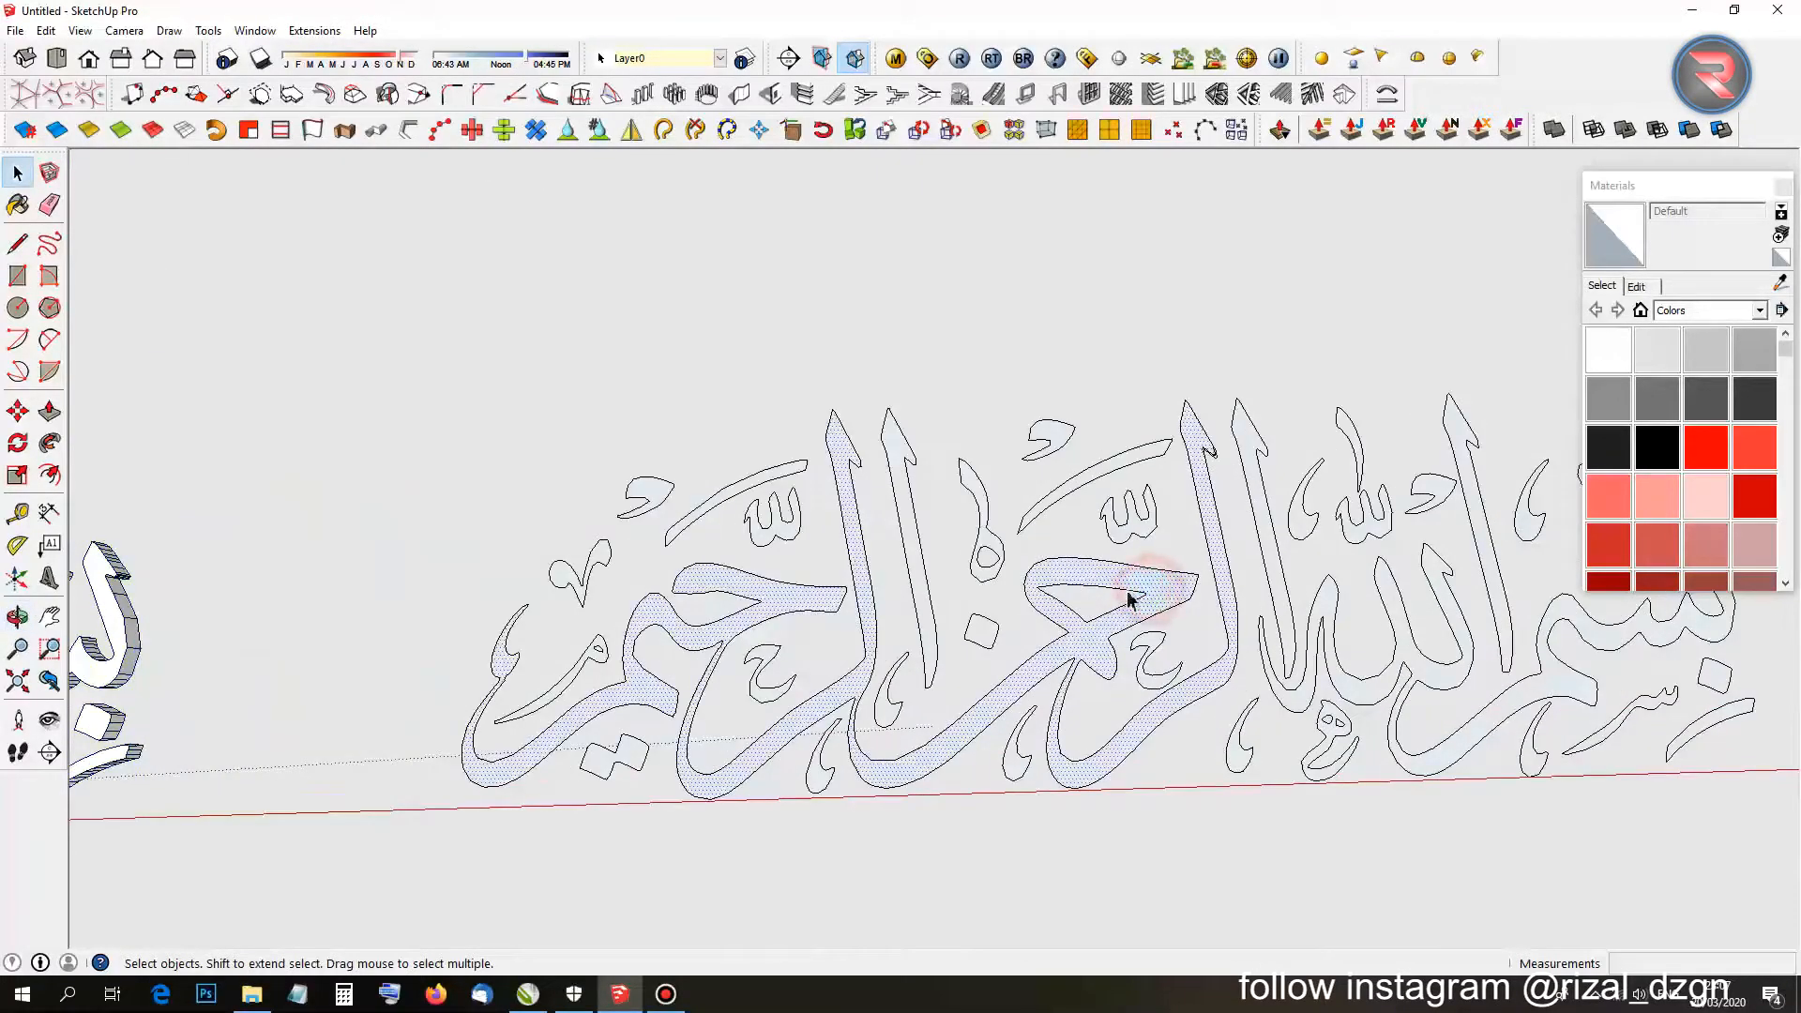
scroll(1037, 535, down, 2)
click(972, 442)
scroll(972, 442, down, 2)
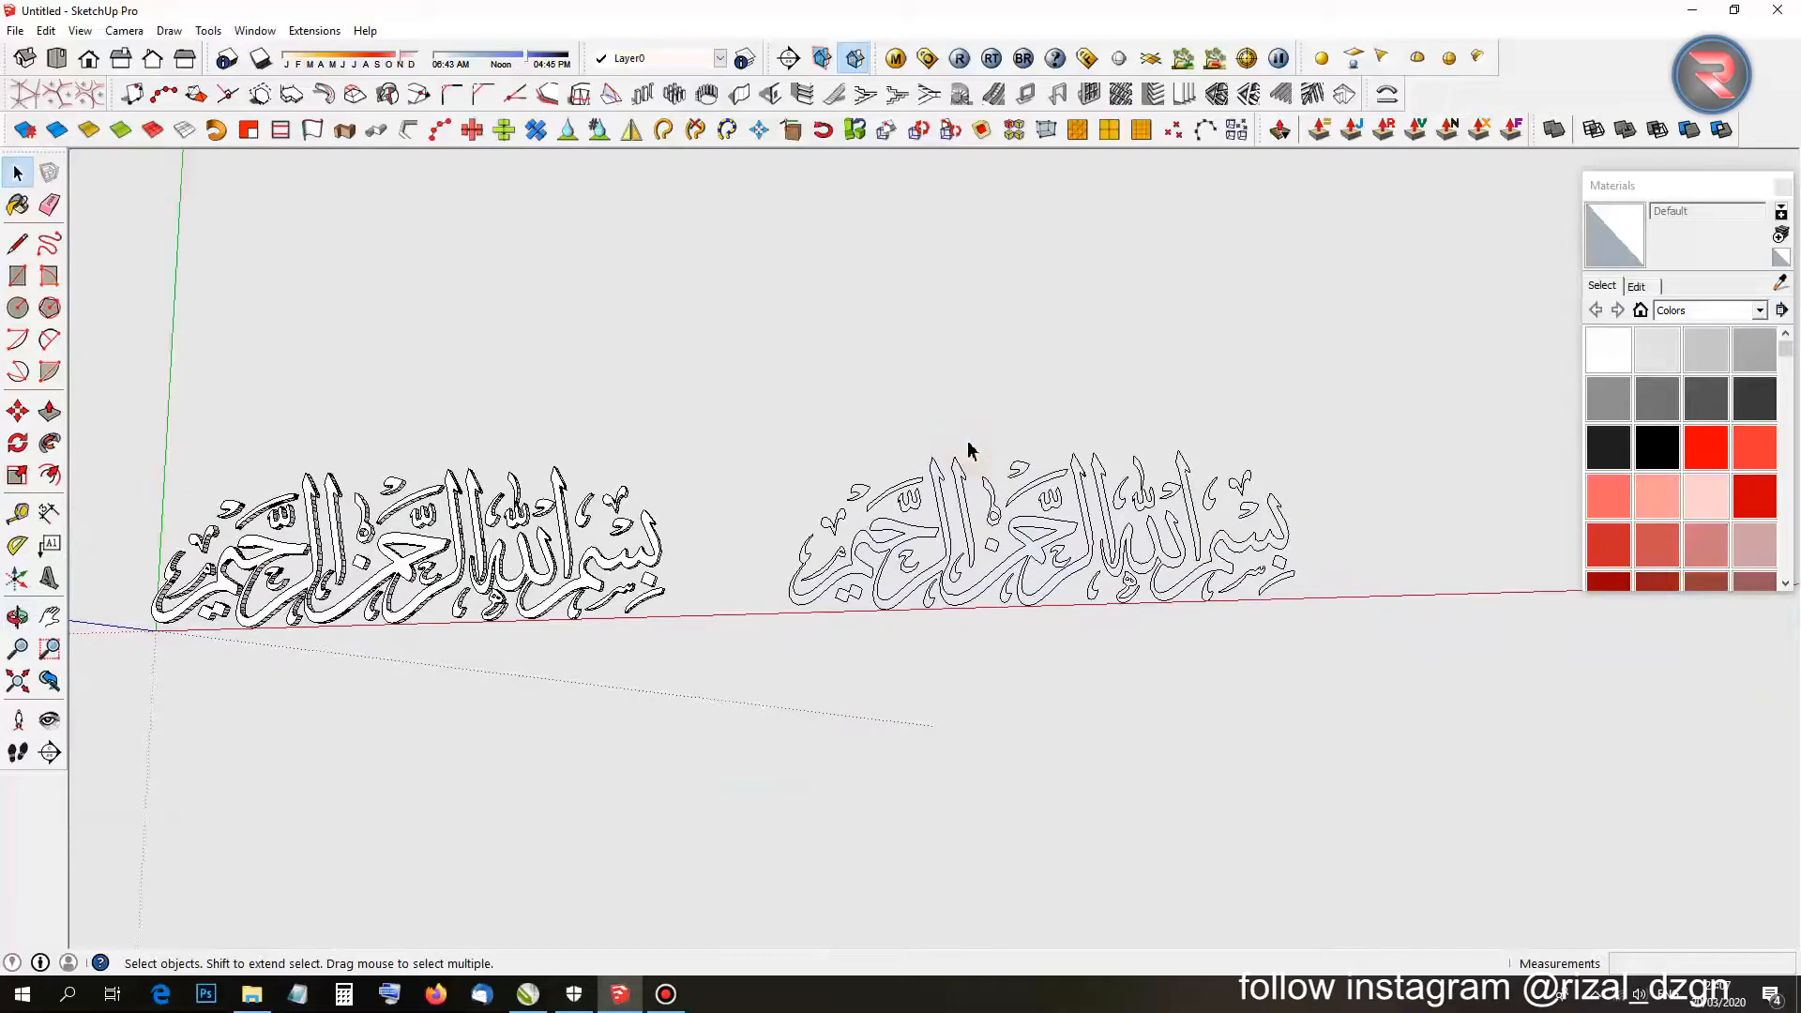
middle_drag(1204, 577, 1107, 399)
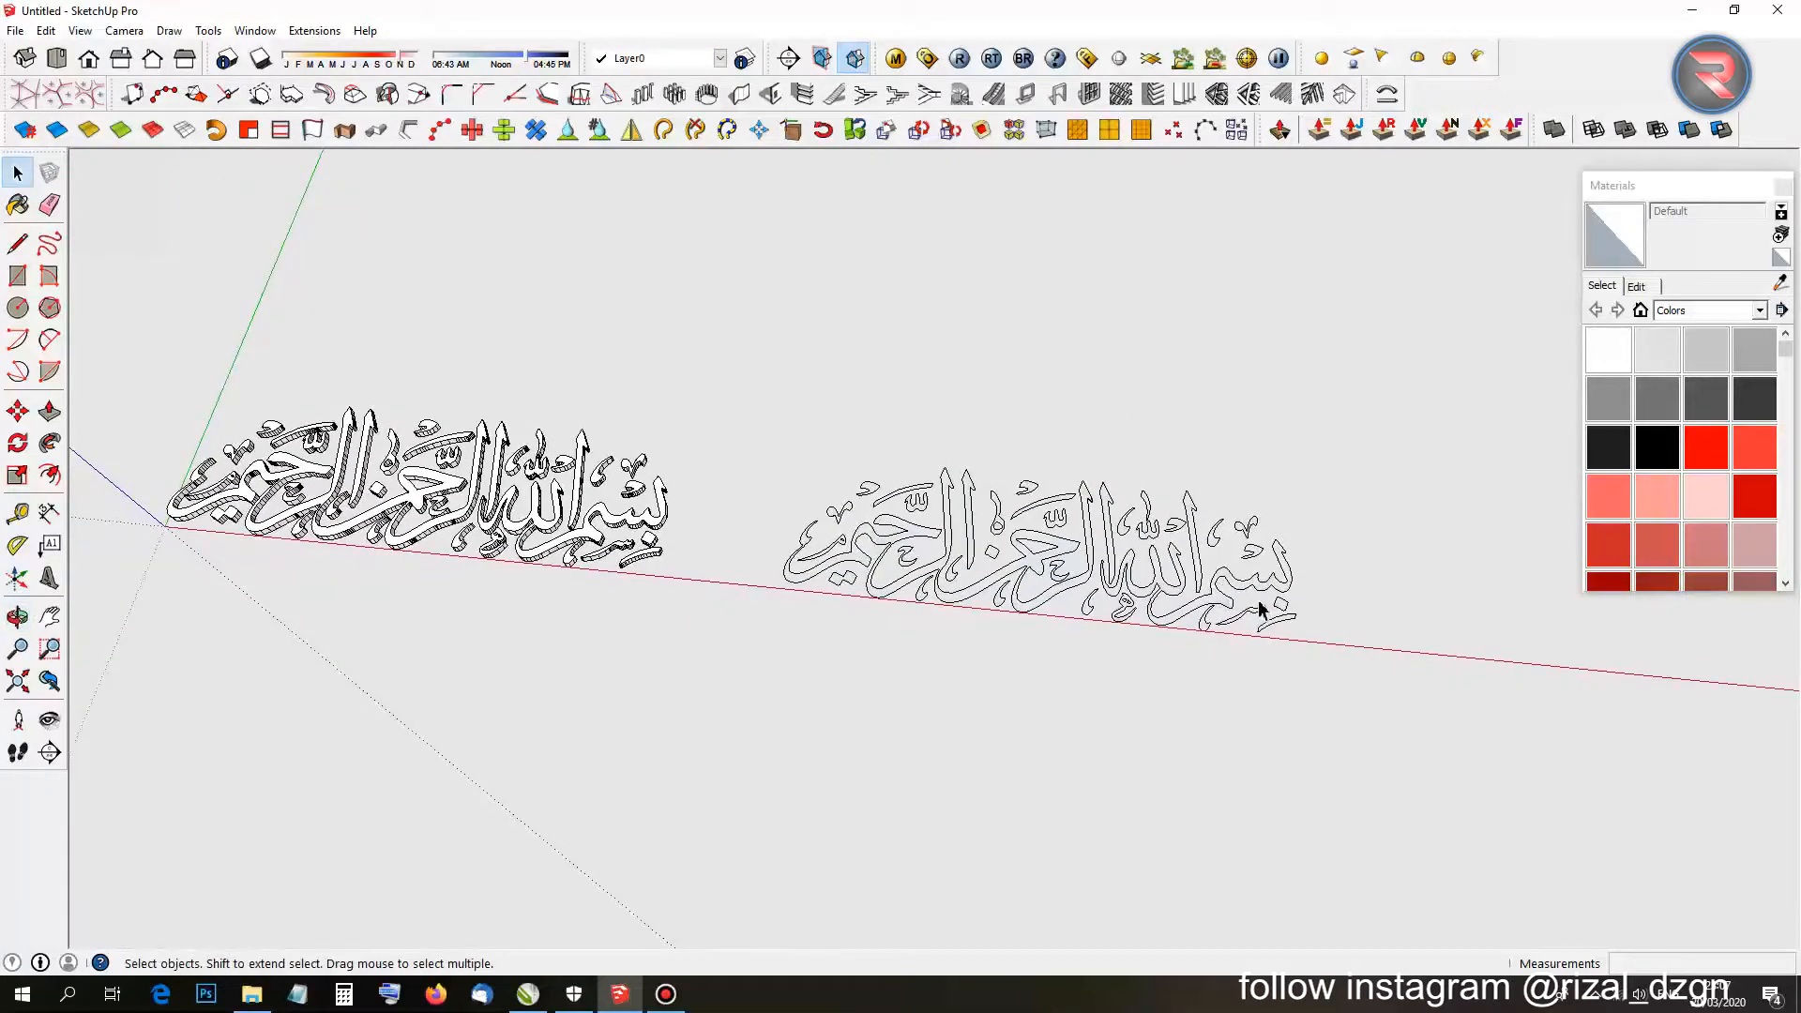
scroll(1257, 601, up, 2)
scroll(340, 505, up, 2)
scroll(340, 505, down, 2)
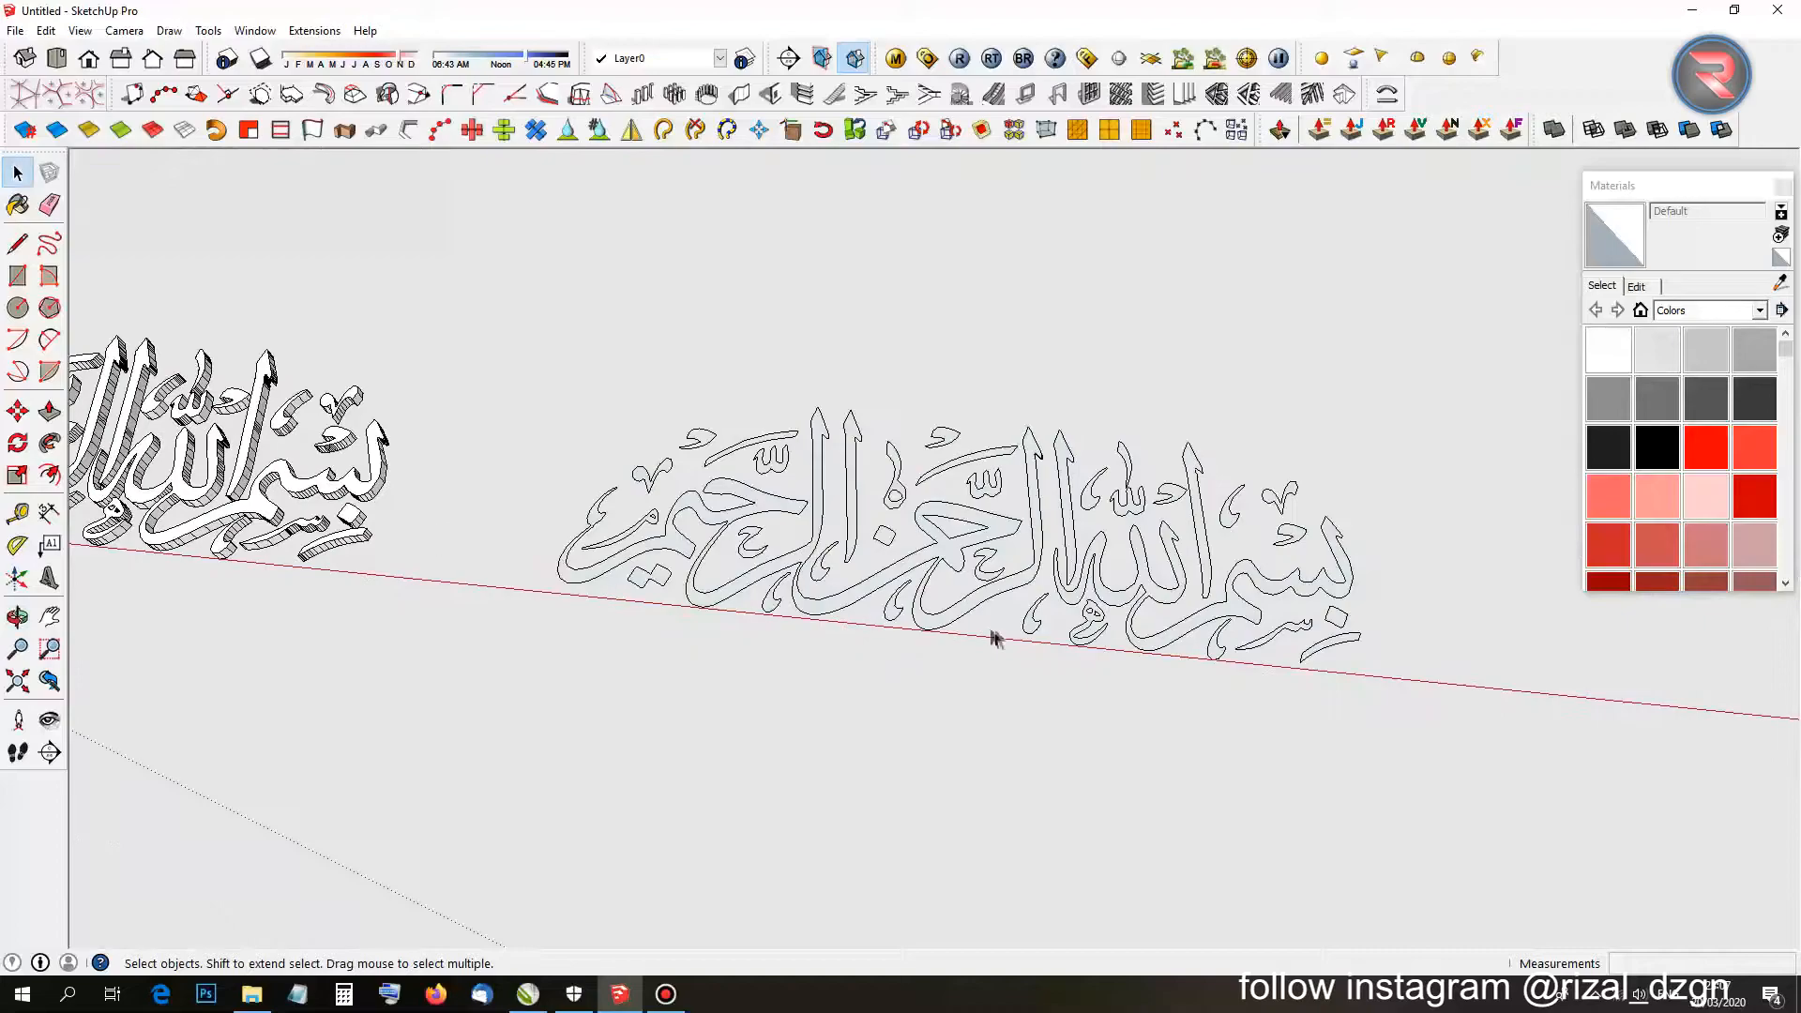
middle_drag(1023, 627, 876, 436)
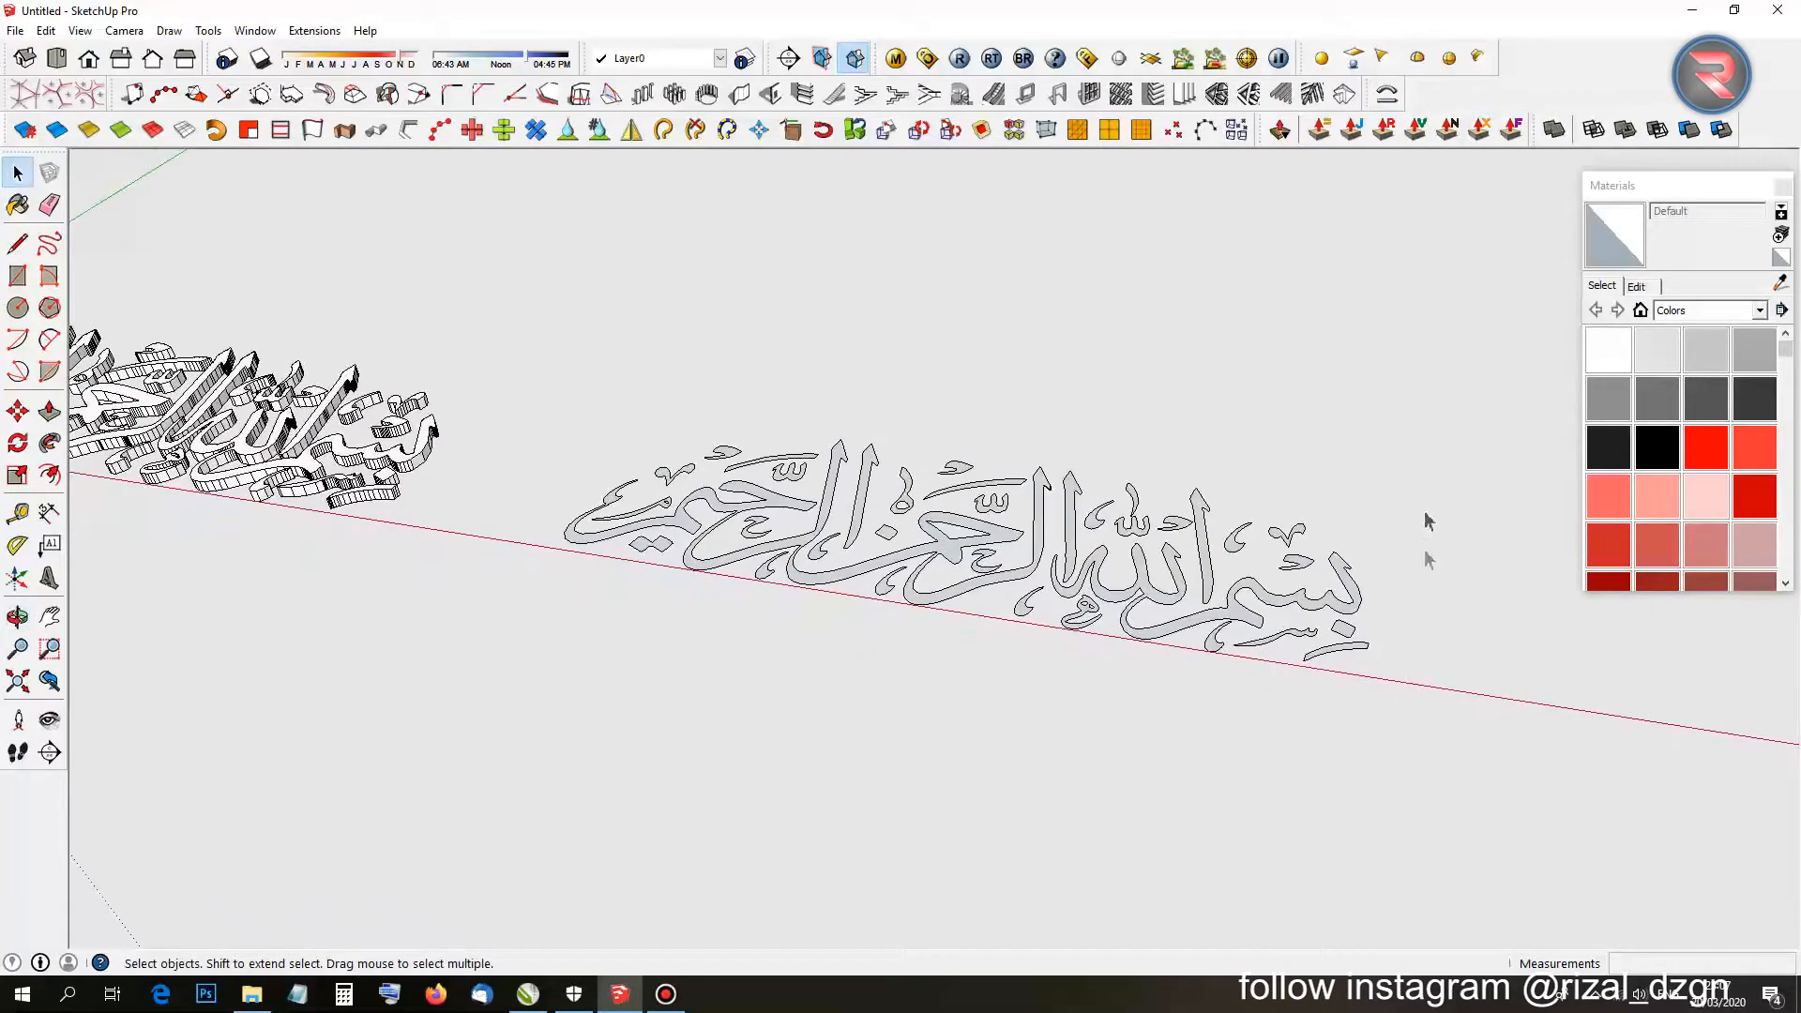
right_click(1581, 83)
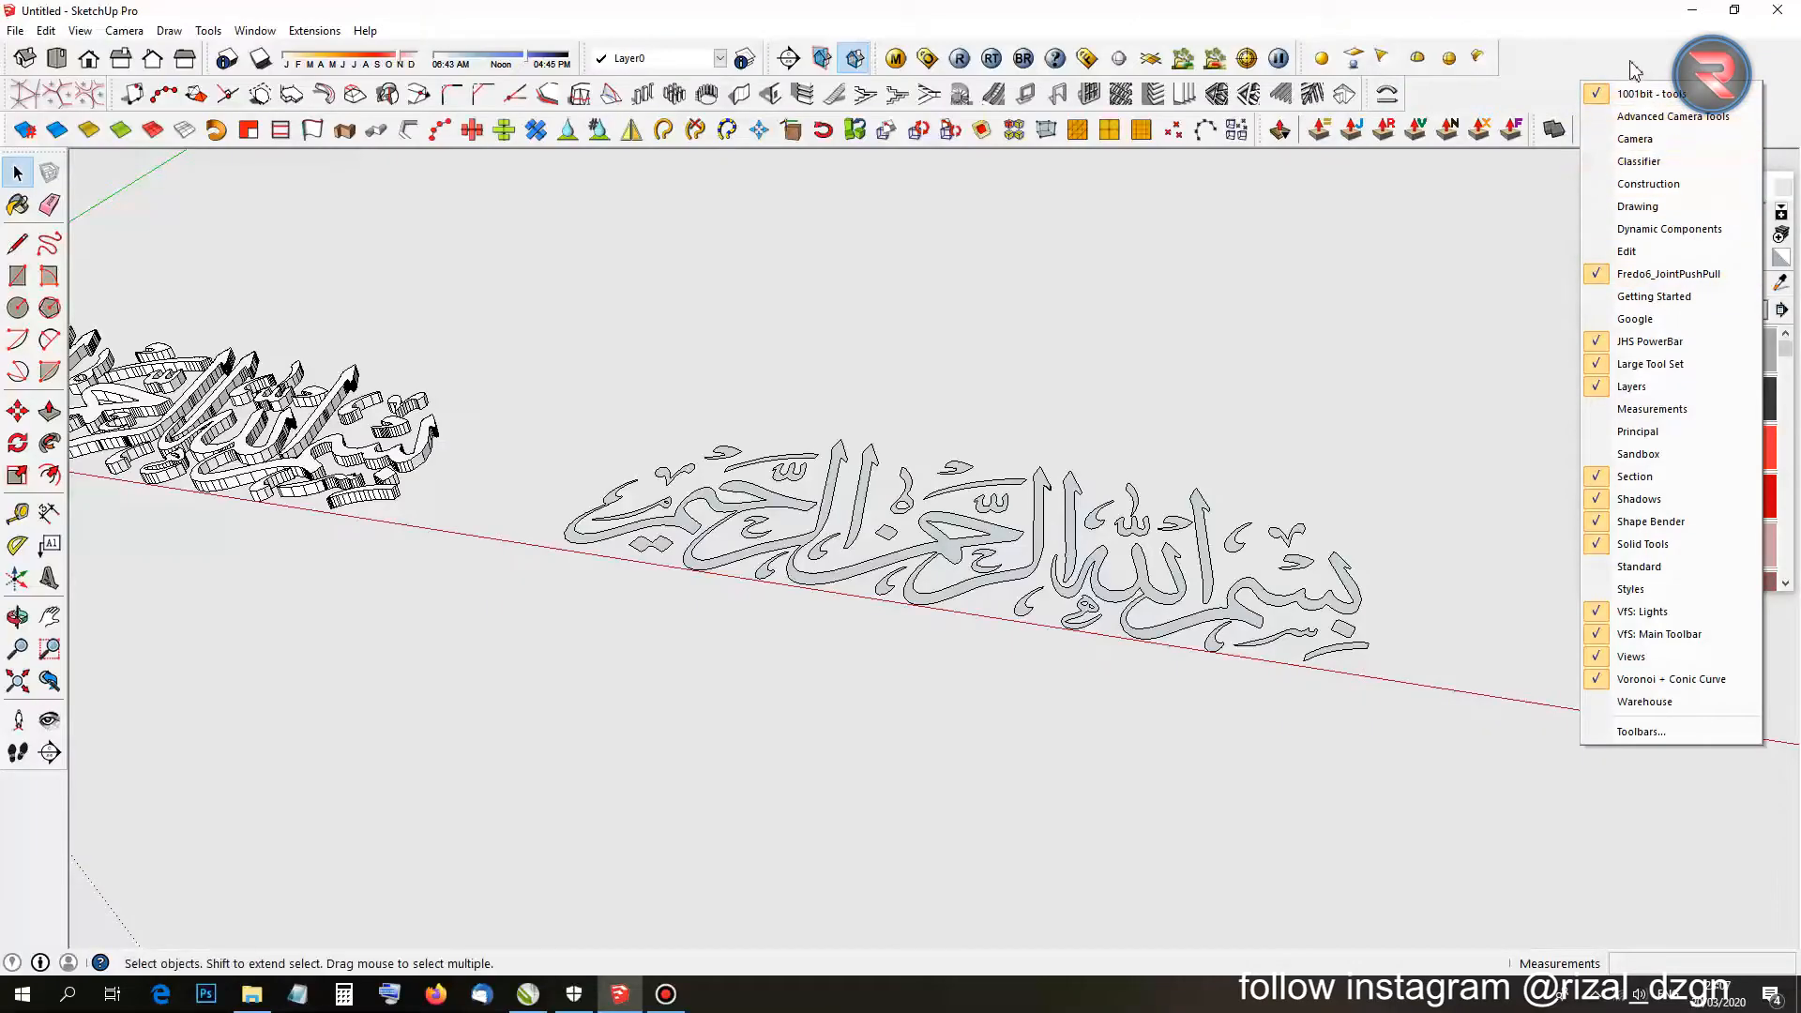
Close the toolbars list and select all faces of the flat right-hand calligraphy.
click(1635, 70)
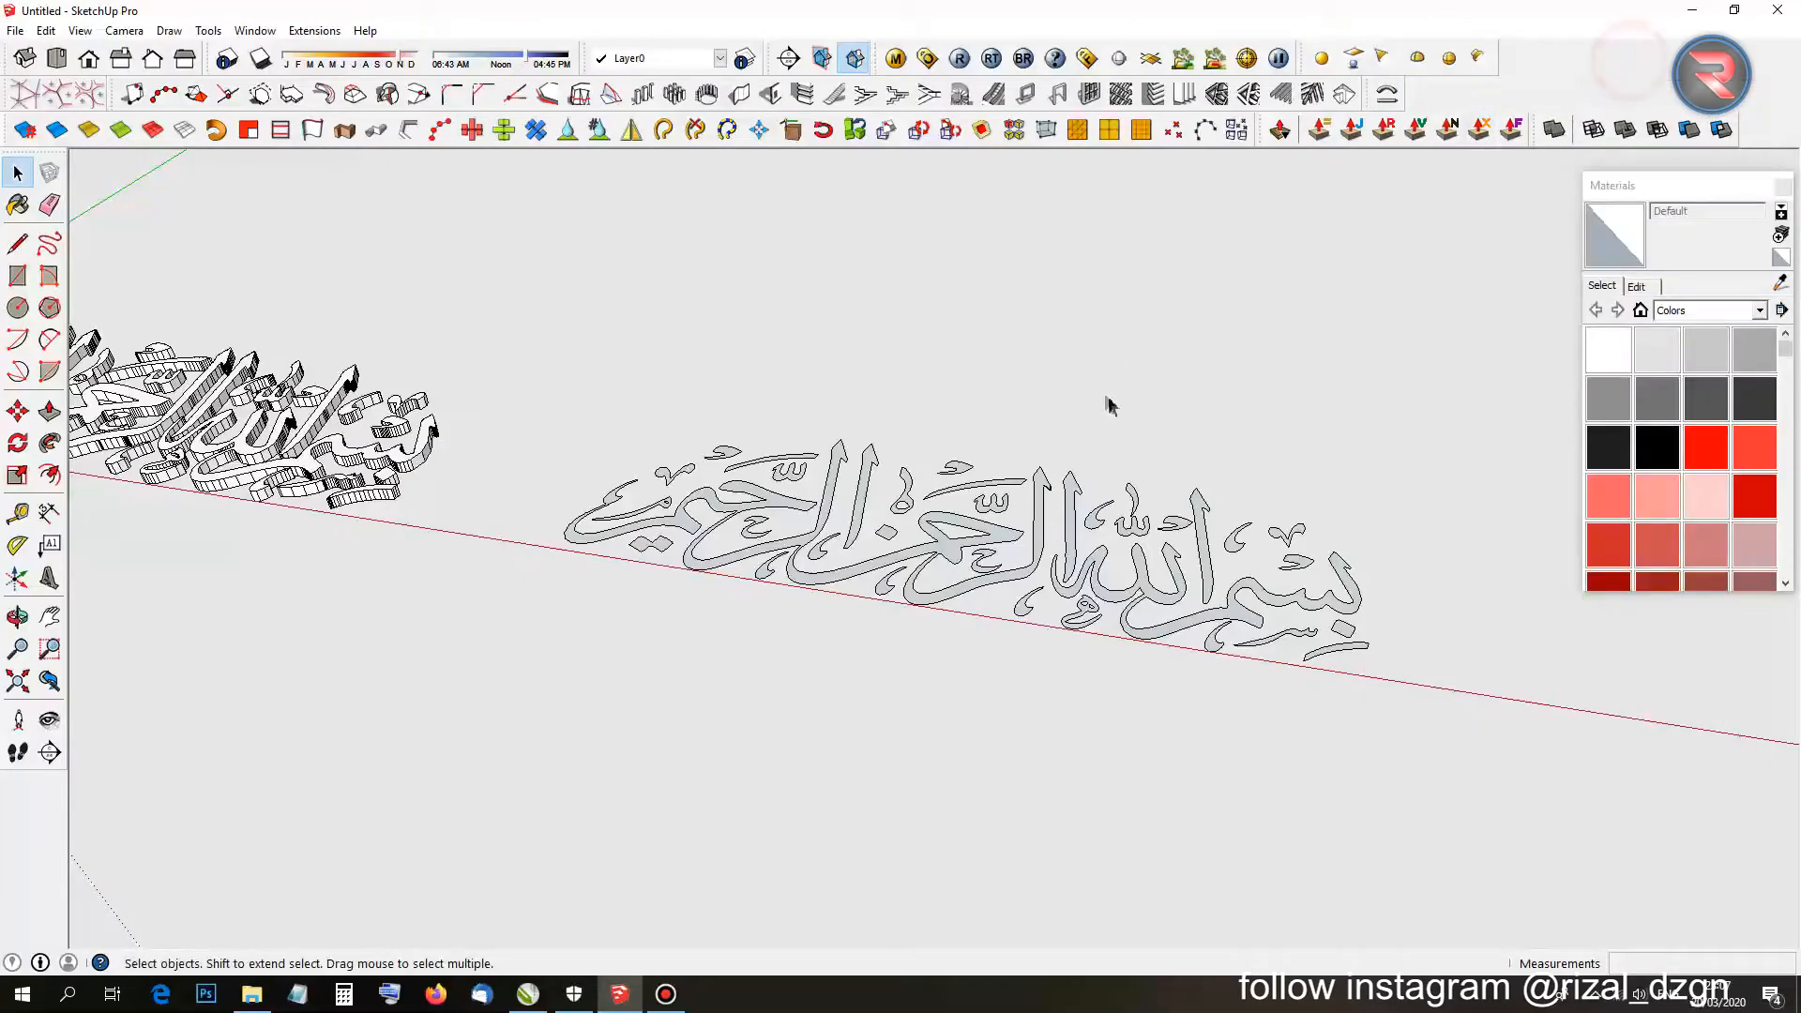
middle_drag(1110, 402, 634, 490)
drag(606, 319, 1608, 846)
scroll(751, 594, up, 2)
scroll(751, 594, up, 3)
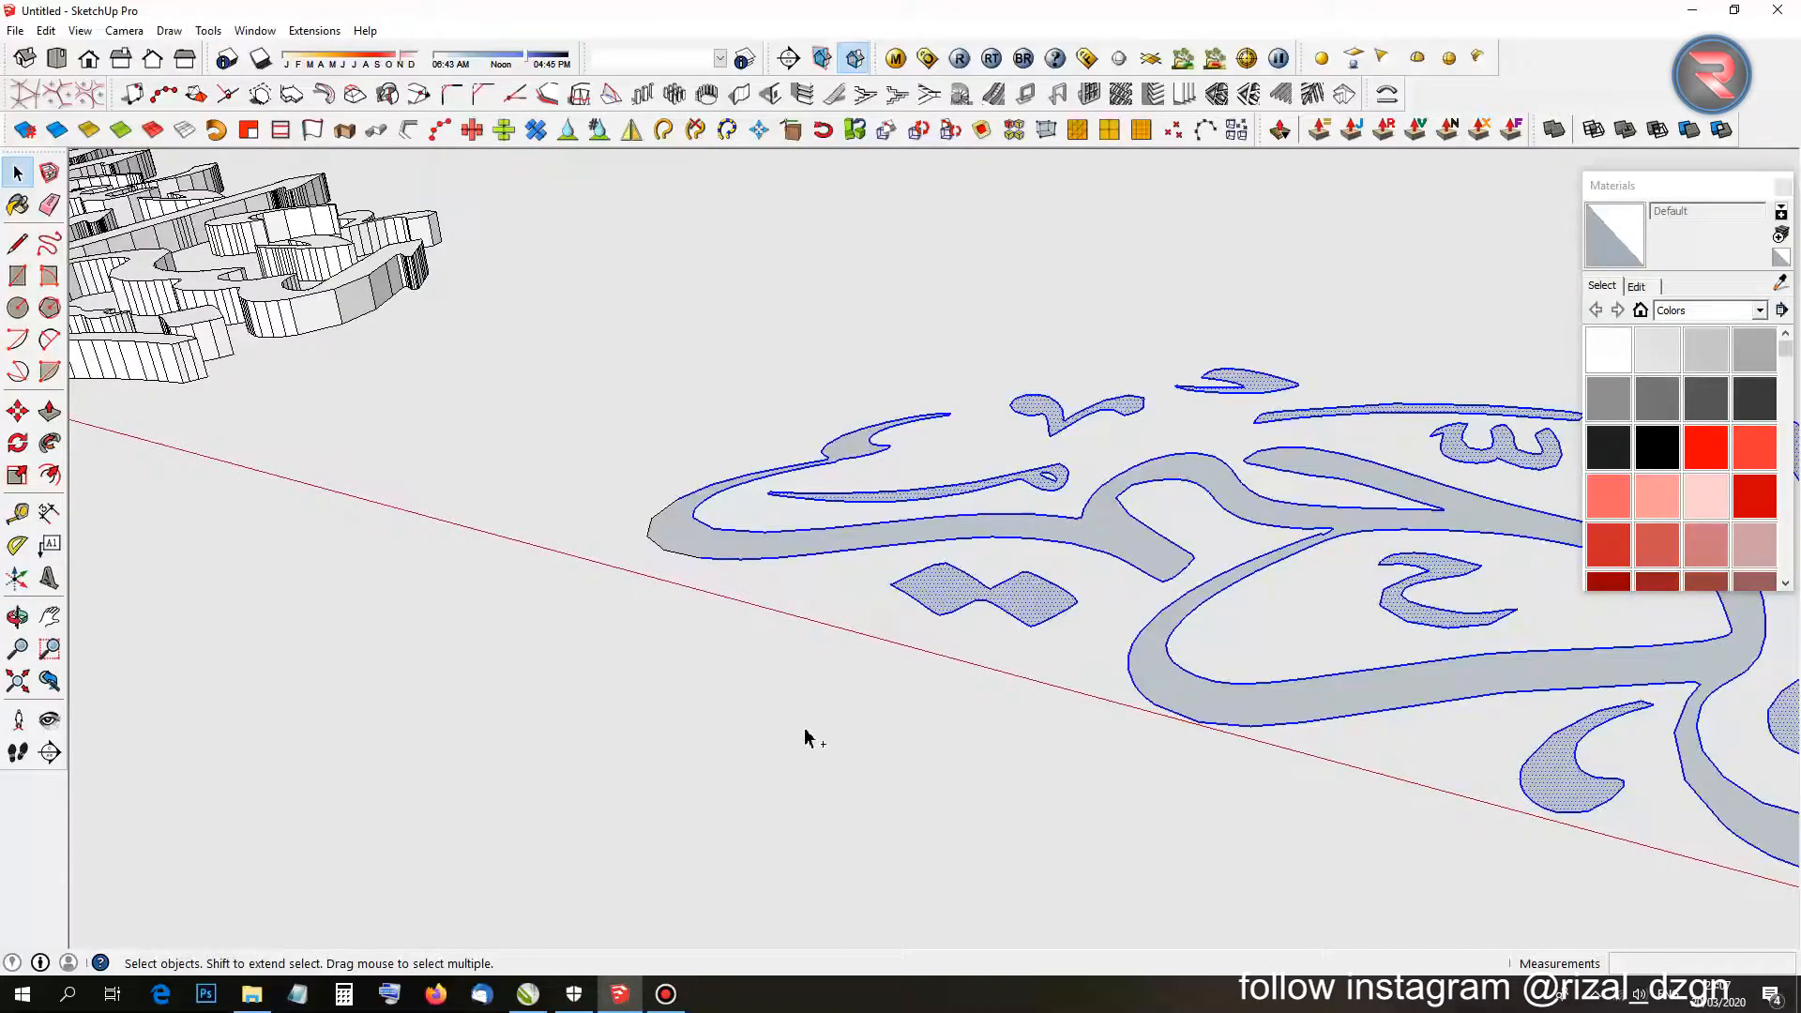
ctrl+drag(797, 713, 537, 421)
middle_drag(561, 453, 915, 693)
scroll(946, 678, down, 1)
middle_drag(750, 705, 1118, 486)
scroll(1126, 528, up, 3)
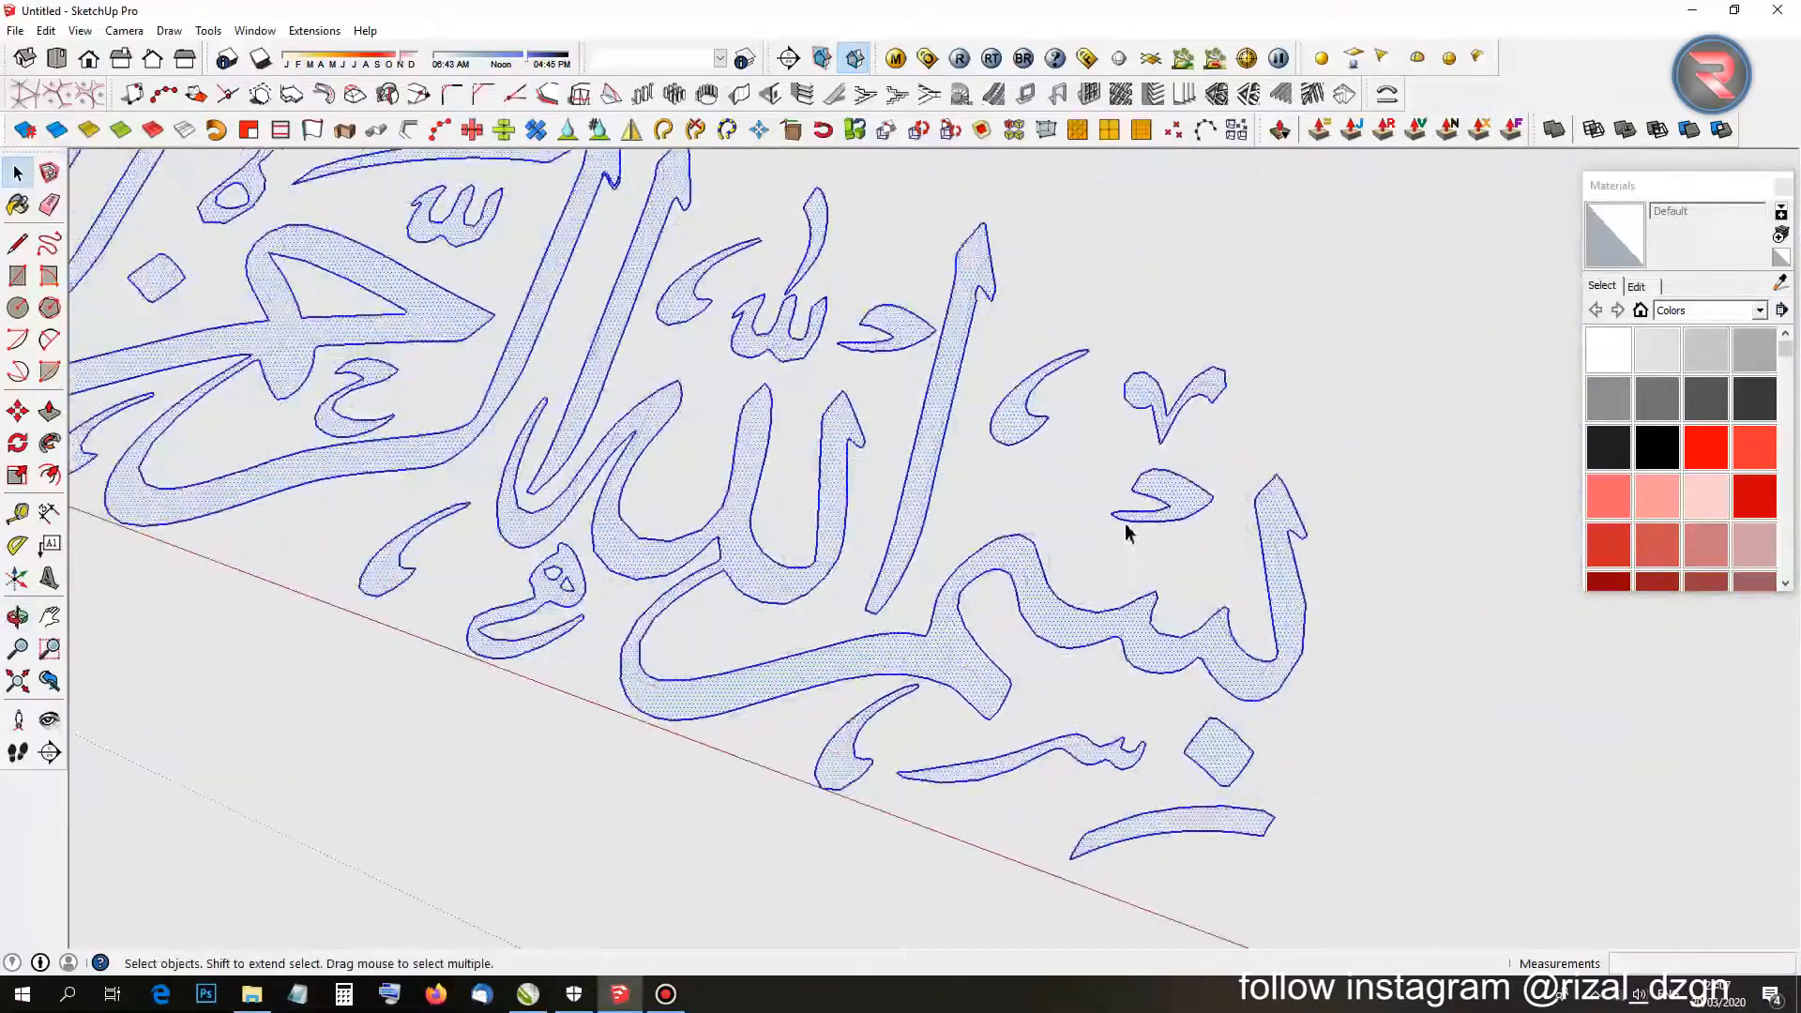
middle_drag(1048, 599, 933, 169)
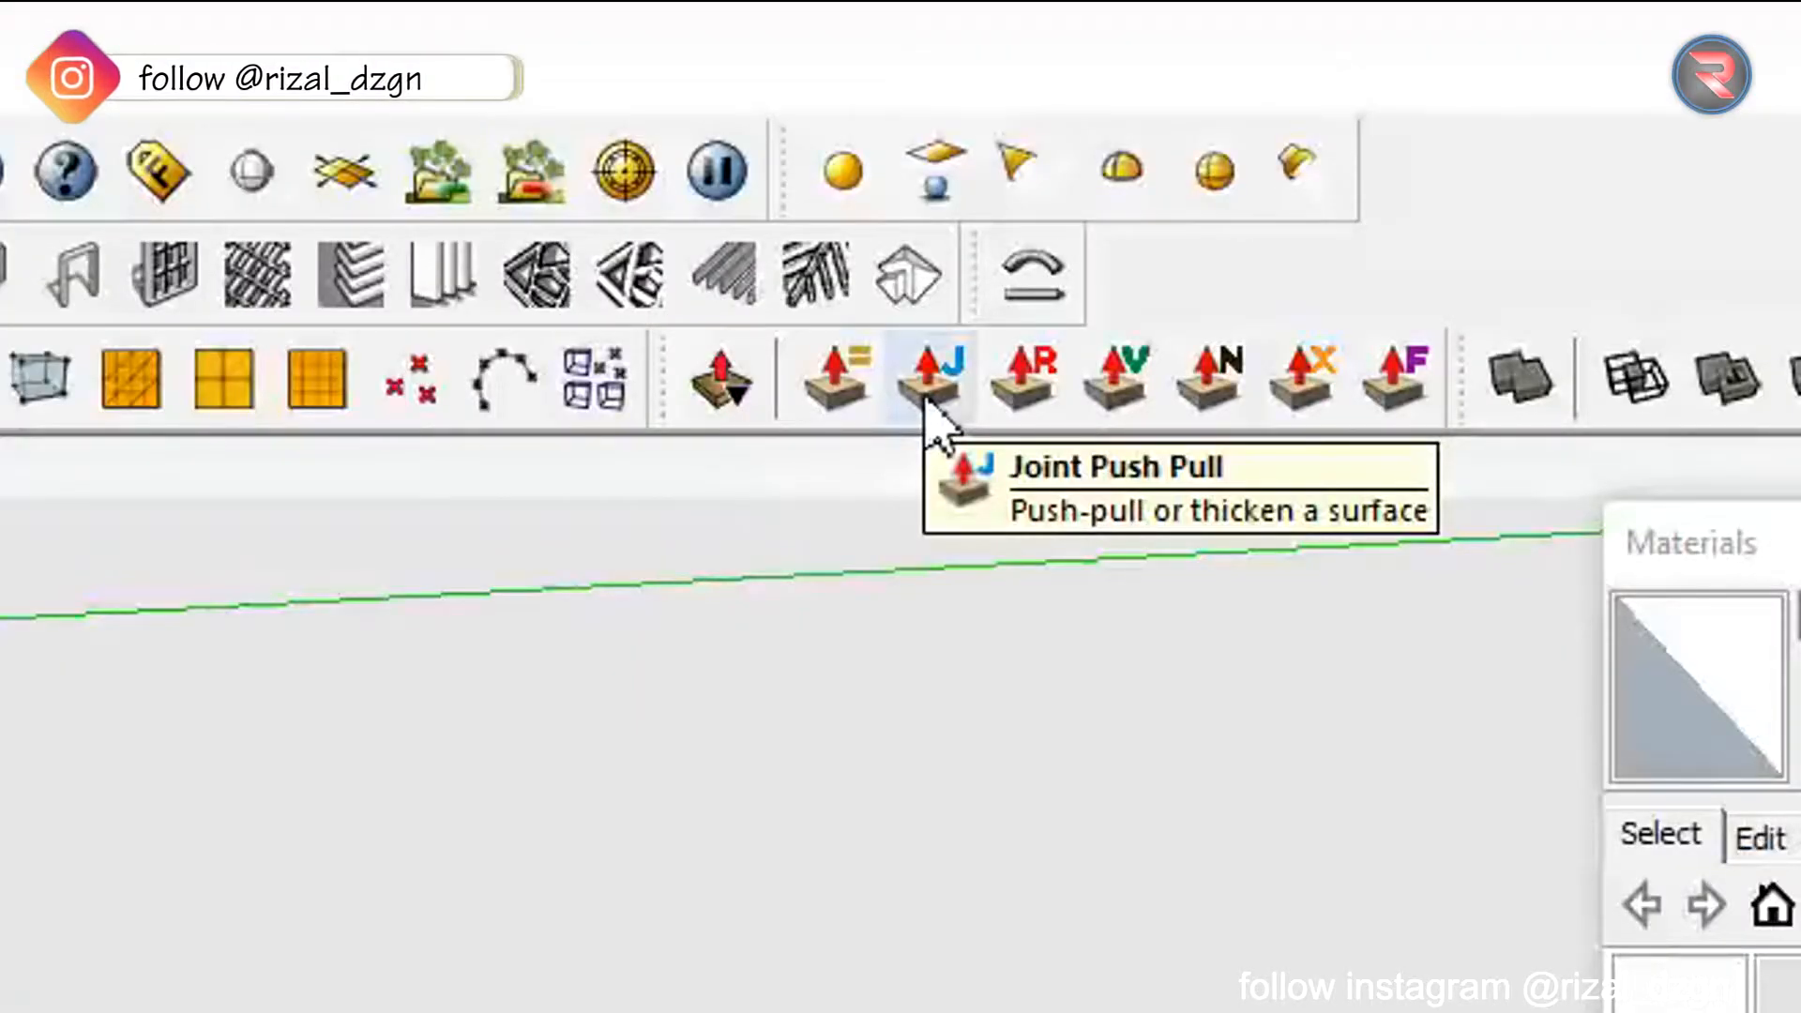
Thicken the selected right-hand calligraphy to about 22 mm with Joint Push Pull.
click(928, 394)
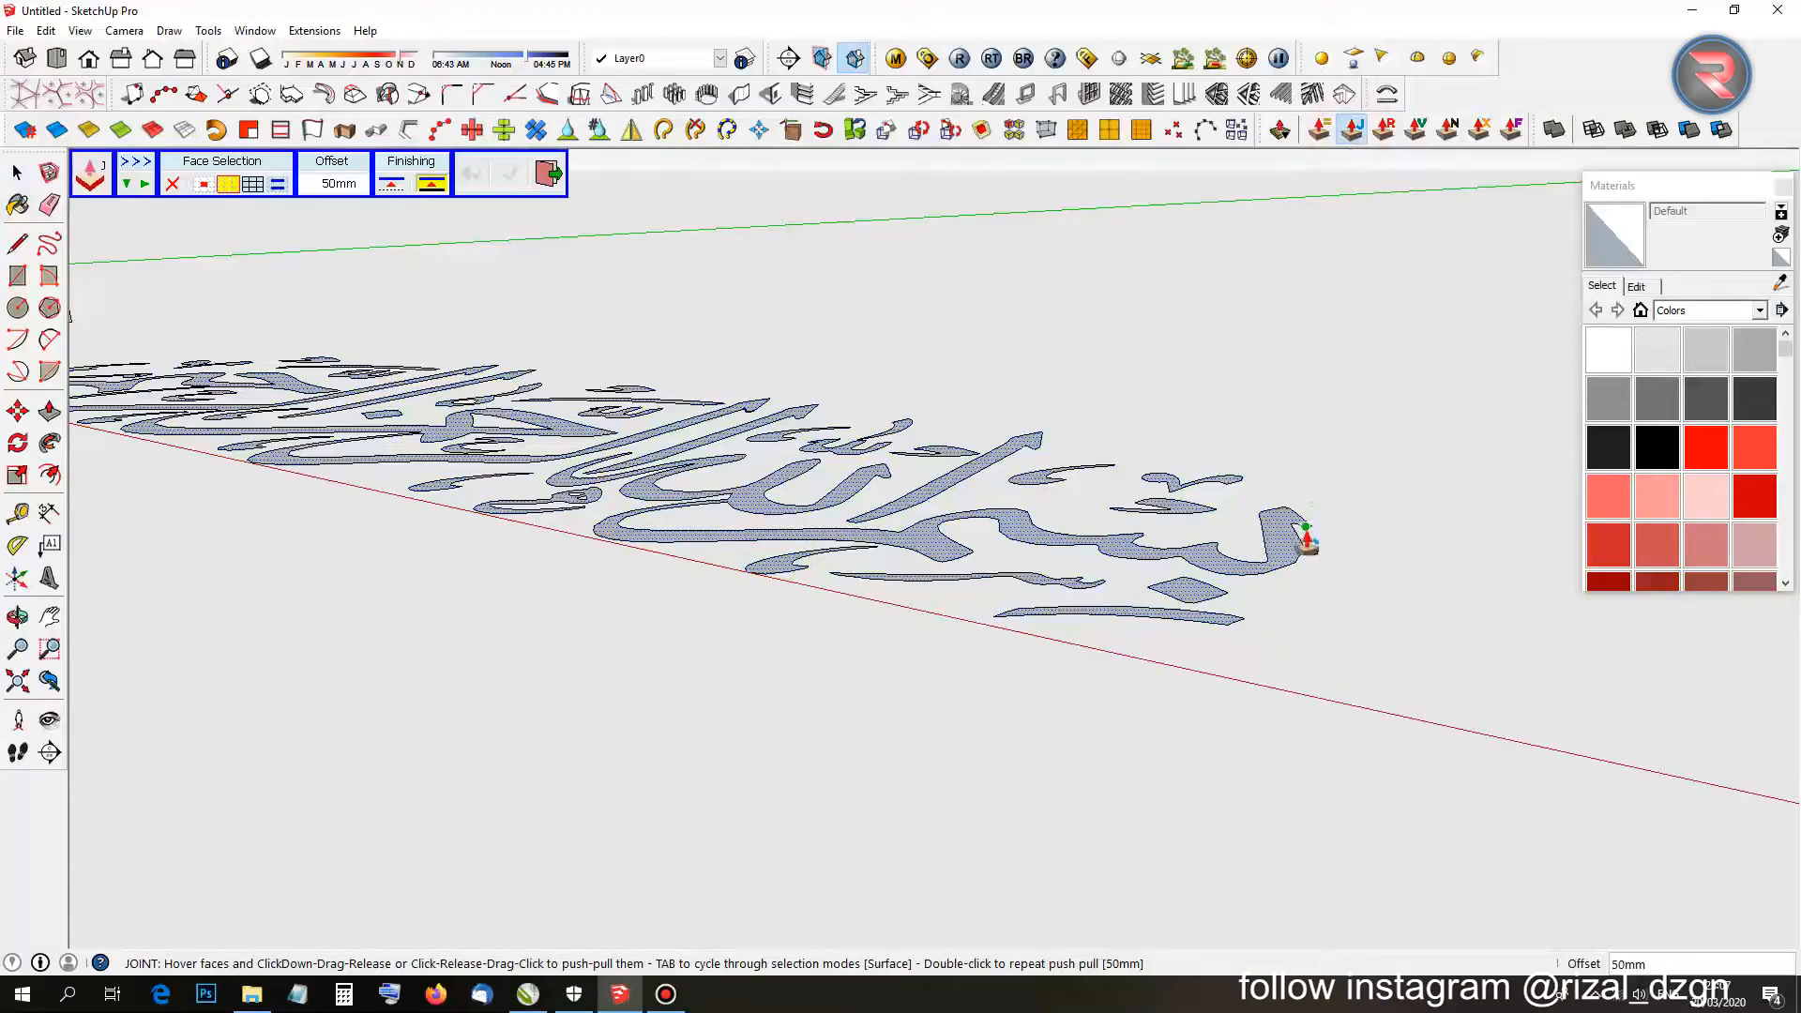
drag(1296, 549, 1282, 462)
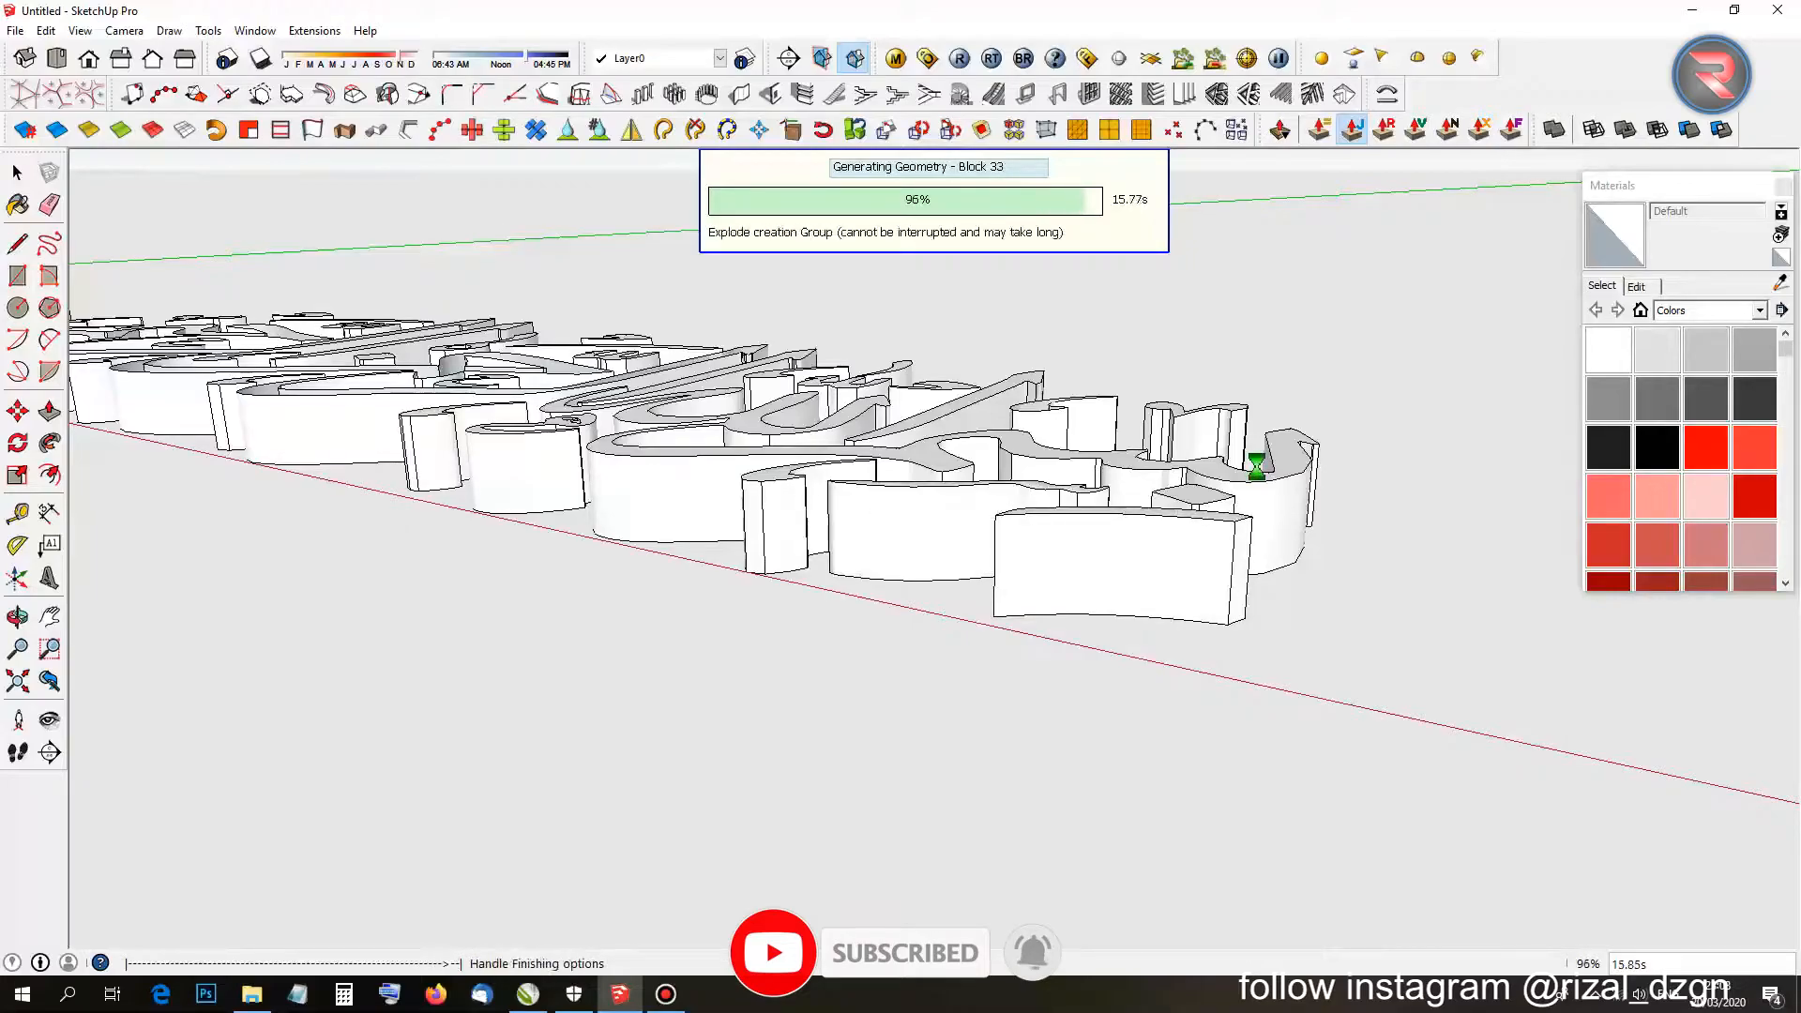
click(1085, 306)
scroll(1088, 324, down, 2)
middle_drag(1094, 346, 965, 684)
scroll(597, 605, down, 2)
scroll(595, 582, up, 3)
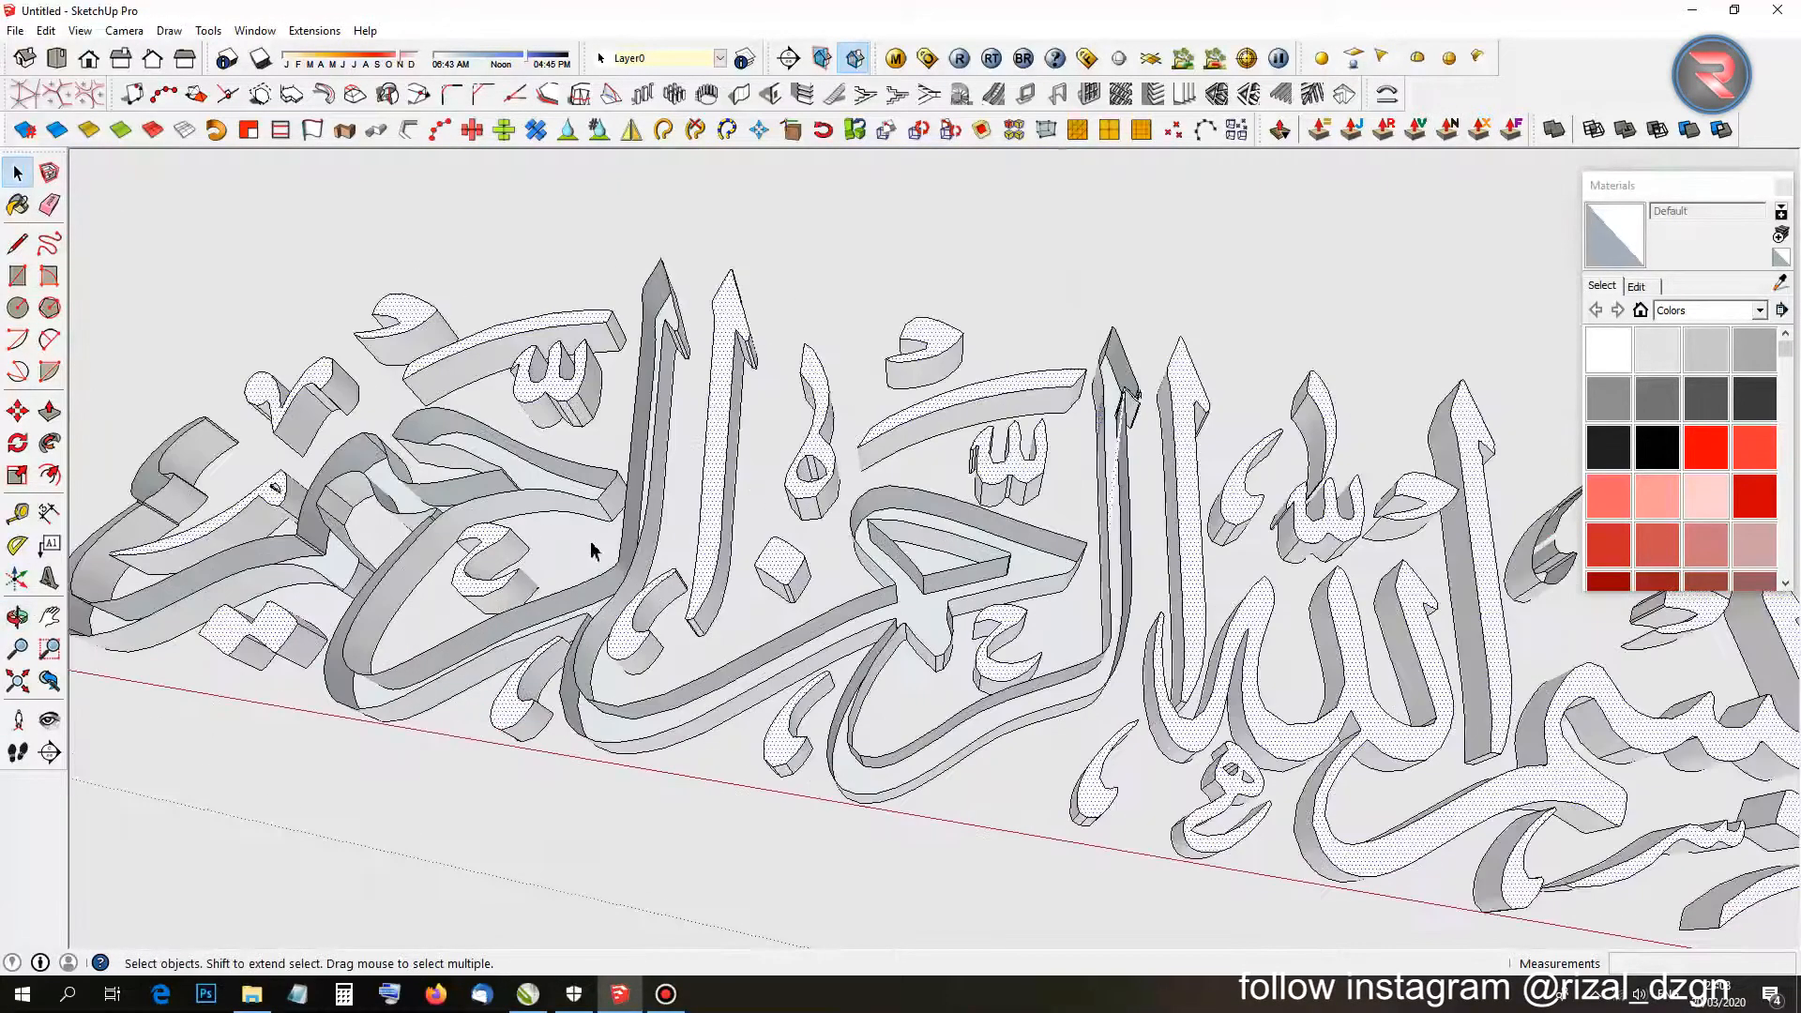
scroll(563, 563, down, 5)
mouse_move(555, 567)
middle_down()
mouse_move(1013, 488)
mouse_move(1435, 352)
middle_up()
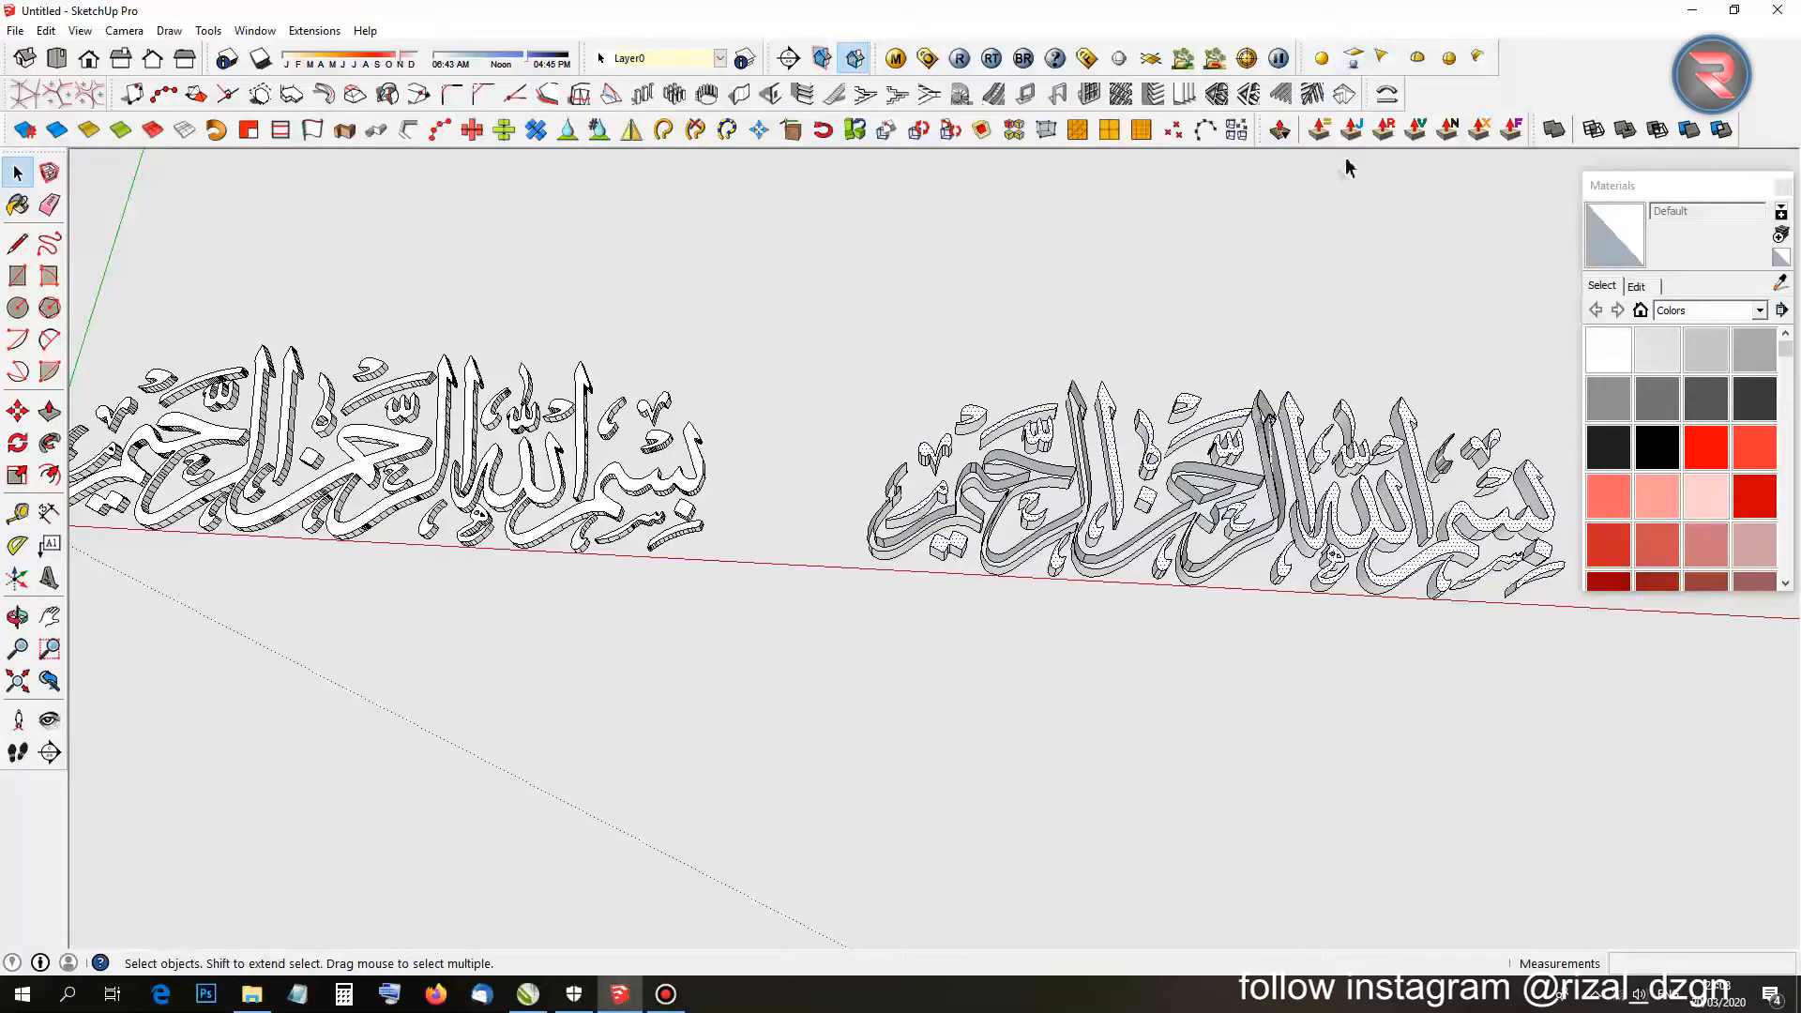
Draw lines between endpoints to close the missing top faces on the first letter.
scroll(1039, 489, up, 8)
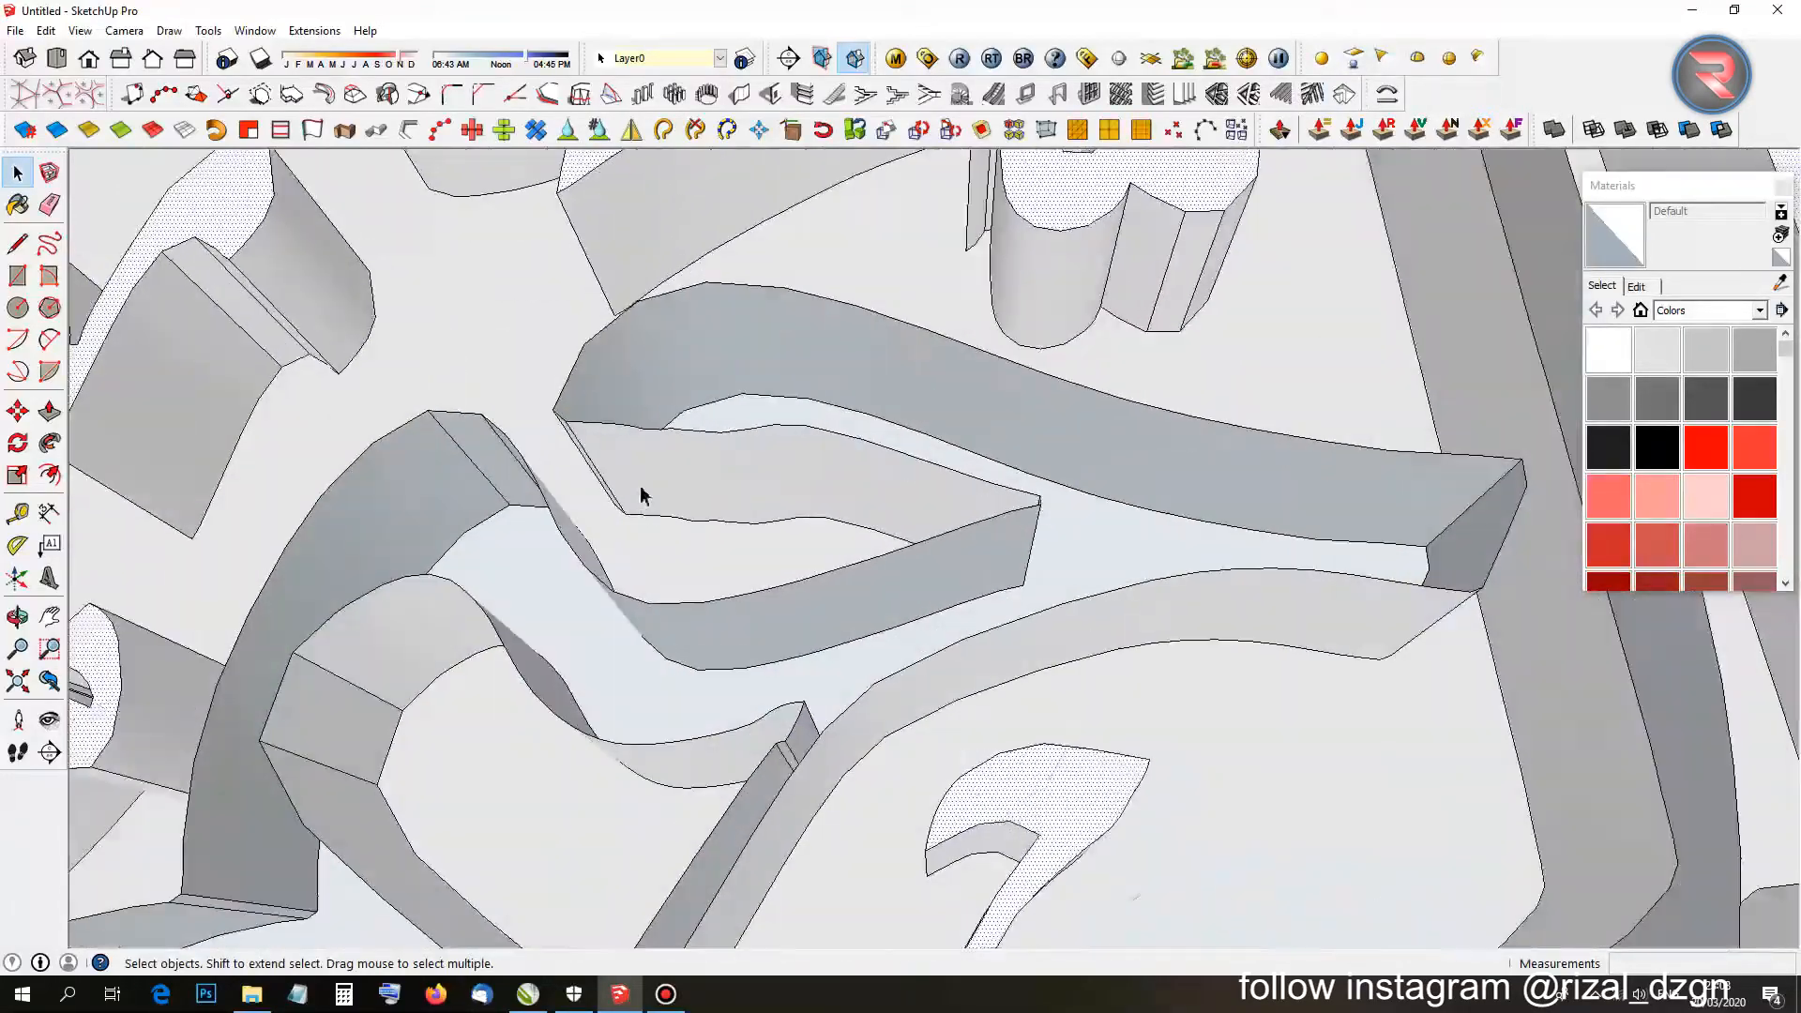
mouse_move(641, 495)
middle_down()
mouse_move(889, 507)
mouse_move(1146, 306)
mouse_move(744, 566)
mouse_move(835, 535)
middle_up()
scroll(835, 535, up, 6)
key(space)
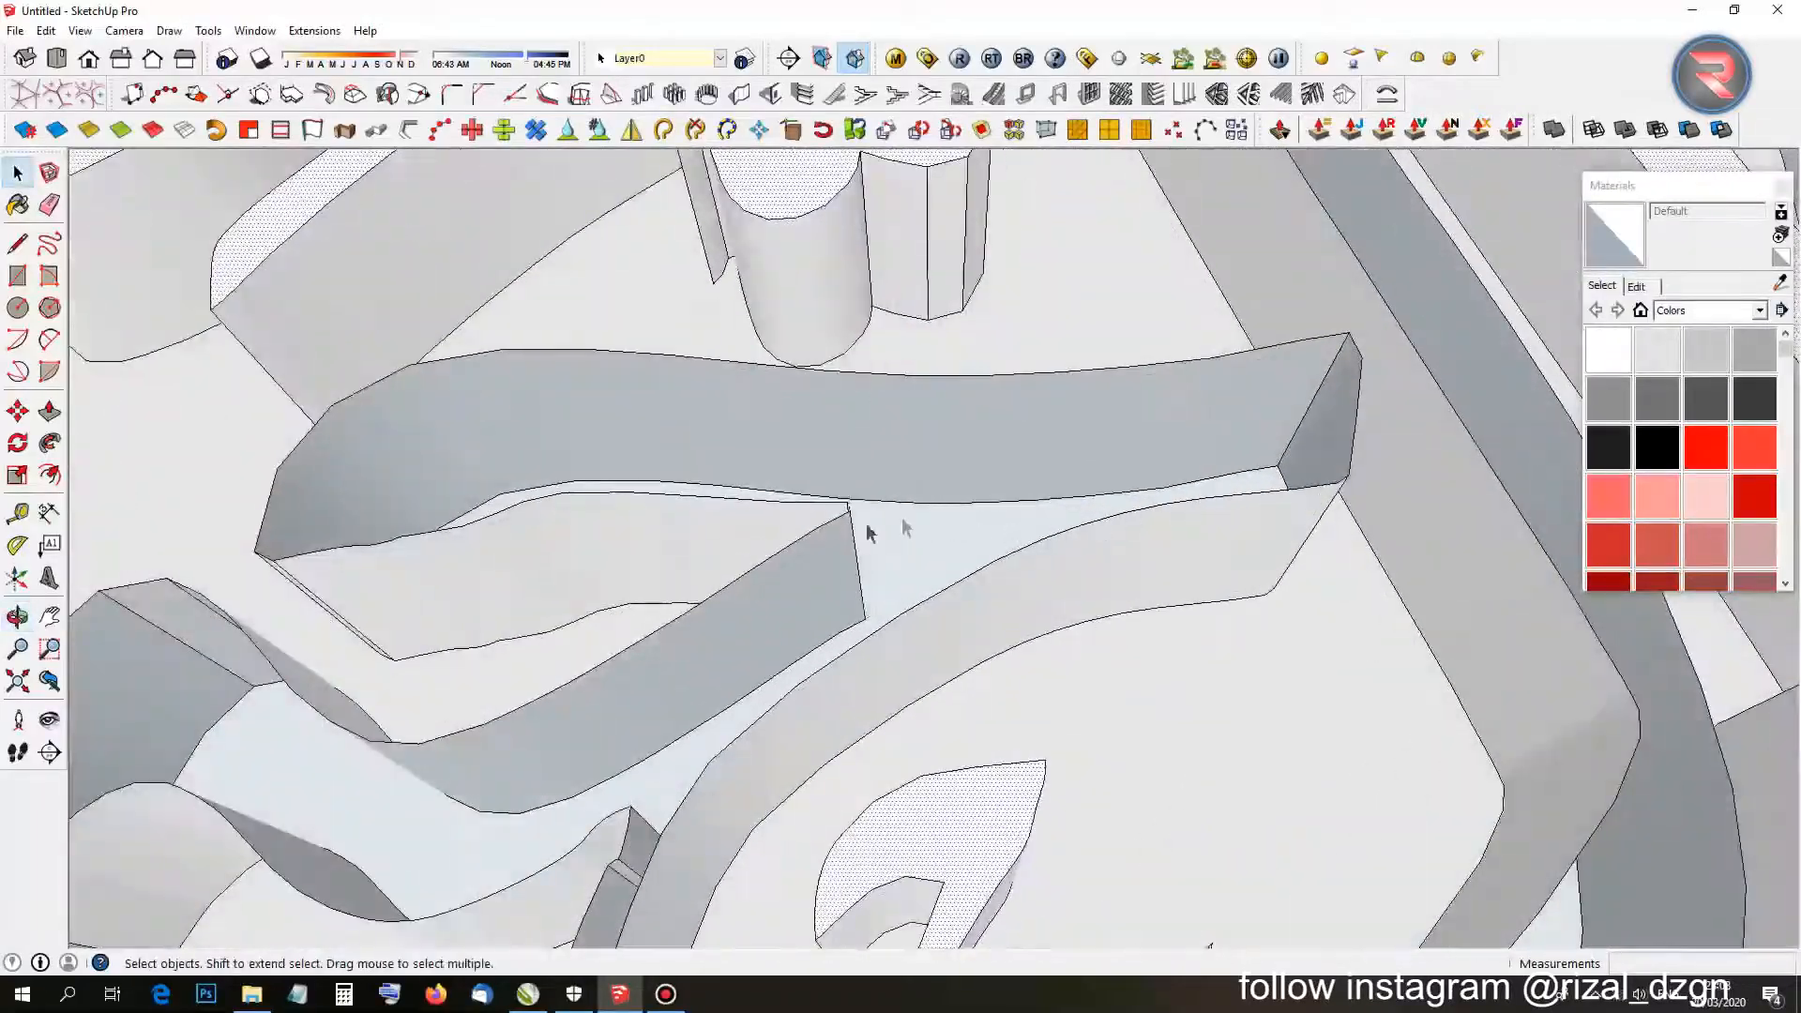
key(l)
middle_drag(1223, 498, 882, 675)
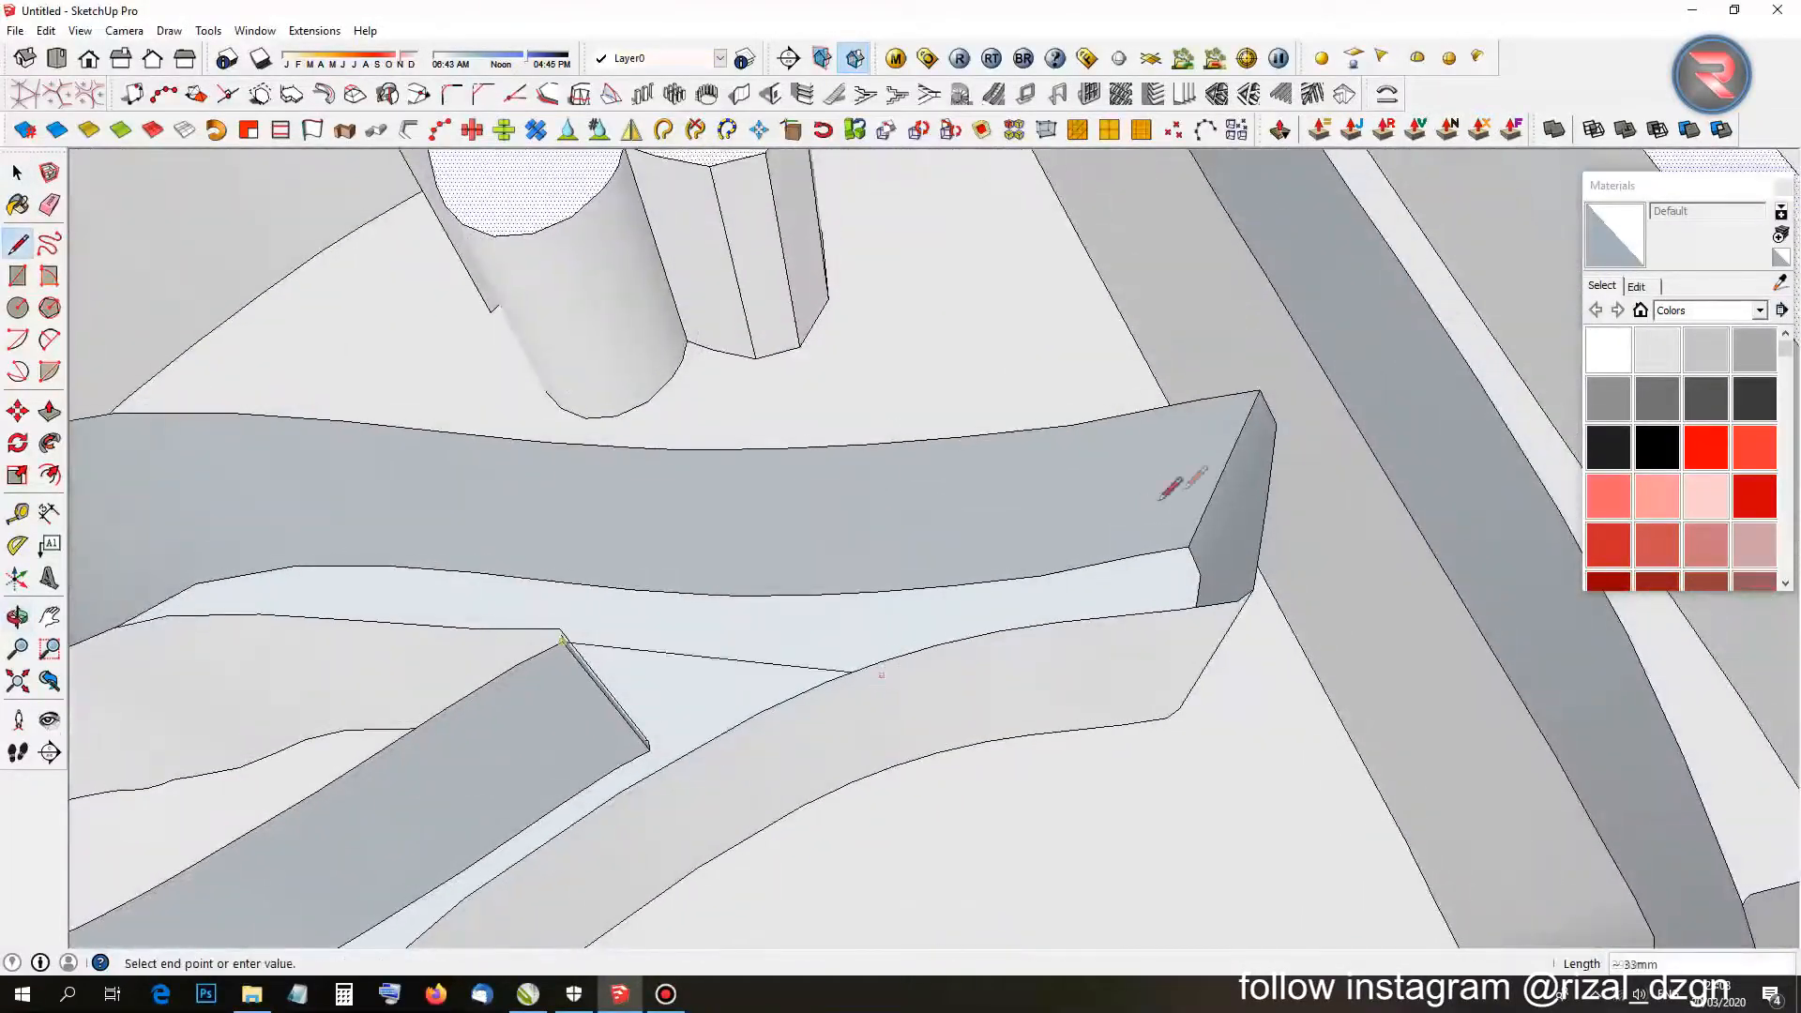
click(1275, 424)
middle_drag(1271, 419, 881, 611)
scroll(845, 615, up, 3)
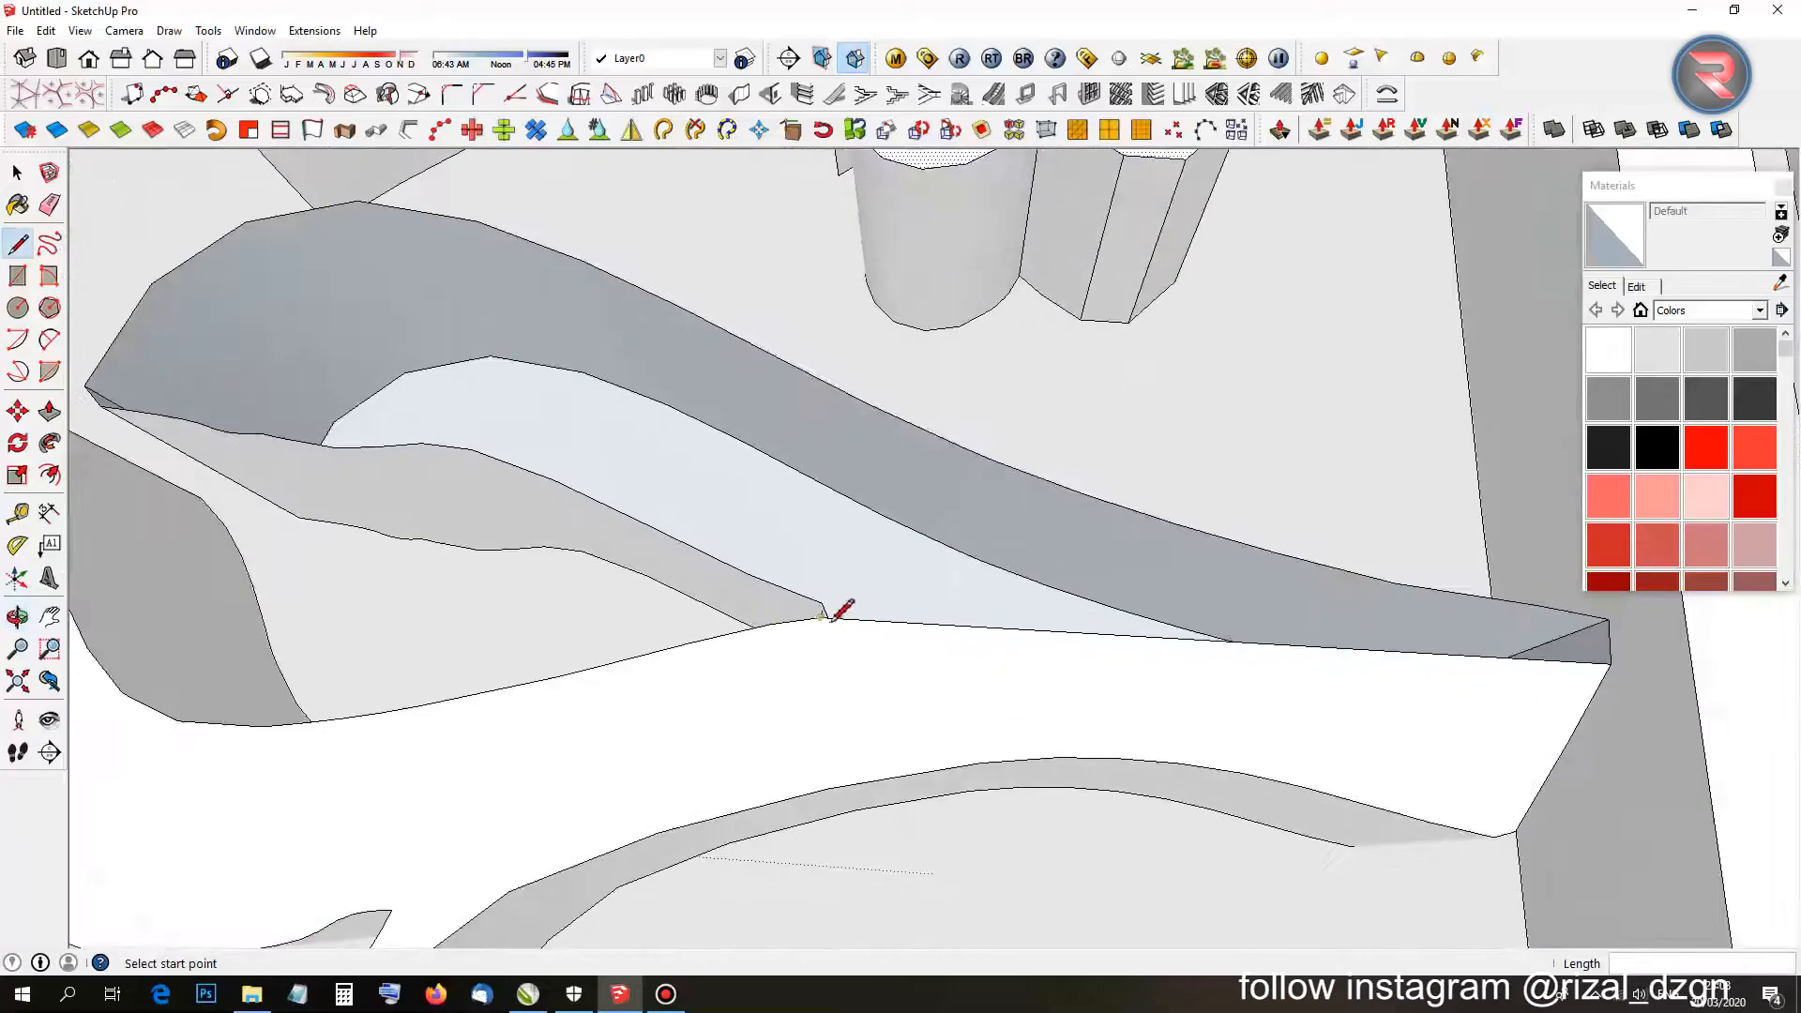
click(890, 413)
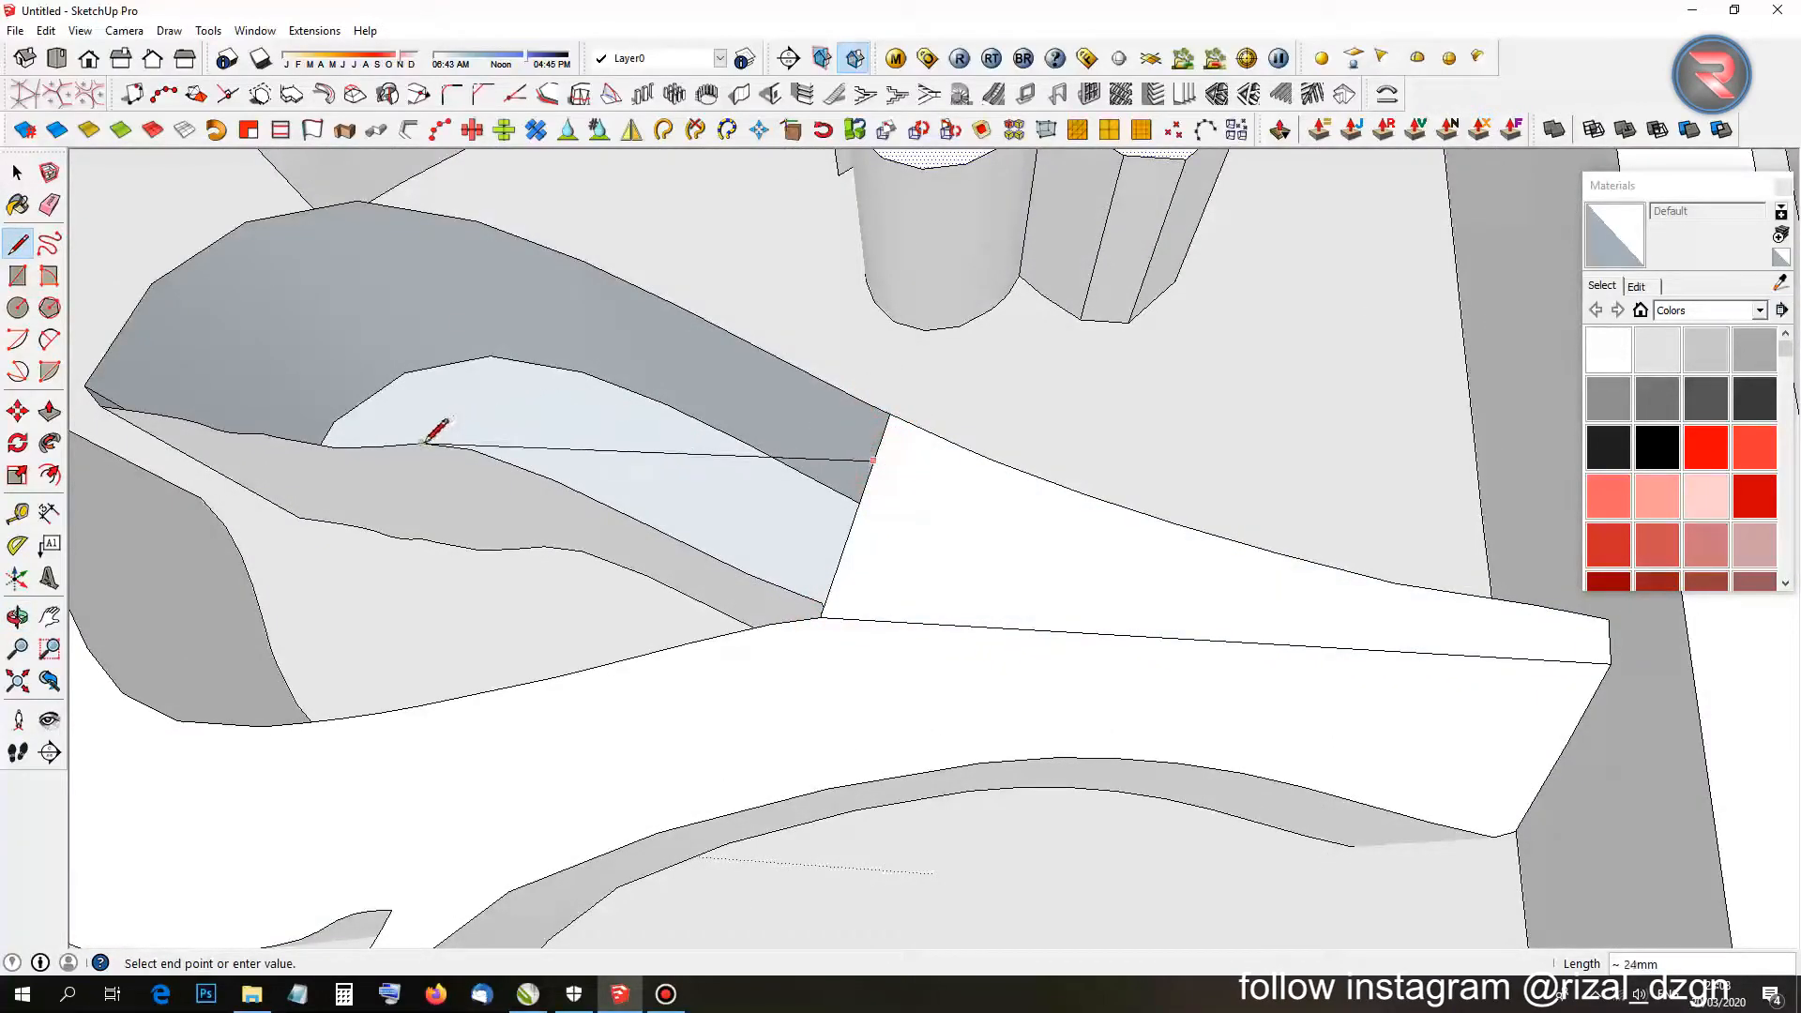
click(425, 443)
click(824, 603)
Close another face at the letter tip and erase the leftover edges.
scroll(827, 600, up, 9)
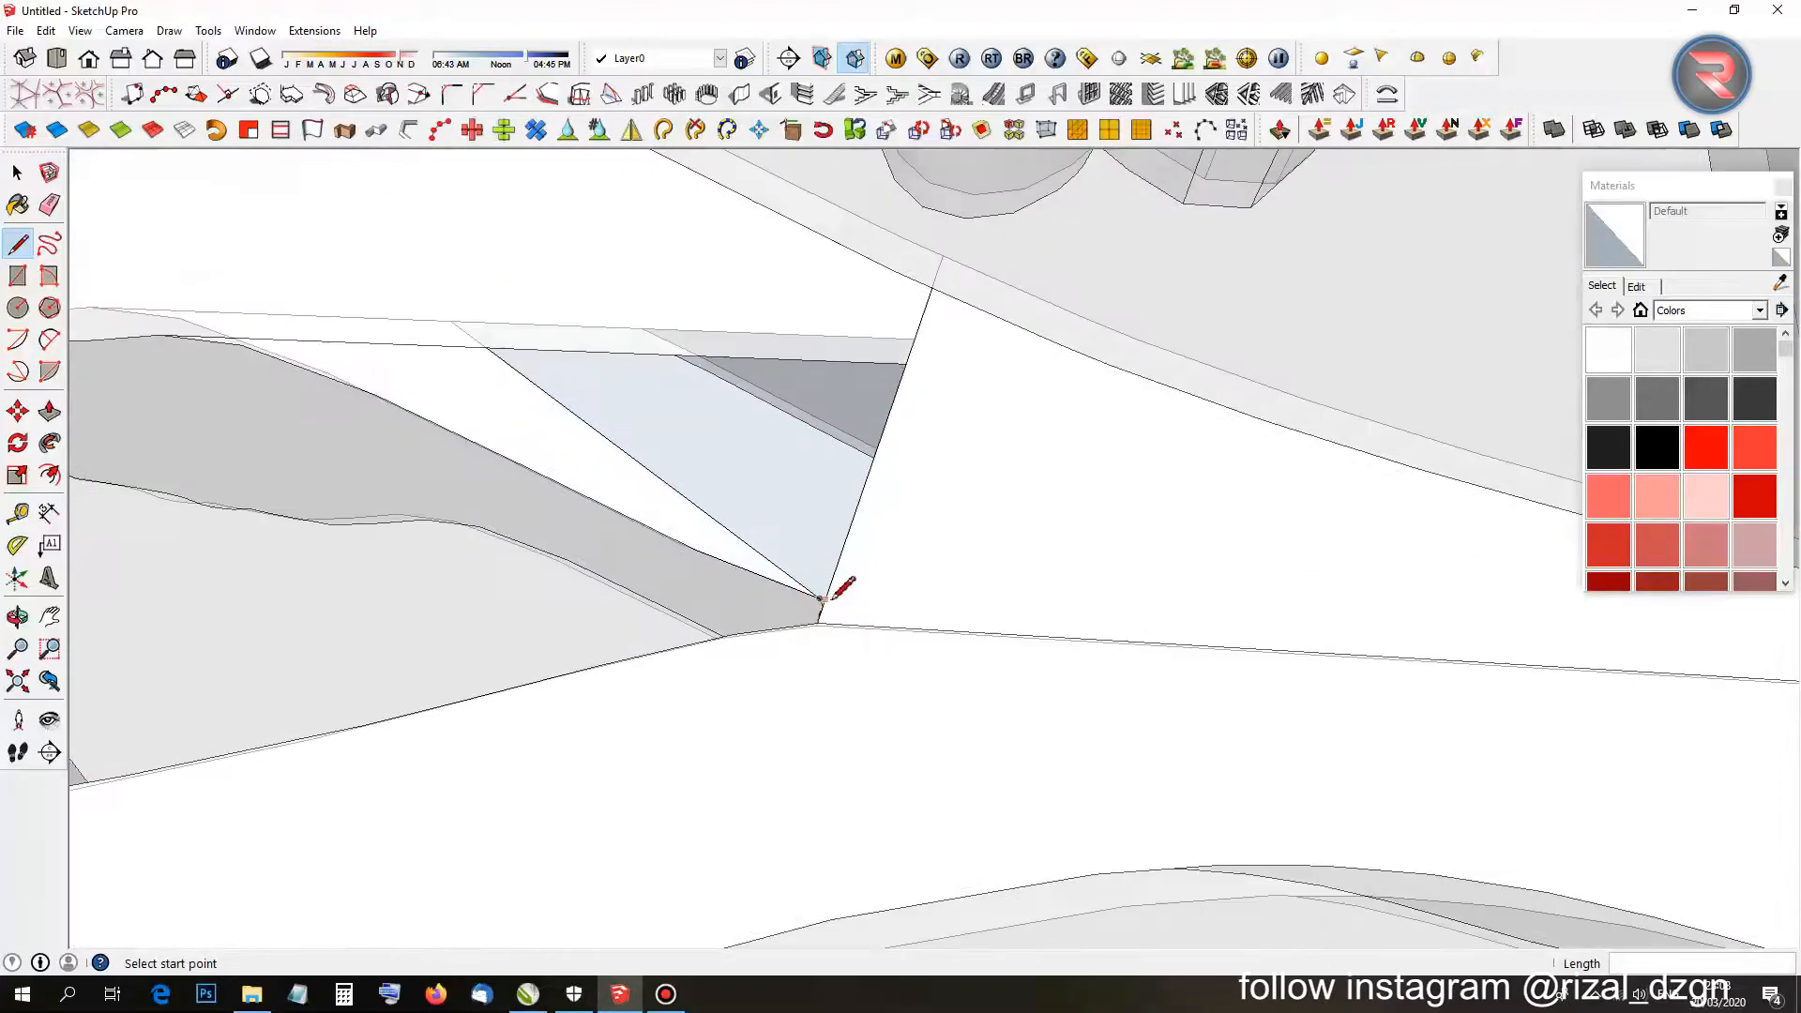
middle_drag(794, 737, 1248, 335)
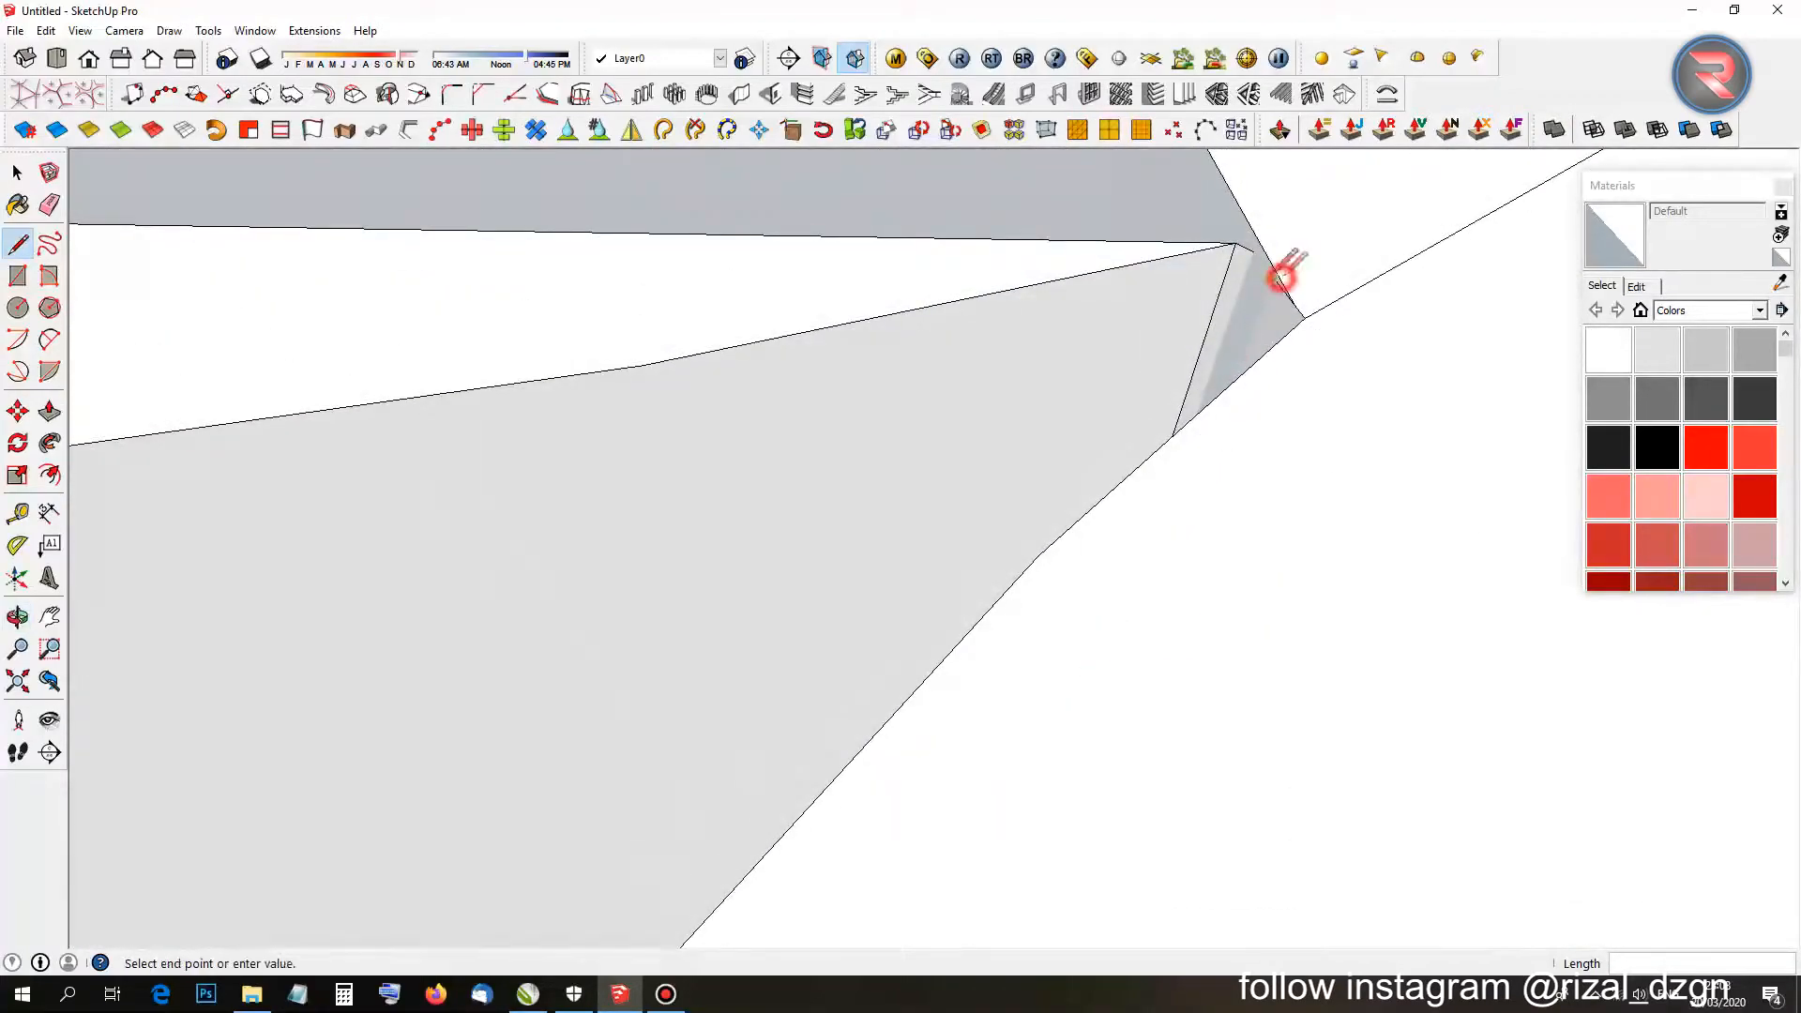
click(1255, 253)
middle_drag(1255, 253, 1005, 474)
scroll(1041, 478, down, 8)
scroll(1037, 447, up, 3)
key(e)
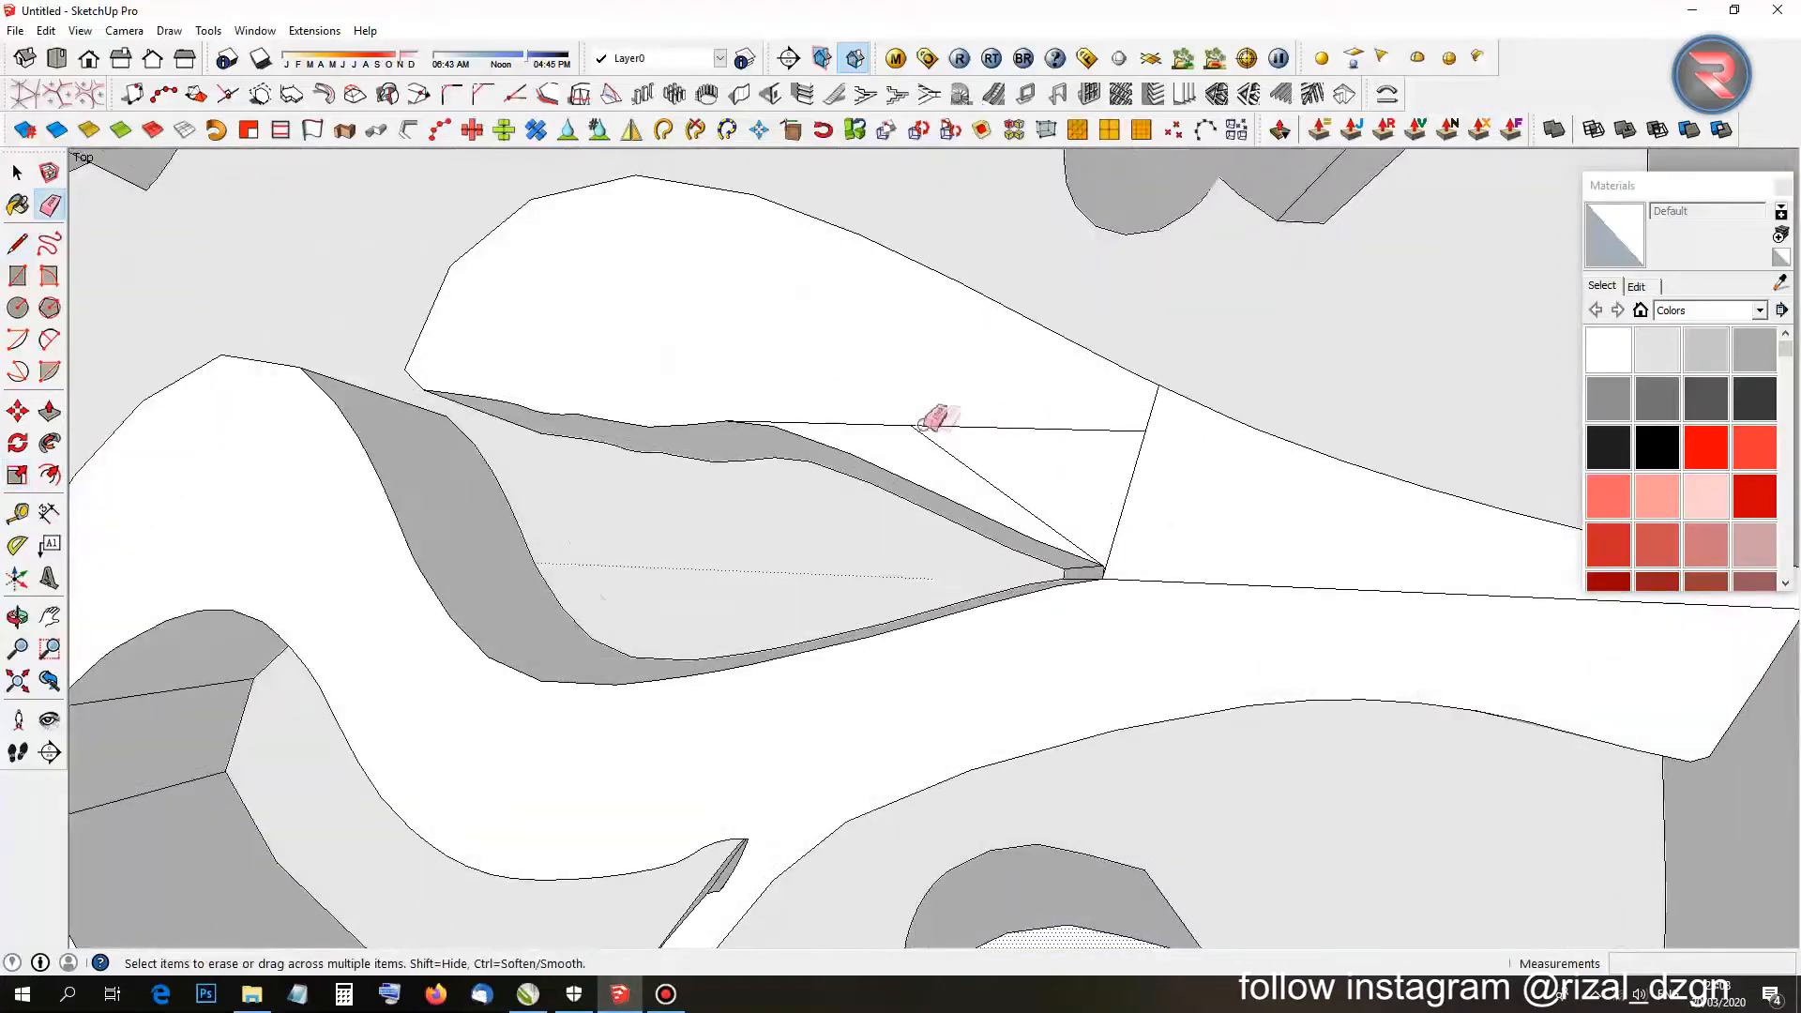
drag(1186, 589, 1190, 615)
On another letter, delete the leftover inner face and close the triangular gap into a face.
scroll(835, 648, down, 7)
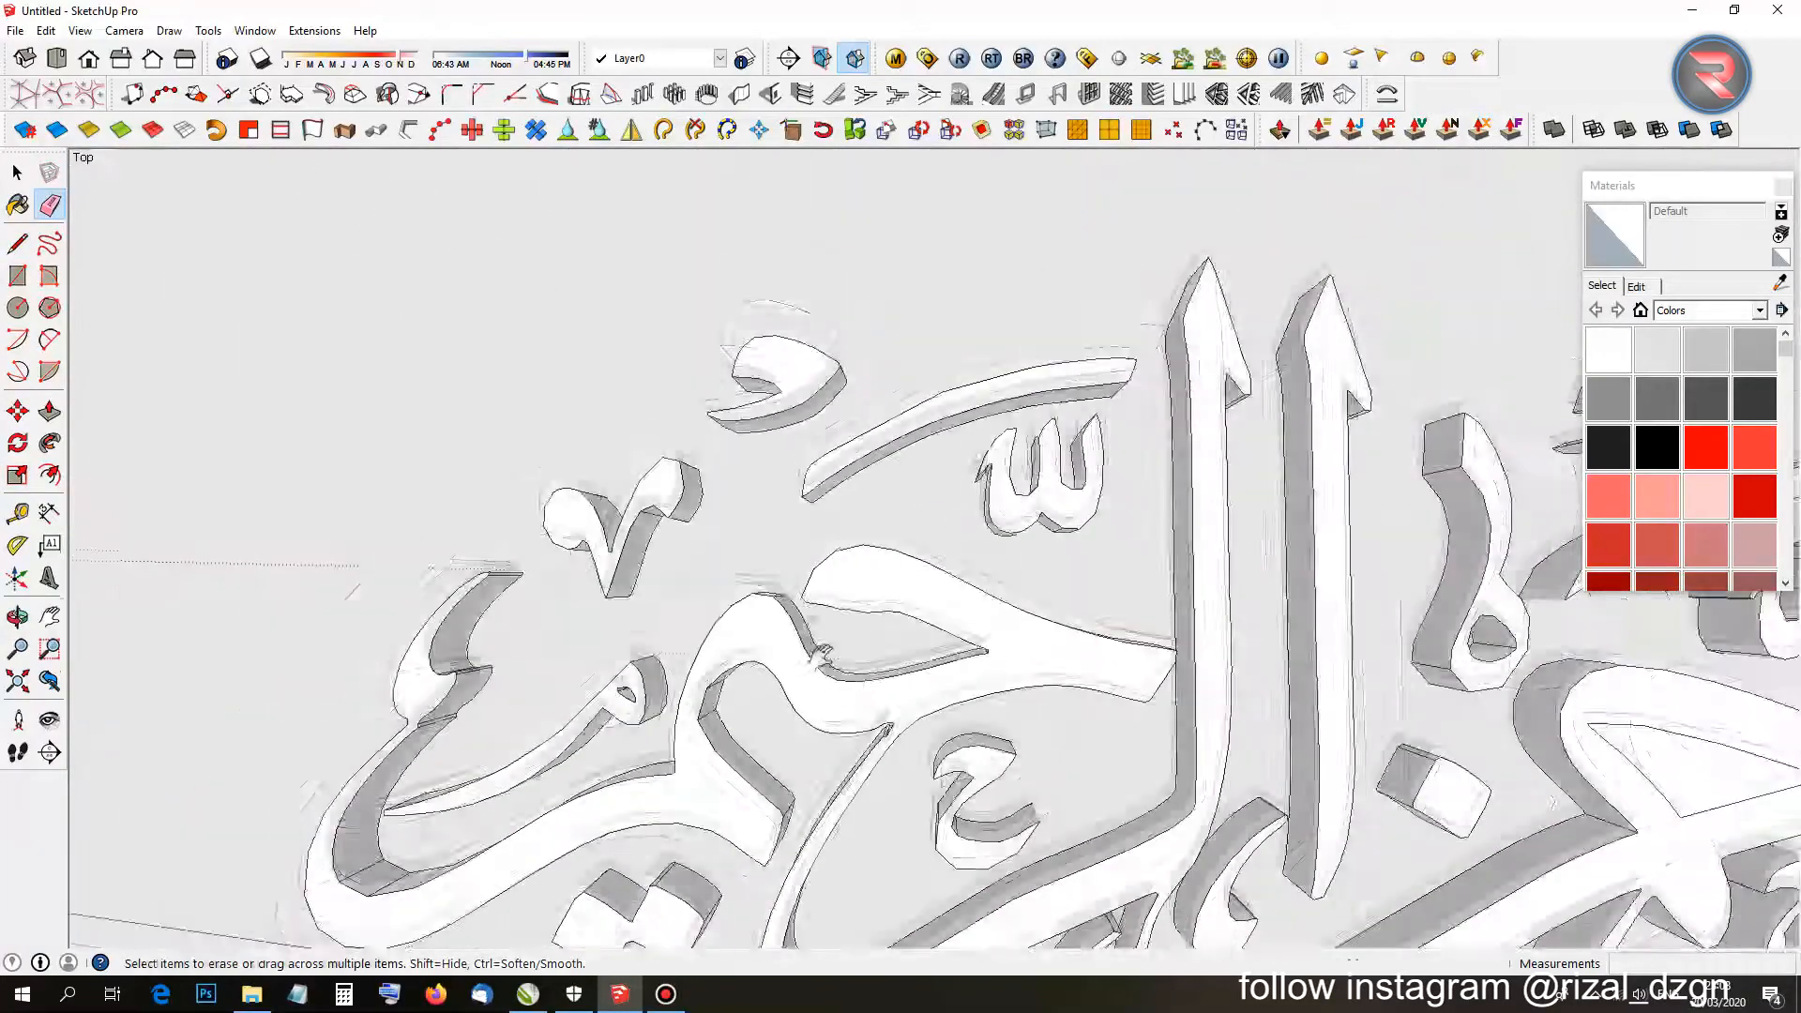
shift+middle_drag(1343, 647, 1086, 447)
scroll(1032, 452, up, 4)
key(space)
click(915, 460)
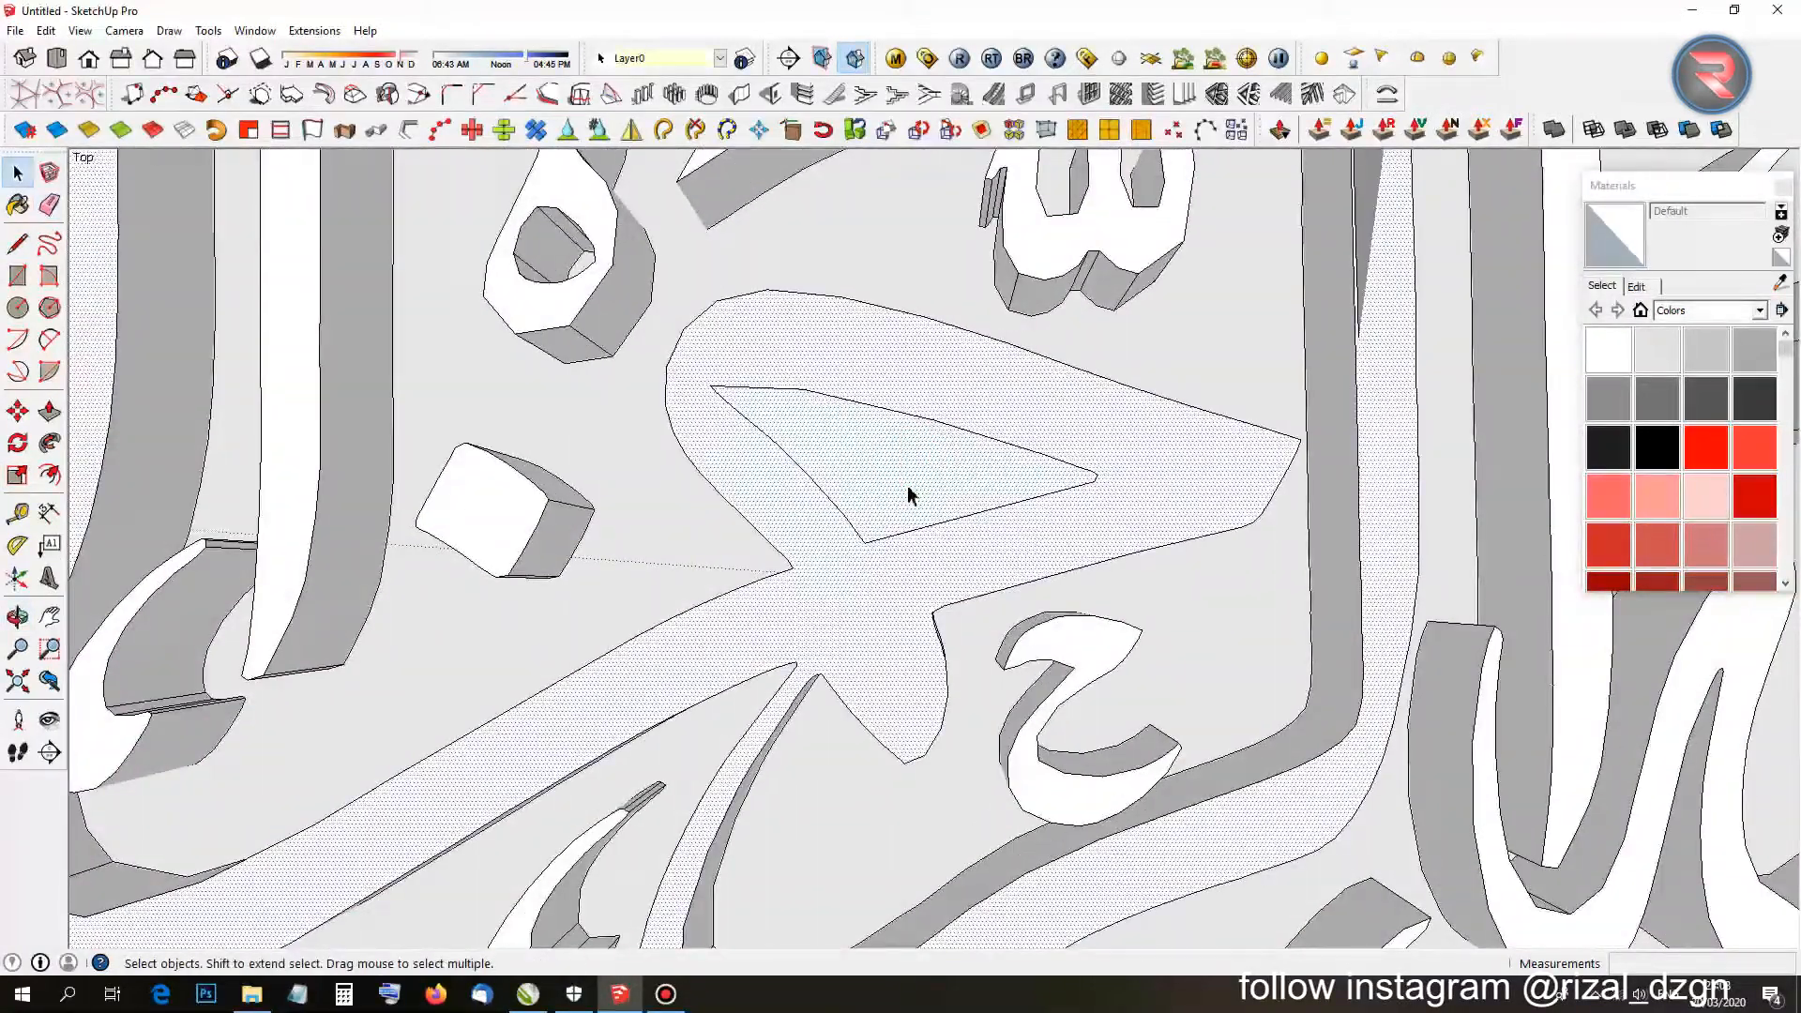
key(Delete)
scroll(908, 495, up, 2)
key(l)
click(1206, 460)
key(space)
click(960, 472)
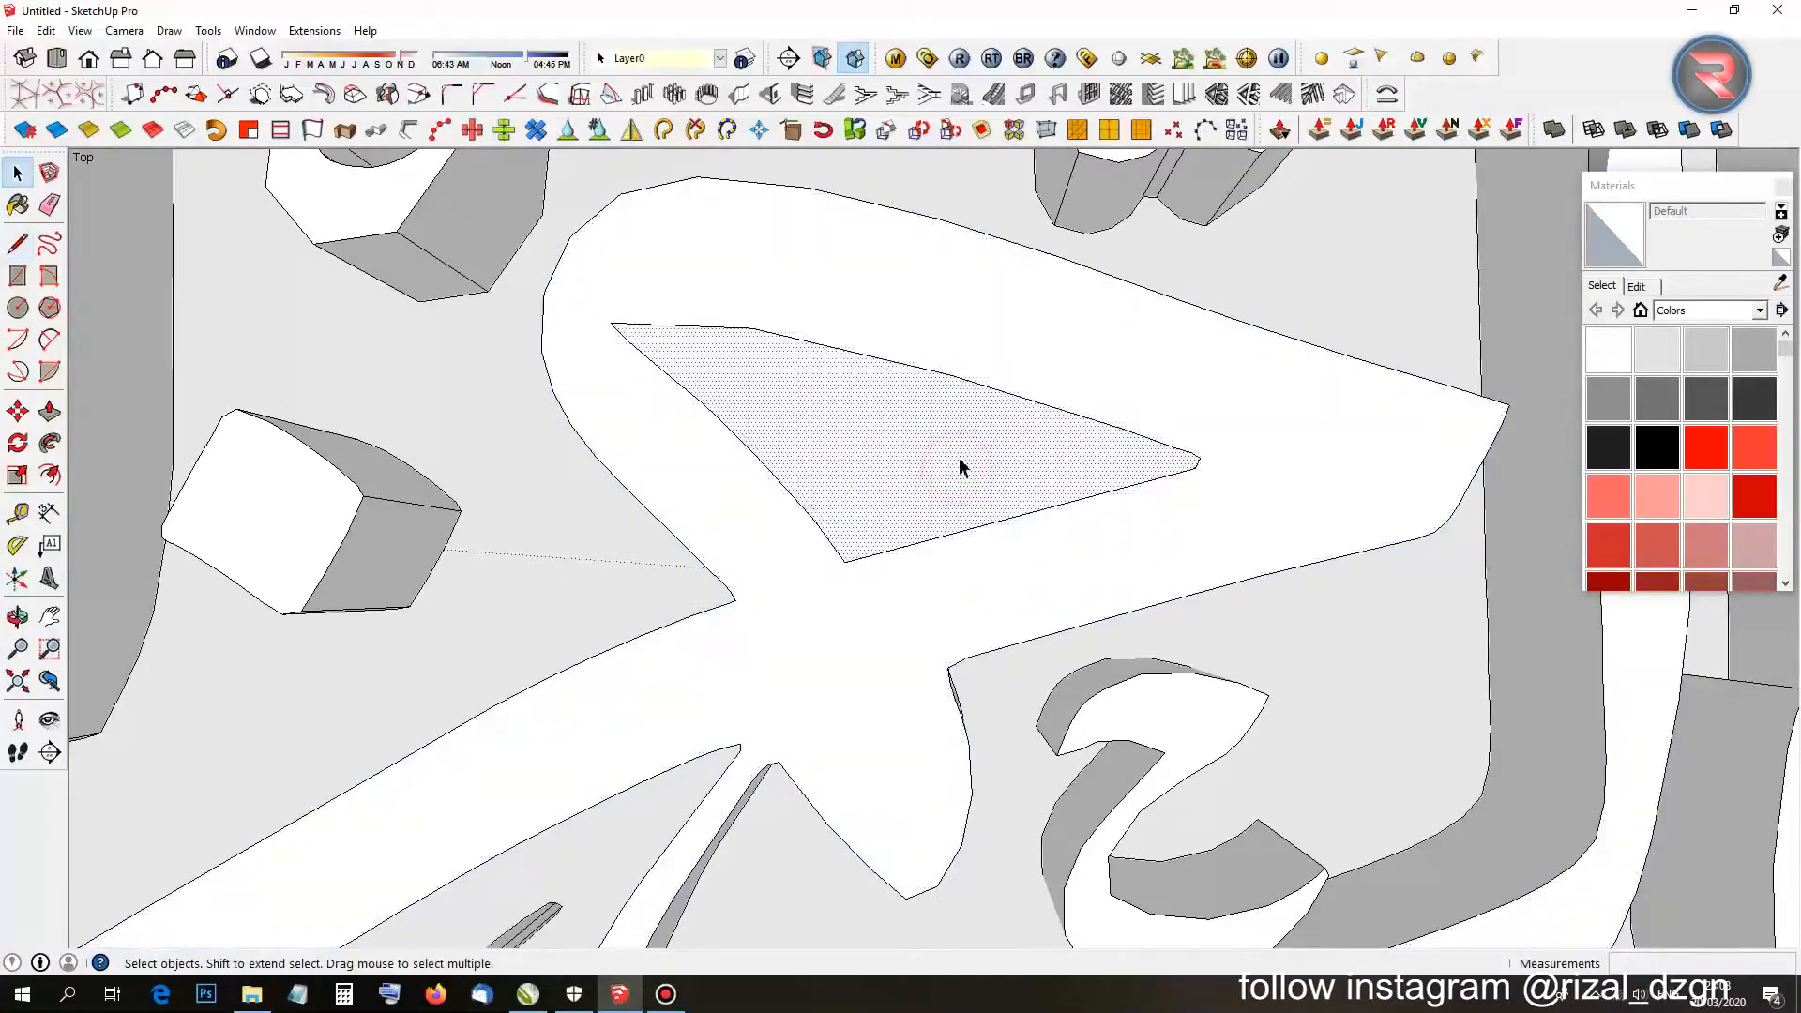
Close a face at the letter's left edge and erase the extra line.
scroll(985, 402, down, 8)
scroll(1099, 418, up, 6)
scroll(1100, 418, up, 10)
key(l)
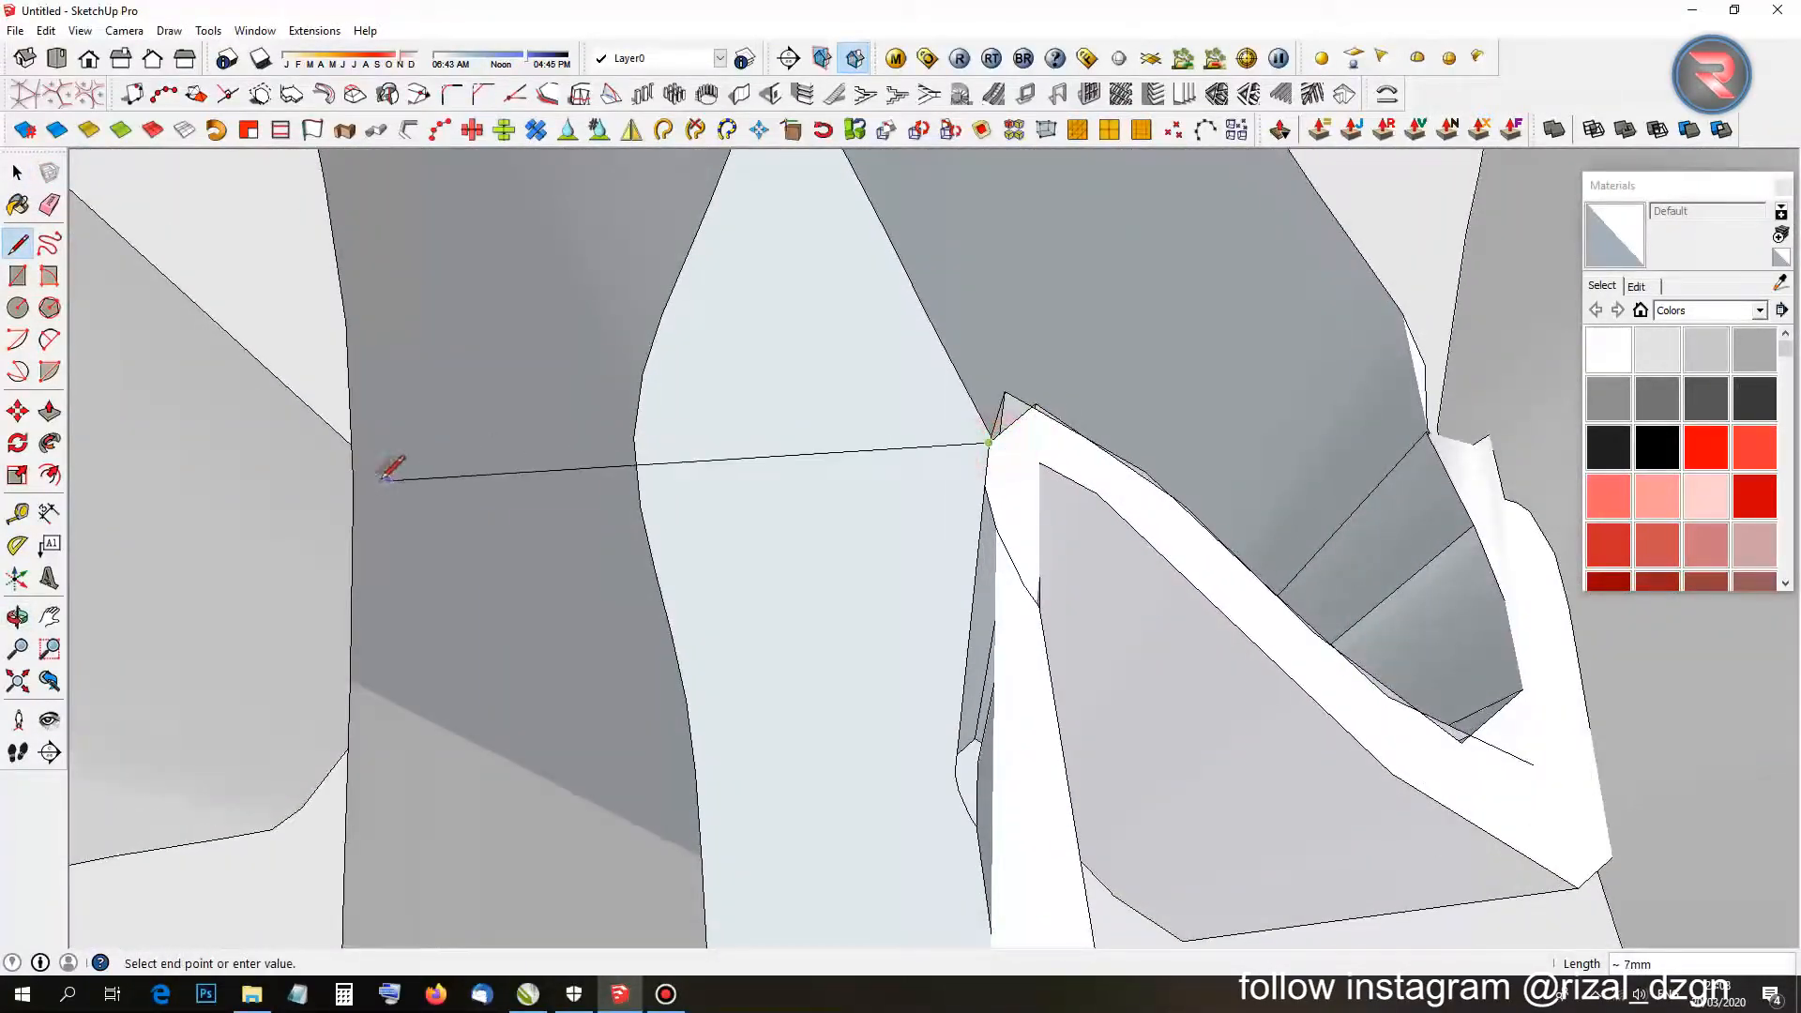
click(353, 476)
scroll(443, 507, down, 2)
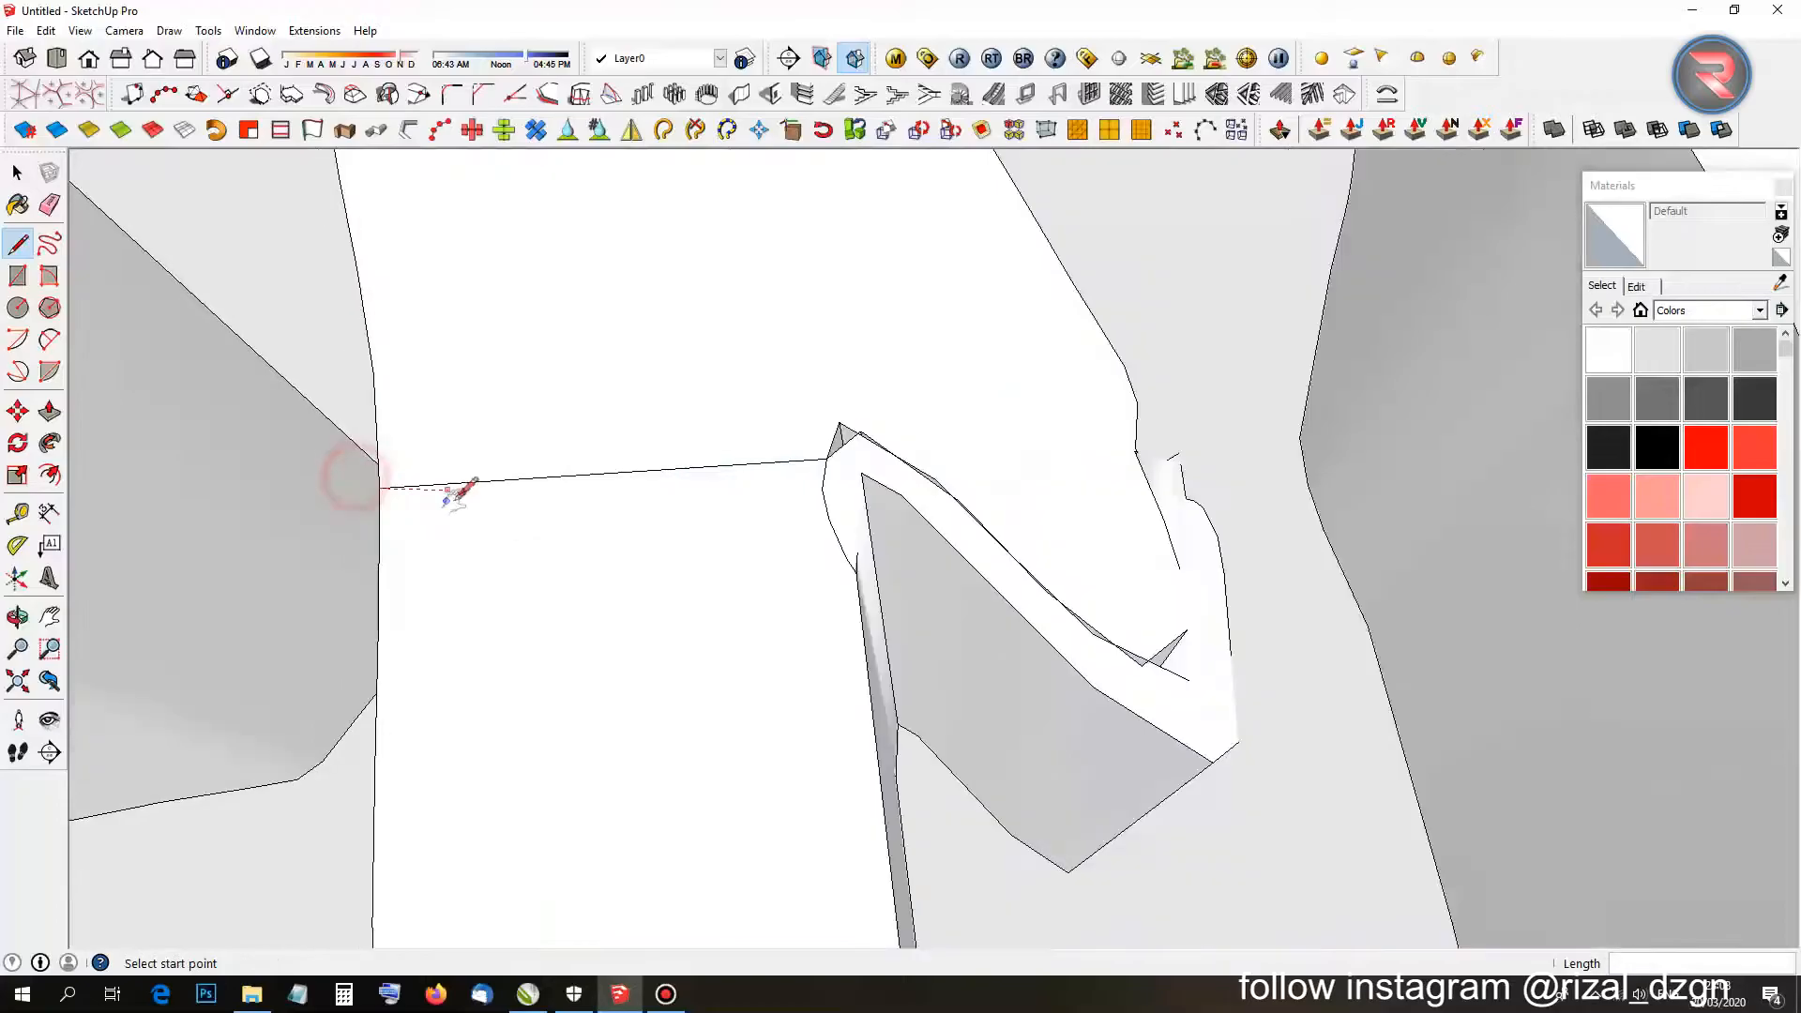
middle_drag(451, 504, 563, 441)
key(e)
drag(617, 410, 861, 447)
Draw edges along the curved stroke to fill its missing faces out to the tip.
scroll(863, 444, up, 5)
mouse_move(865, 443)
middle_down()
mouse_move(889, 422)
mouse_move(1043, 501)
mouse_move(1254, 350)
mouse_move(909, 583)
middle_up()
scroll(1043, 501, down, 2)
scroll(910, 562, down, 10)
scroll(1051, 721, up, 2)
scroll(1060, 713, up, 10)
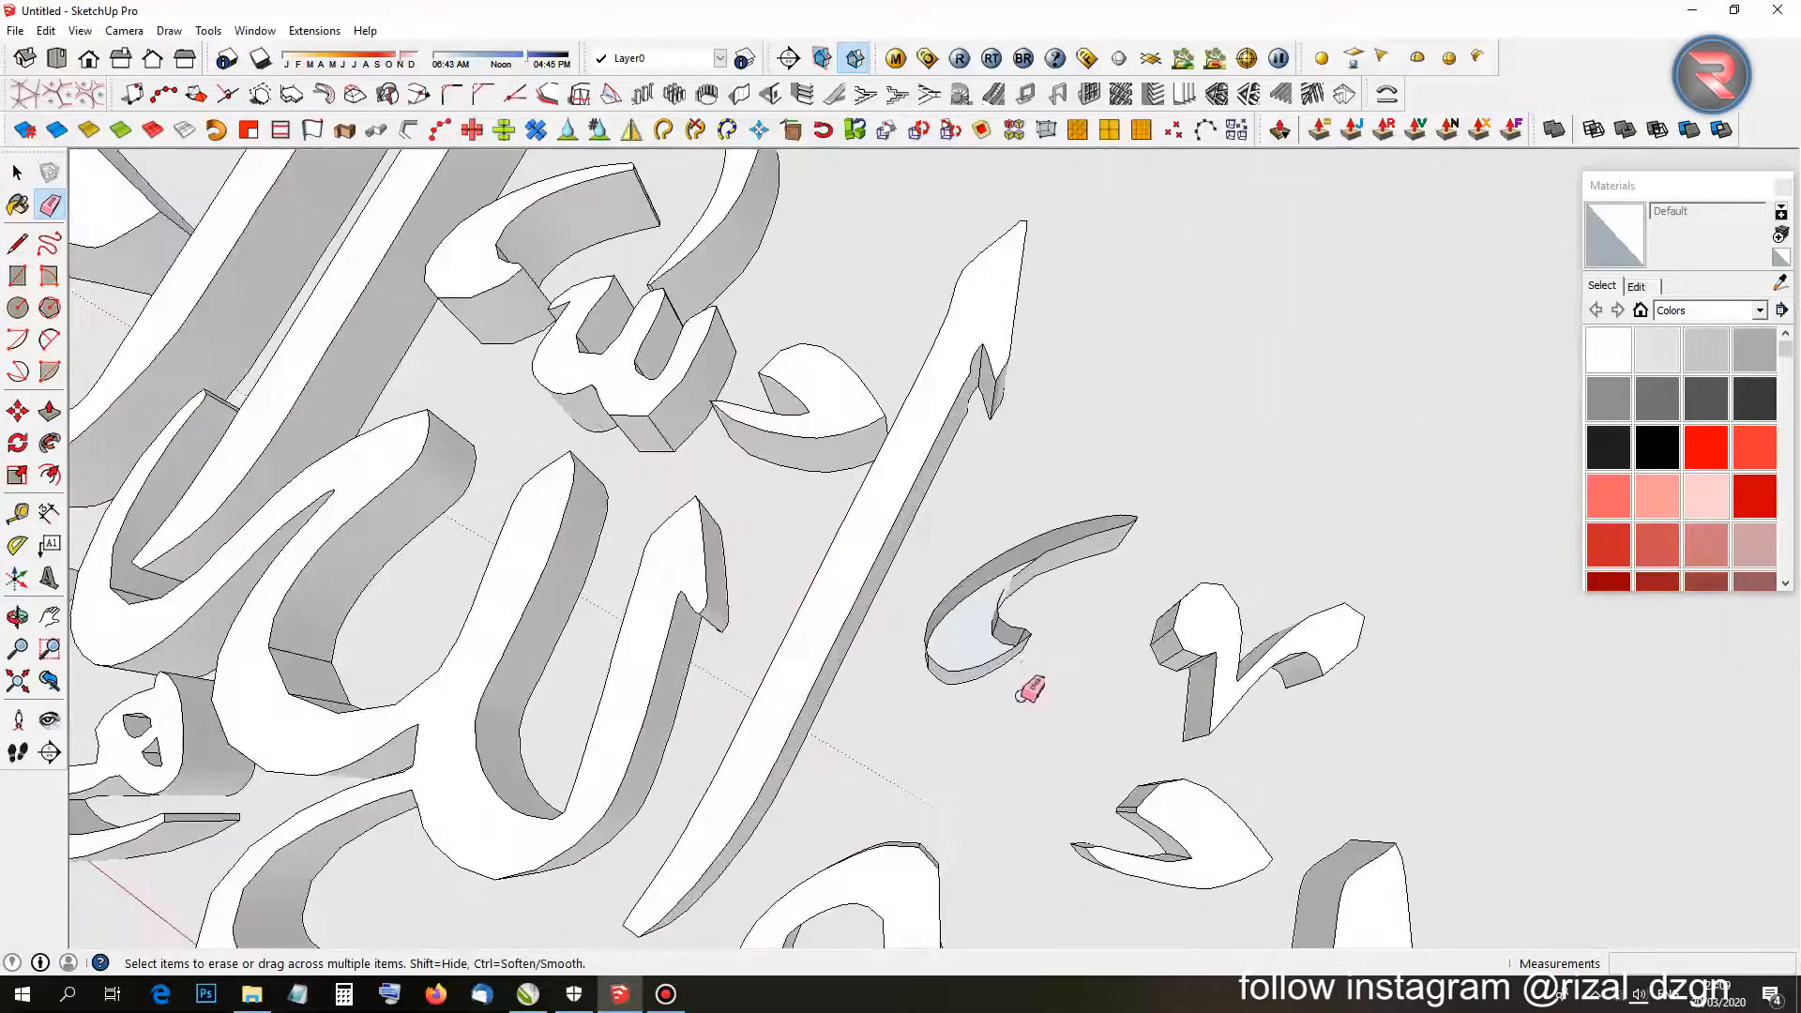
key(l)
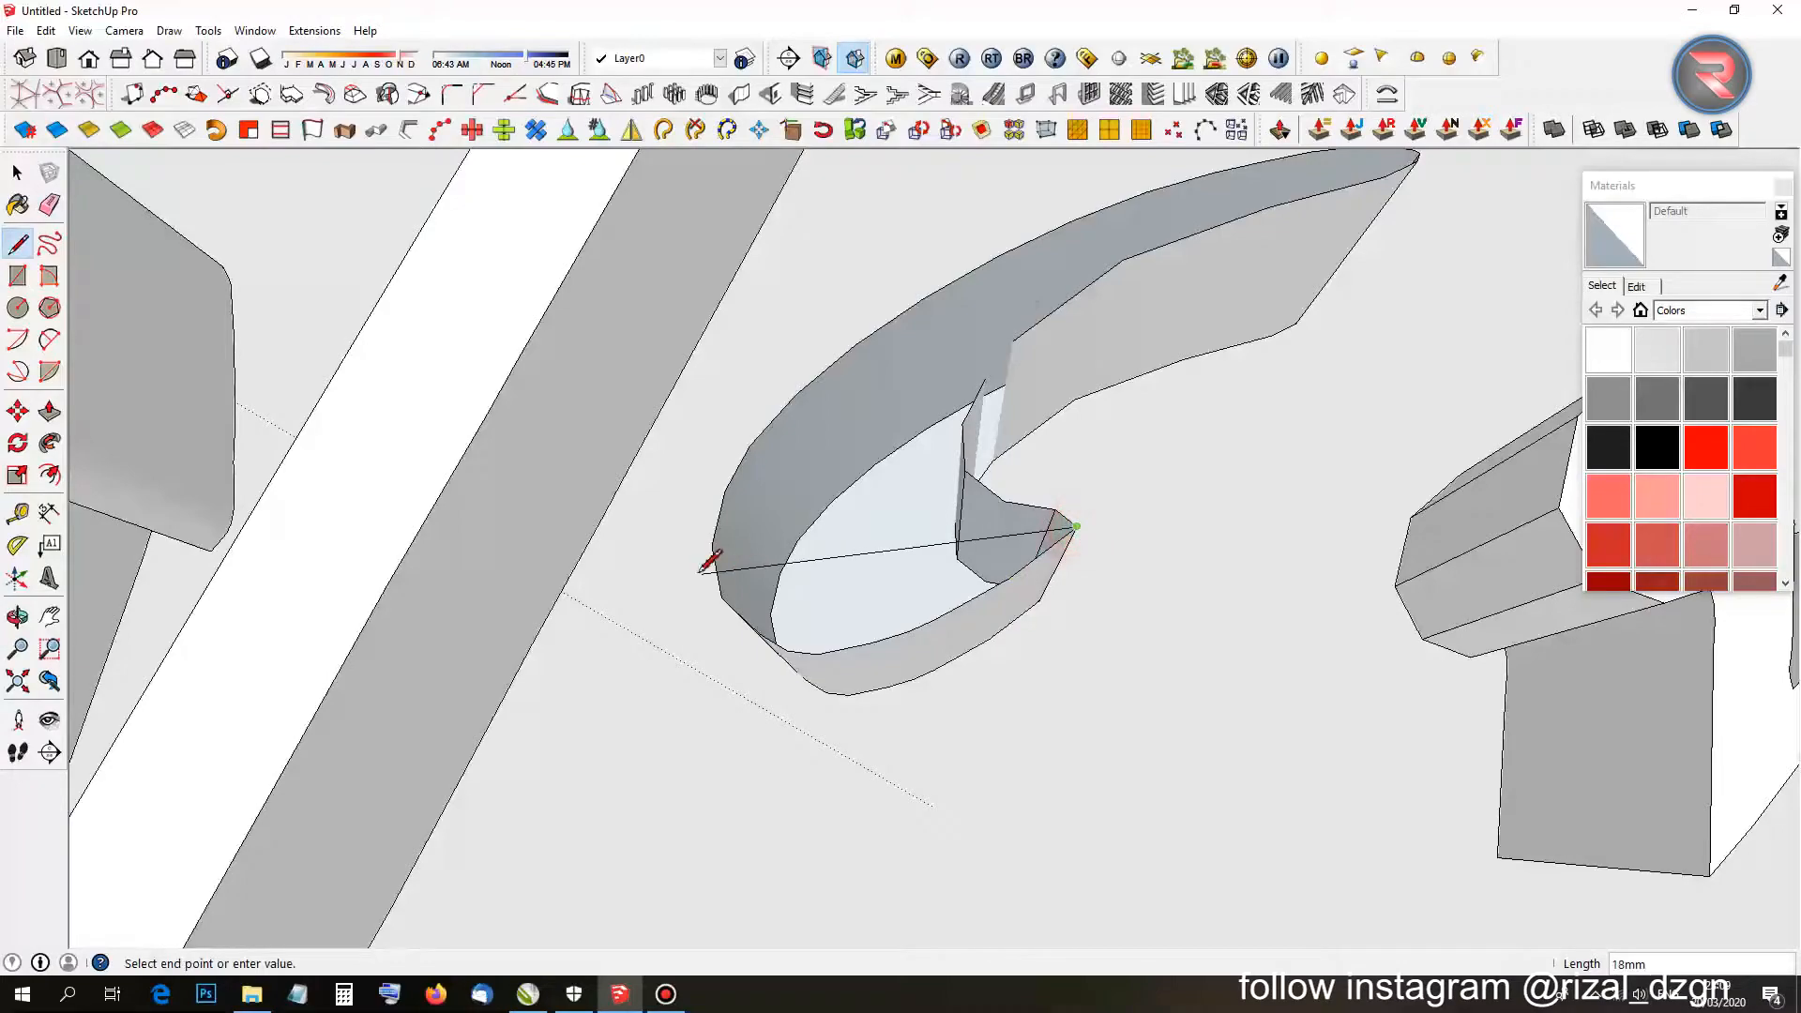
click(715, 547)
middle_drag(750, 563, 744, 657)
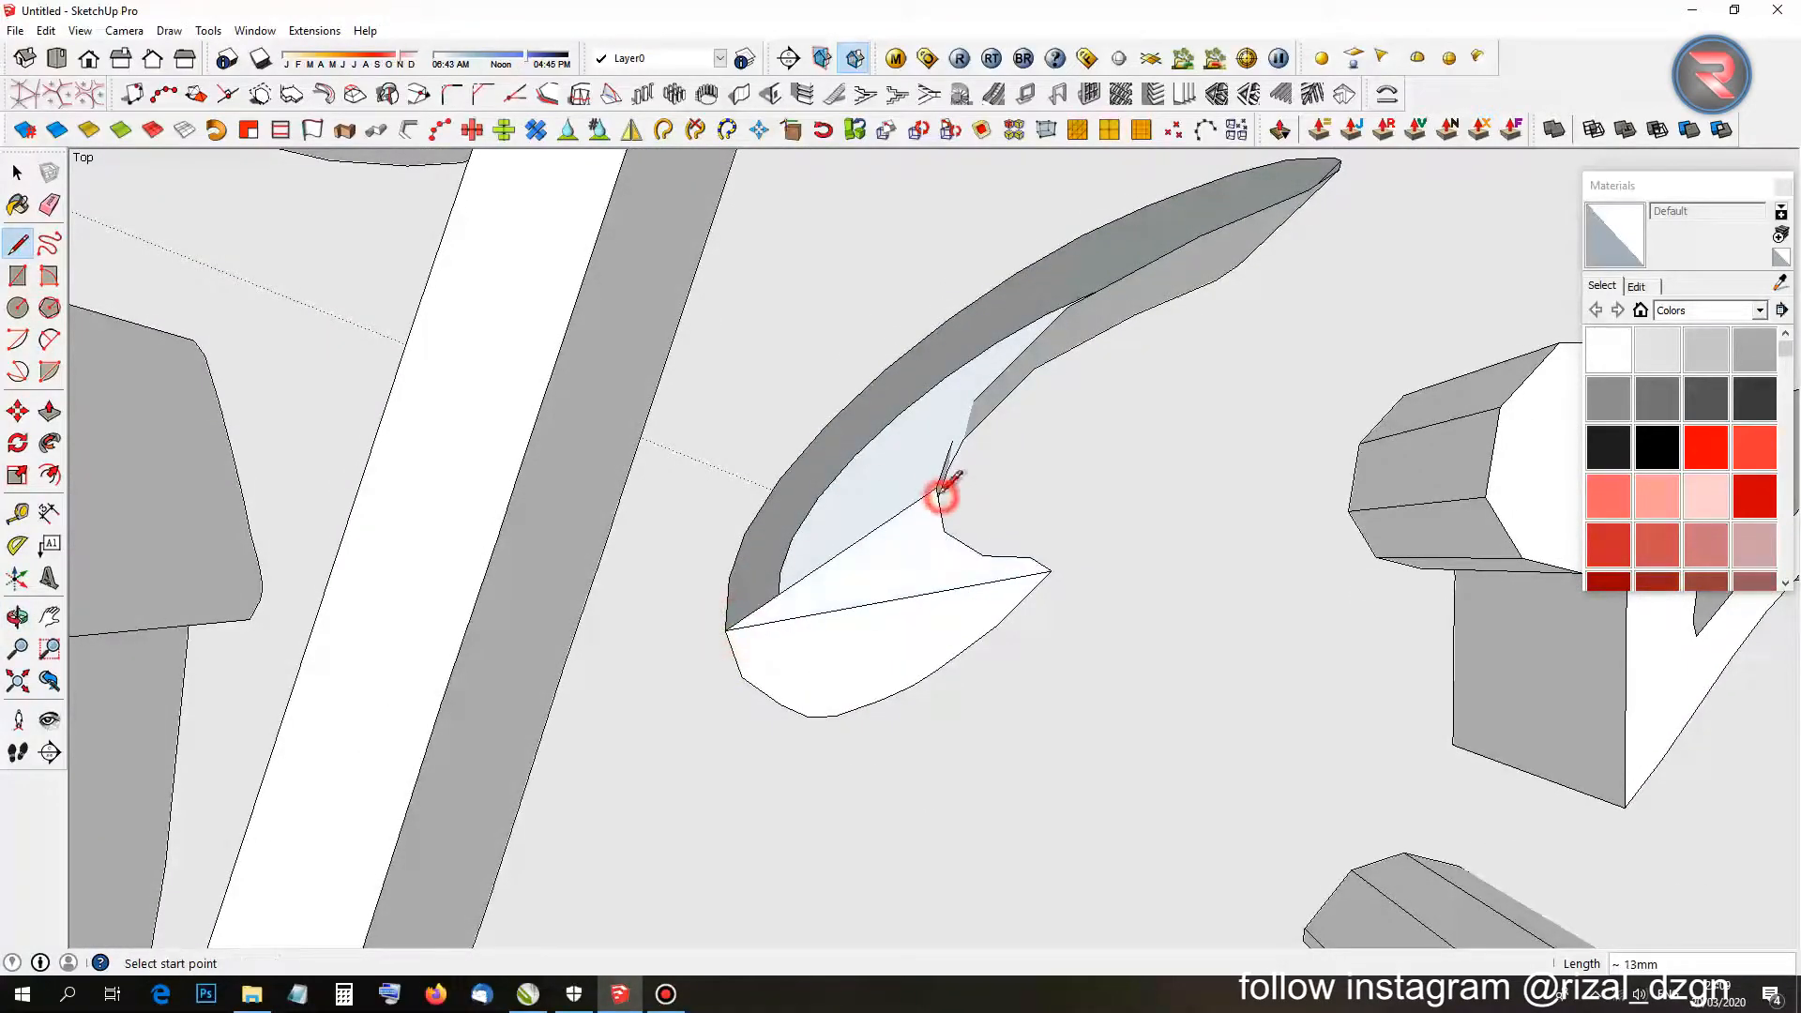
click(857, 397)
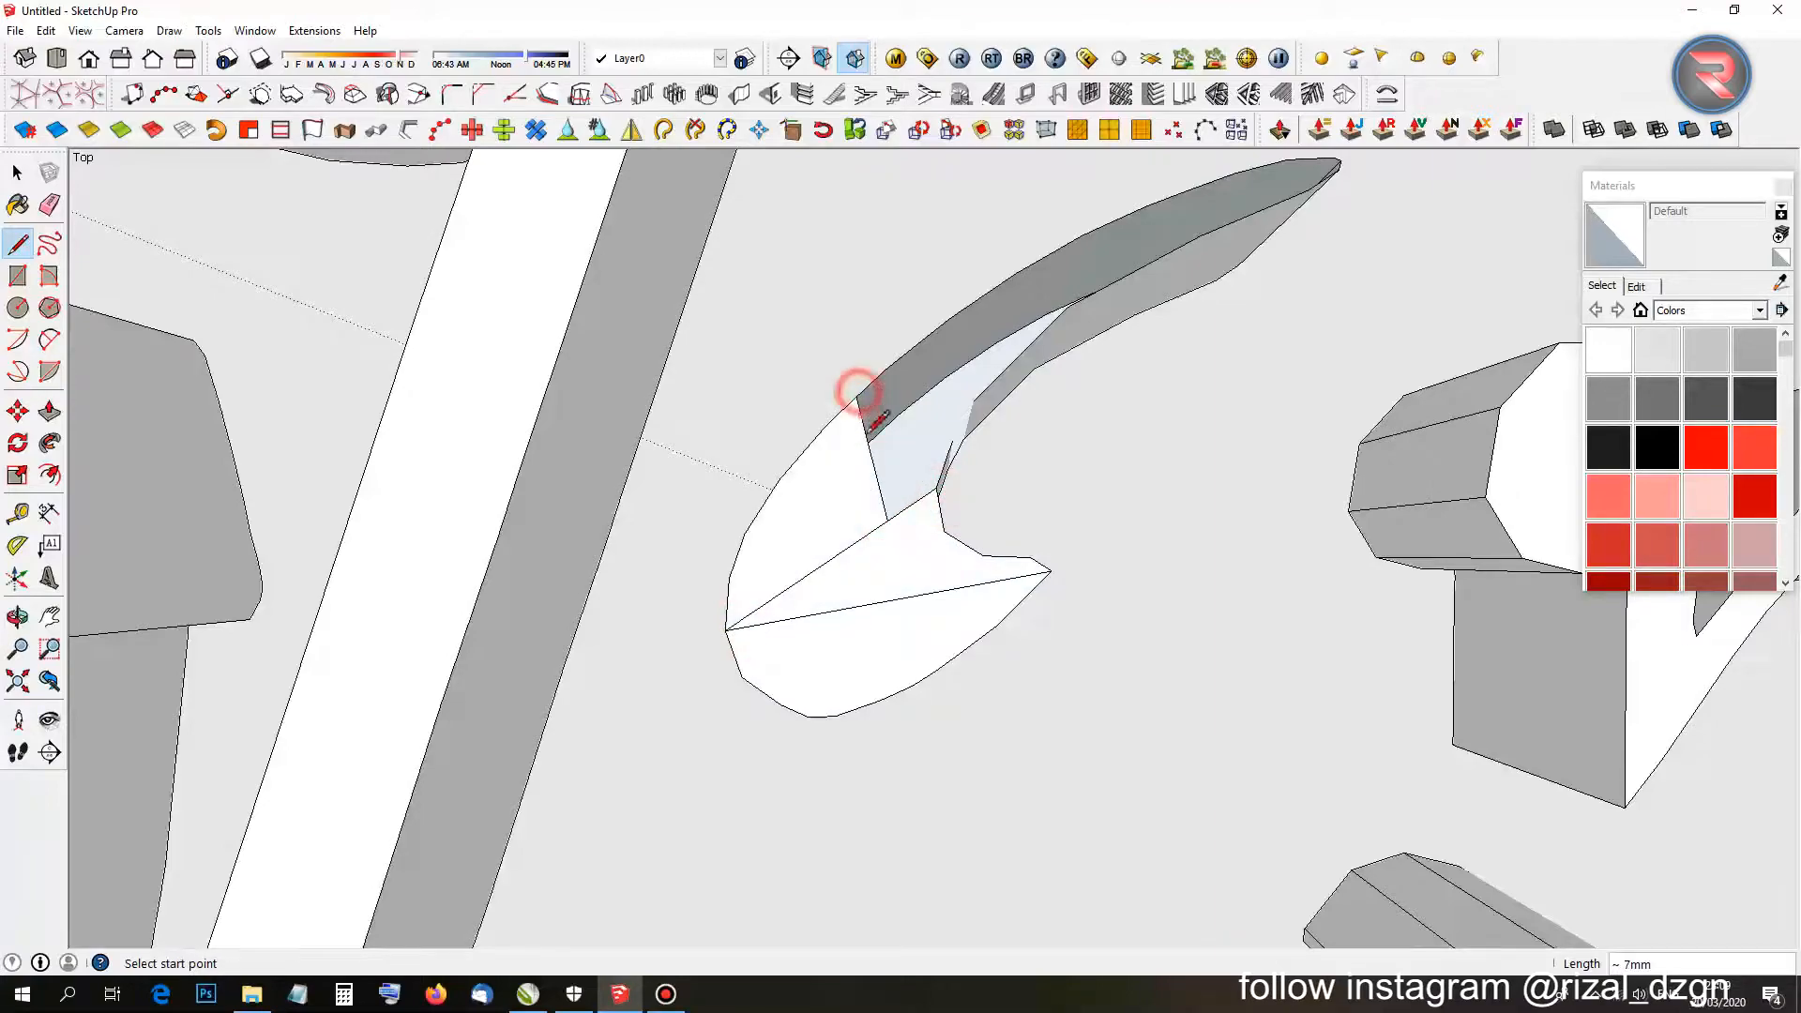
middle_drag(856, 394, 857, 538)
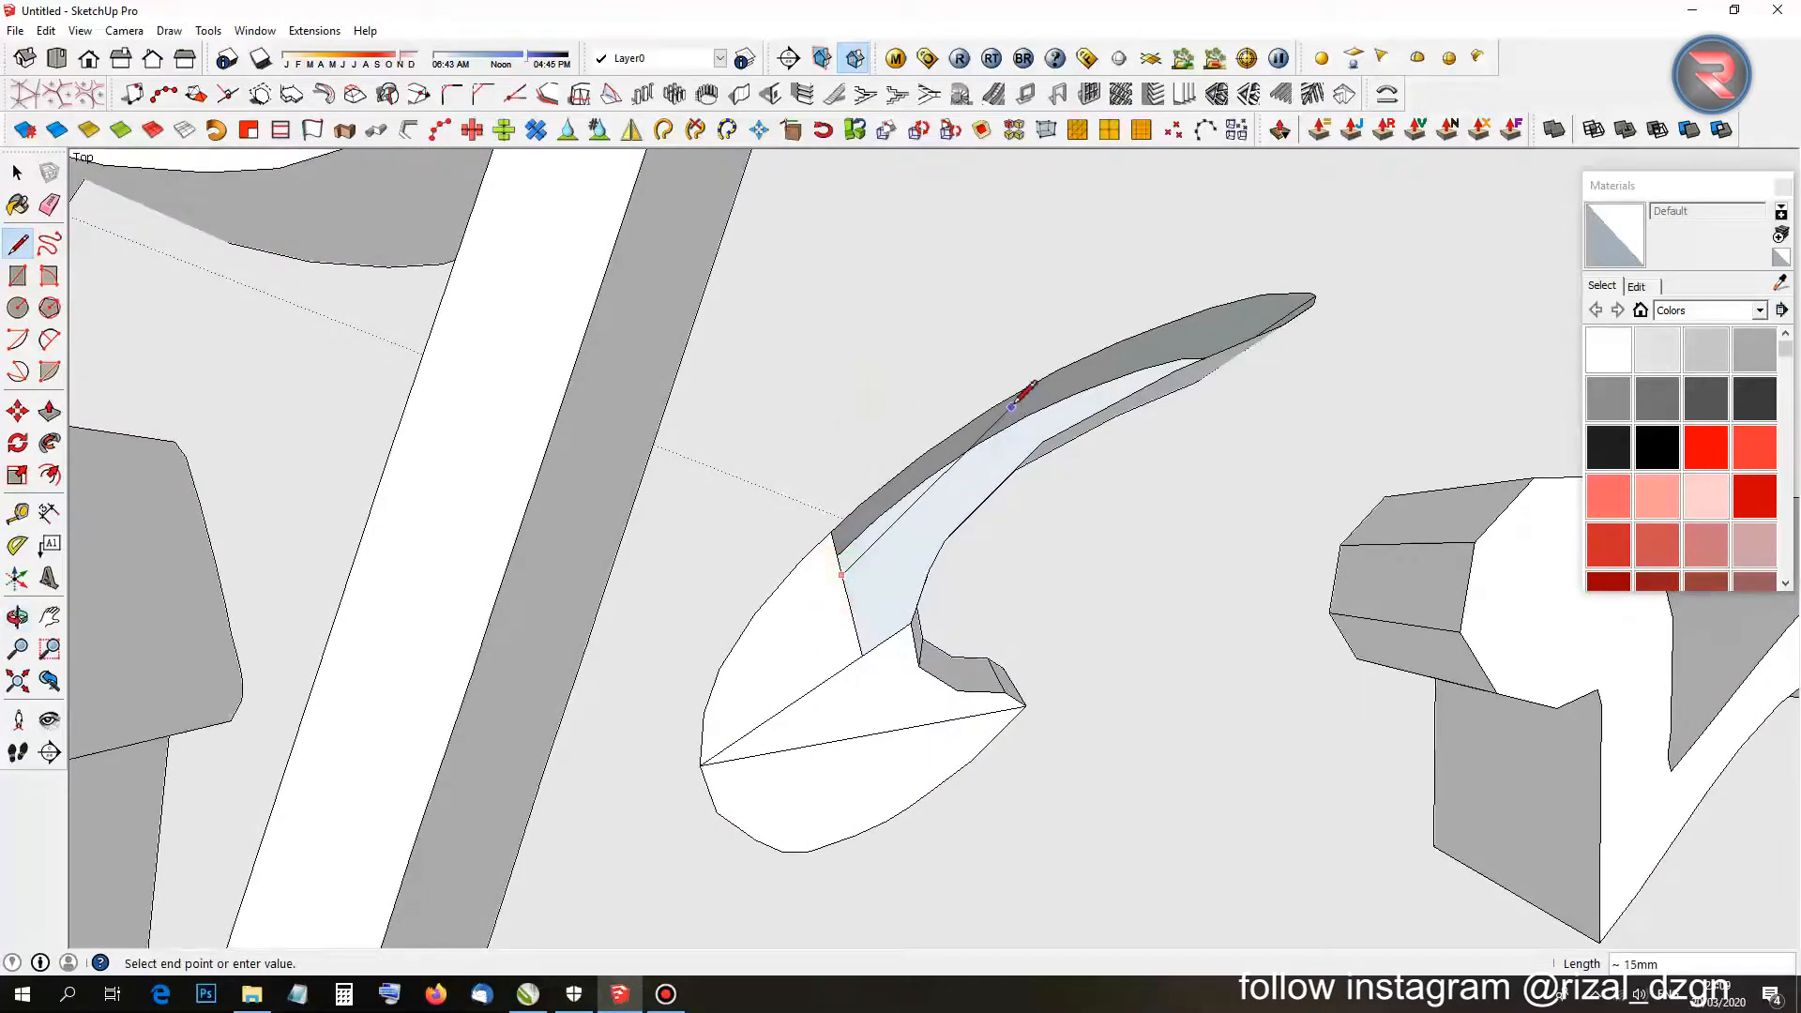
click(979, 441)
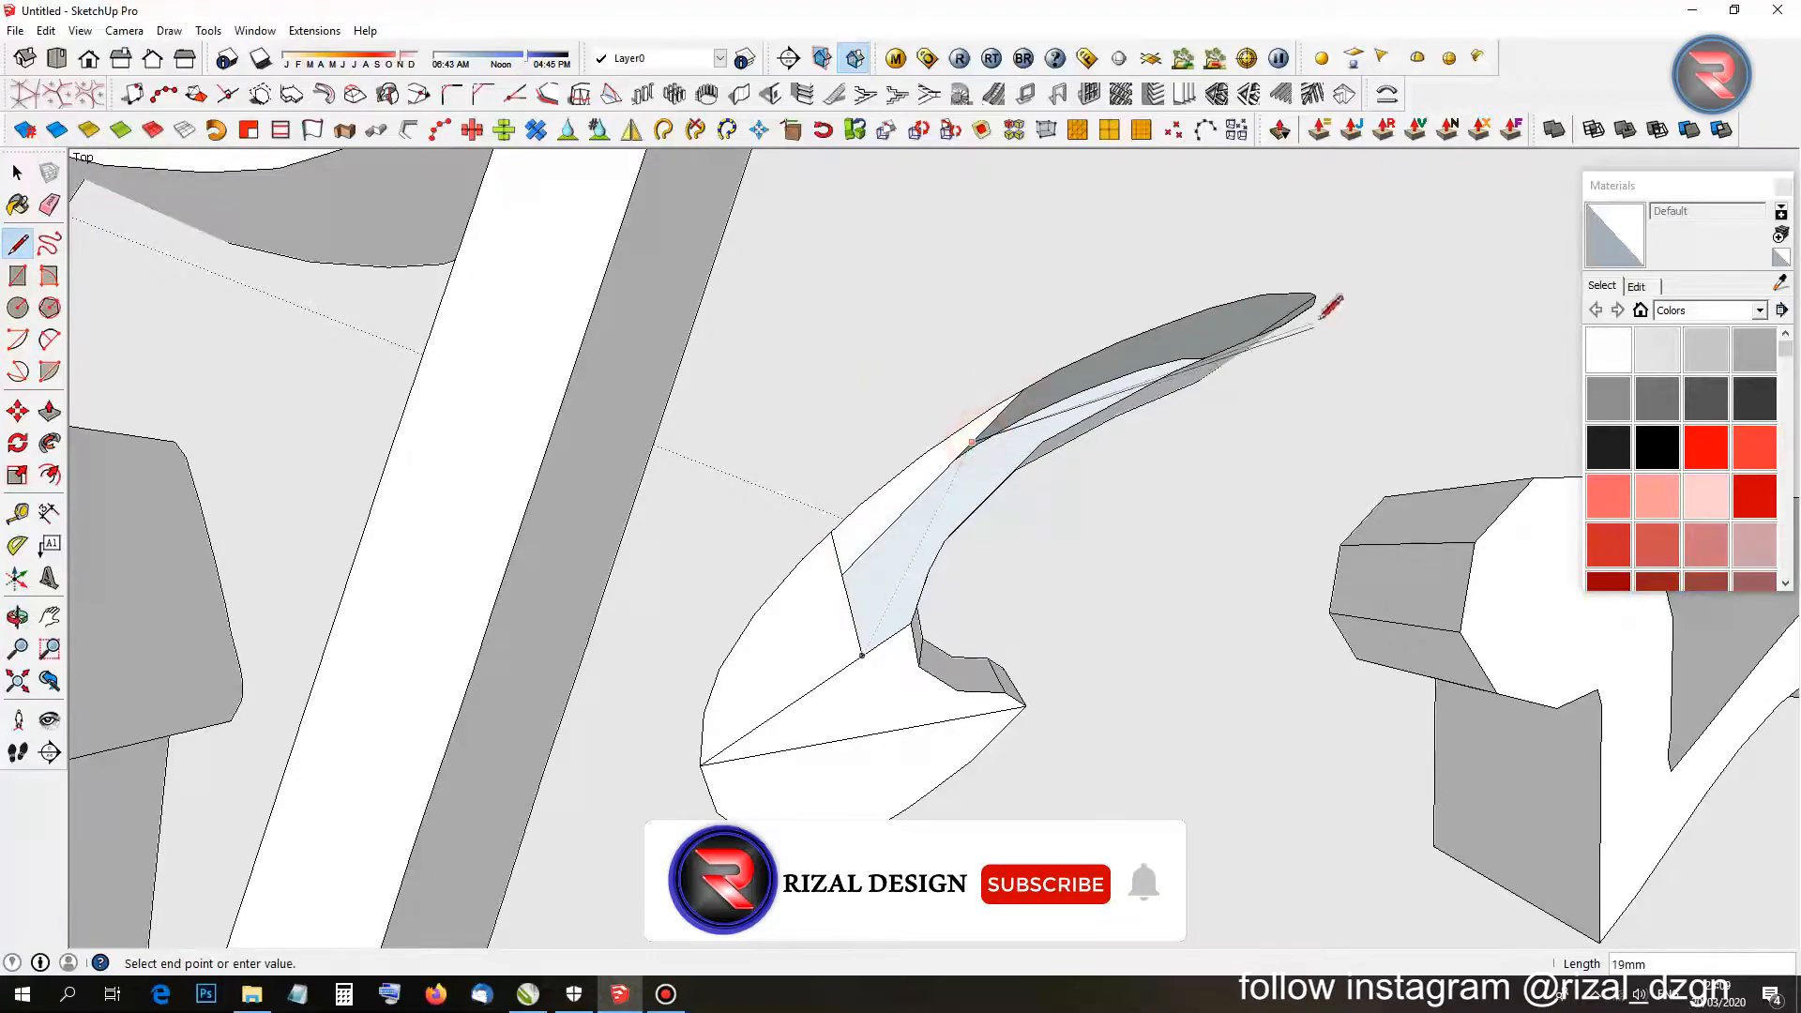
click(1313, 305)
Close the remaining faces on the curved stroke and erase the stray edge crossing a face.
mouse_move(976, 495)
middle_down()
mouse_move(1037, 366)
mouse_move(851, 561)
mouse_move(997, 481)
middle_up()
key(Escape)
click(950, 519)
click(1074, 375)
key(e)
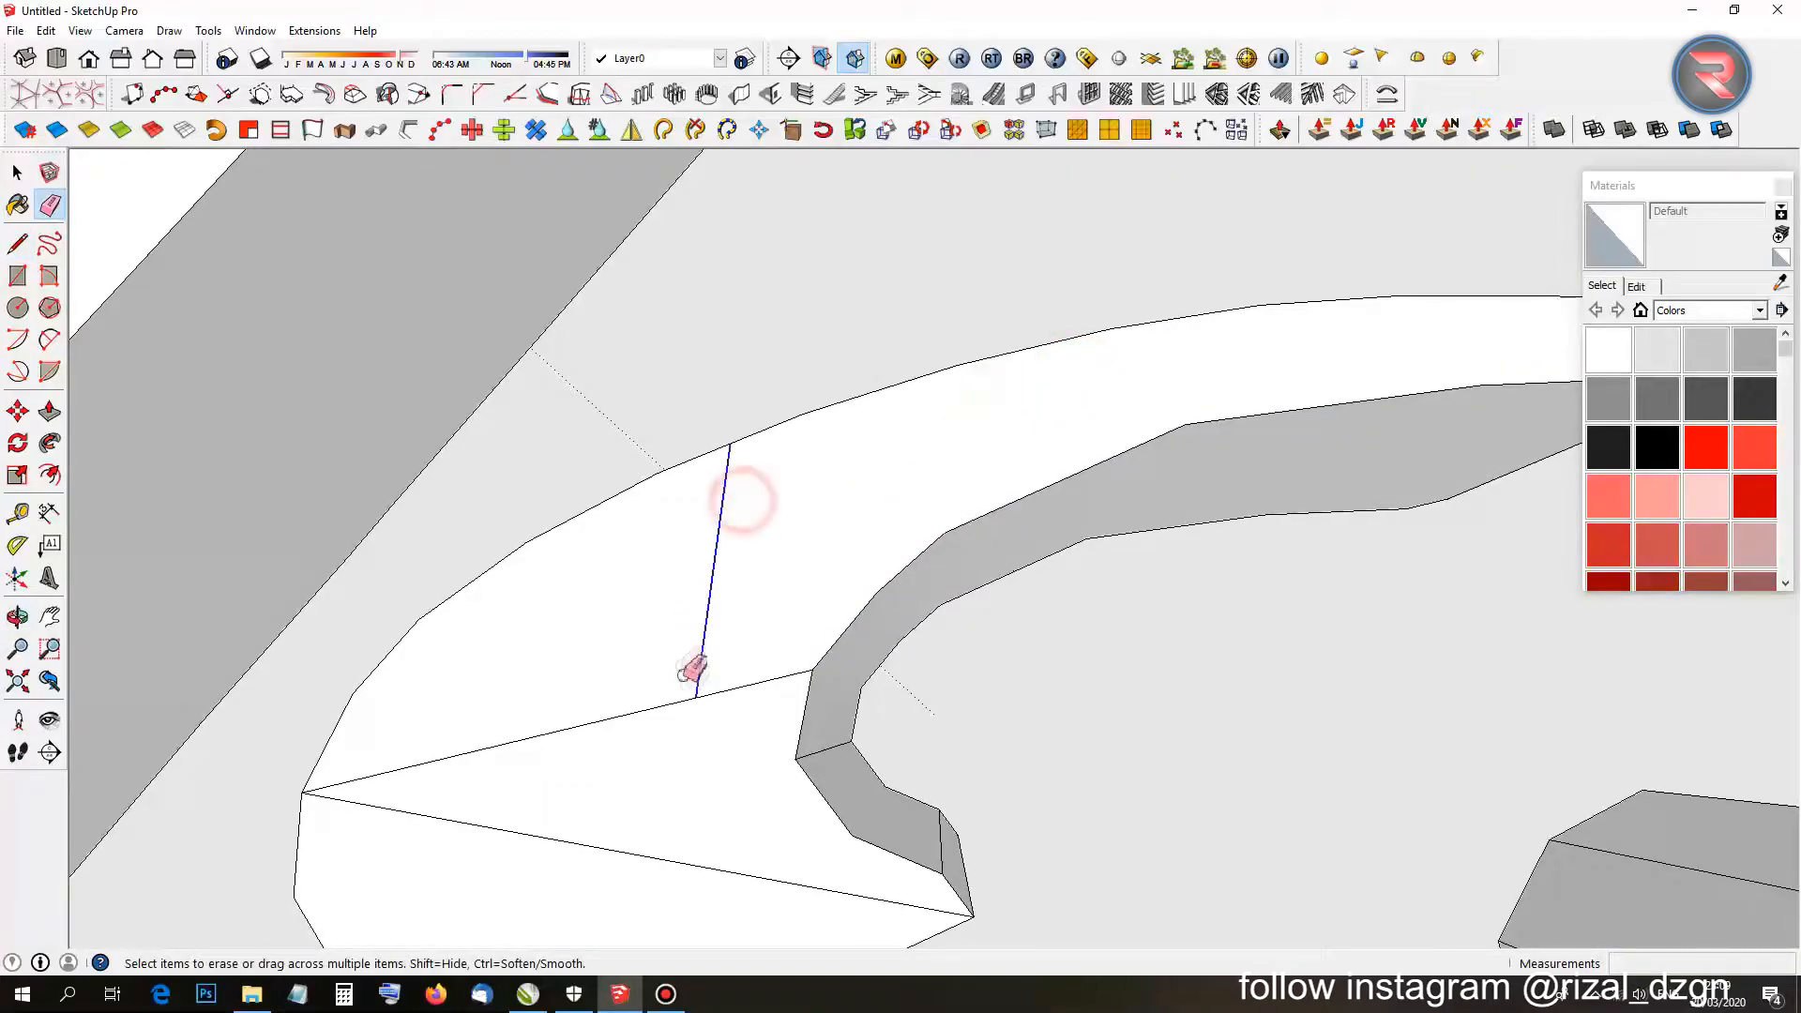
drag(544, 861, 542, 867)
scroll(608, 818, down, 12)
mouse_move(386, 760)
middle_down()
mouse_move(885, 547)
mouse_move(1060, 699)
mouse_move(667, 583)
mouse_move(1159, 808)
middle_up()
scroll(667, 582, down, 4)
scroll(768, 736, down, 6)
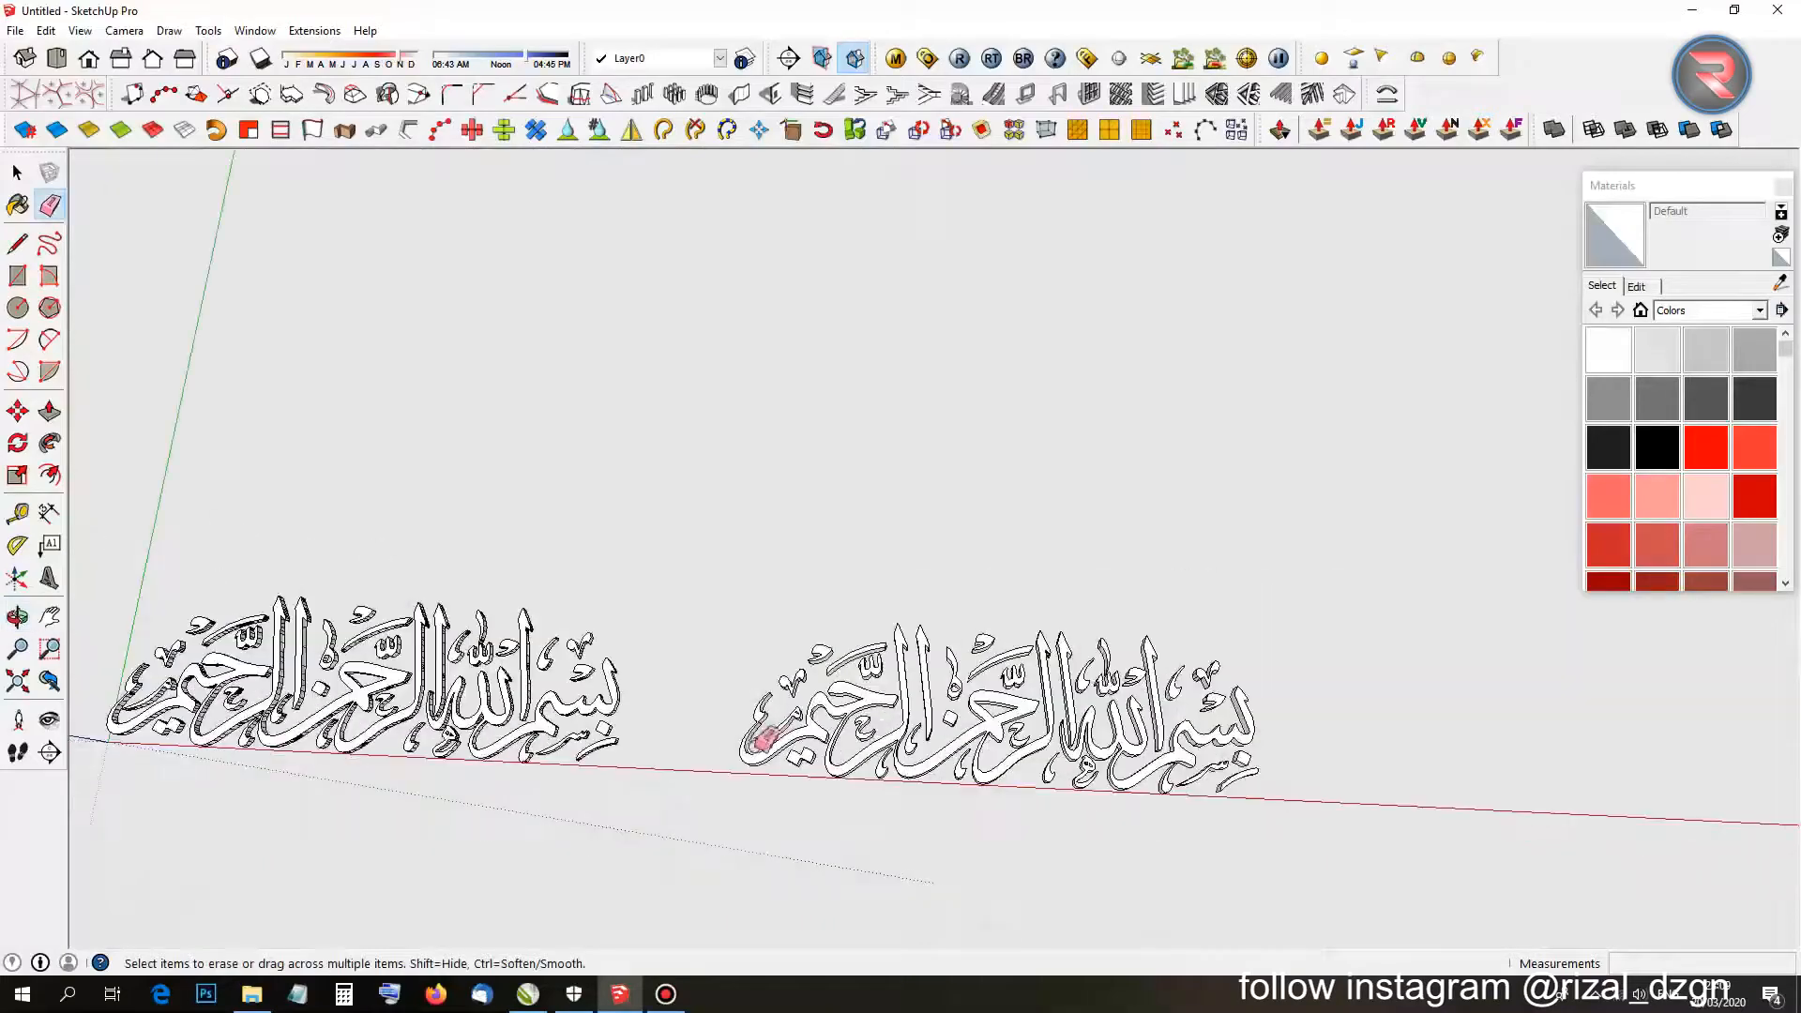
key(space)
middle_drag(963, 755, 1297, 863)
drag(1200, 762, 750, 551)
right_click(920, 700)
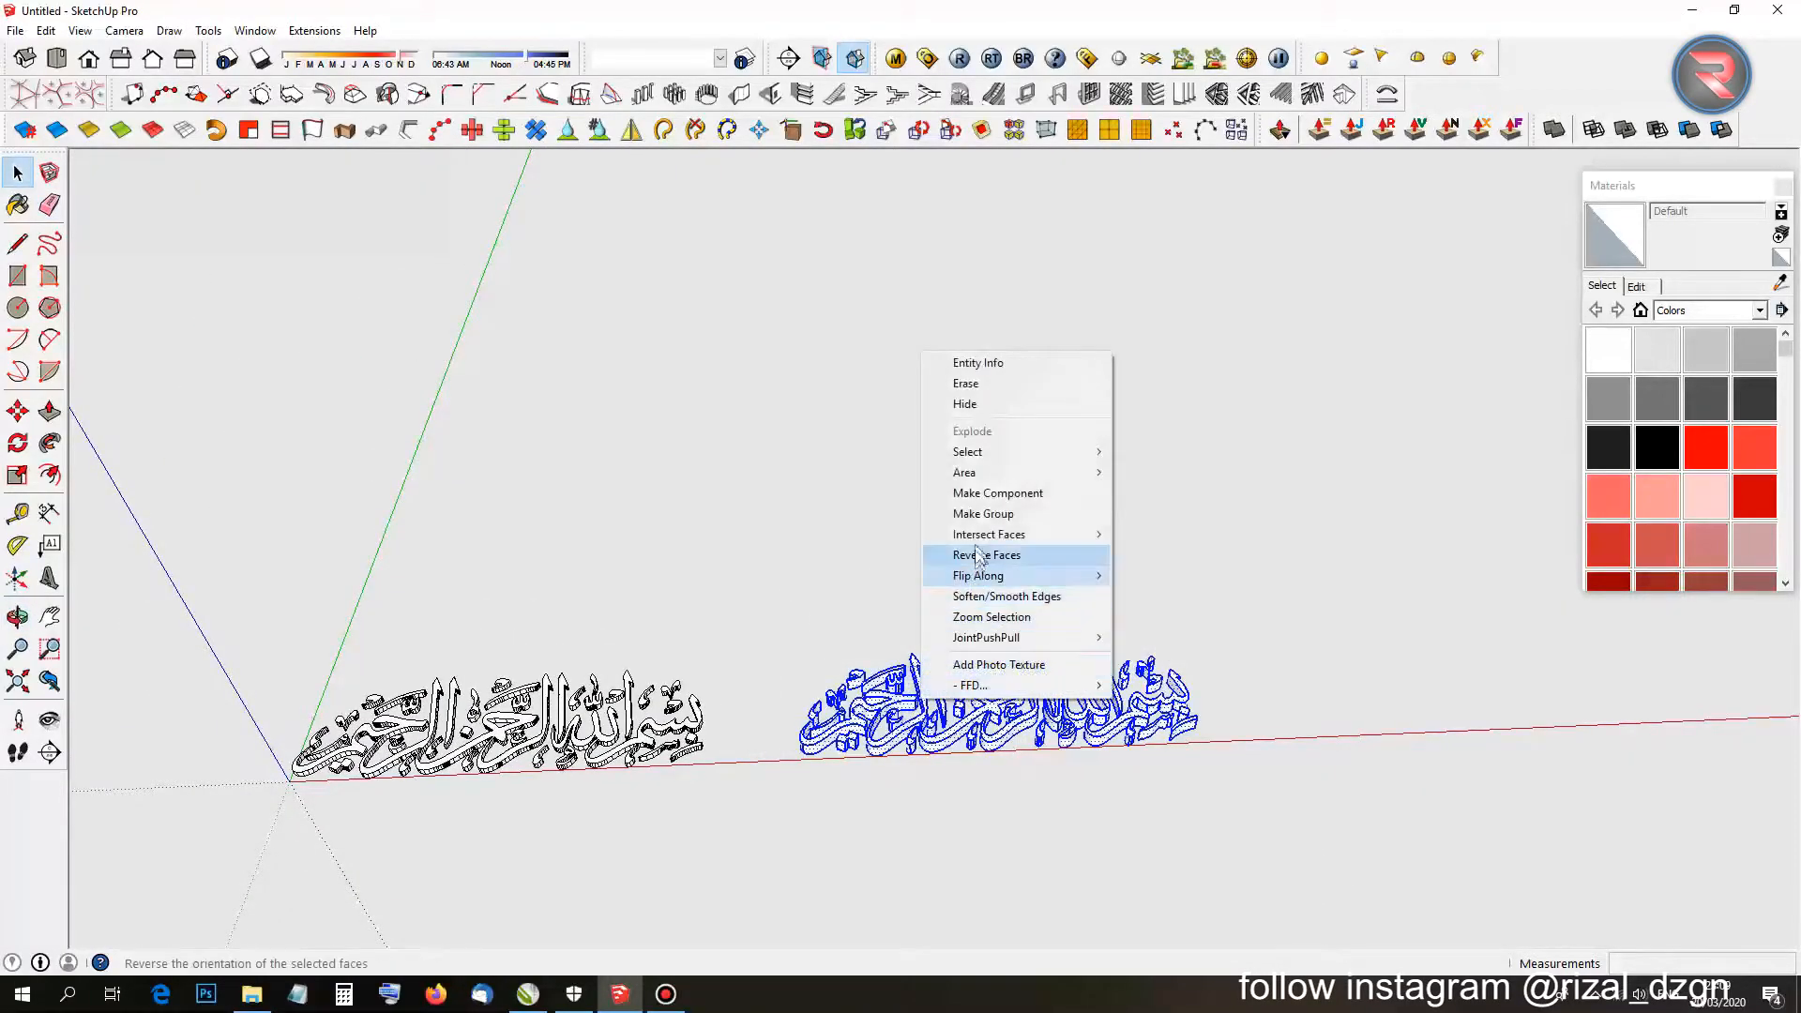
click(980, 514)
middle_drag(776, 667, 726, 850)
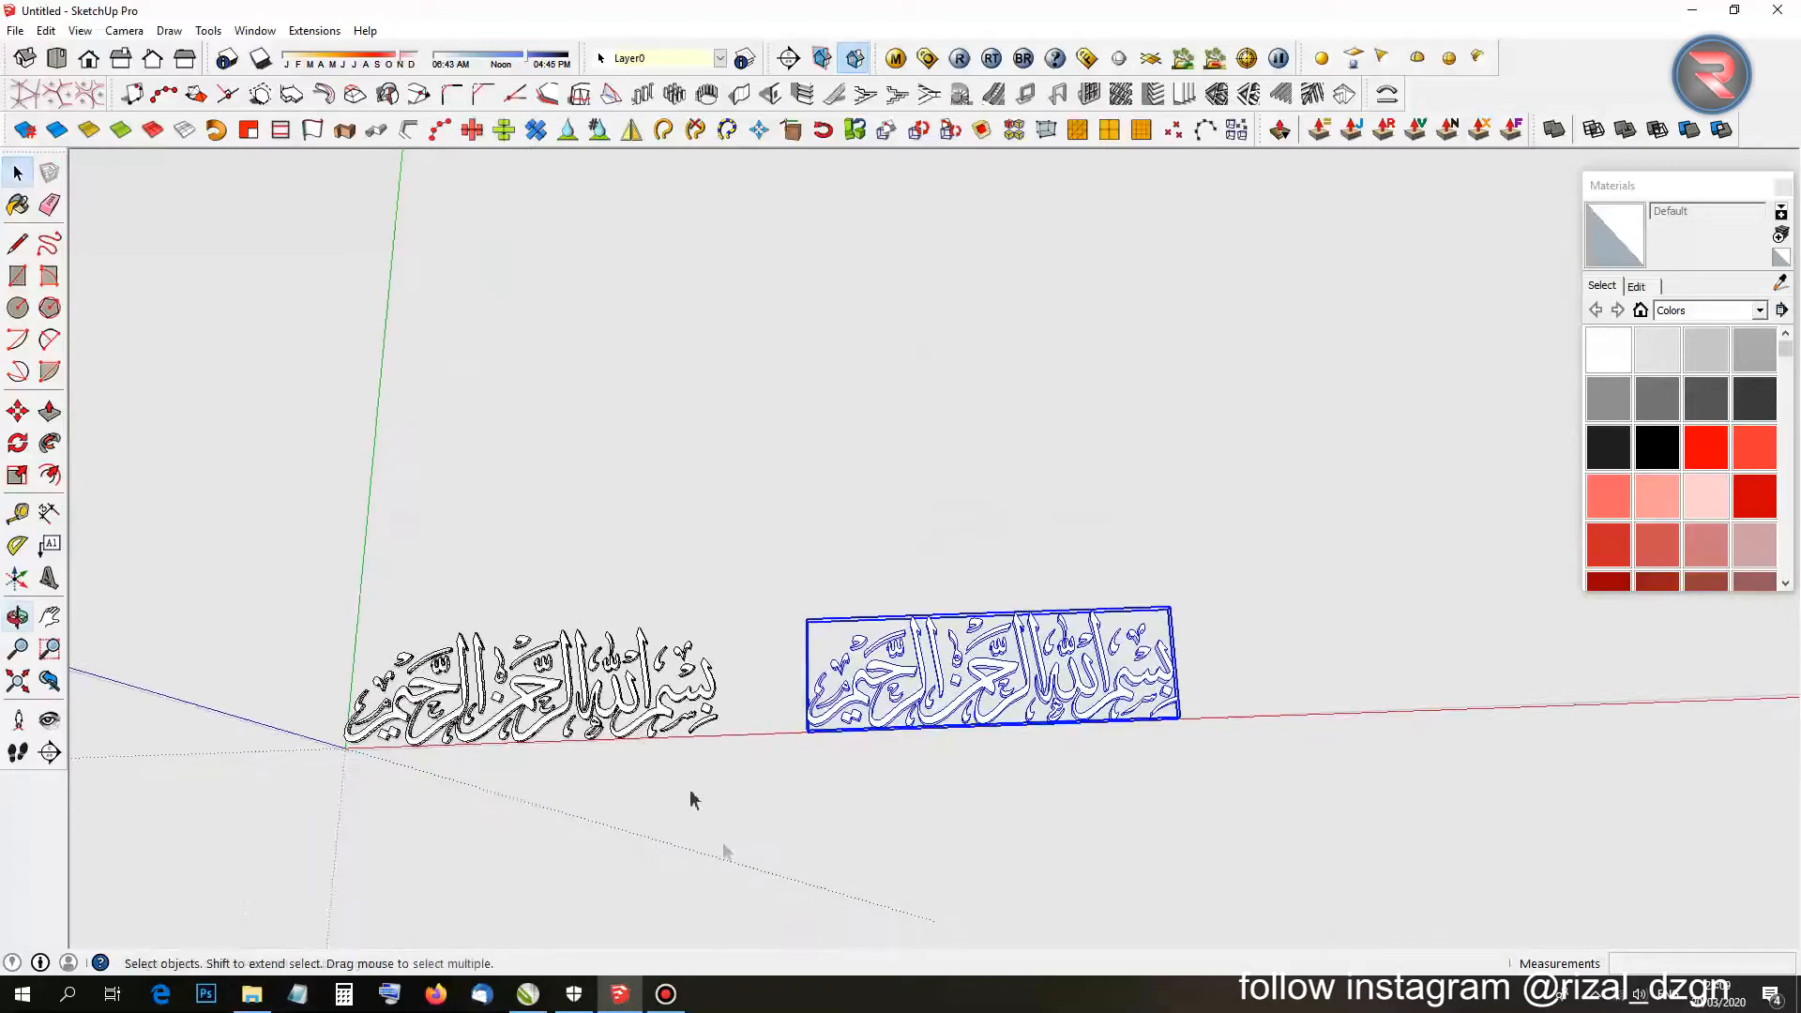
scroll(404, 647, up, 3)
middle_drag(432, 775, 865, 666)
scroll(601, 724, up, 3)
scroll(627, 711, down, 2)
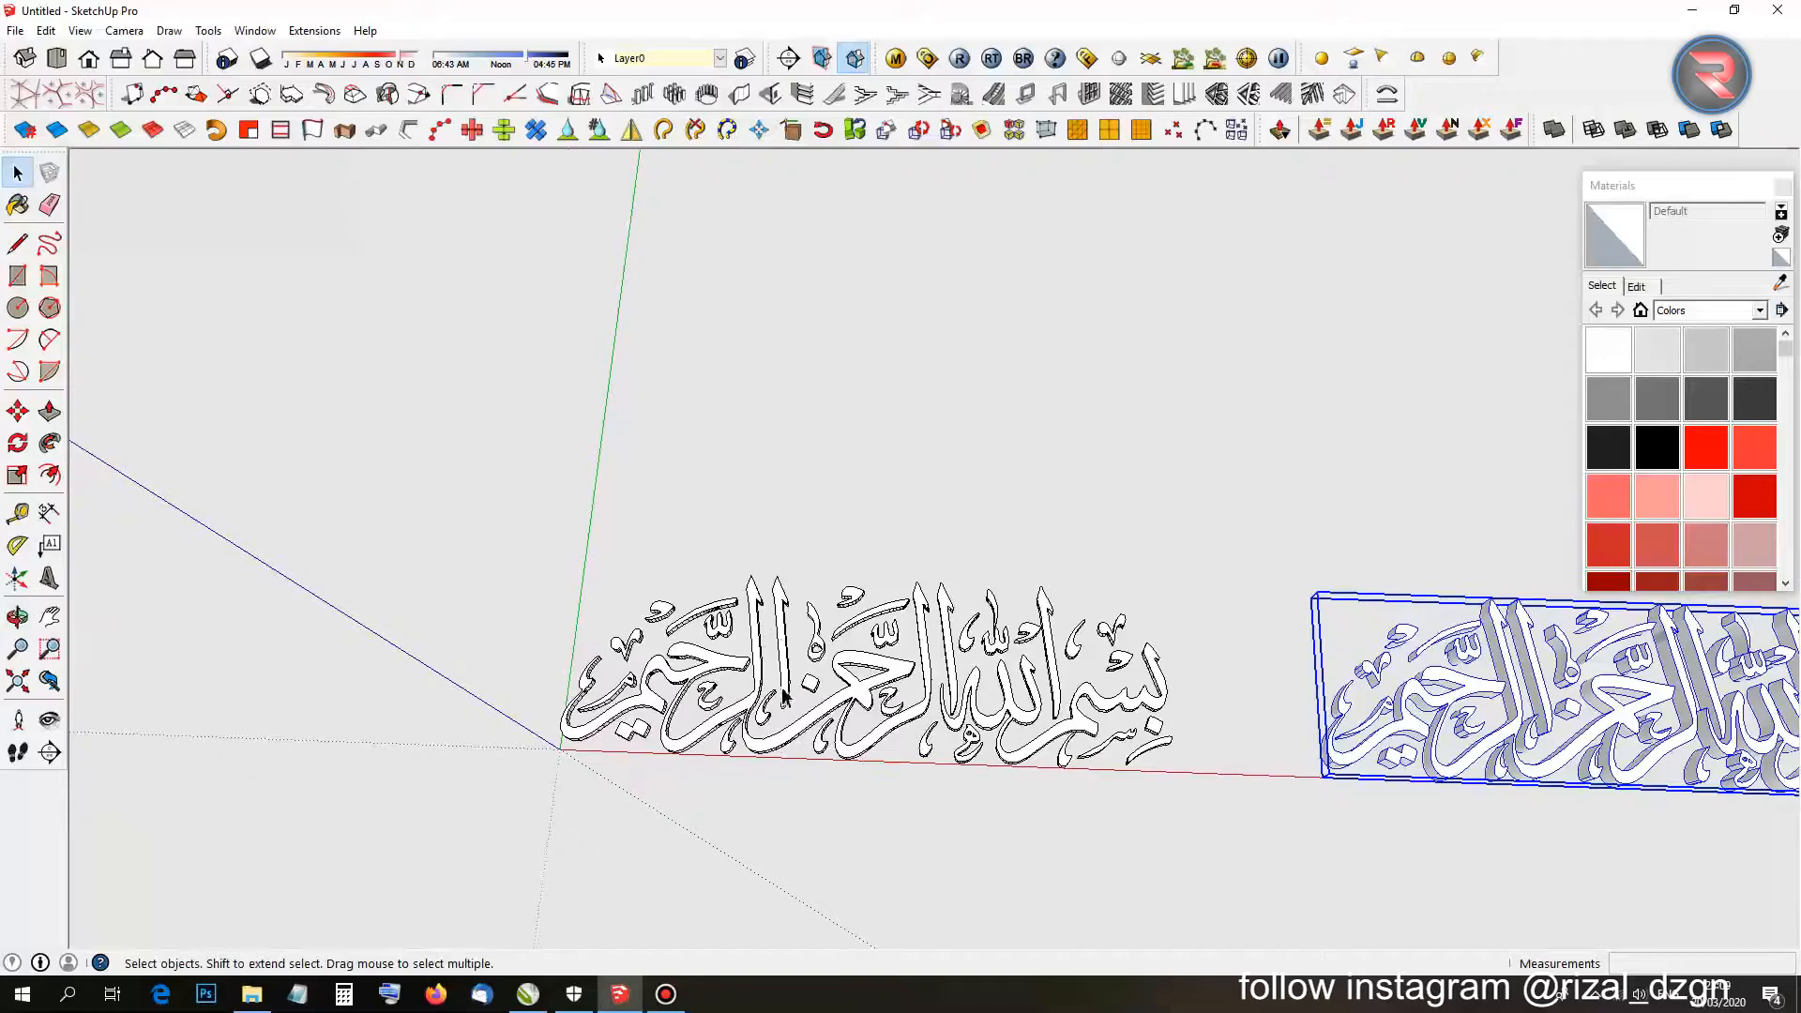
scroll(469, 784, up, 6)
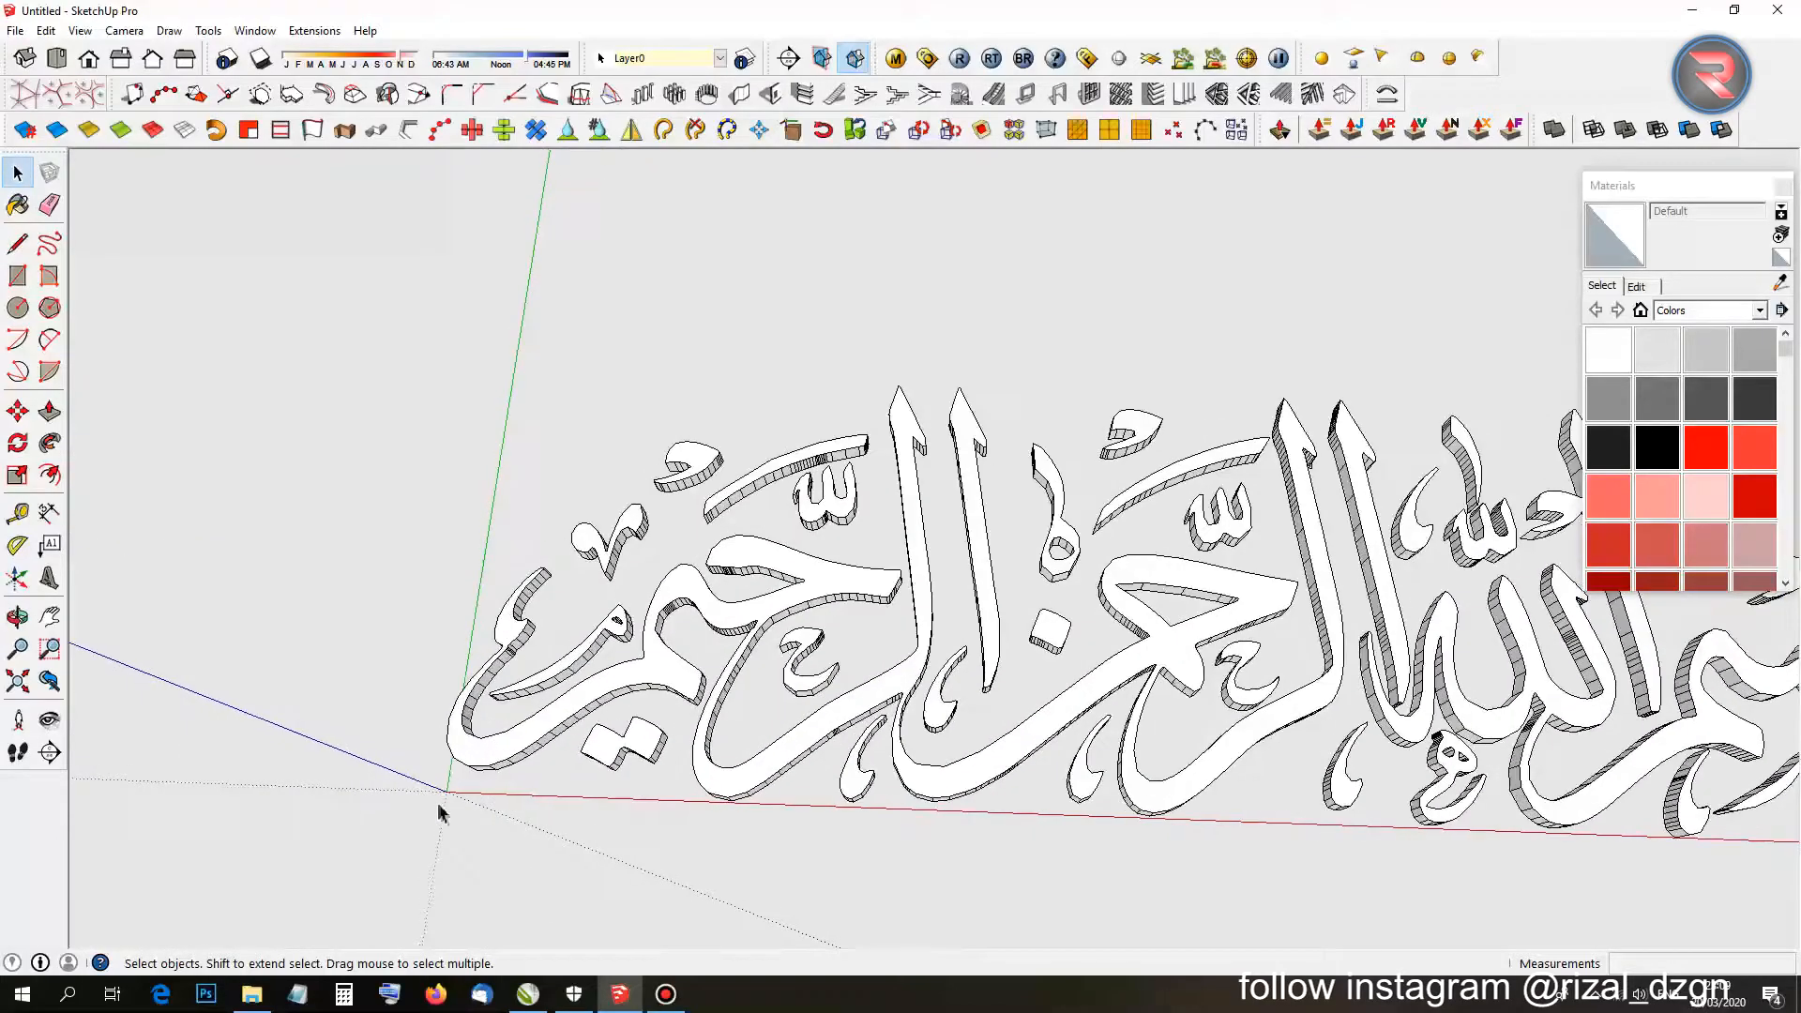
scroll(447, 795, up, 2)
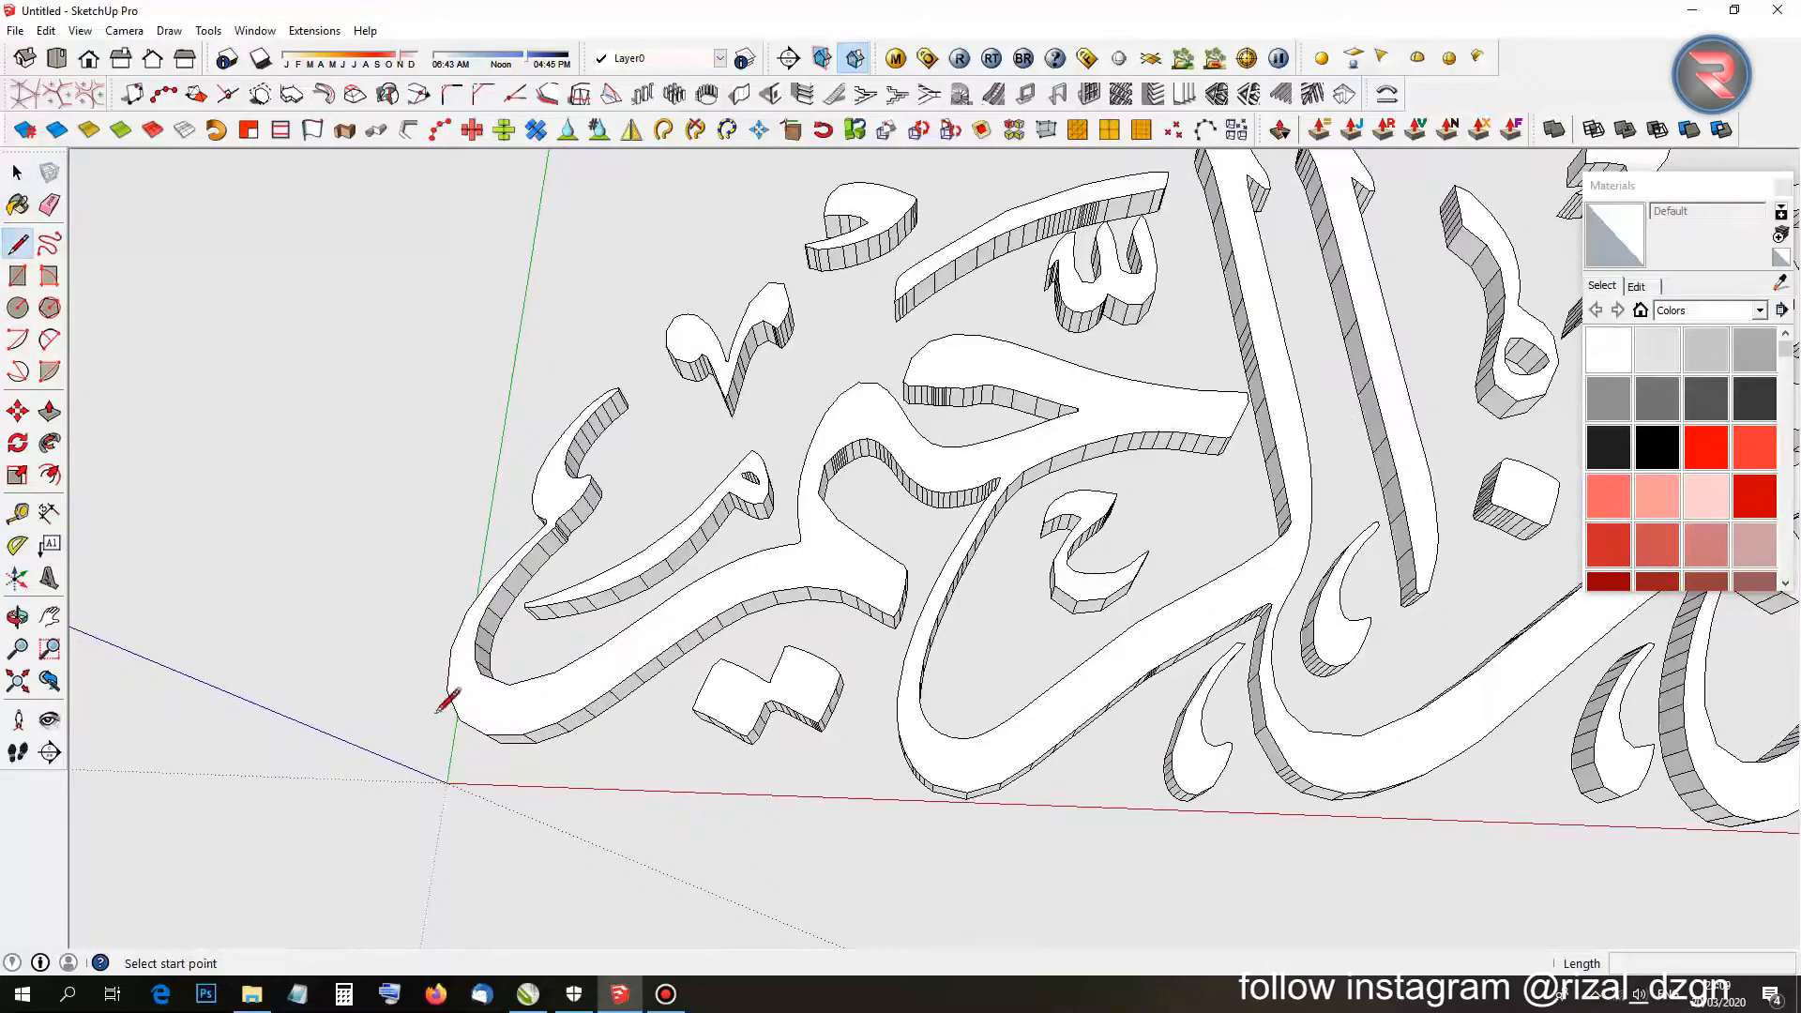
Orbit and zoom along the calligraphy's base from the origin to its far right end.
middle_drag(454, 685, 476, 809)
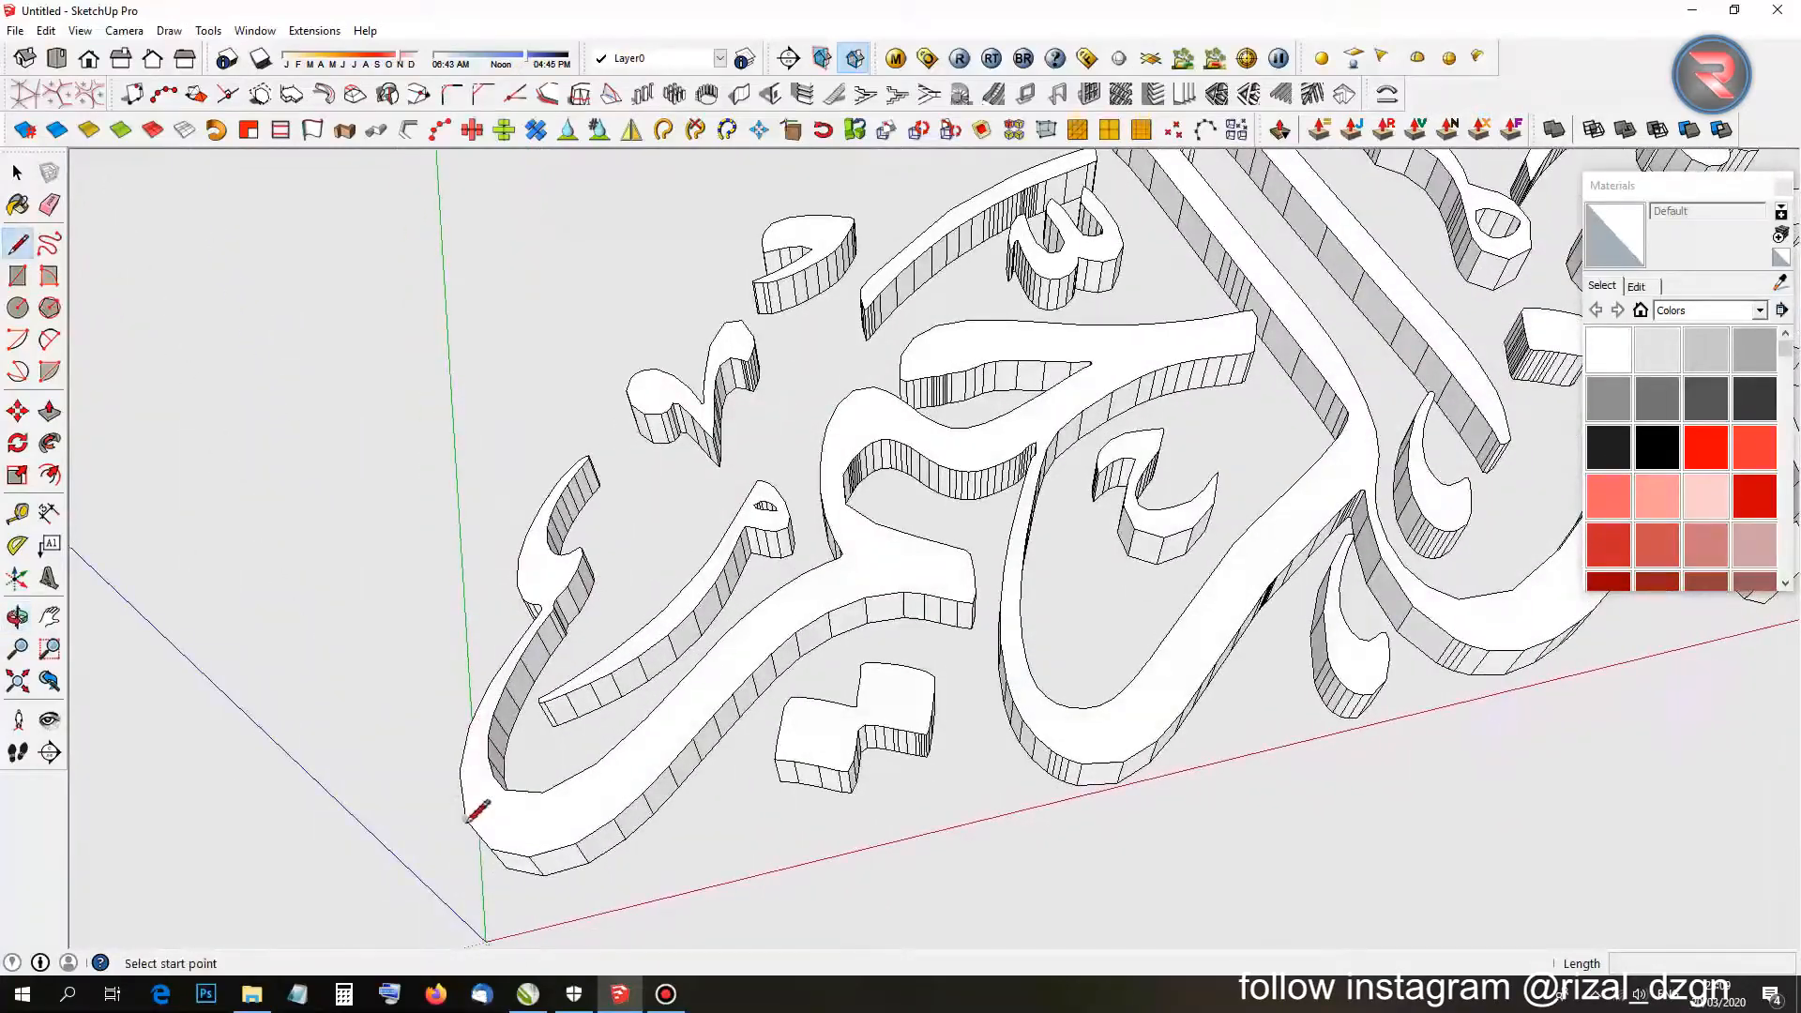
scroll(479, 812, down, 4)
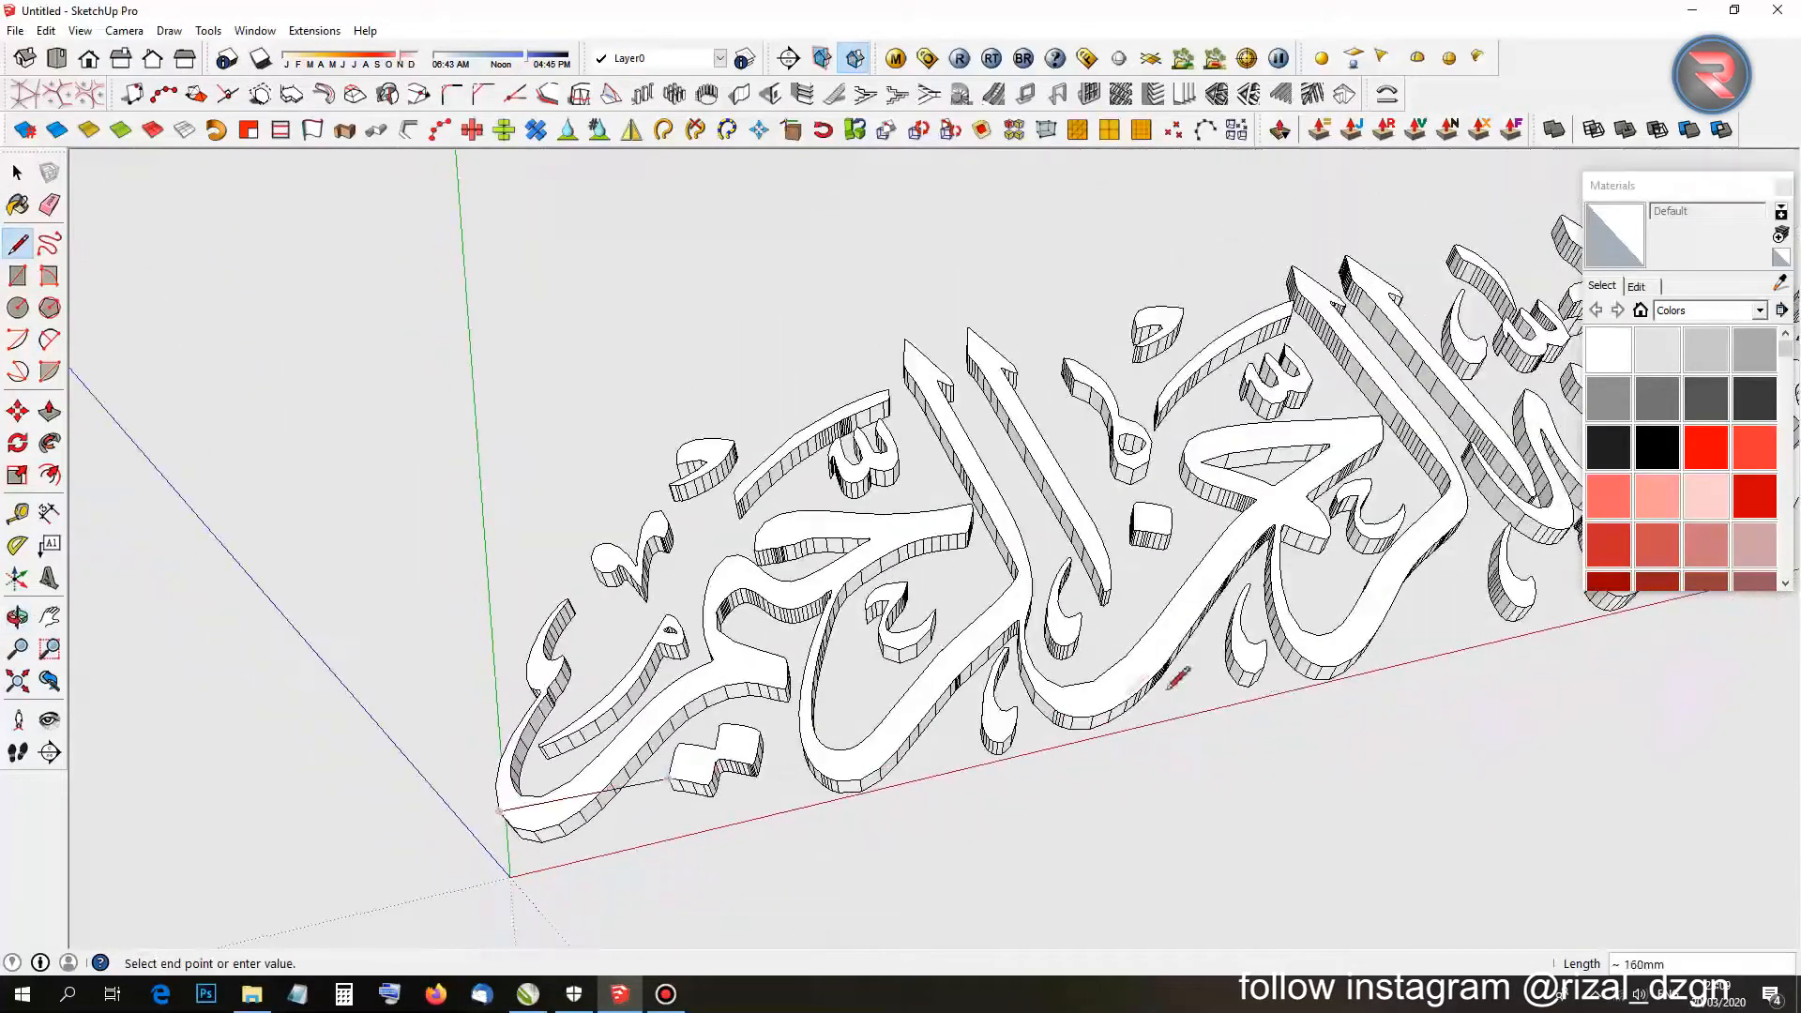
shift+middle_drag(1179, 676, 194, 965)
scroll(644, 747, up, 4)
scroll(793, 724, up, 5)
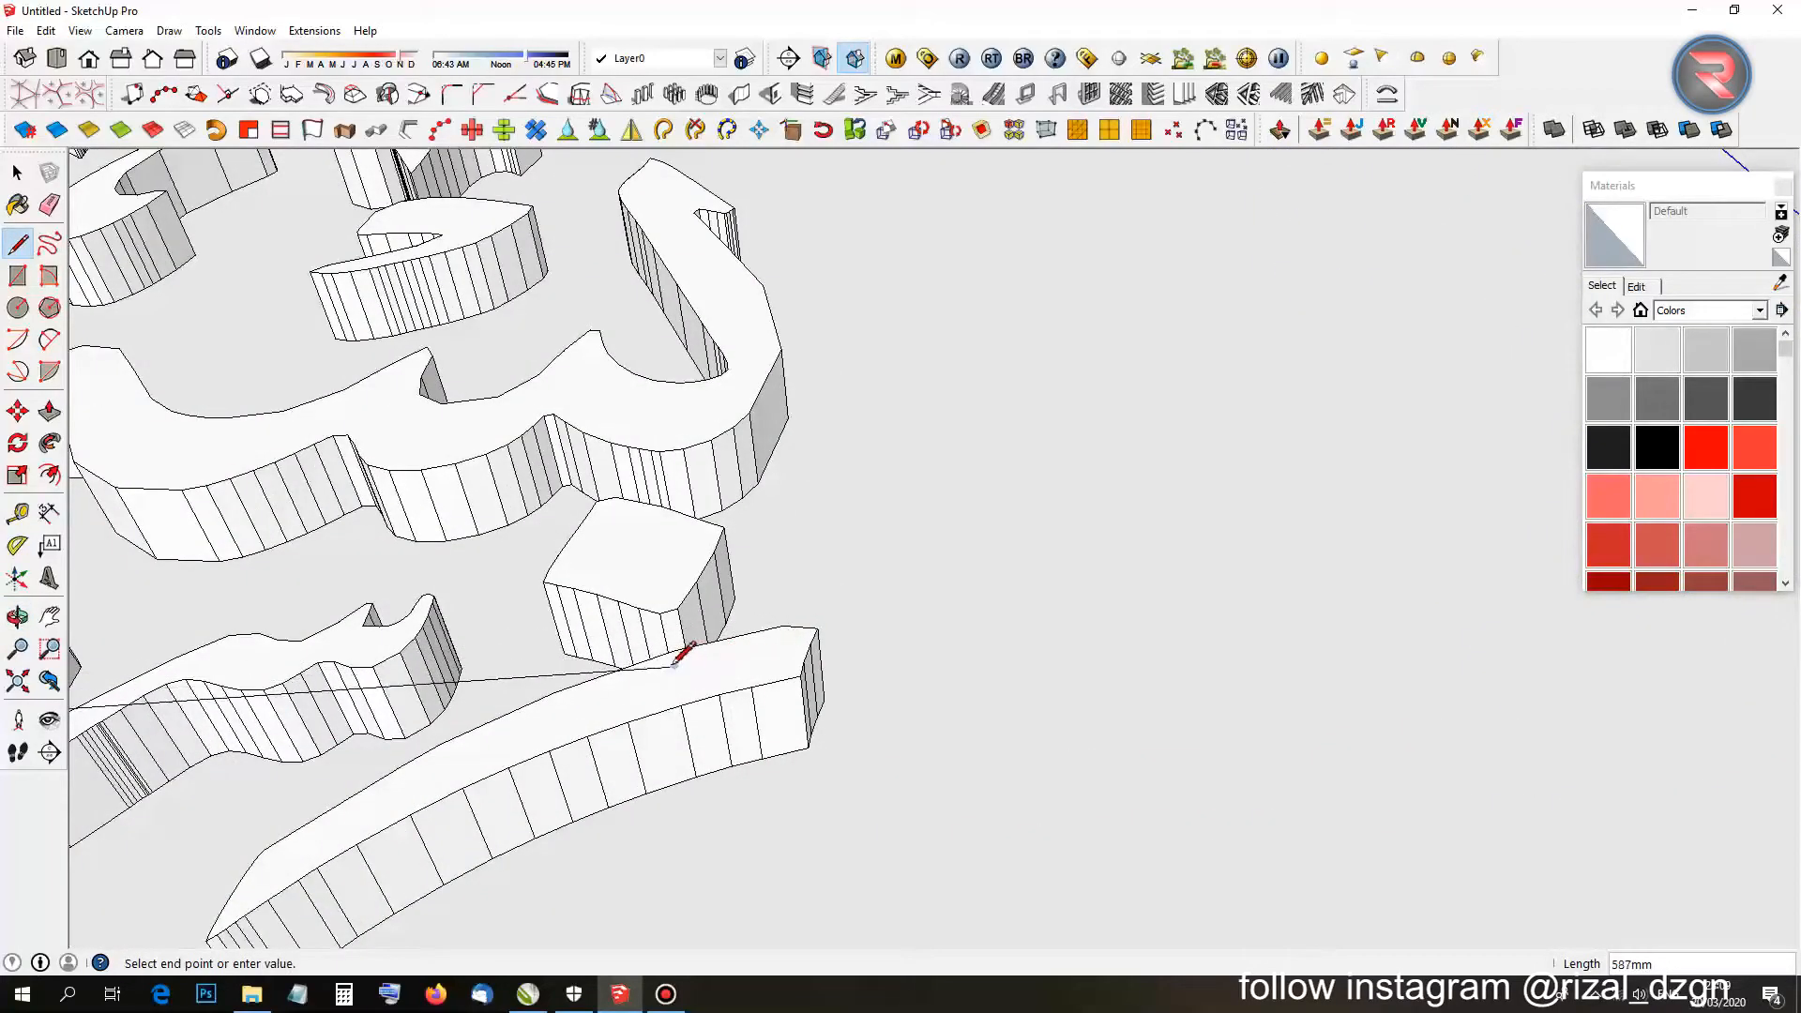
scroll(681, 654, down, 5)
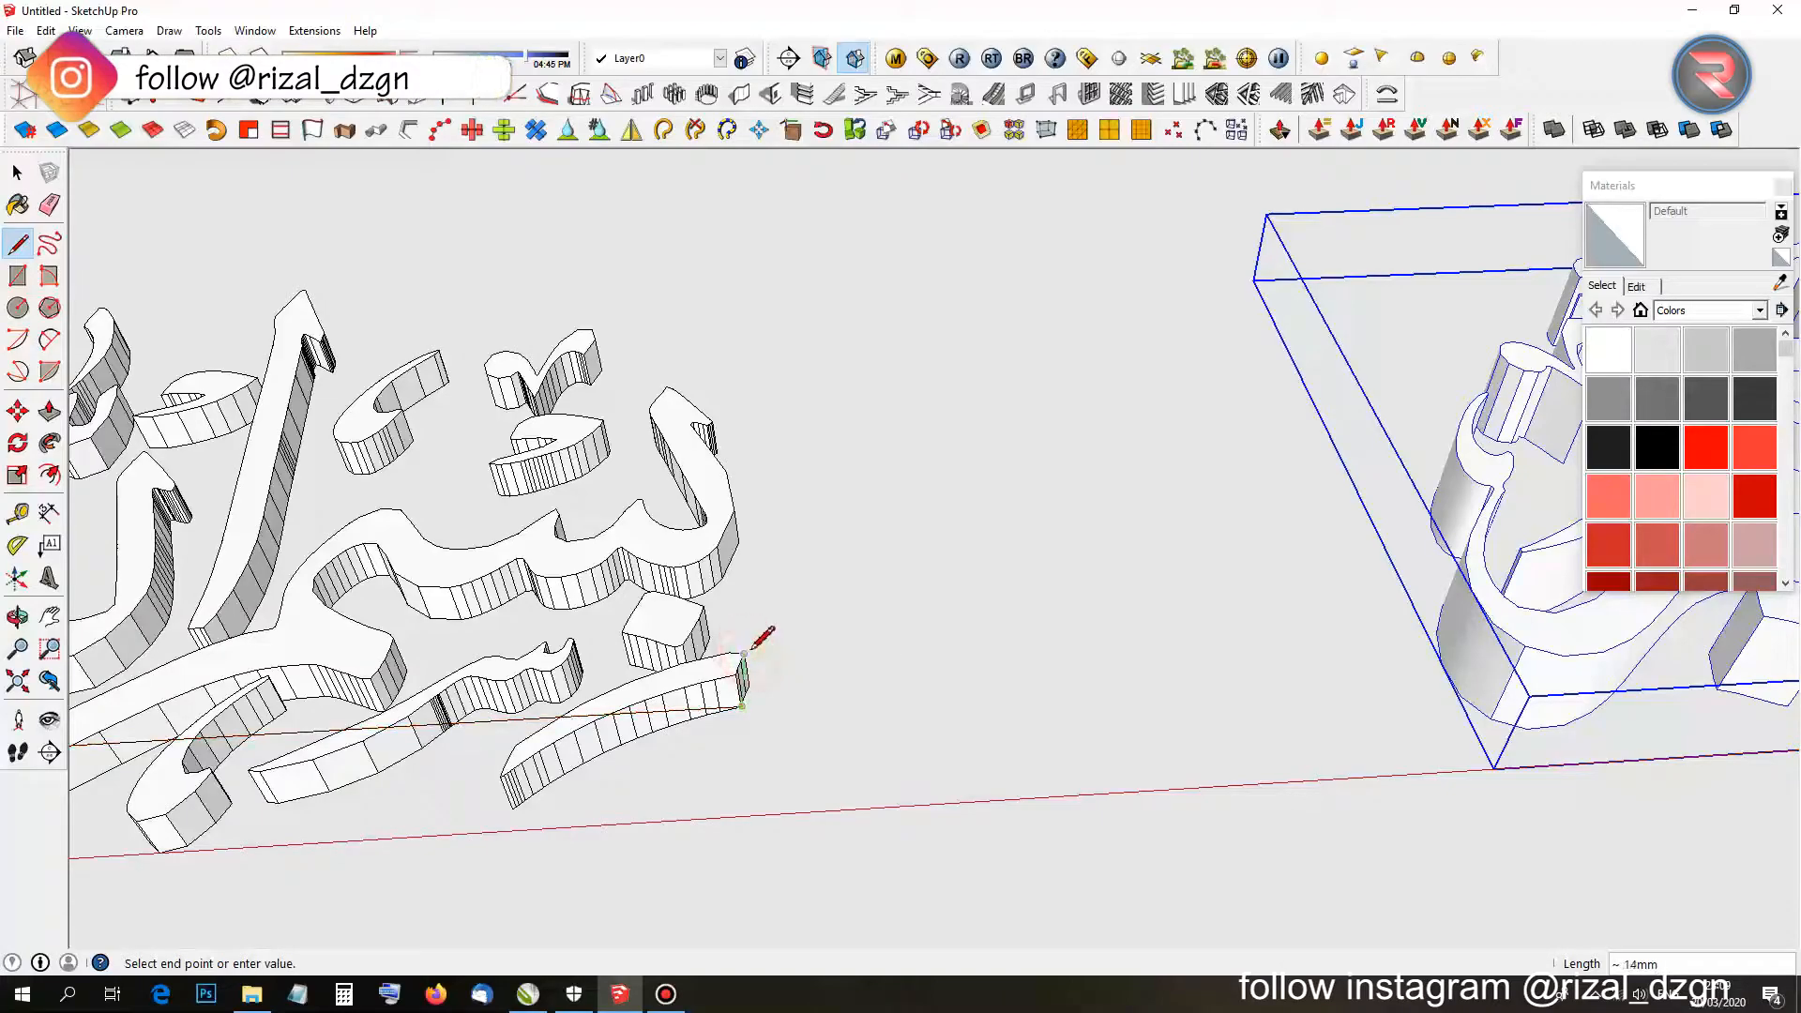
middle_drag(745, 648, 900, 538)
key(m)
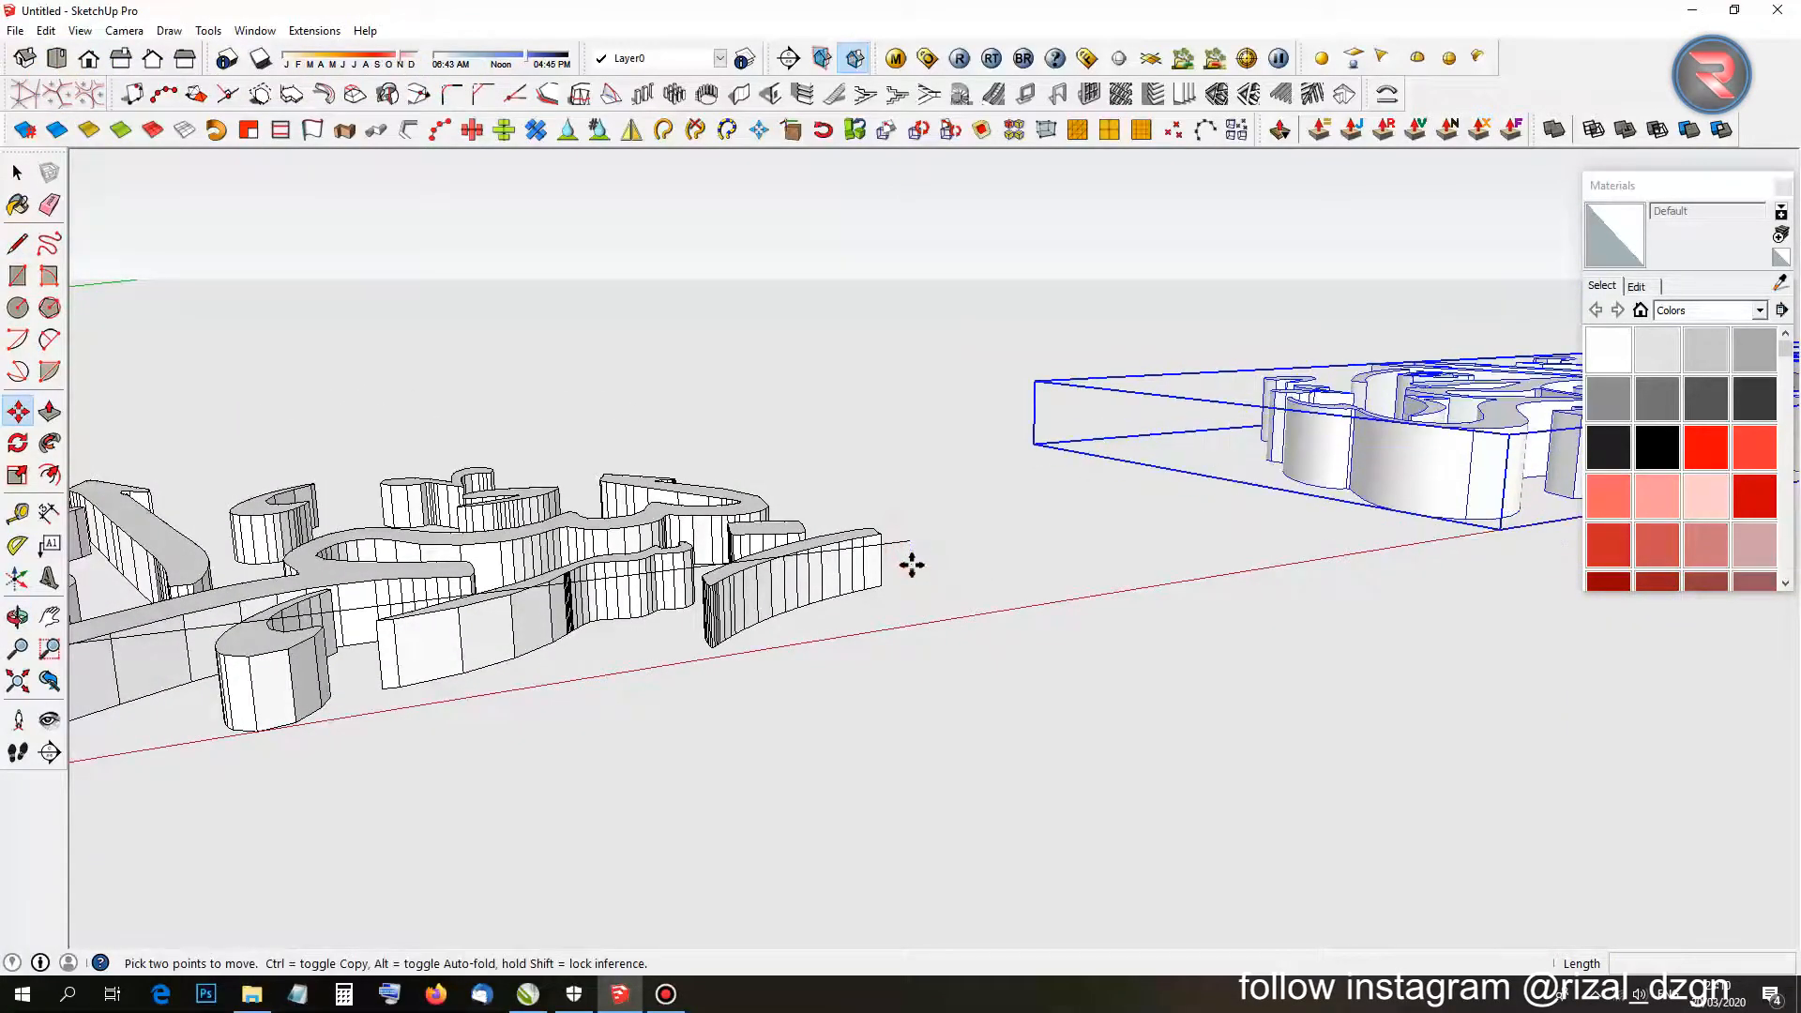
Move the base line 25mm down the blue axis, just below the calligraphy.
key(space)
click(910, 546)
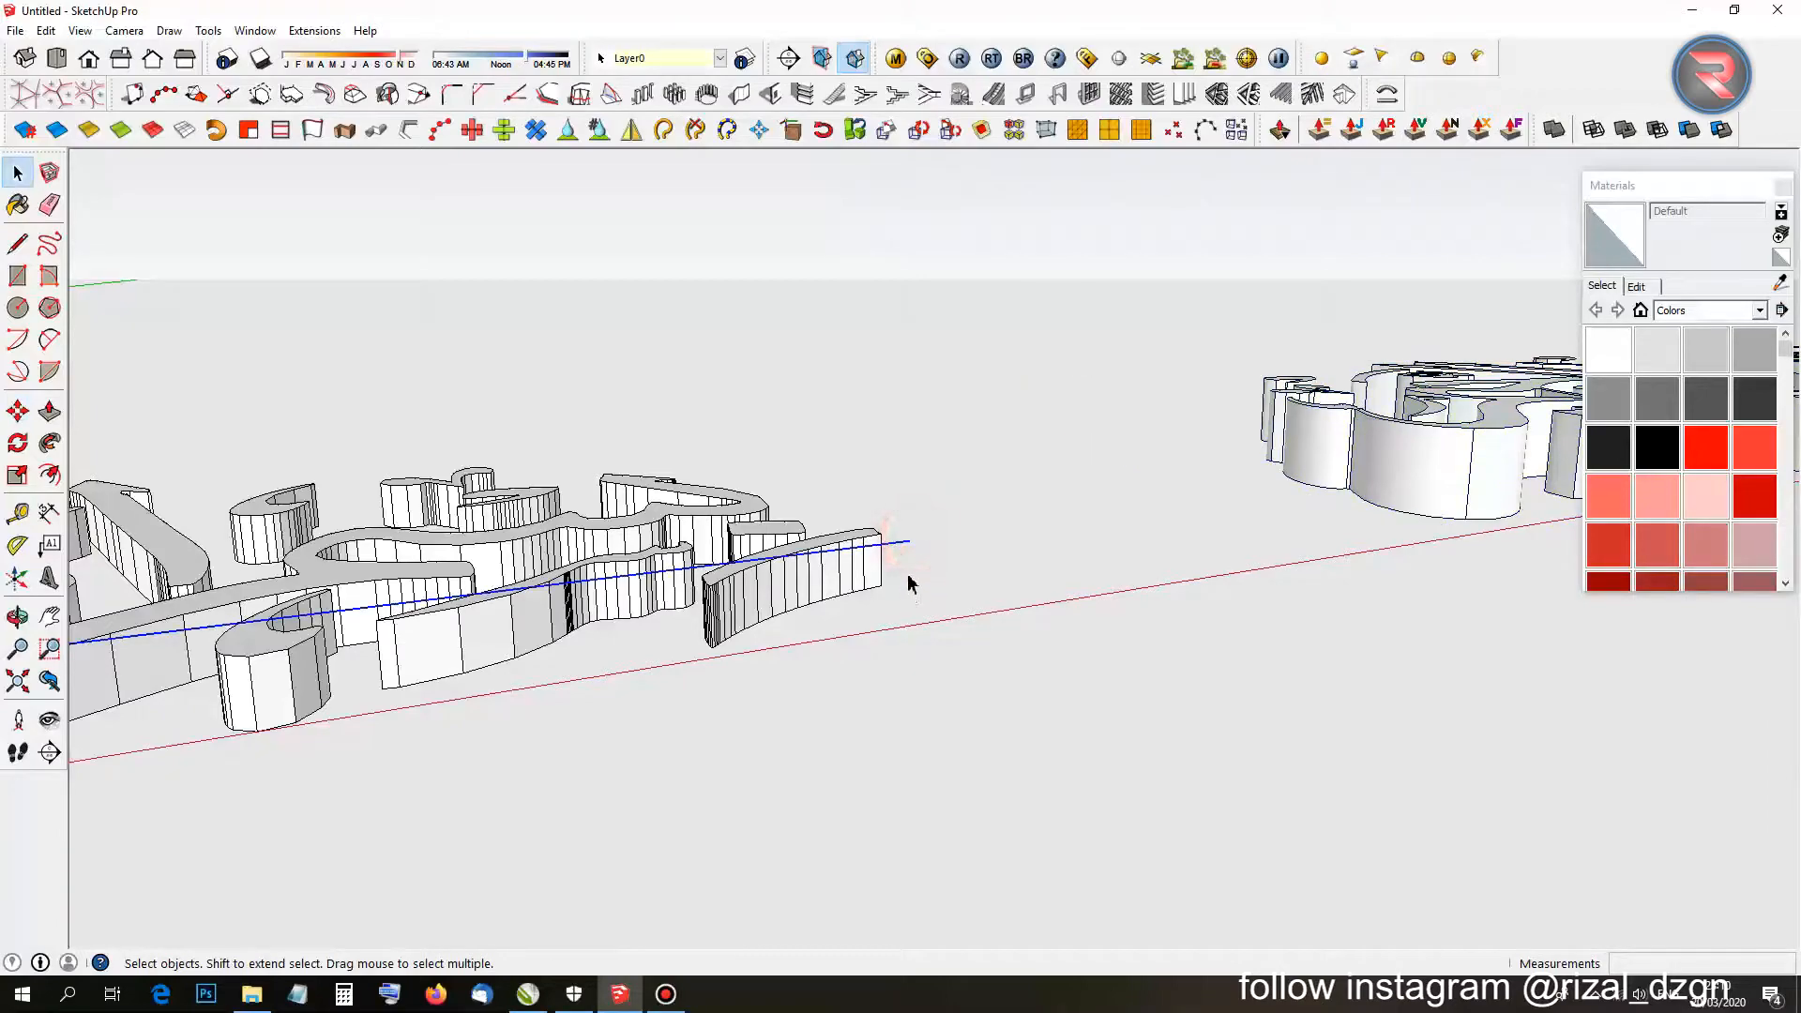
key(m)
click(910, 537)
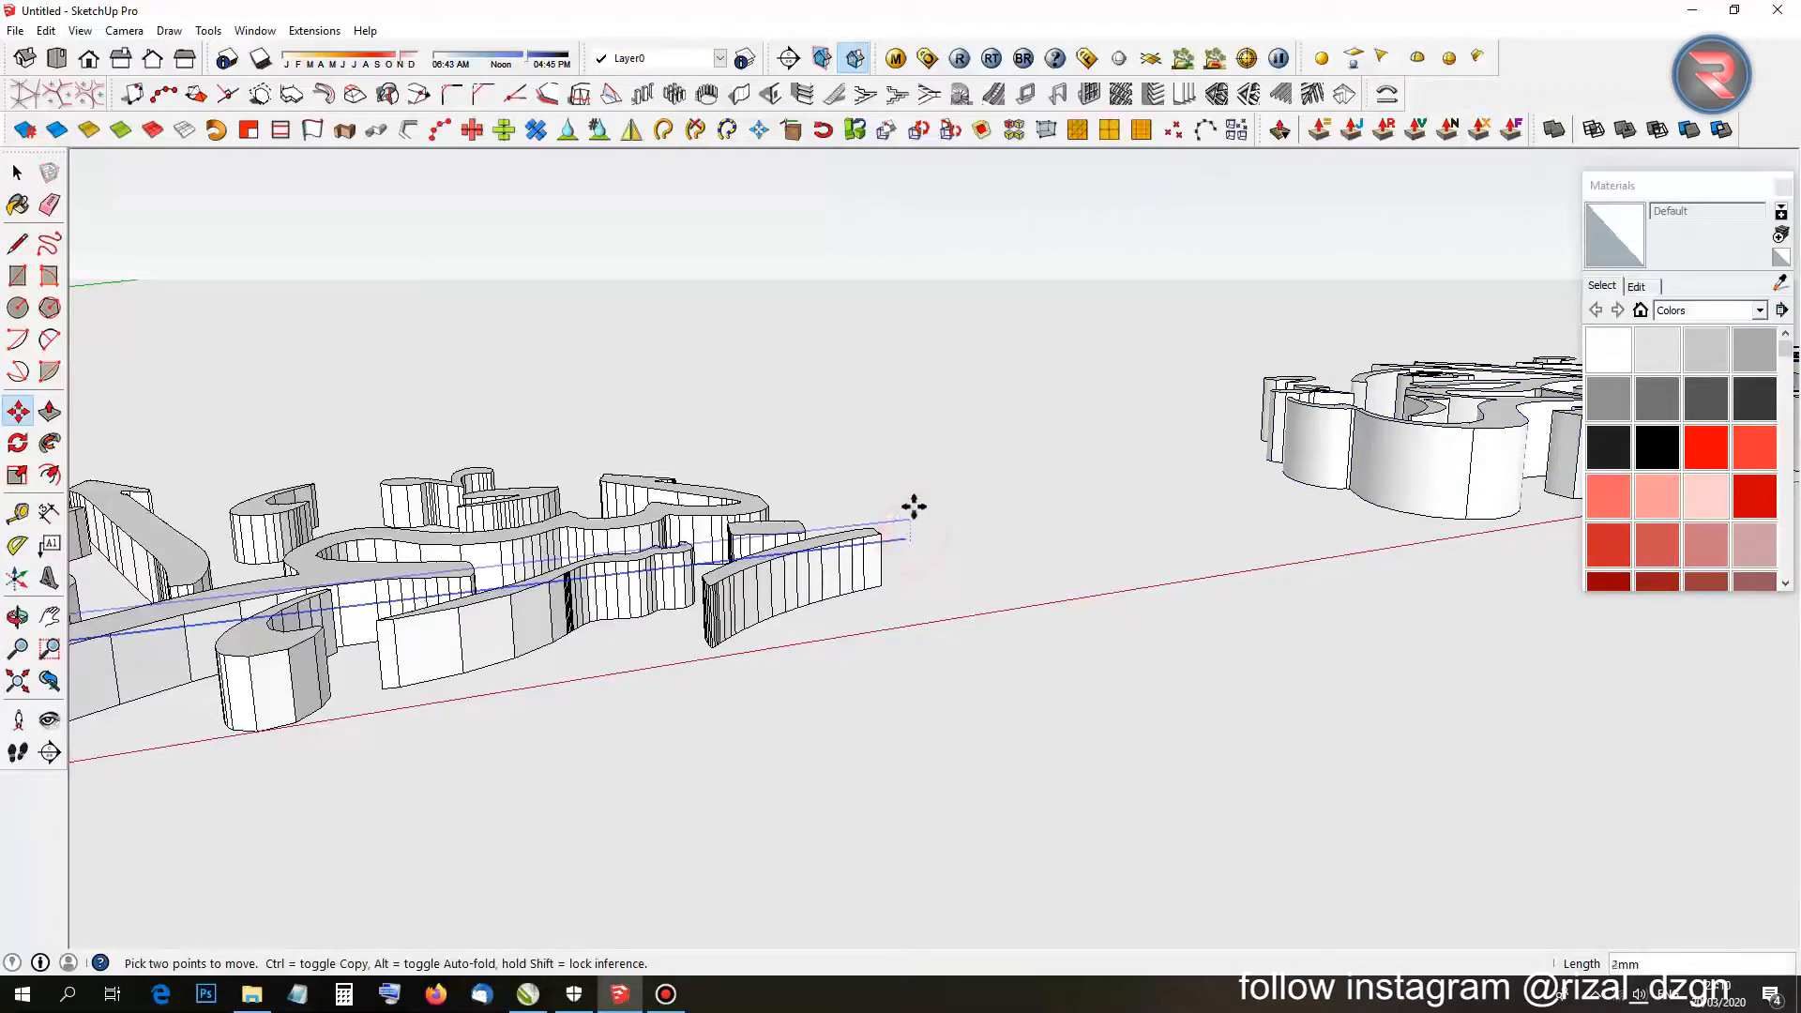
click(910, 574)
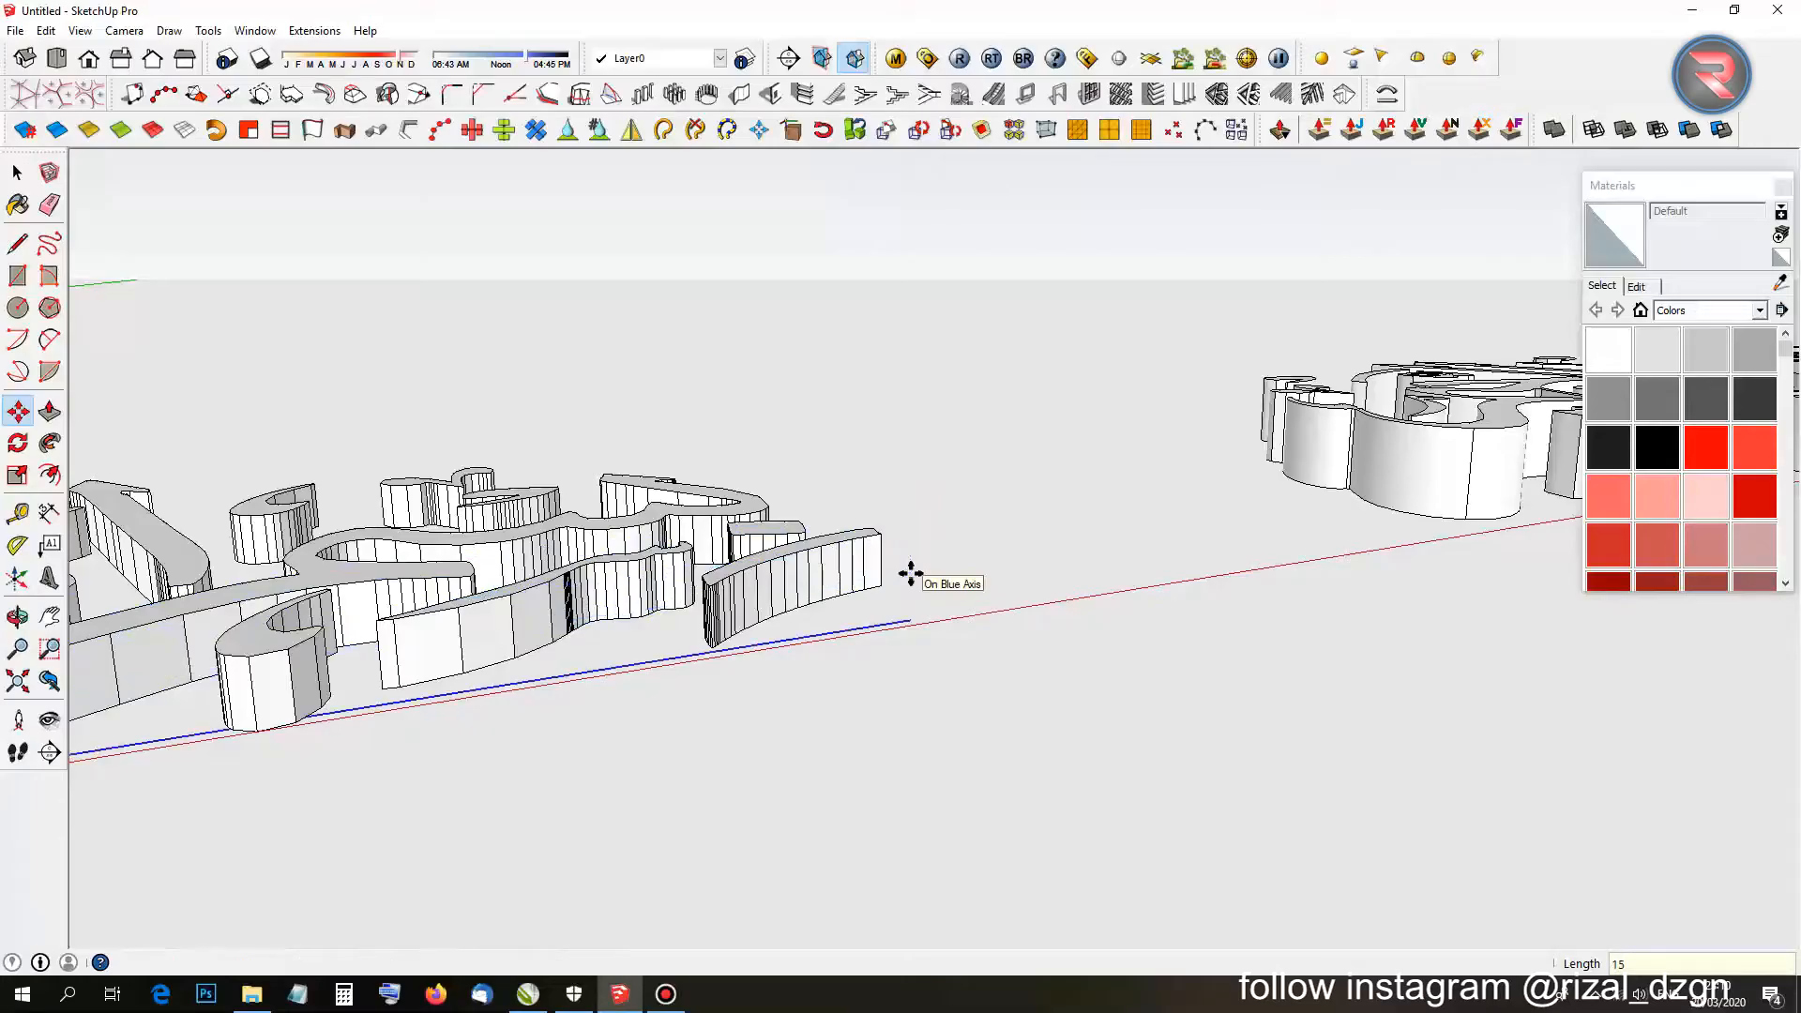
middle_drag(909, 575, 1094, 583)
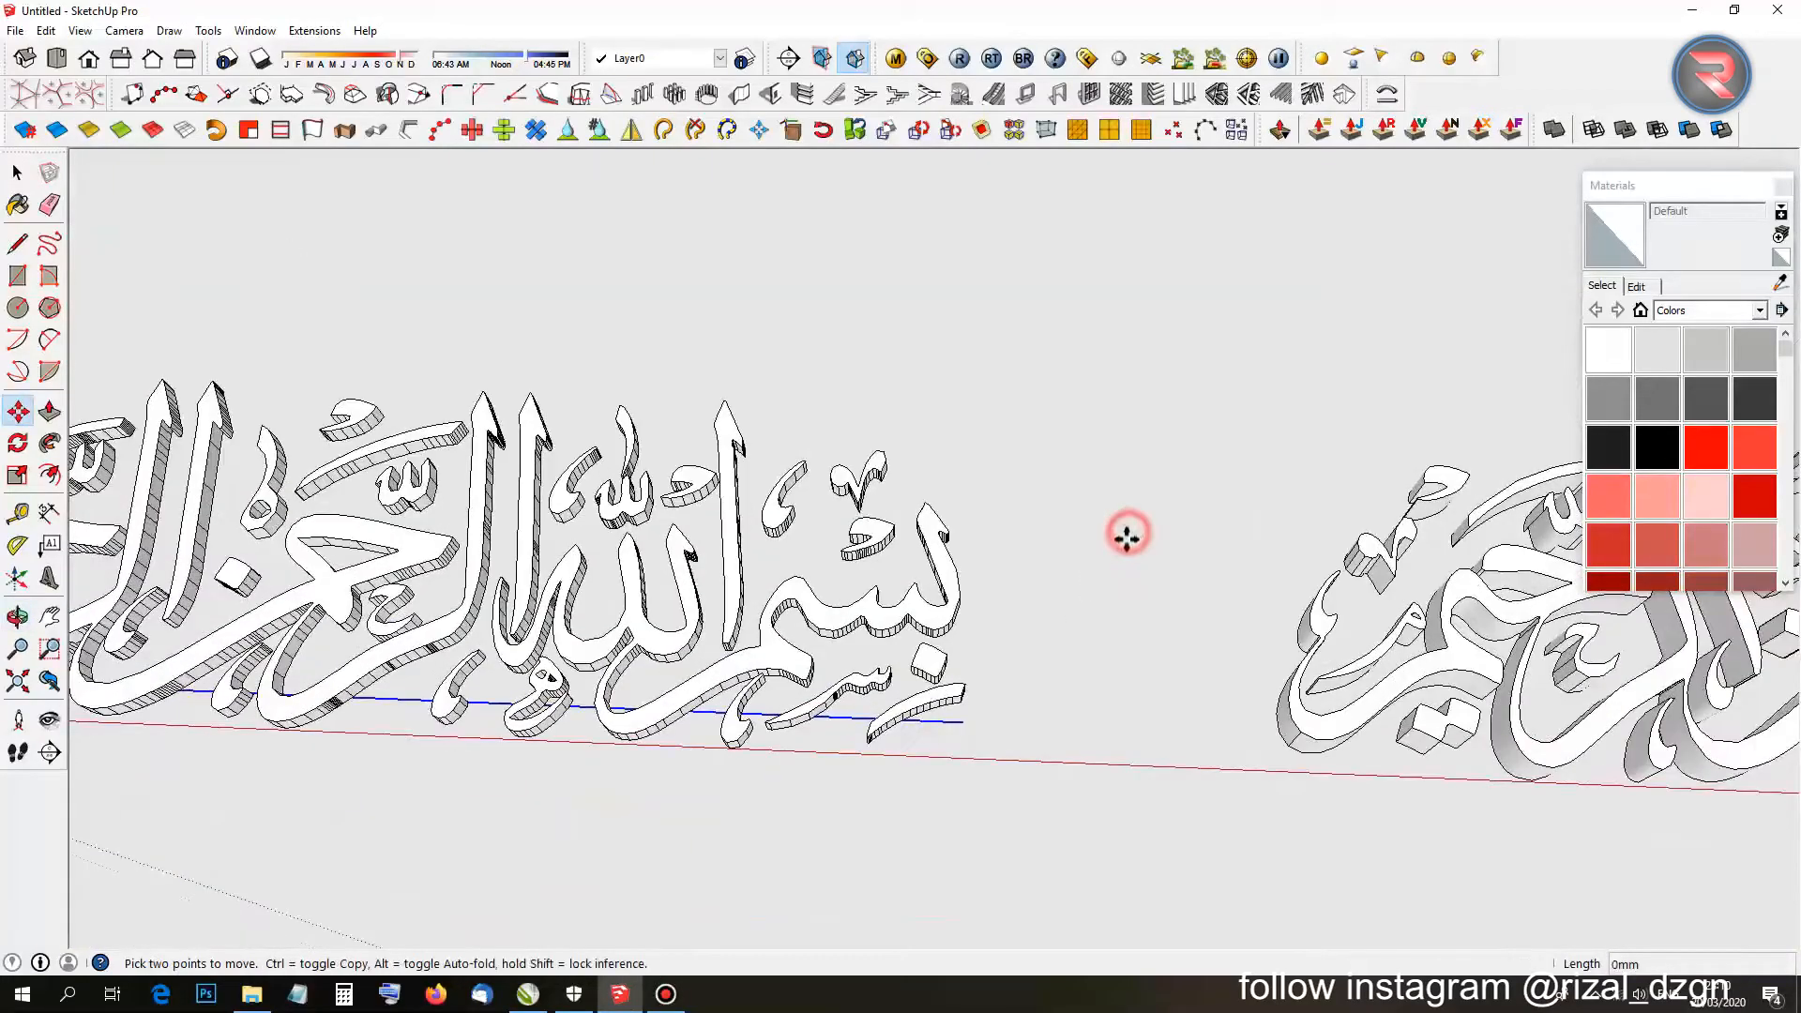
click(1125, 576)
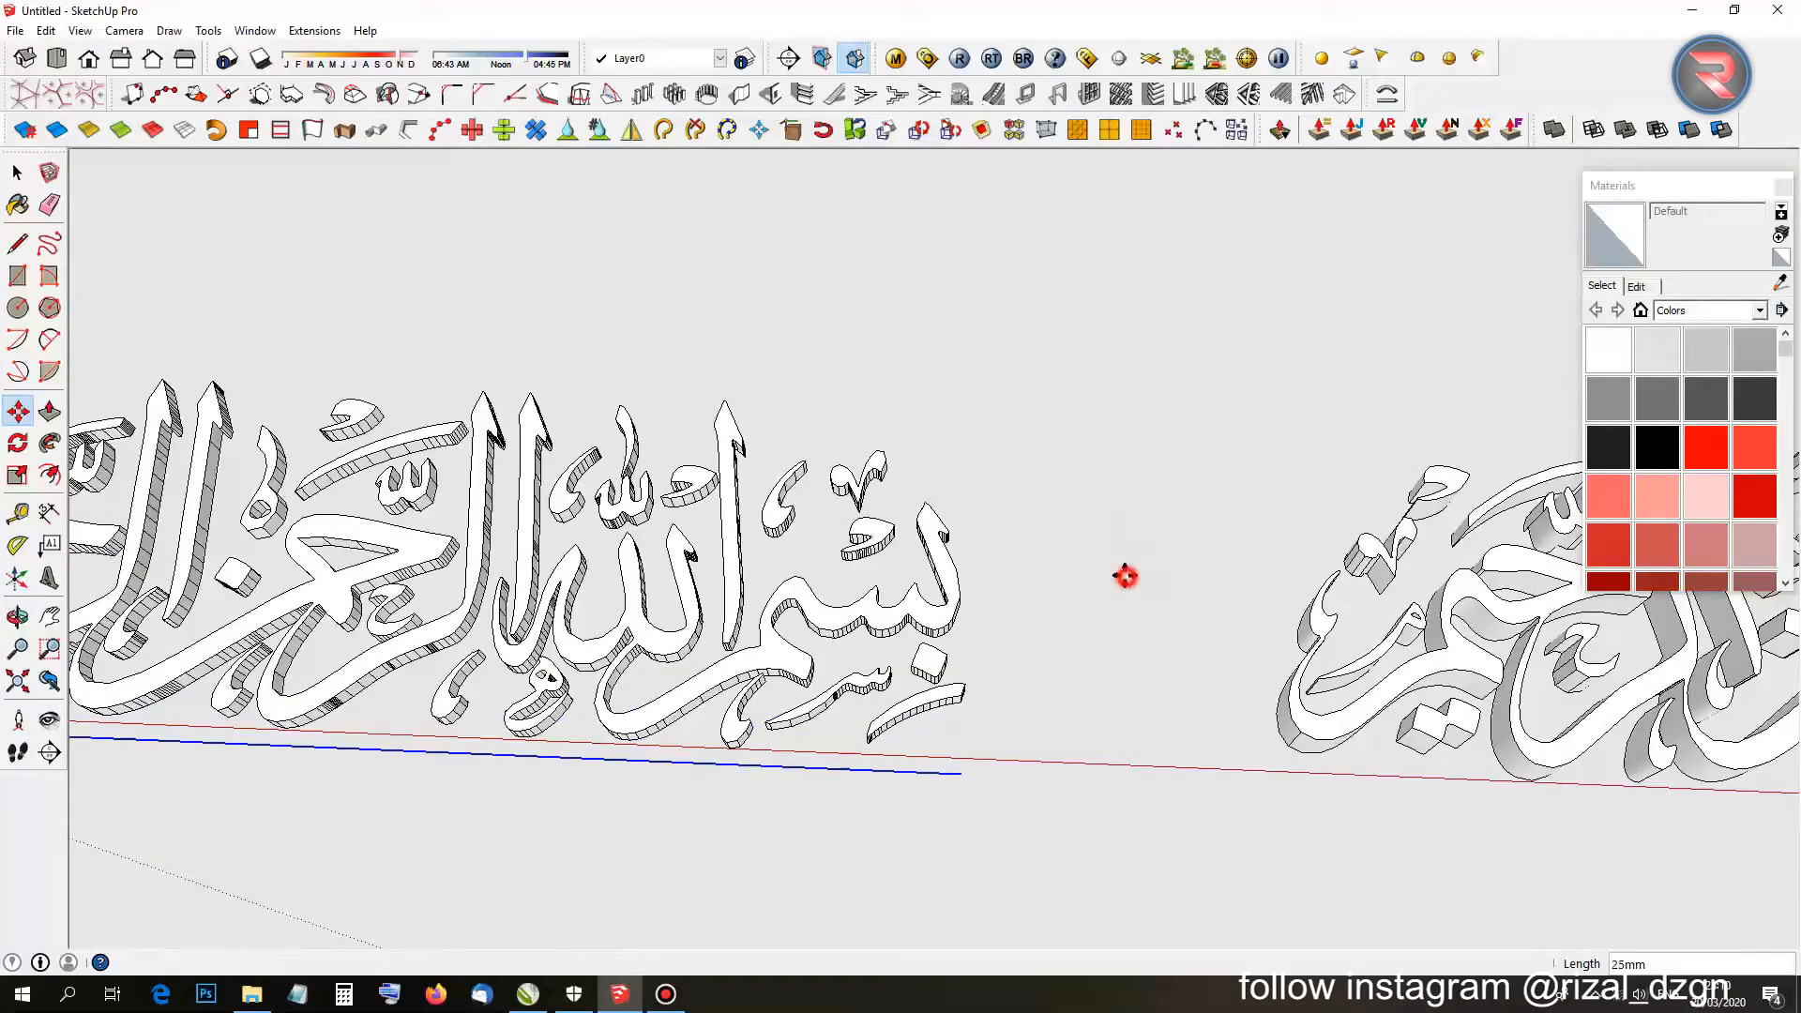
scroll(1172, 591, down, 2)
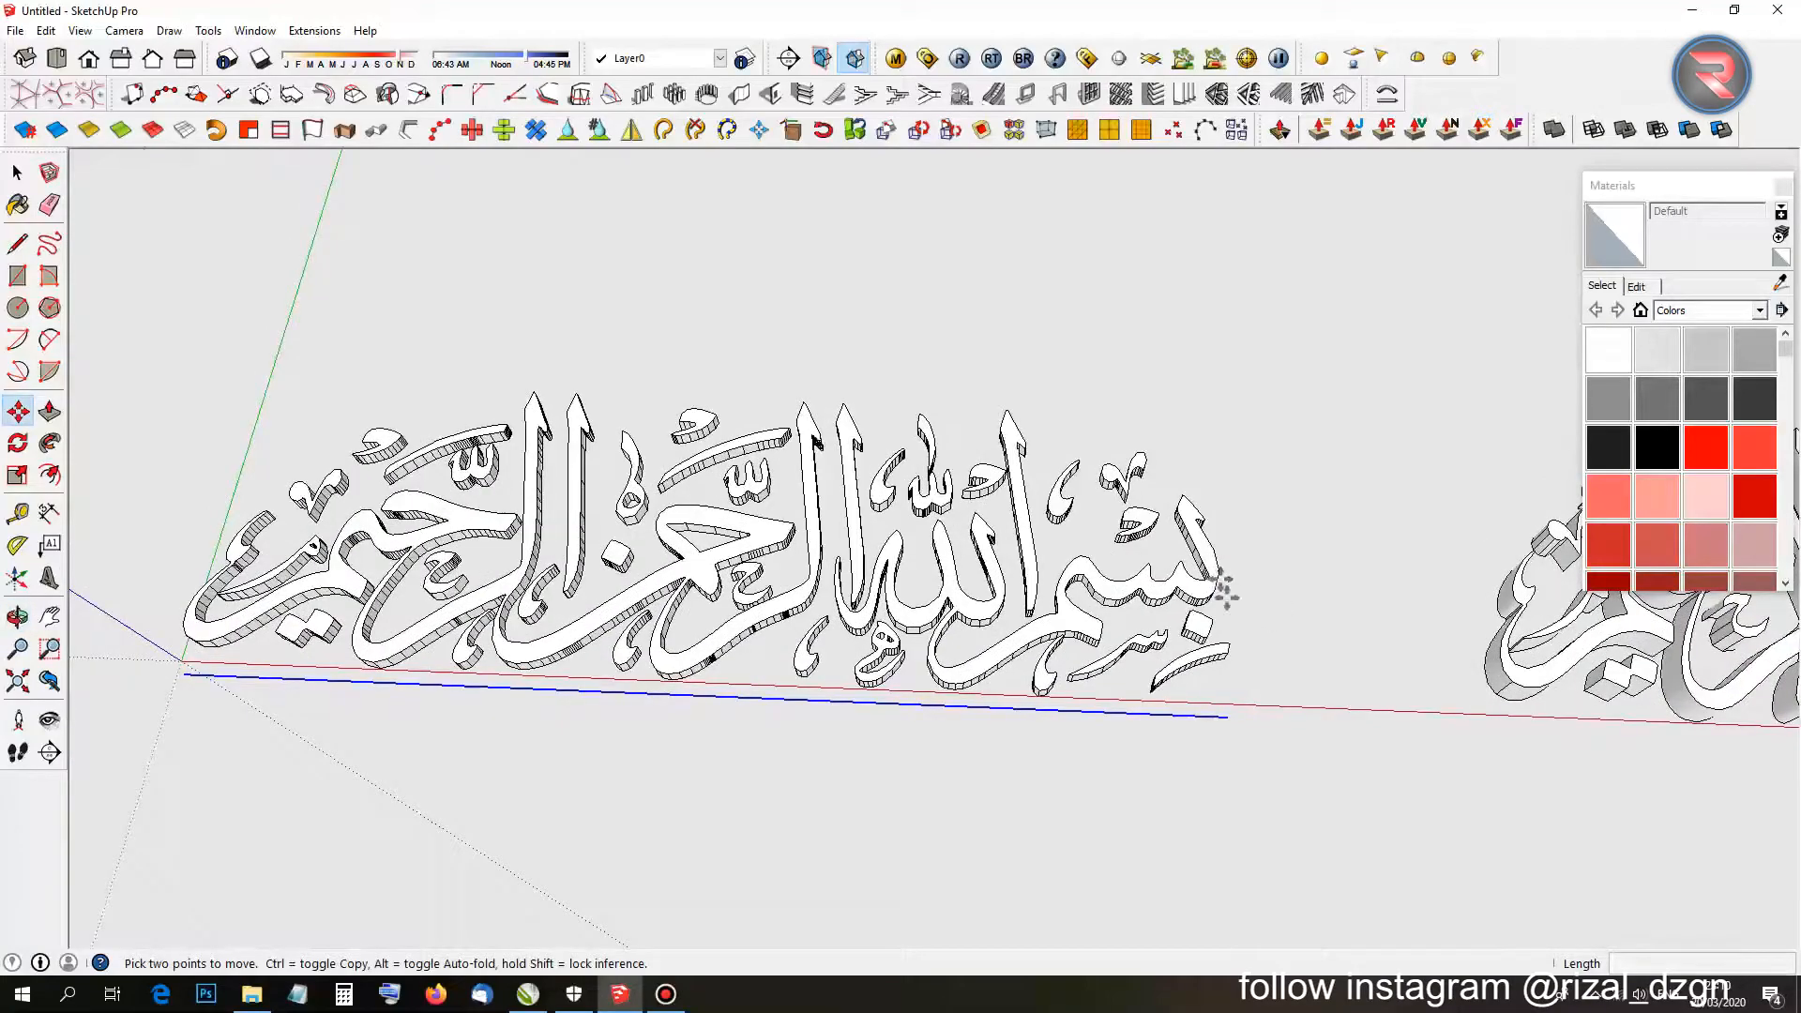
Copy the line upward above the calligraphy and start a 2-point arc at its left end.
key(ctrl)
click(1323, 638)
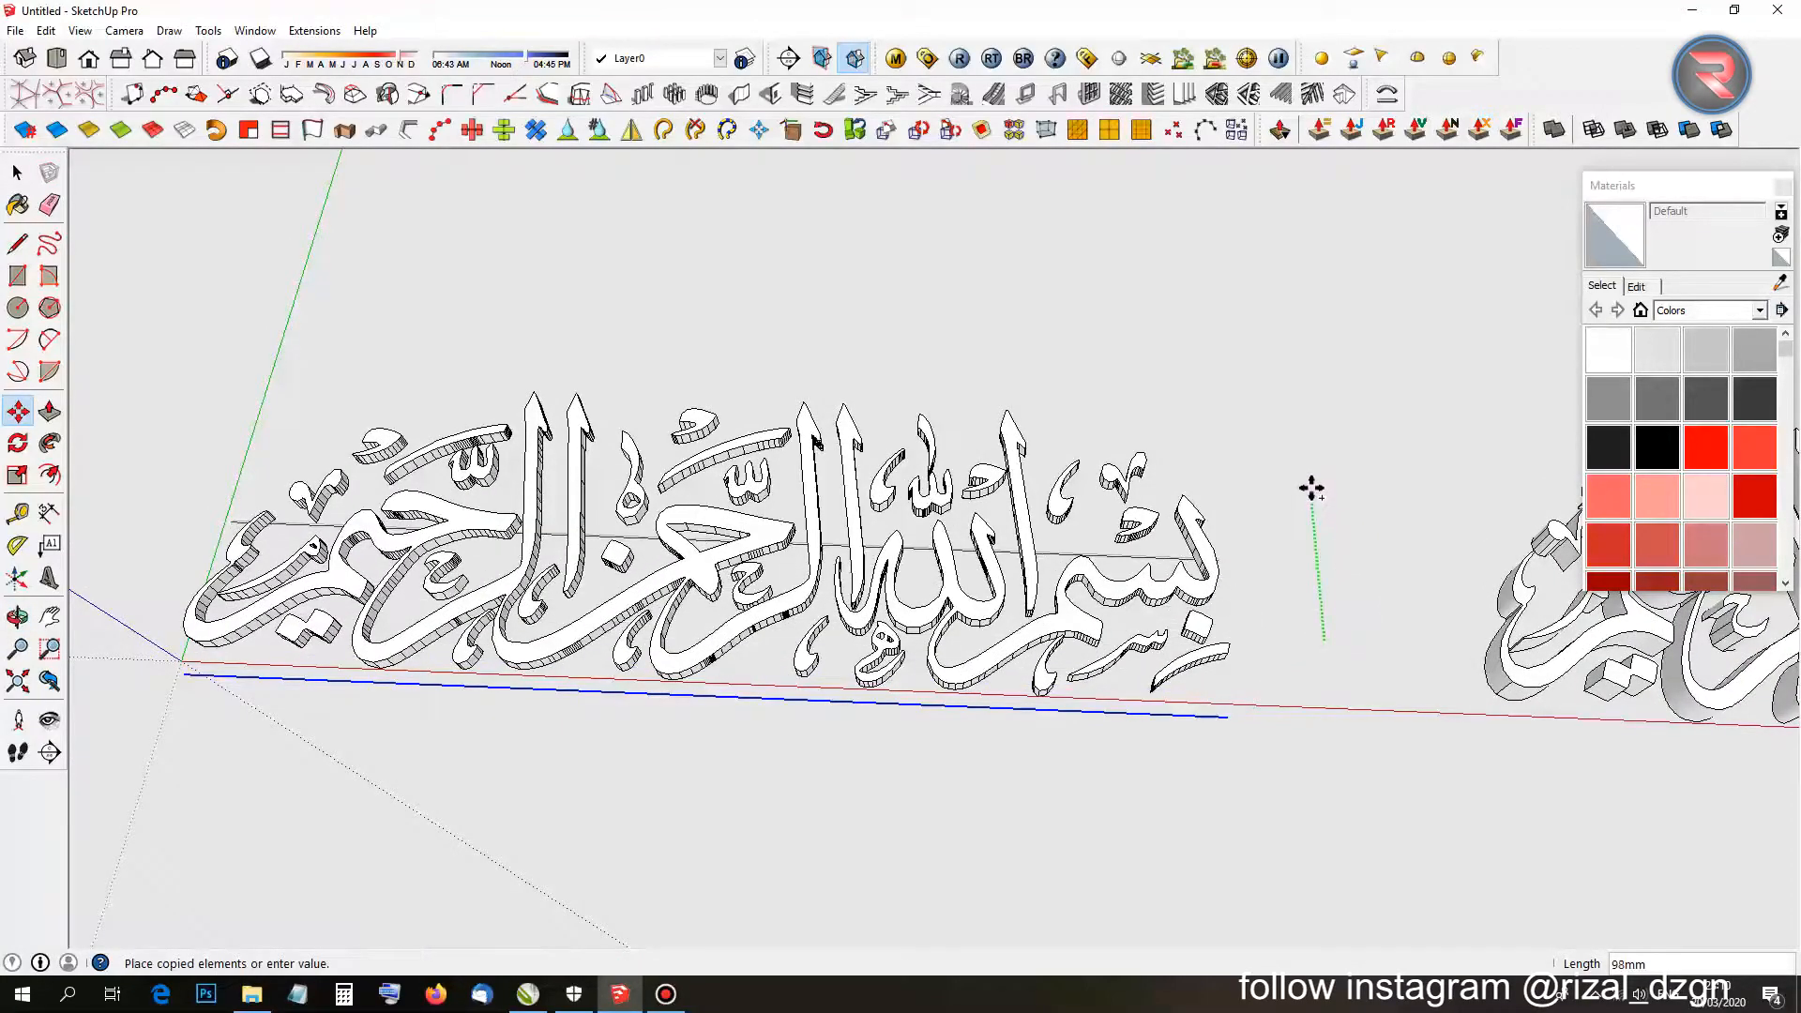
click(1314, 301)
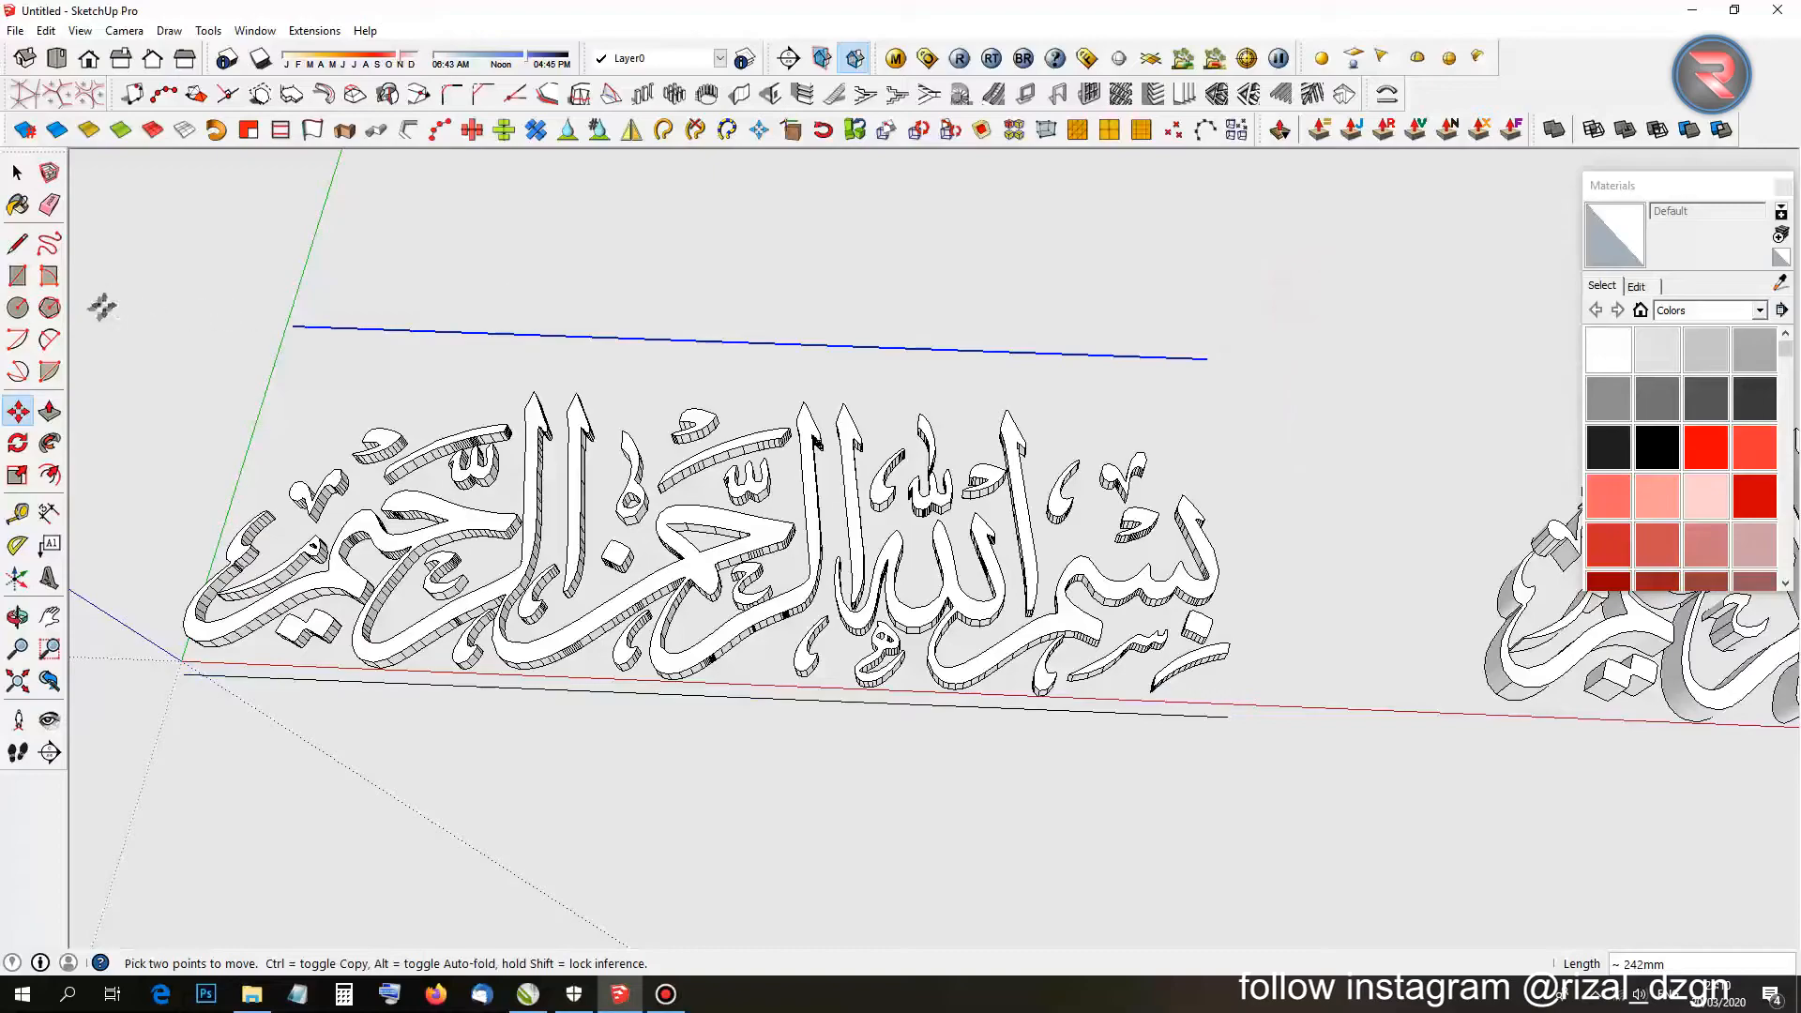
click(52, 338)
click(299, 327)
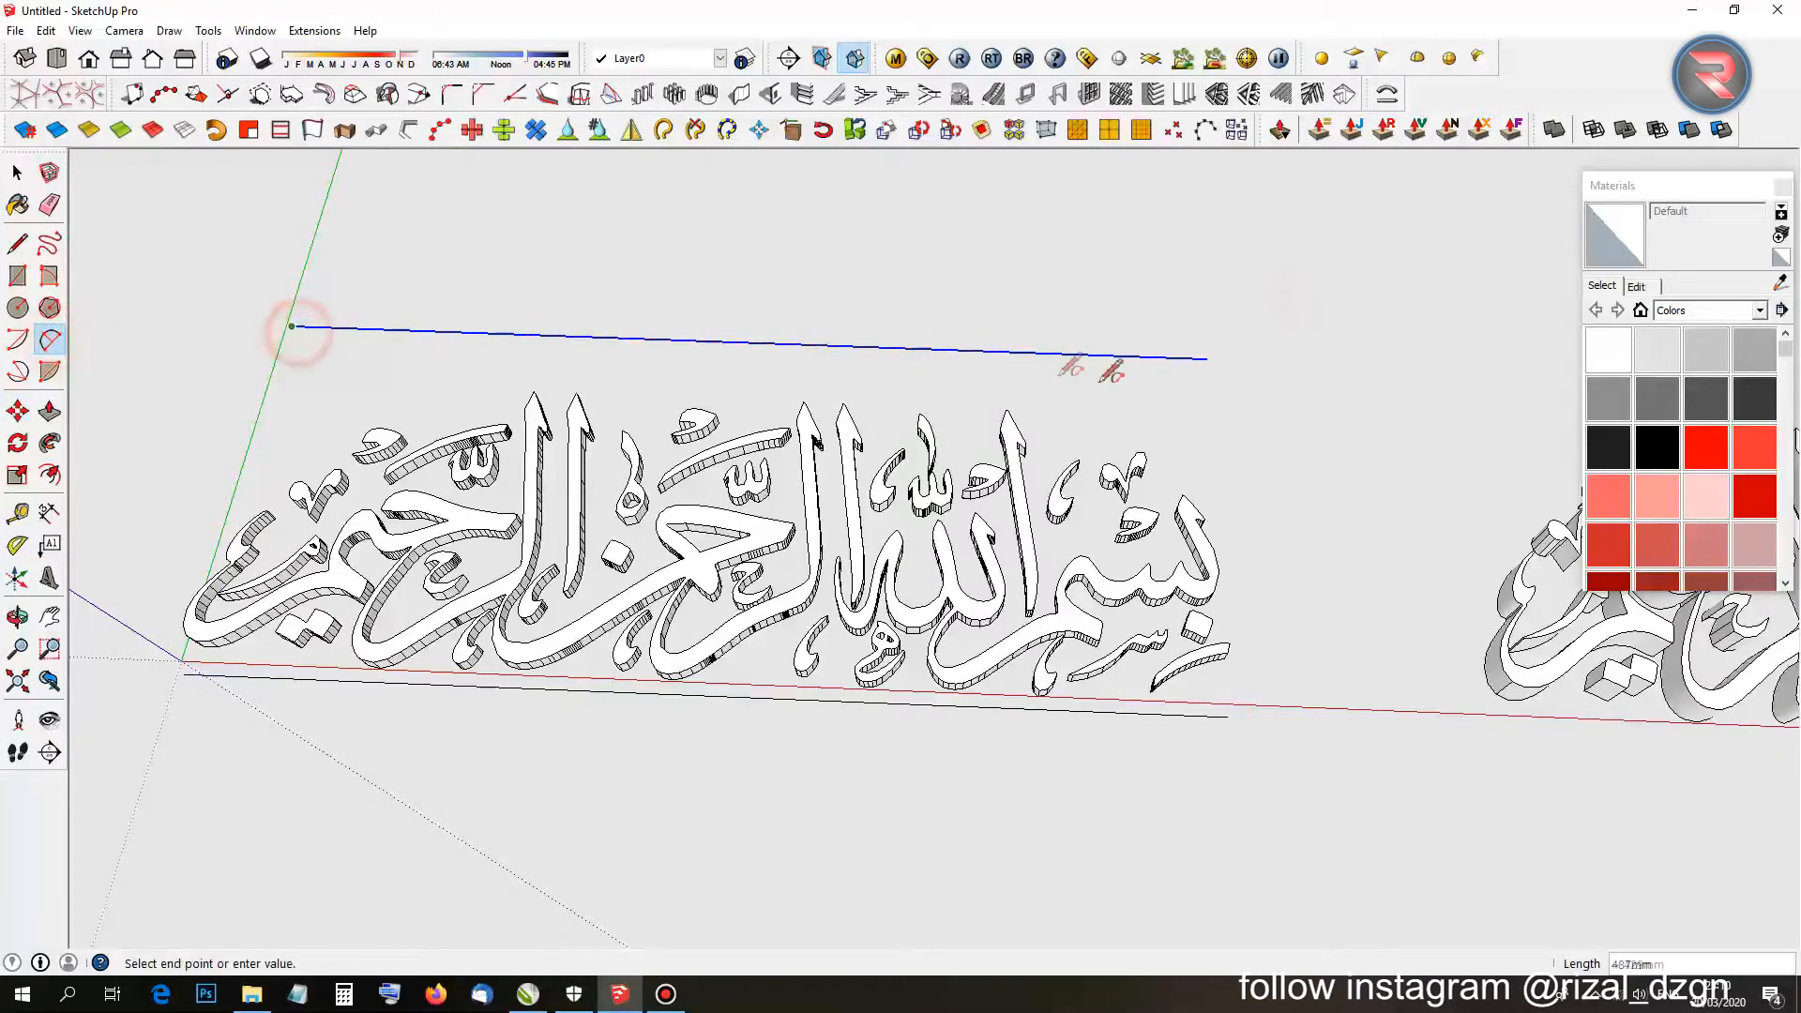
Finish the arc across the upper line's ends, set its bulge, and erase its chord and face.
click(1207, 358)
middle_drag(1208, 358, 872, 455)
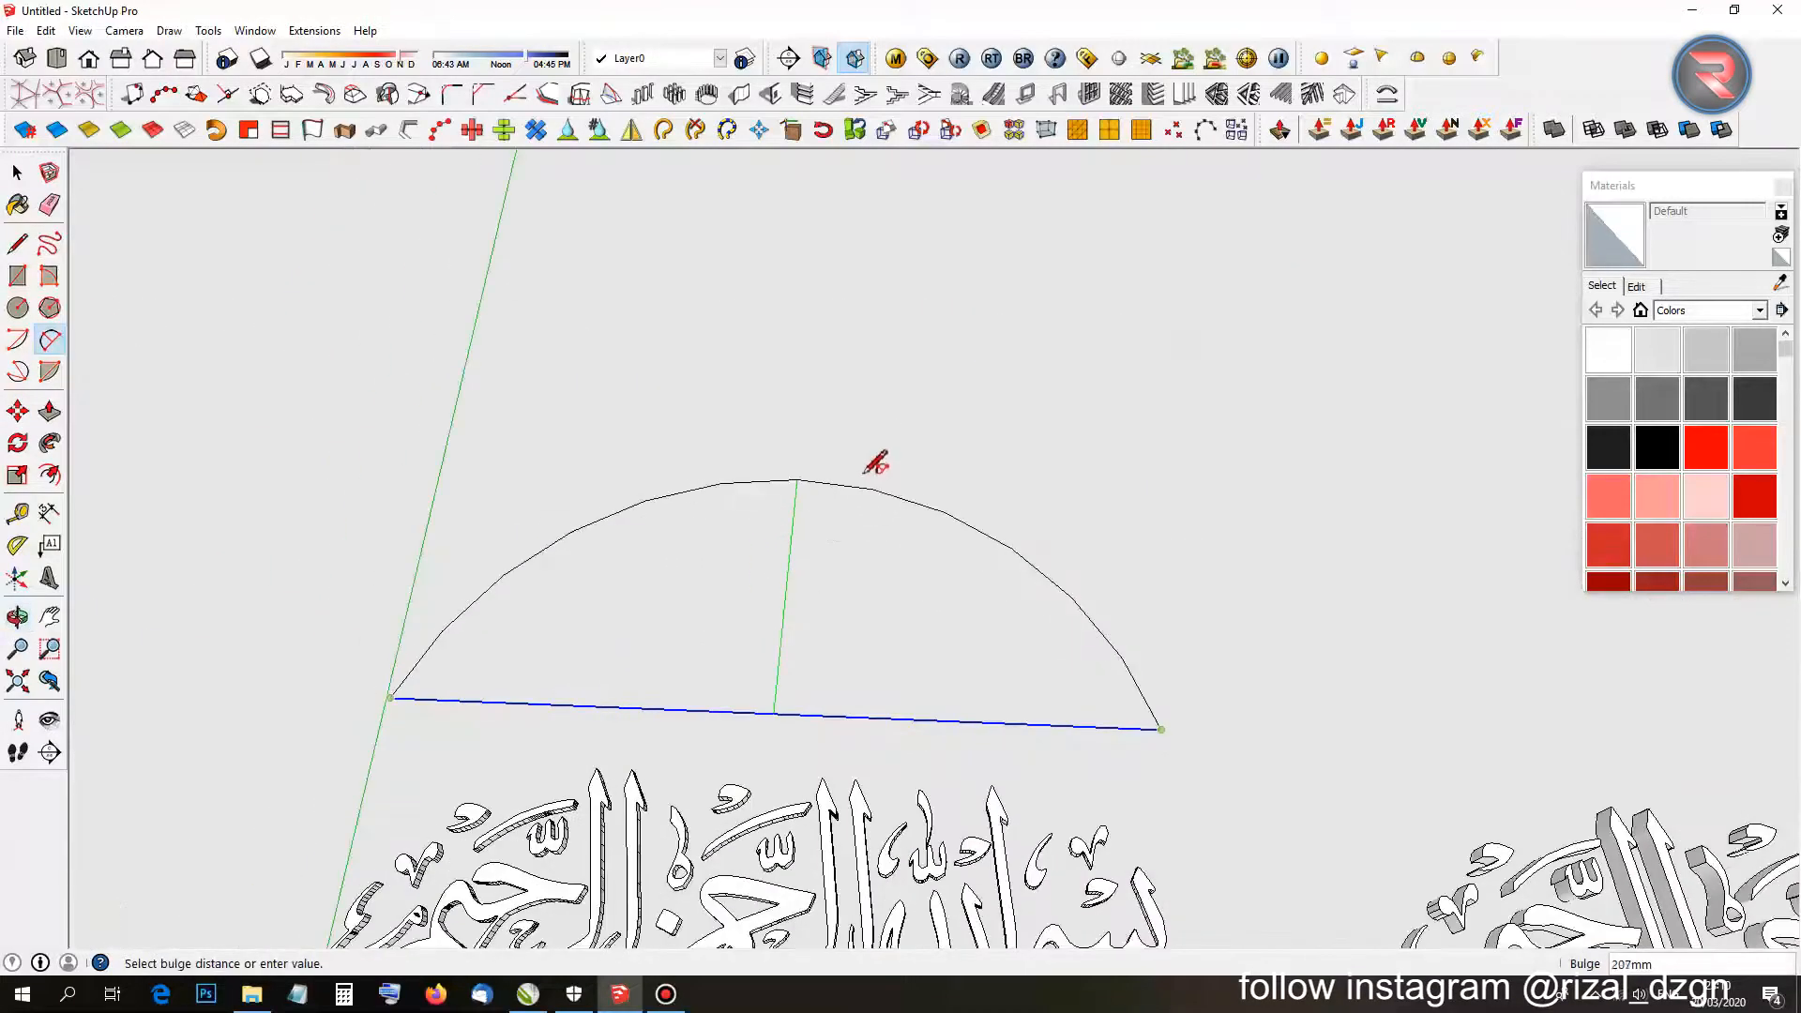
click(871, 455)
scroll(849, 525, down, 3)
key(e)
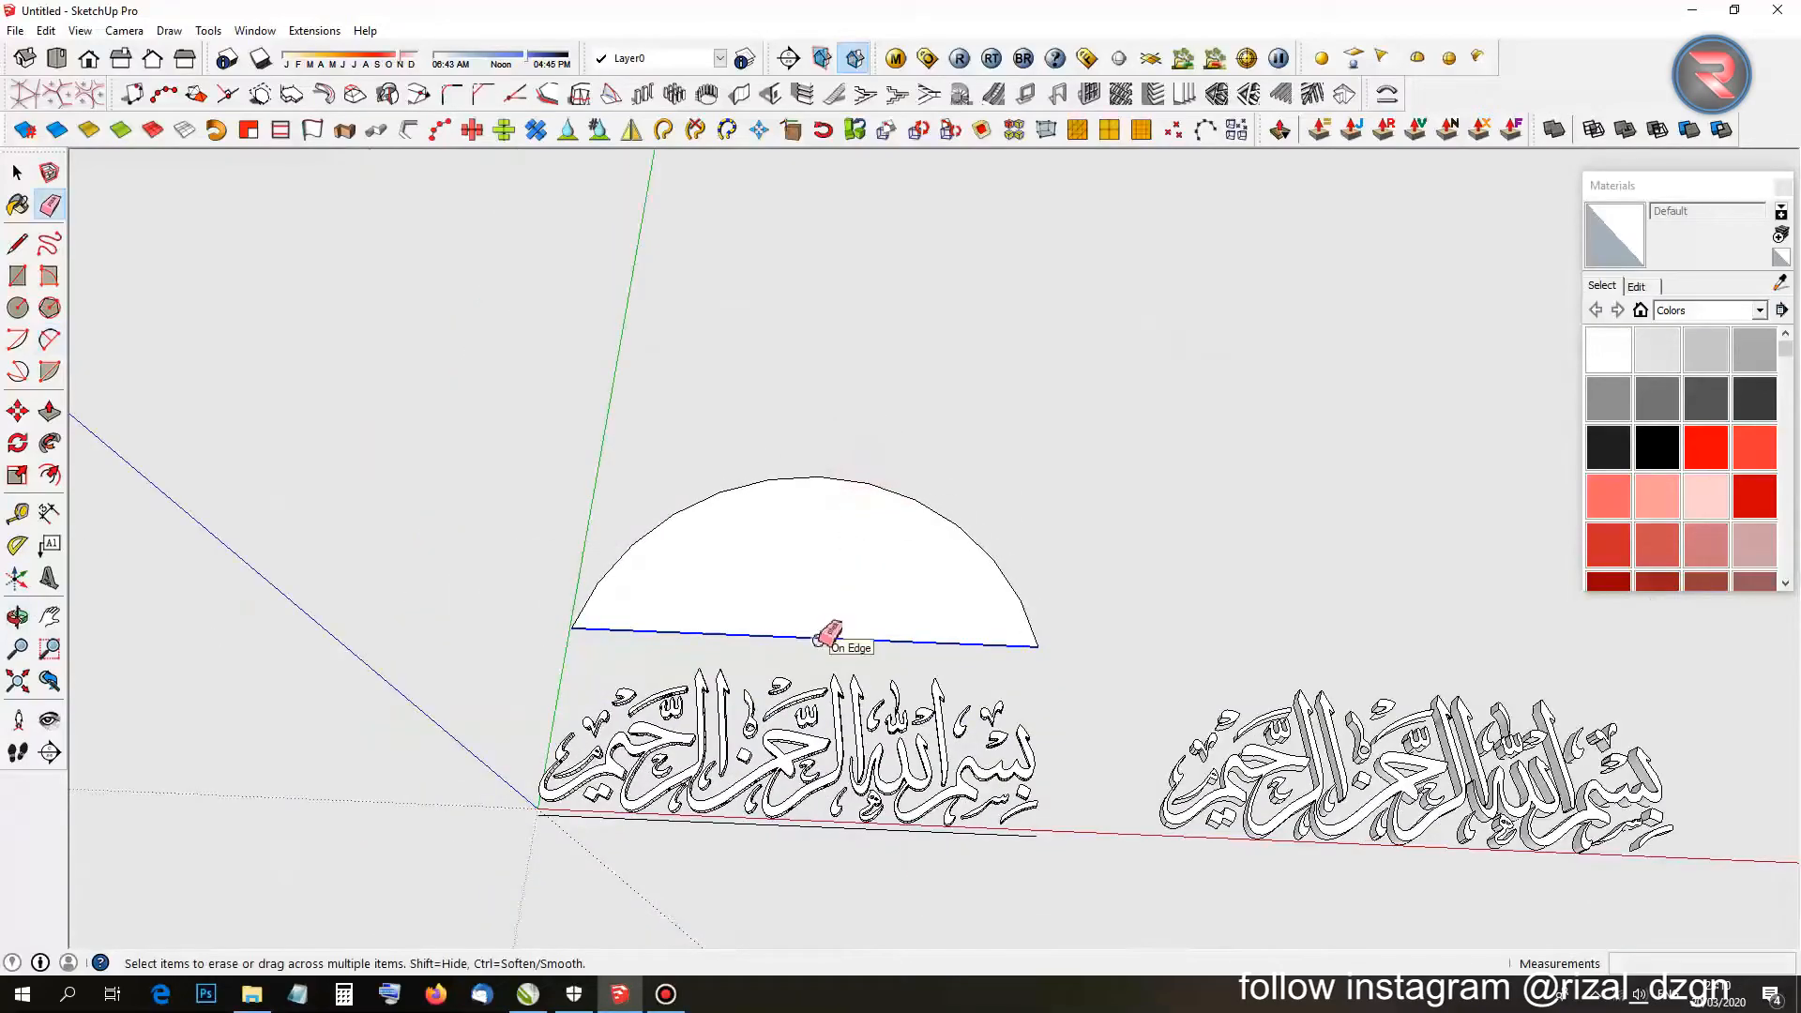
drag(816, 645, 808, 589)
mouse_move(846, 655)
middle_down()
mouse_move(930, 634)
mouse_move(1023, 790)
middle_up()
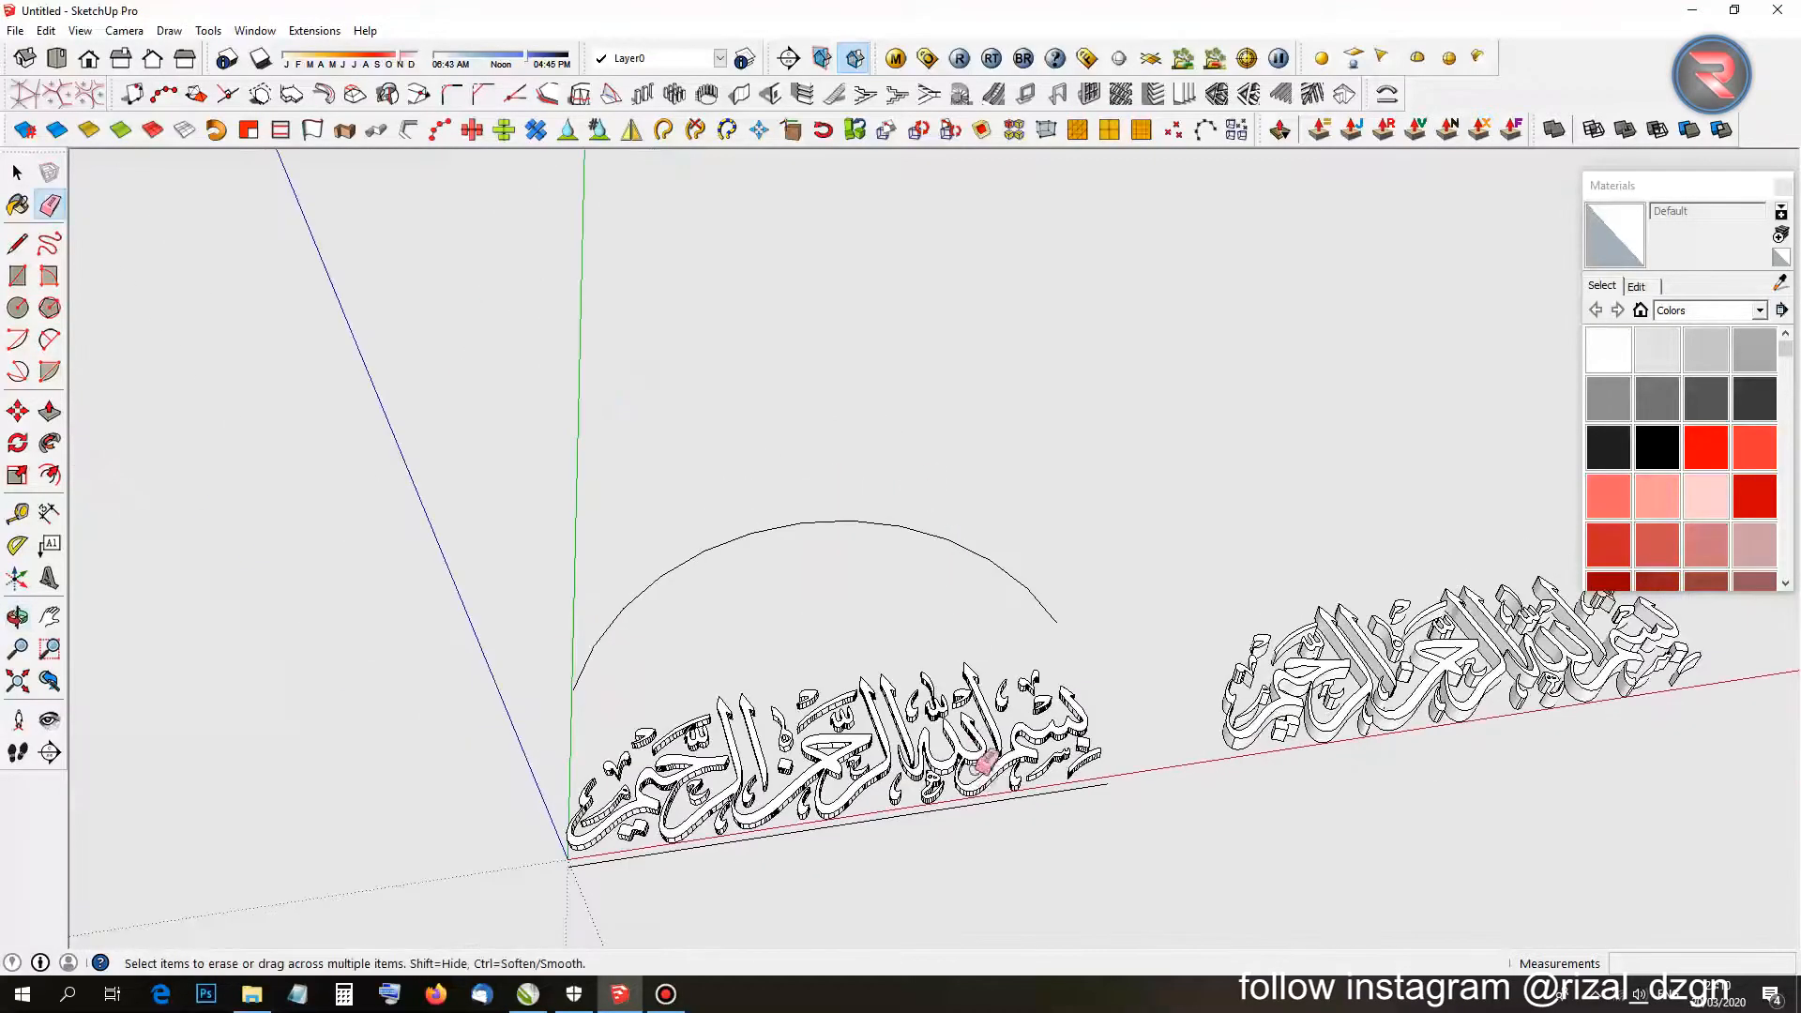
scroll(1023, 793, up, 6)
key(space)
scroll(1018, 800, down, 3)
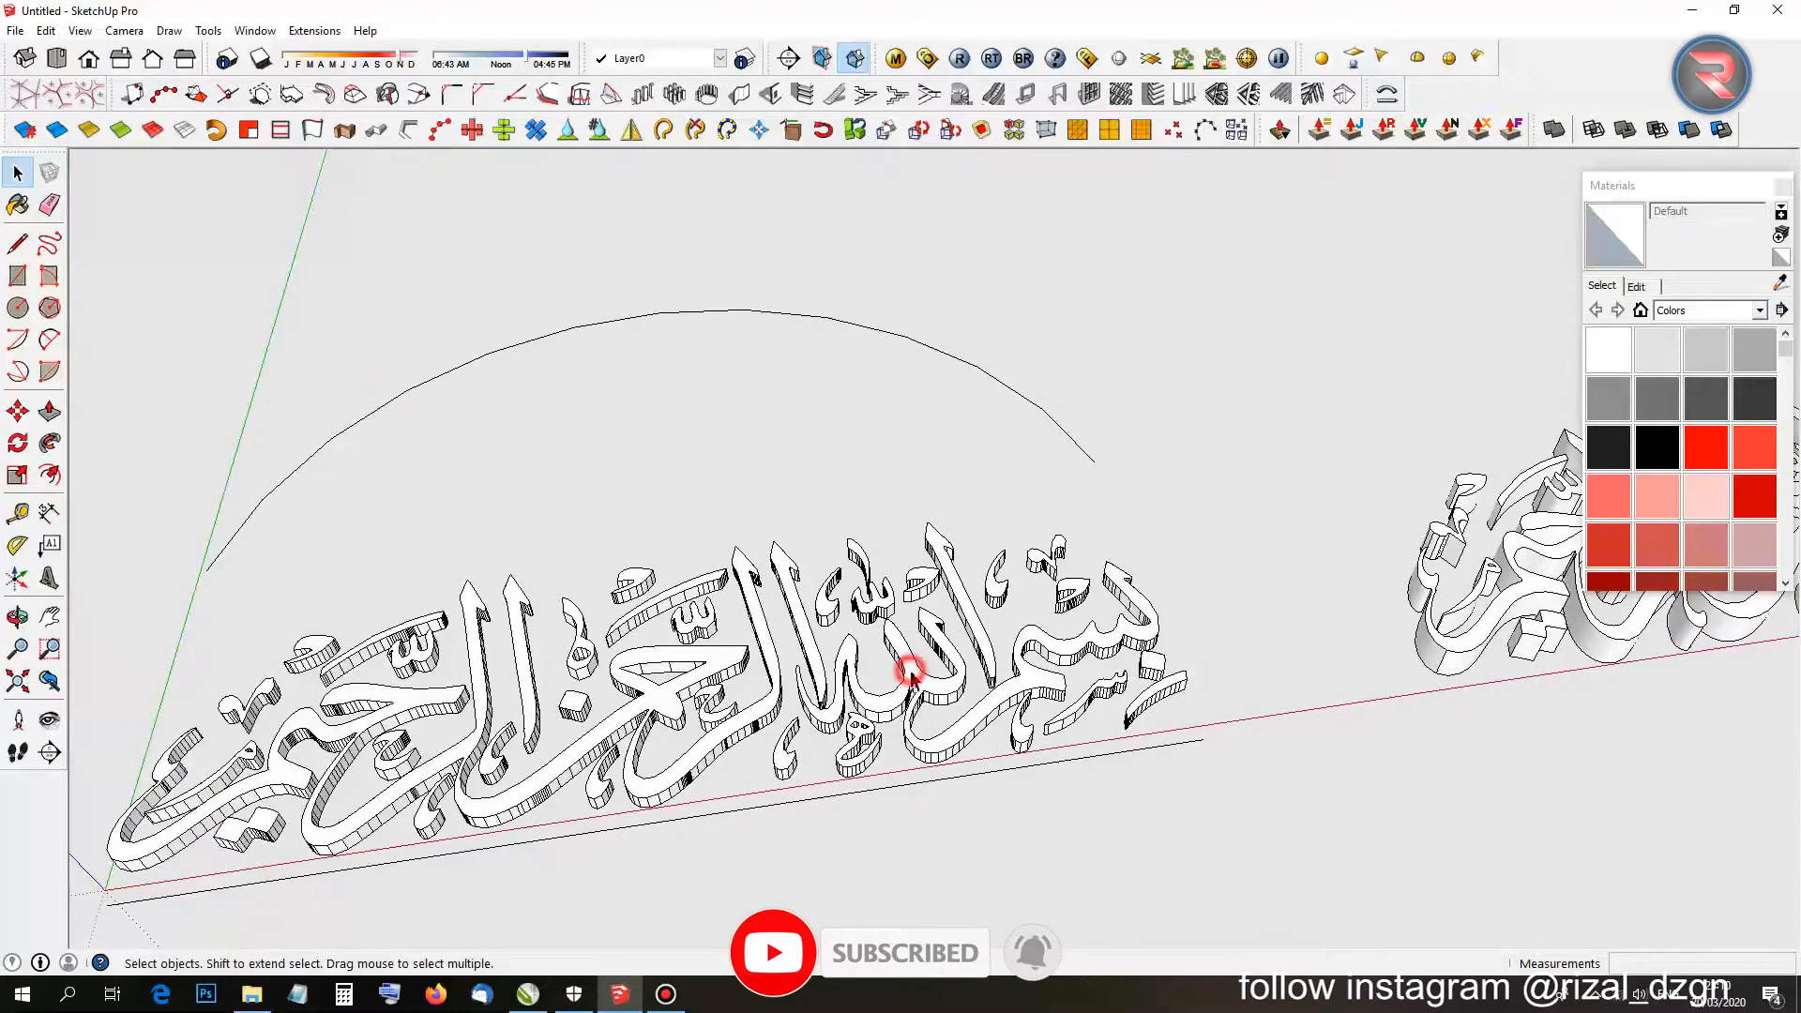
Bend the calligraphy group with Shape Bender, using the base line as reference and the arc as path.
click(905, 683)
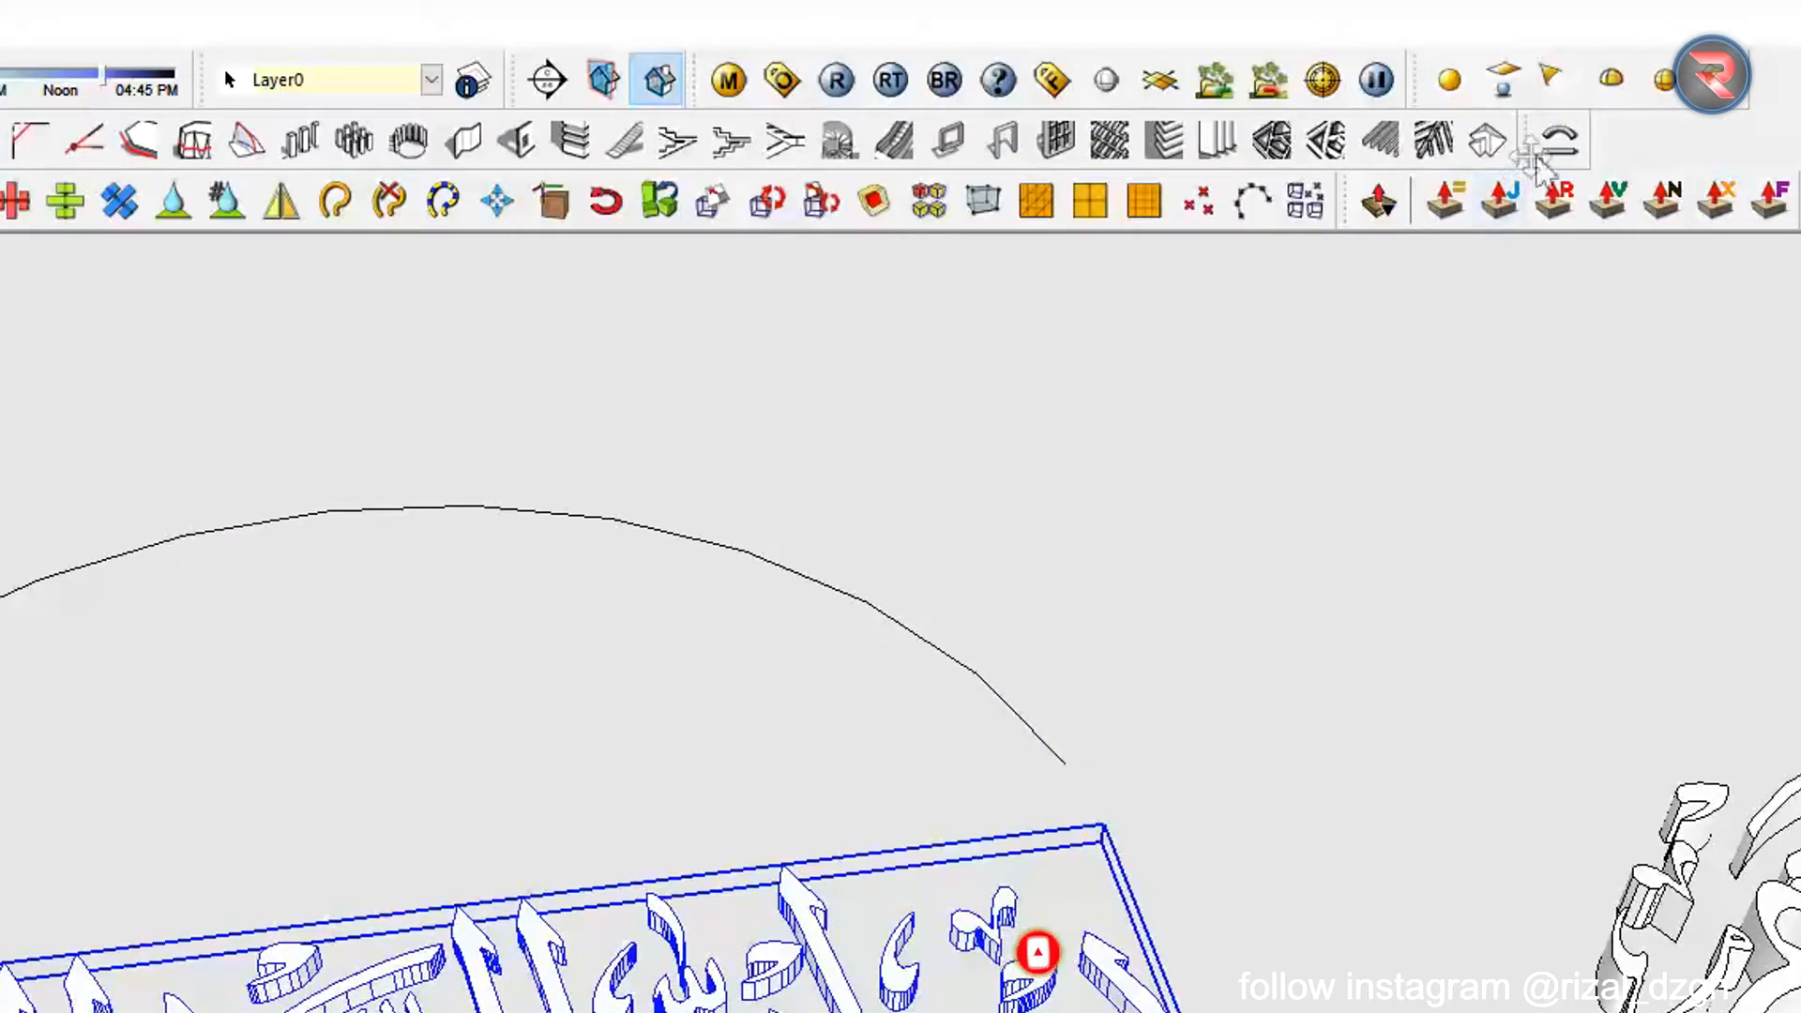
click(1560, 141)
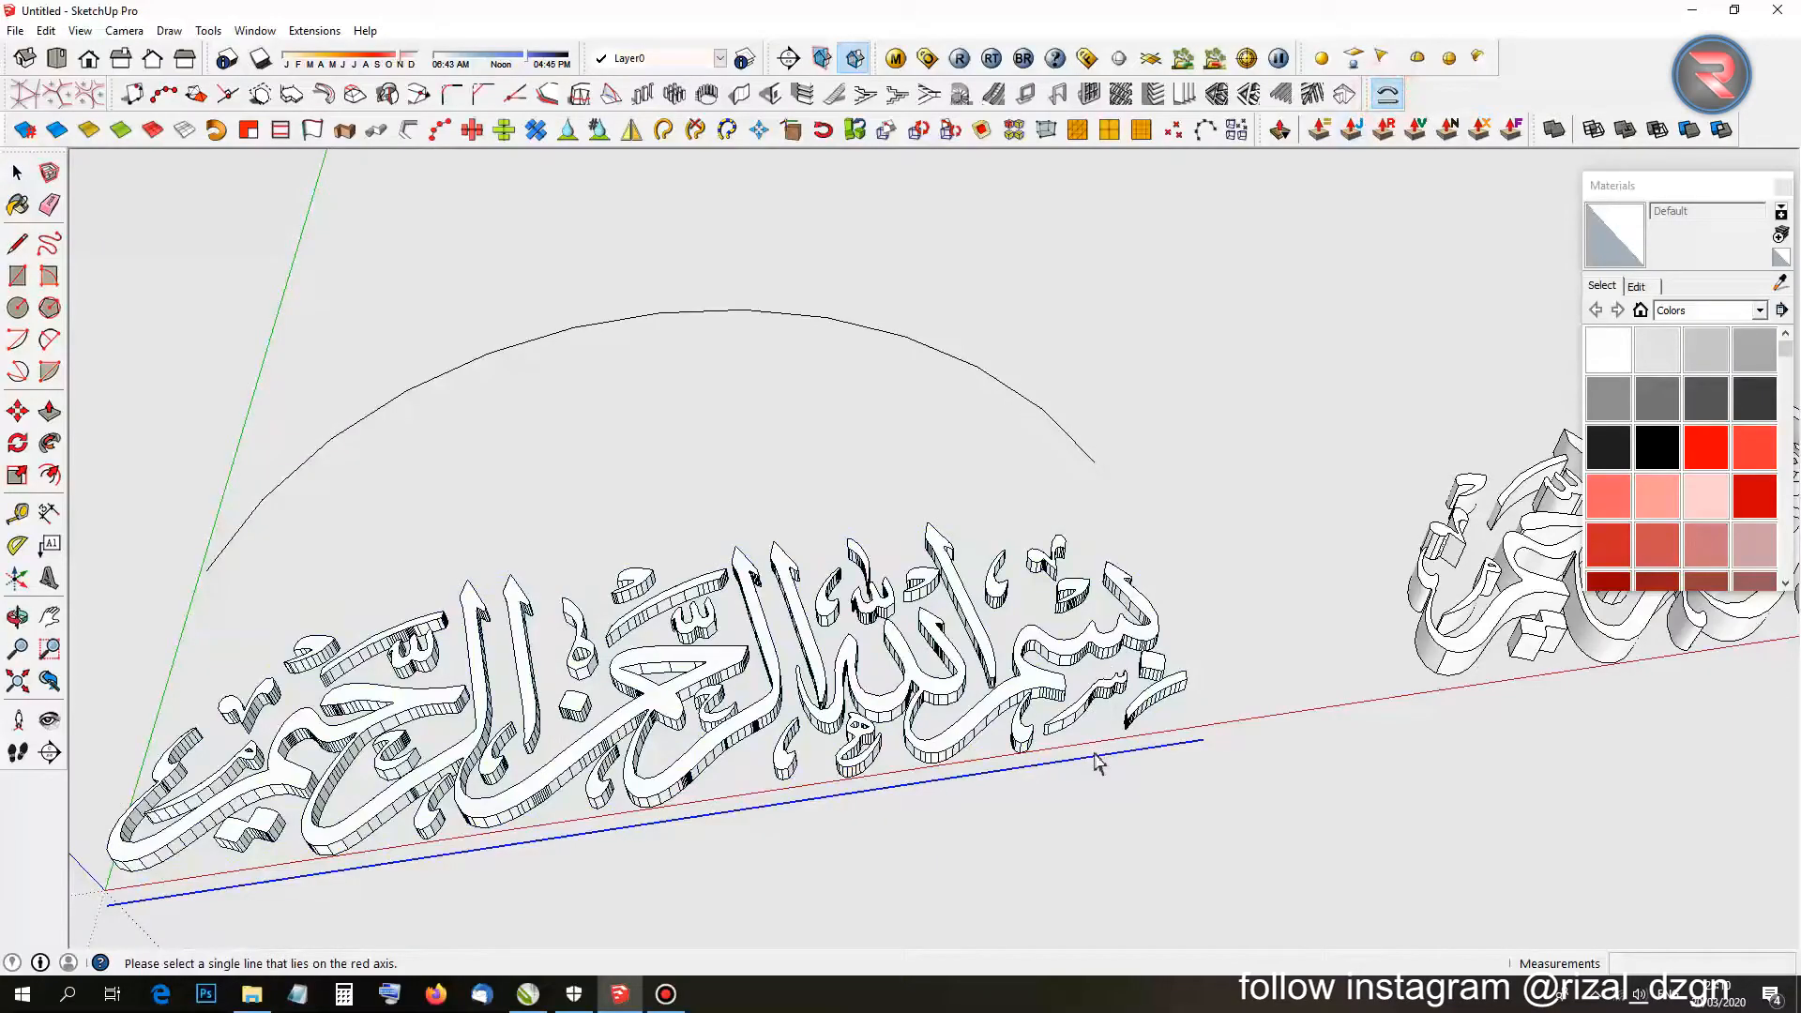
click(1099, 761)
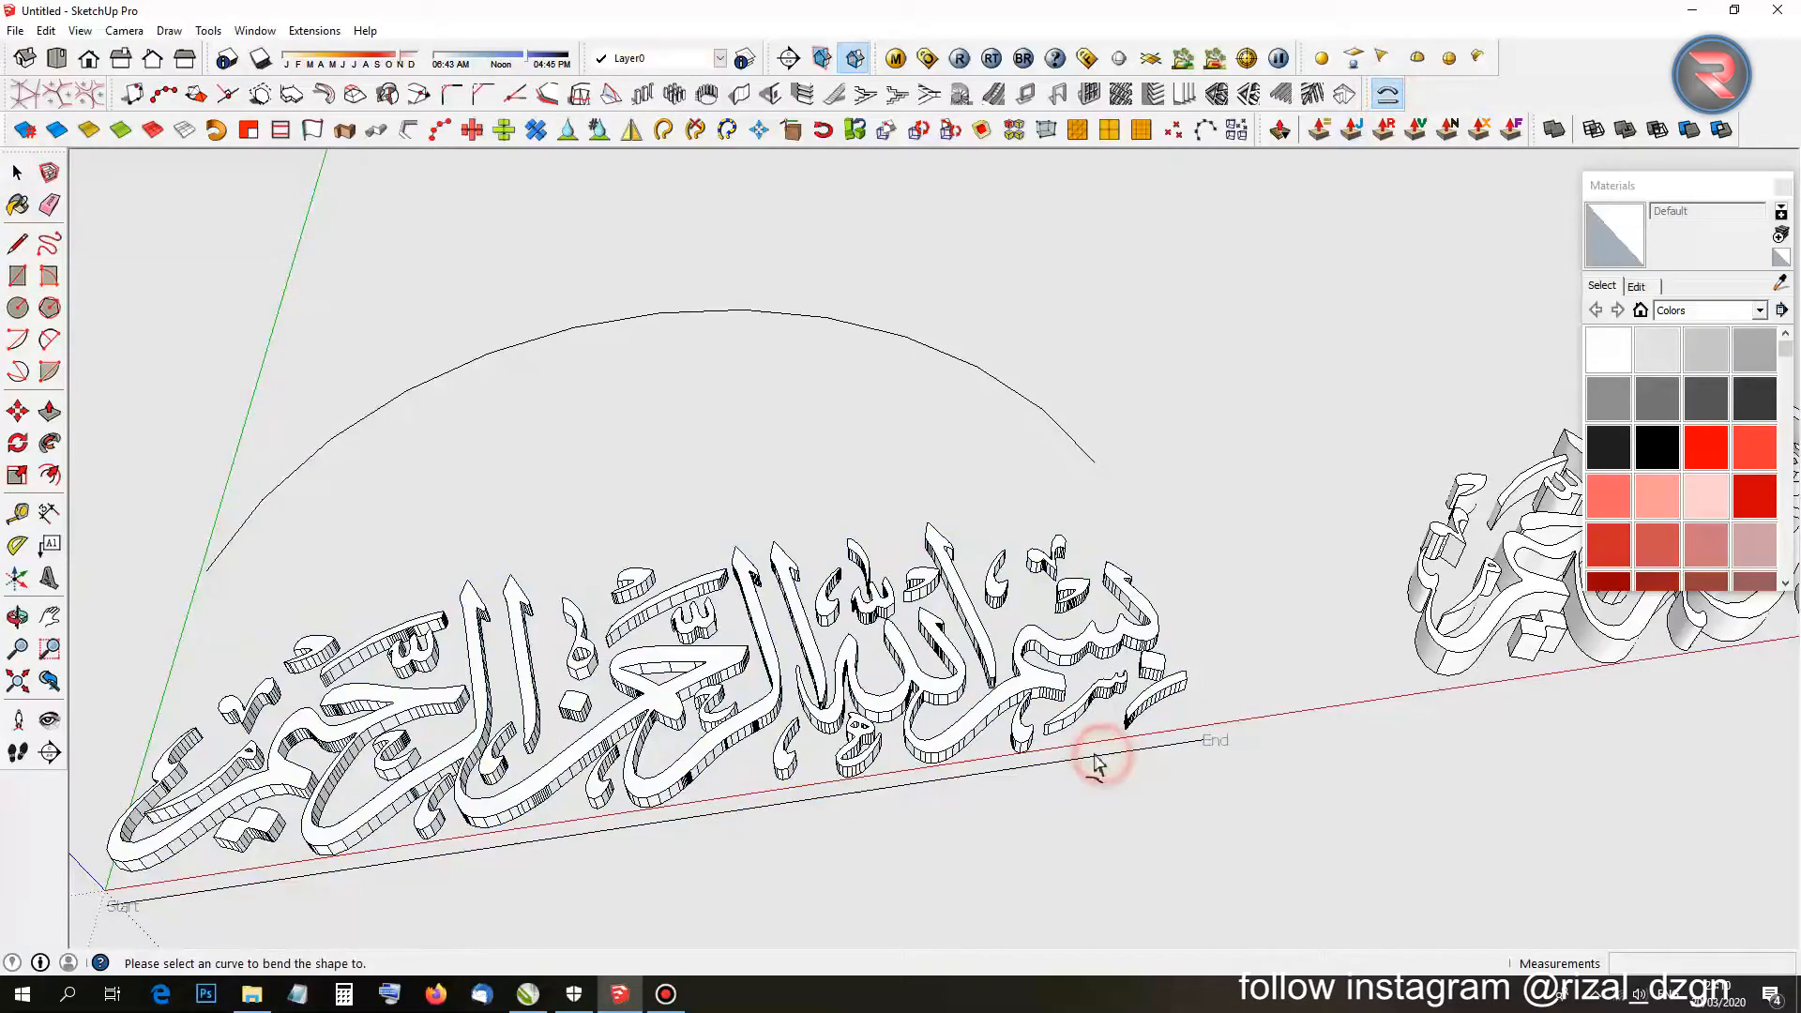
click(1075, 450)
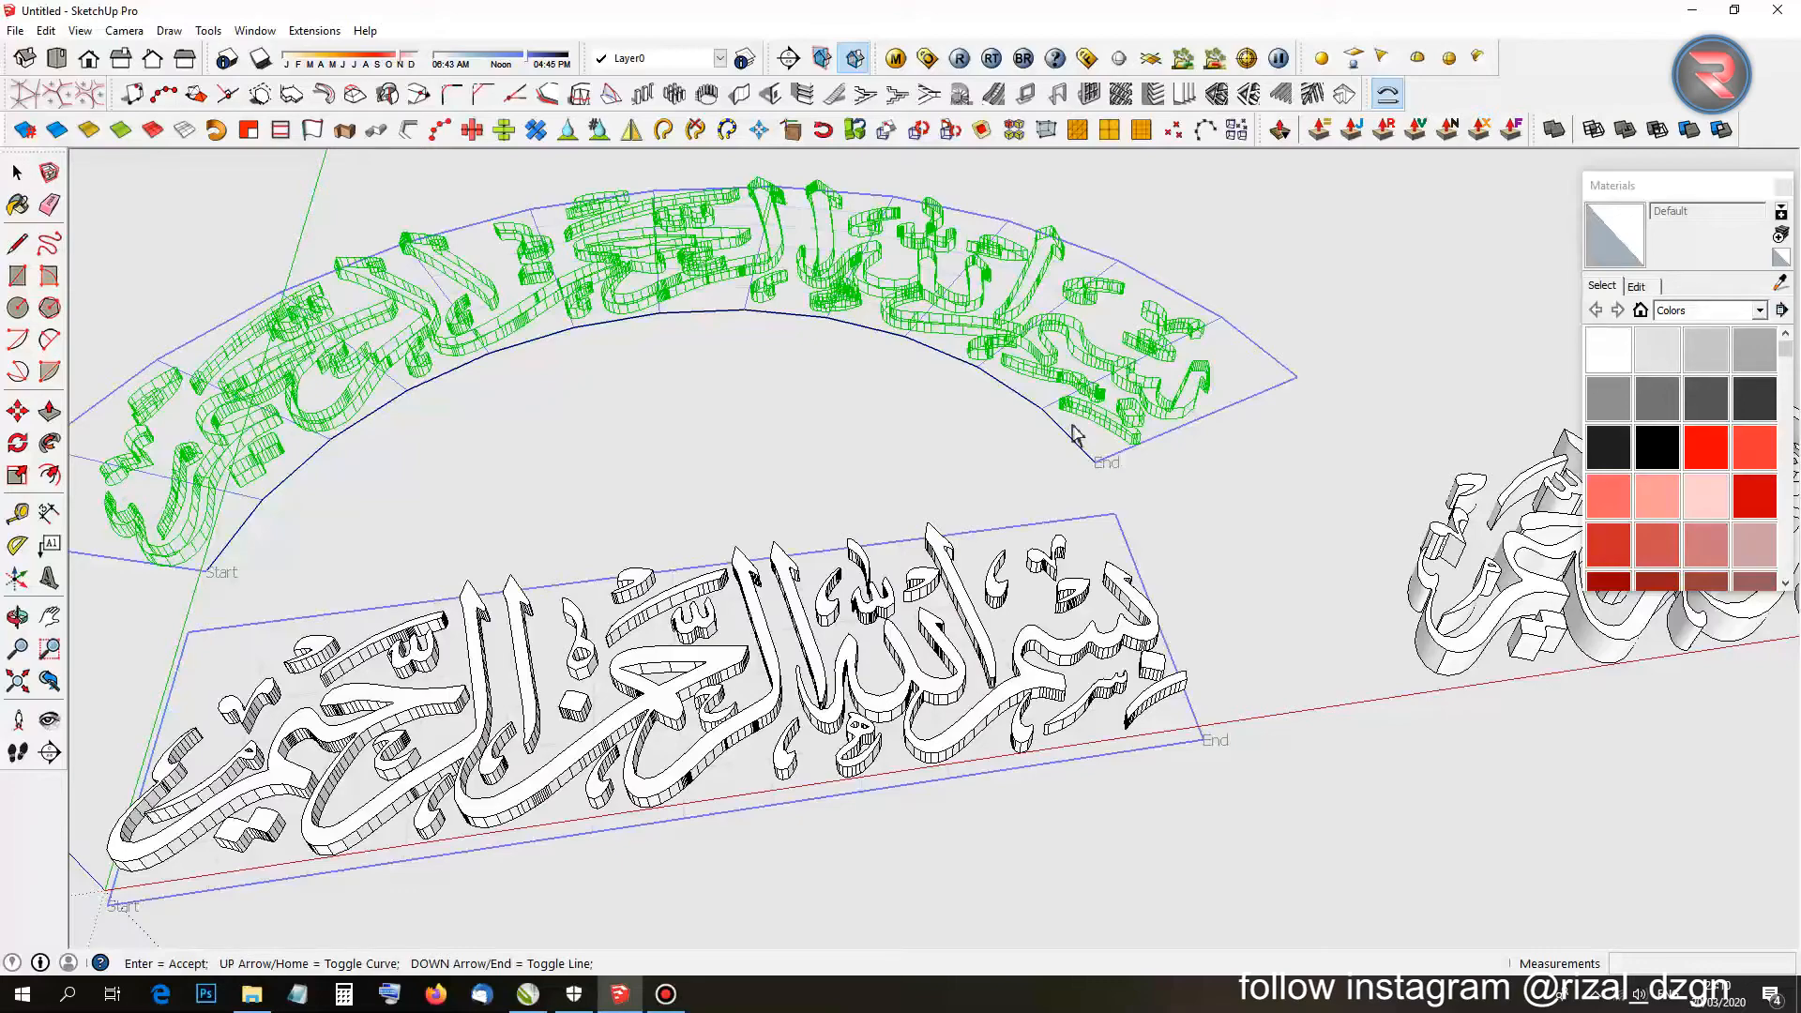
key(Return)
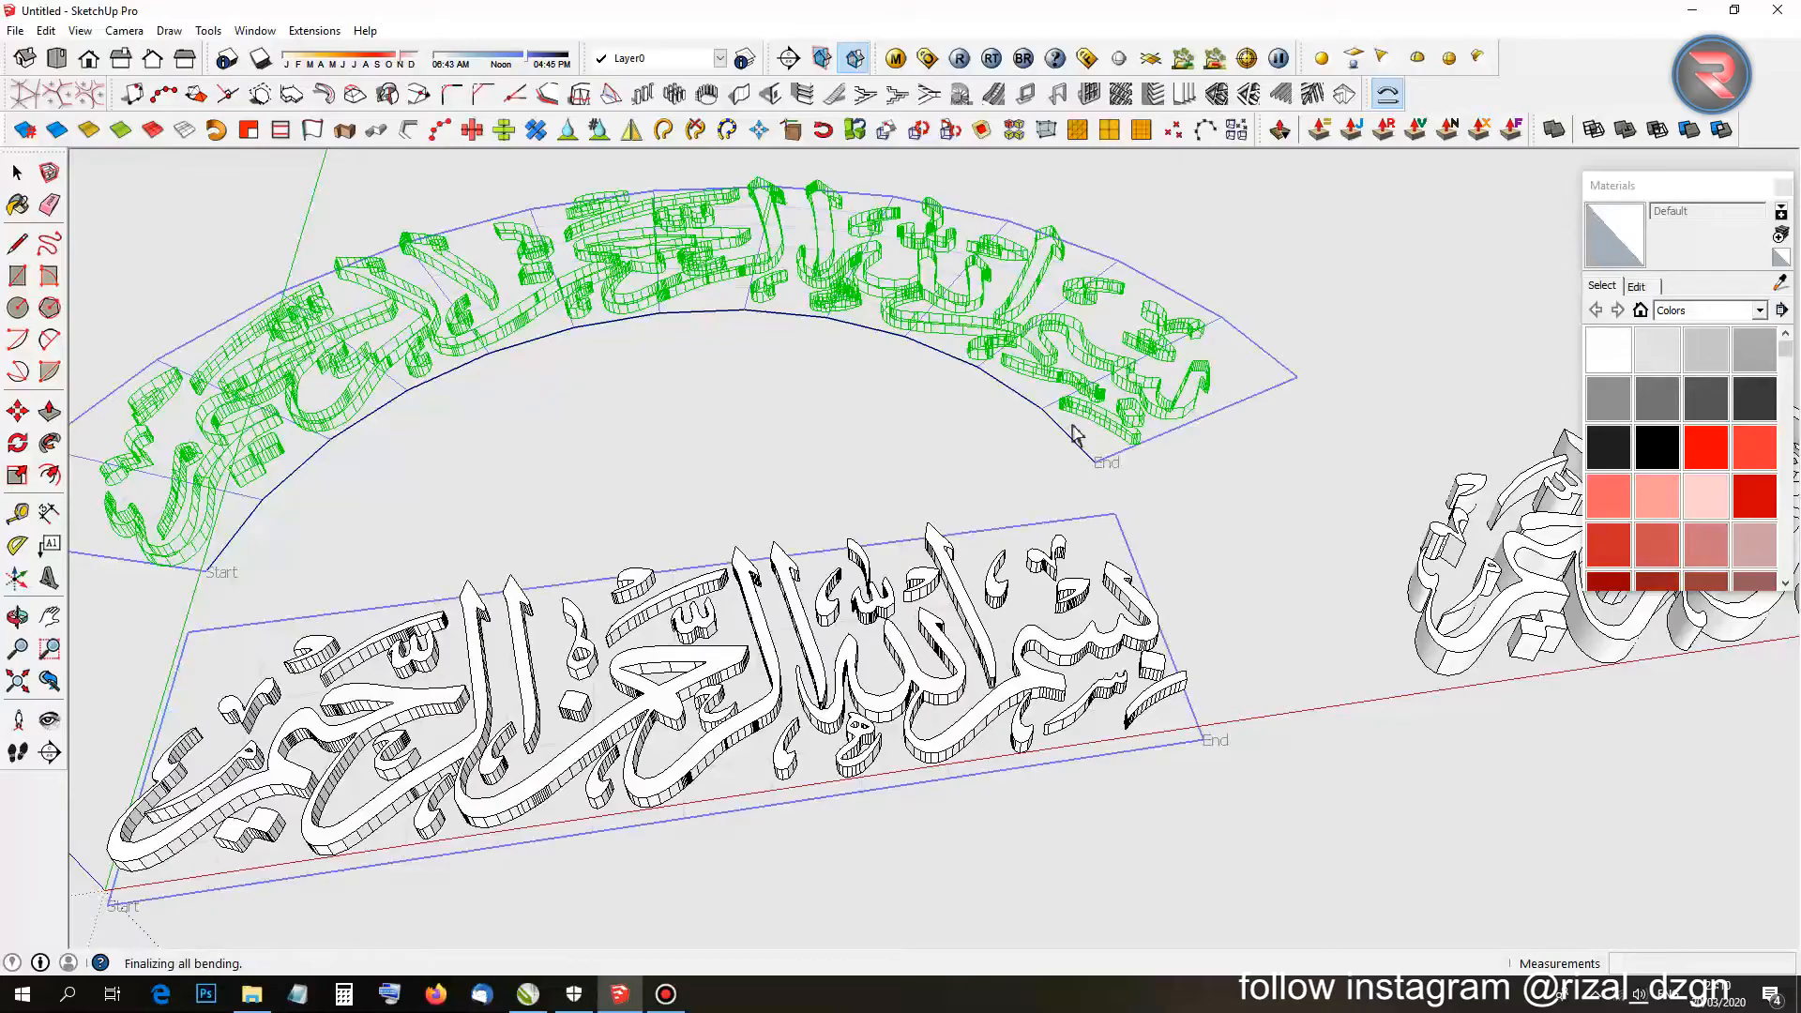
Orbit, zoom and use top view to inspect the arched calligraphy above both straight copies.
scroll(1079, 432, down, 1)
middle_drag(1054, 399, 1145, 741)
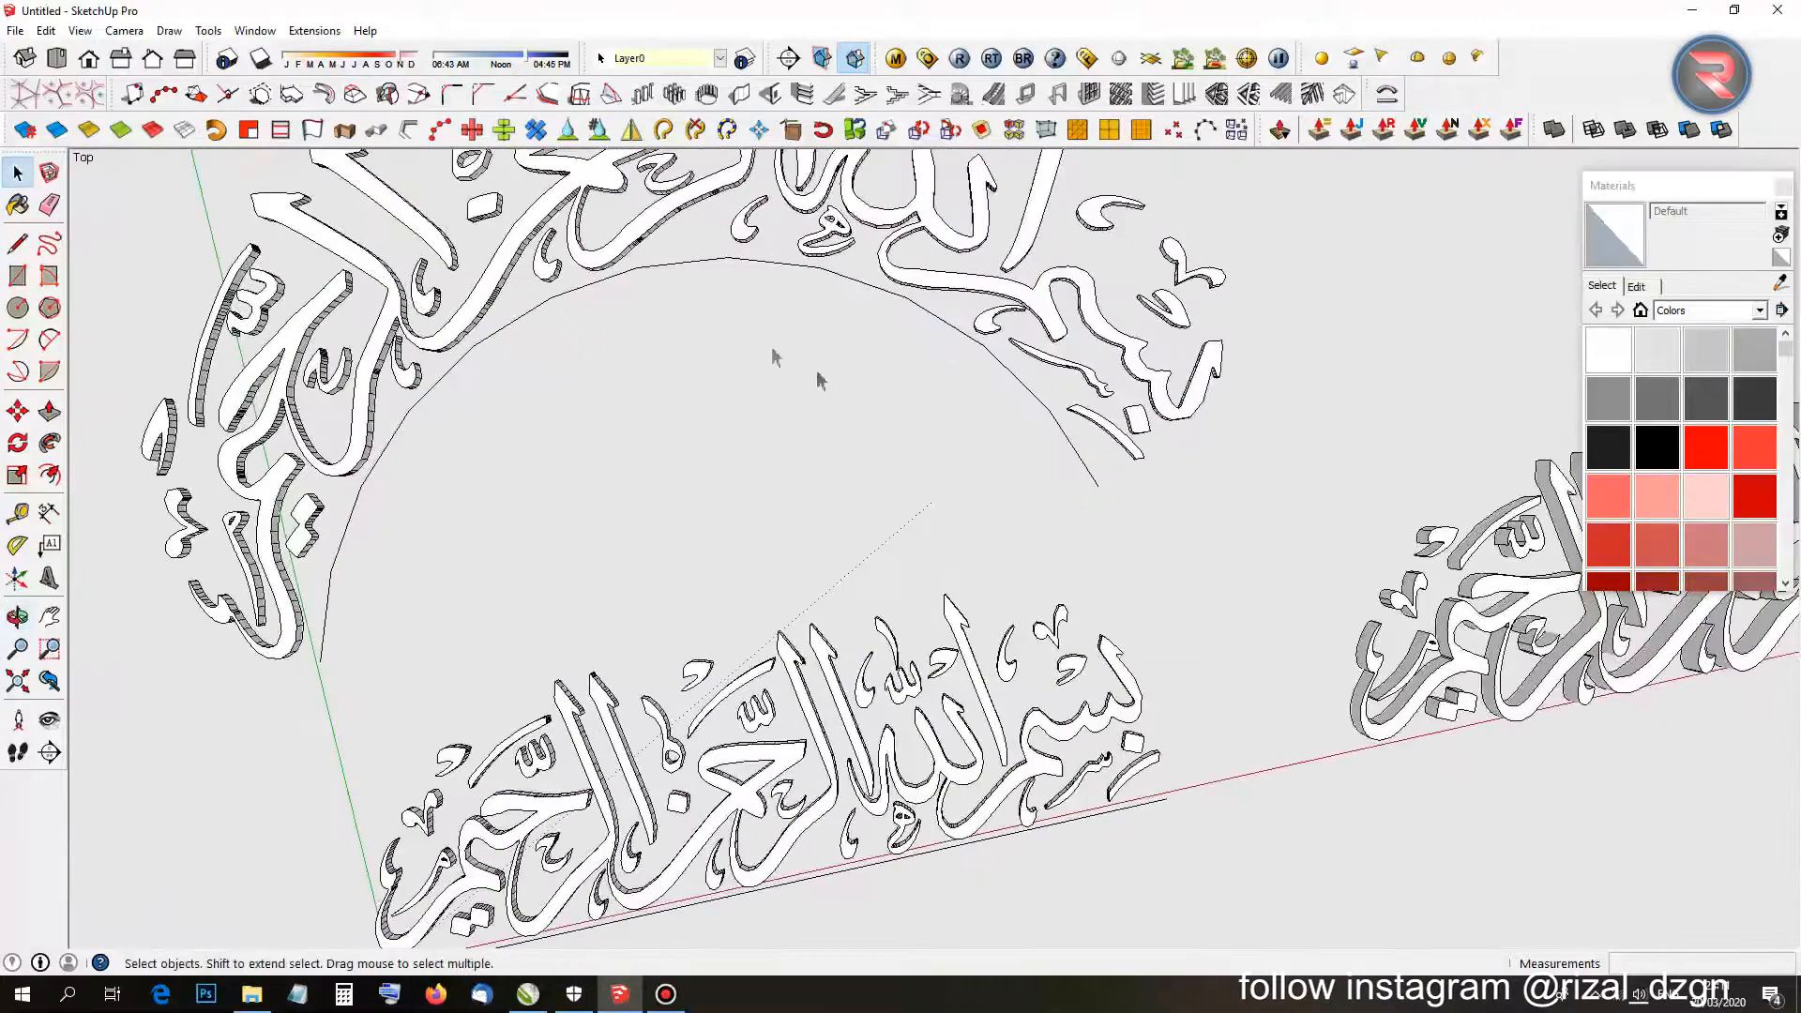
scroll(580, 317, down, 3)
key(t)
scroll(623, 271, up, 2)
scroll(629, 272, down, 3)
middle_drag(703, 313, 684, 353)
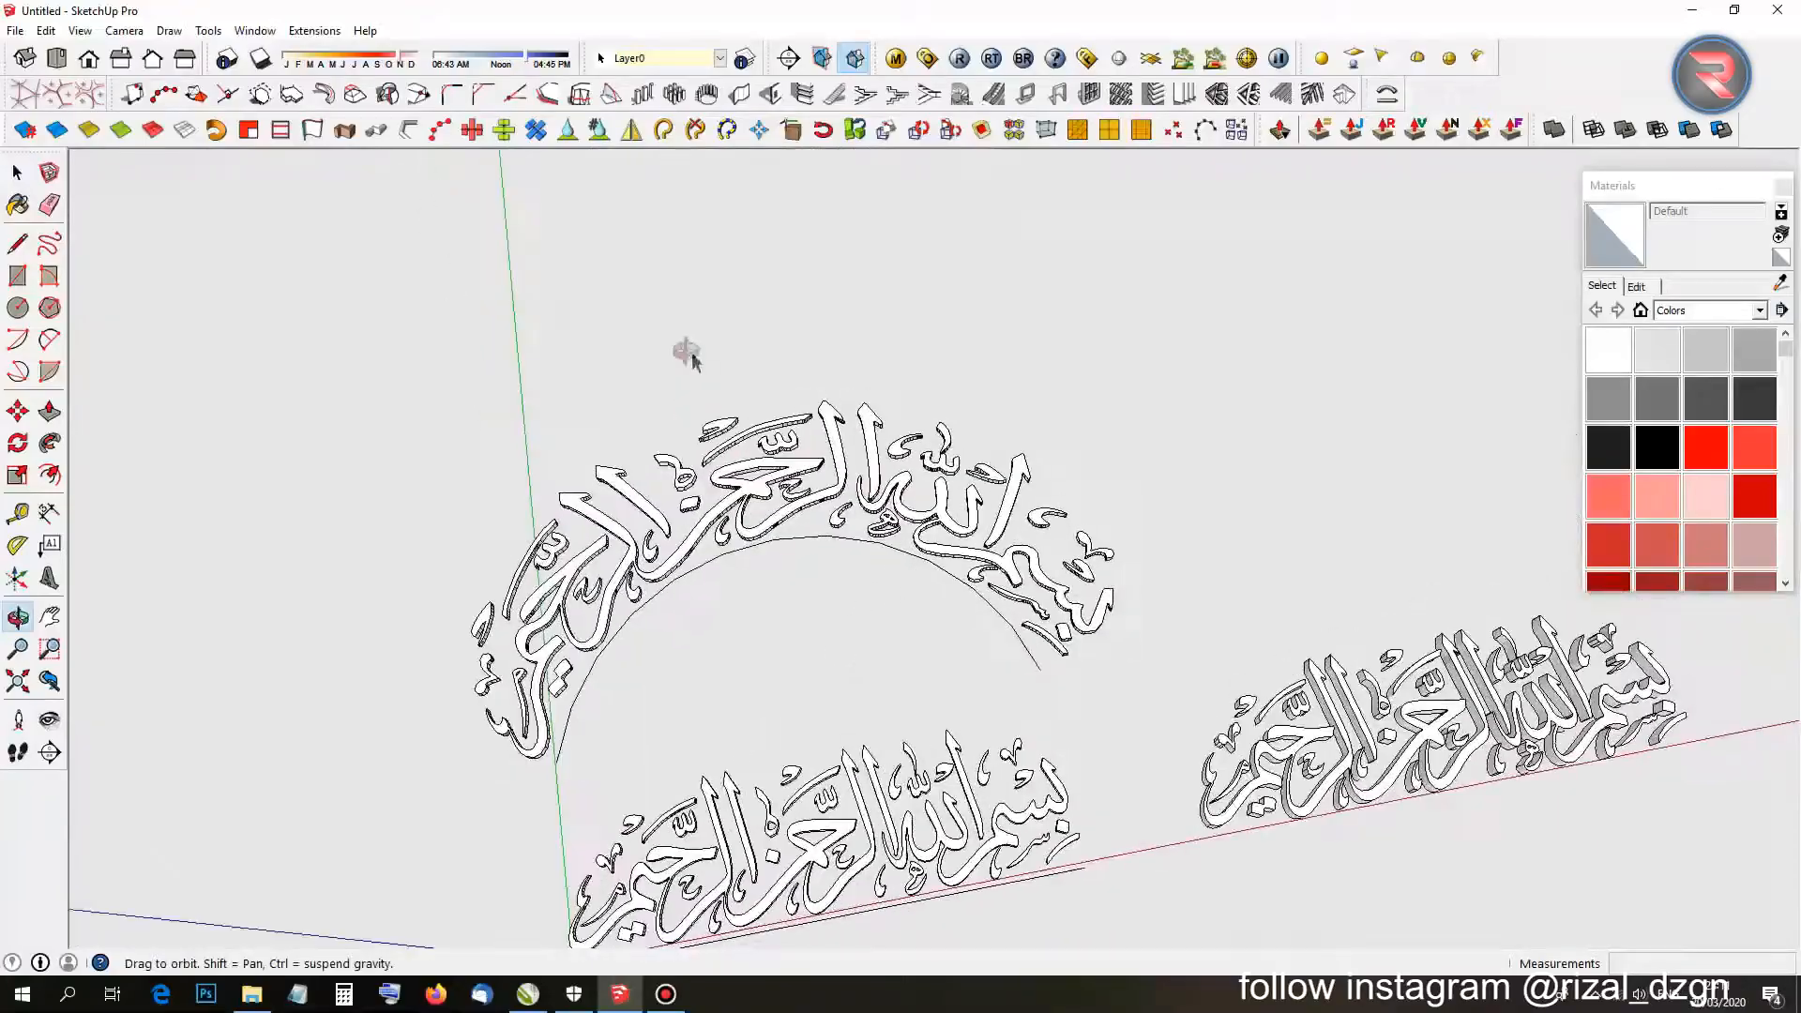
scroll(769, 537, up, 3)
middle_drag(912, 625, 736, 494)
scroll(646, 484, down, 3)
scroll(713, 520, up, 2)
scroll(750, 469, up, 3)
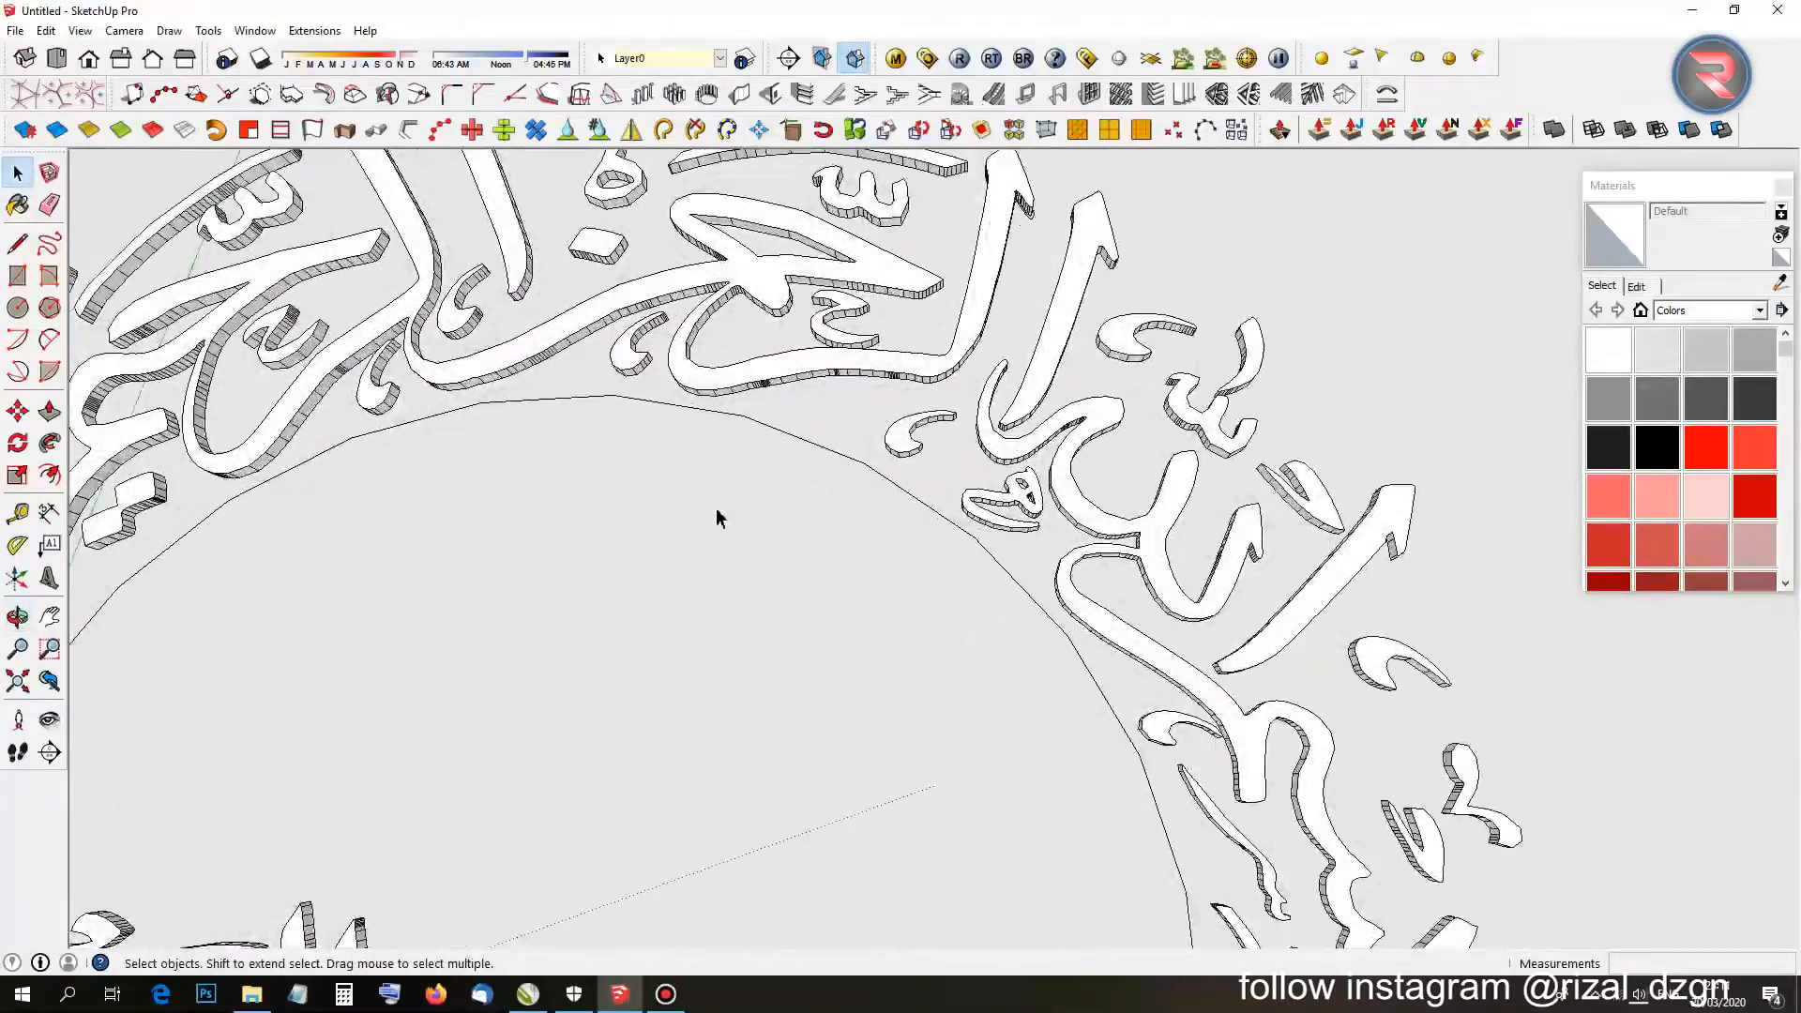
scroll(844, 392, down, 4)
middle_drag(832, 398, 647, 539)
scroll(736, 611, down, 3)
shift+middle_drag(968, 642, 773, 554)
scroll(776, 554, up, 3)
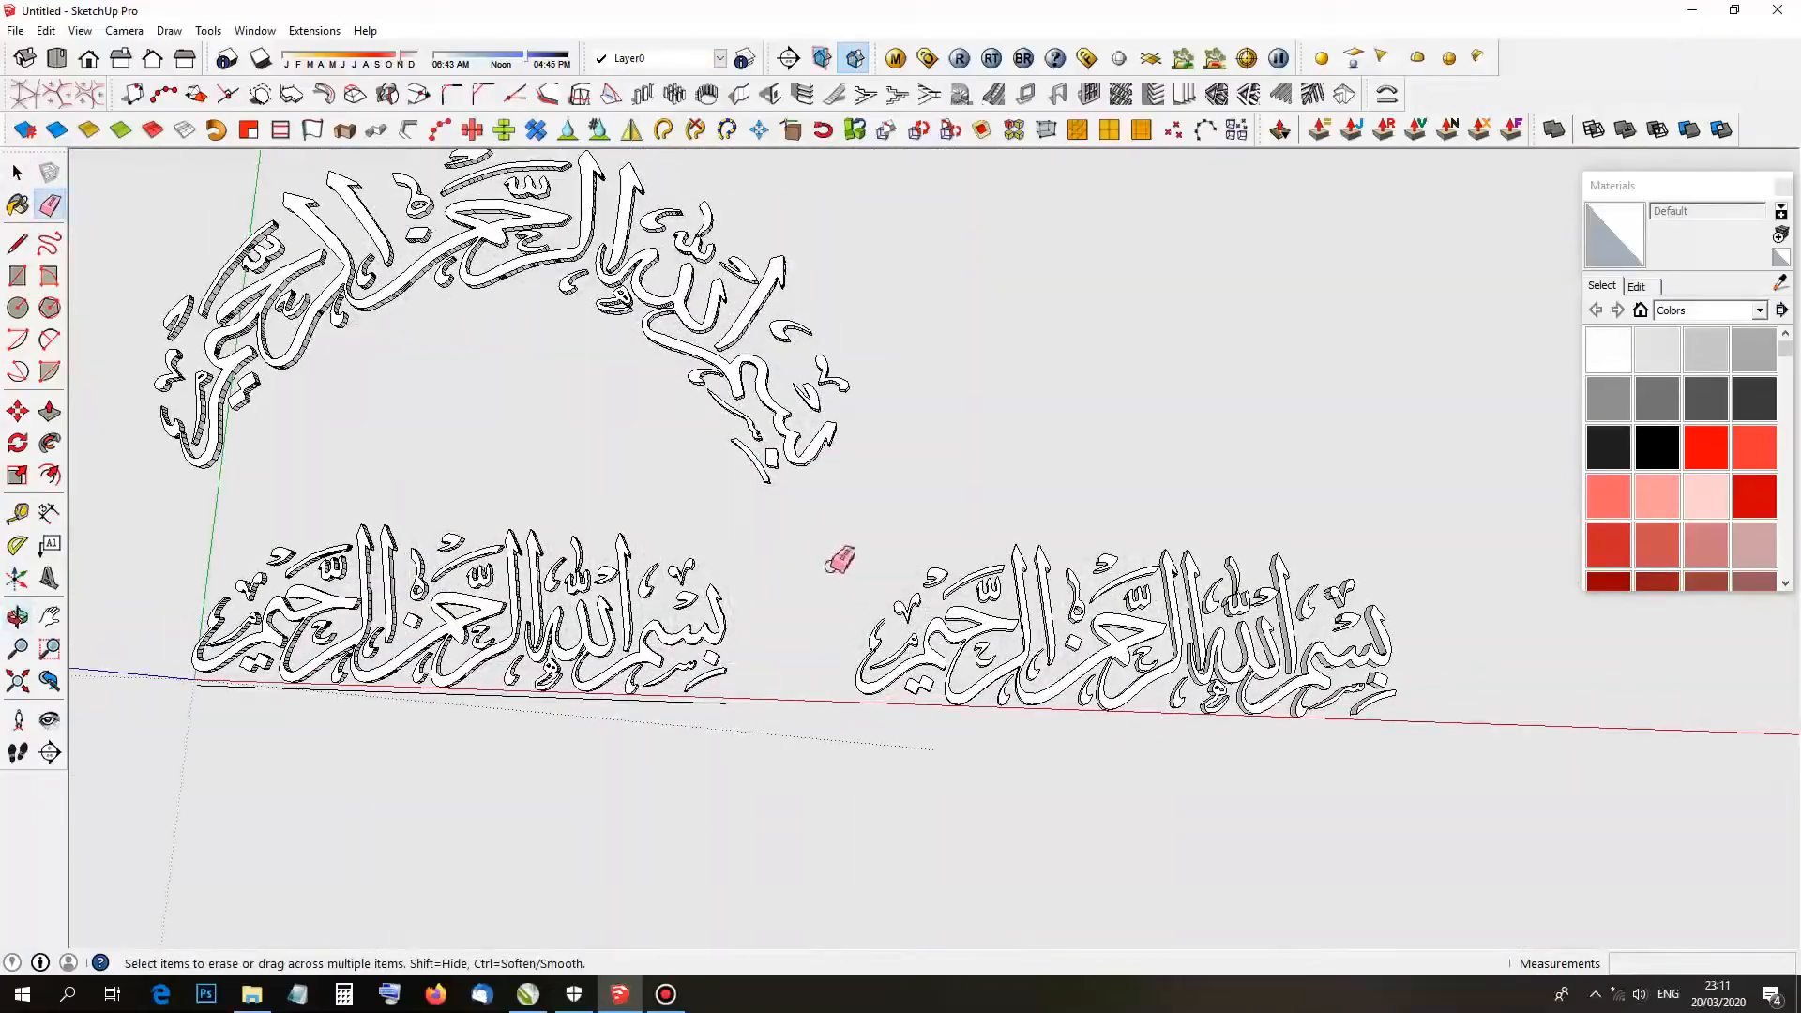